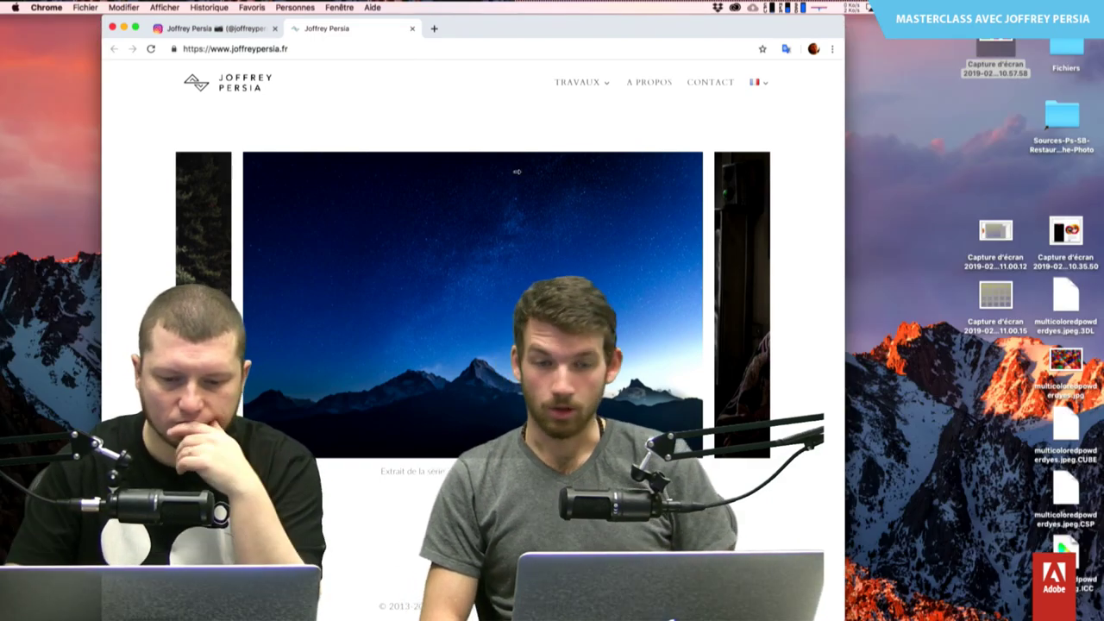
# - Advance the homepage slider to slide 7, the woman facing an elk in a meadow
pyautogui.press('Right')
pyautogui.press('Right')
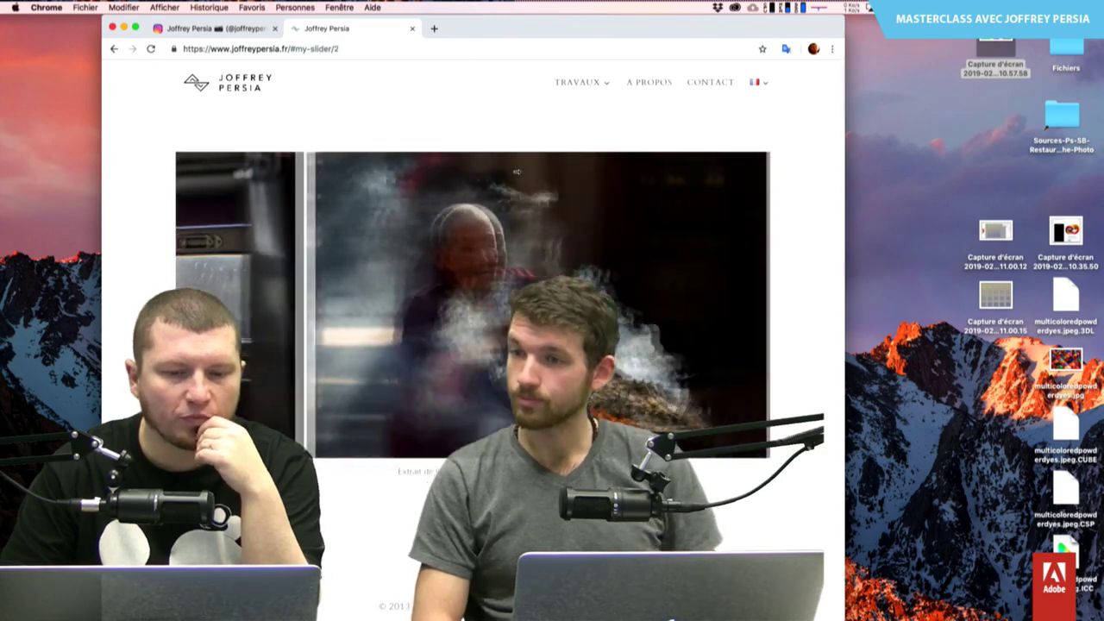
pyautogui.press('Right')
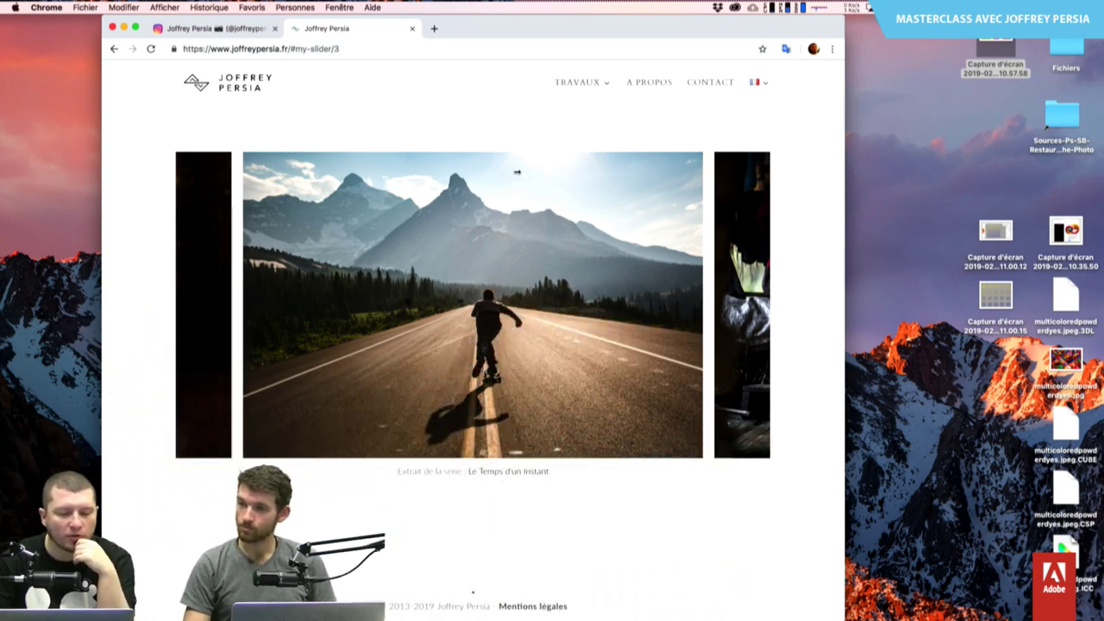
pyautogui.click(517, 171)
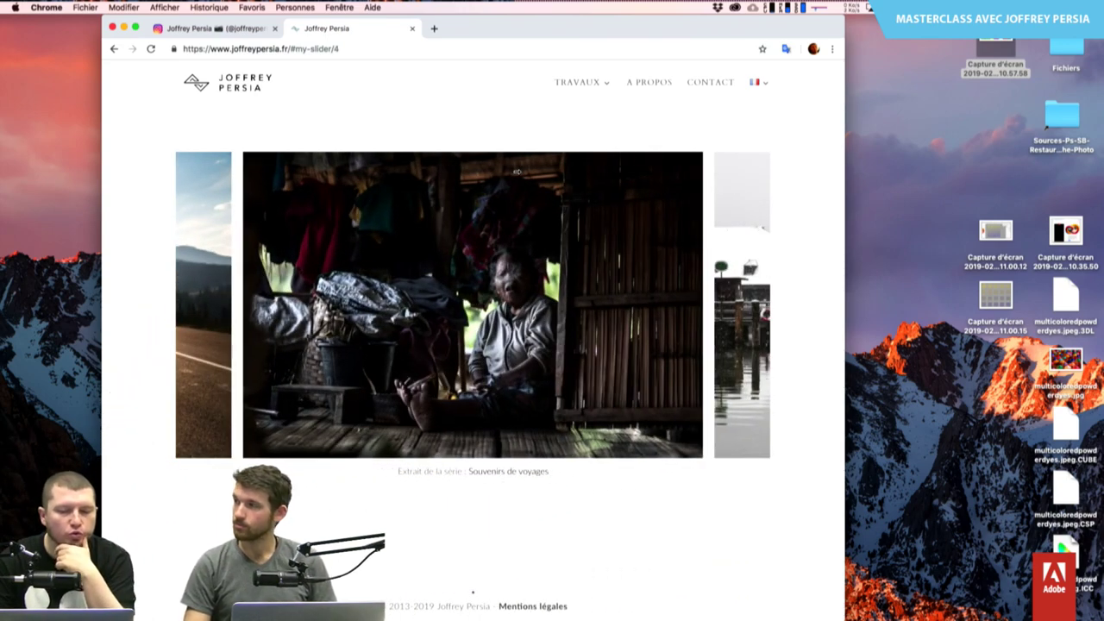
pyautogui.click(517, 172)
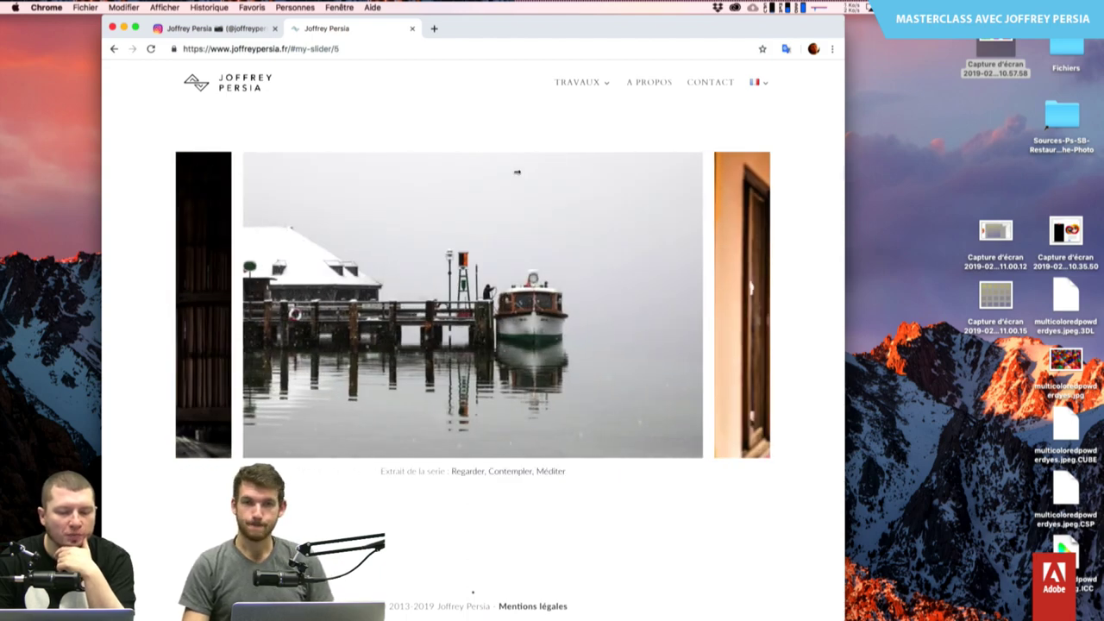
pyautogui.click(517, 172)
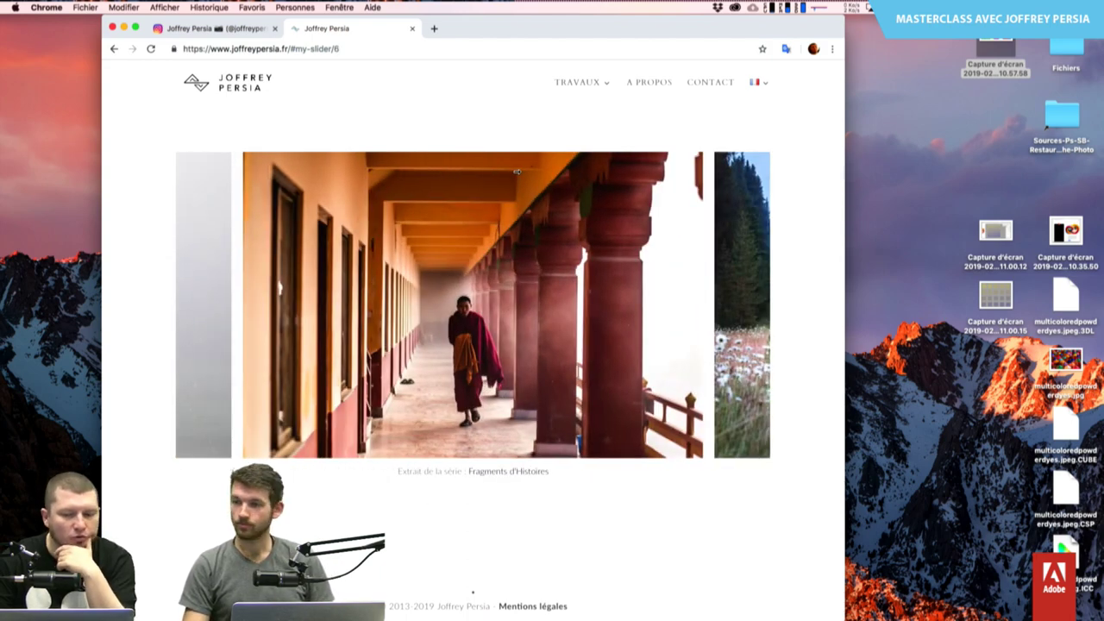
pyautogui.click(517, 172)
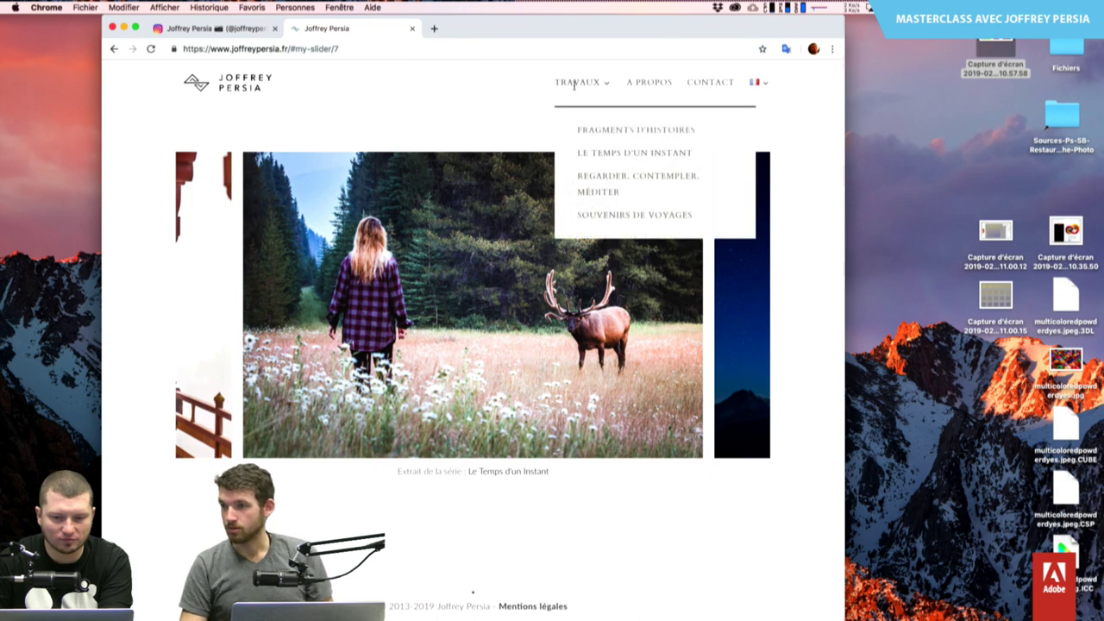
pyautogui.moveTo(581, 82)
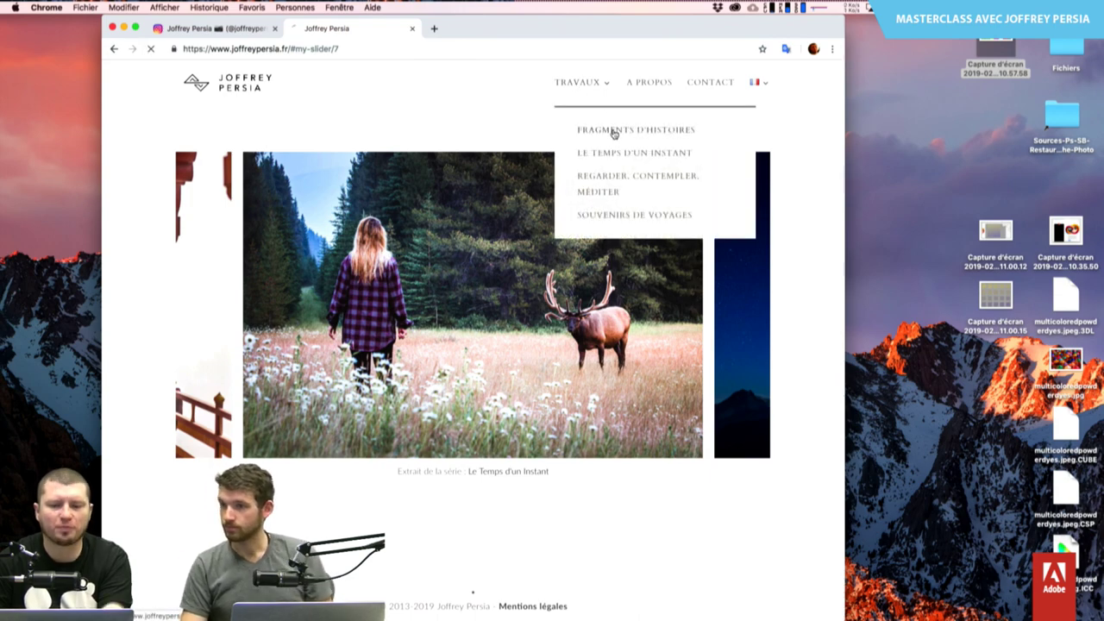
# - Open the Fragments d'Histoires series page from TRAVAUX and scroll down to its last grid photo
pyautogui.click(615, 131)
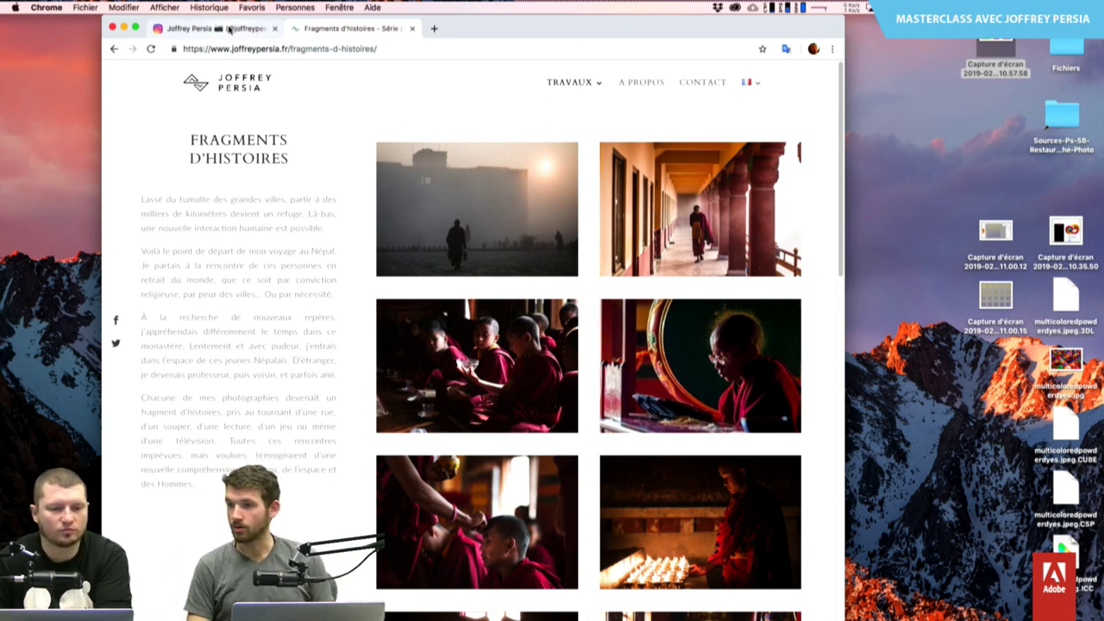
pyautogui.scroll(-1, 323, 295)
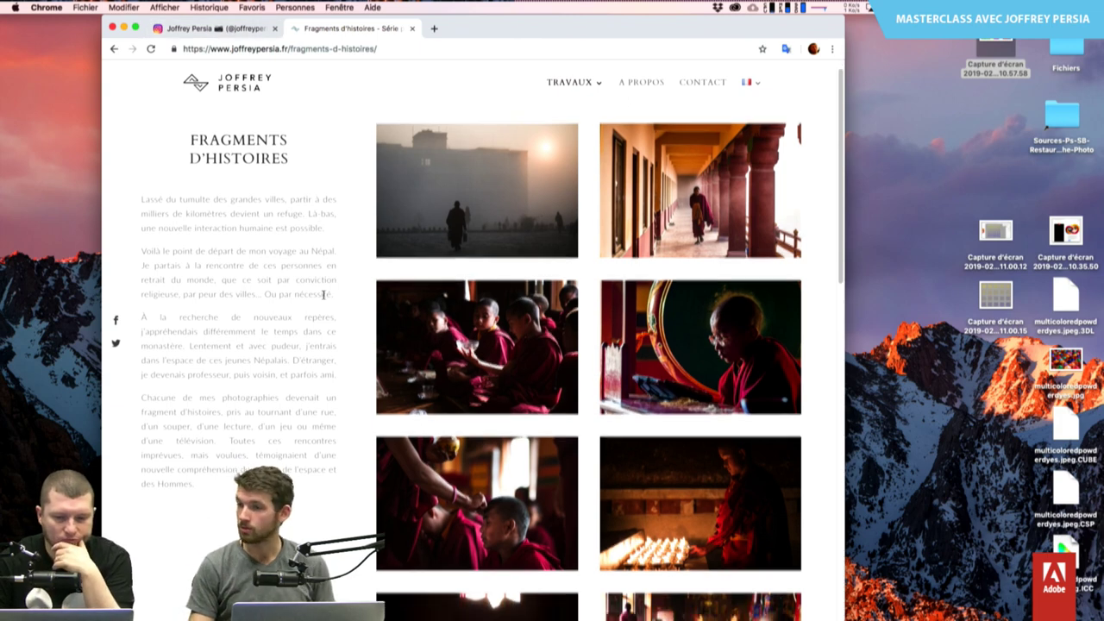
pyautogui.scroll(-1, 323, 295)
pyautogui.scroll(-1, 324, 295)
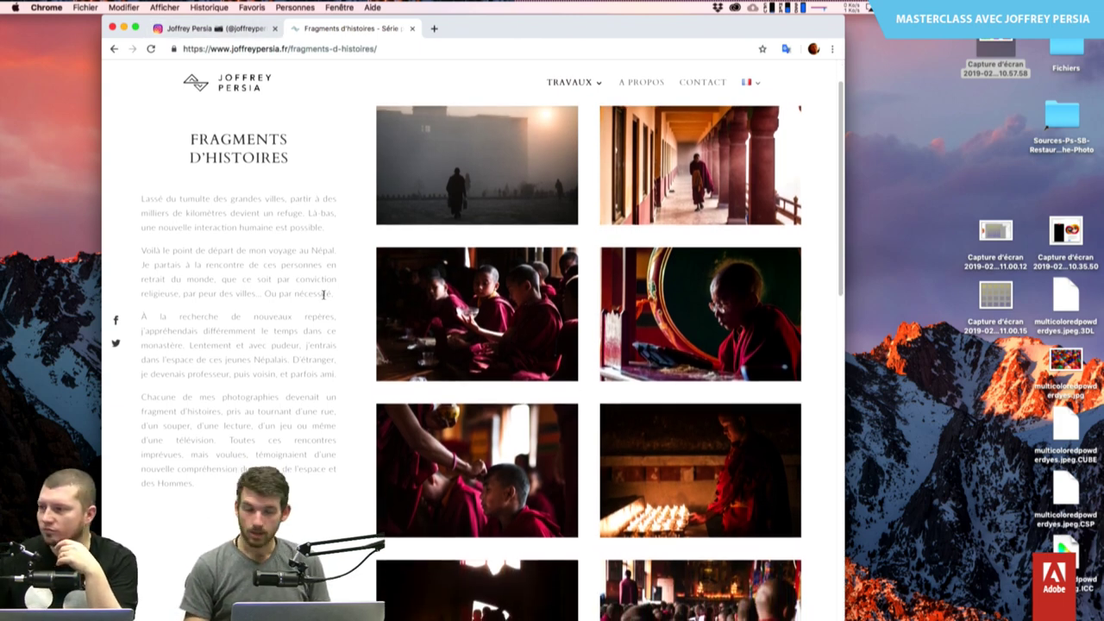
pyautogui.scroll(-1, 323, 296)
pyautogui.scroll(-1, 324, 295)
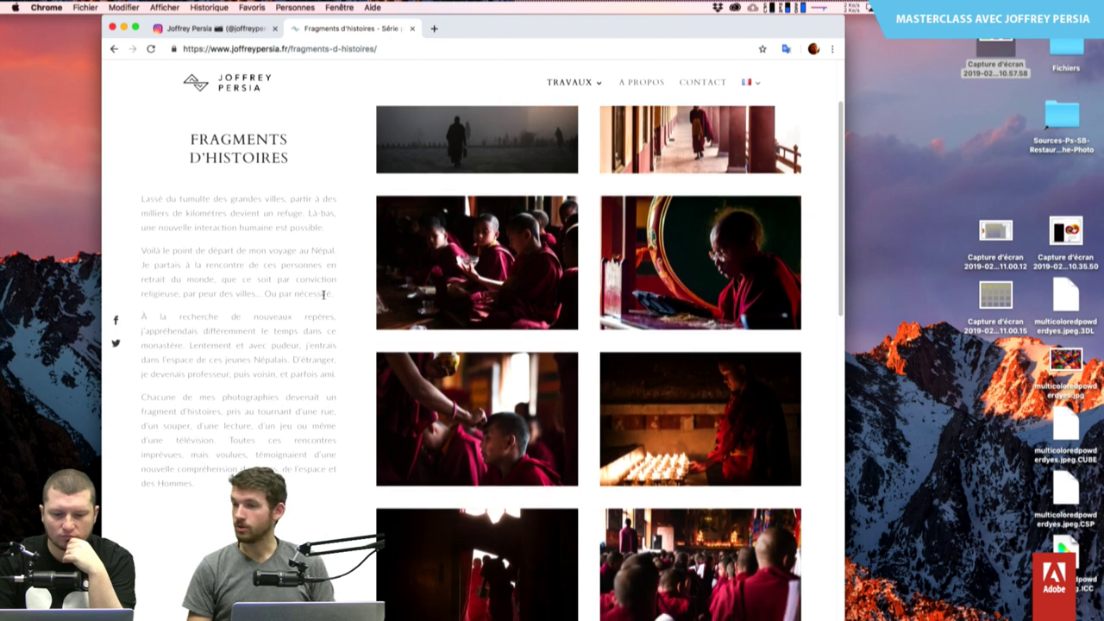
pyautogui.scroll(-1, 324, 295)
pyautogui.scroll(-1, 324, 295)
pyautogui.scroll(-1, 324, 295)
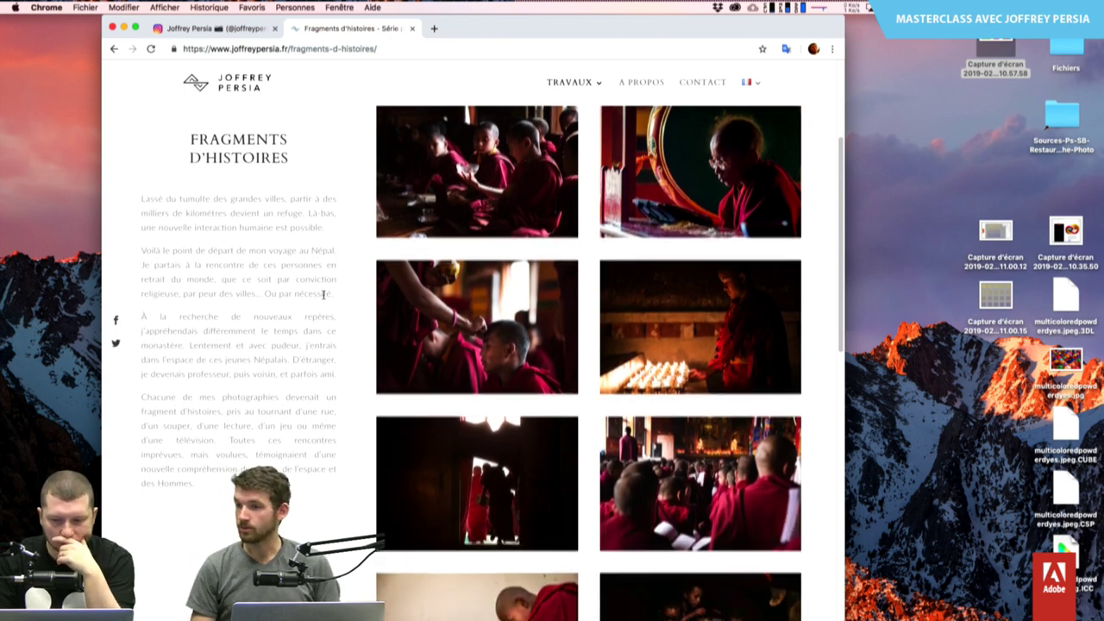
pyautogui.scroll(-1, 323, 295)
pyautogui.scroll(-2, 323, 296)
pyautogui.scroll(-1, 324, 295)
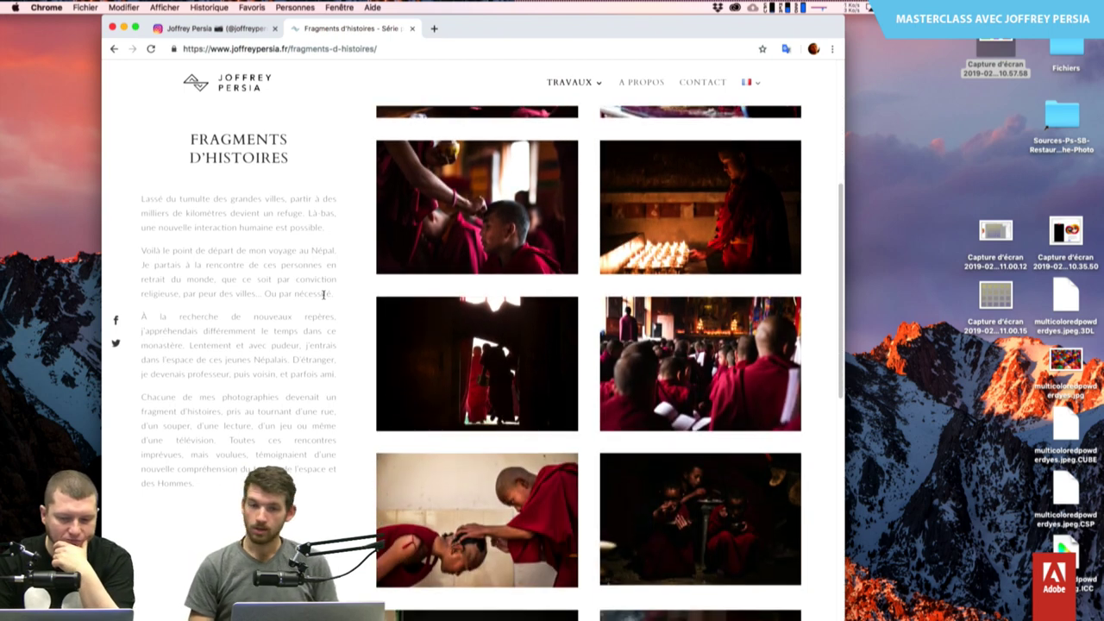
pyautogui.scroll(-1, 323, 295)
pyautogui.scroll(-1, 324, 295)
pyautogui.scroll(-1, 324, 295)
pyautogui.scroll(-1, 323, 295)
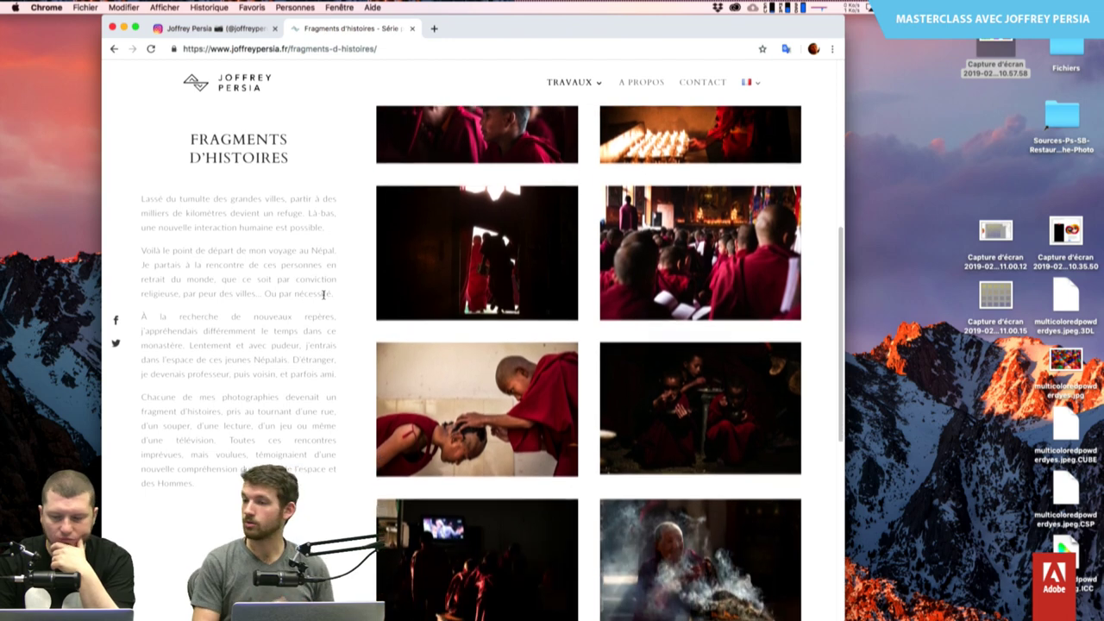
pyautogui.scroll(-1, 324, 295)
pyautogui.scroll(-1, 323, 295)
pyautogui.scroll(-1, 323, 295)
pyautogui.scroll(-1, 324, 295)
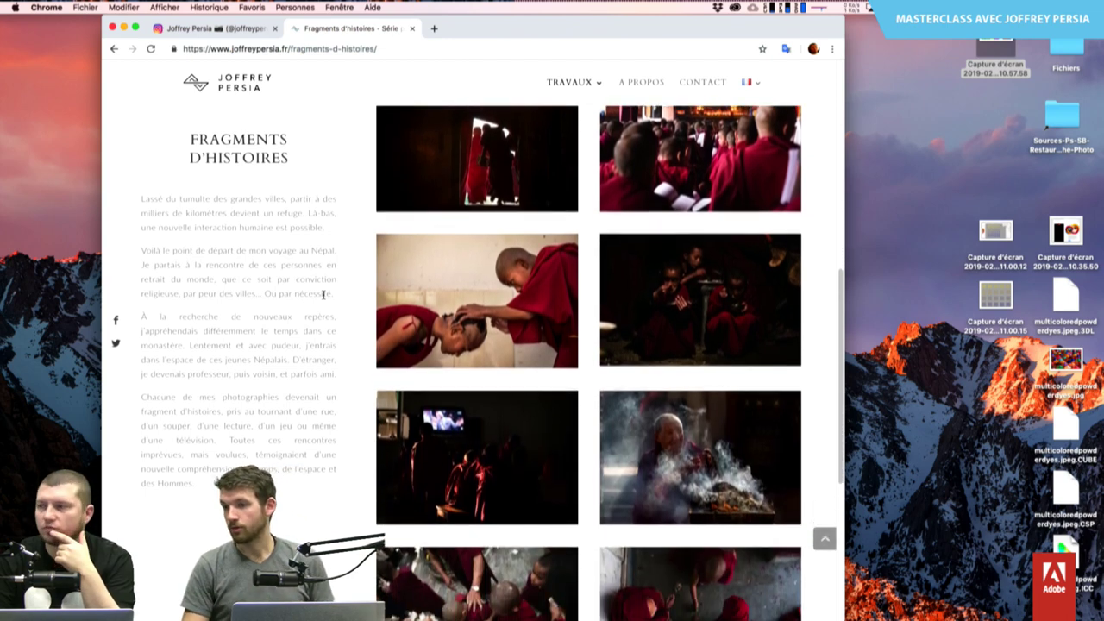
pyautogui.scroll(-1, 323, 296)
pyautogui.scroll(-1, 324, 295)
pyautogui.scroll(-2, 324, 295)
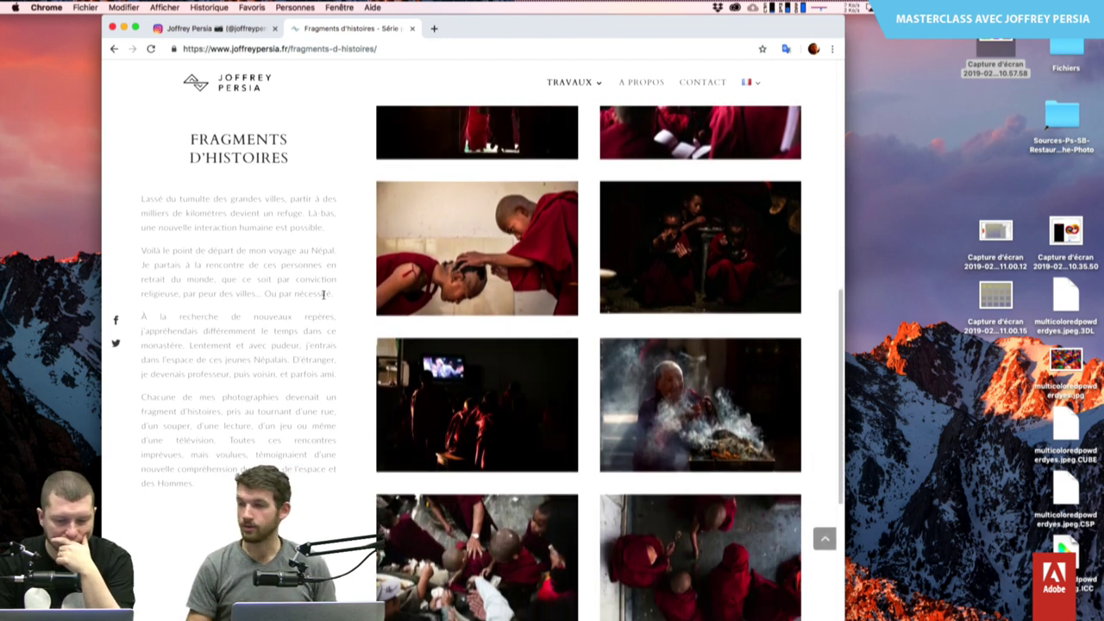
pyautogui.scroll(-1, 324, 295)
pyautogui.scroll(-1, 323, 295)
pyautogui.scroll(-2, 324, 295)
pyautogui.scroll(-2, 324, 296)
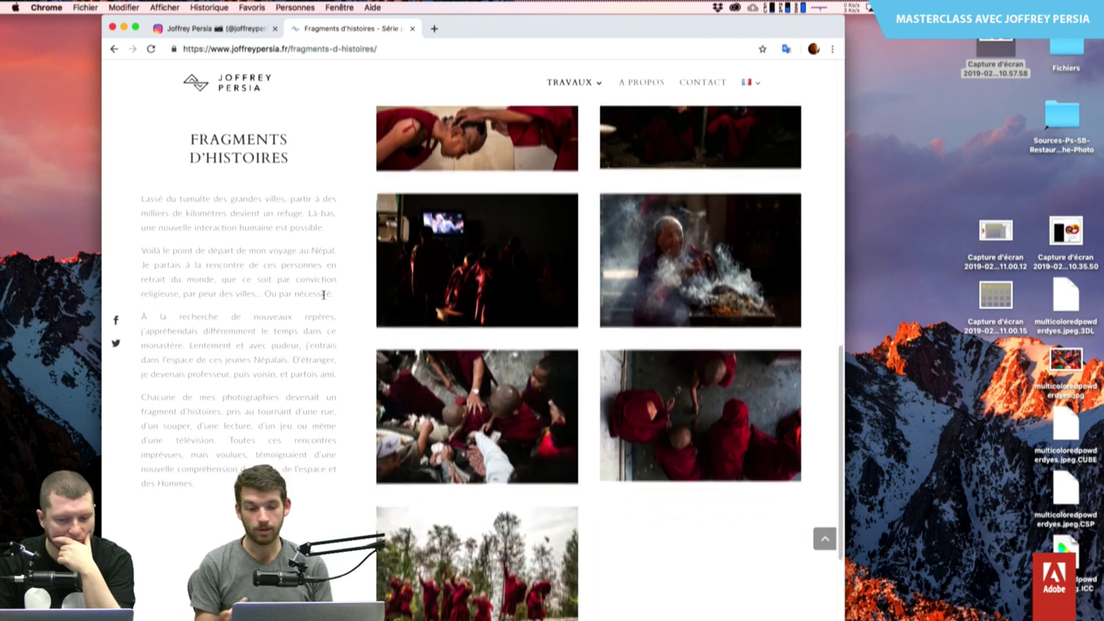
pyautogui.scroll(-1, 324, 296)
pyautogui.scroll(-1, 323, 295)
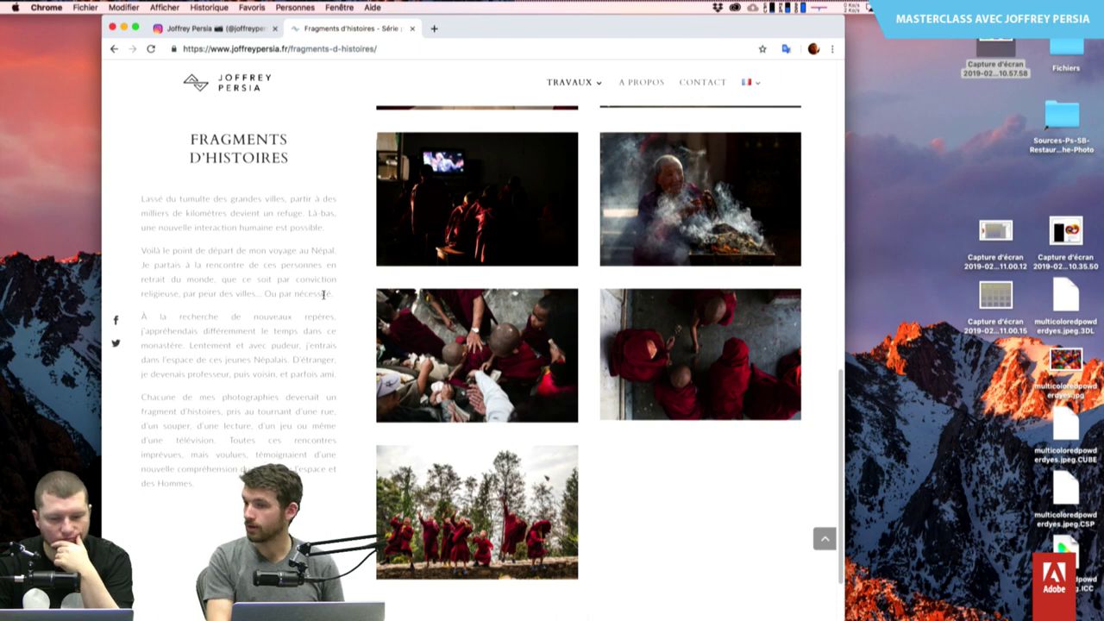
# - Scroll back up to the top of the Fragments d'Histoires photo grid
pyautogui.scroll(1, 323, 295)
pyautogui.scroll(1, 323, 295)
pyautogui.scroll(1, 323, 295)
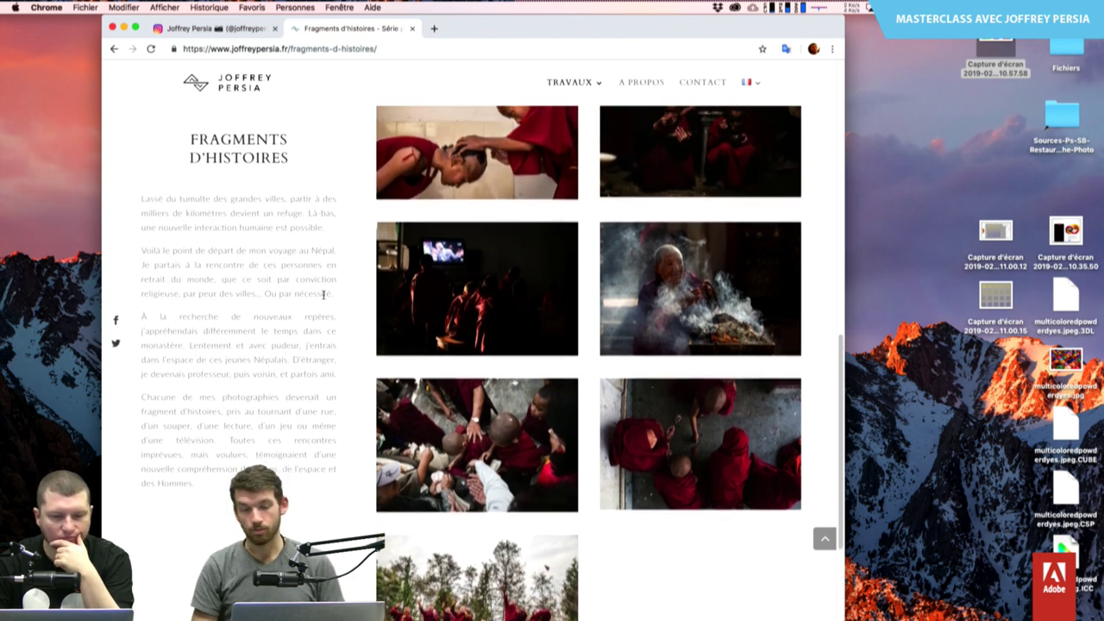
pyautogui.scroll(1, 323, 295)
pyautogui.scroll(1, 323, 295)
pyautogui.scroll(1, 324, 295)
pyautogui.scroll(1, 324, 295)
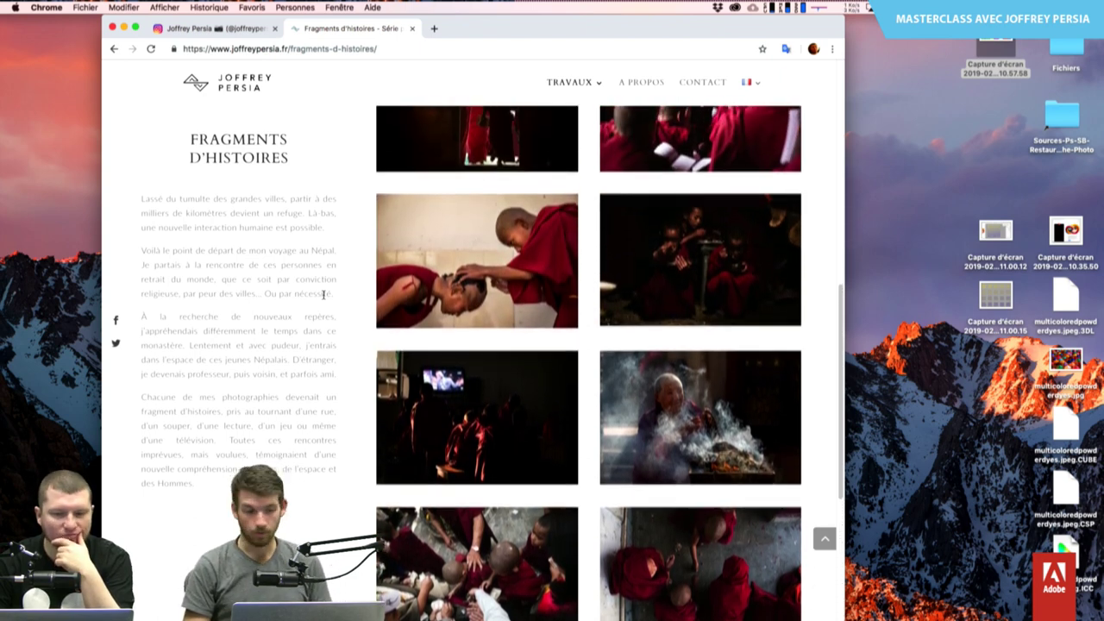
pyautogui.scroll(1, 324, 296)
pyautogui.scroll(1, 323, 295)
pyautogui.scroll(1, 323, 295)
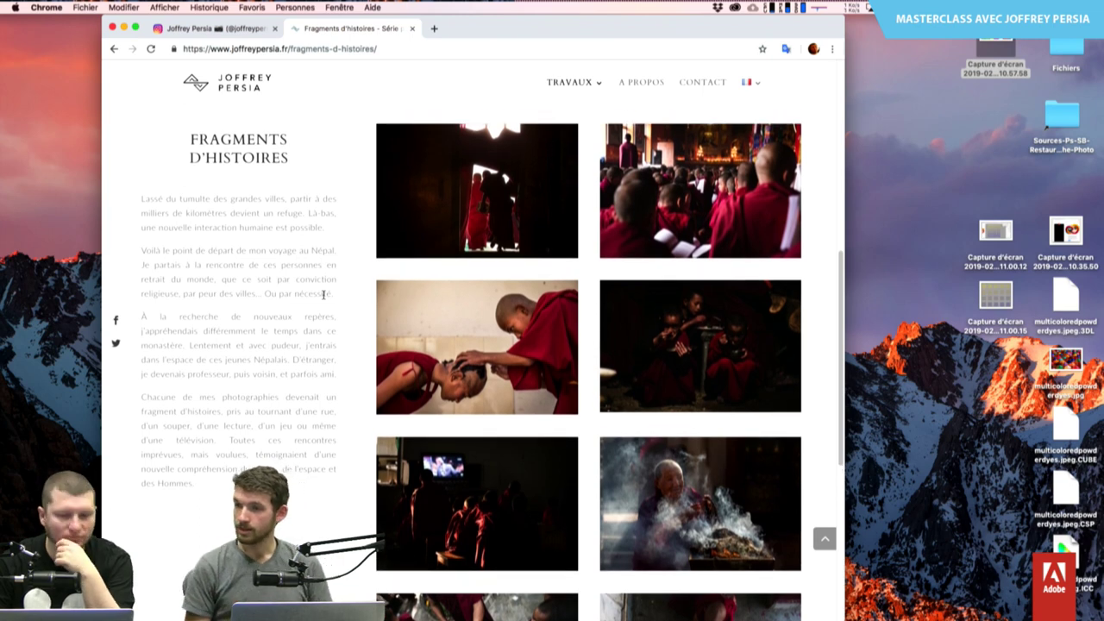
pyautogui.scroll(1, 323, 295)
pyautogui.scroll(1, 324, 295)
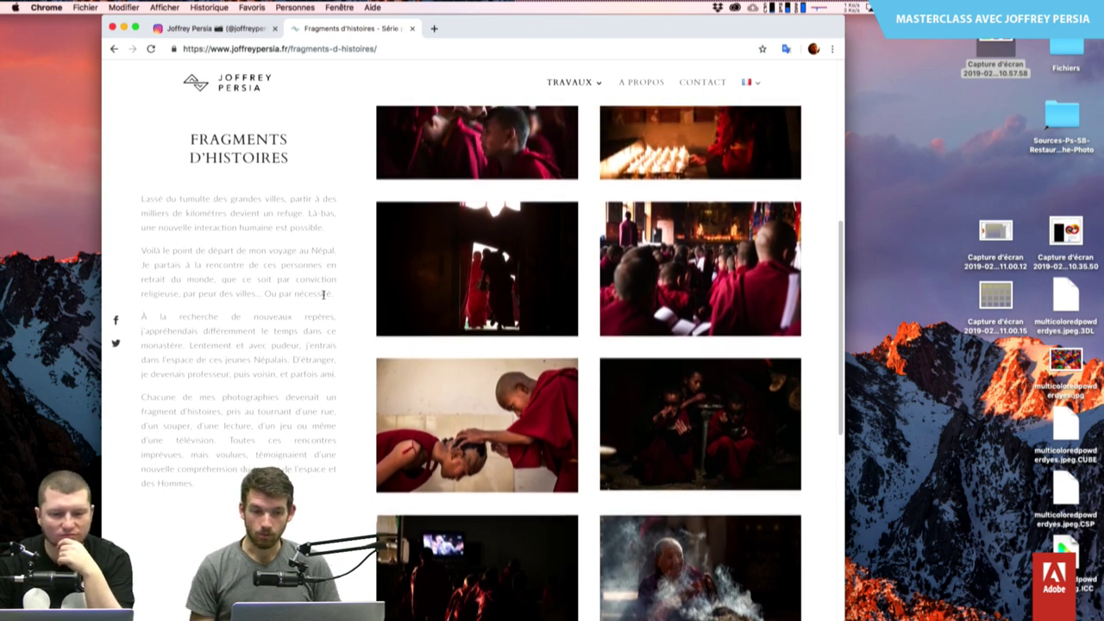
pyautogui.scroll(1, 323, 295)
pyautogui.scroll(1, 324, 295)
pyautogui.scroll(1, 323, 296)
pyautogui.scroll(1, 324, 295)
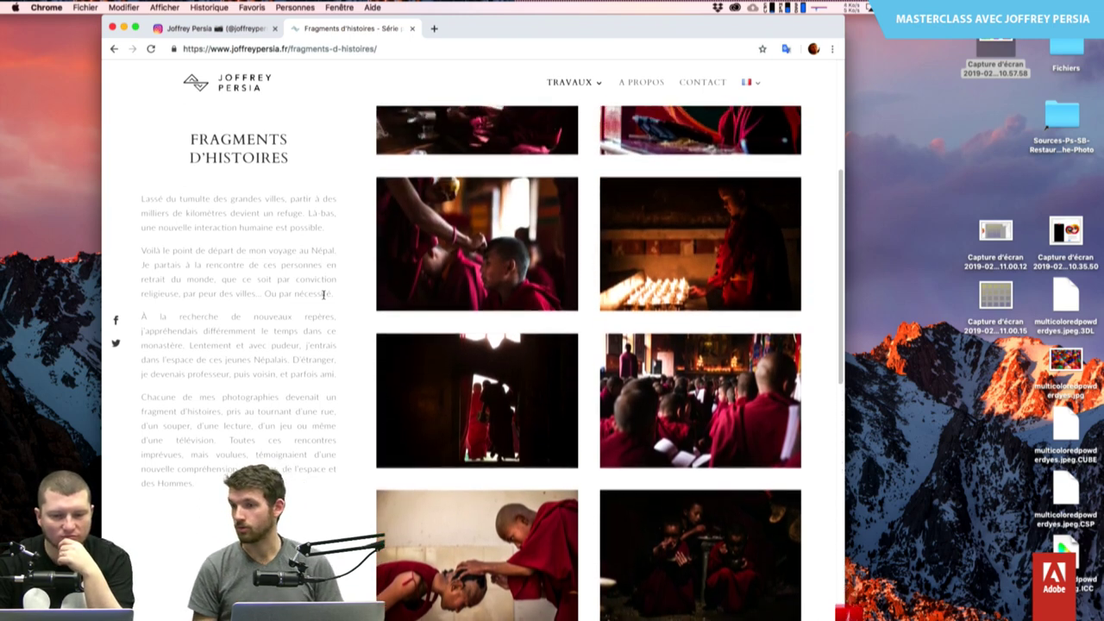
pyautogui.scroll(1, 323, 295)
pyautogui.scroll(1, 324, 295)
pyautogui.scroll(1, 324, 295)
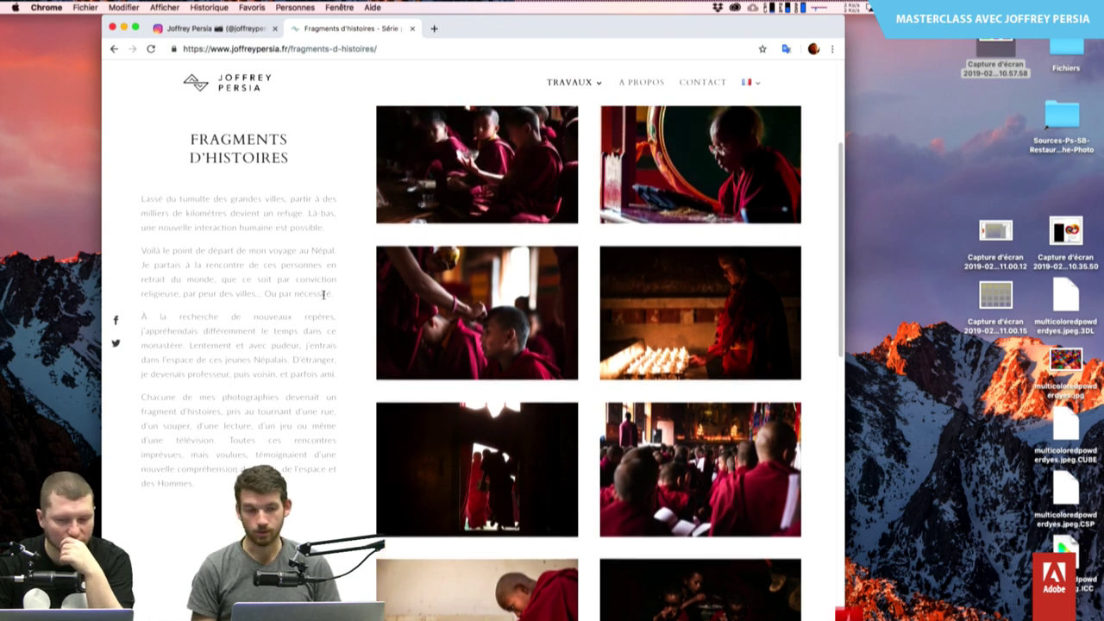
pyautogui.scroll(1, 323, 295)
pyautogui.scroll(1, 323, 295)
pyautogui.scroll(1, 323, 295)
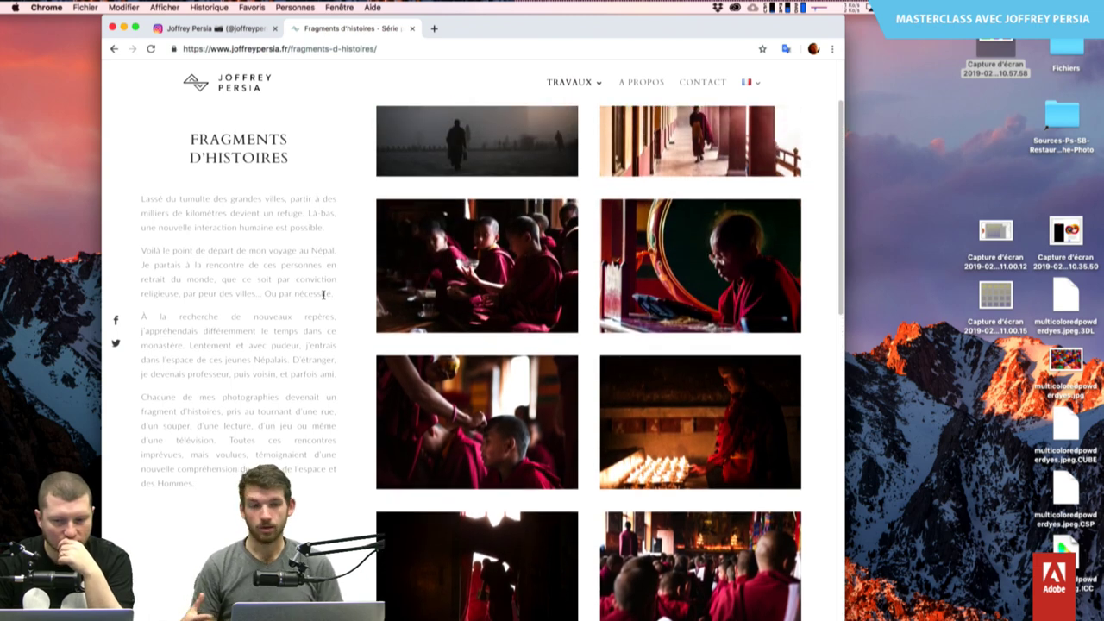
pyautogui.scroll(2, 323, 295)
pyautogui.scroll(2, 323, 295)
pyautogui.scroll(1, 323, 295)
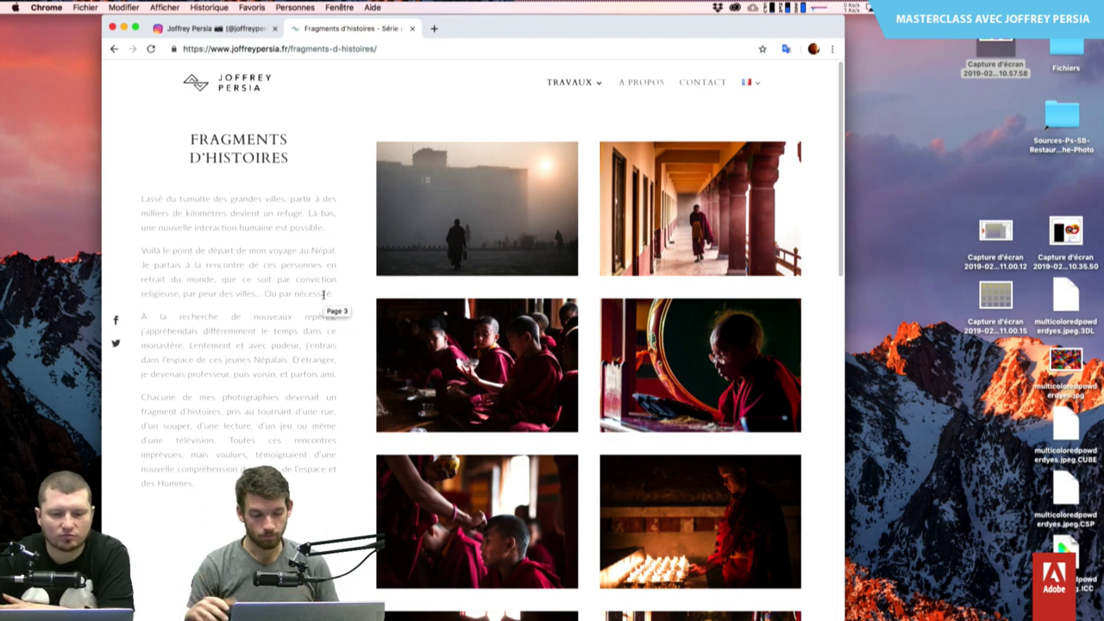
# - Enlarge the foggy monastery photo, maximize the browser, and step through to Sunrise through the temple
pyautogui.click(429, 249)
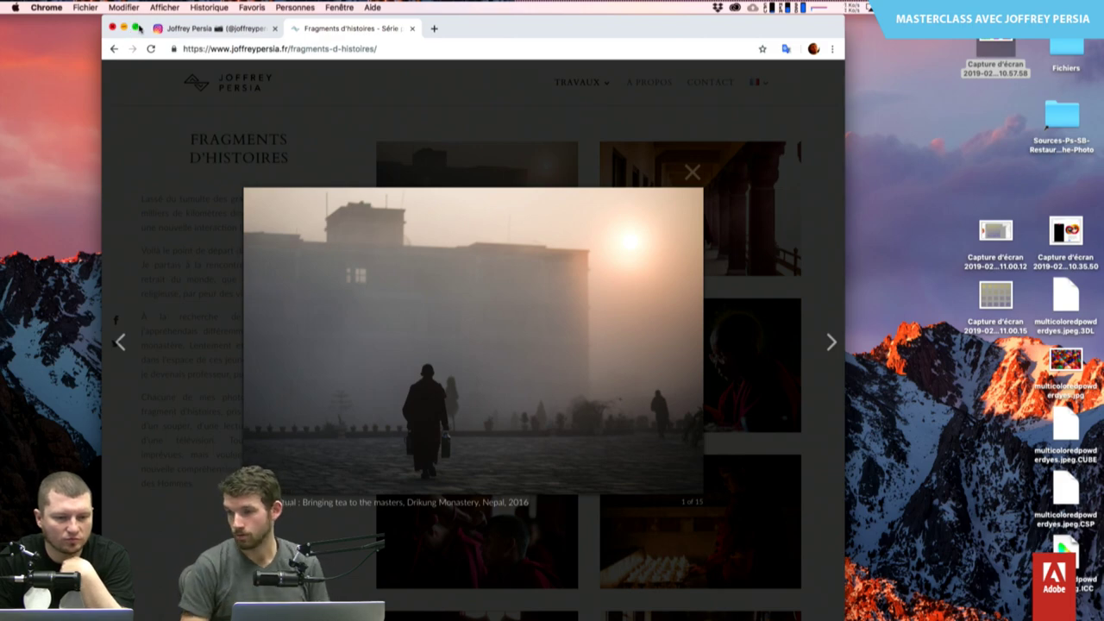
pyautogui.click(135, 27)
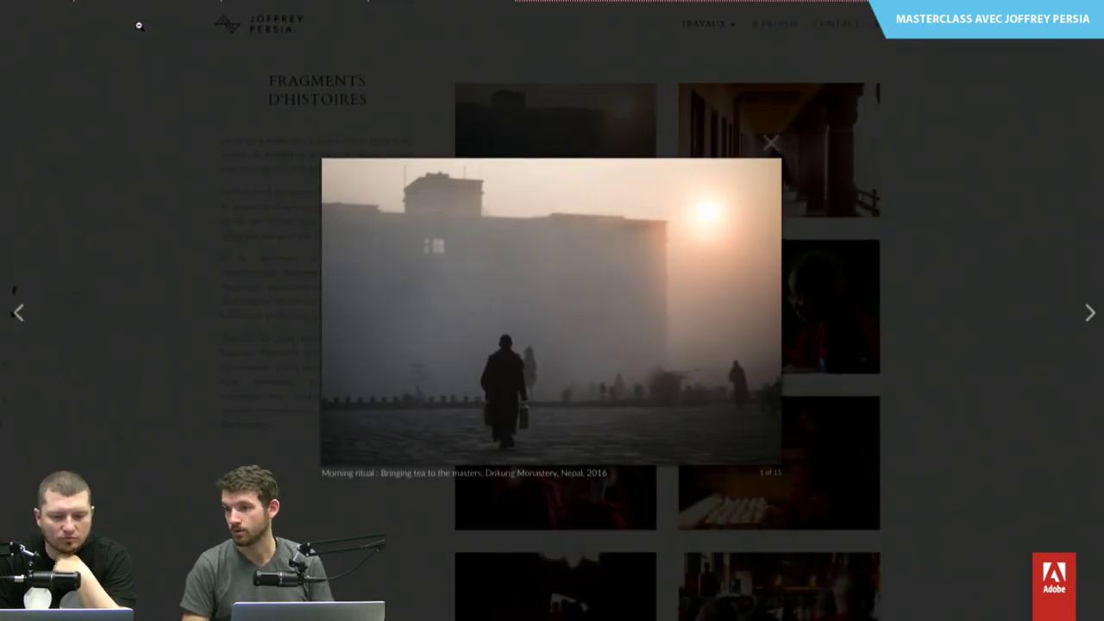
pyautogui.press('Right')
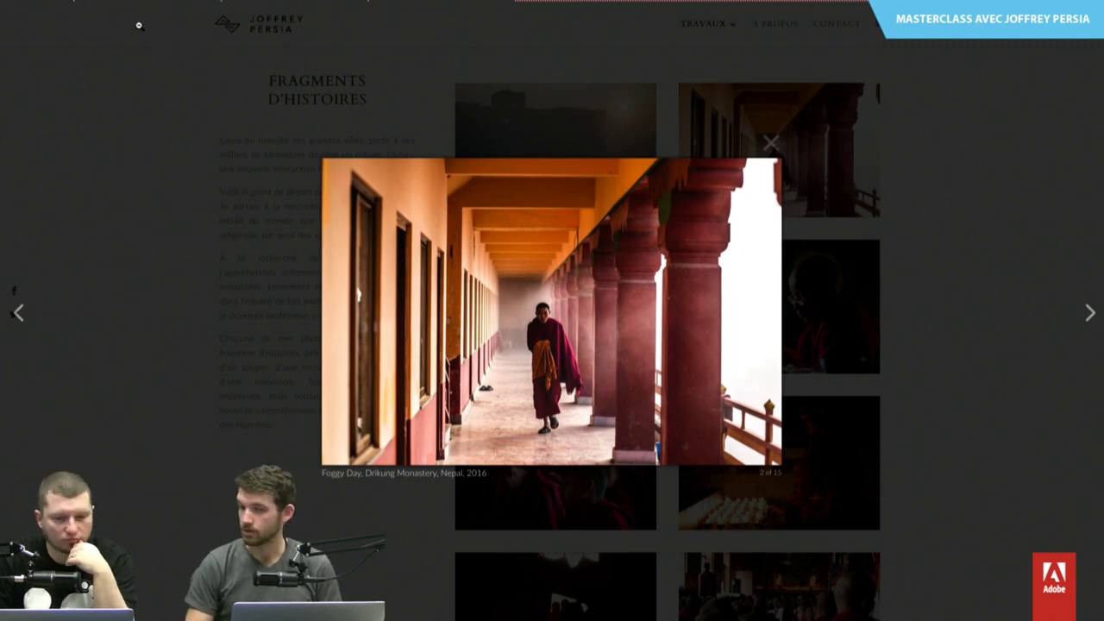
pyautogui.press('Right')
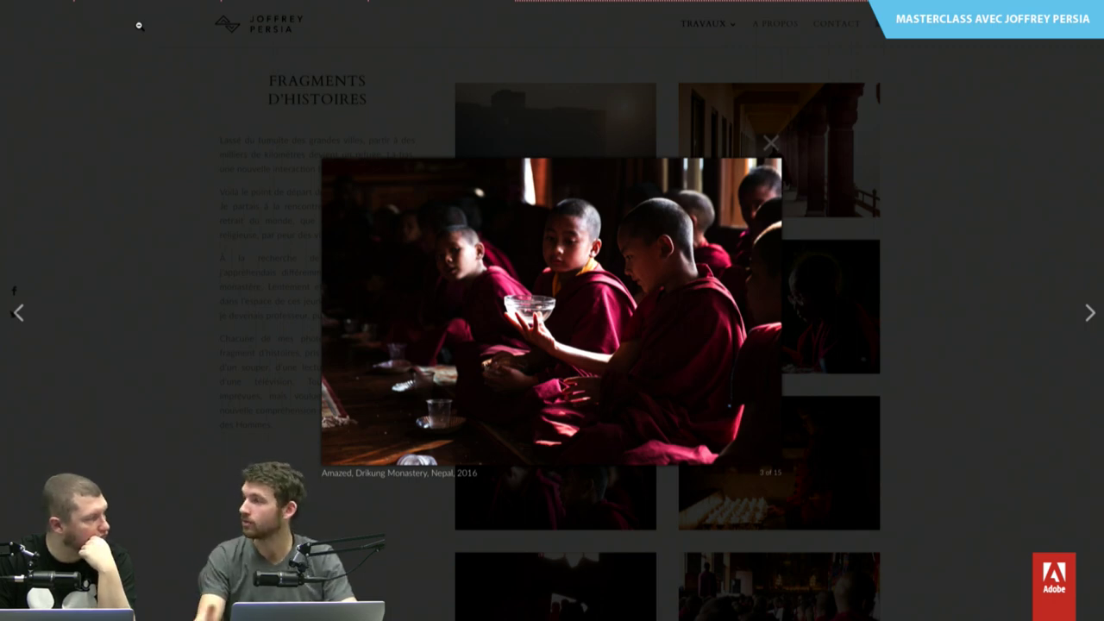
pyautogui.press('Right')
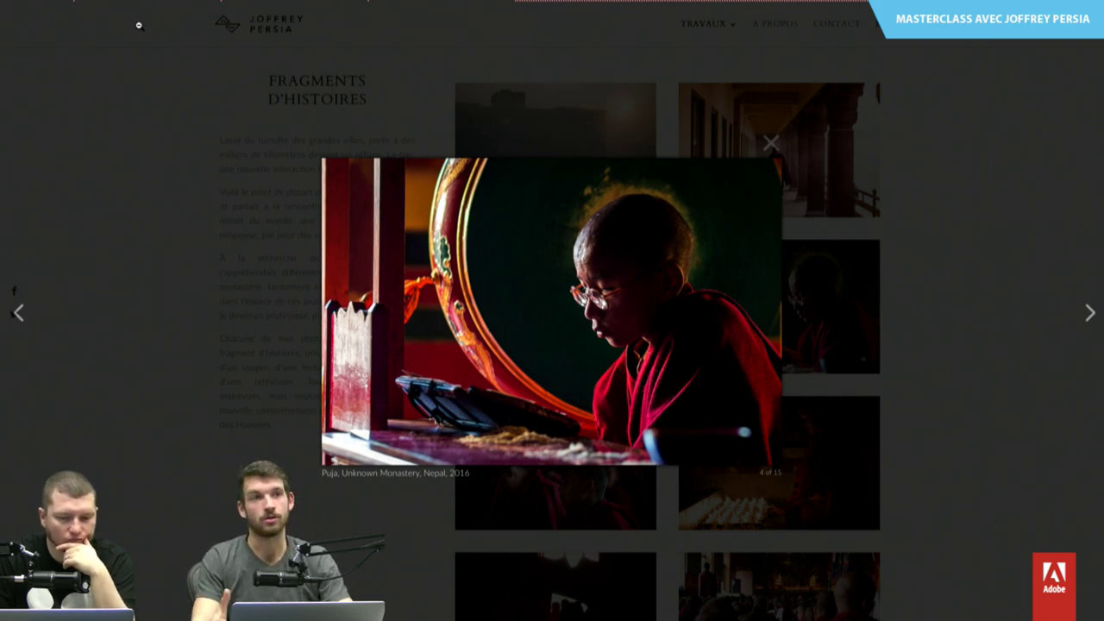
pyautogui.press('Right')
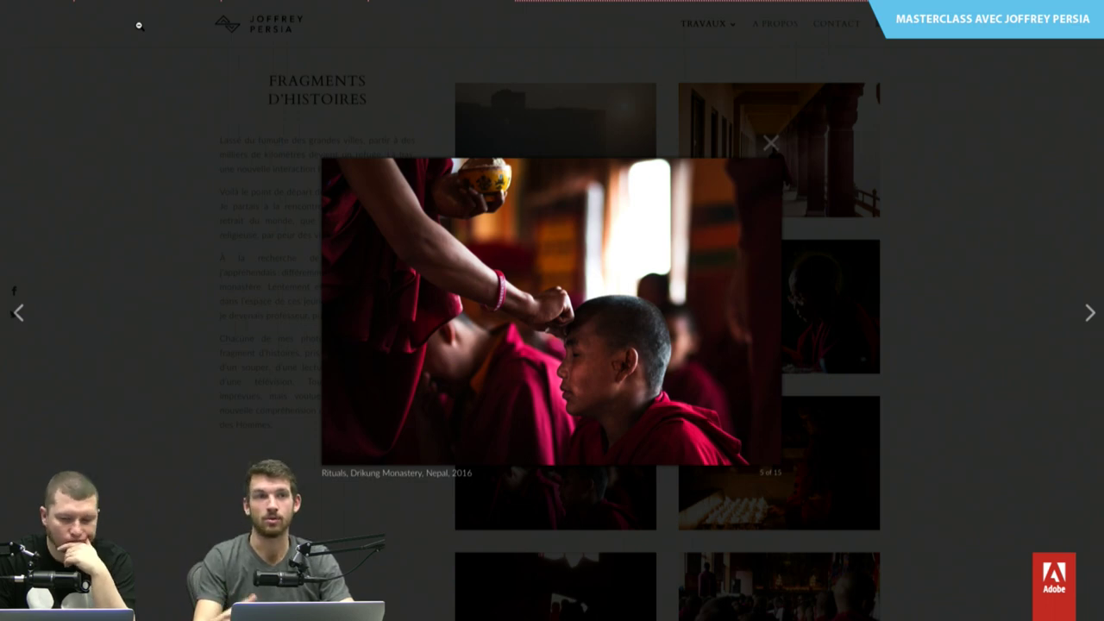
pyautogui.press('Right')
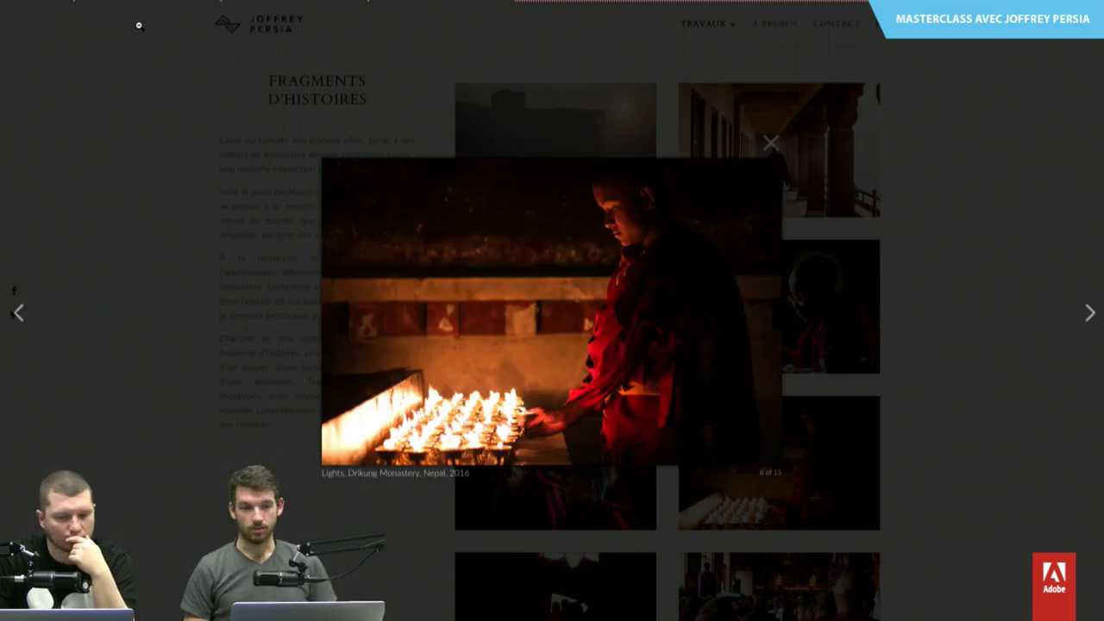
pyautogui.press('Right')
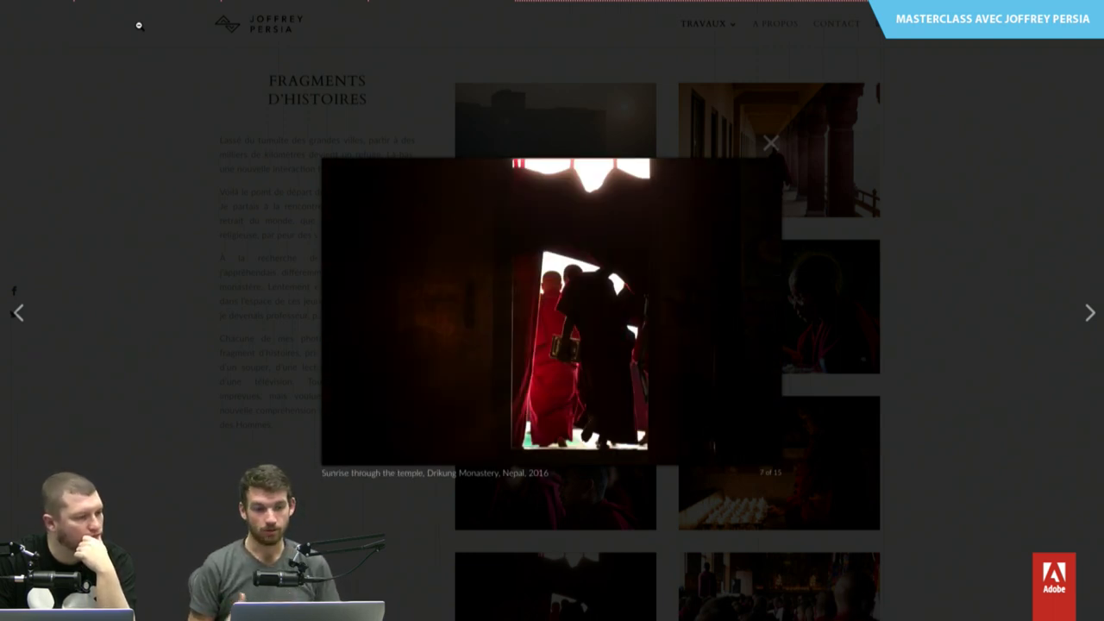
# - Step on from Big puja through Holydays and Donation day to the last photo, In the air
pyautogui.press('Right')
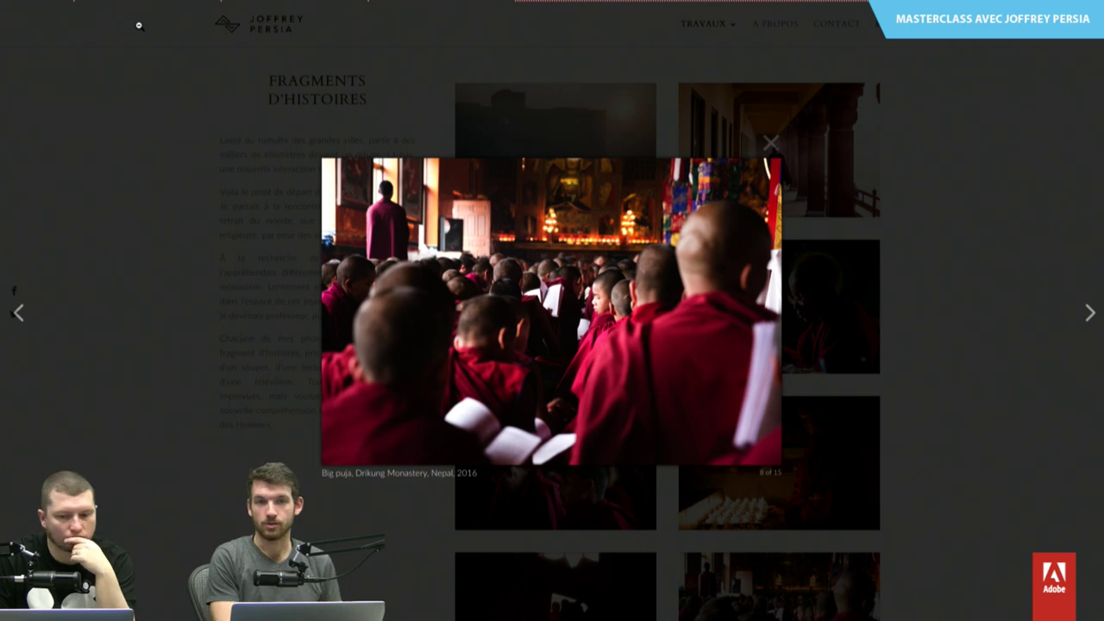
pyautogui.press('Right')
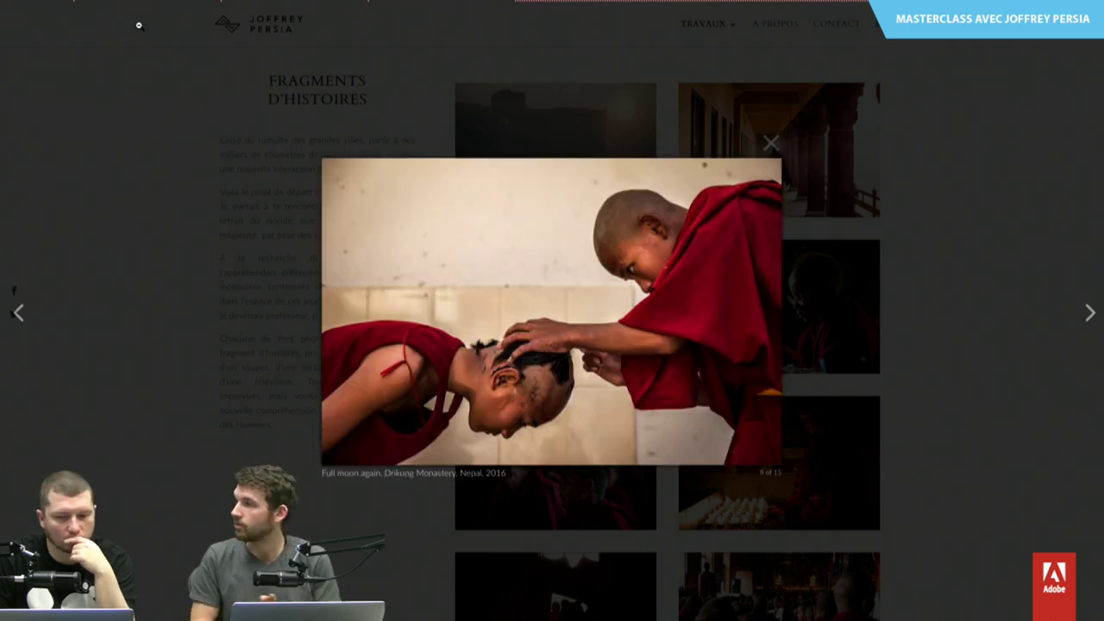
pyautogui.press('Right')
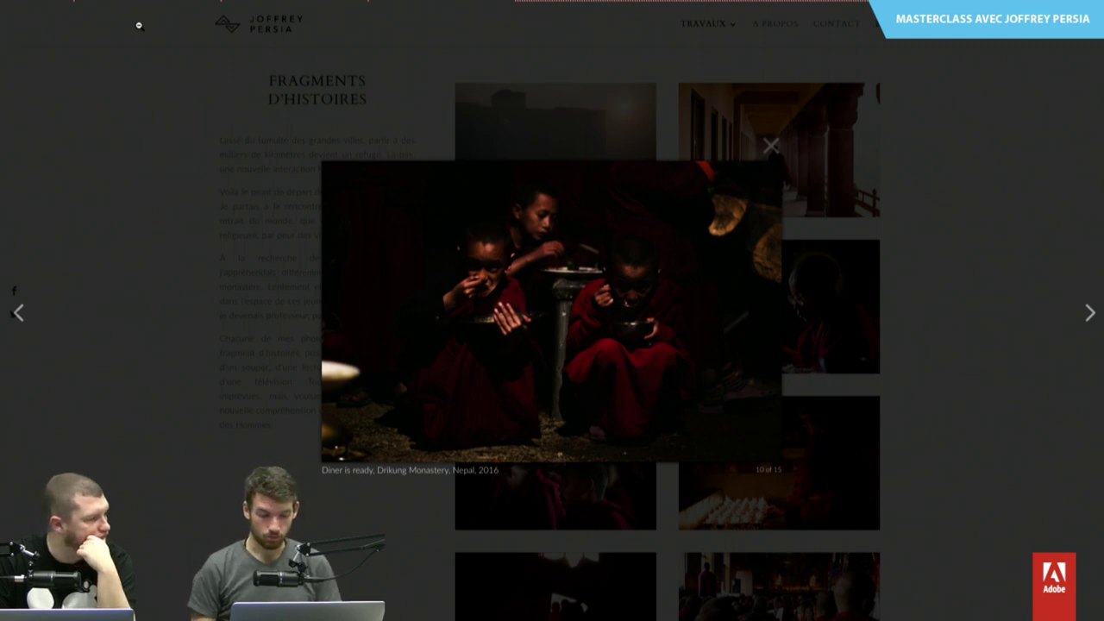
pyautogui.press('Right')
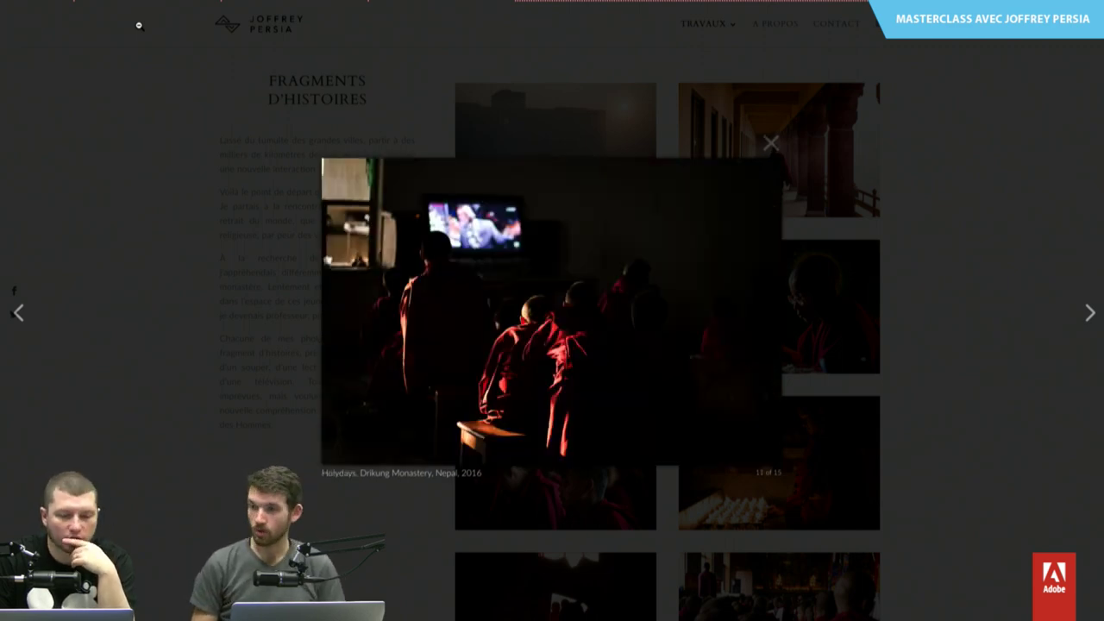
pyautogui.press('Right')
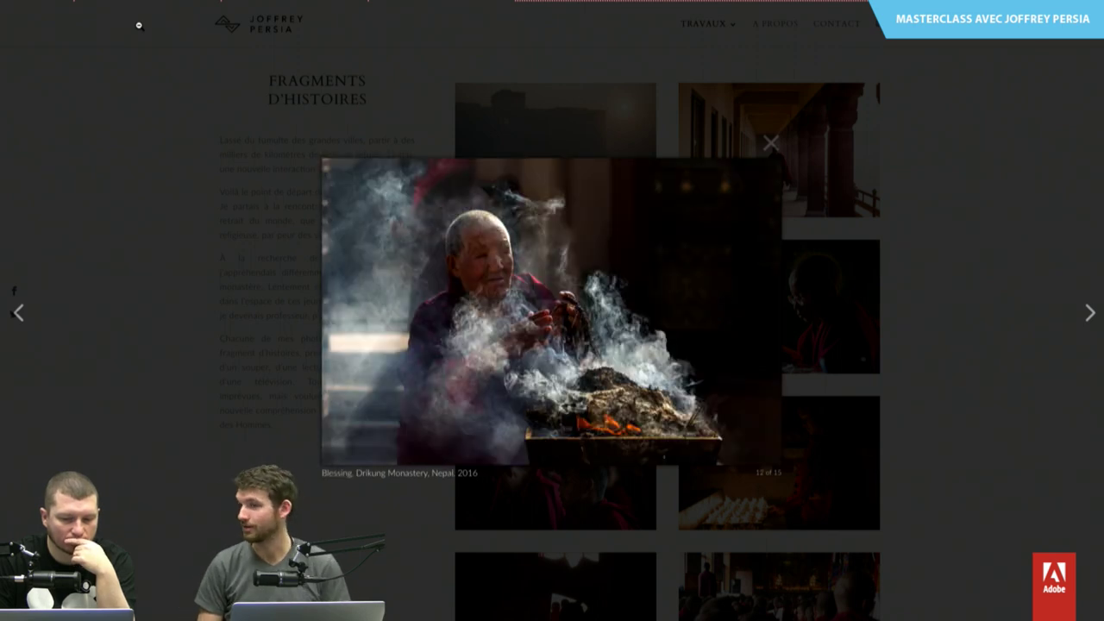
pyautogui.press('Right')
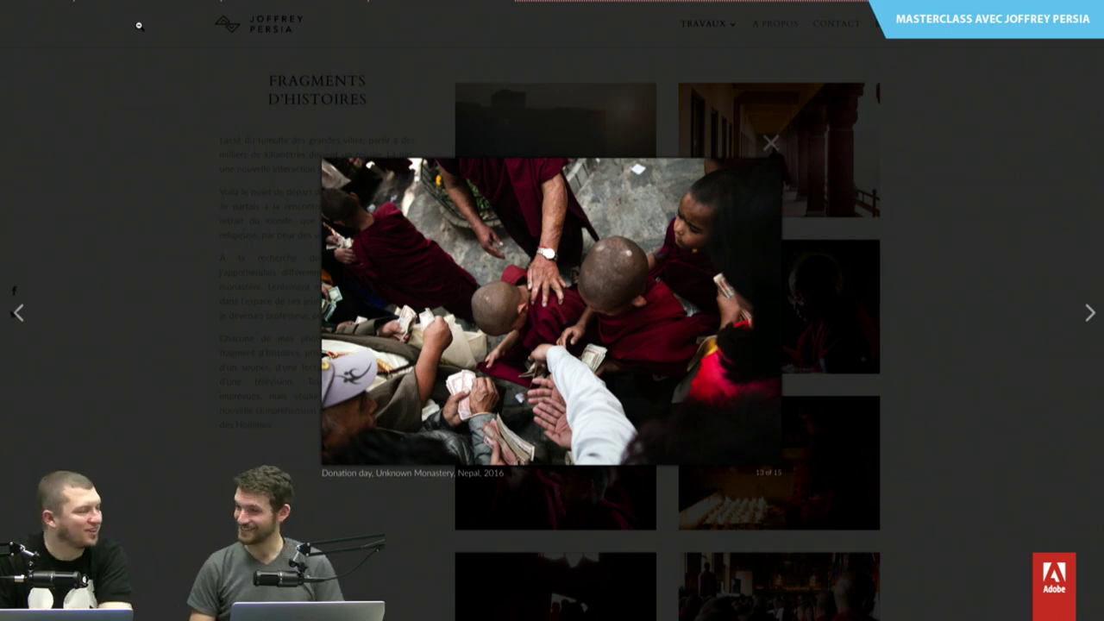
pyautogui.press('Right')
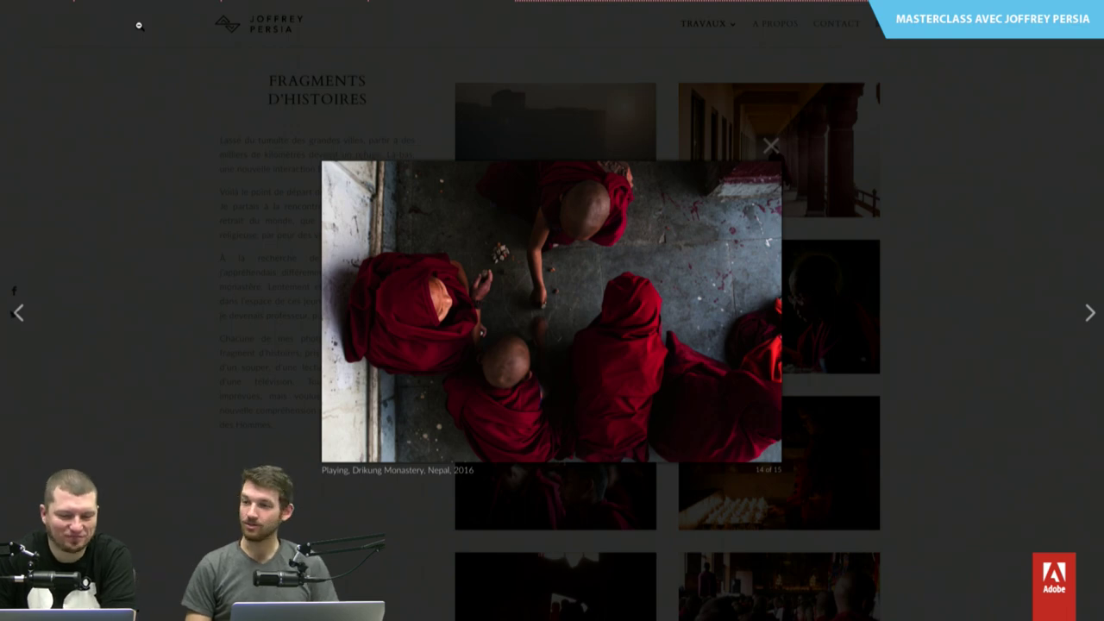
pyautogui.press('Right')
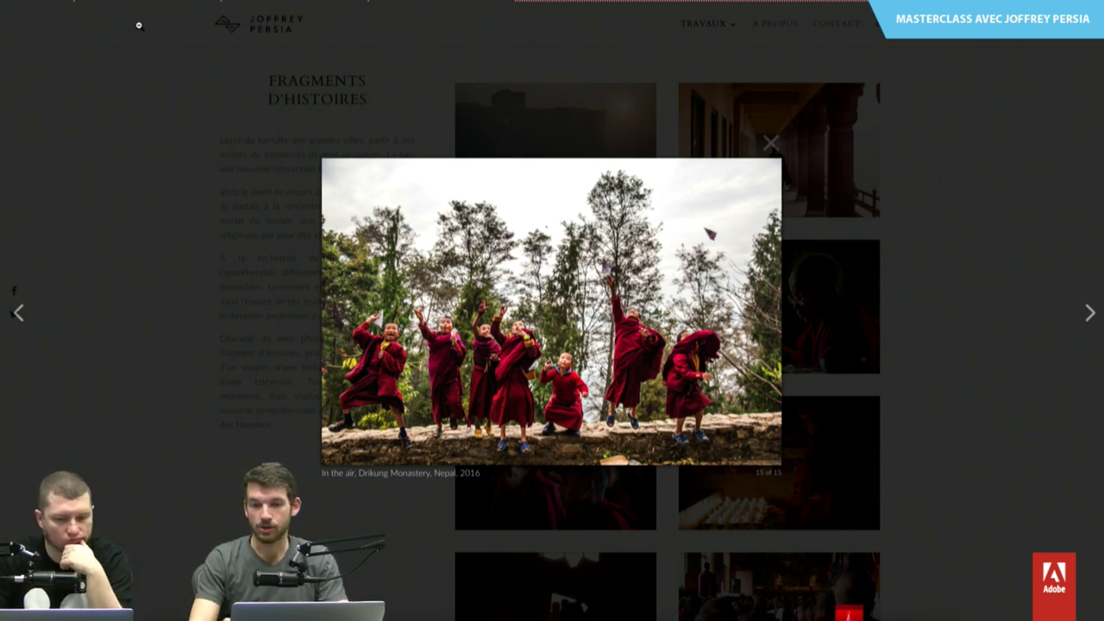
# - Wrap around to Morning ritual and step forward again to the Big puja photo
pyautogui.press('Right')
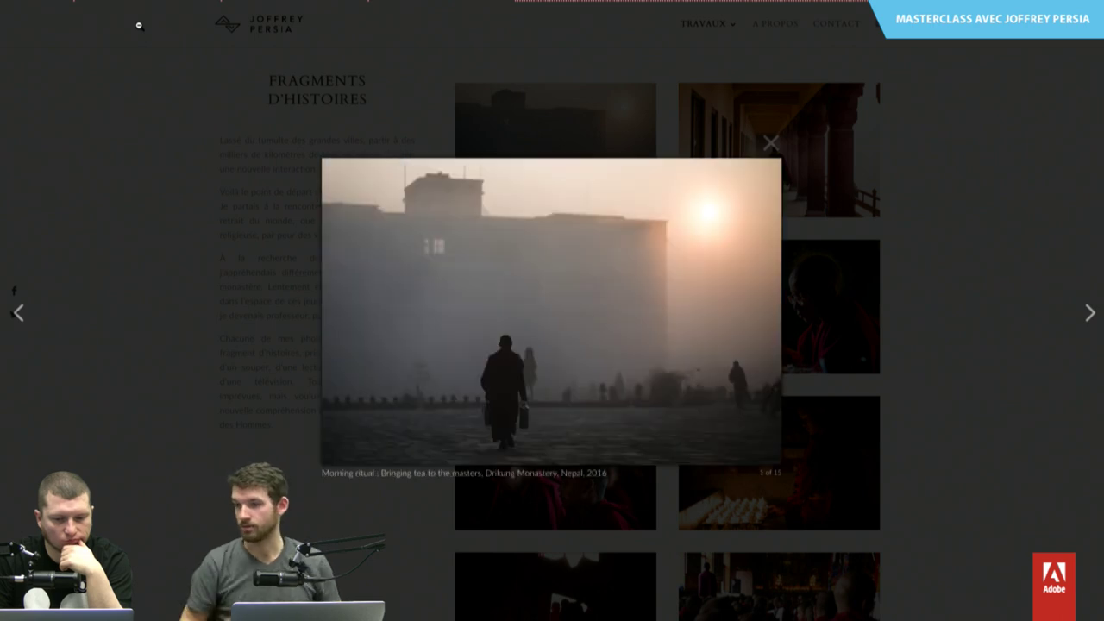
pyautogui.press('Right')
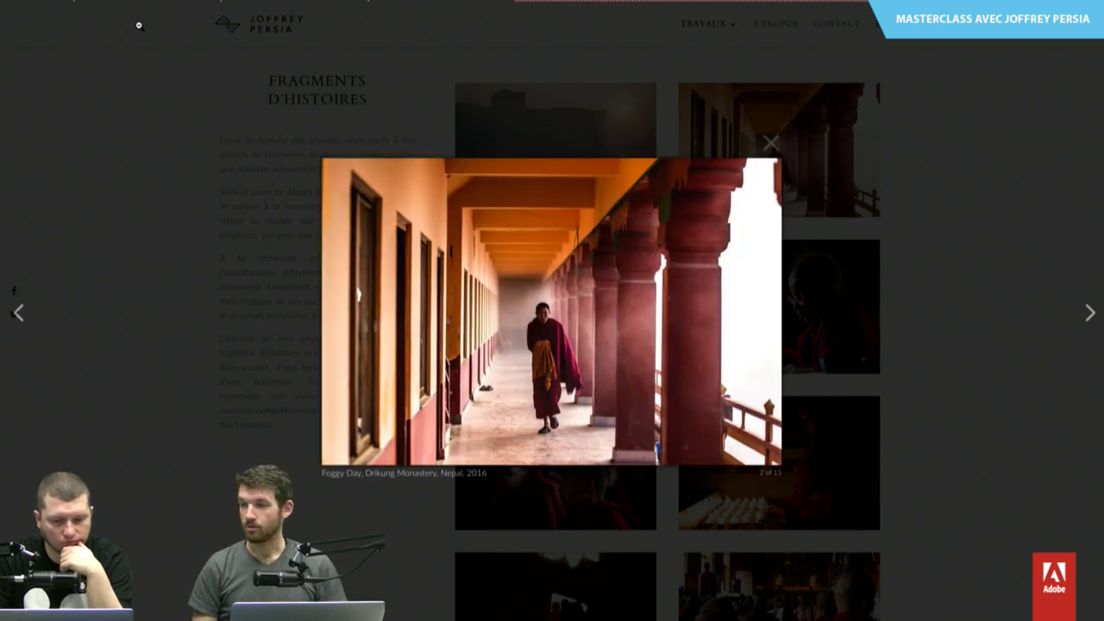
pyautogui.press('Right')
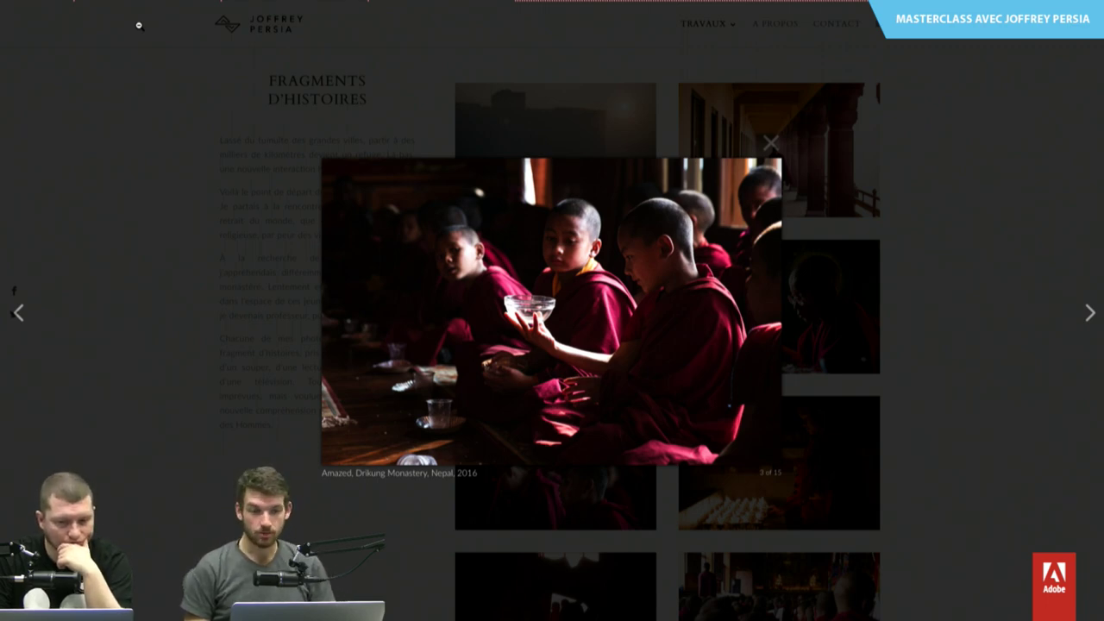
pyautogui.press('Right')
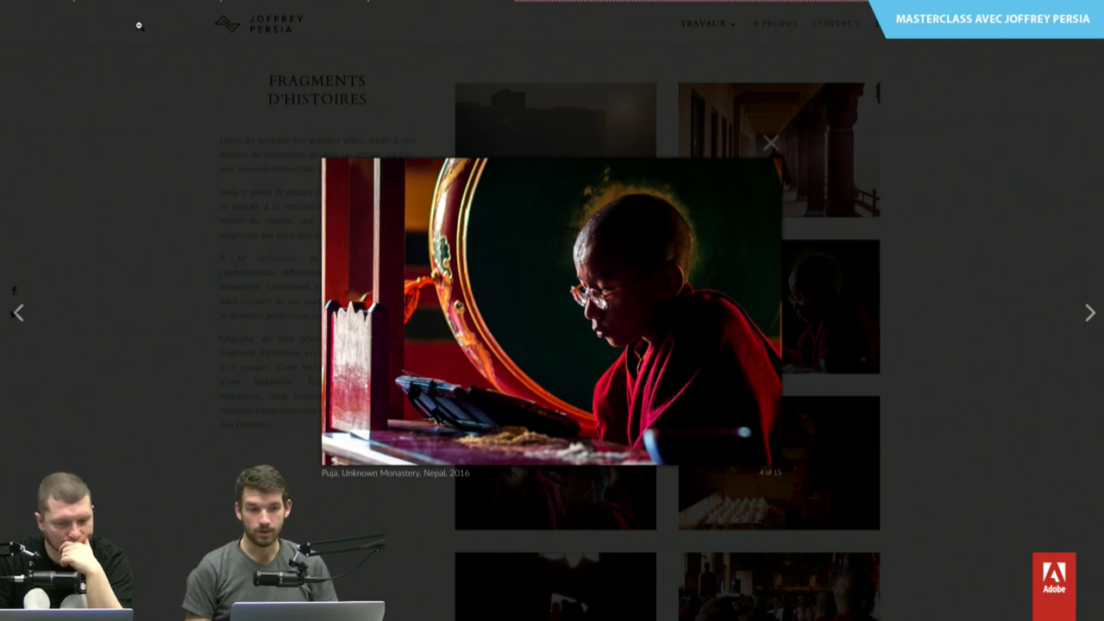
pyautogui.press('Right')
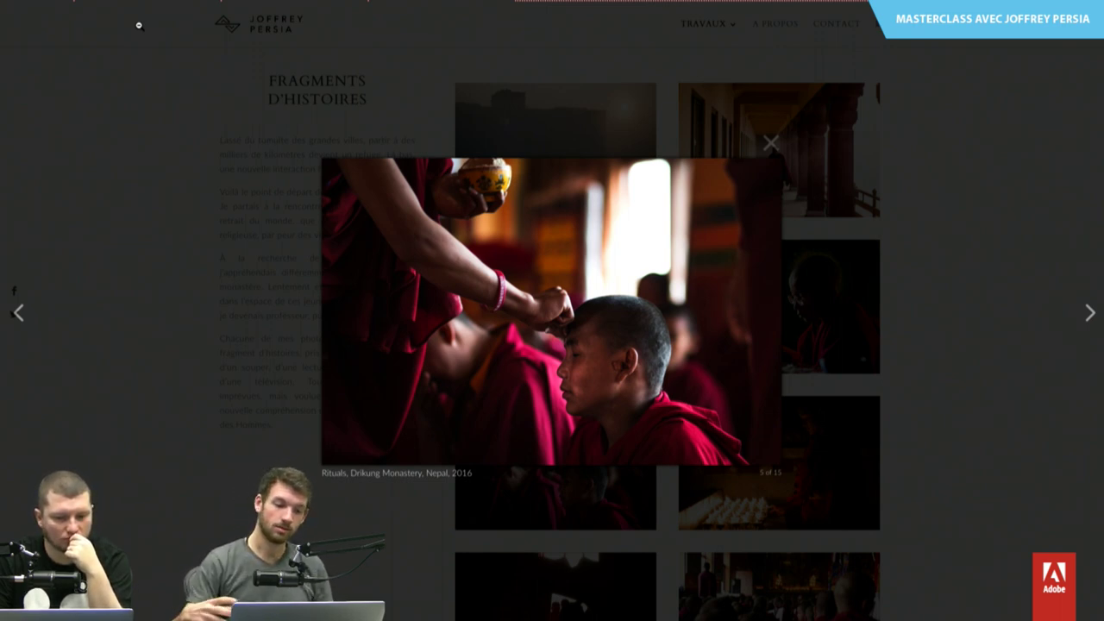
pyautogui.press('Right')
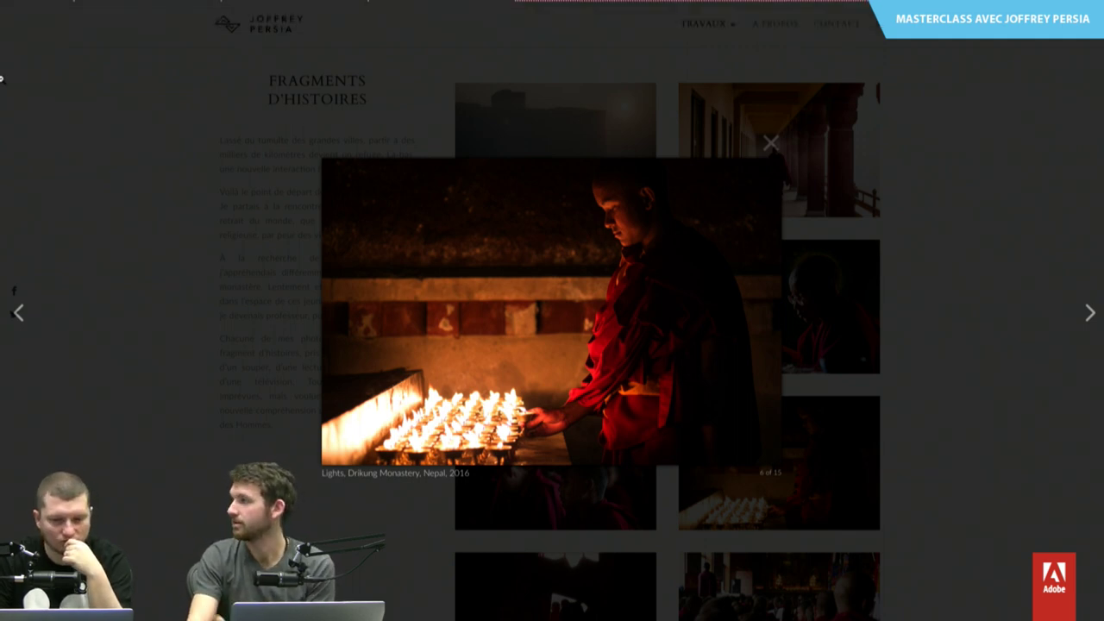
pyautogui.press('Right')
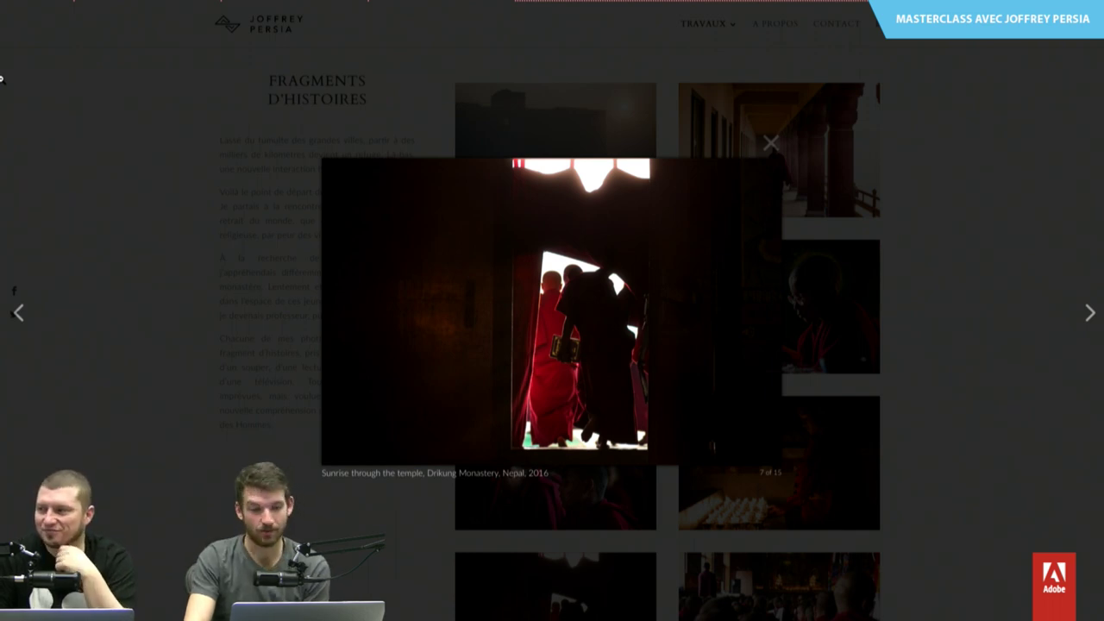
pyautogui.press('Right')
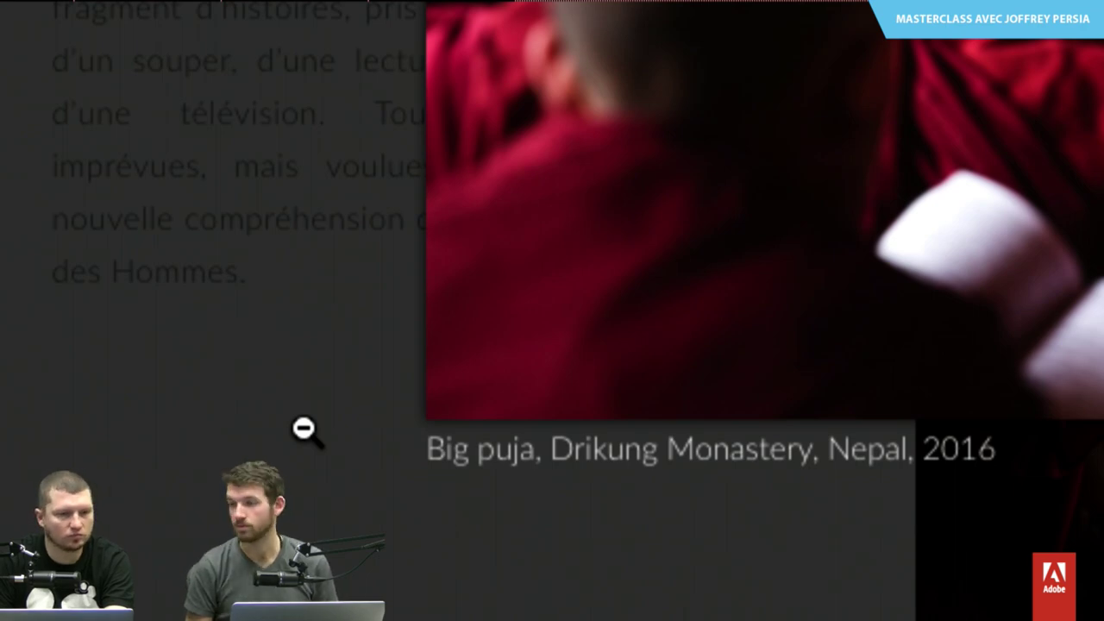
# - Advance the lightbox from Full moon again to Donation day, then close it with Esc
pyautogui.click(304, 429)
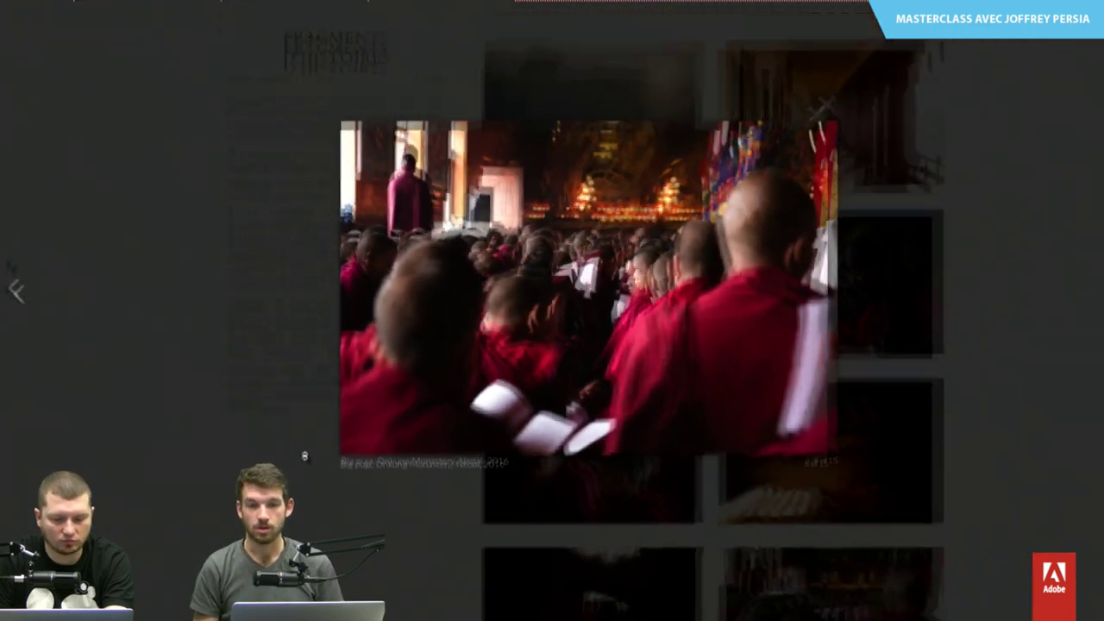
pyautogui.press('Right')
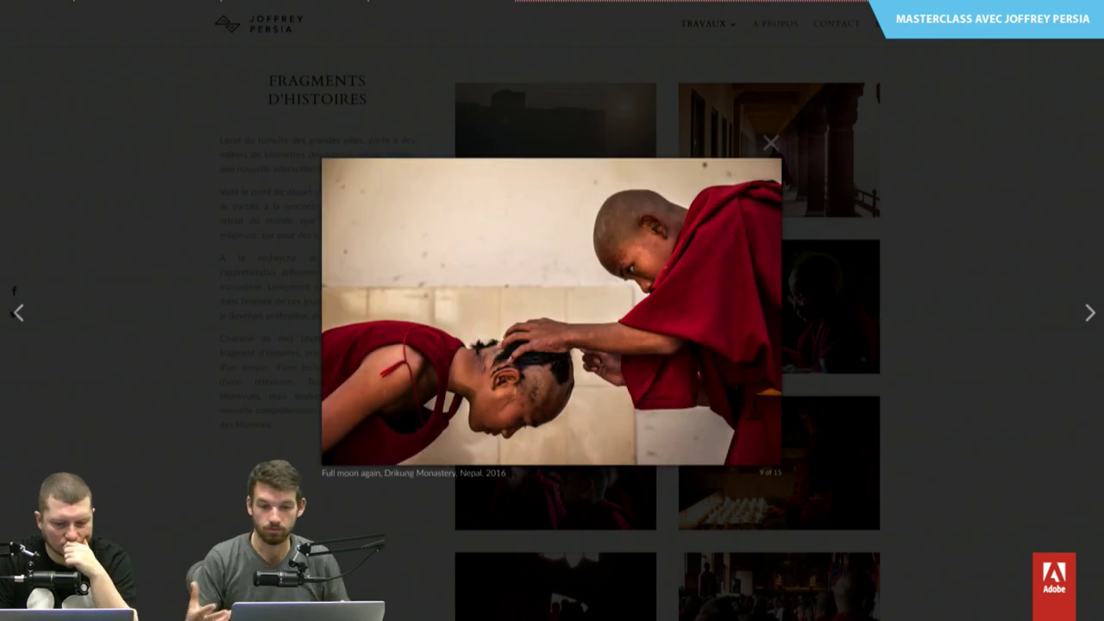
pyautogui.press('Right')
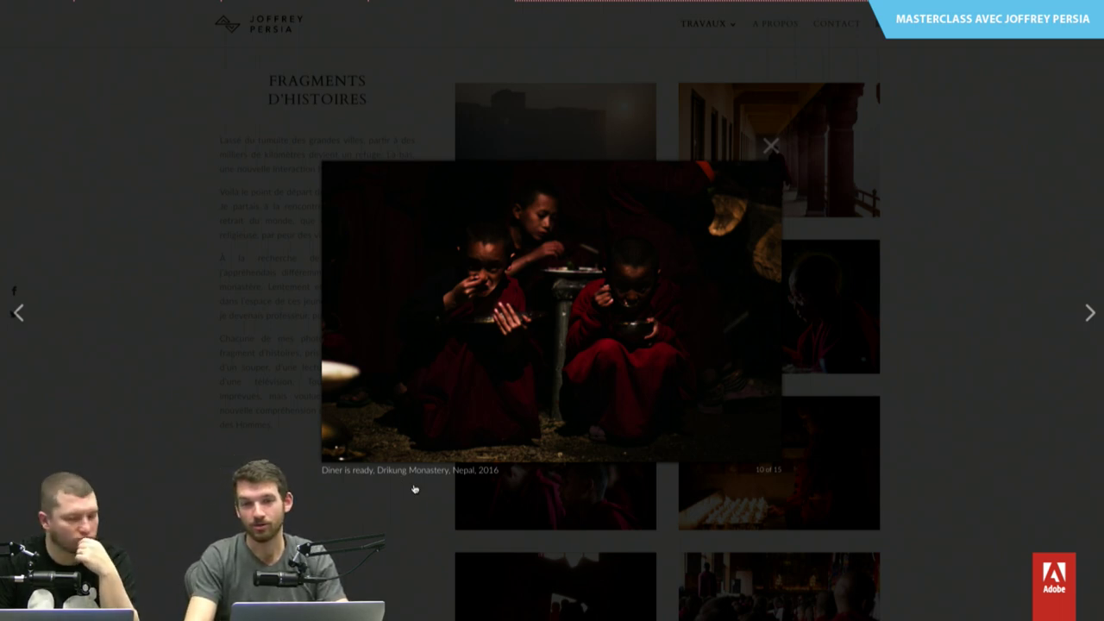
pyautogui.press('Right')
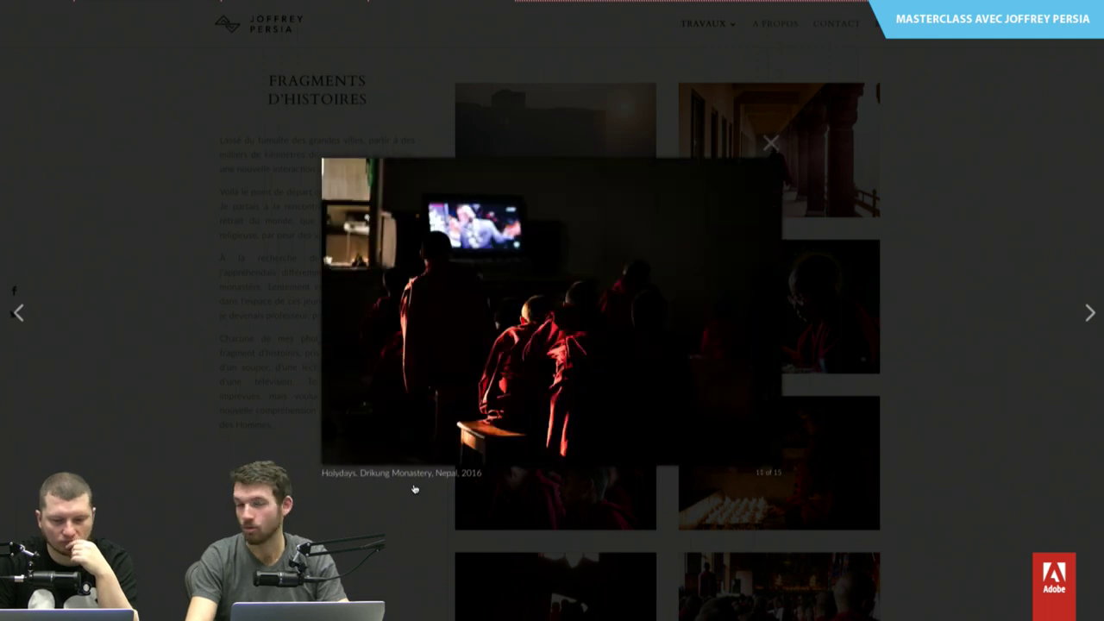
pyautogui.press('Right')
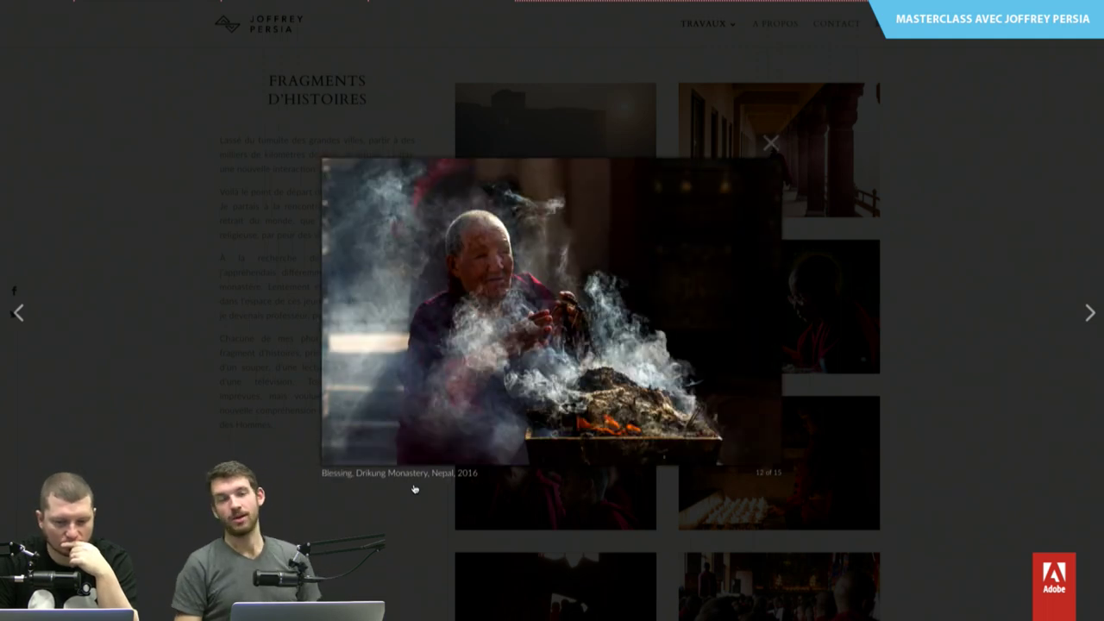
pyautogui.press('Right')
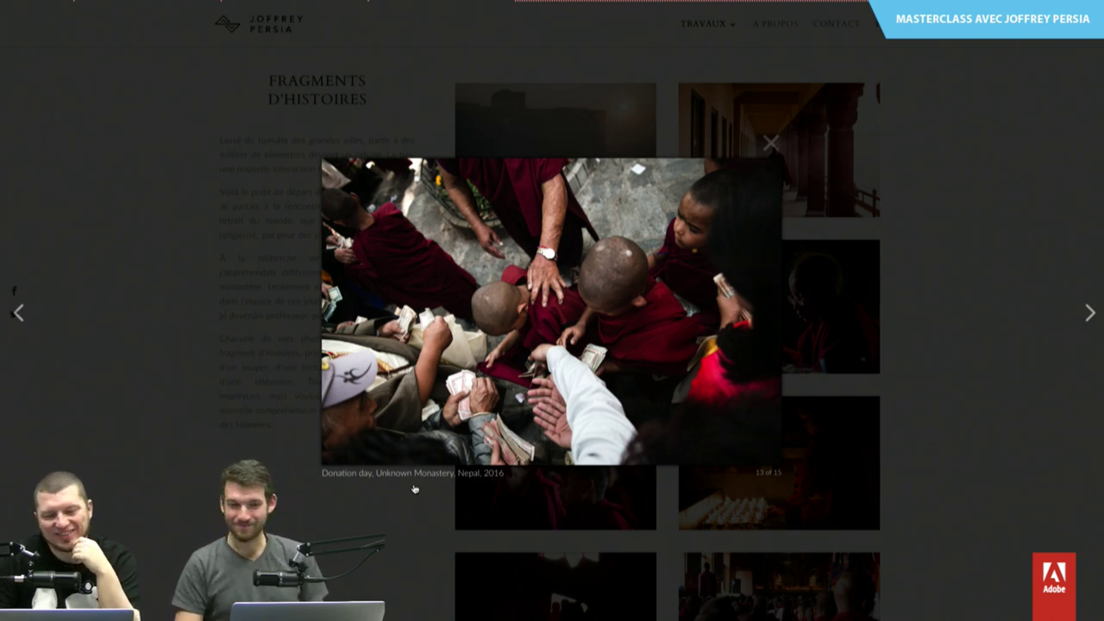
pyautogui.press('Escape')
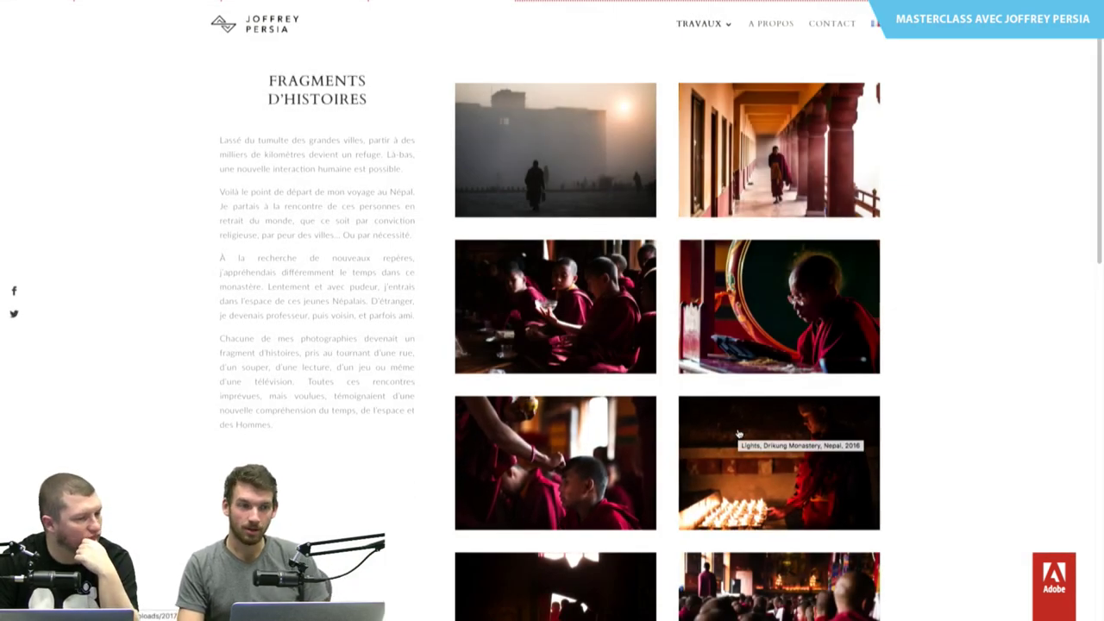
# - Scroll down the gallery to its final photo of monks among trees
pyautogui.scroll(-1, 738, 433)
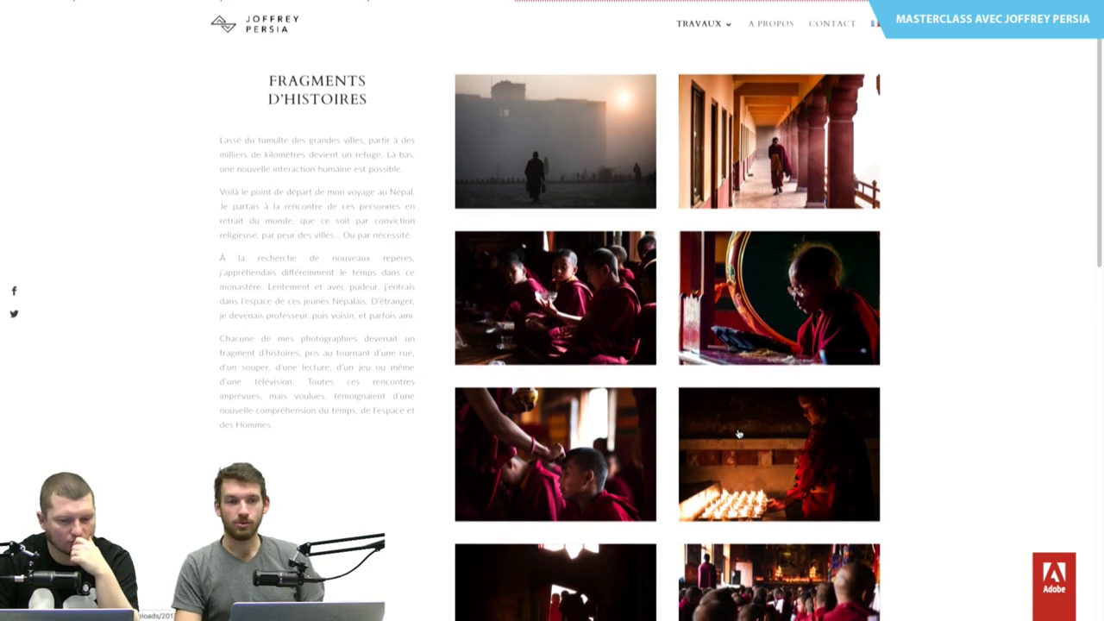
pyautogui.scroll(-1, 738, 433)
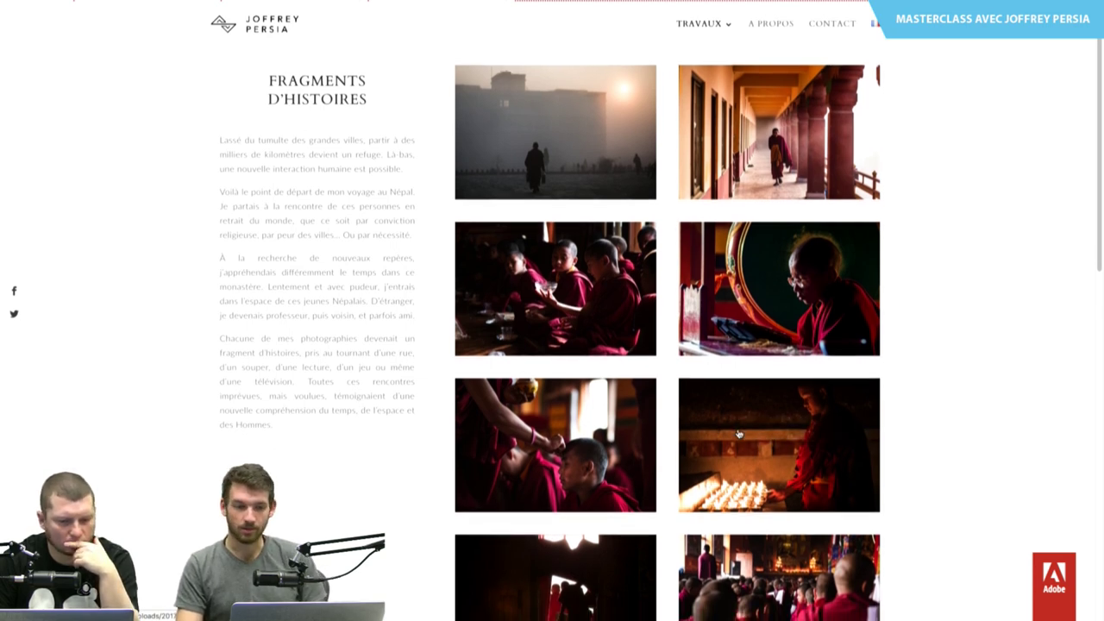
pyautogui.scroll(-1, 738, 434)
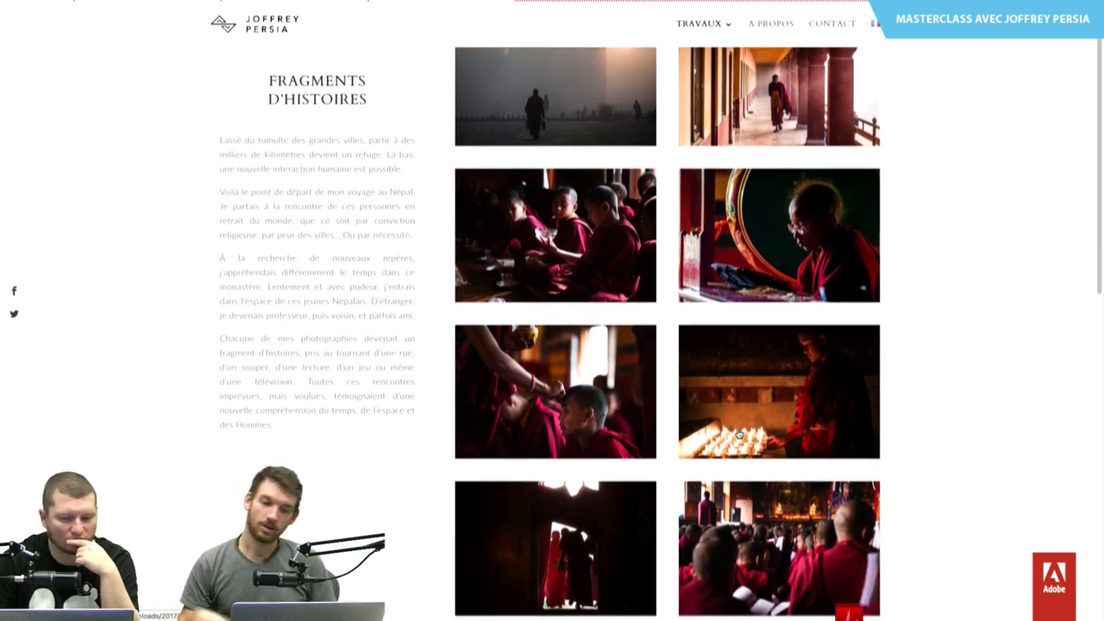
pyautogui.scroll(2, 738, 434)
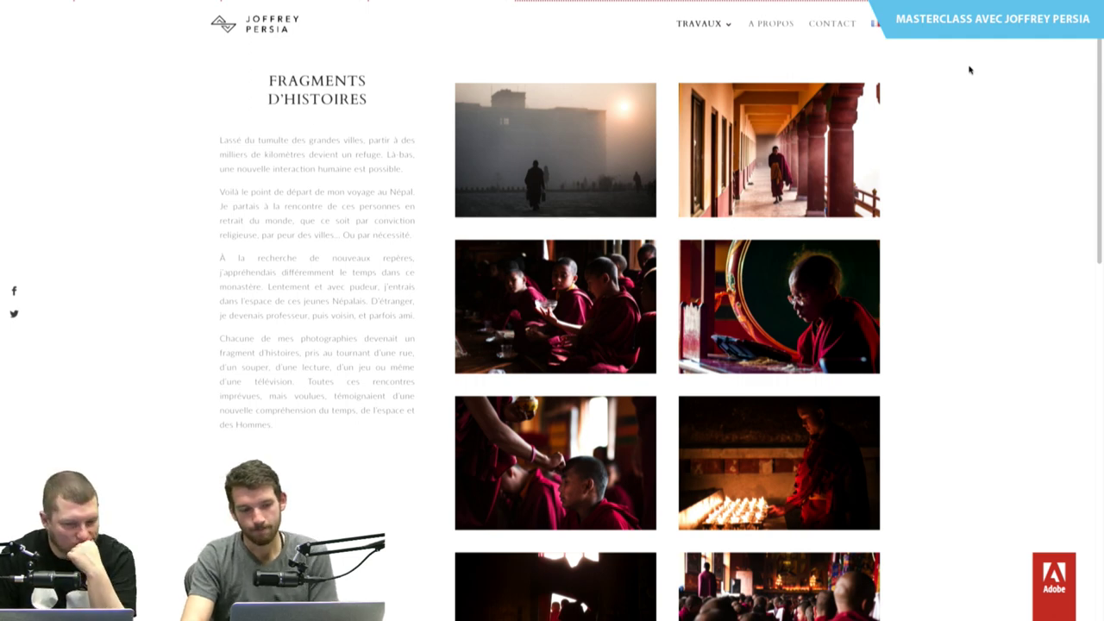
pyautogui.scroll(-2, 969, 70)
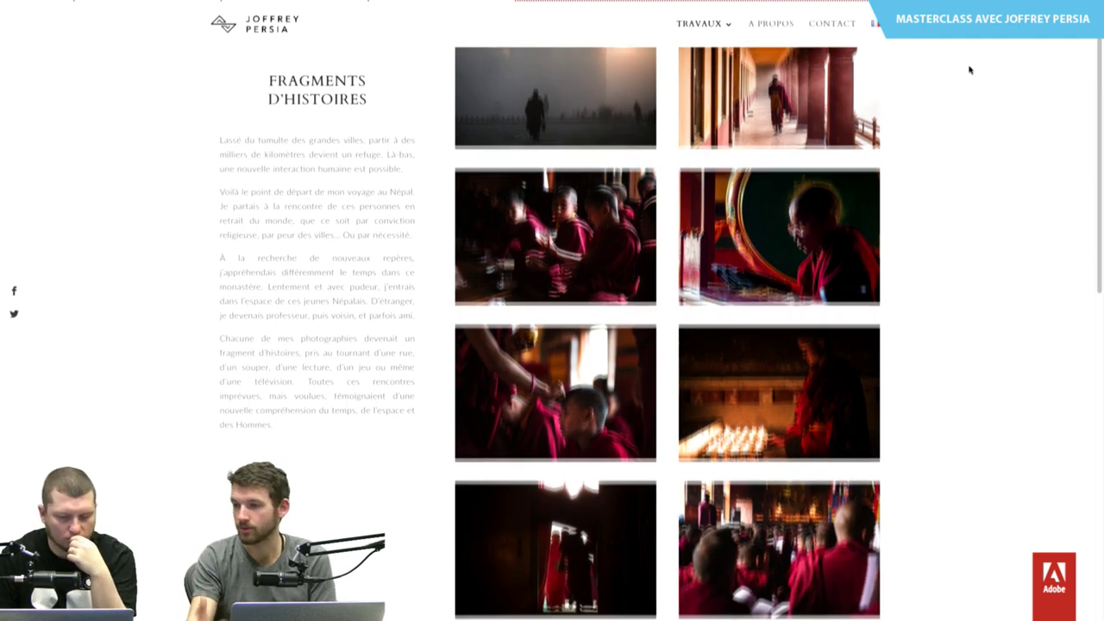
pyautogui.scroll(-1, 970, 70)
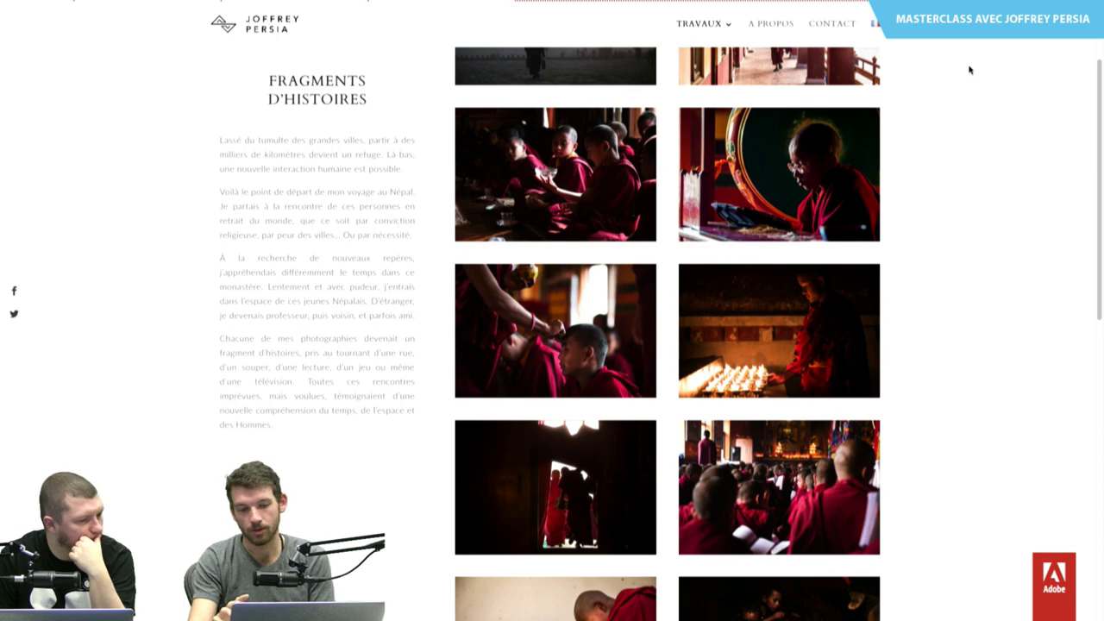
pyautogui.scroll(-2, 970, 70)
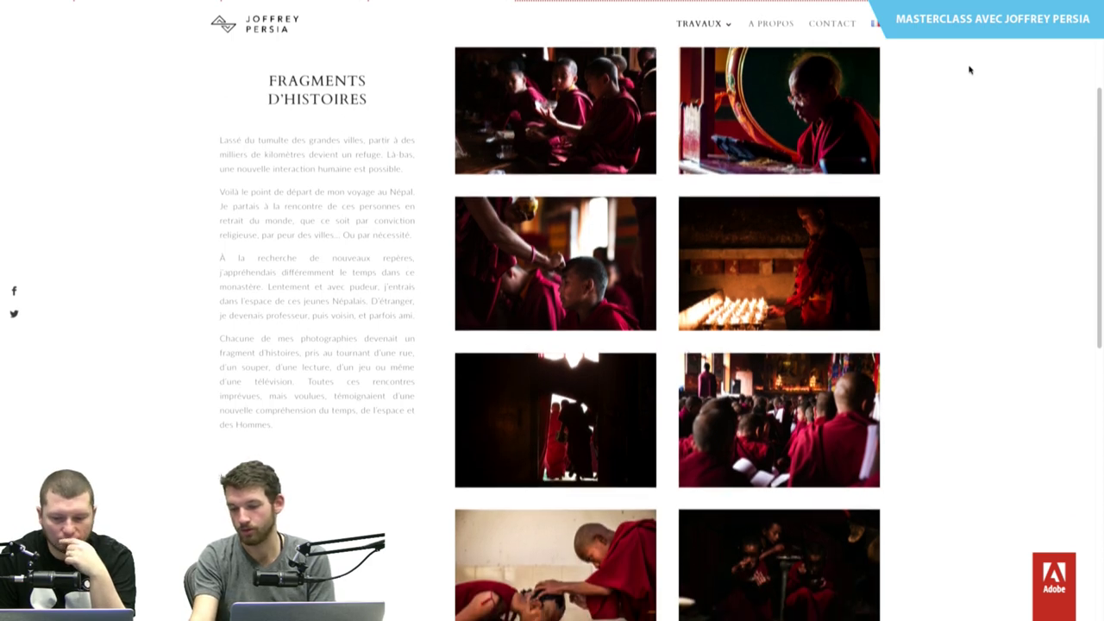
pyautogui.scroll(-1, 970, 70)
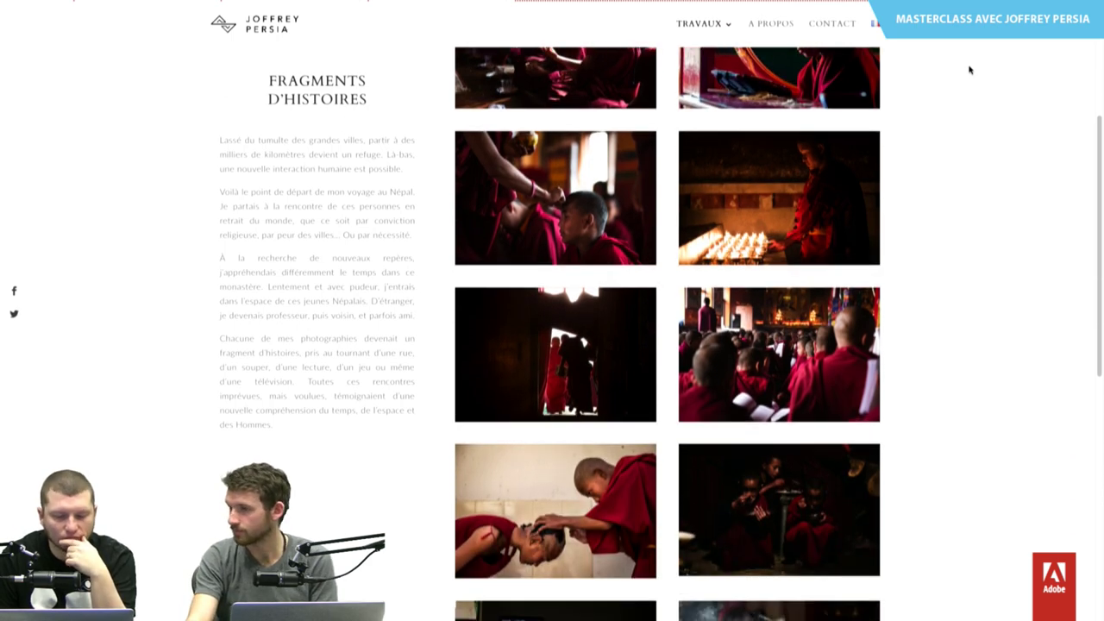
pyautogui.scroll(-1, 970, 70)
pyautogui.scroll(-1, 969, 70)
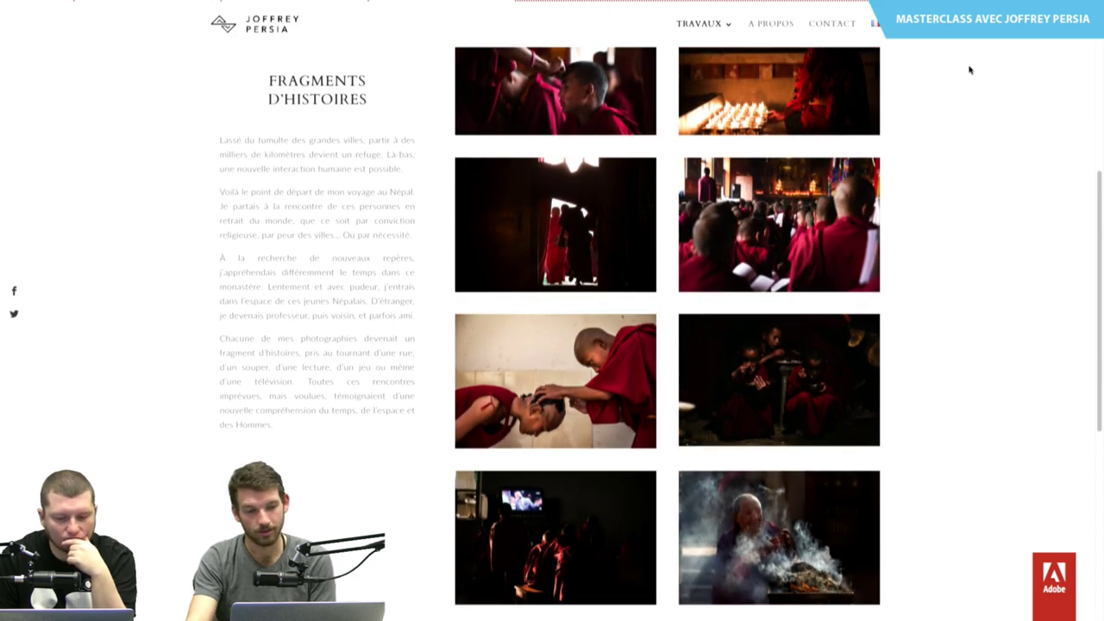
pyautogui.scroll(-1, 970, 69)
pyautogui.scroll(-1, 969, 70)
pyautogui.scroll(-1, 970, 70)
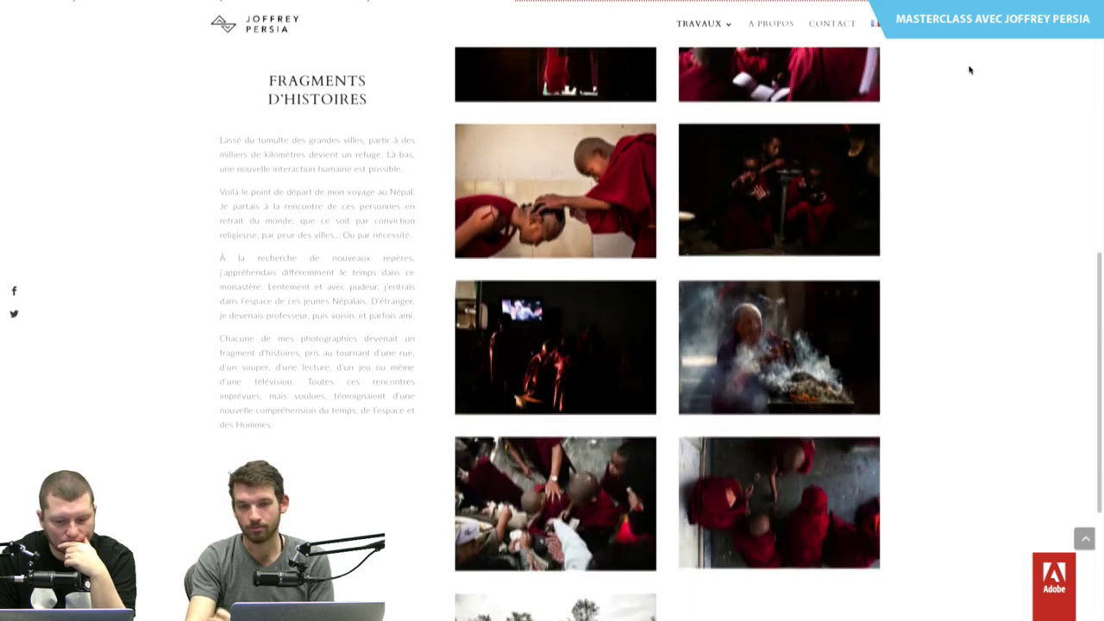
pyautogui.scroll(-1, 970, 70)
pyautogui.scroll(-1, 970, 70)
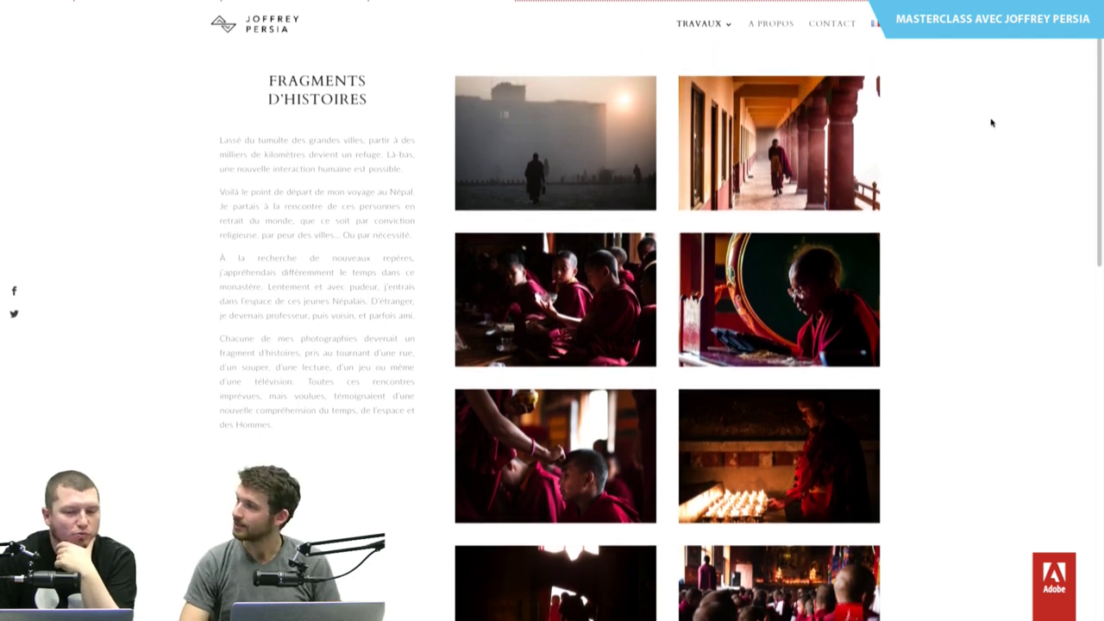
# - Scroll slightly down from the top of the Fragments d'Histoires photo grid
pyautogui.scroll(-1, 991, 122)
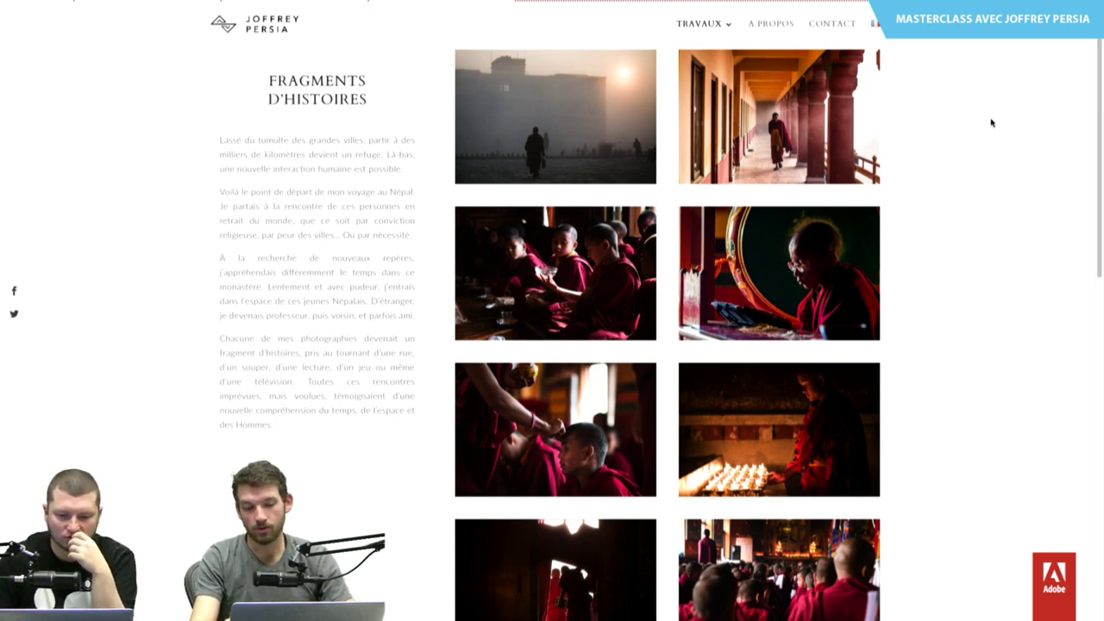
pyautogui.scroll(-1, 992, 123)
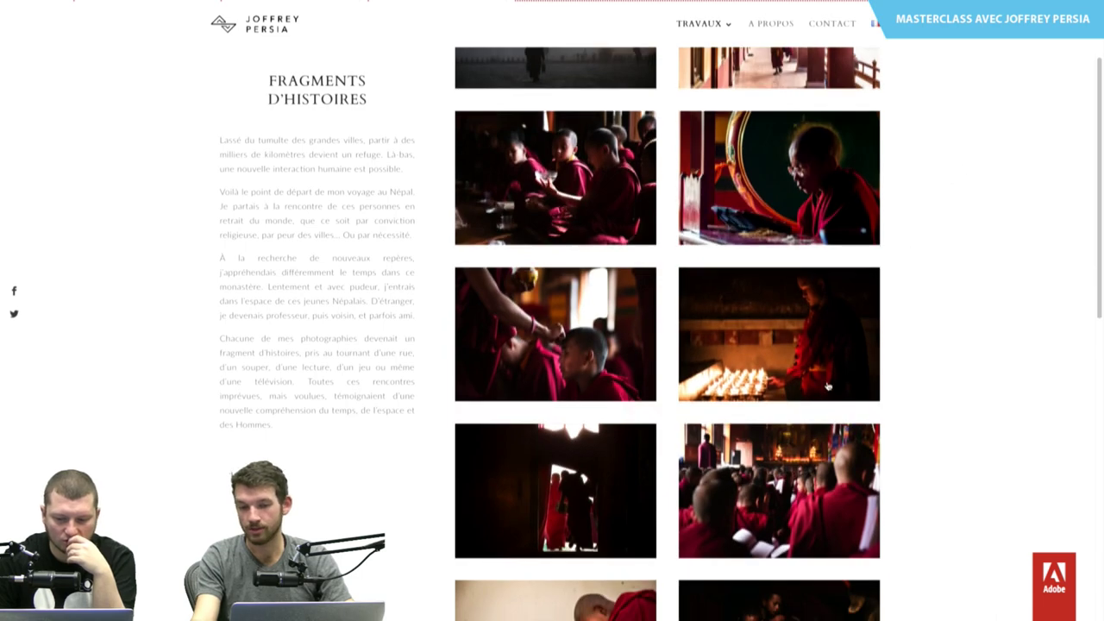
# - Enlarge Big puja and step through Full moon again, Holydays, Blessing and Donation day to Playing
pyautogui.click(776, 470)
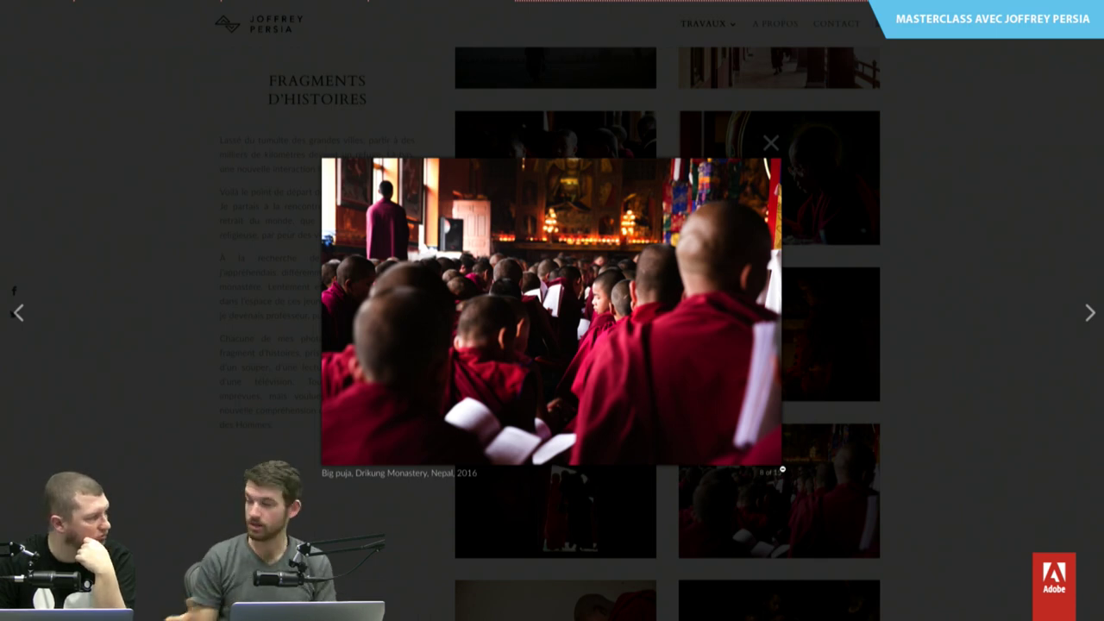
pyautogui.press('Right')
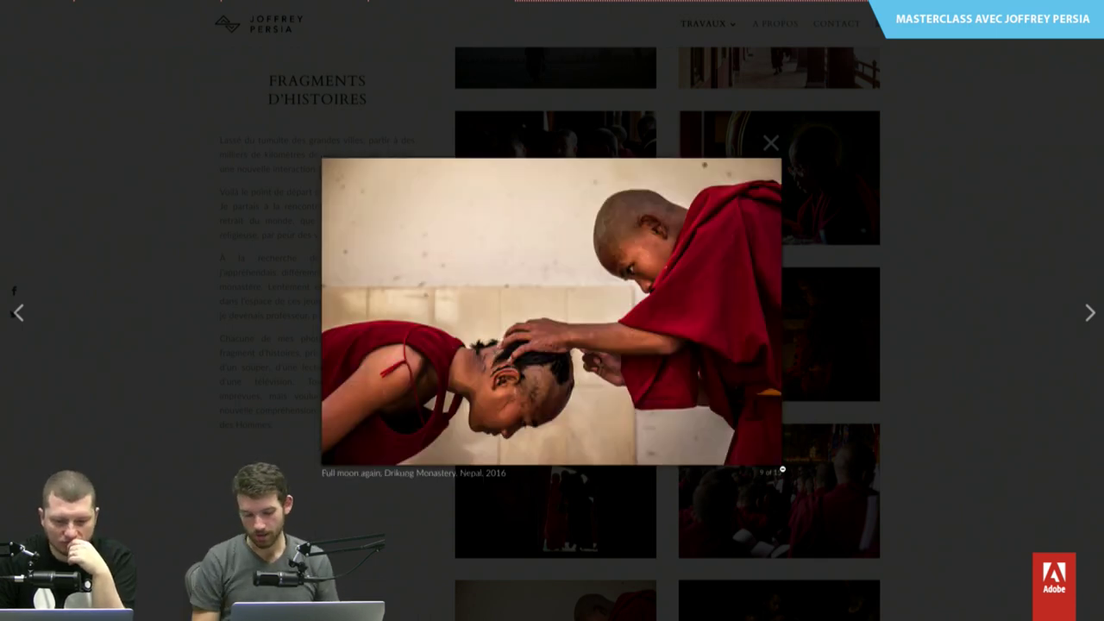
pyautogui.press('Right')
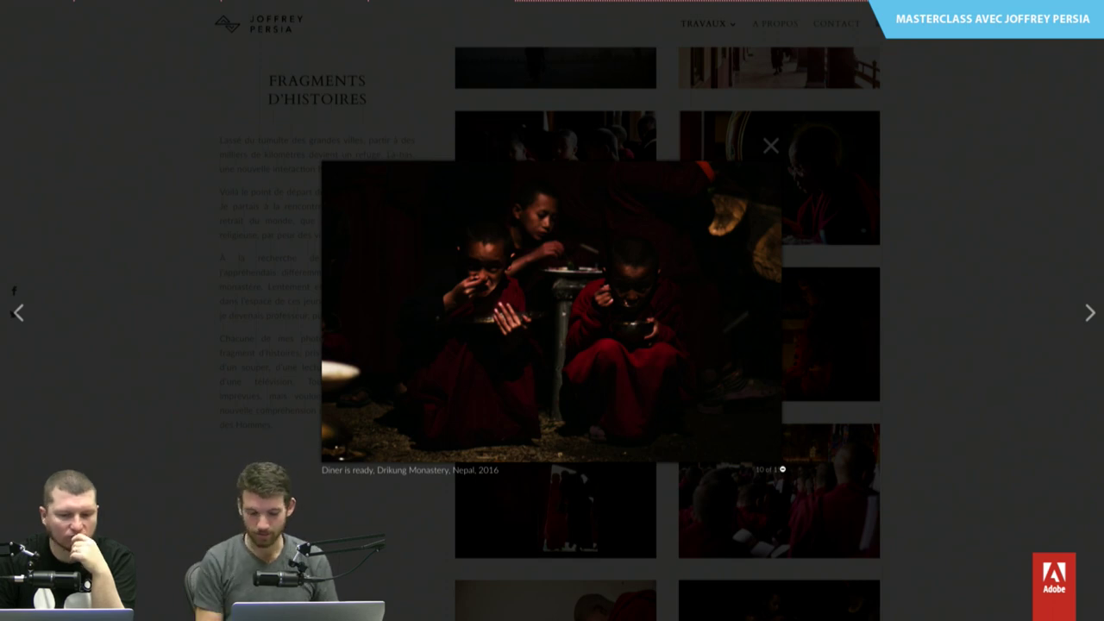
pyautogui.press('Right')
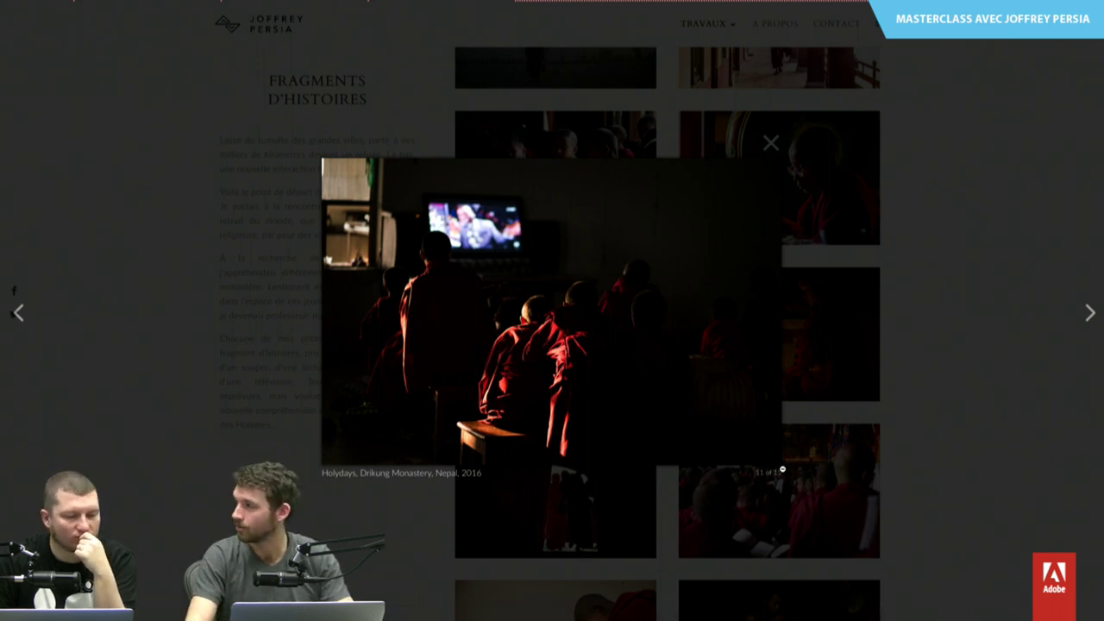
pyautogui.press('Right')
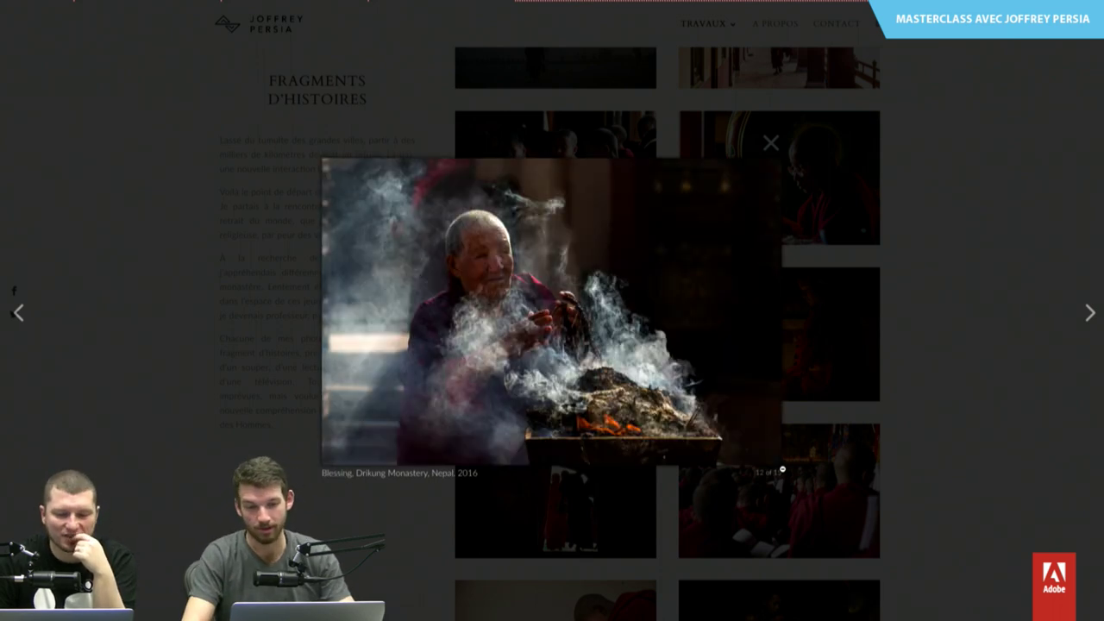
pyautogui.press('Right')
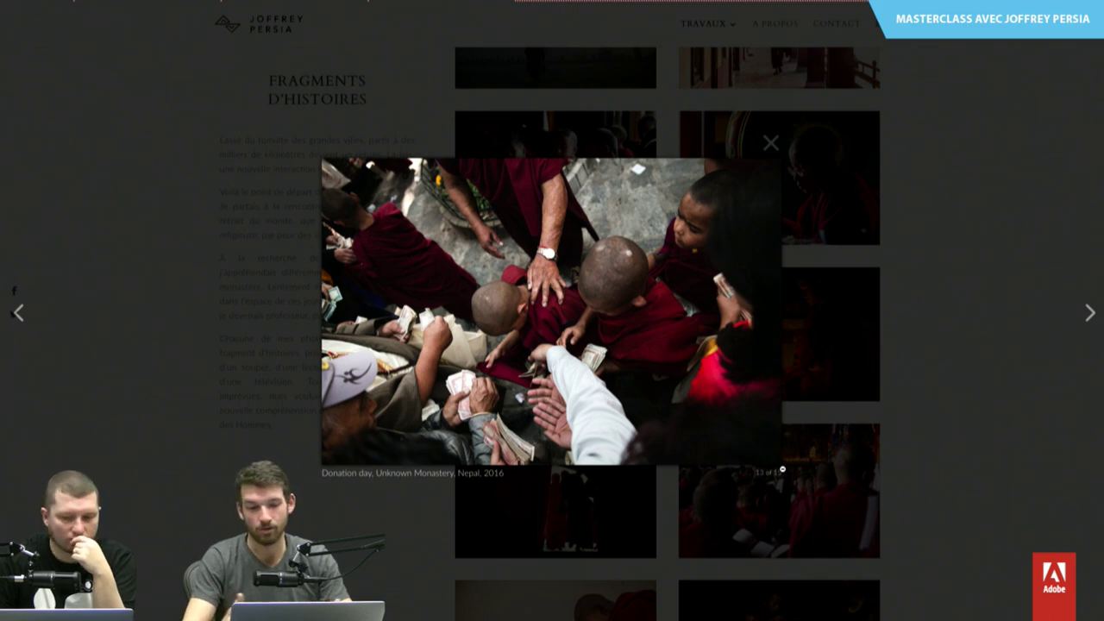
pyautogui.press('Right')
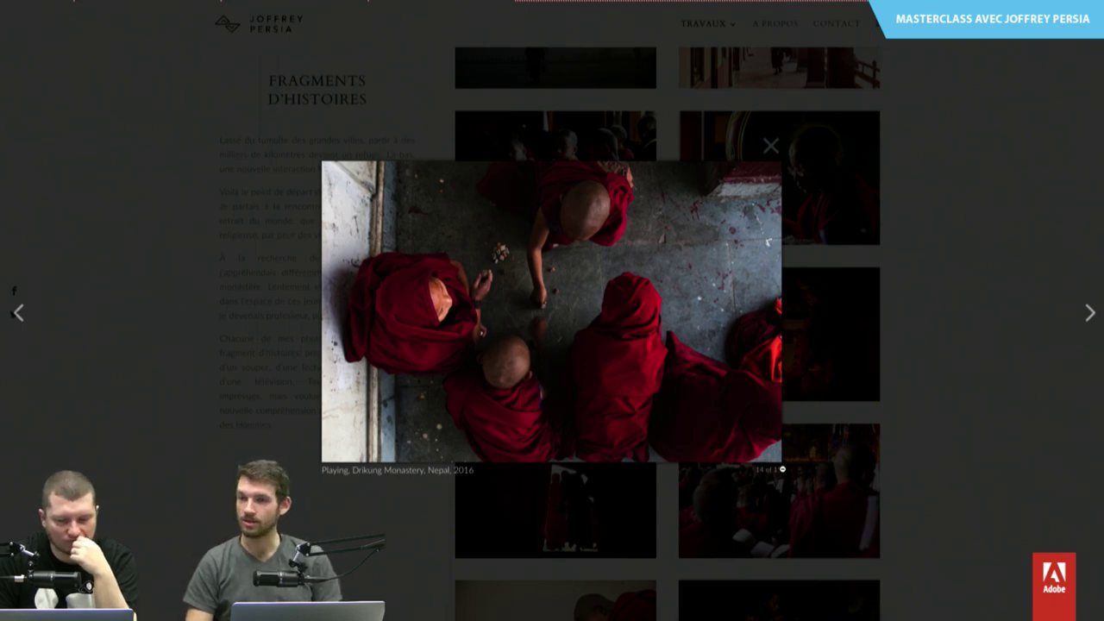
# - Advance the lightbox to photo 15 of 15, In the air
pyautogui.press('Right')
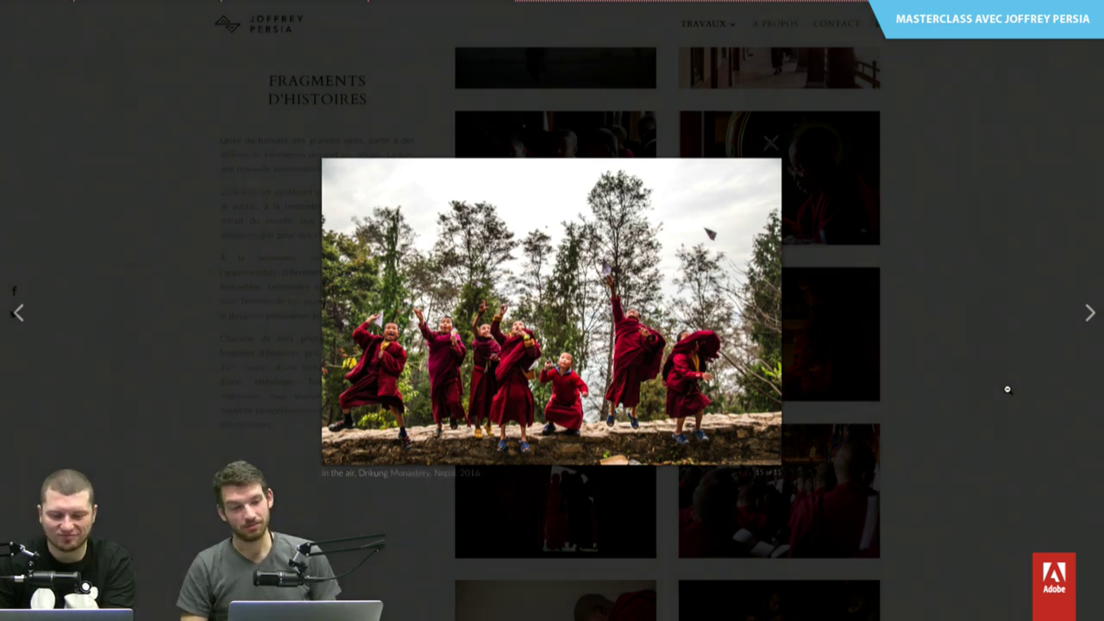
# - Click outside the enlarged photo to dismiss the lightbox and return to the monastery grid
pyautogui.click(1007, 389)
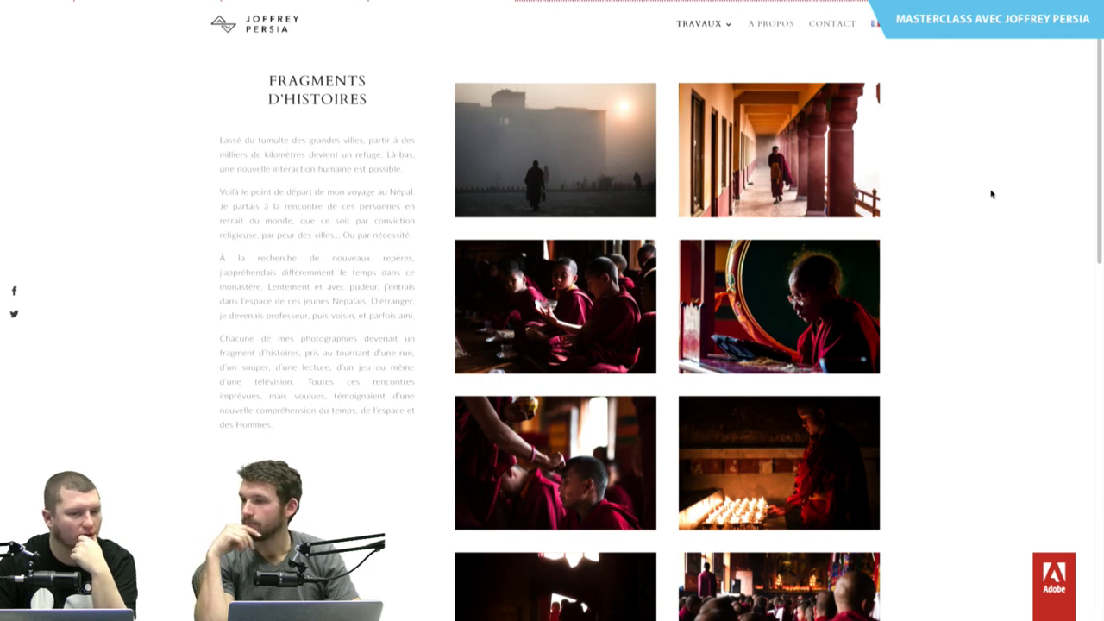
# - Scroll down and enlarge the doorway photo of monks, Sunrise through the temple (7 of 15)
pyautogui.scroll(-3, 991, 195)
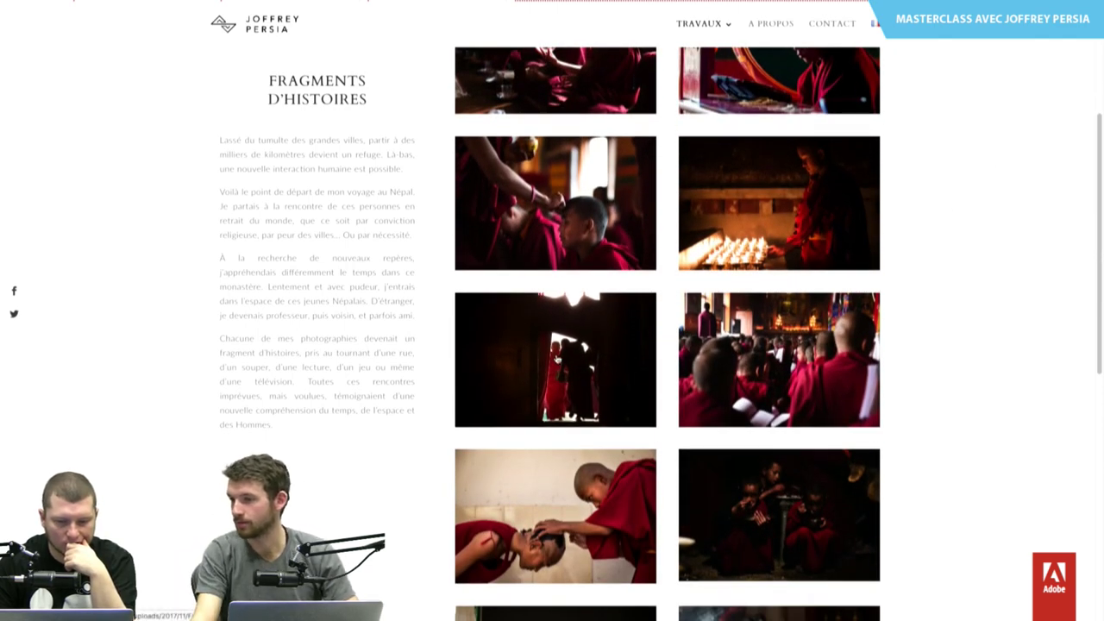
pyautogui.click(556, 353)
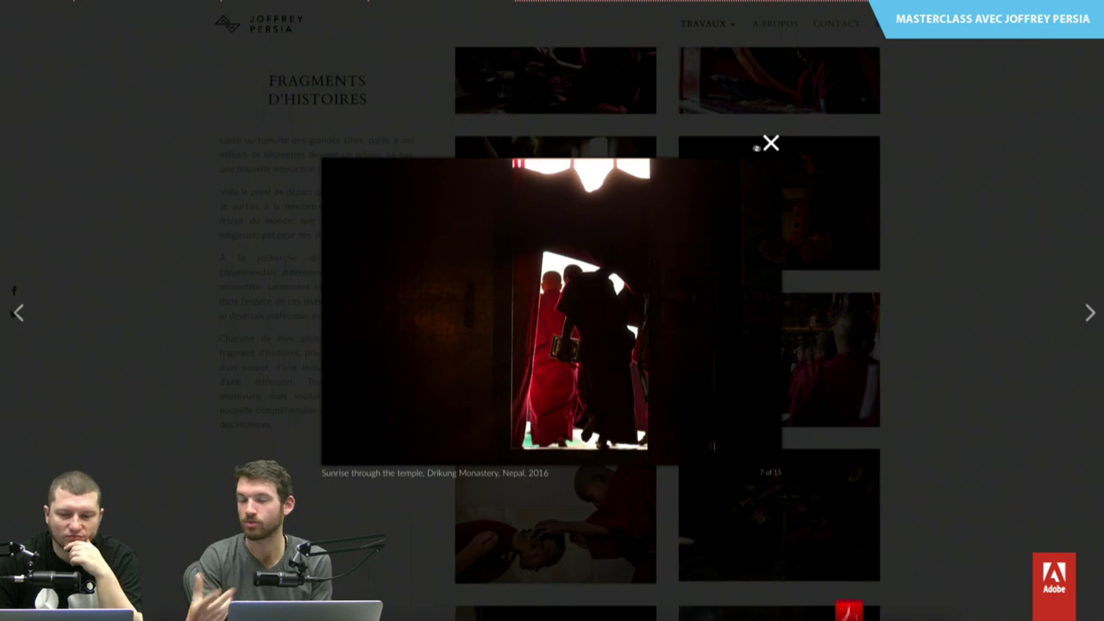
# - Close the enlarged doorway photo and scroll back to the top of the Fragments d'Histoires gallery
pyautogui.click(770, 143)
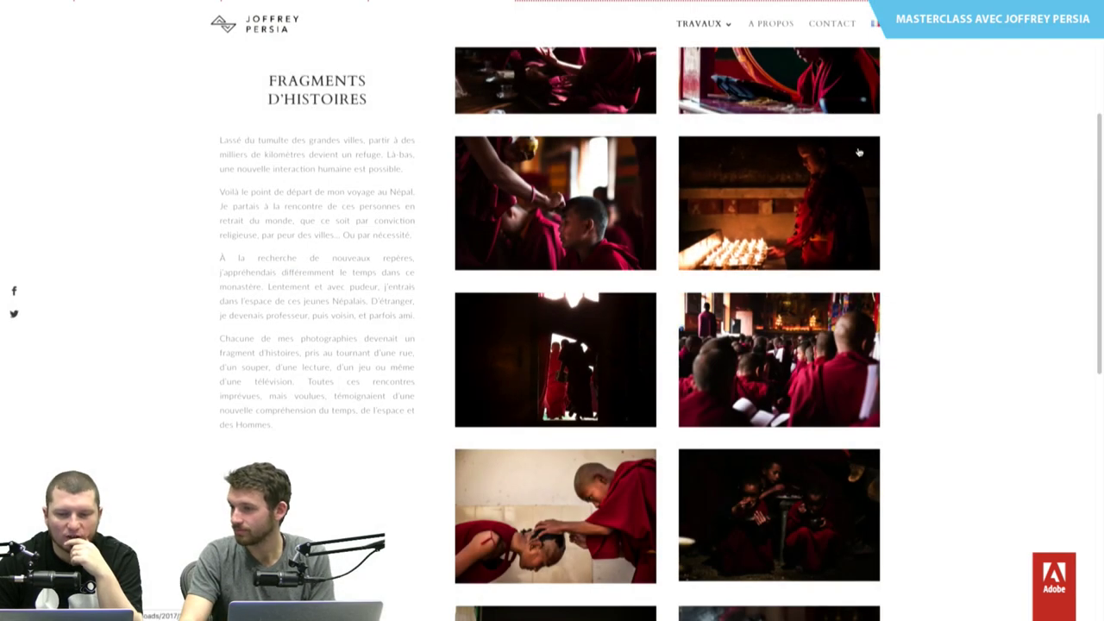
pyautogui.scroll(2, 860, 152)
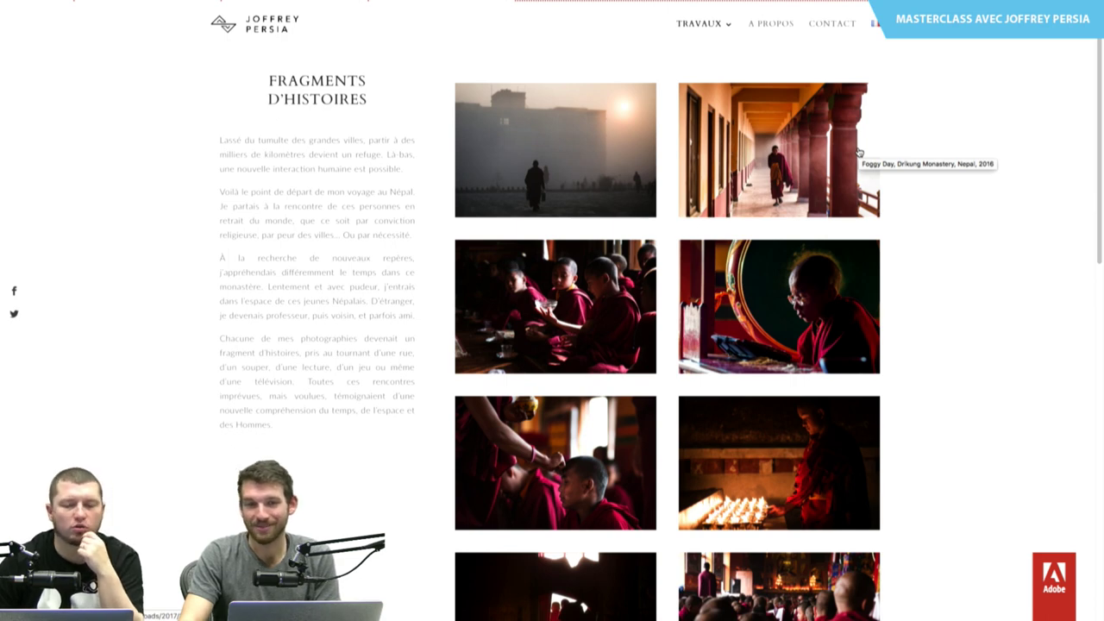
pyautogui.moveTo(699, 23)
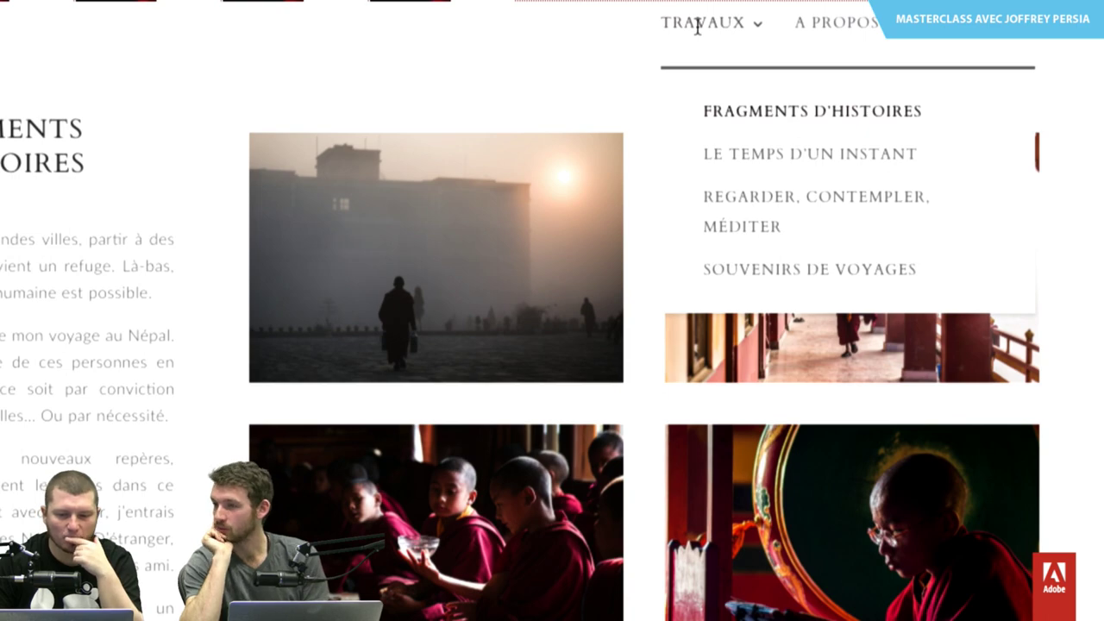
# - Open the Le Temps d'un Instant gallery and page from the frisbee photo to the beach rope-swing
pyautogui.click(774, 158)
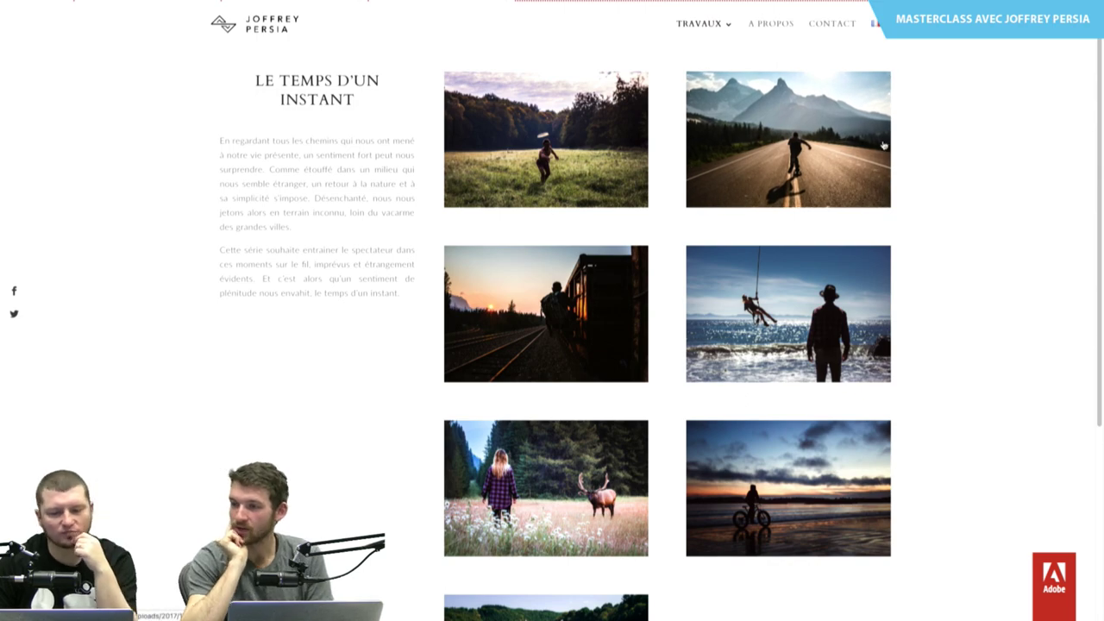
pyautogui.click(633, 188)
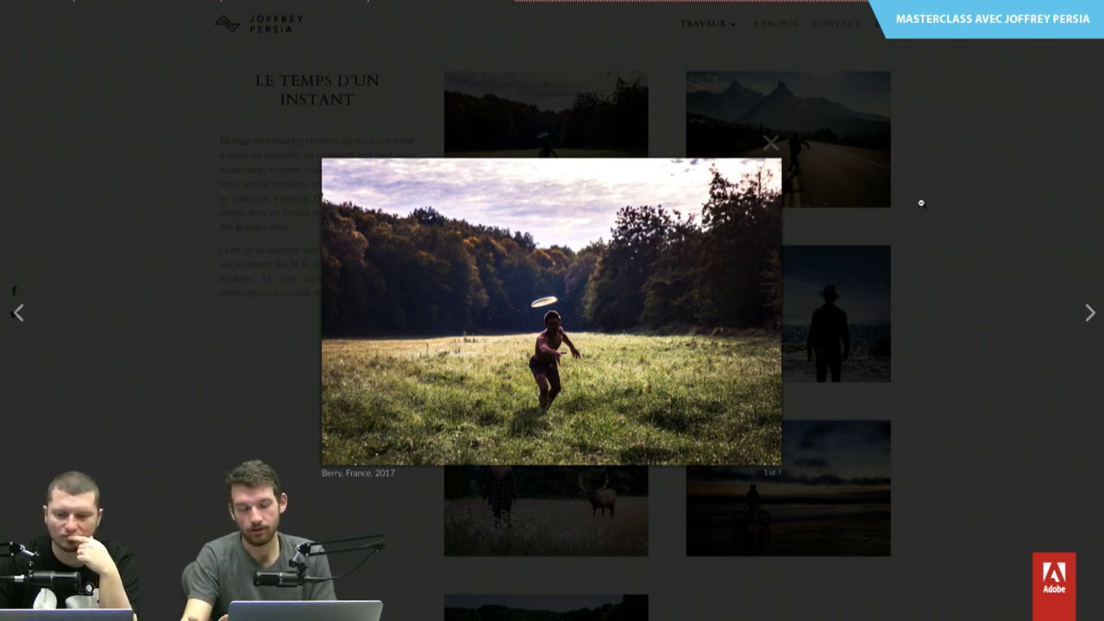
pyautogui.press('Right')
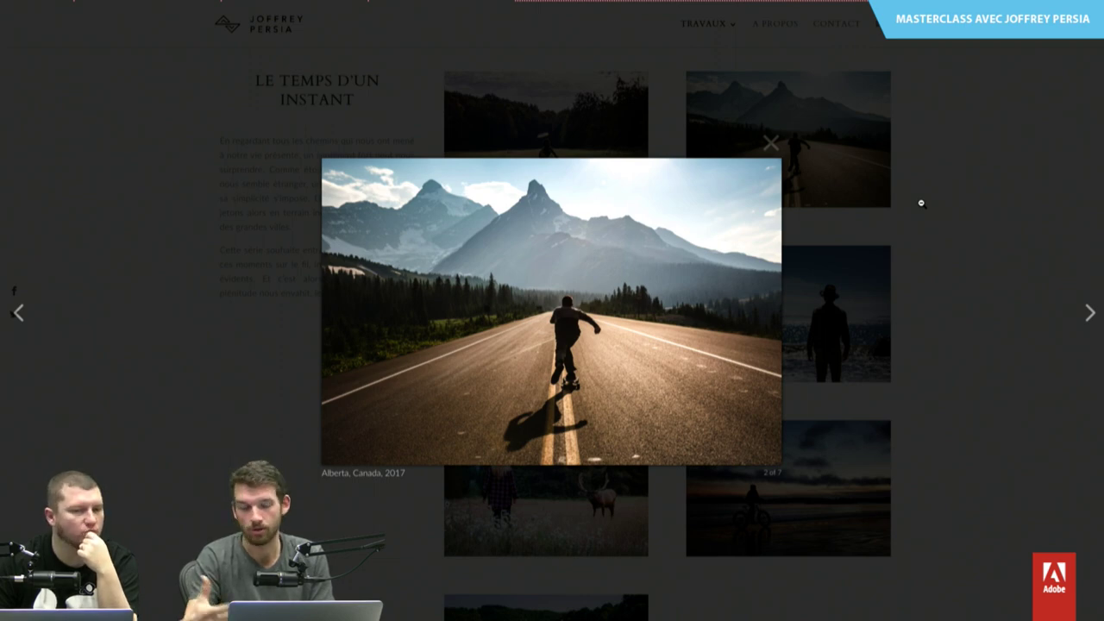
pyautogui.press('Right')
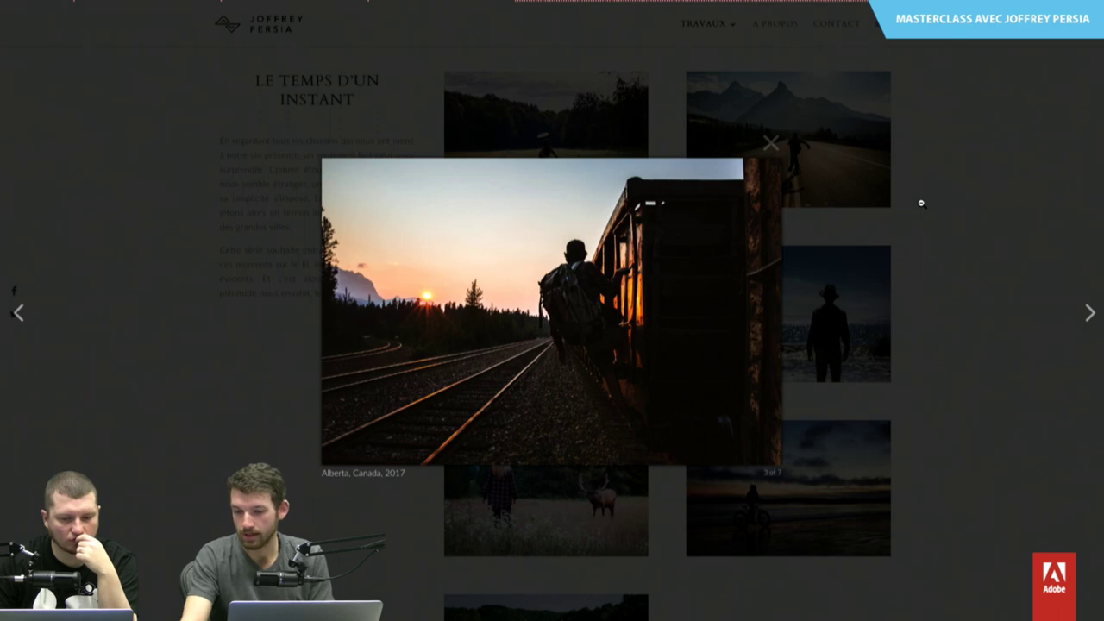
pyautogui.press('Right')
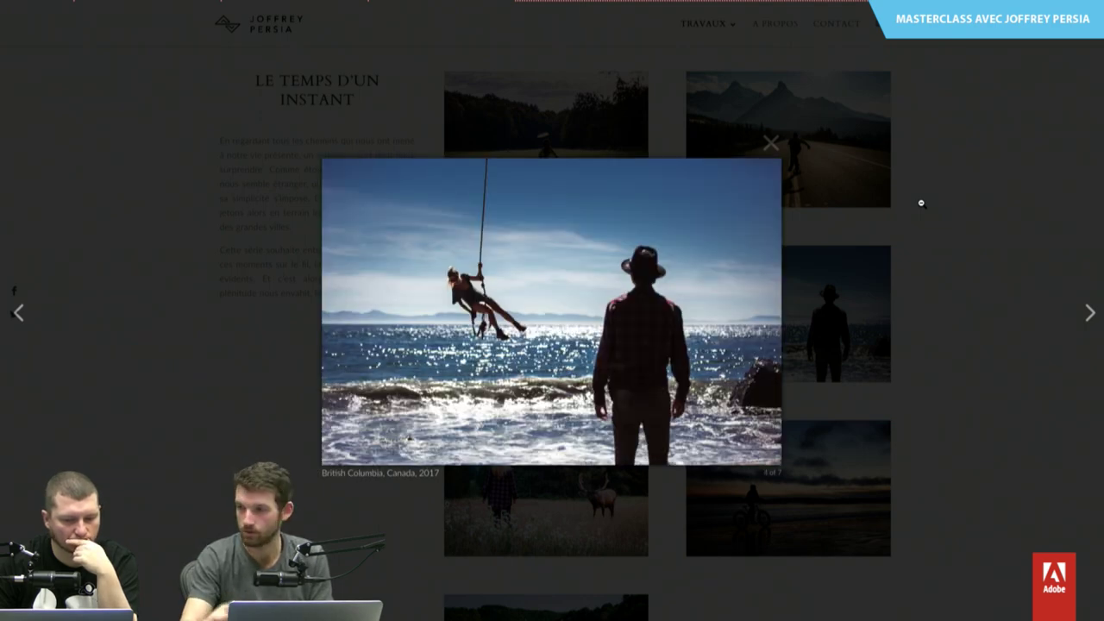
# - Continue through the elk, cyclist and lake diving photos, wrap to the first, and close the view
pyautogui.press('Right')
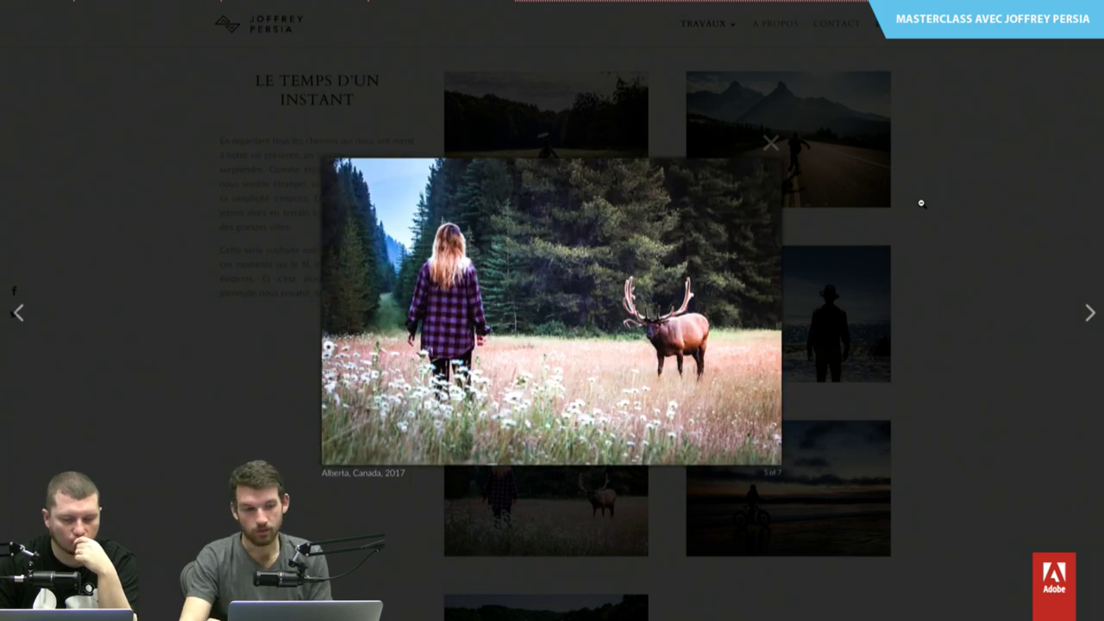
pyautogui.press('Right')
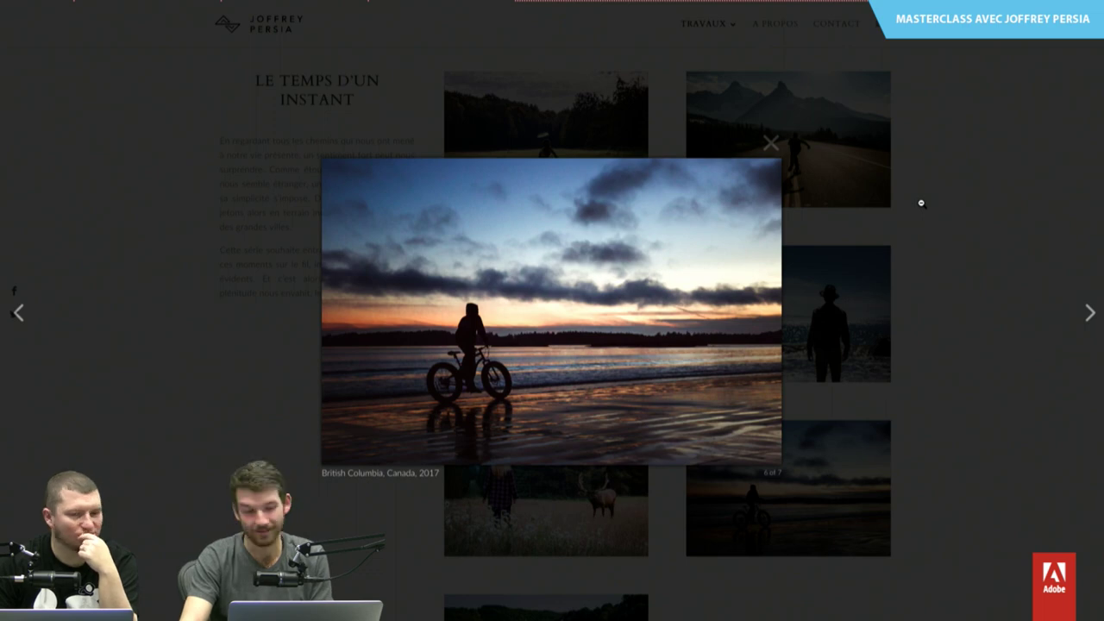
pyautogui.press('Right')
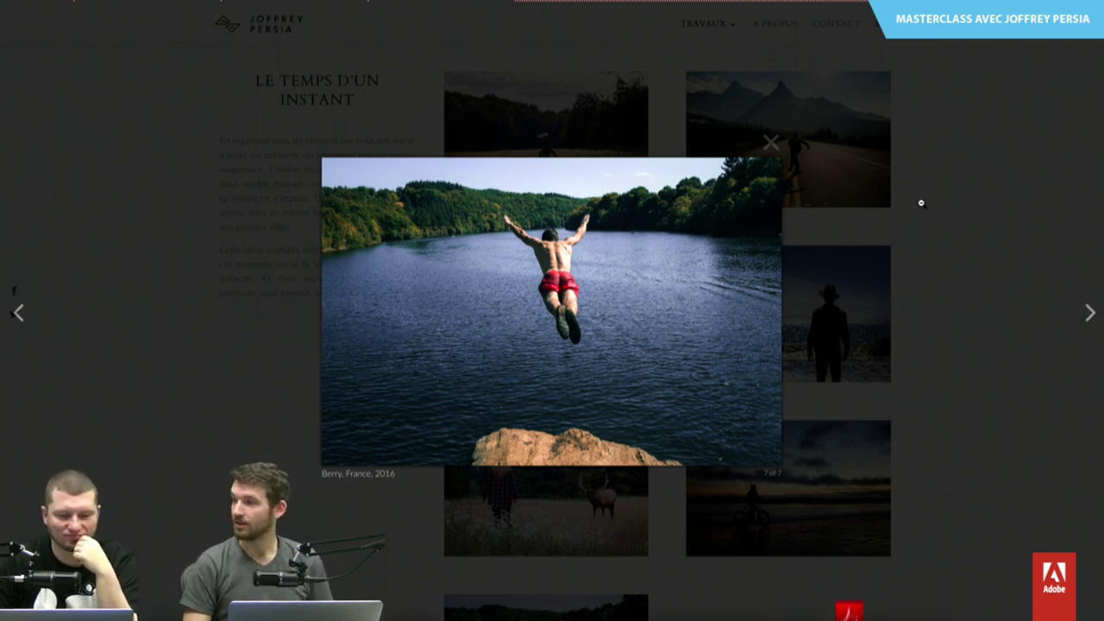
pyautogui.press('Right')
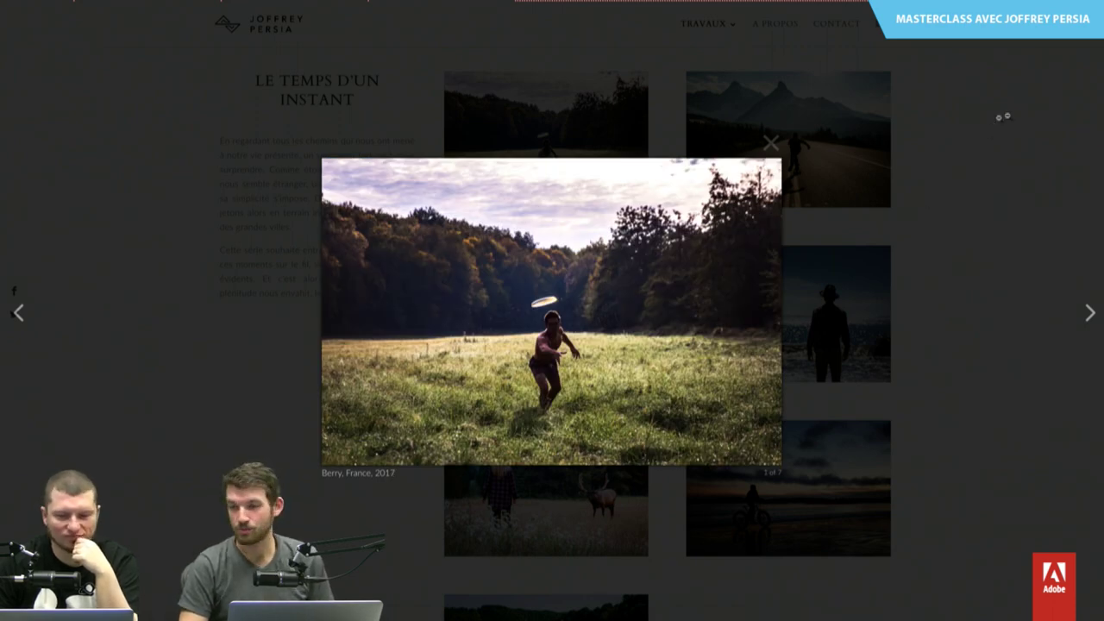
pyautogui.click(771, 143)
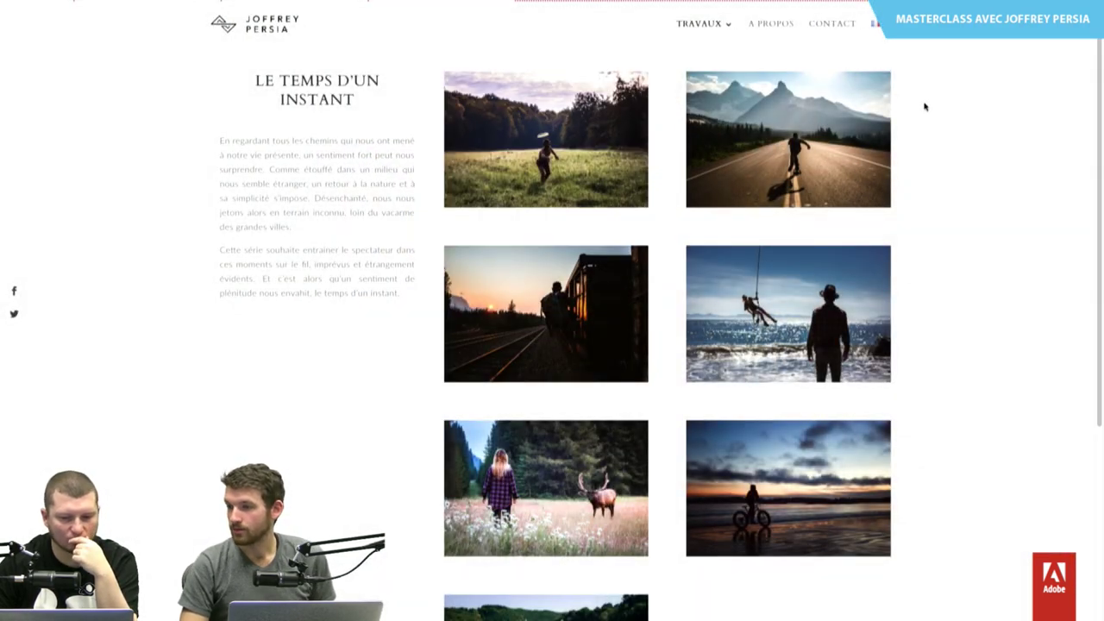
# - Reopen the frisbee field photo and click through all seven photos, wrapping around to the Alberta elk (5 of 7)
pyautogui.click(632, 167)
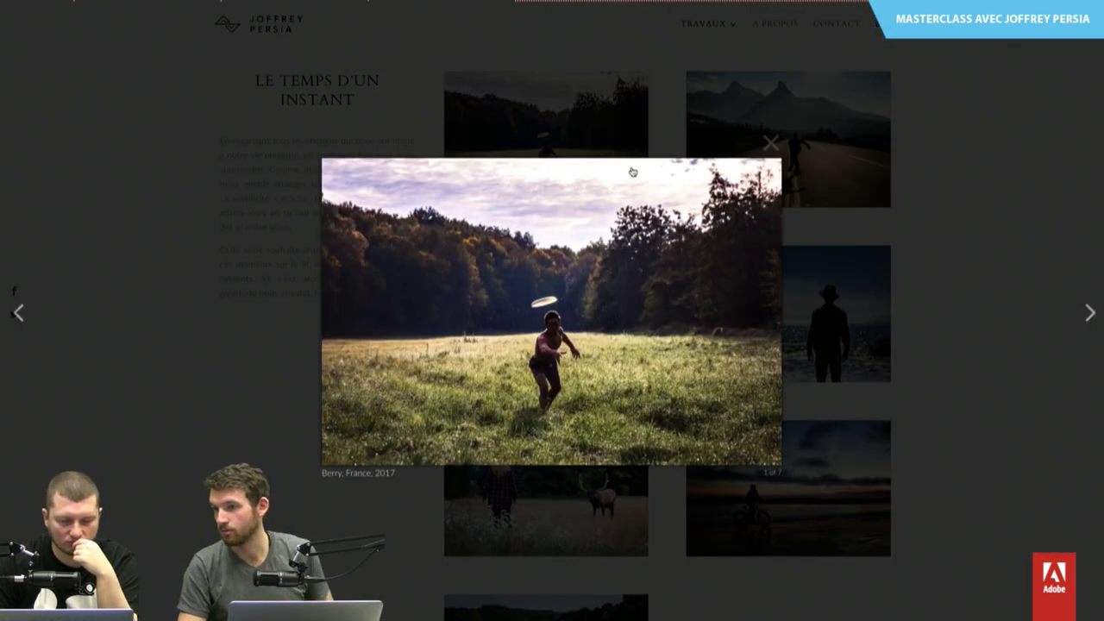
pyautogui.click(632, 172)
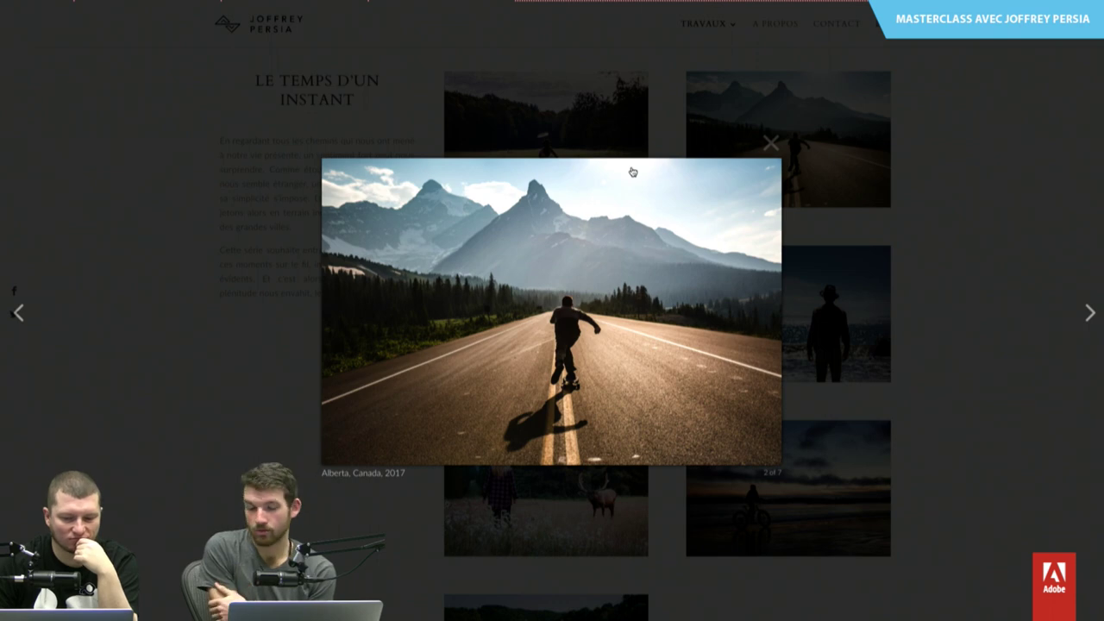
pyautogui.click(632, 172)
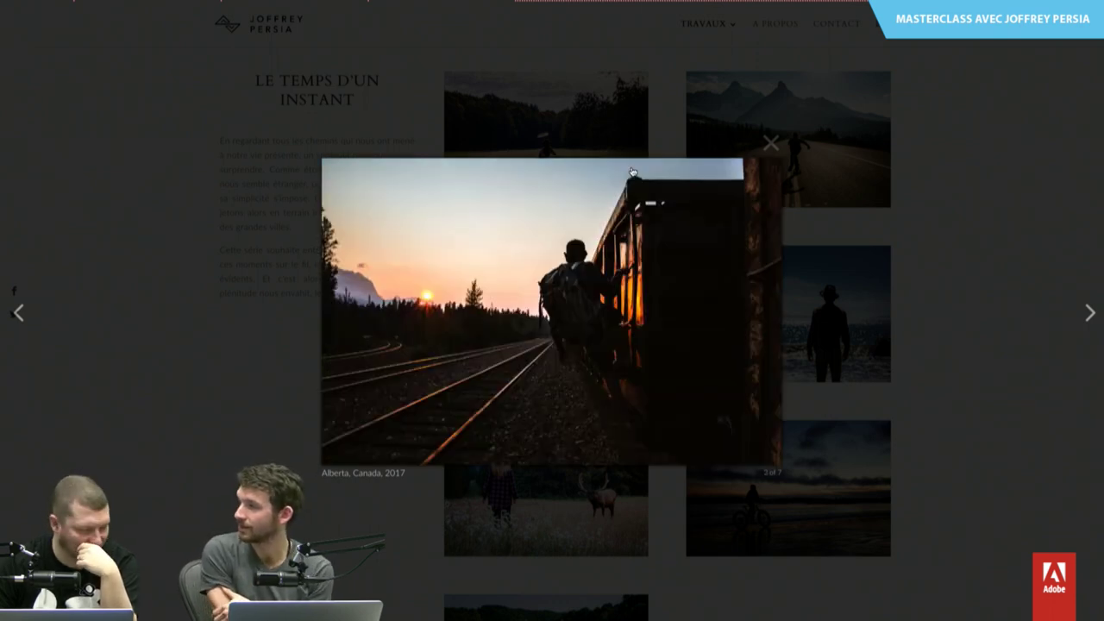
pyautogui.click(632, 172)
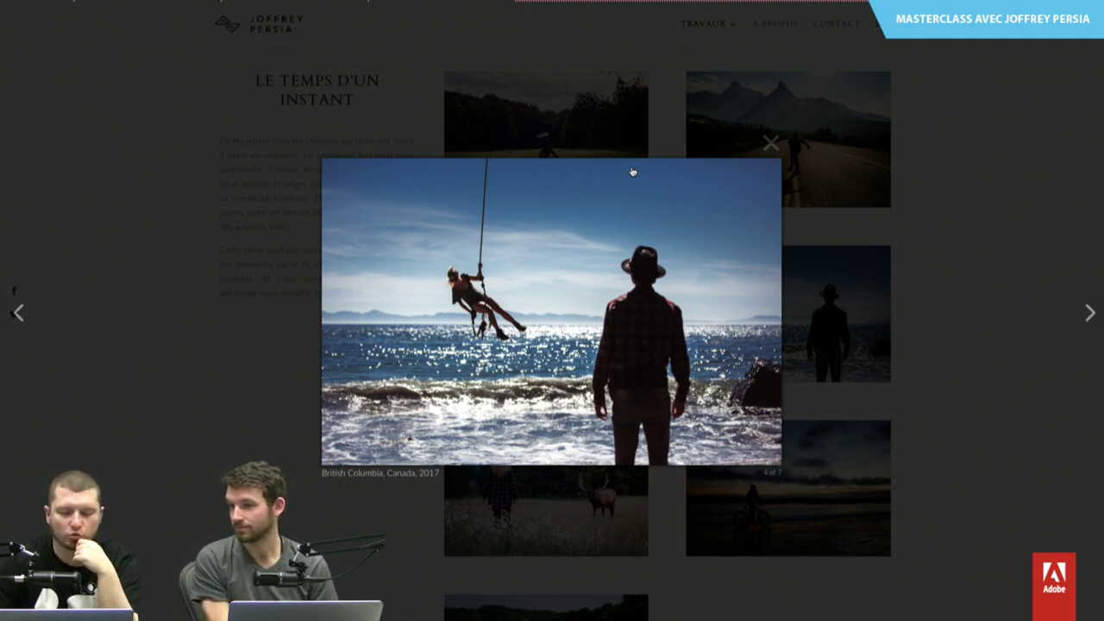
pyautogui.click(632, 172)
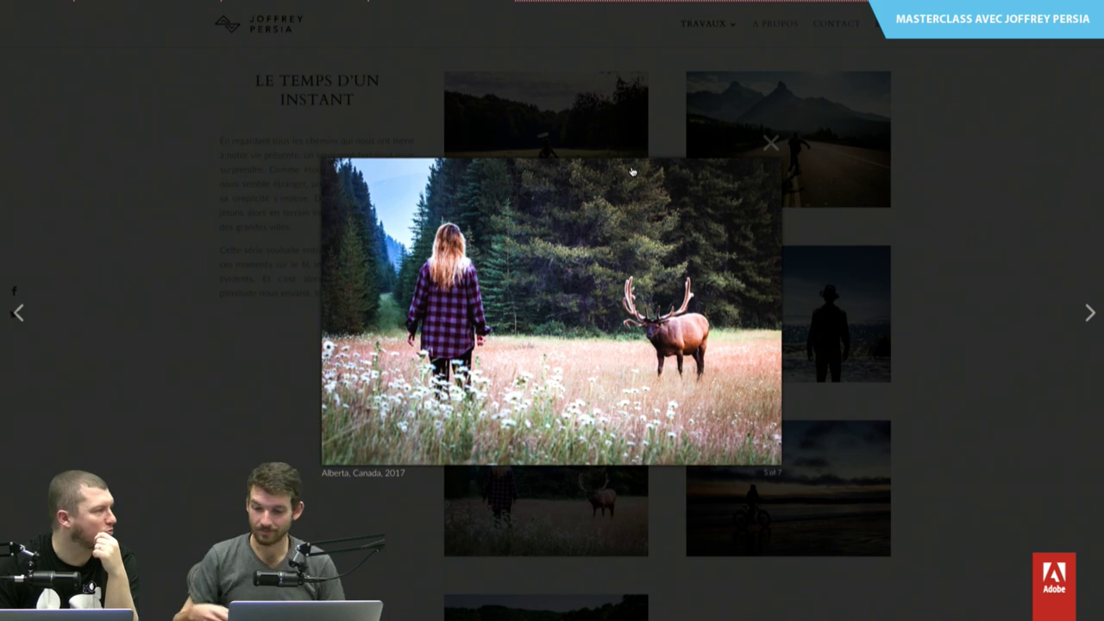
pyautogui.click(632, 172)
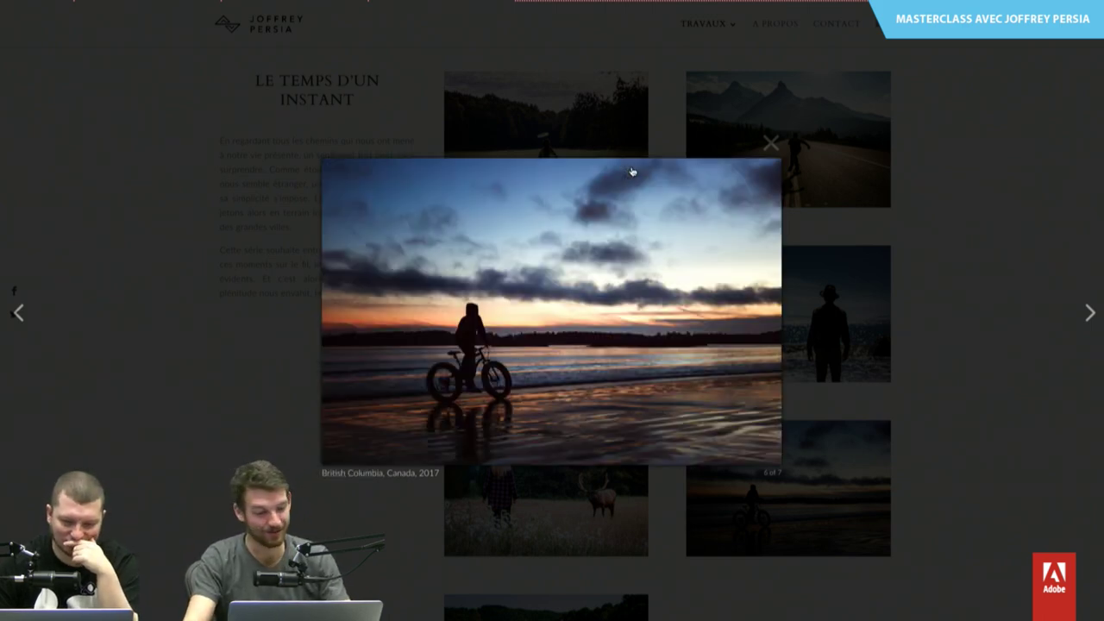
pyautogui.click(632, 171)
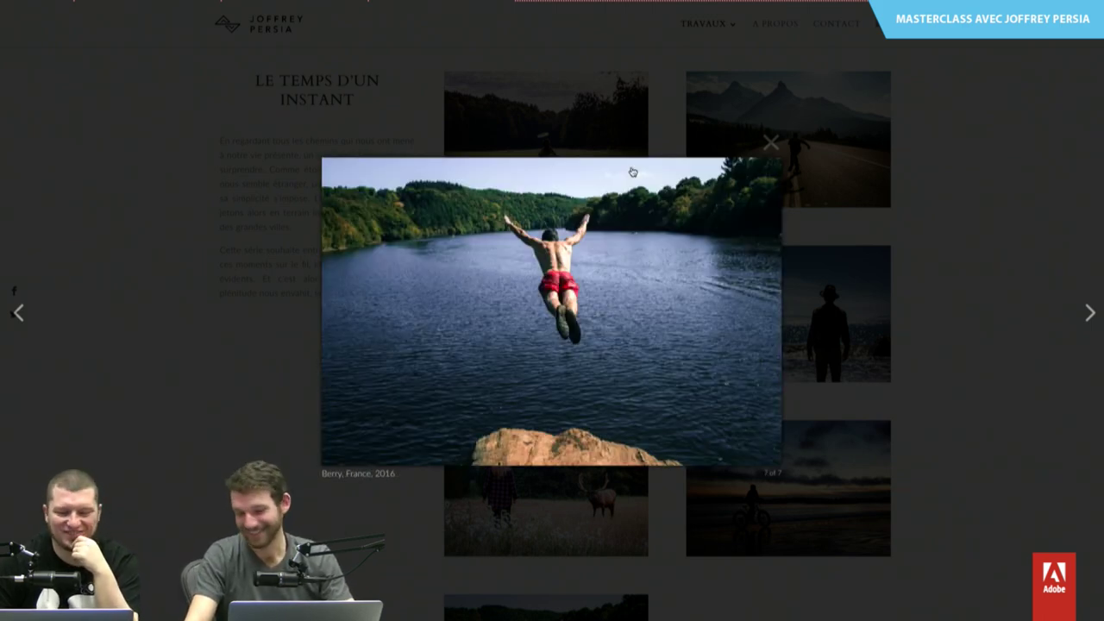
pyautogui.click(633, 172)
pyautogui.click(632, 171)
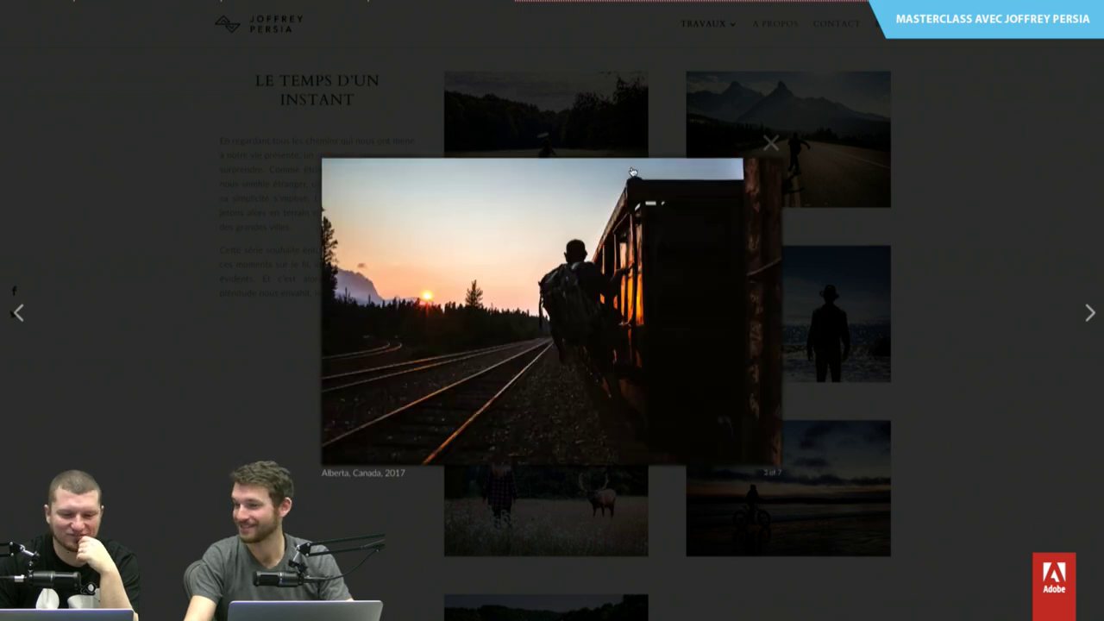
pyautogui.click(632, 172)
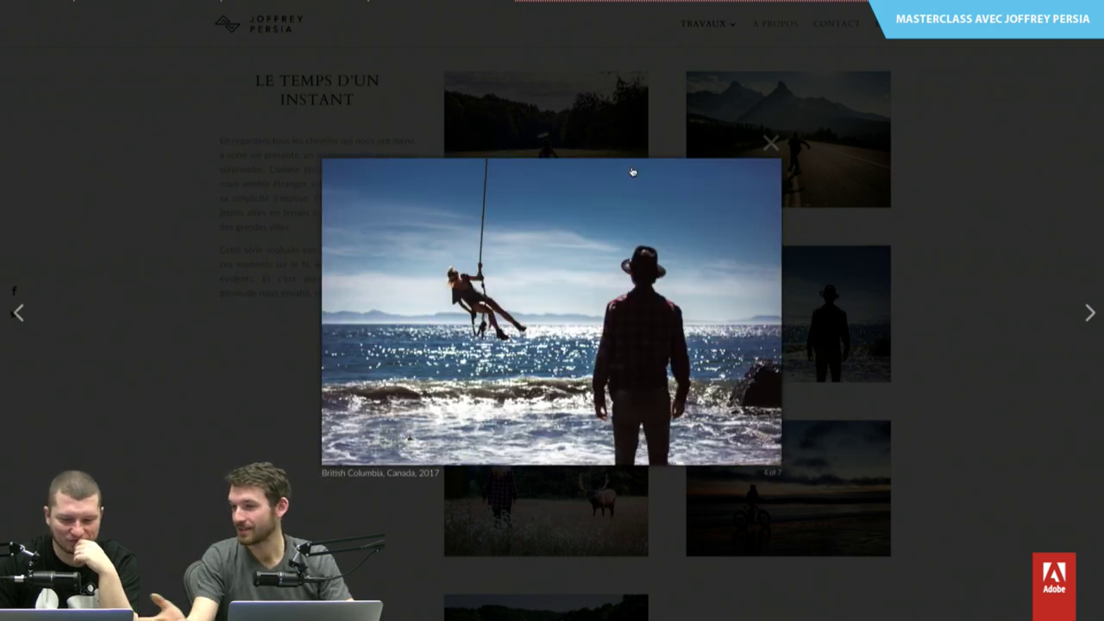
pyautogui.click(632, 171)
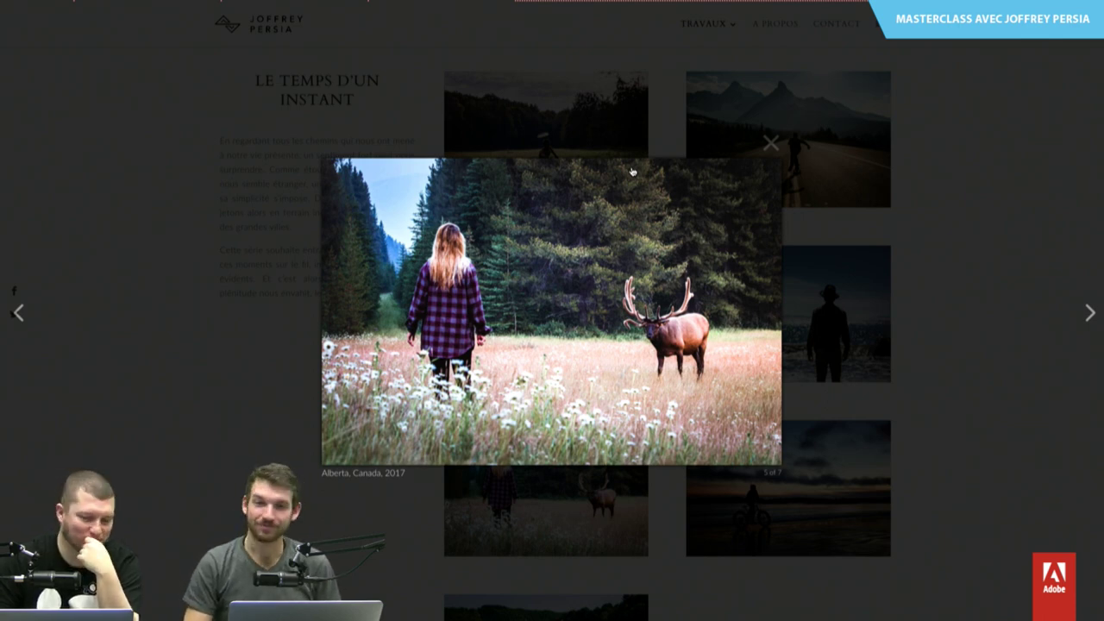
# - Advance to the cyclist at sunset photo, then close the enlarged view with Esc
pyautogui.click(631, 172)
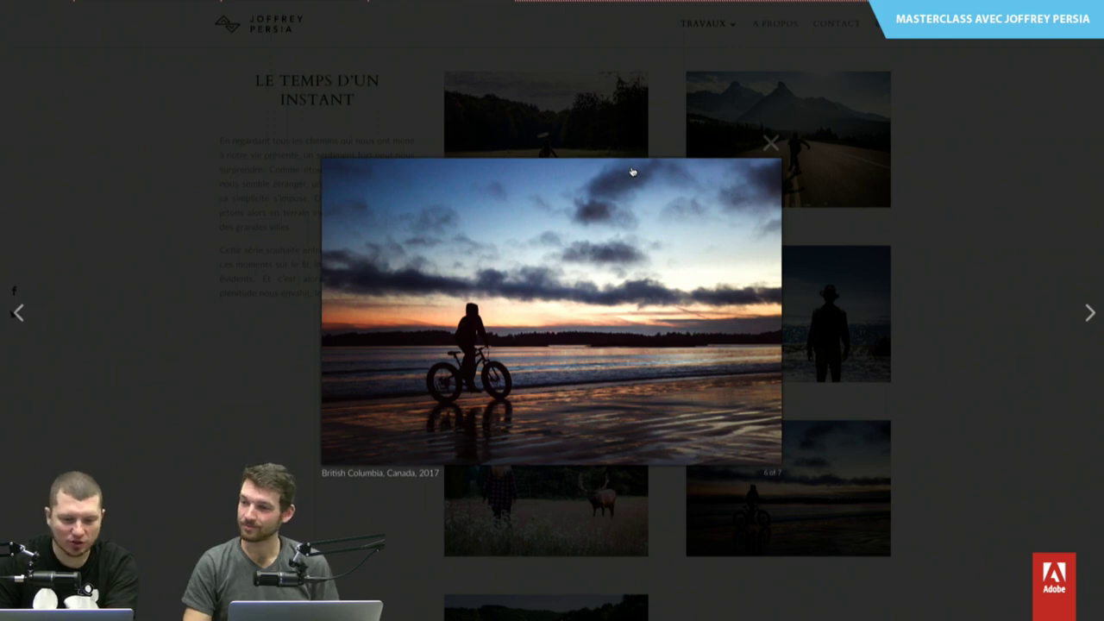
pyautogui.press('Escape')
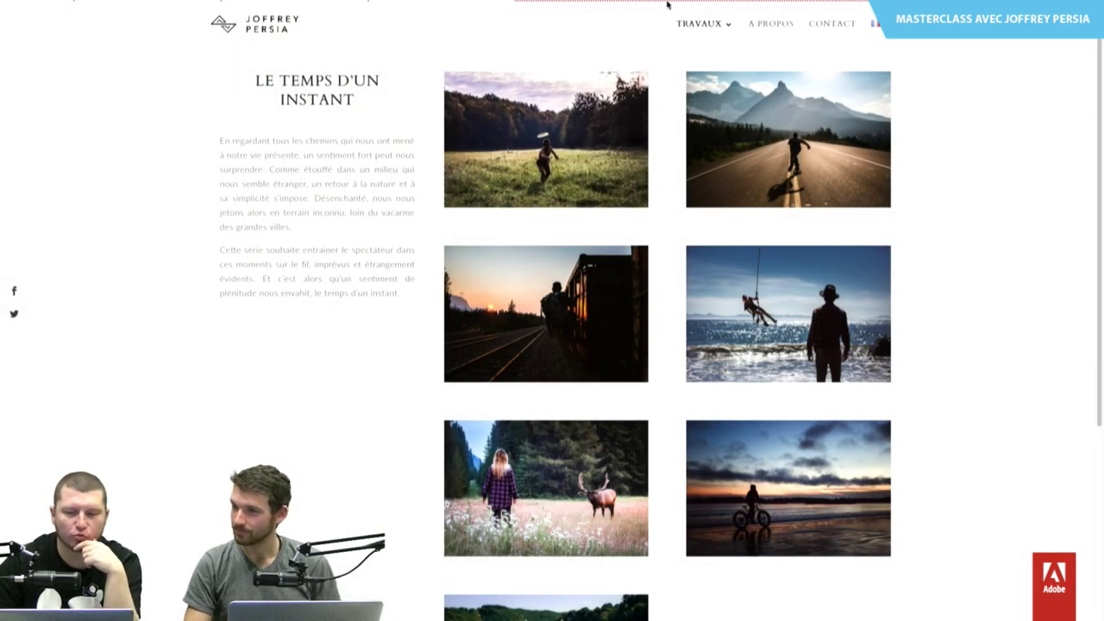
pyautogui.moveTo(705, 23)
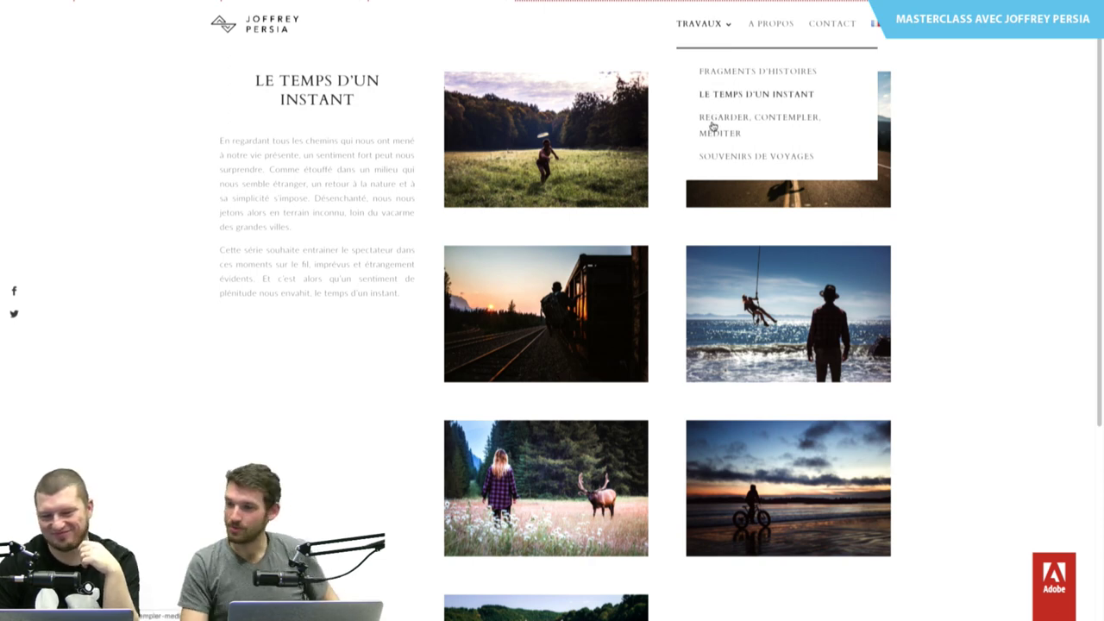
# - Open the Regarder, contempler, méditer series and page from the snowy mountains to Uyuni, Bolivia
pyautogui.click(712, 127)
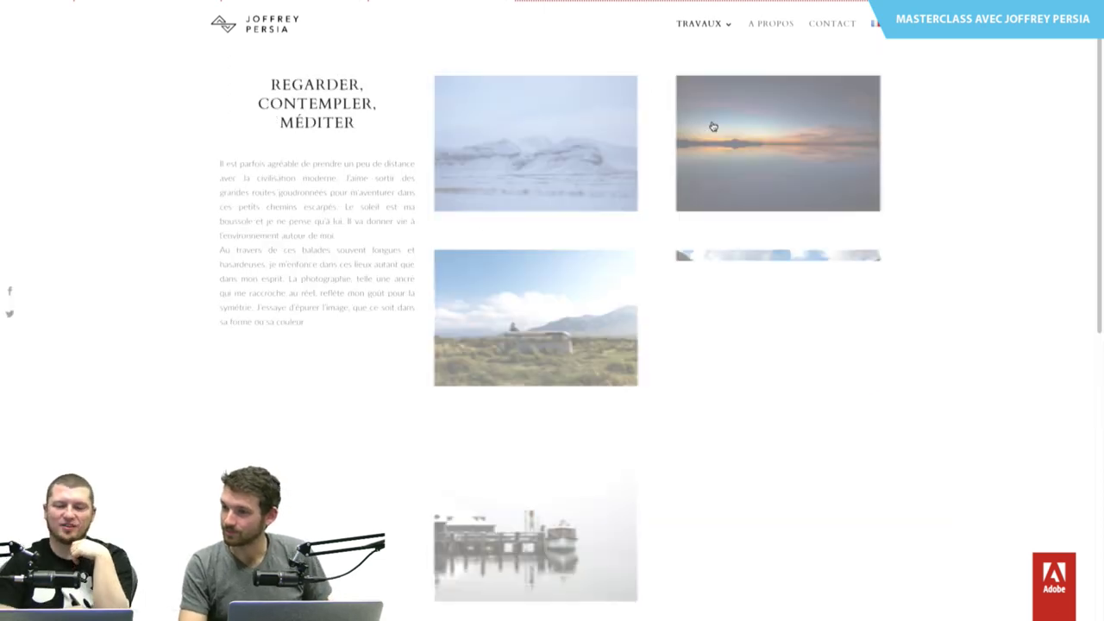
pyautogui.click(590, 127)
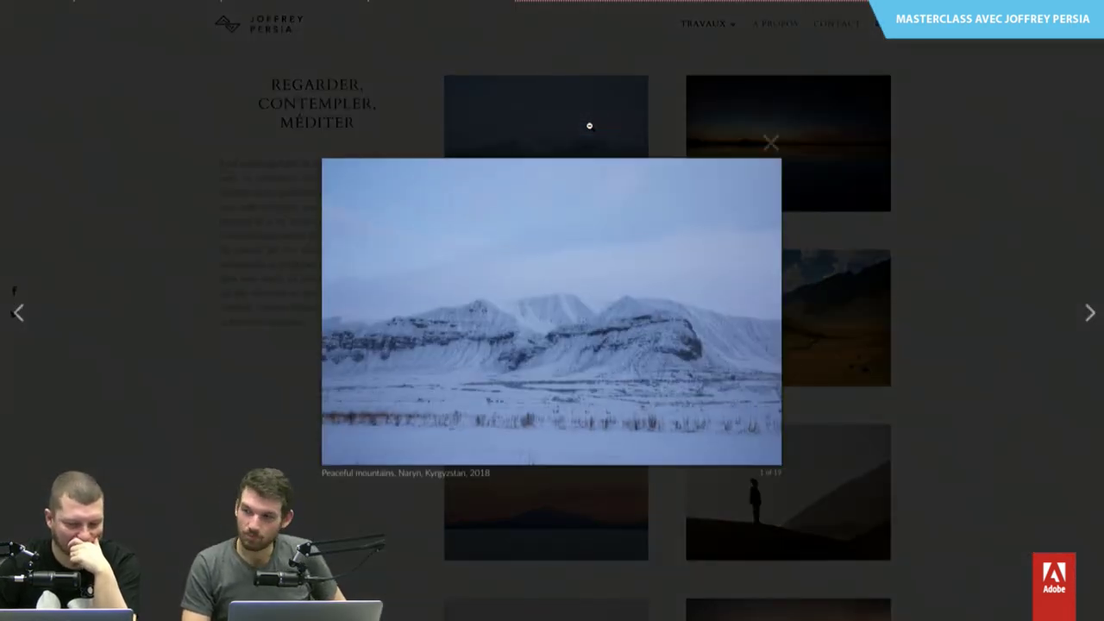
pyautogui.press('Right')
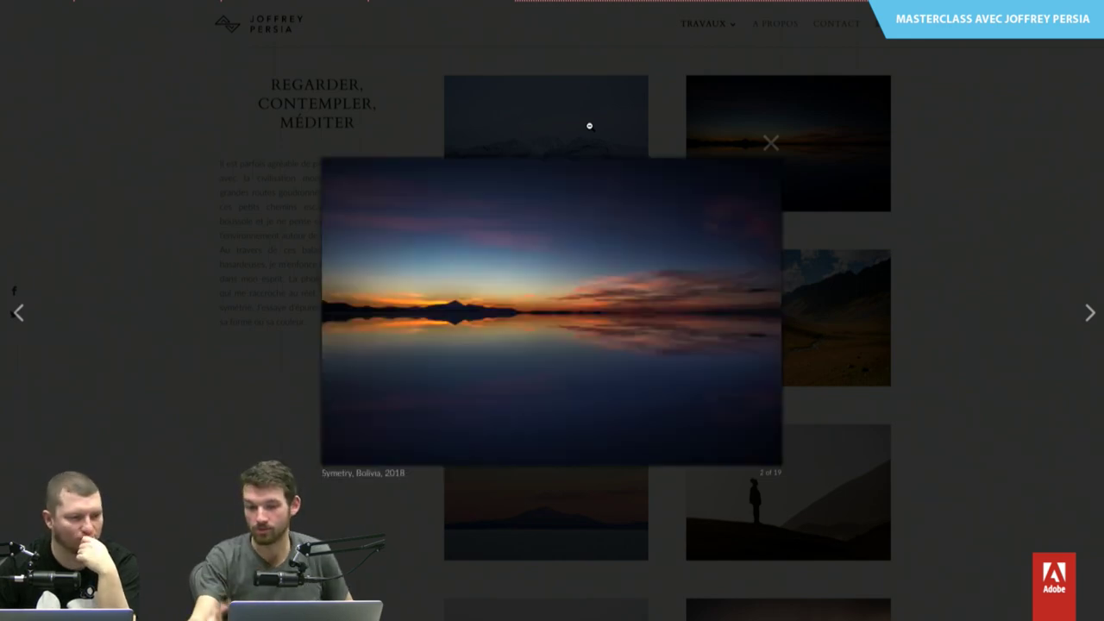
pyautogui.press('Right')
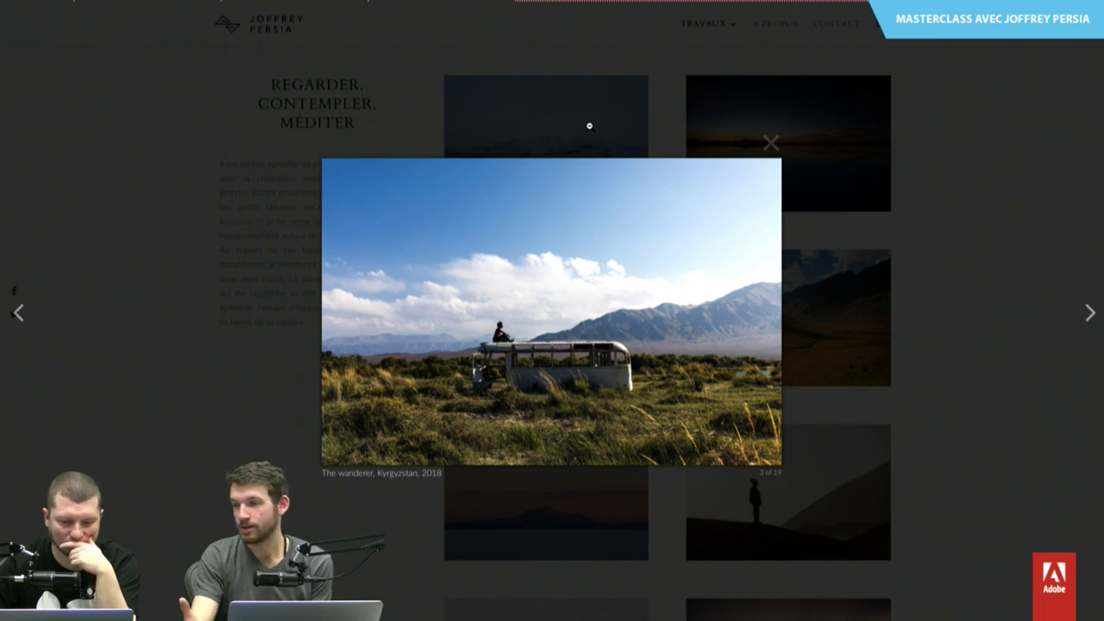
pyautogui.press('Right')
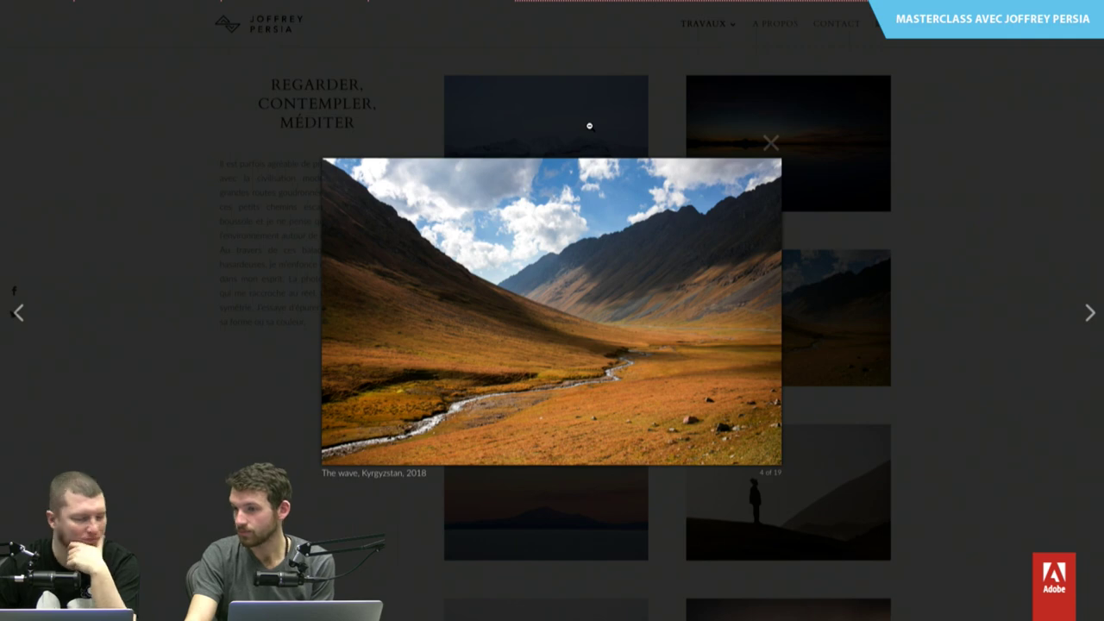
pyautogui.press('Right')
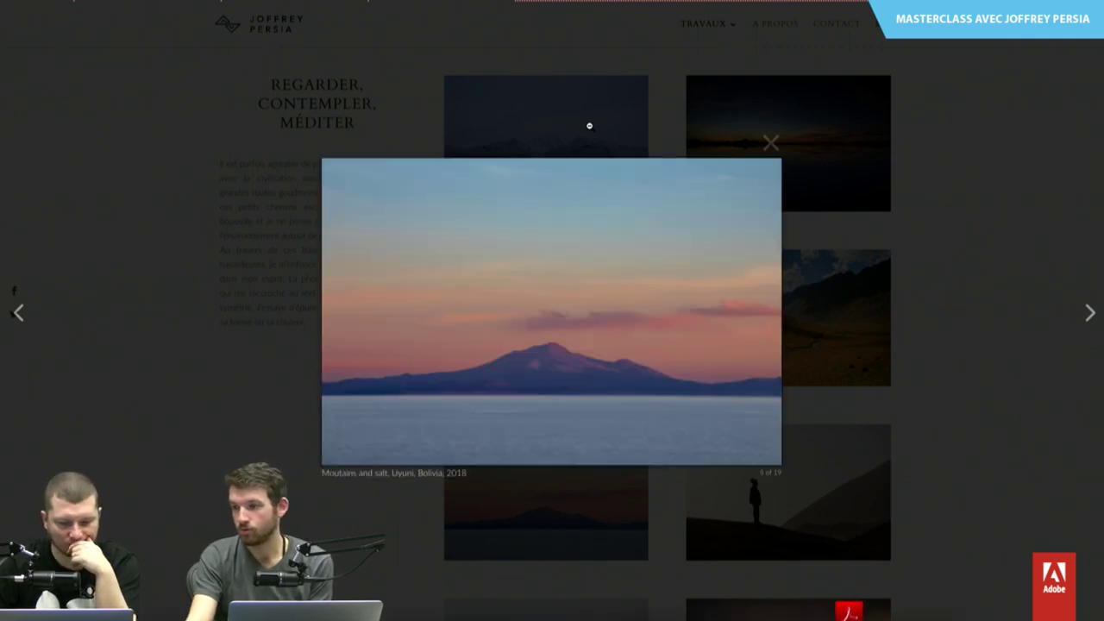
# - Continue through the Kyrgyzstan, Bavaria and Tyrol photos to Poon Hill, Nepal (11 of 19)
pyautogui.press('Right')
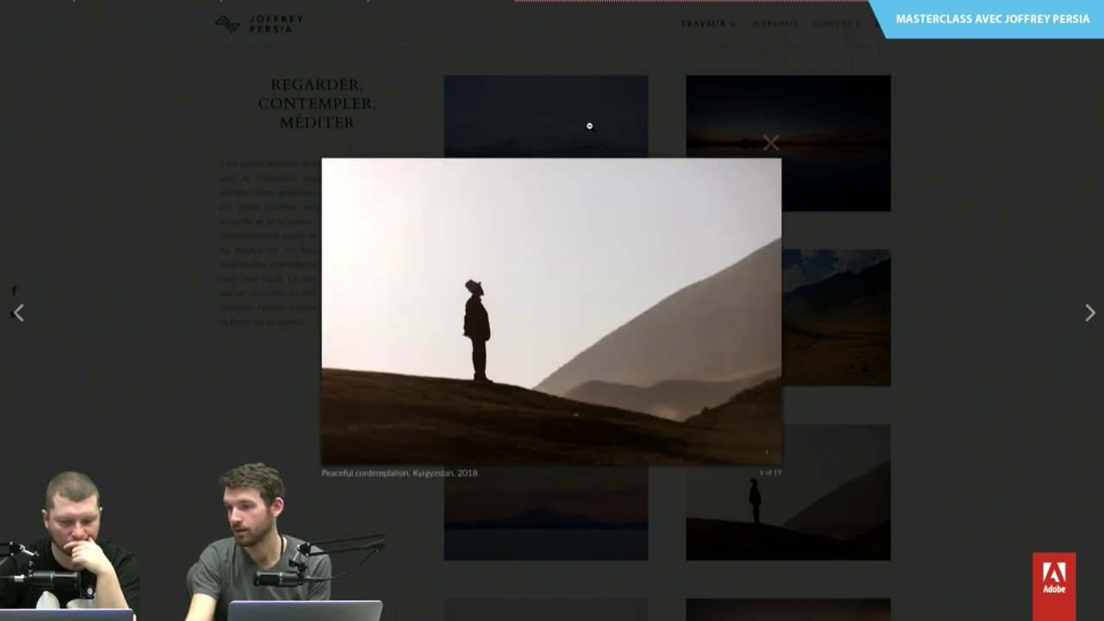
pyautogui.press('Right')
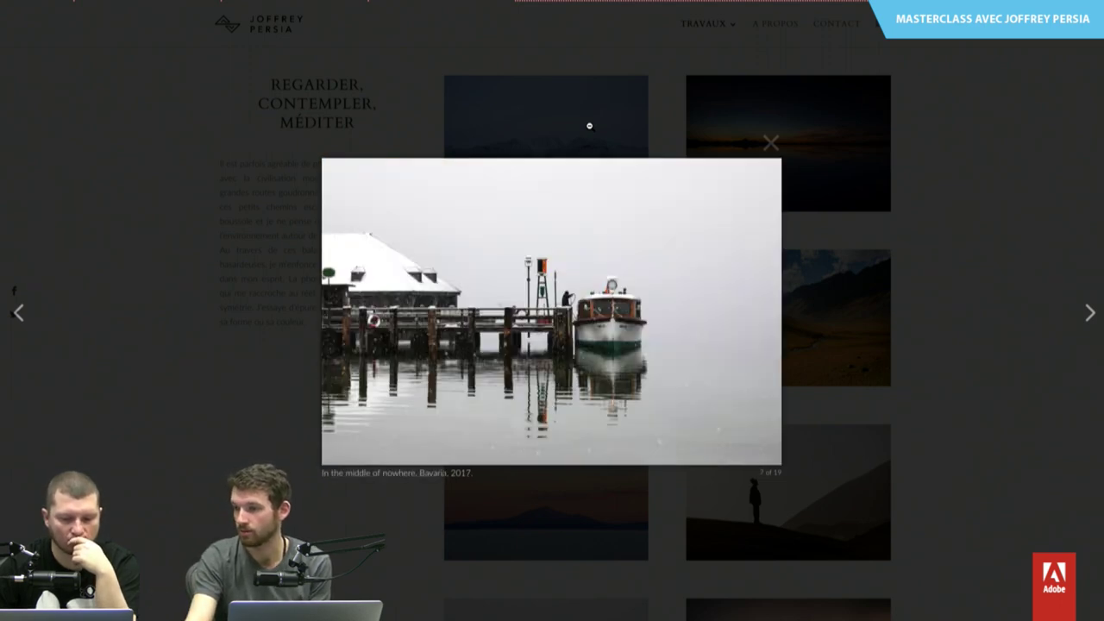
pyautogui.press('Right')
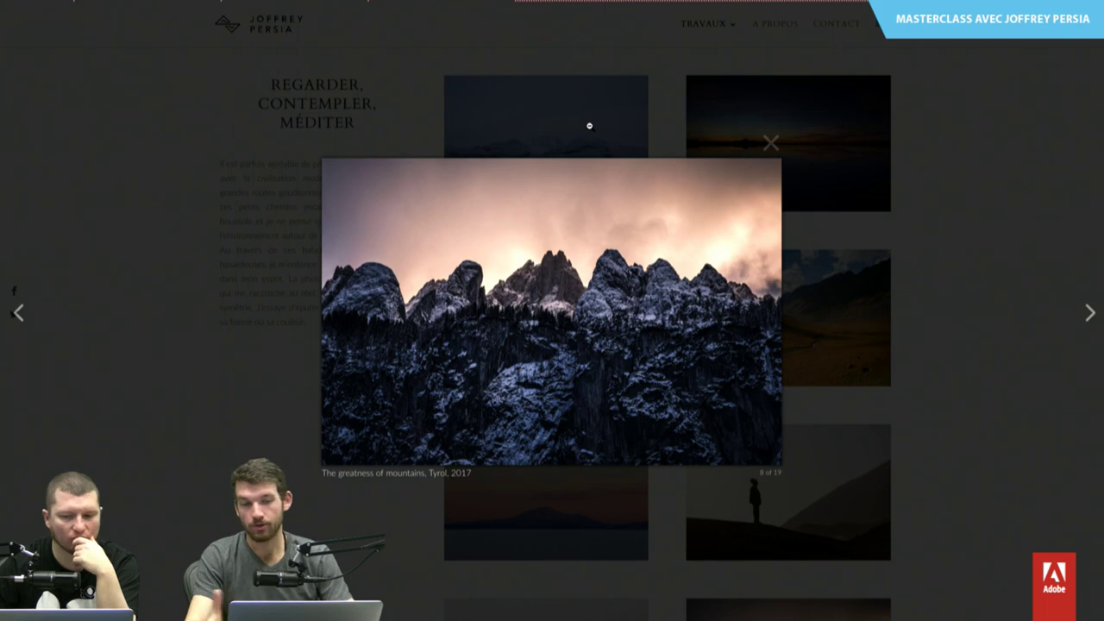
pyautogui.press('Right')
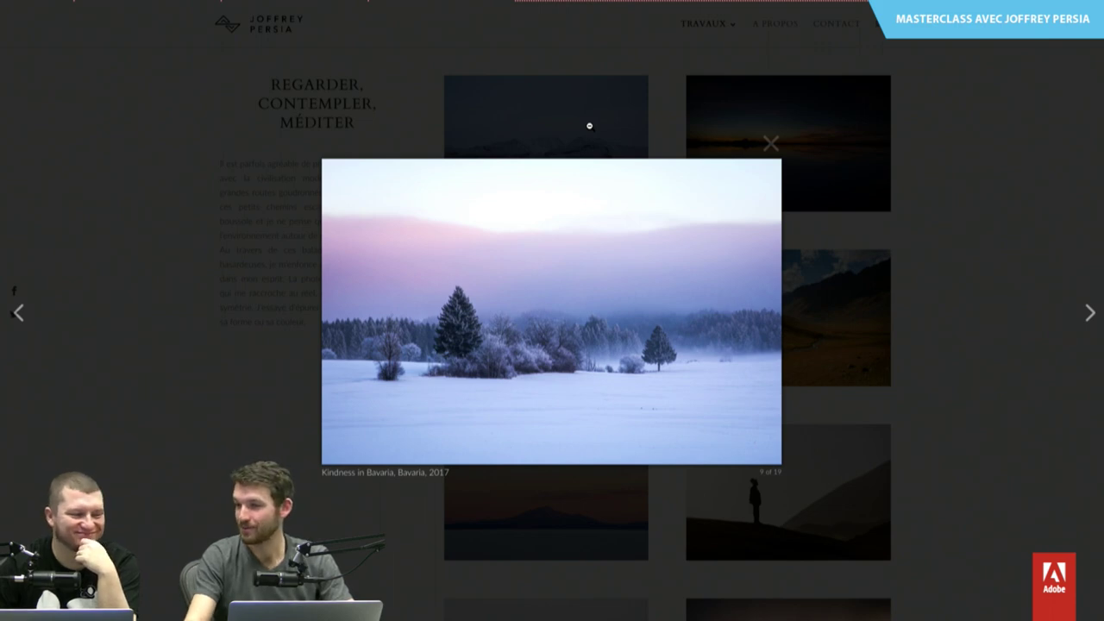
pyautogui.press('Right')
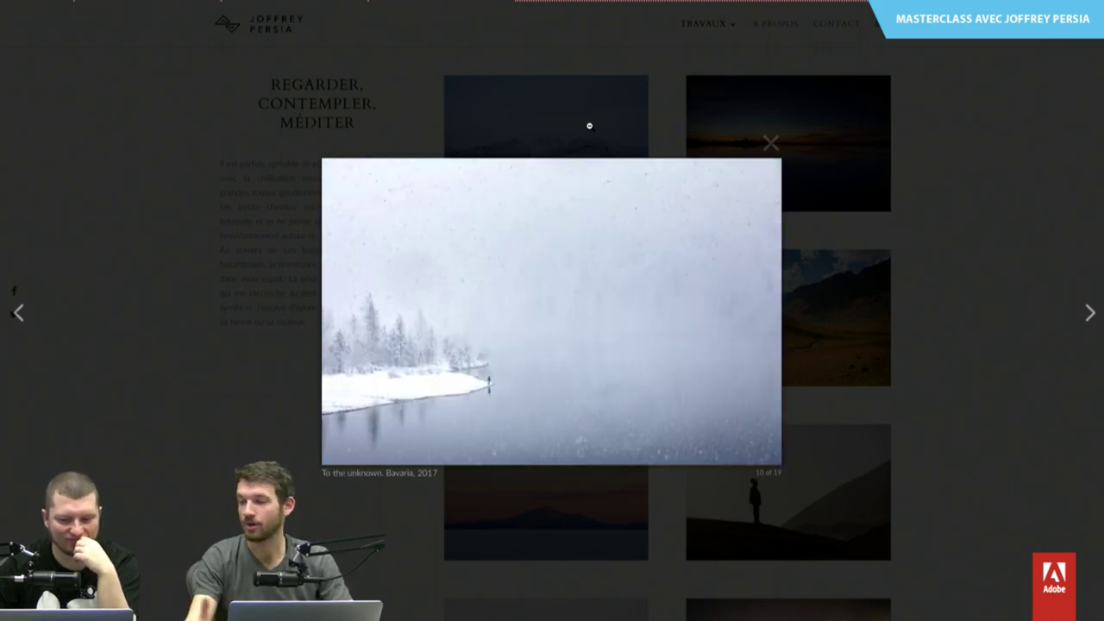
pyautogui.press('Right')
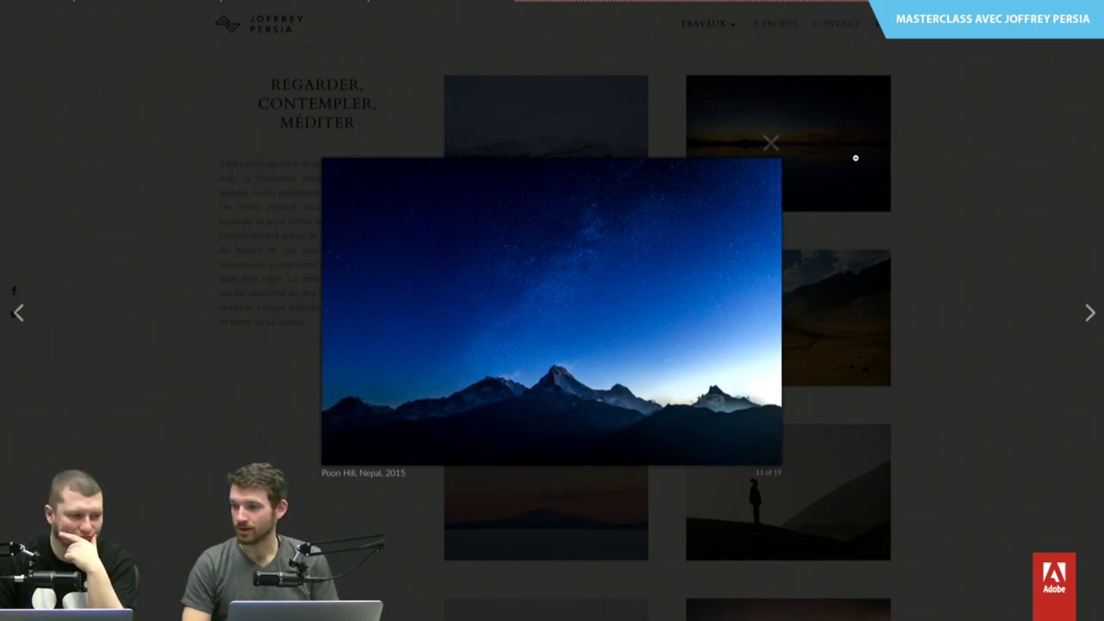
# - Step past the British Columbia lake, then return to the forest lake photo and fit it to view
pyautogui.press('Right')
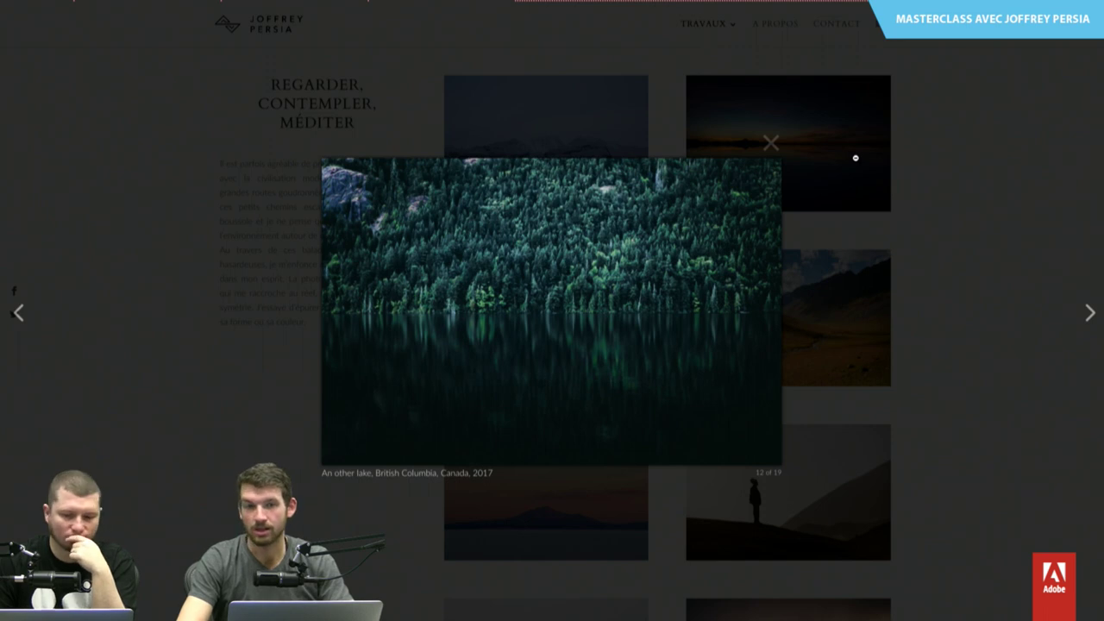
pyautogui.press('Right')
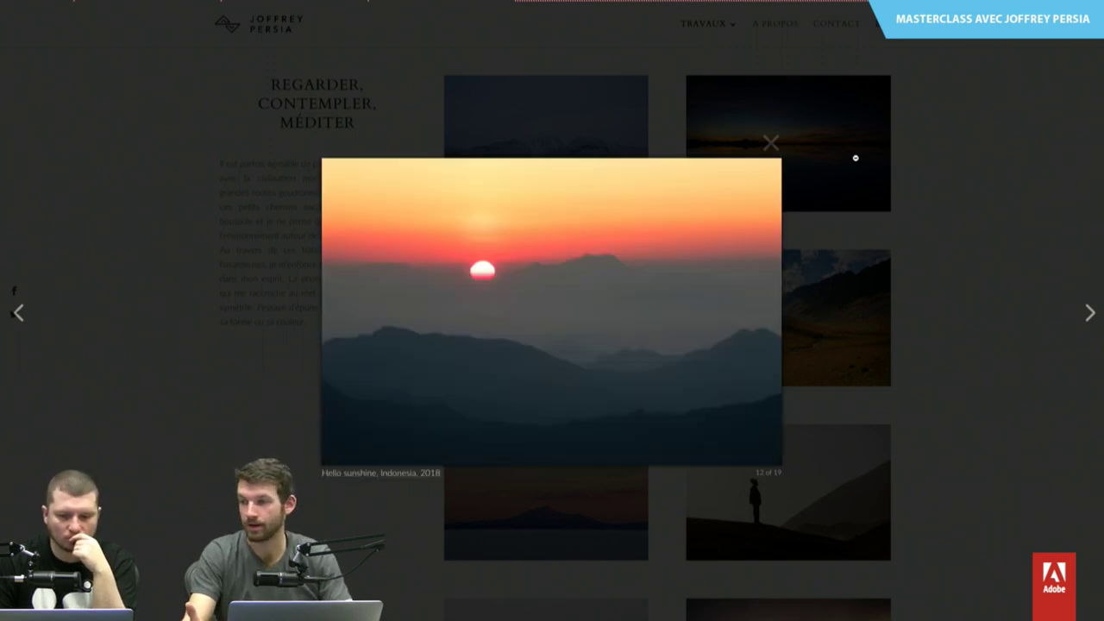
pyautogui.press('Right')
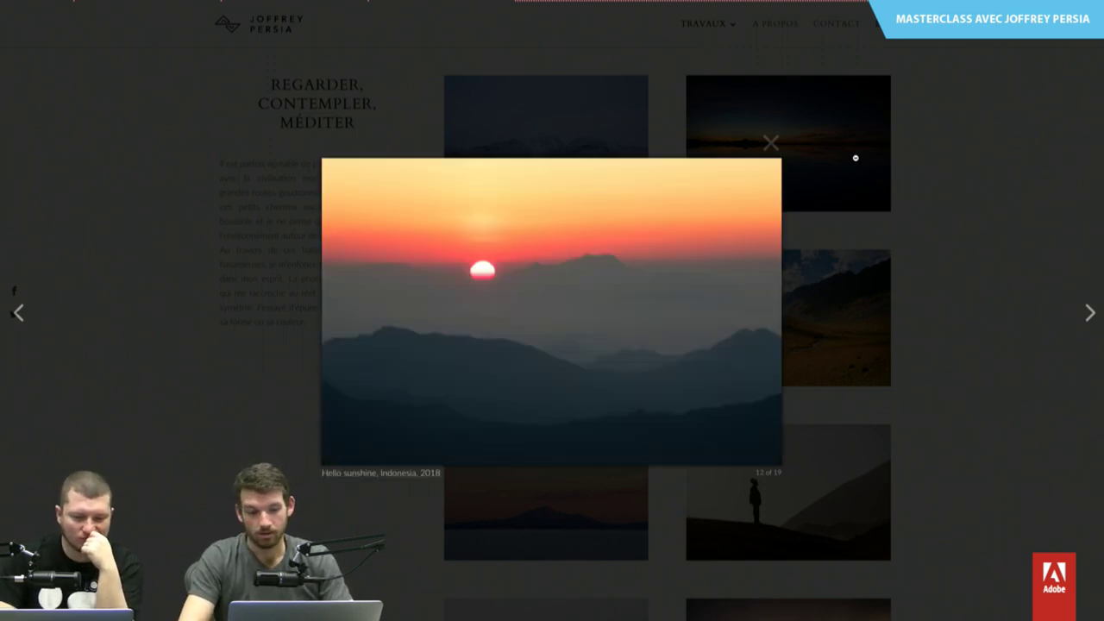
pyautogui.press('Left')
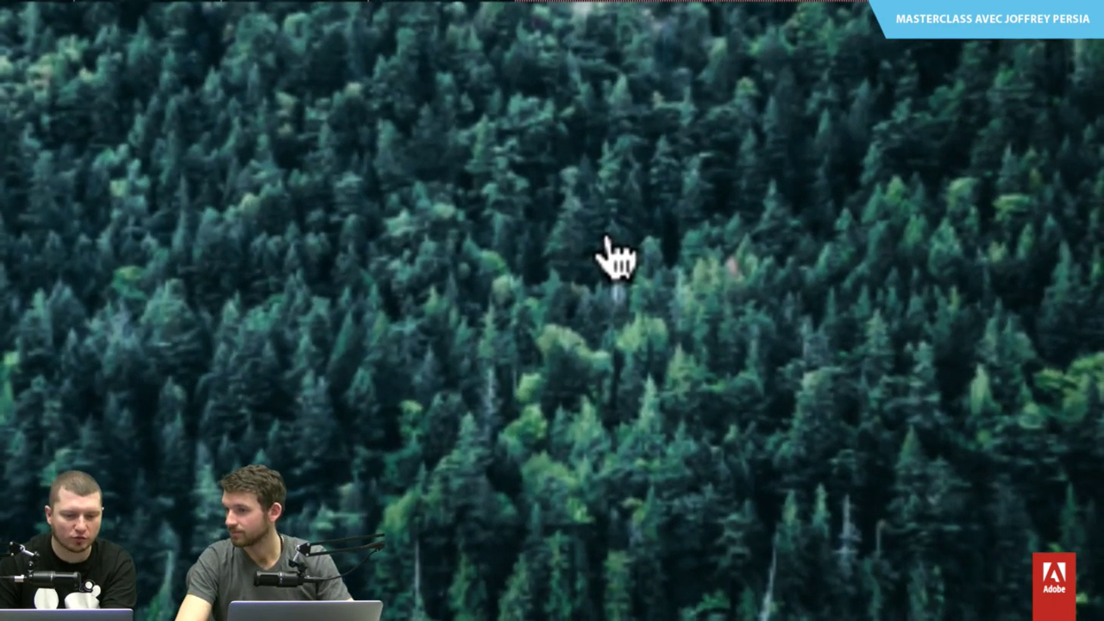
pyautogui.click(643, 332)
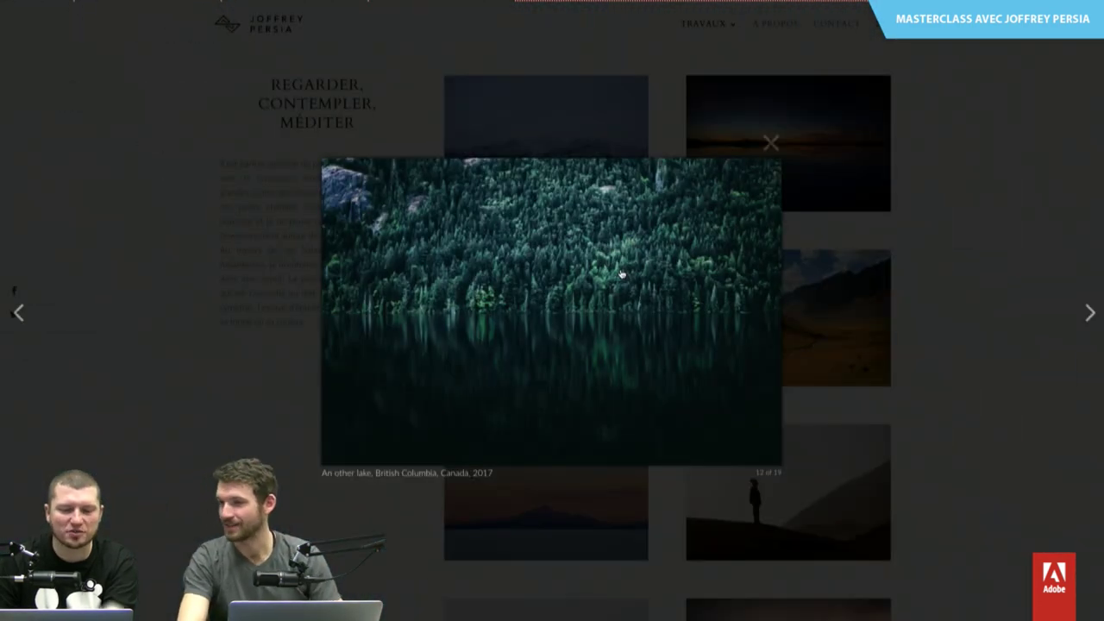
# - Advance through the Indonesia sunset, misty forest, Lake Louise and Tahiti photos to Kawaii (17 of 19)
pyautogui.press('Right')
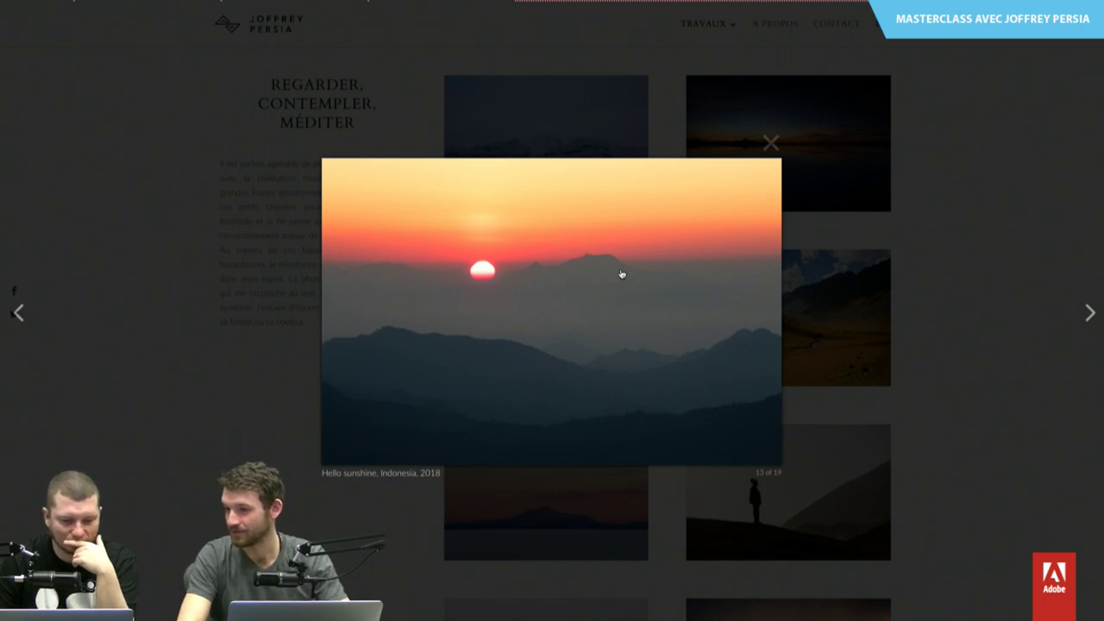
pyautogui.press('Right')
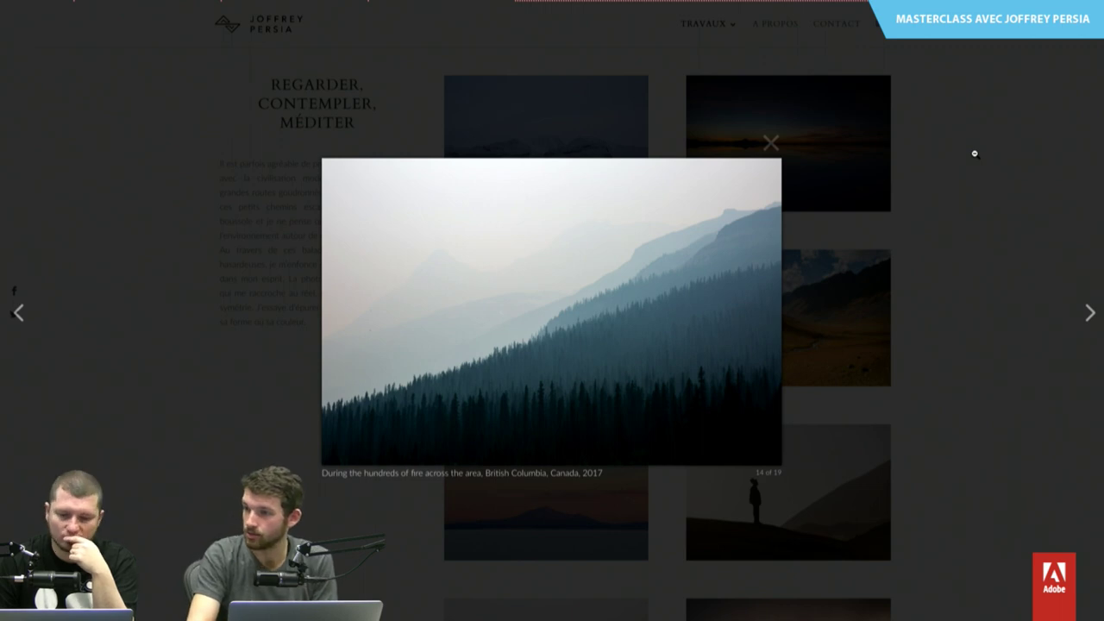
pyautogui.press('Right')
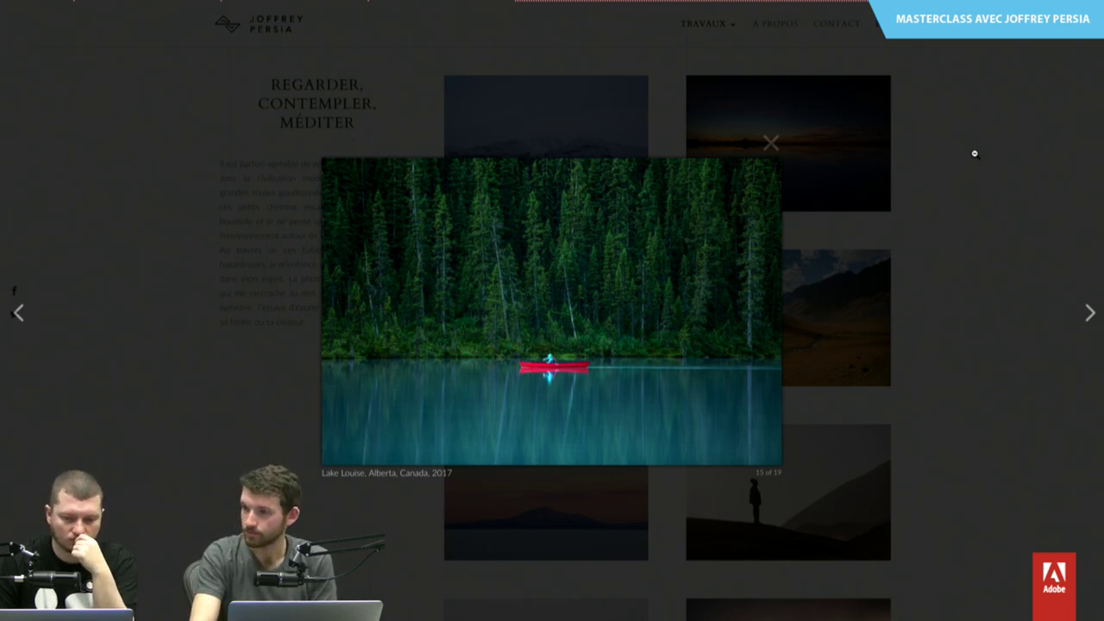
pyautogui.press('Right')
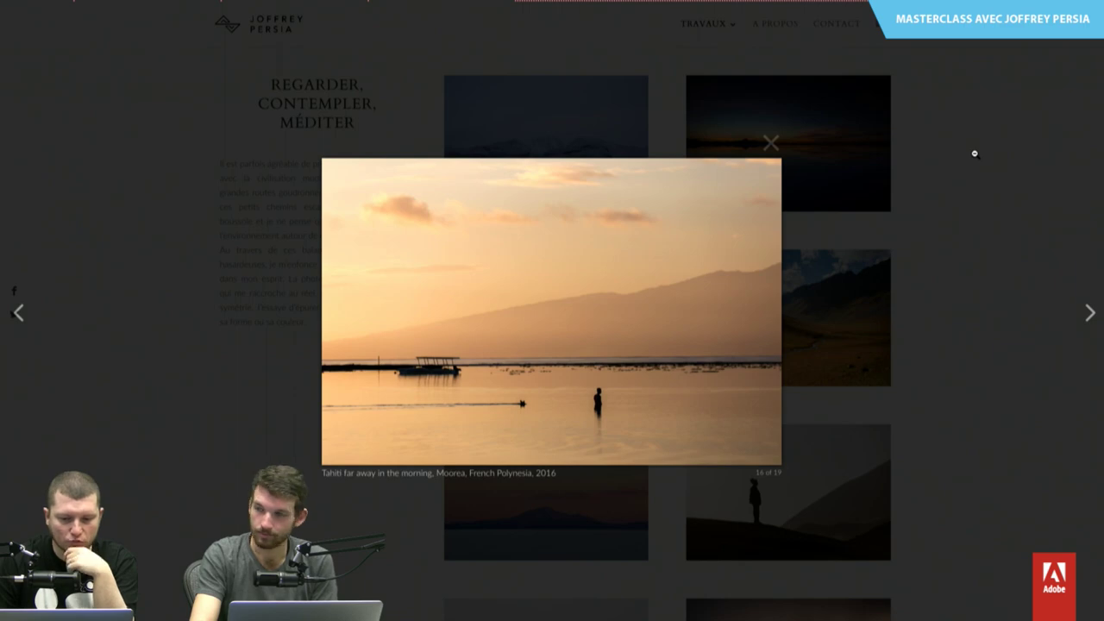
pyautogui.press('Left')
pyautogui.press('Right')
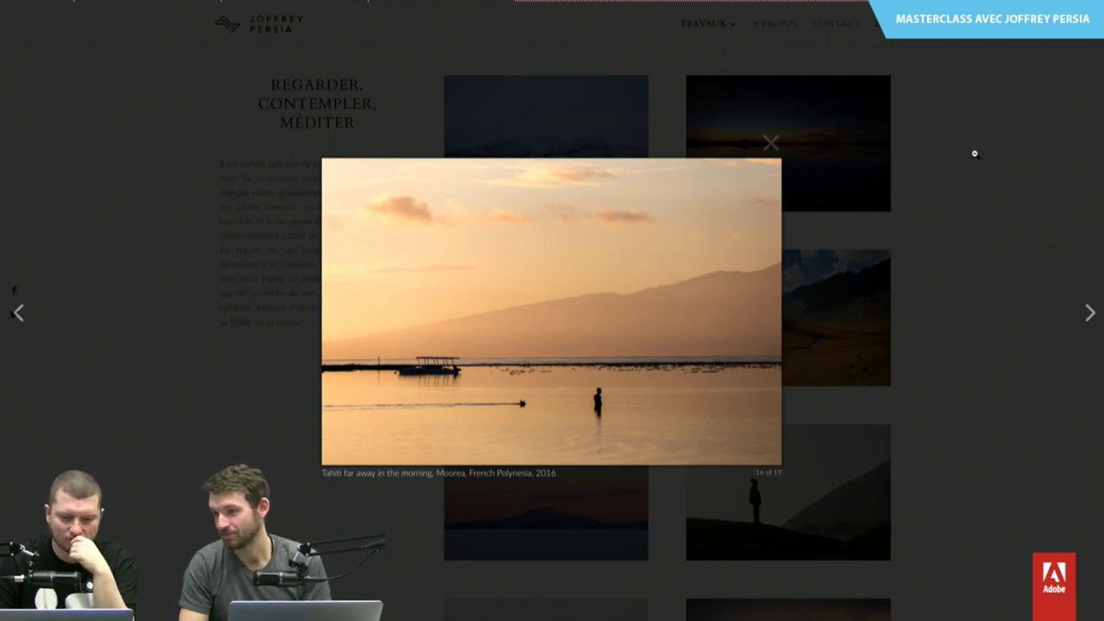
pyautogui.press('Right')
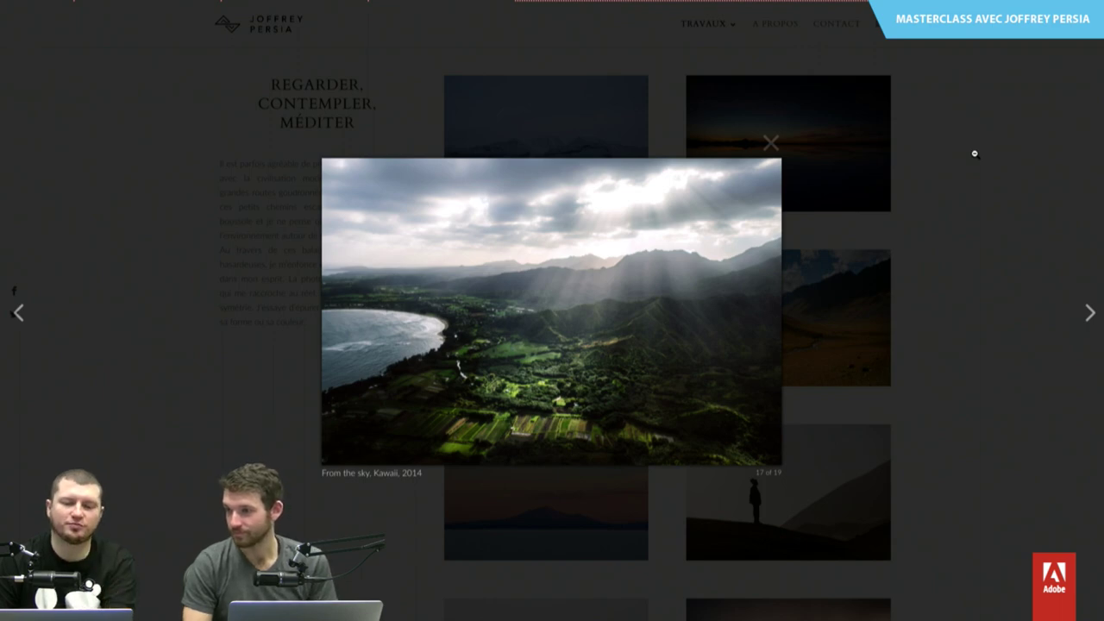
# - Review photos 16–19 through Kilauea to the Traditional Japanese house, then close the enlarged view
pyautogui.press('Right')
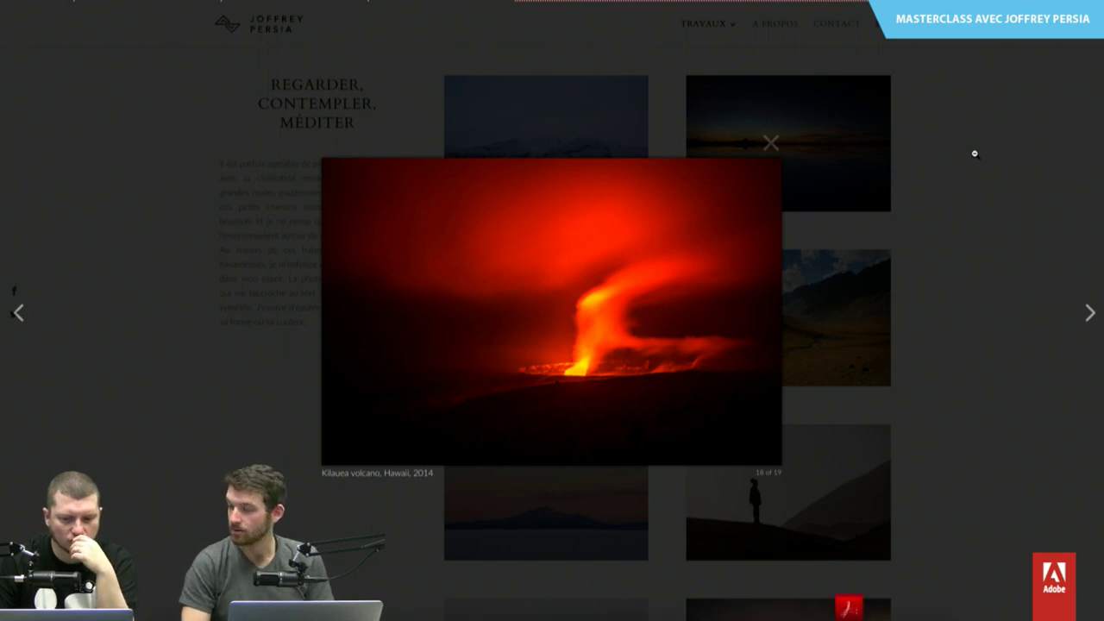
pyautogui.press('Right')
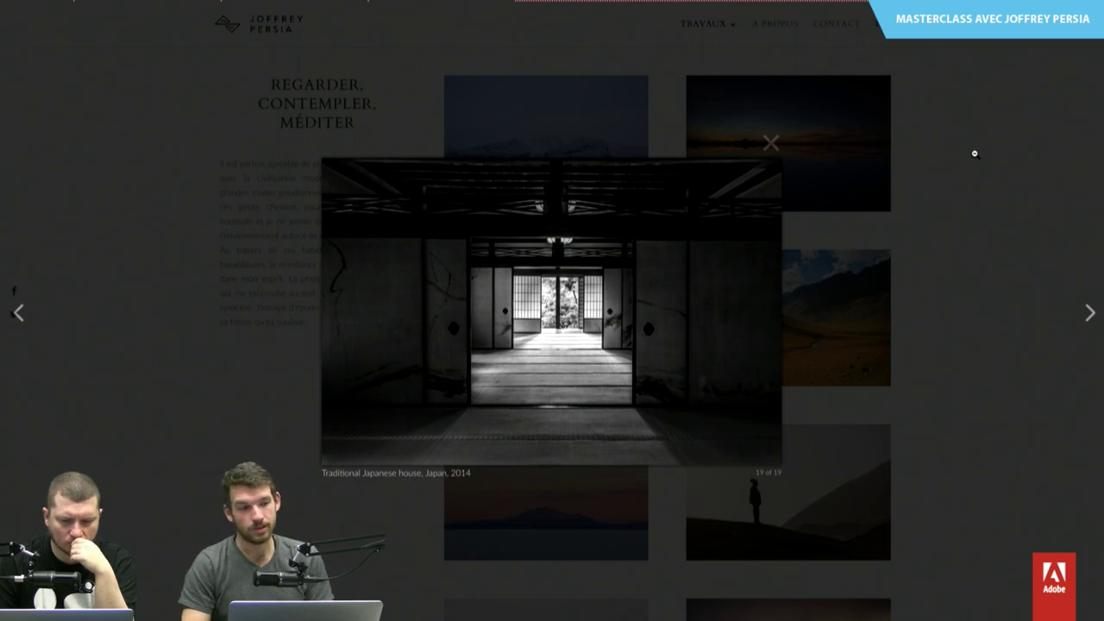
pyautogui.press('Left')
pyautogui.press('Left')
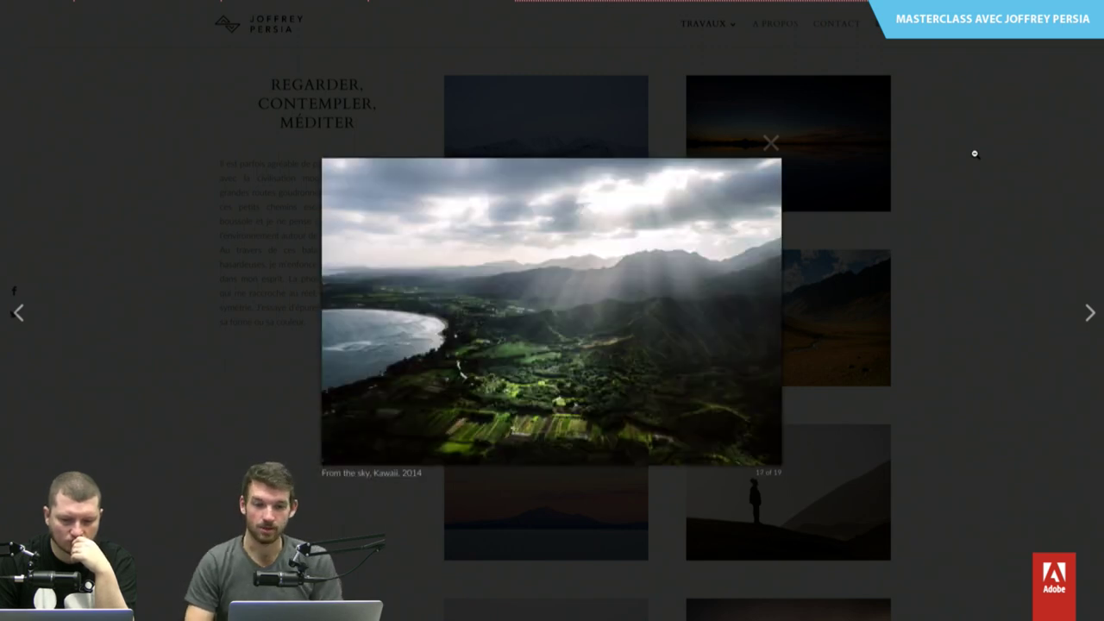
pyautogui.press('Right')
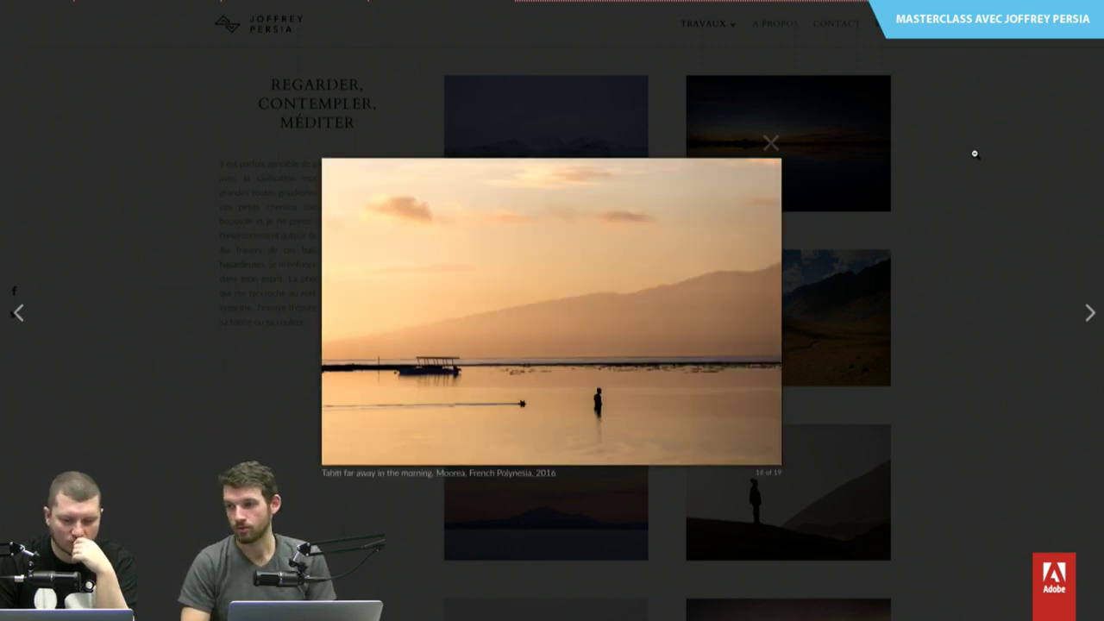
pyautogui.press('Right')
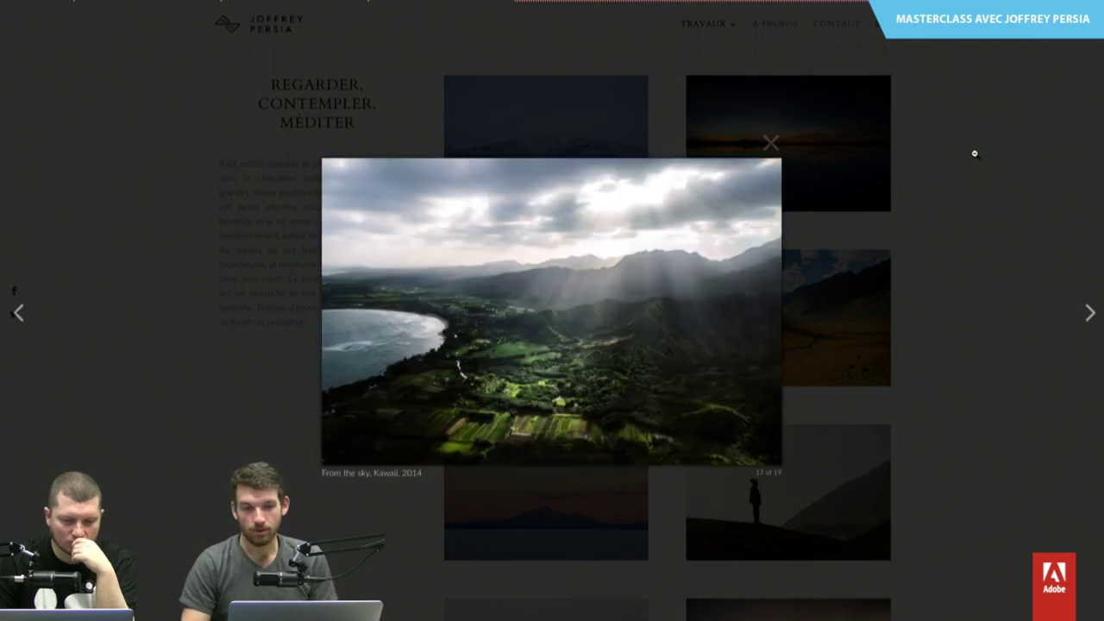
pyautogui.press('Right')
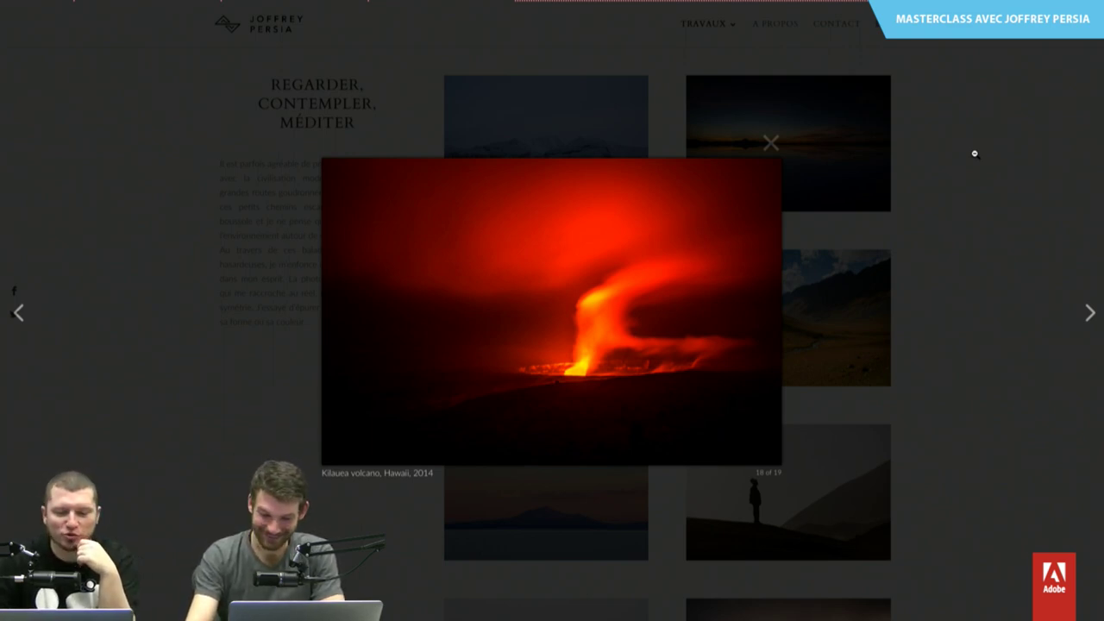
pyautogui.press('Right')
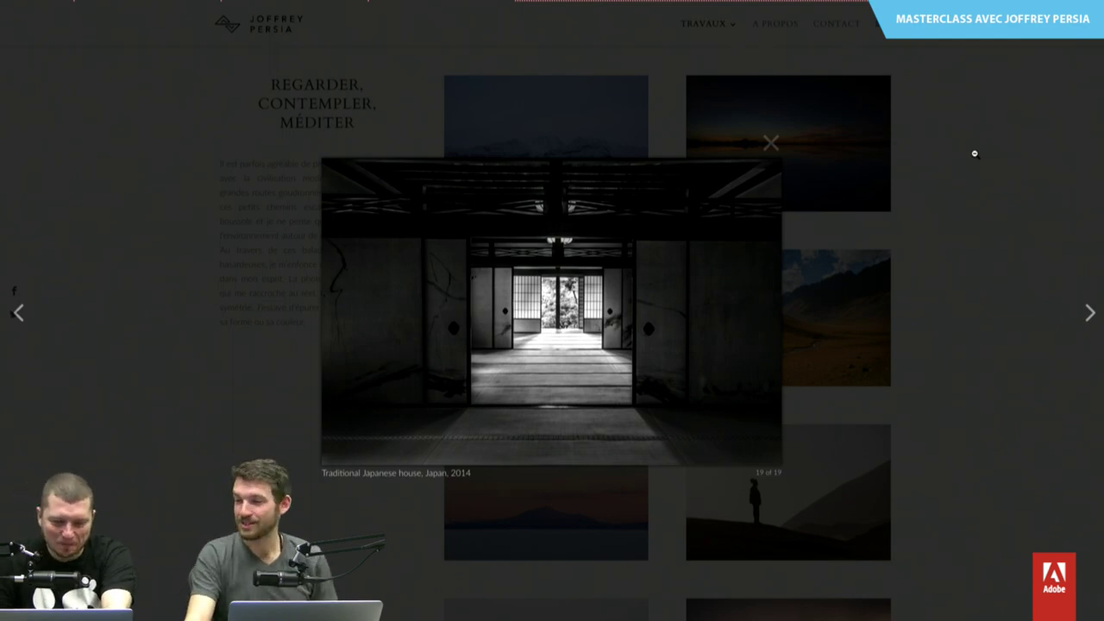
pyautogui.click(974, 153)
# - Scroll down the Regarder, Contempler, Méditer gallery, then back up to the snowy mountains photo
pyautogui.scroll(-1, 976, 157)
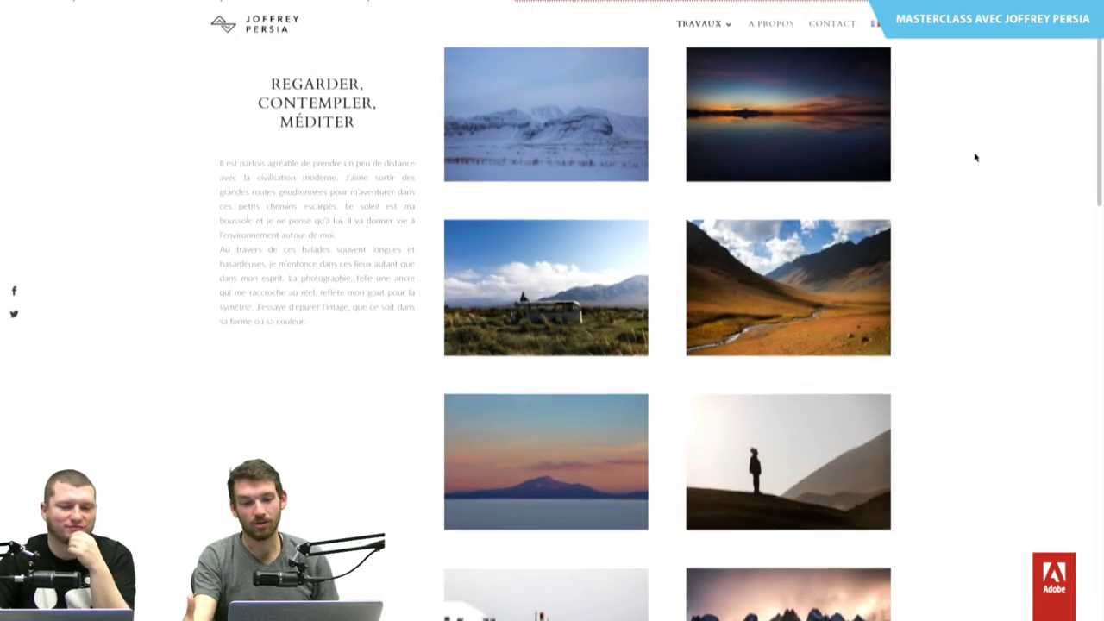
pyautogui.scroll(-1, 976, 157)
pyautogui.scroll(-1, 976, 157)
pyautogui.scroll(-2, 976, 157)
pyautogui.scroll(-2, 976, 157)
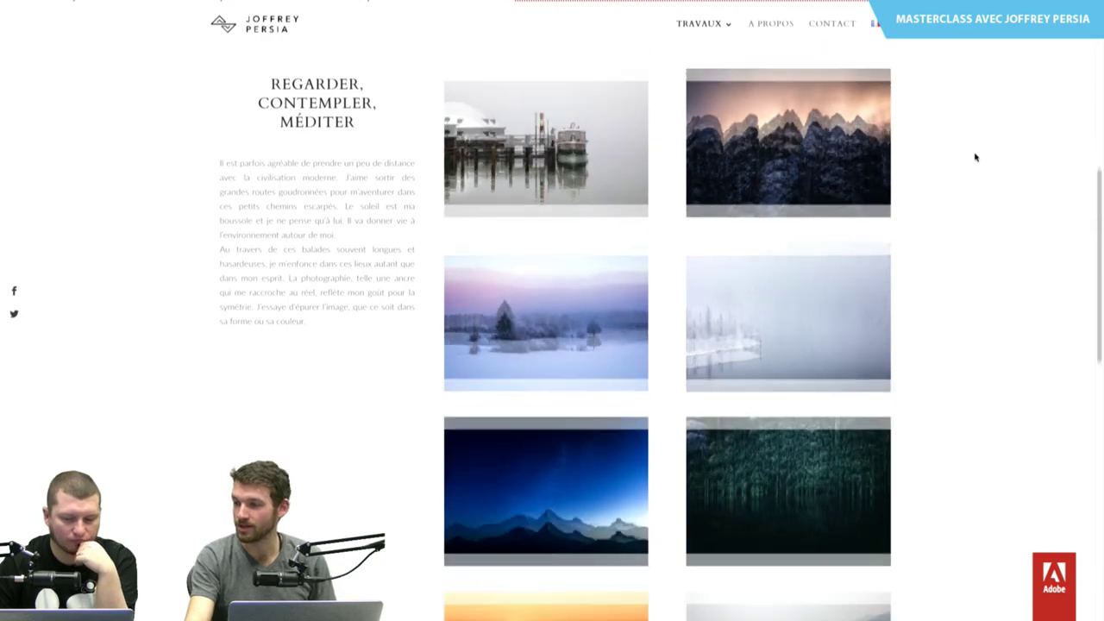
pyautogui.scroll(-2, 975, 157)
pyautogui.scroll(-1, 976, 157)
pyautogui.scroll(-1, 976, 157)
pyautogui.scroll(-2, 976, 157)
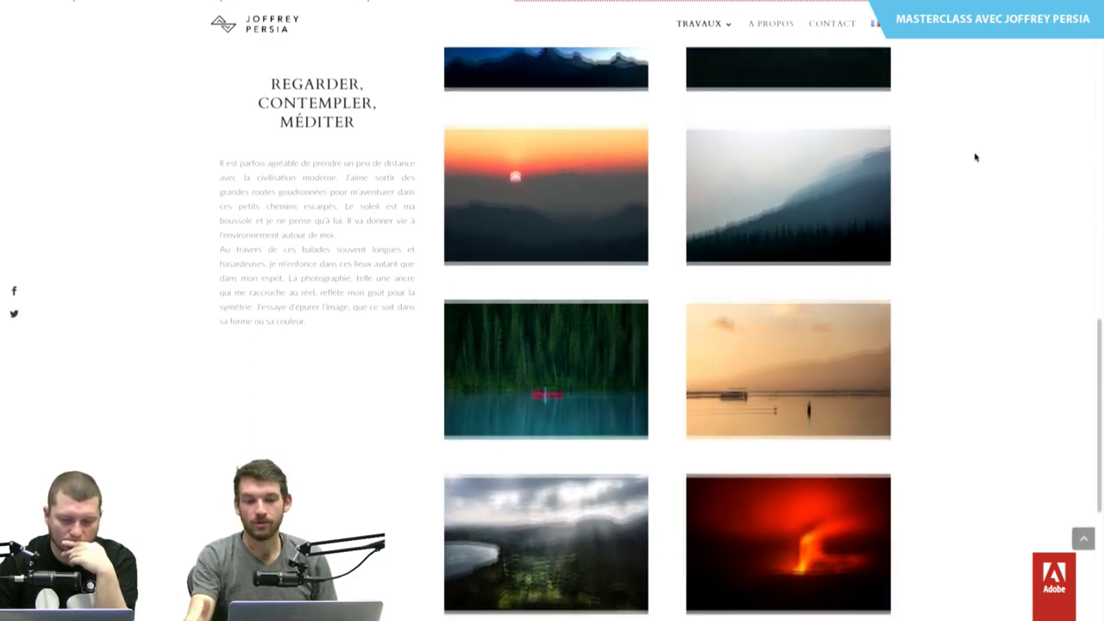
pyautogui.scroll(-1, 976, 157)
pyautogui.scroll(-1, 976, 157)
pyautogui.scroll(-1, 976, 157)
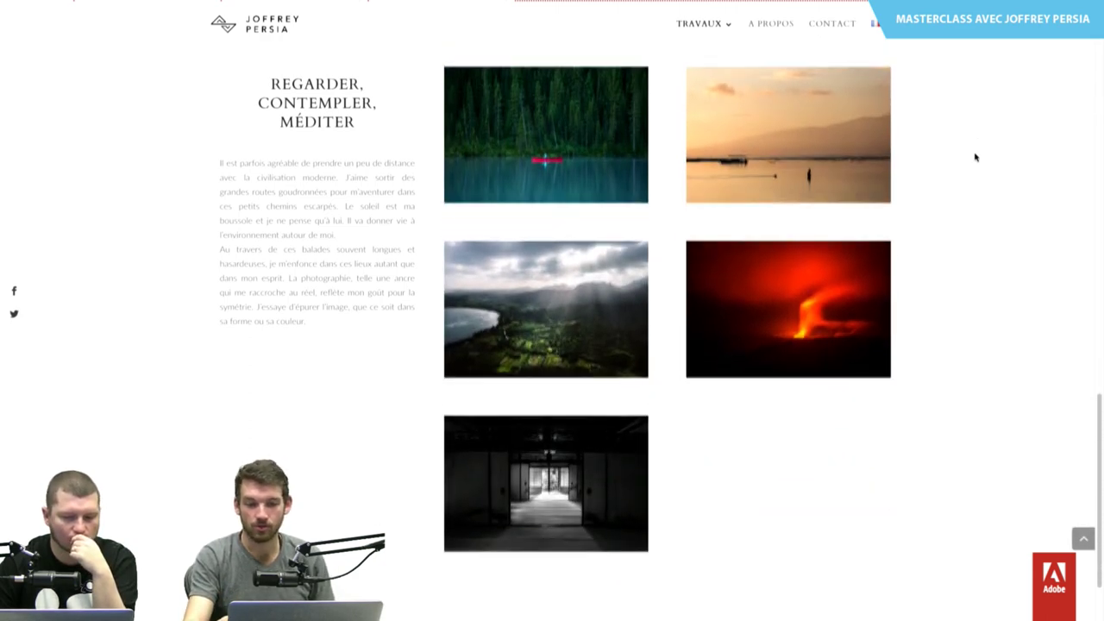
pyautogui.scroll(-1, 976, 157)
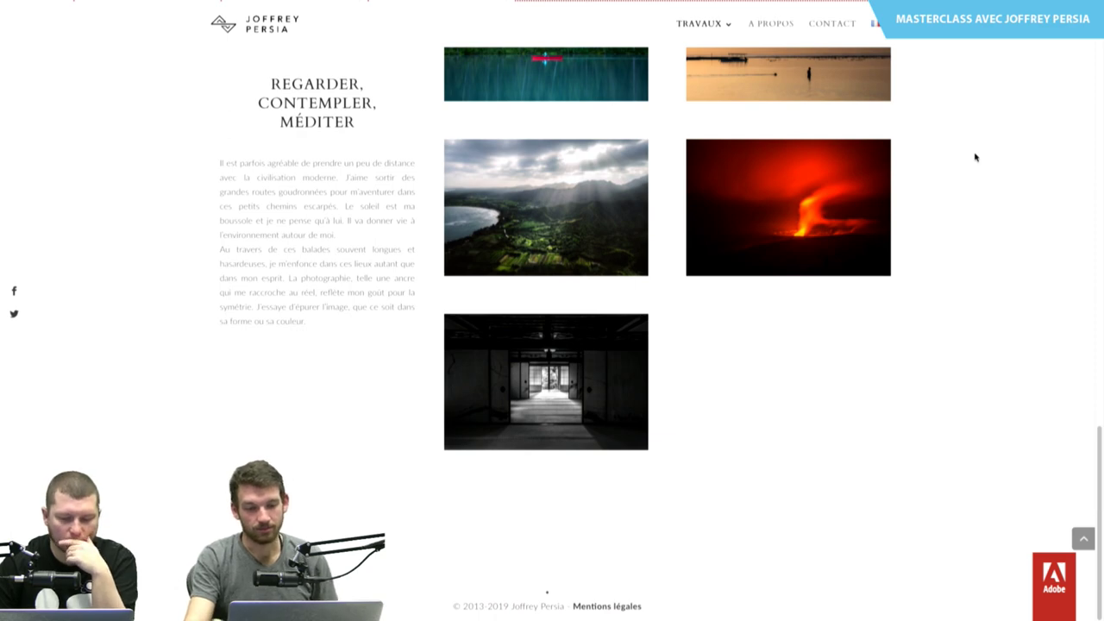
pyautogui.scroll(1, 976, 157)
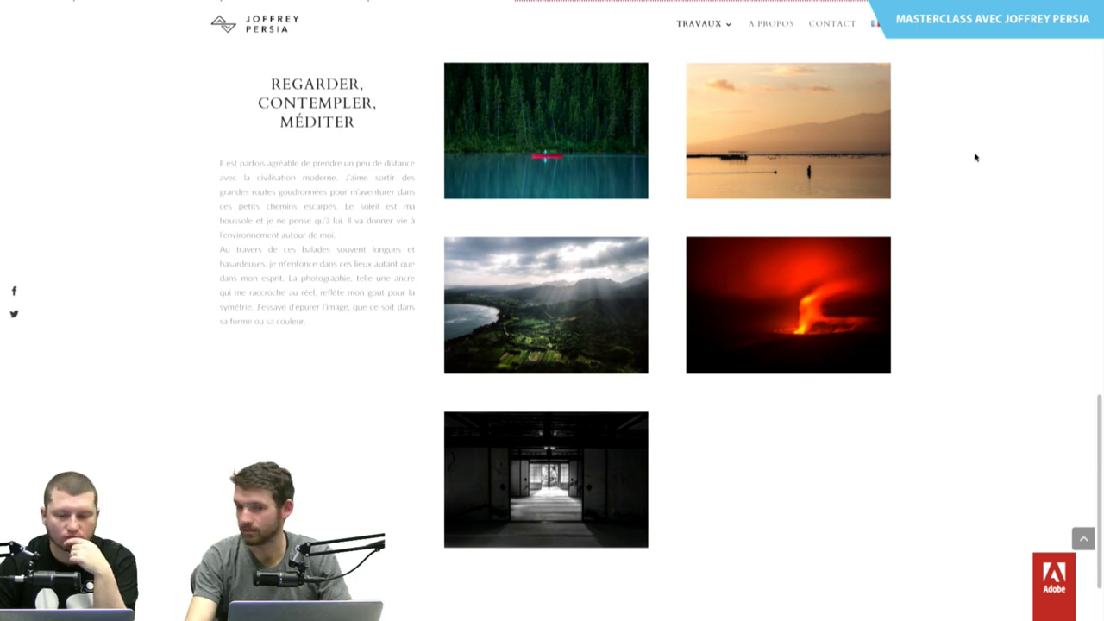
pyautogui.scroll(1, 976, 157)
pyautogui.scroll(1, 976, 157)
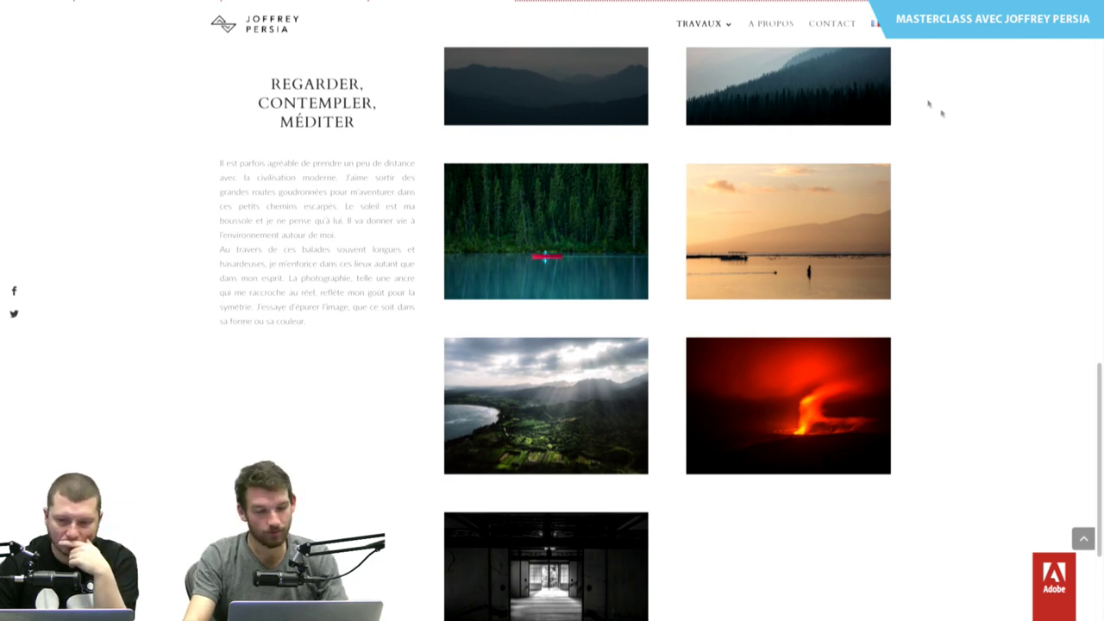
pyautogui.scroll(1, 957, 124)
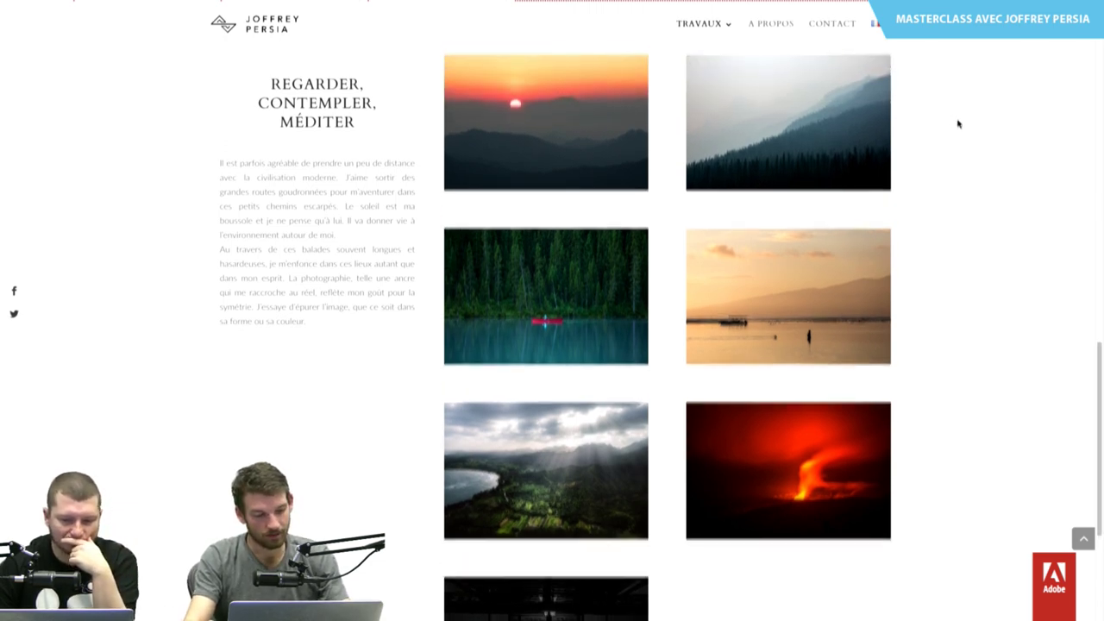
pyautogui.scroll(1, 958, 124)
pyautogui.scroll(1, 958, 124)
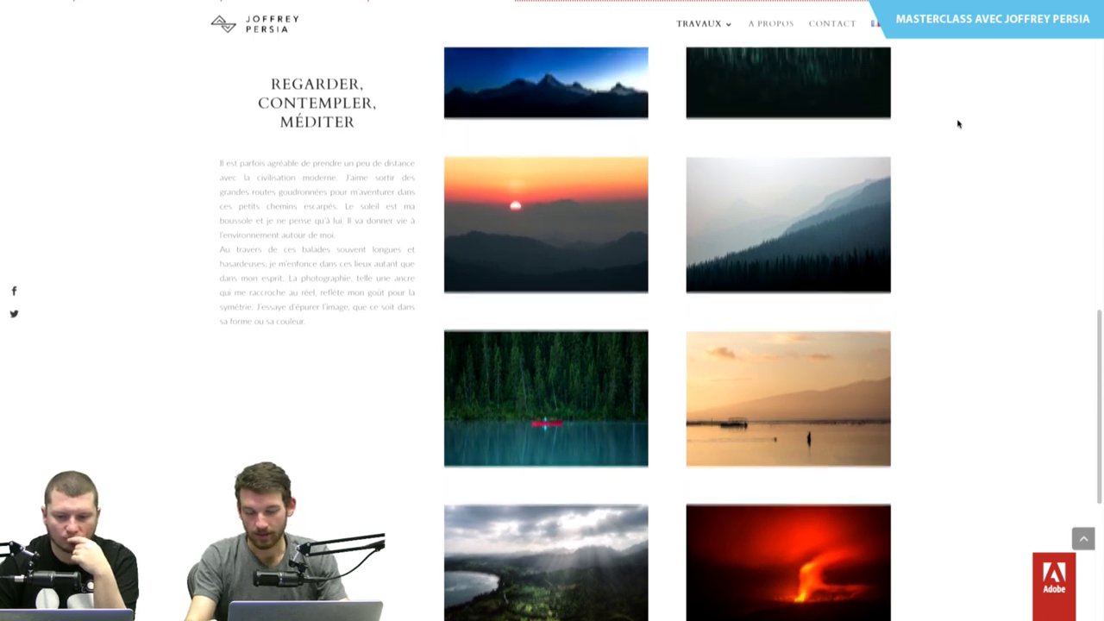
pyautogui.scroll(1, 958, 124)
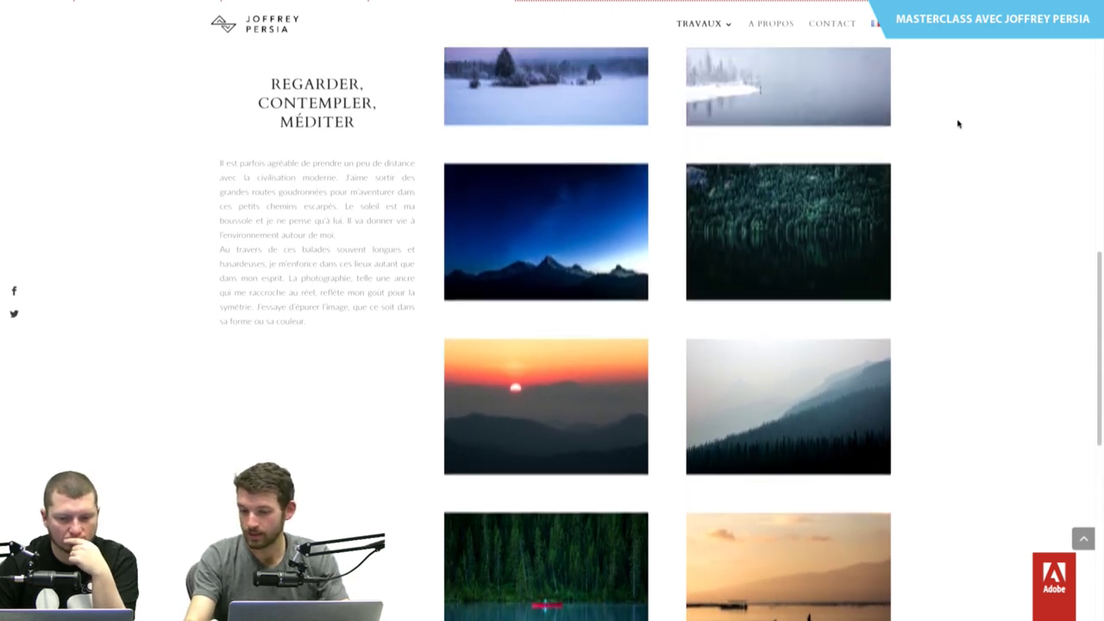
pyautogui.scroll(1, 958, 124)
pyautogui.scroll(1, 957, 124)
pyautogui.scroll(1, 958, 124)
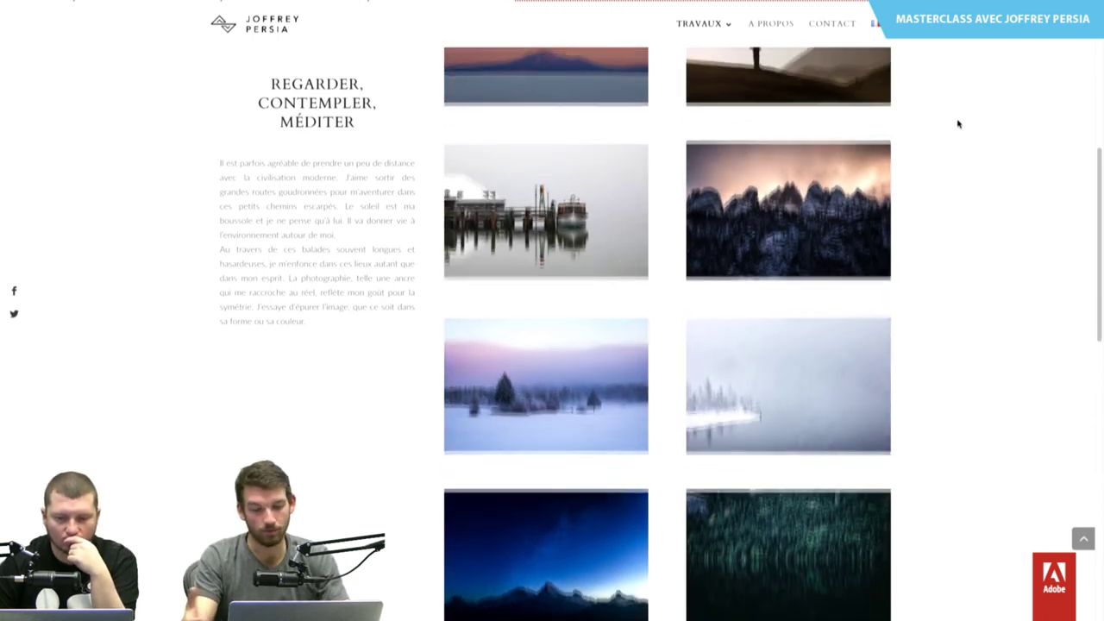
pyautogui.scroll(2, 958, 124)
pyautogui.scroll(1, 958, 124)
pyautogui.scroll(1, 958, 124)
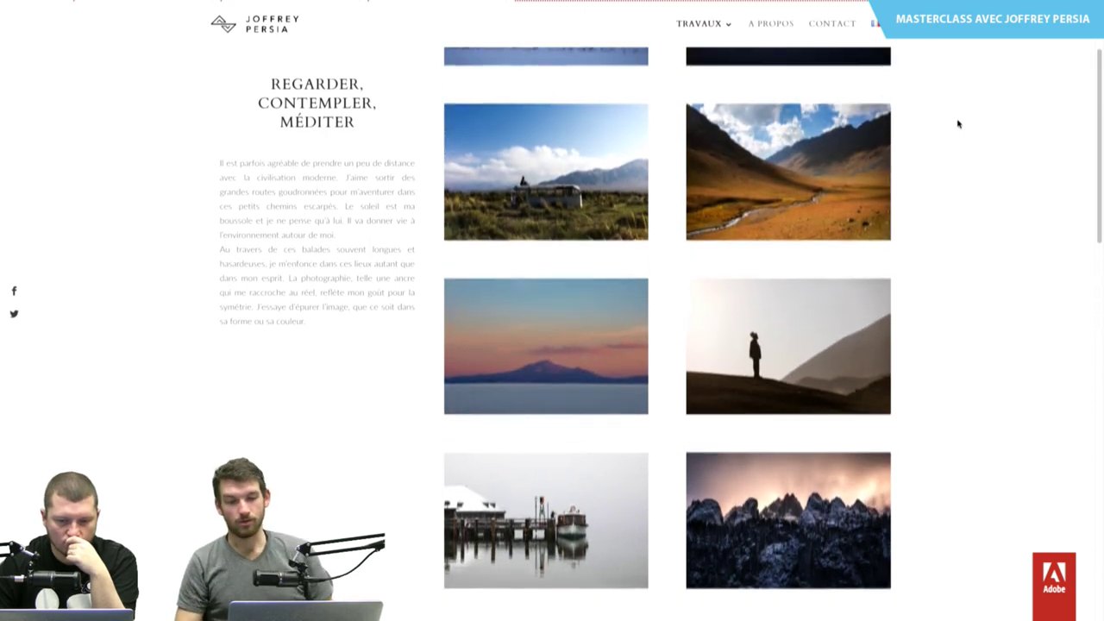
pyautogui.scroll(1, 958, 124)
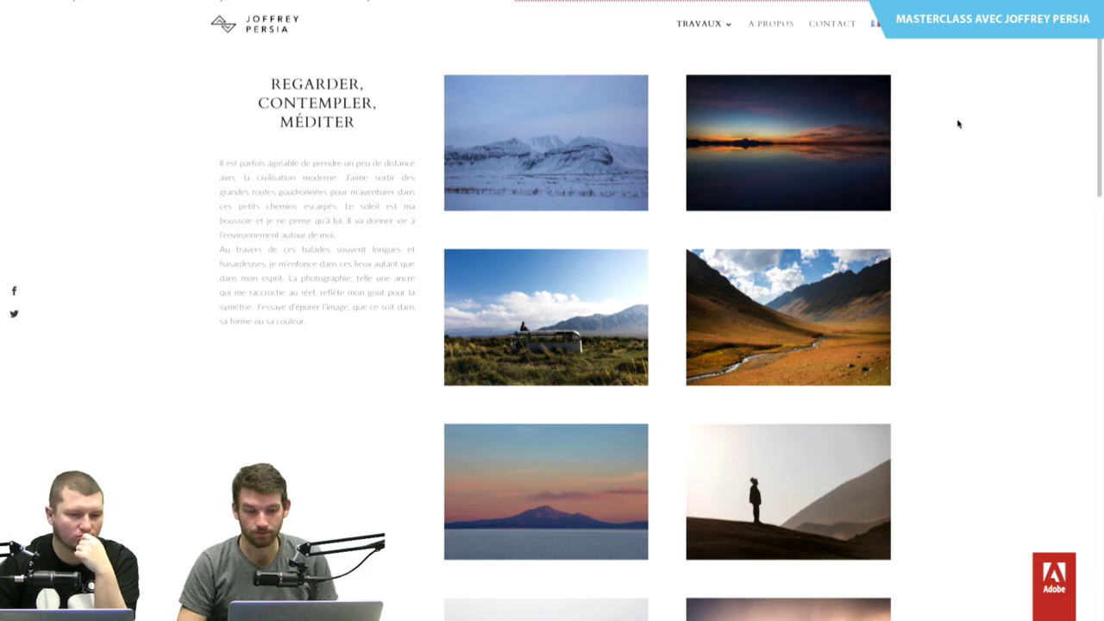
pyautogui.click(626, 327)
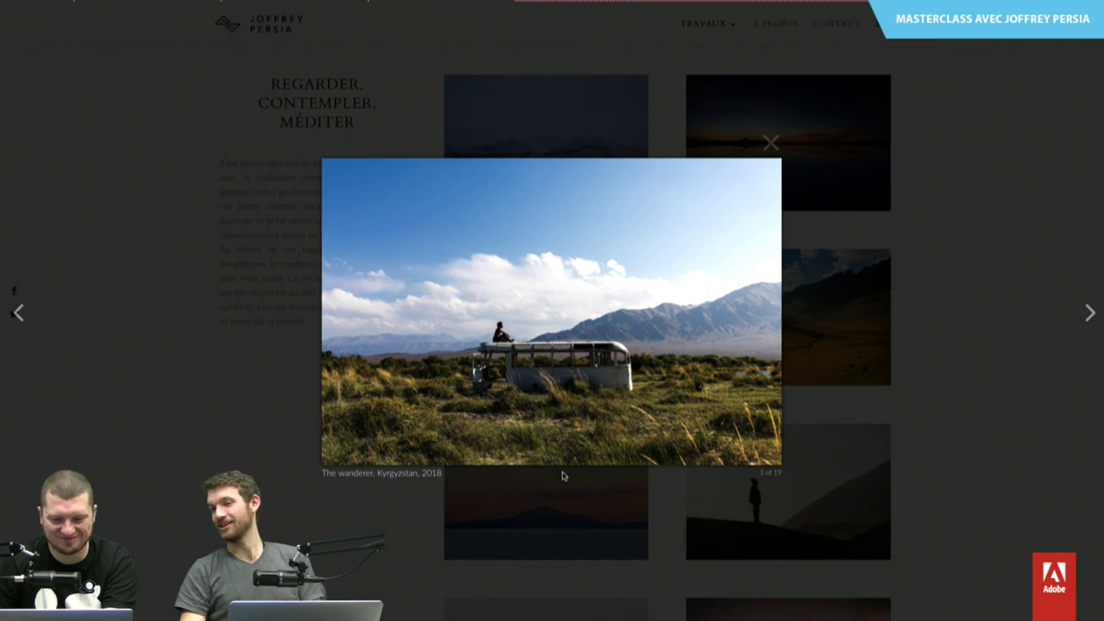
pyautogui.scroll(2, 562, 476)
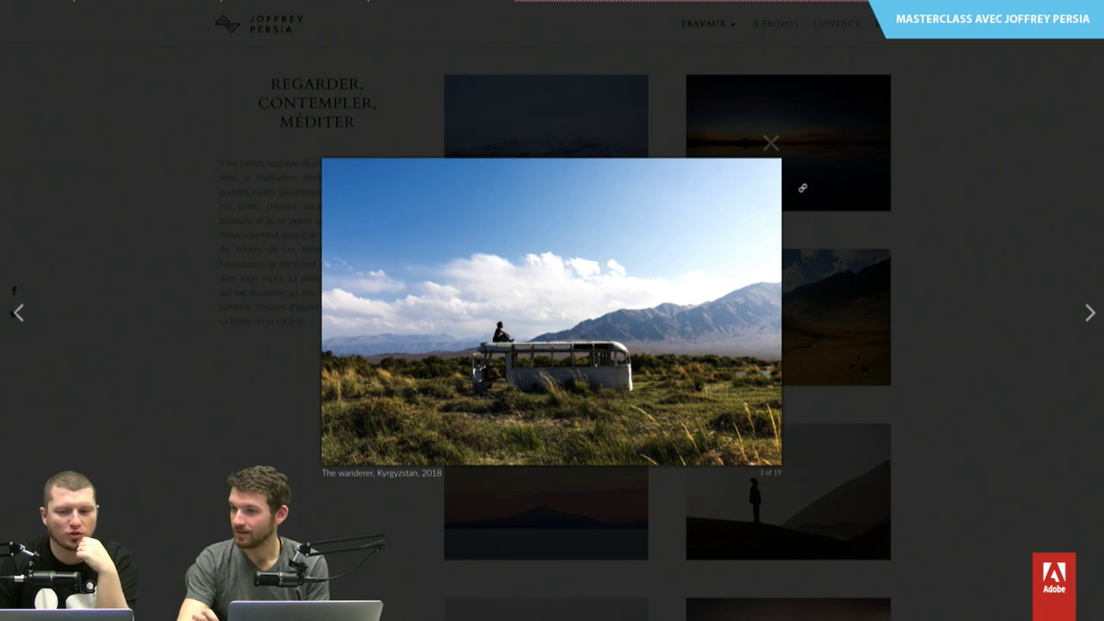
pyautogui.click(854, 162)
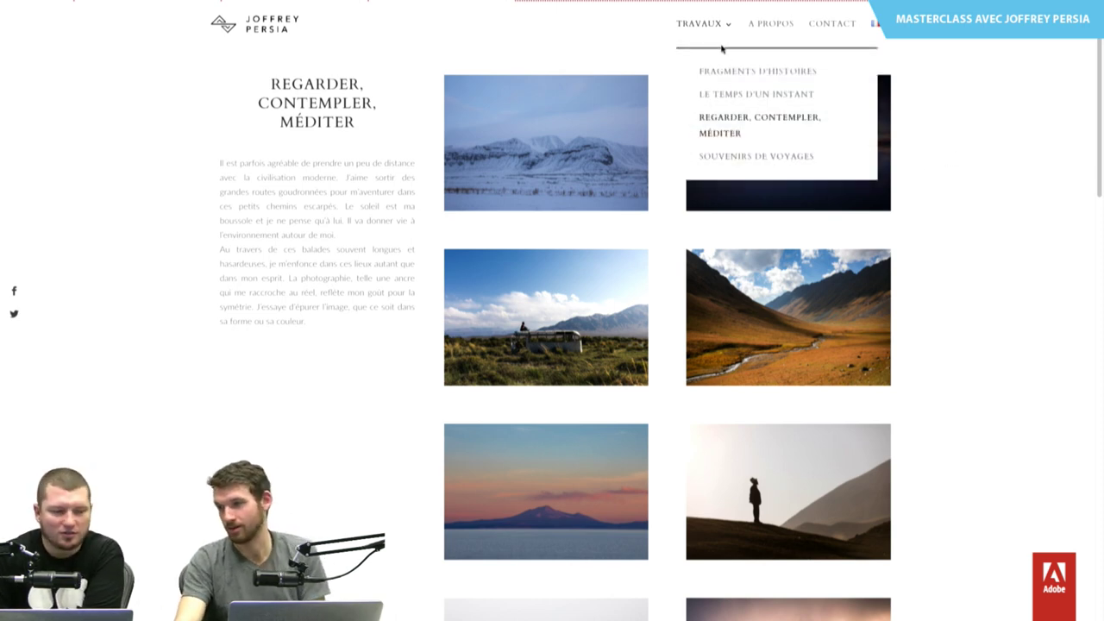
pyautogui.moveTo(704, 23)
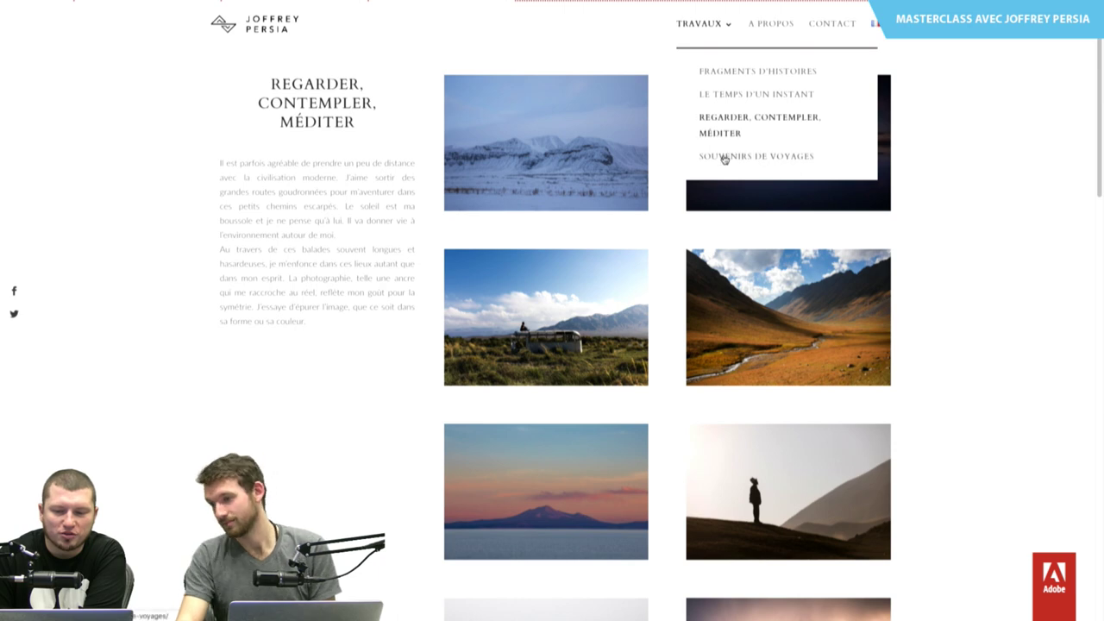
# - Open the Souvenirs de voyages gallery and scroll down through its photos
pyautogui.click(725, 158)
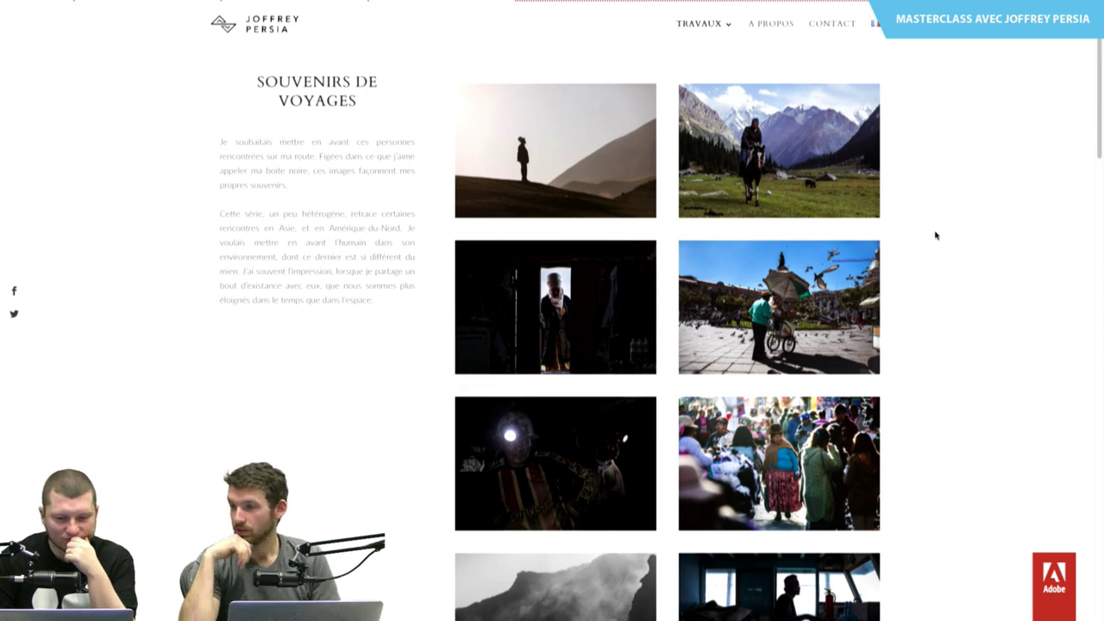
pyautogui.scroll(-4, 753, 354)
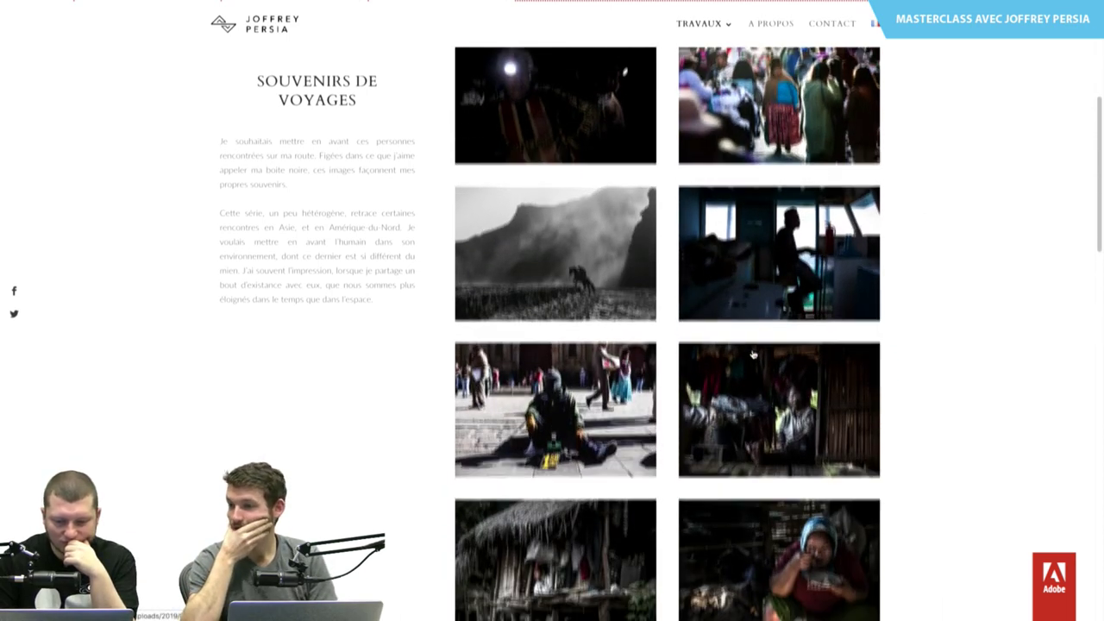
pyautogui.scroll(-2, 754, 353)
pyautogui.scroll(-3, 755, 354)
pyautogui.scroll(-1, 759, 354)
pyautogui.scroll(-1, 764, 354)
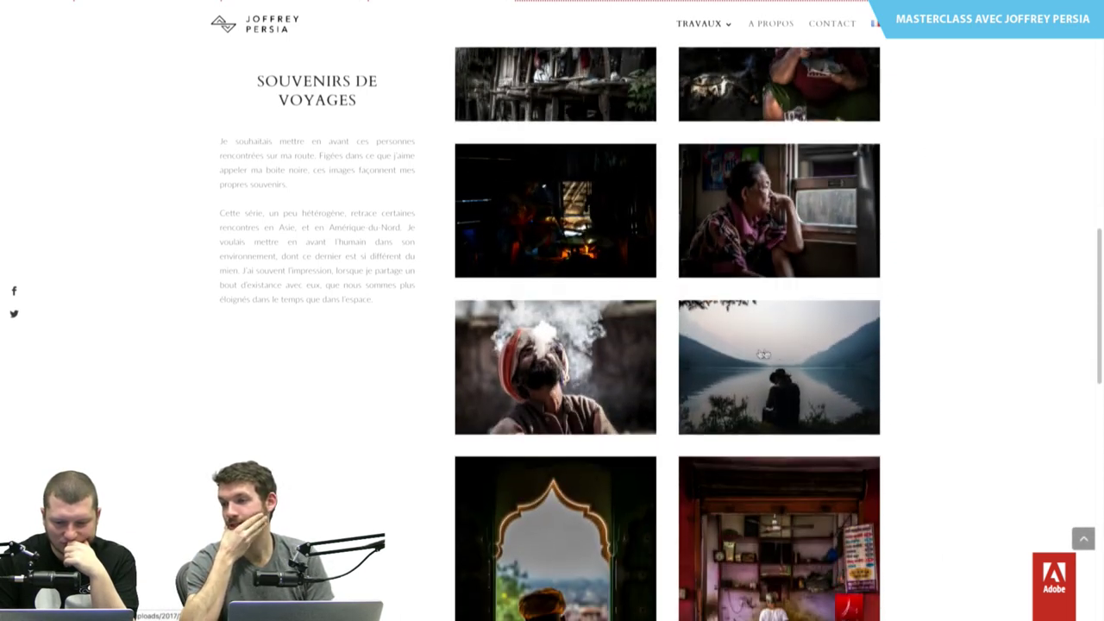
pyautogui.scroll(-5, 938, 458)
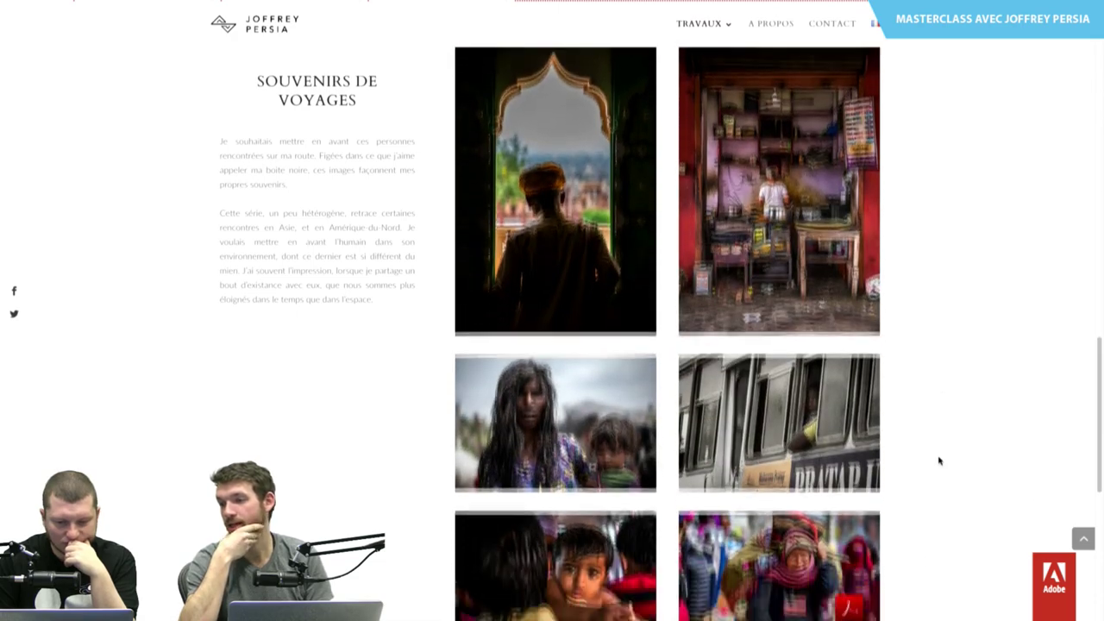
pyautogui.scroll(-1, 939, 460)
pyautogui.scroll(-1, 938, 461)
pyautogui.scroll(-2, 939, 461)
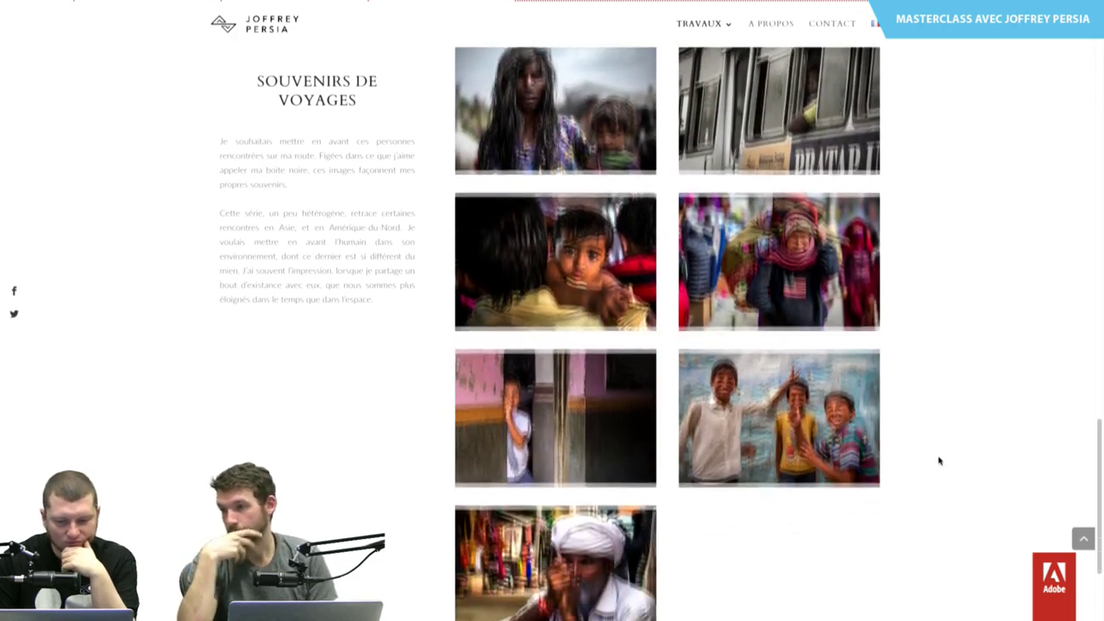
pyautogui.scroll(-1, 940, 460)
pyautogui.scroll(-1, 940, 460)
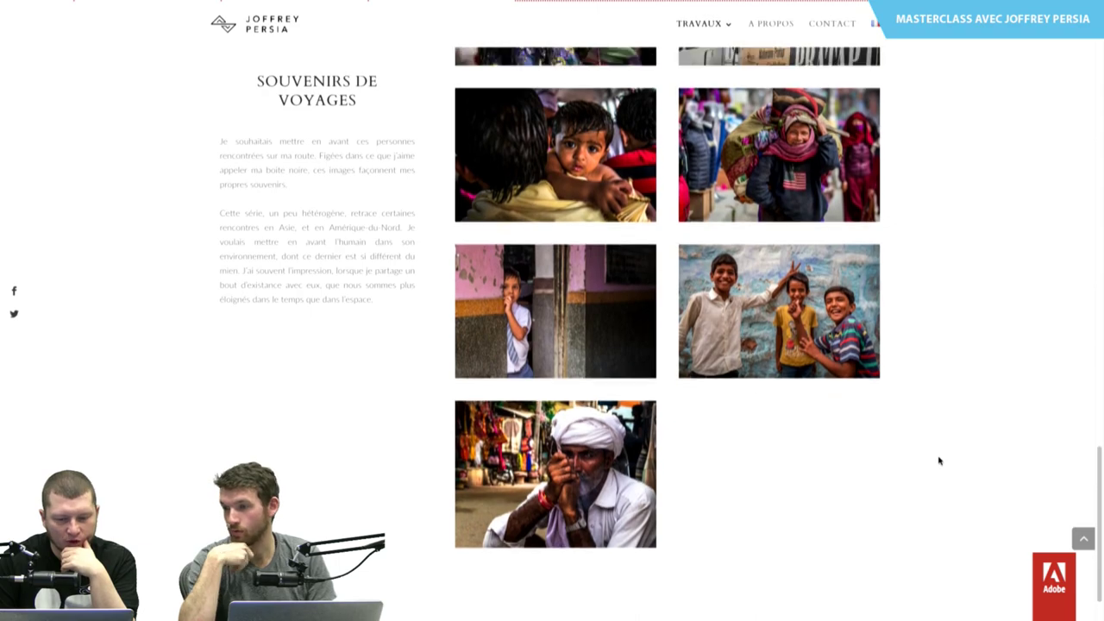
# - Scroll back up, enlarge the first silhouette photo and advance to the Karakol horseman (2 of 25)
pyautogui.scroll(7, 939, 461)
pyautogui.scroll(2, 940, 460)
pyautogui.scroll(3, 940, 459)
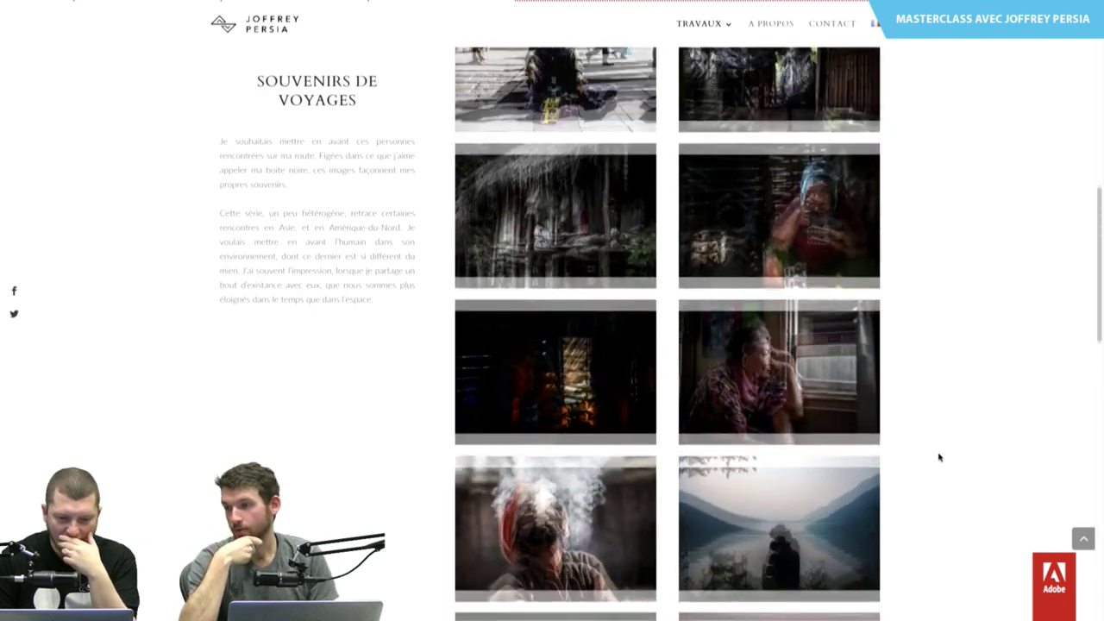
pyautogui.scroll(2, 939, 457)
pyautogui.scroll(2, 940, 457)
pyautogui.scroll(3, 939, 457)
pyautogui.scroll(2, 940, 457)
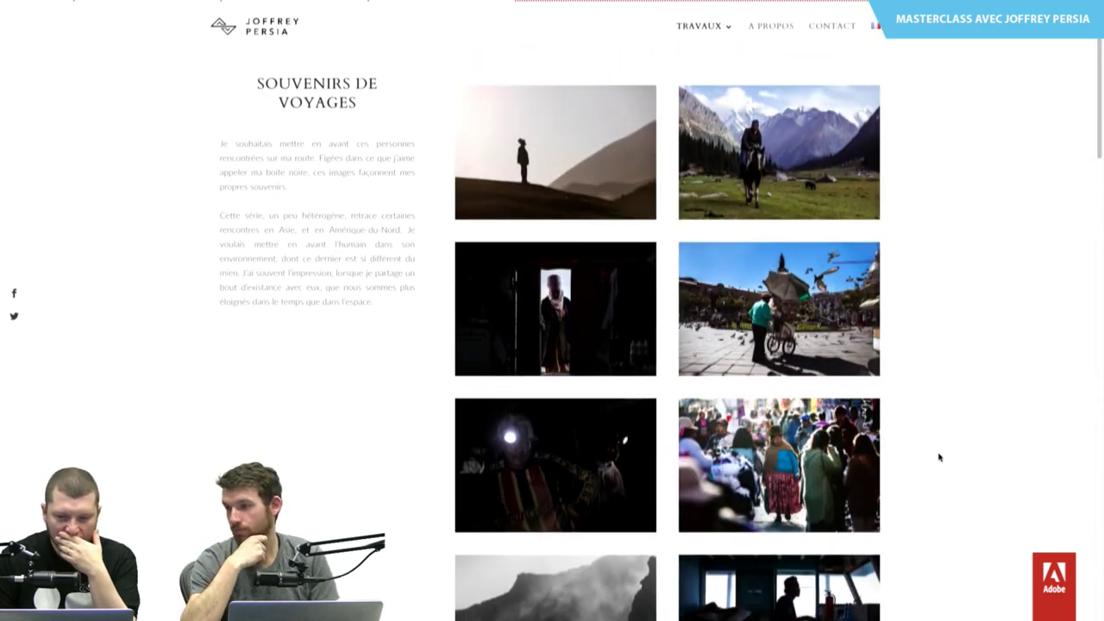
pyautogui.click(611, 180)
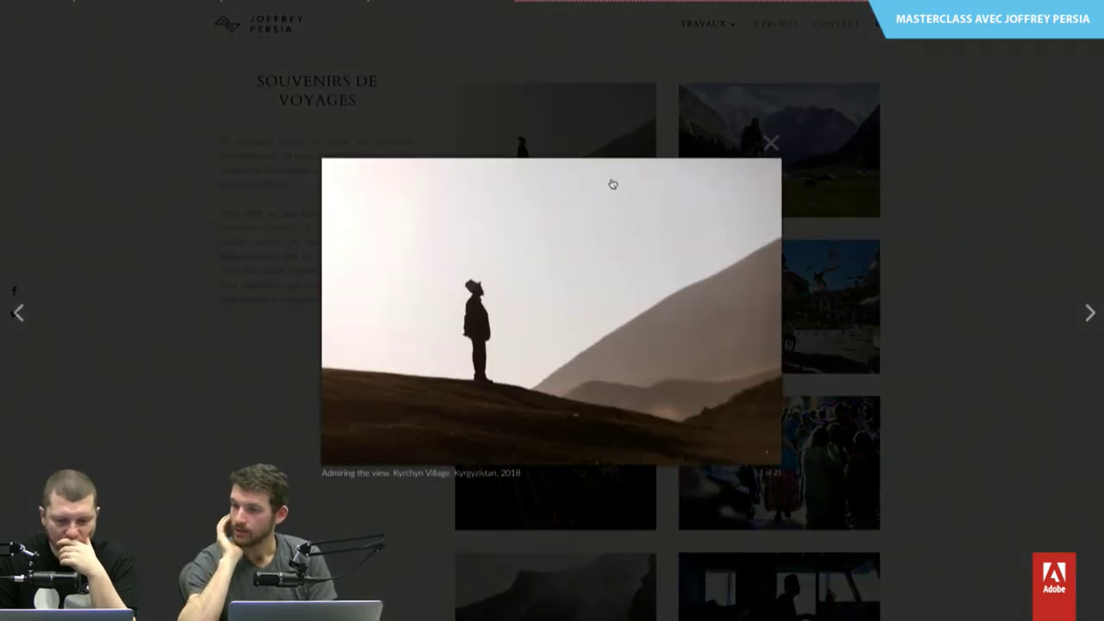
pyautogui.click(612, 184)
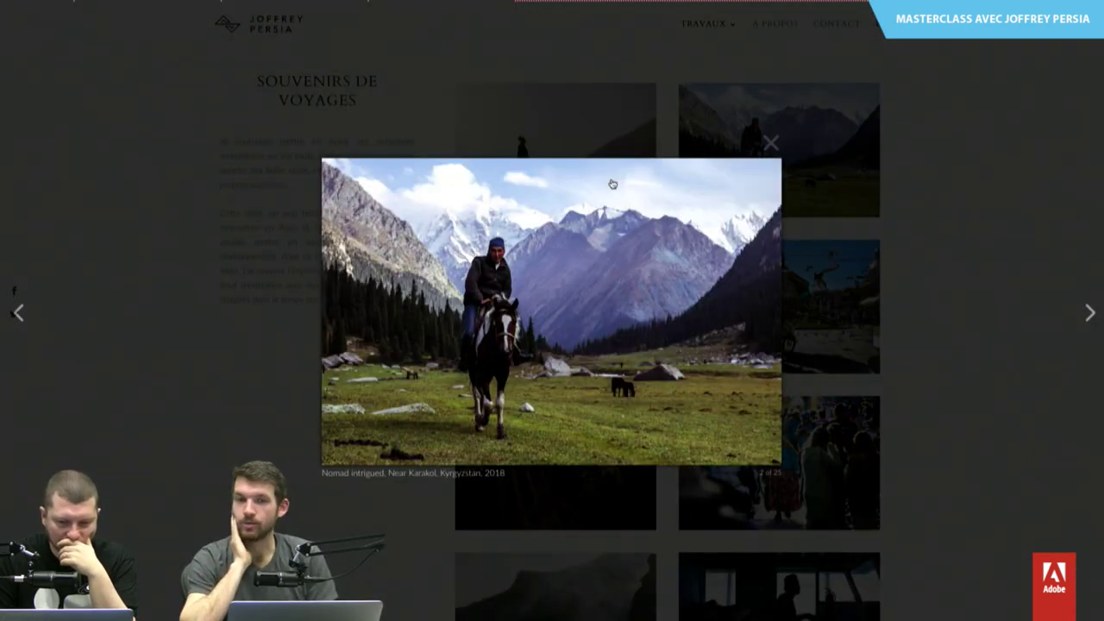
# - Advance past the woman in a doorway and La Paz pigeons to Two miners, Potosi (5 of 25)
pyautogui.click(612, 183)
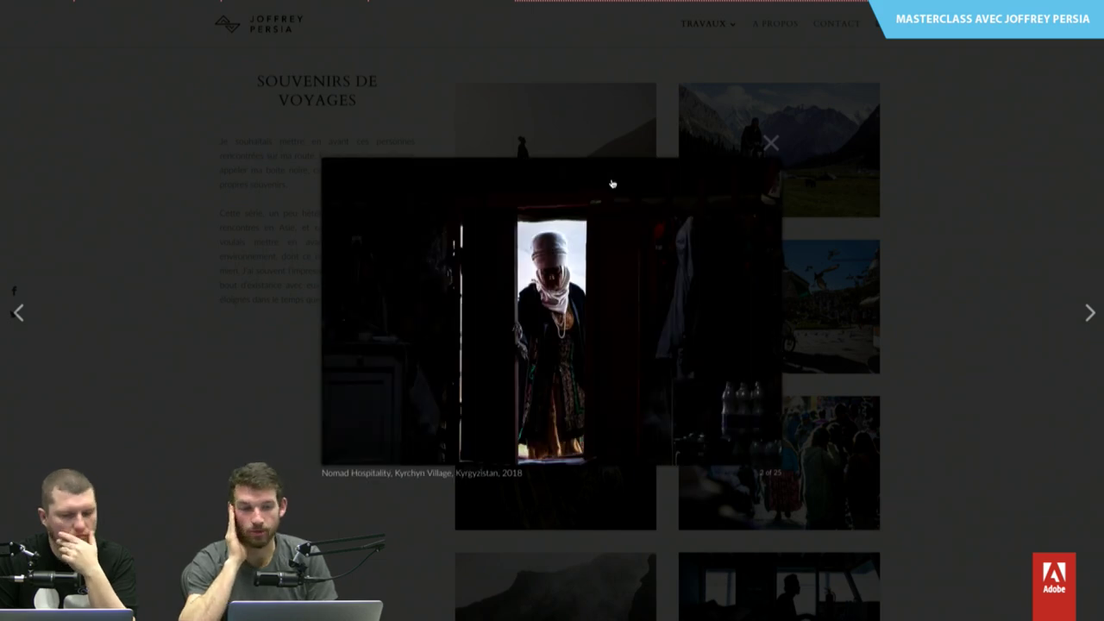
pyautogui.click(613, 183)
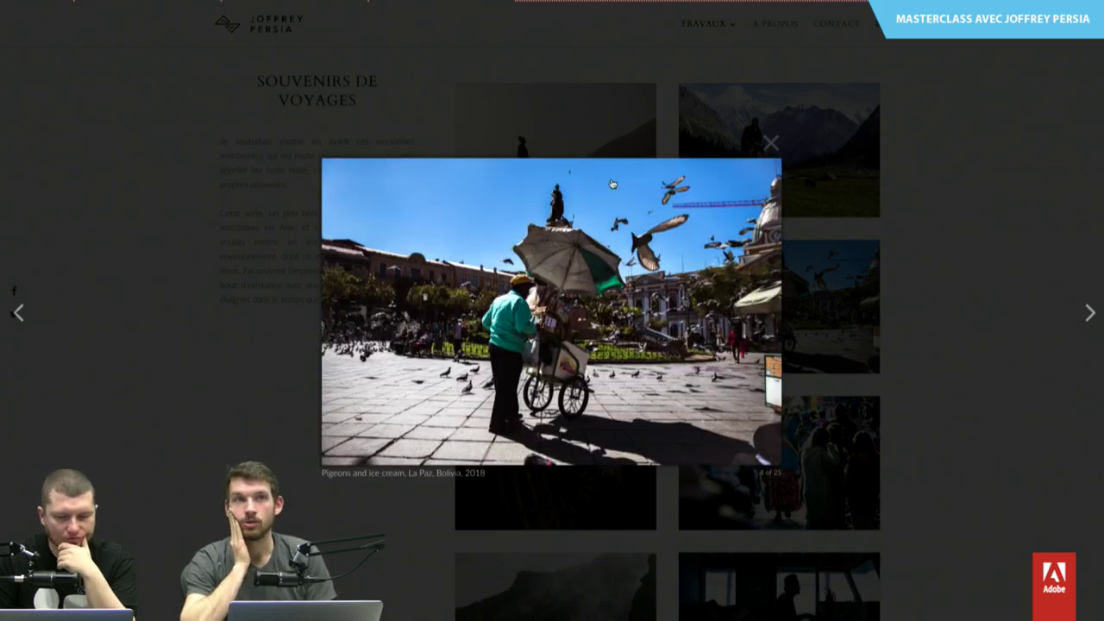
pyautogui.click(613, 184)
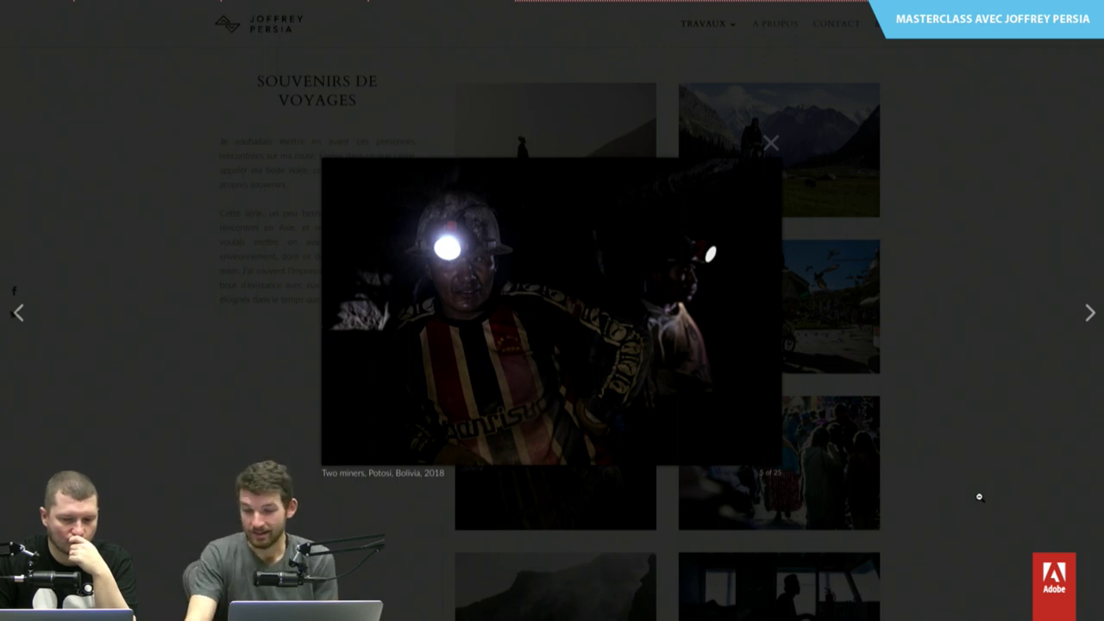
# - Step past the La Paz market and horse rider photos to Boat guys, Komodo Island (8 of 25)
pyautogui.press('Right')
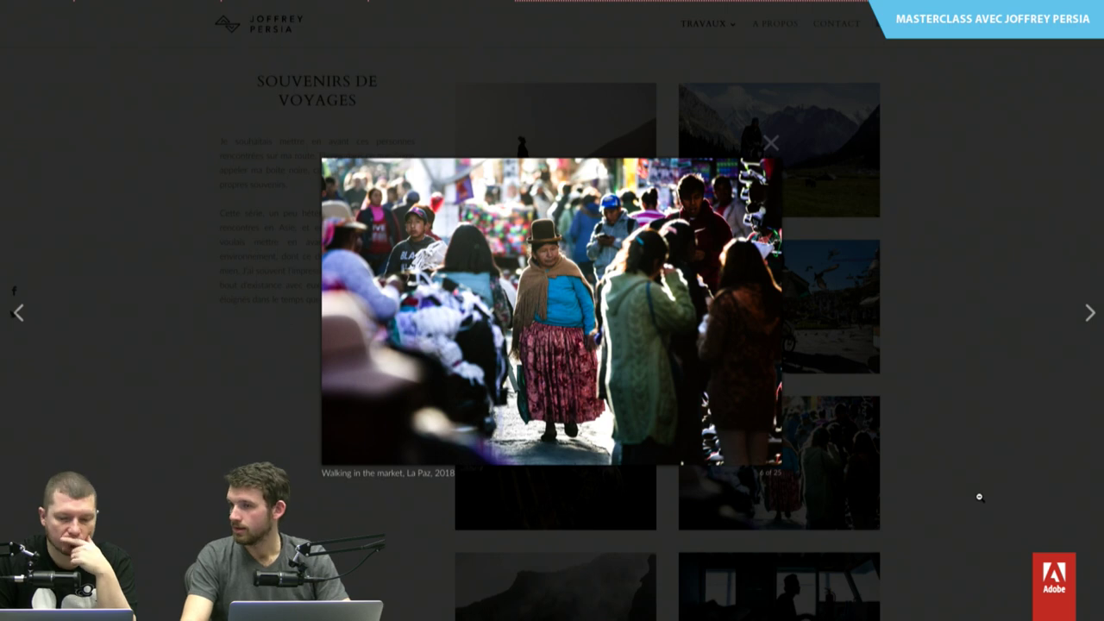
pyautogui.press('Left')
pyautogui.press('Right')
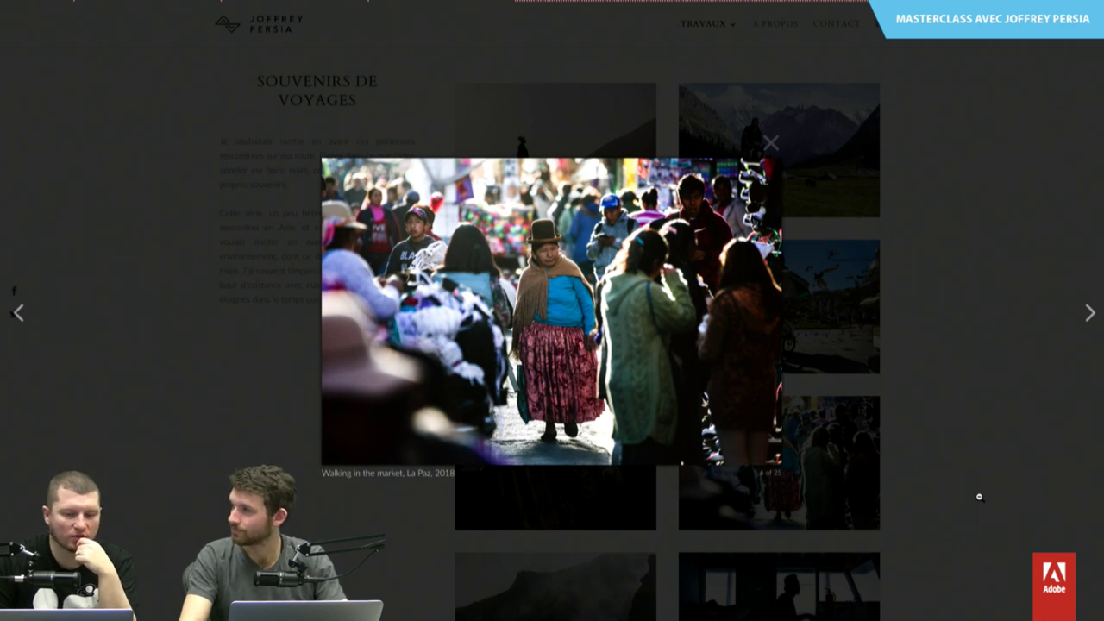
pyautogui.press('Right')
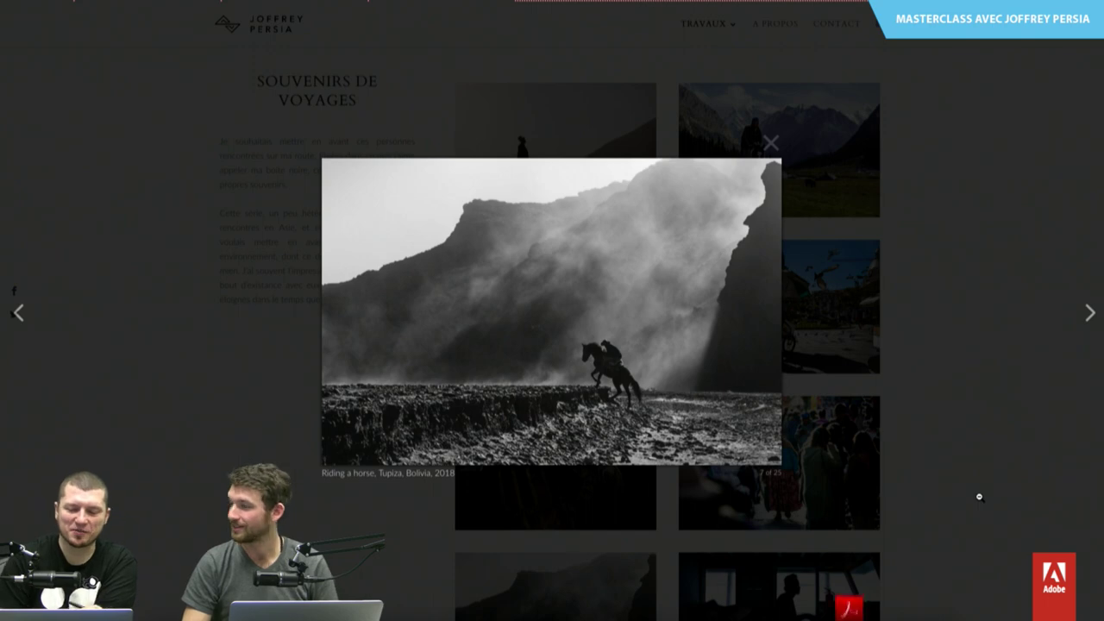
pyautogui.press('Right')
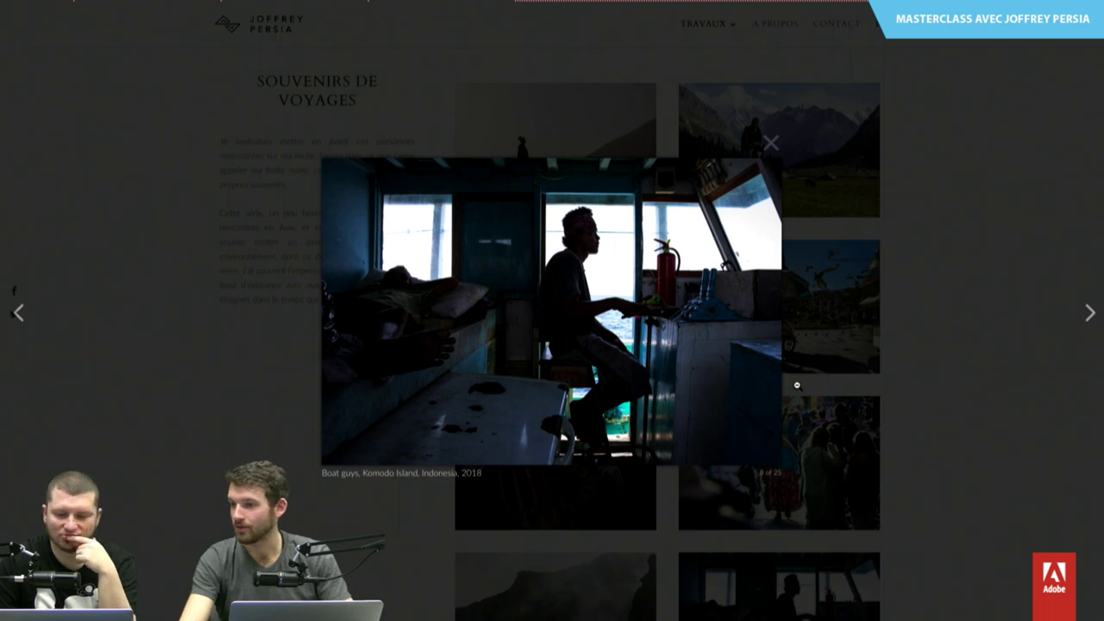
# - Zoom into the Boat guys photo and back out, then advance to Shoe cleaner, La Paz (9 of 25)
pyautogui.press('Right')
pyautogui.press('Left')
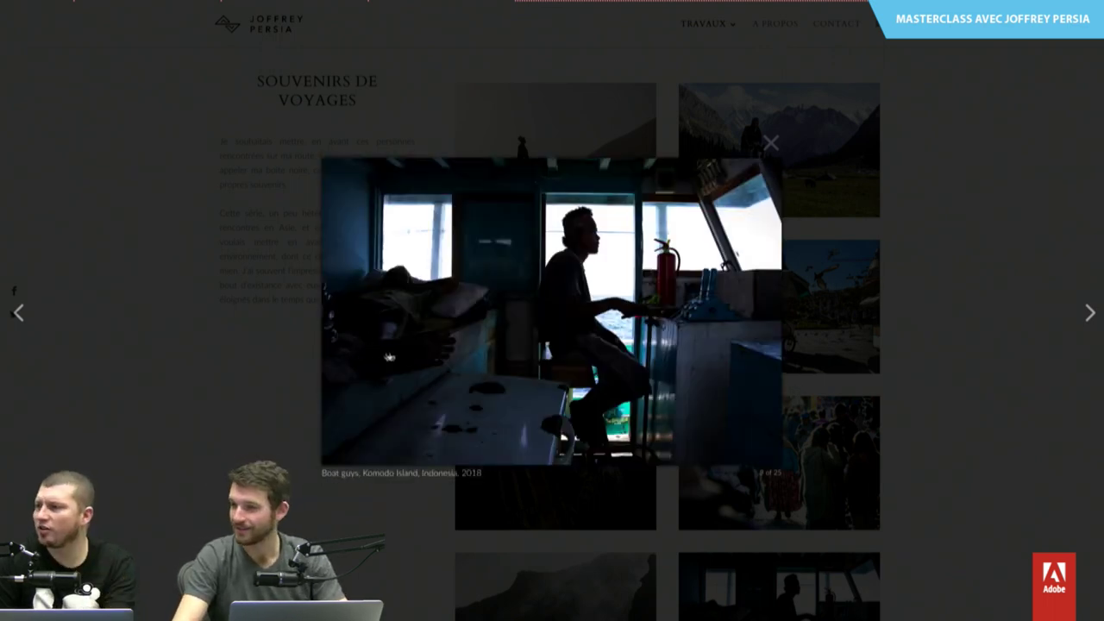
pyautogui.click(286, 383)
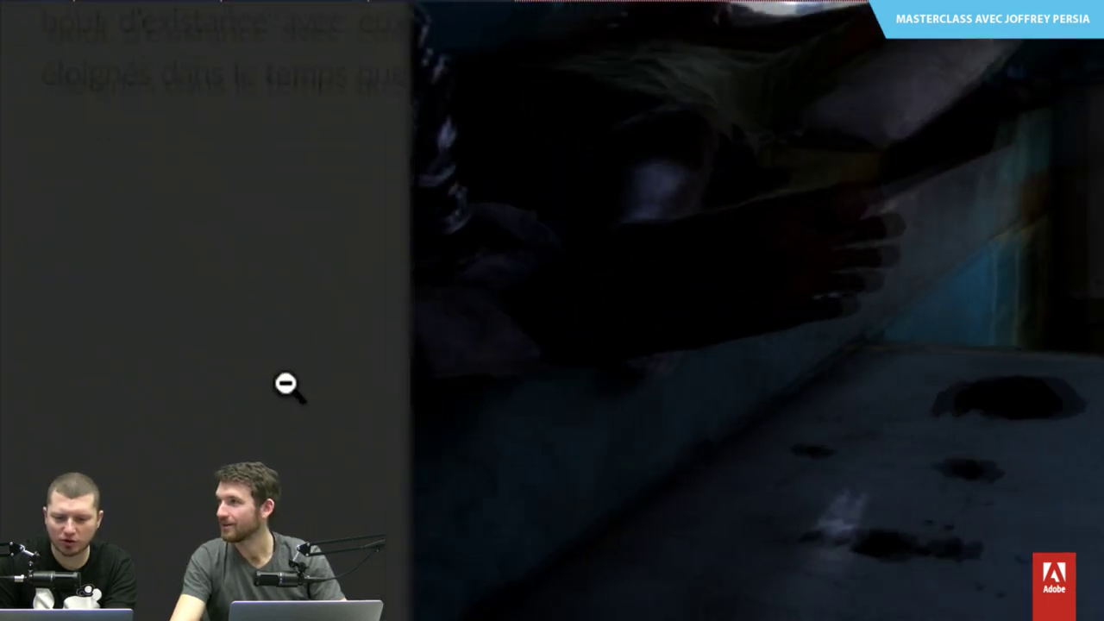
pyautogui.click(479, 299)
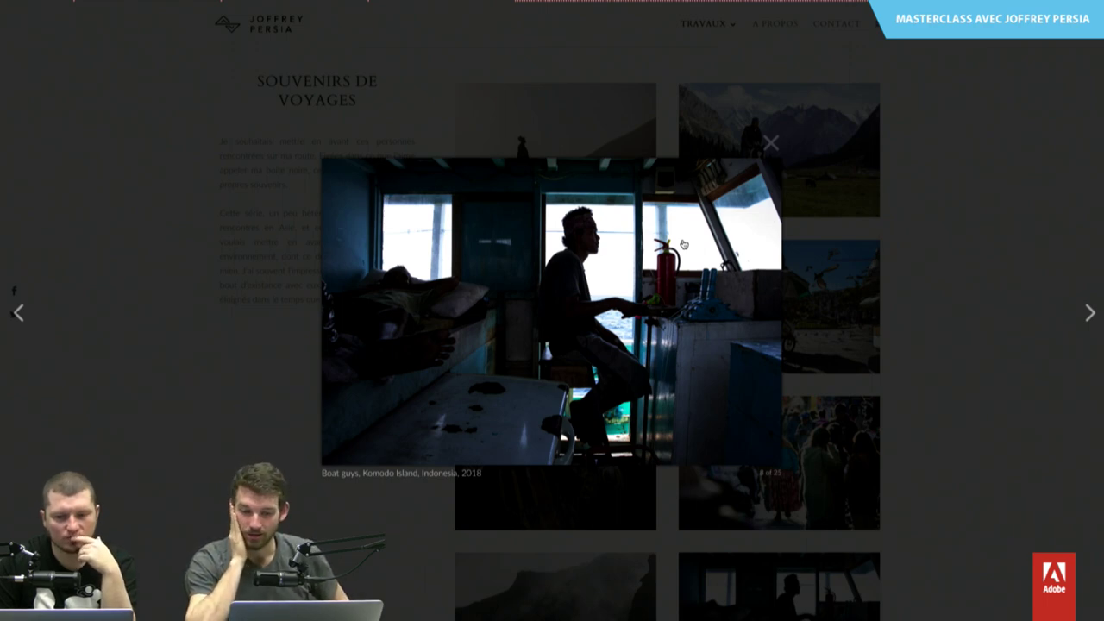
pyautogui.click(683, 245)
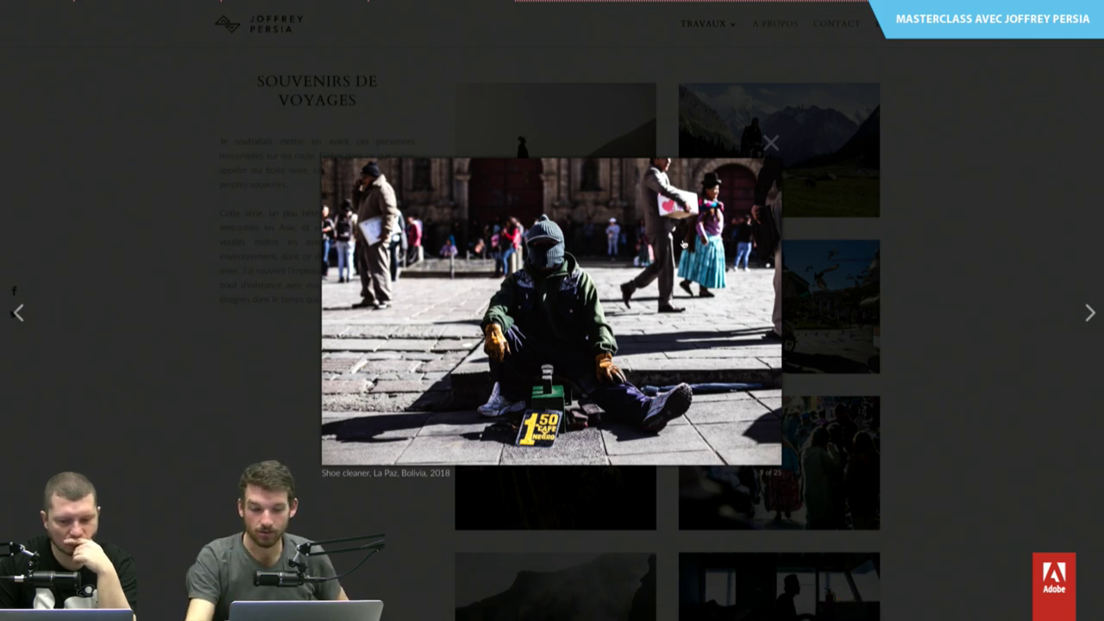
# - Advance through the village, hut, cooking fire, train, smoking man and lake photos to 17 of 25
pyautogui.press('Right')
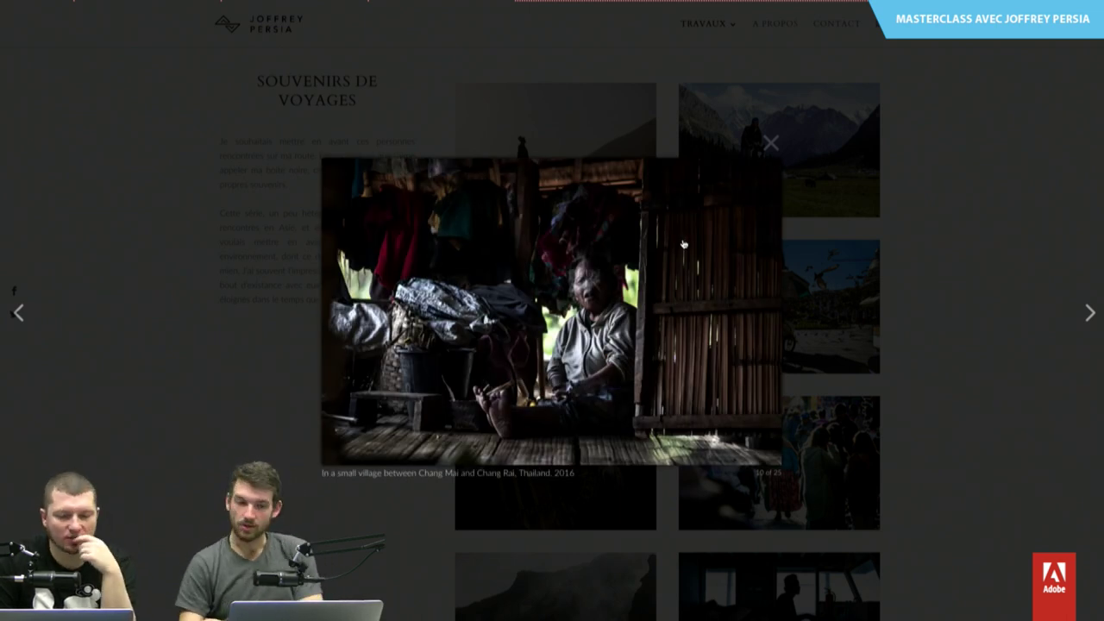
pyautogui.press('Right')
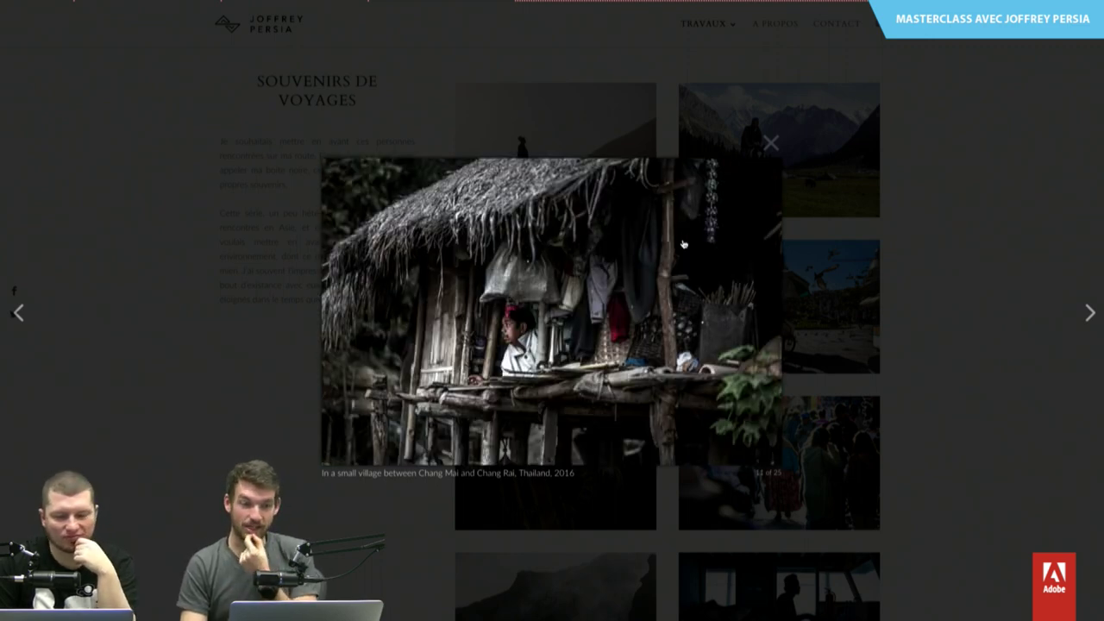
pyautogui.press('Right')
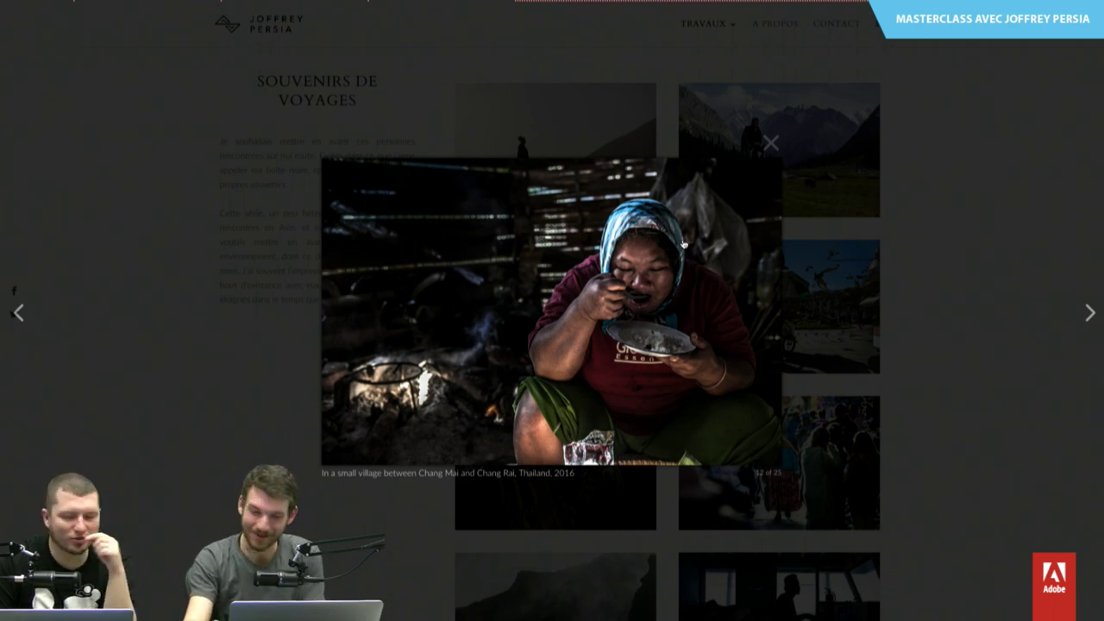
pyautogui.click(684, 245)
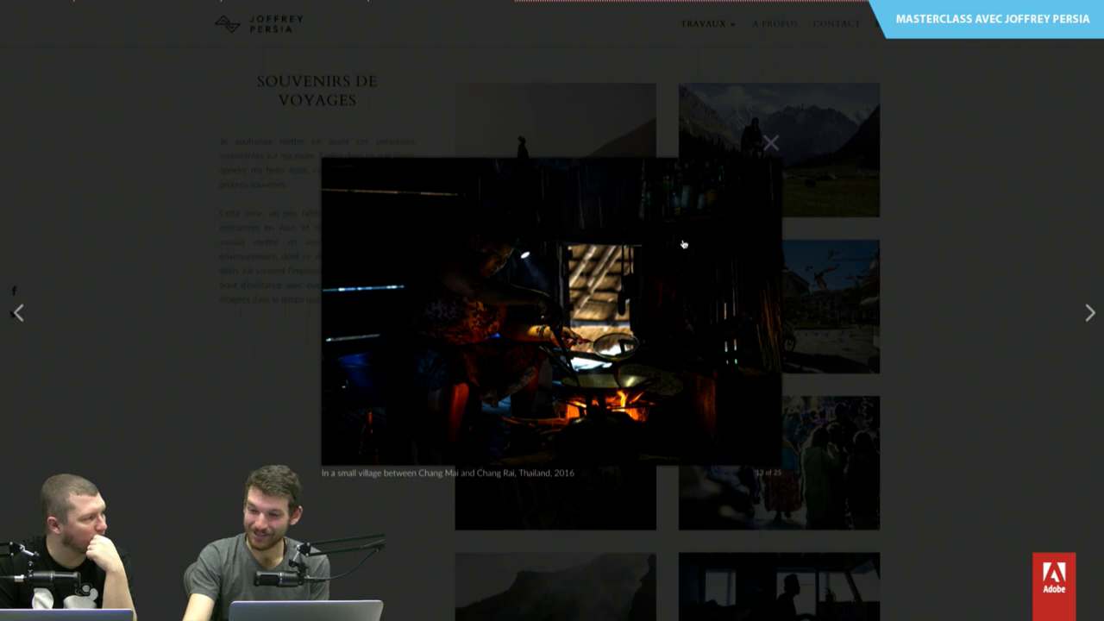
pyautogui.press('Right')
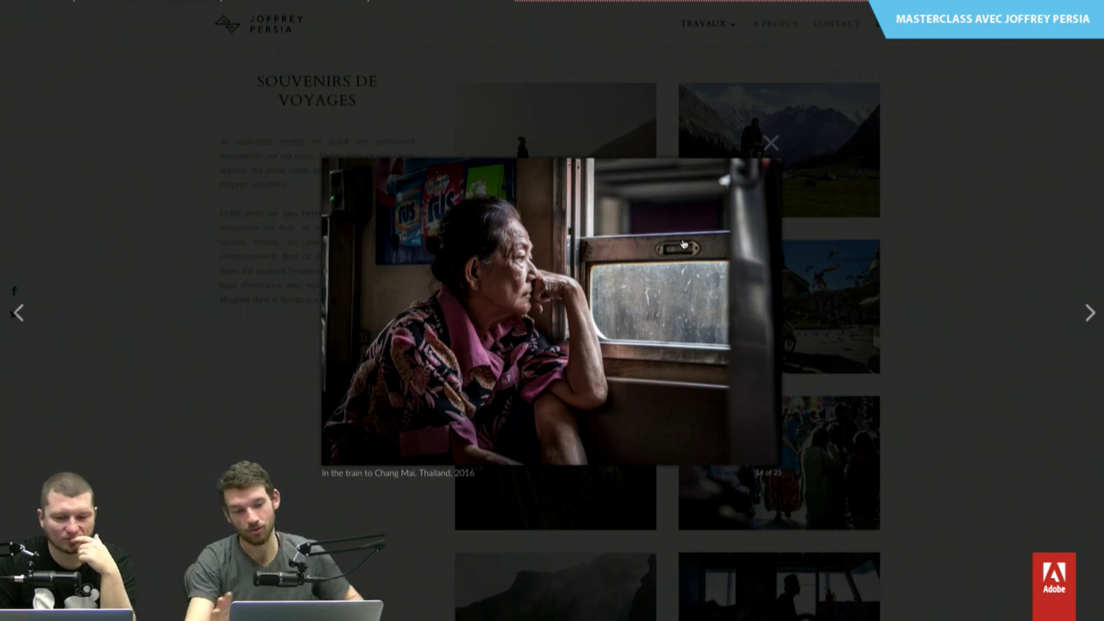
pyautogui.press('Right')
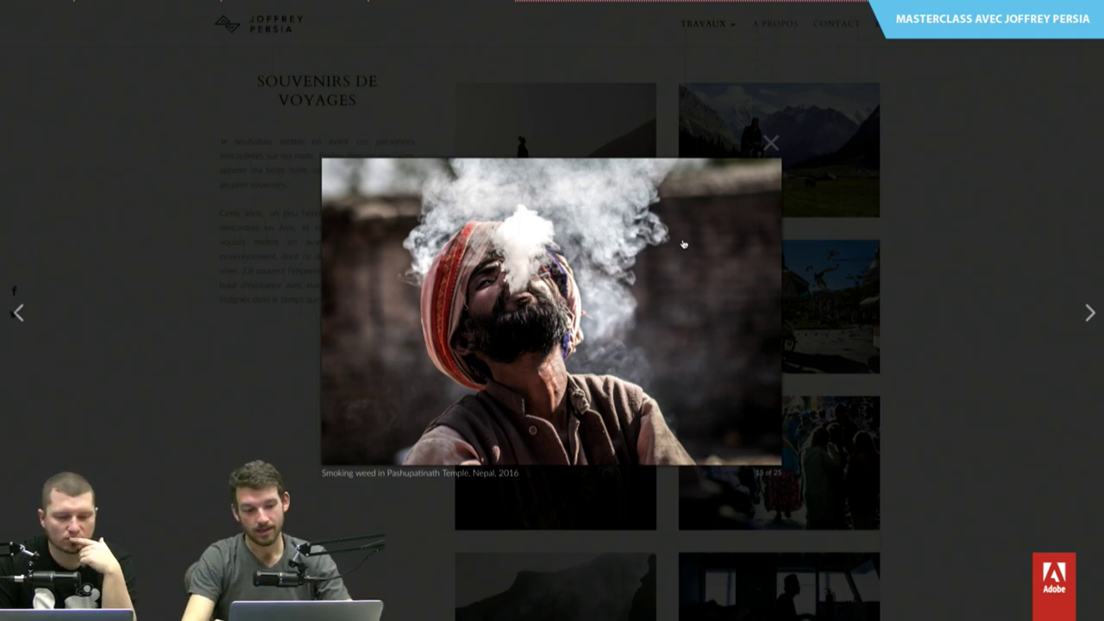
pyautogui.click(683, 244)
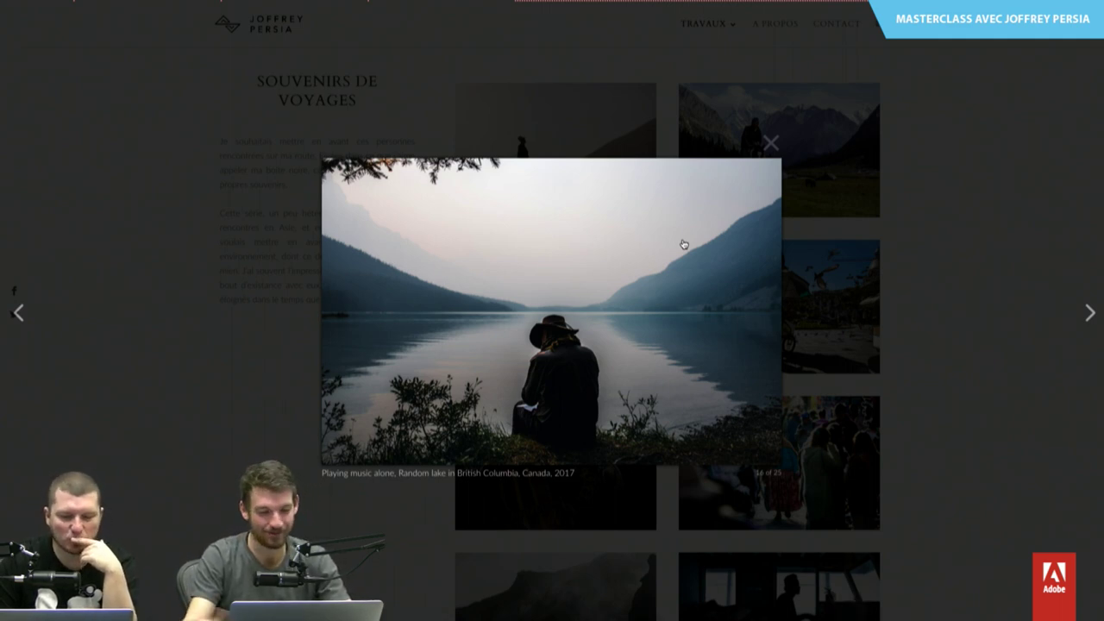
pyautogui.click(683, 244)
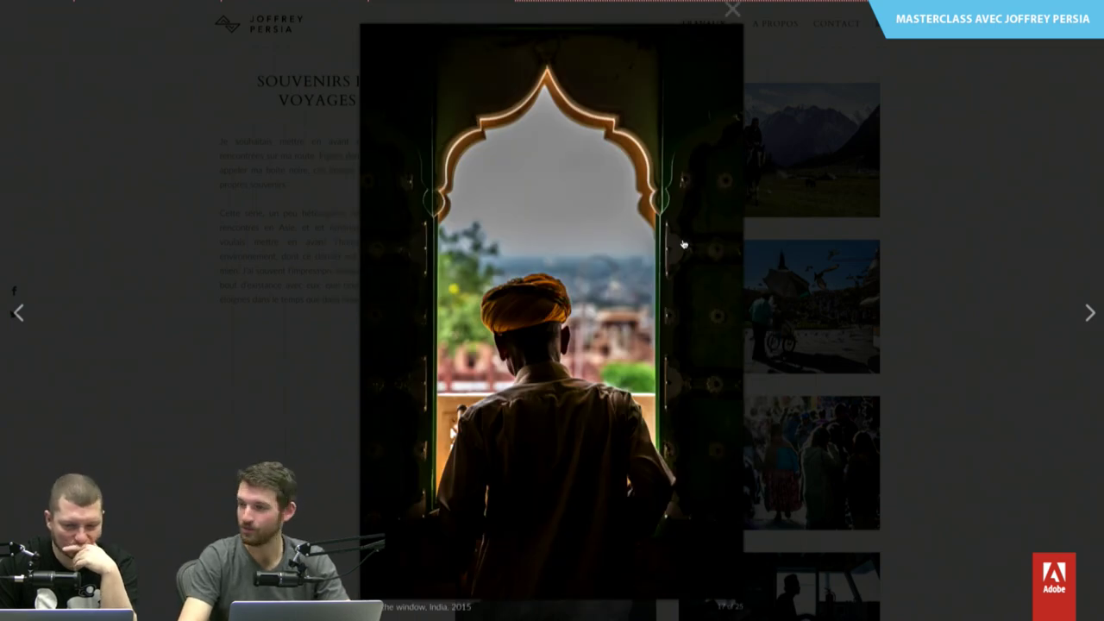
# - Page past the Indian shop, bus, Kathmandu porter and Jodhpur photos to Mysterious man (25 of 25)
pyautogui.click(683, 244)
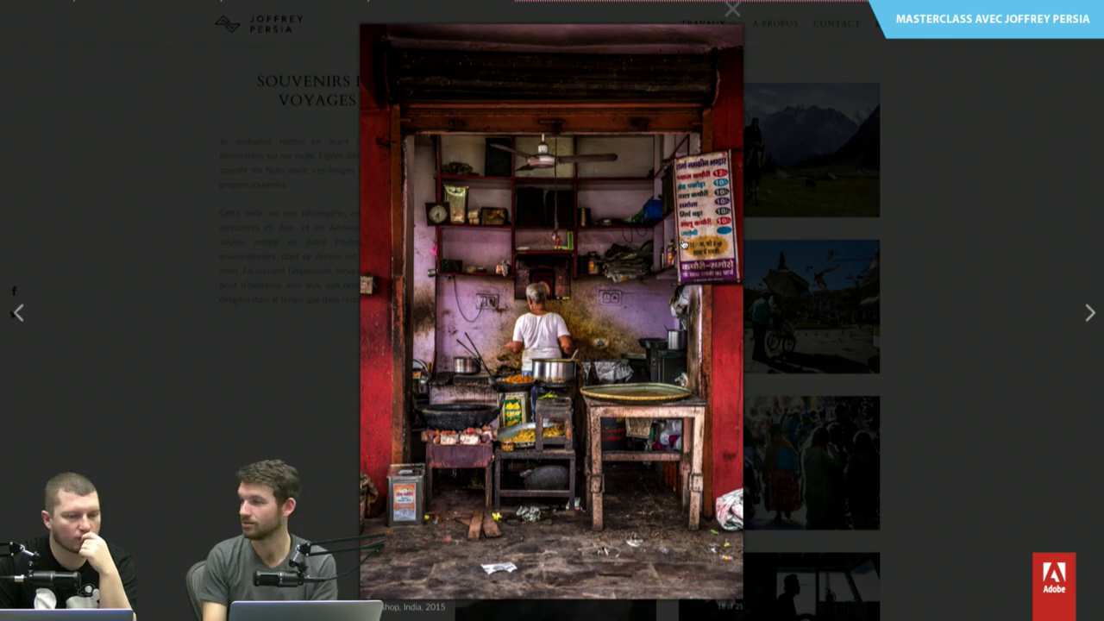
pyautogui.press('Left')
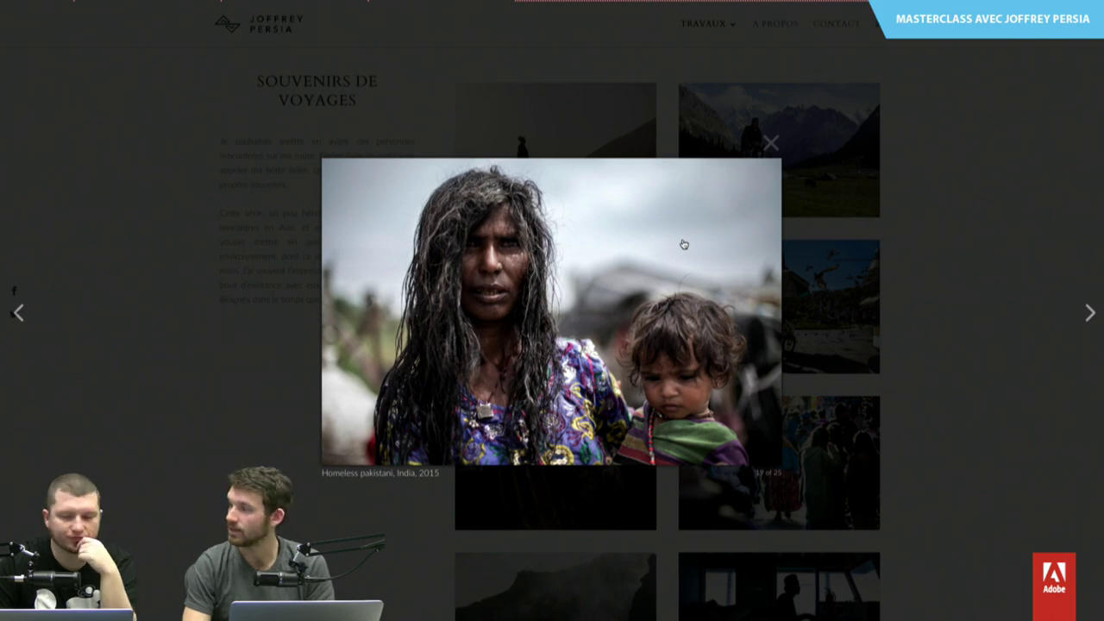
pyautogui.click(683, 244)
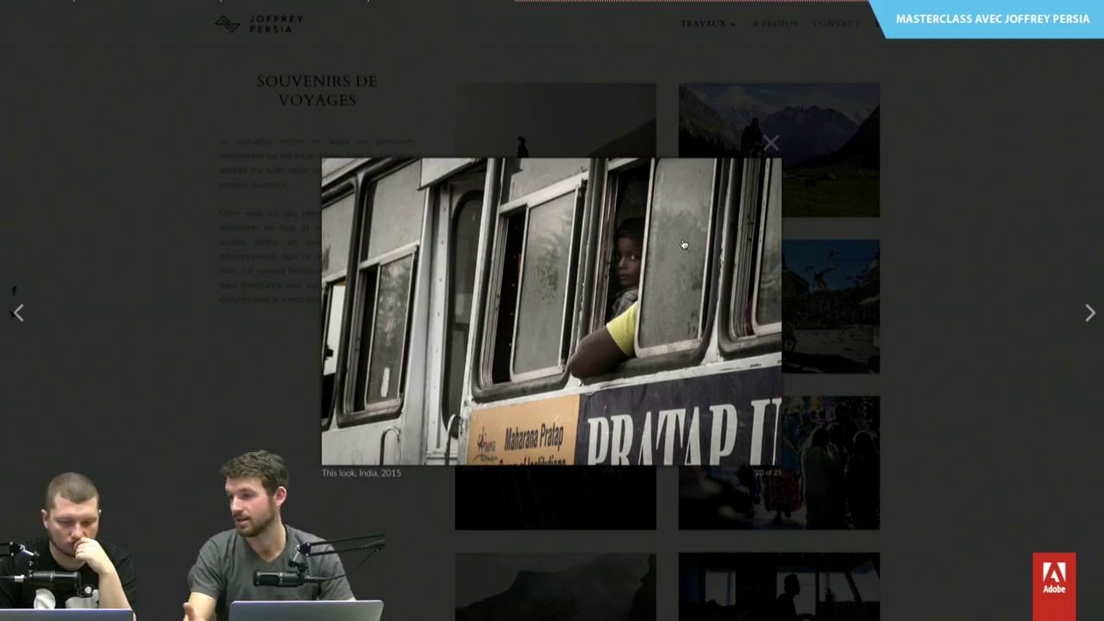
pyautogui.click(683, 244)
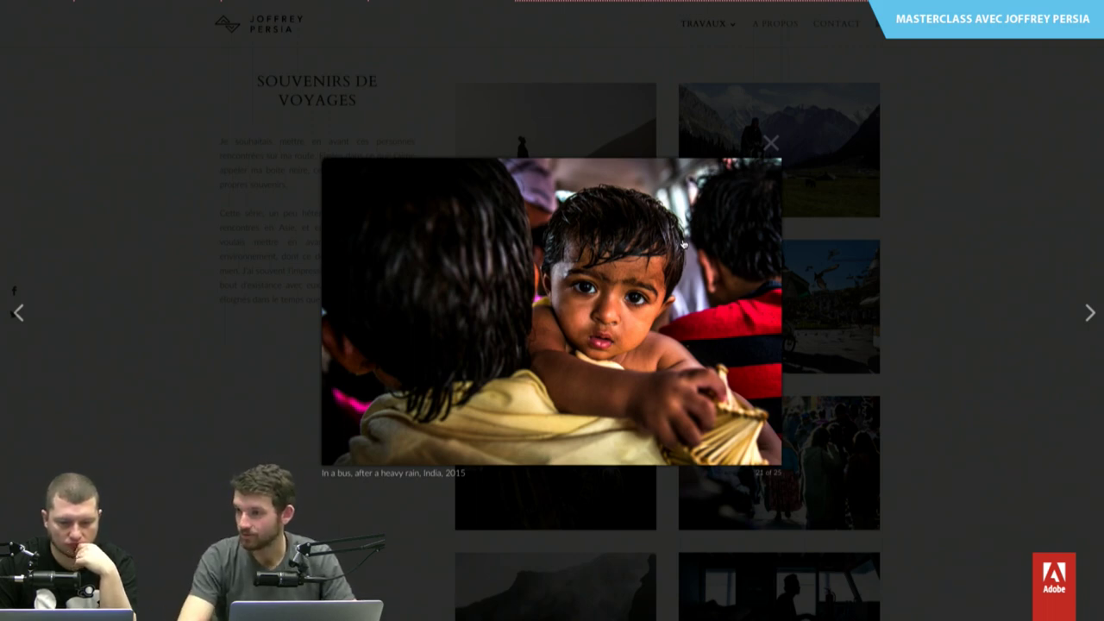
pyautogui.click(683, 244)
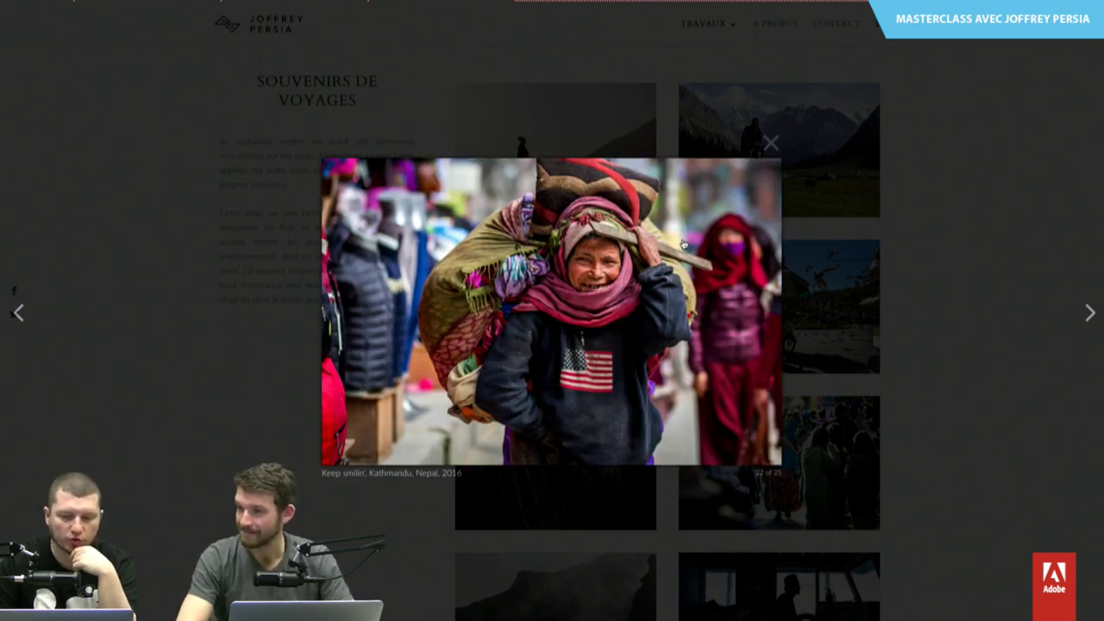
pyautogui.click(684, 244)
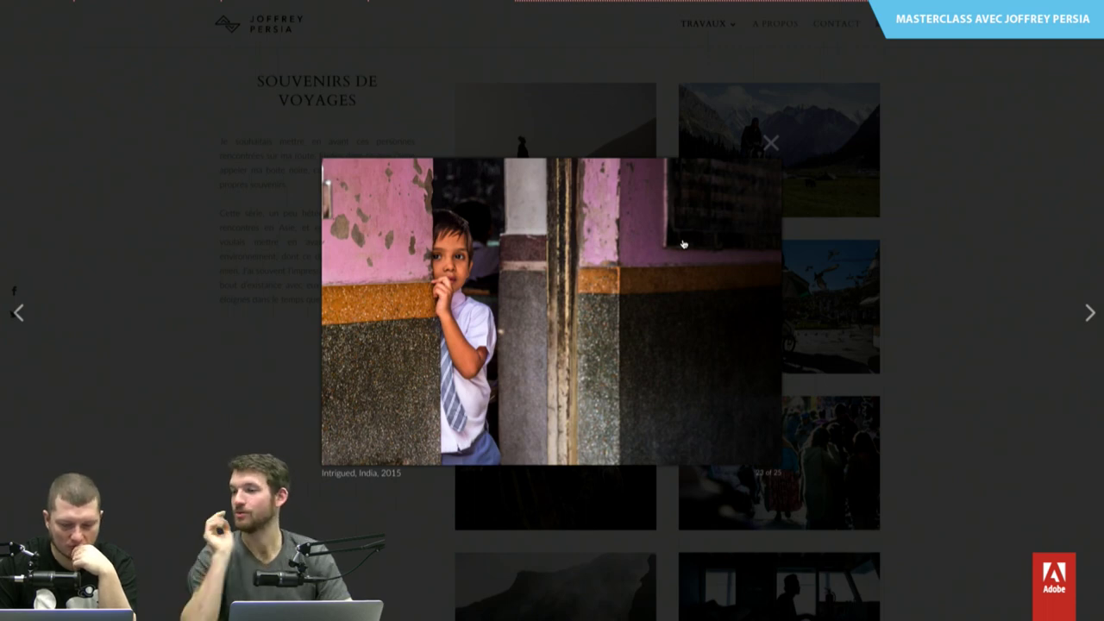
pyautogui.click(683, 244)
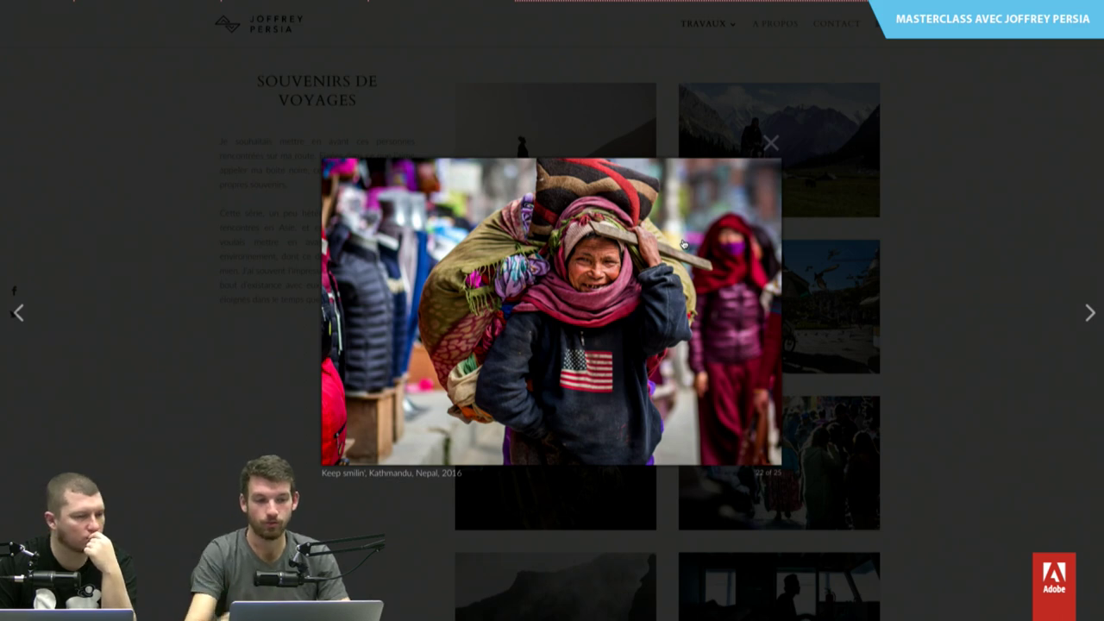
pyautogui.click(683, 244)
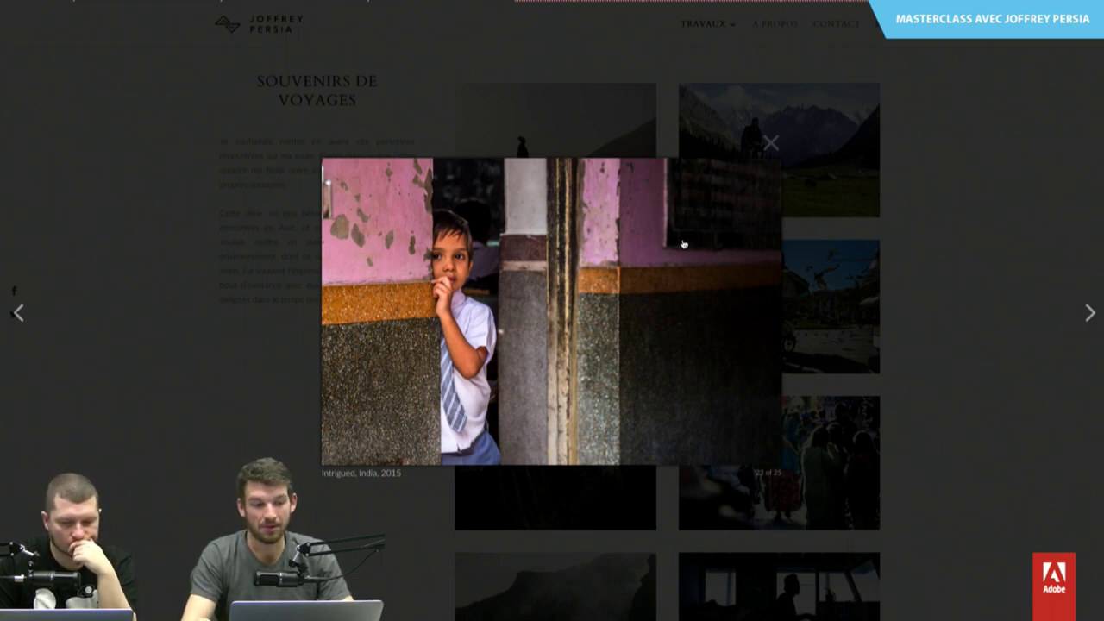
pyautogui.click(683, 244)
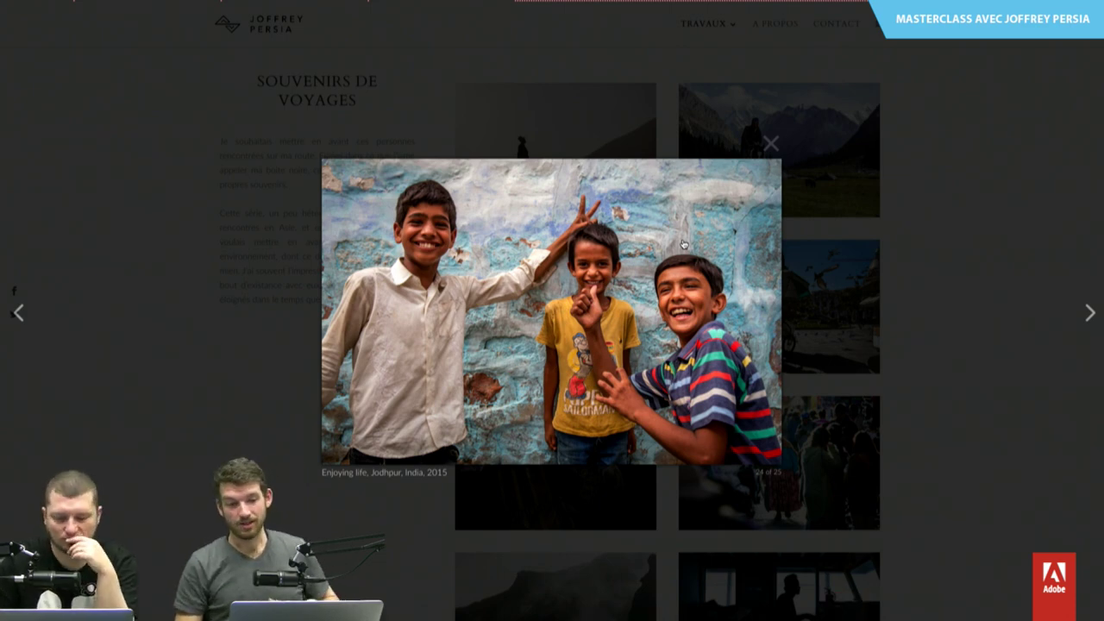
pyautogui.click(683, 244)
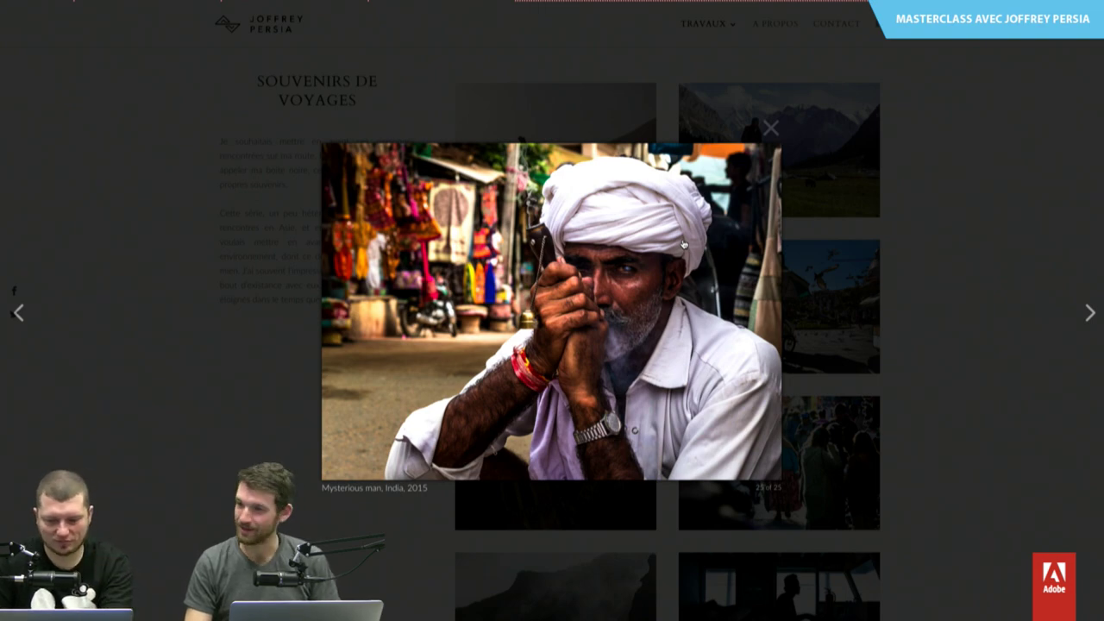
# - Close the photo viewer and scroll the Souvenirs de Voyages grid down to its final photos
pyautogui.press('Escape')
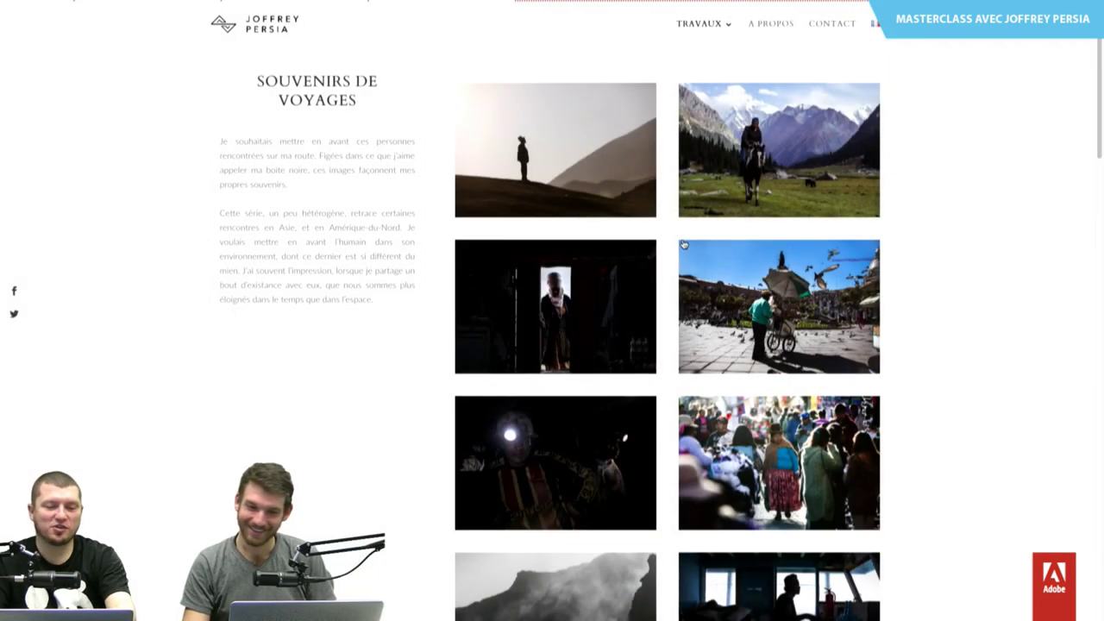
pyautogui.scroll(-1, 684, 245)
pyautogui.scroll(-5, 683, 245)
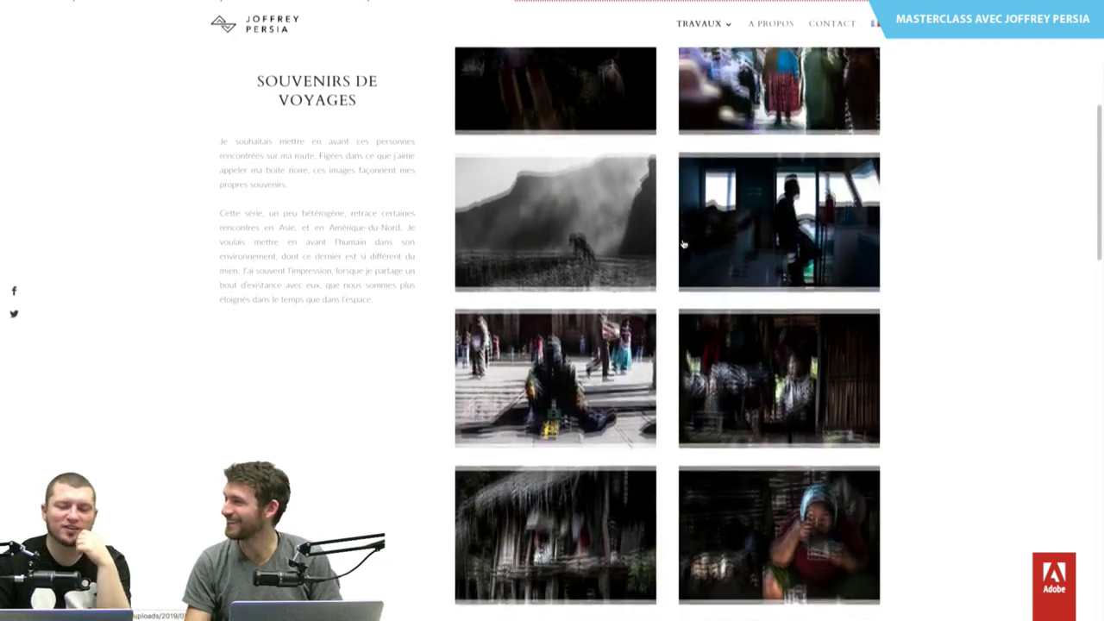
pyautogui.scroll(-5, 683, 245)
pyautogui.scroll(-2, 682, 244)
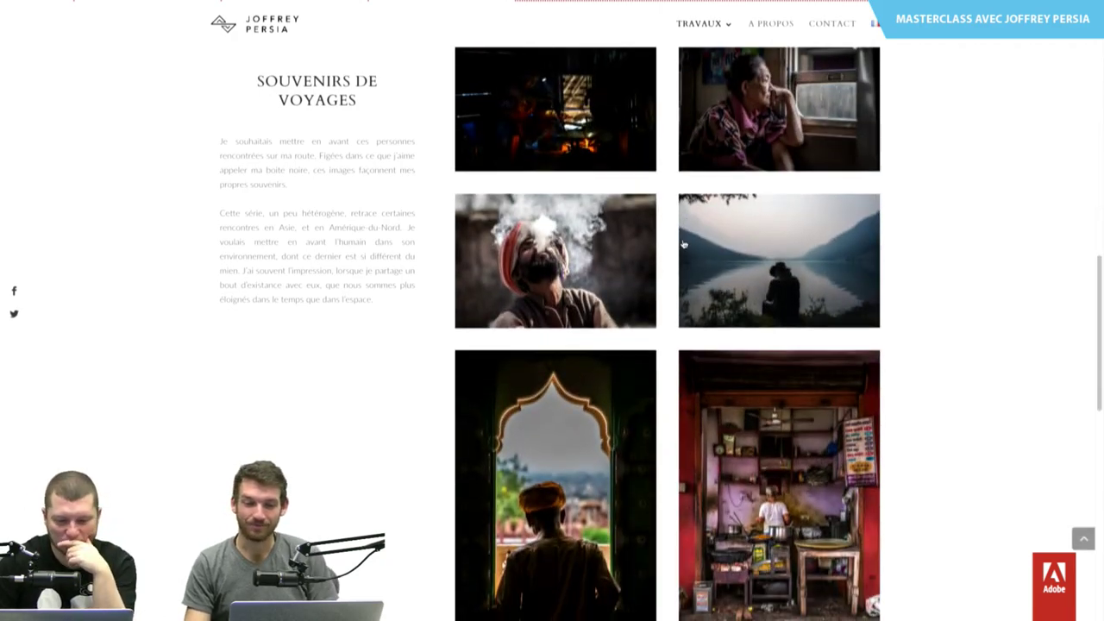
pyautogui.scroll(-2, 863, 276)
pyautogui.scroll(-5, 931, 295)
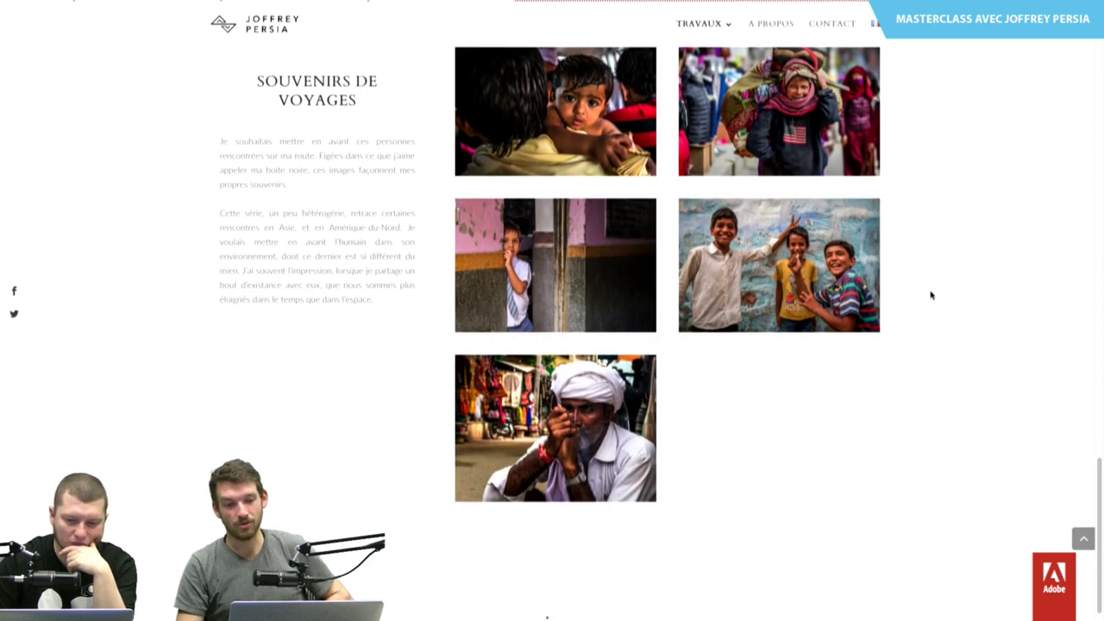
# - Scroll partway back up the gallery grid beside the travel text
pyautogui.scroll(2, 931, 295)
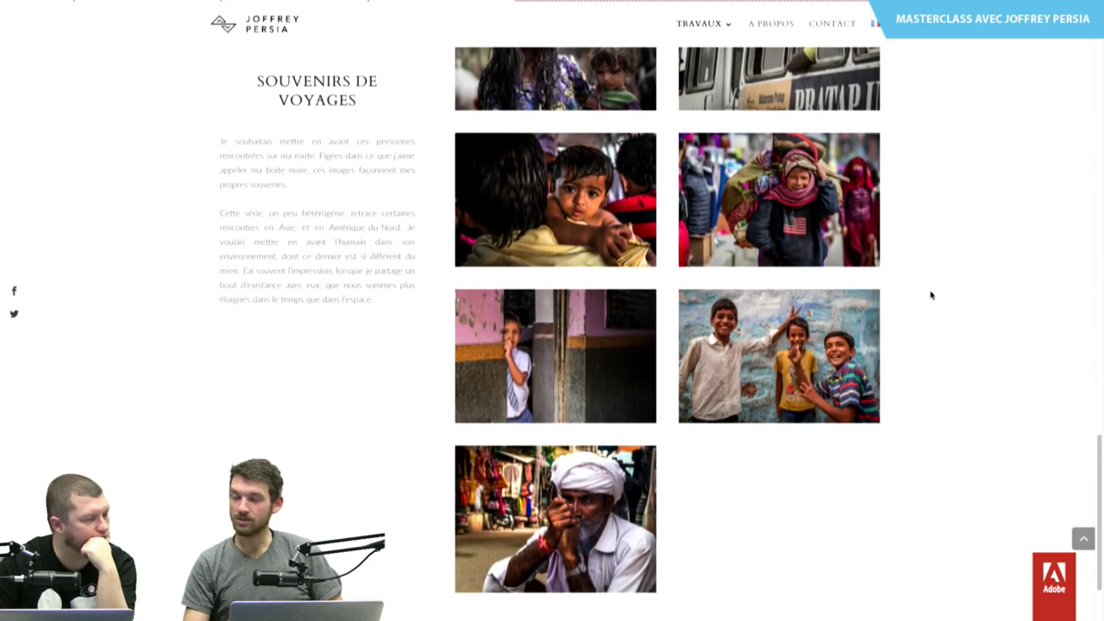
pyautogui.scroll(1, 931, 295)
pyautogui.scroll(1, 931, 295)
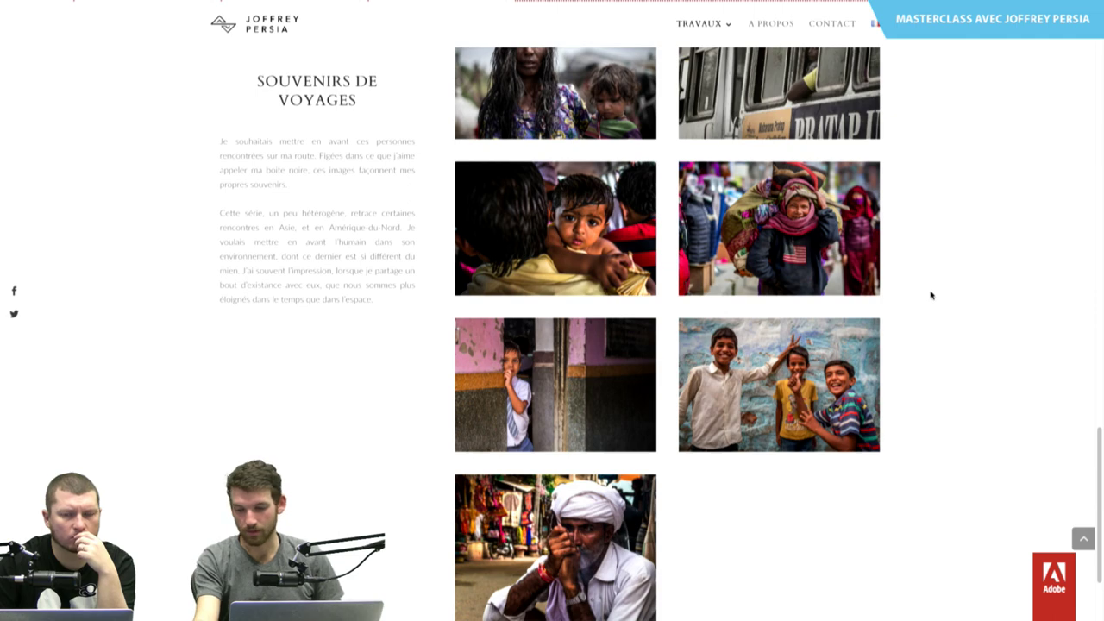
pyautogui.scroll(5, 931, 295)
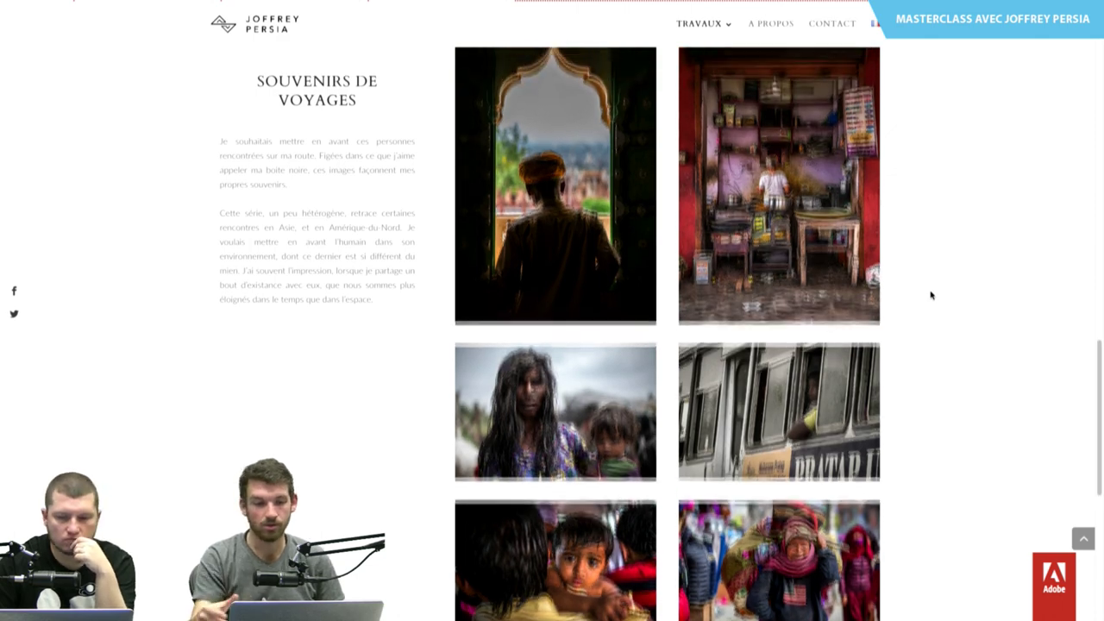
pyautogui.scroll(4, 931, 295)
pyautogui.scroll(3, 931, 295)
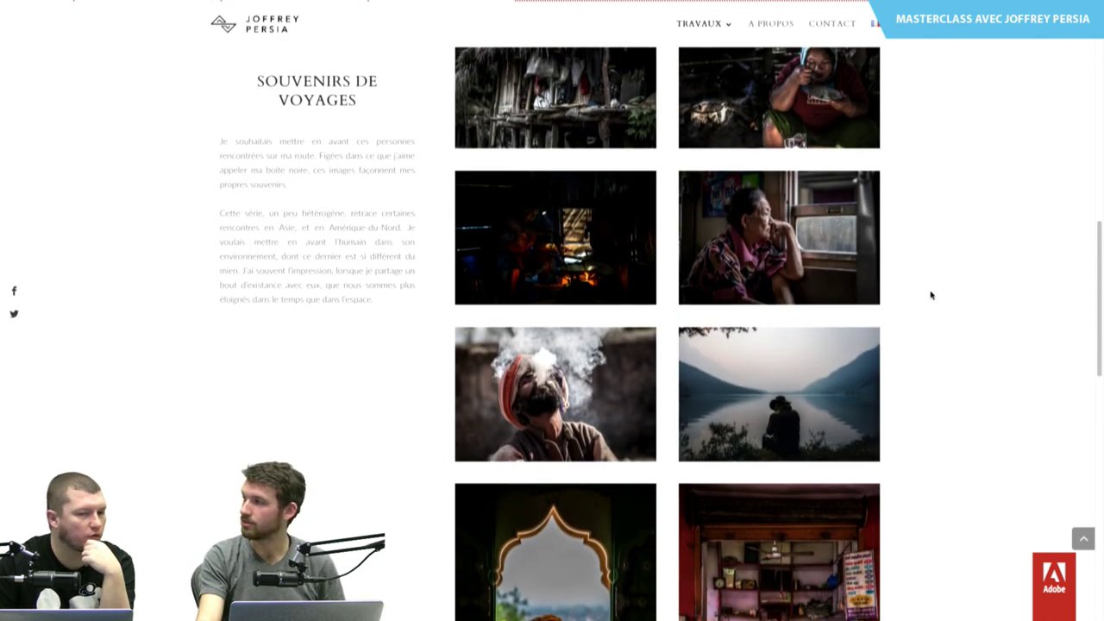
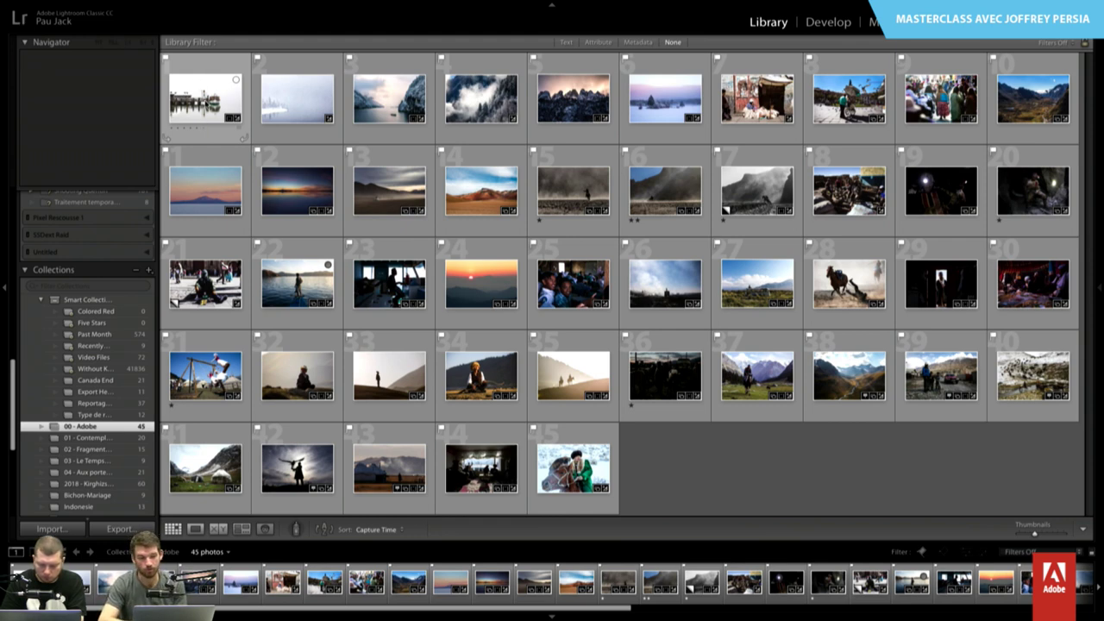
# - View the snowy pier-and-moored-boat photo from the 00 - Adobe collection full size in Loupe
pyautogui.doubleClick(211, 107)
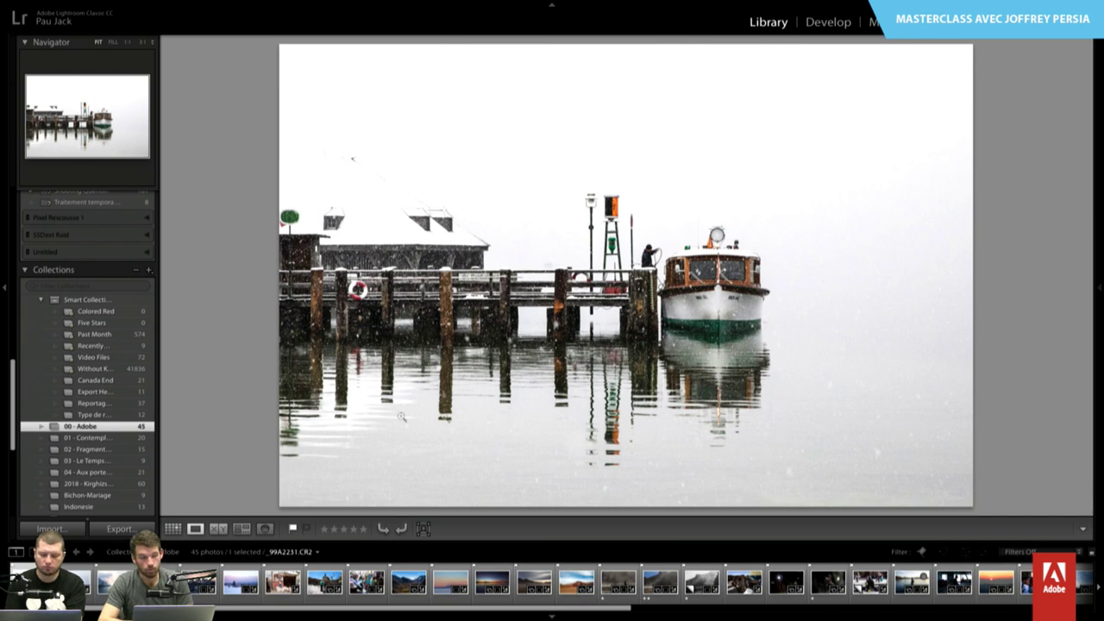
pyautogui.scroll(4, 65, 432)
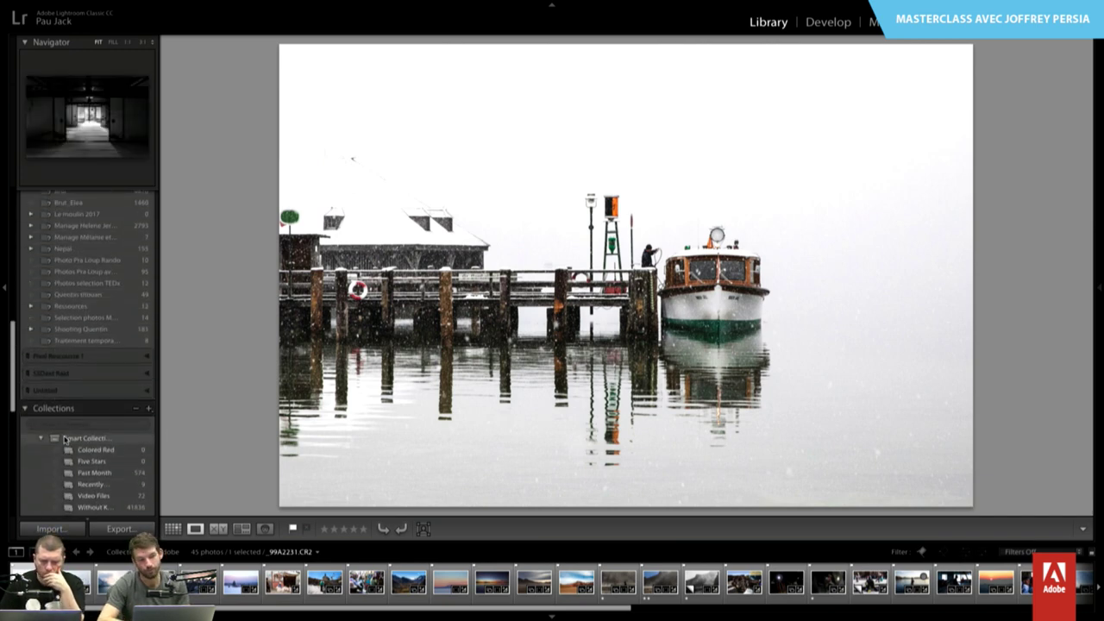
pyautogui.scroll(3, 90, 329)
pyautogui.scroll(3, 91, 329)
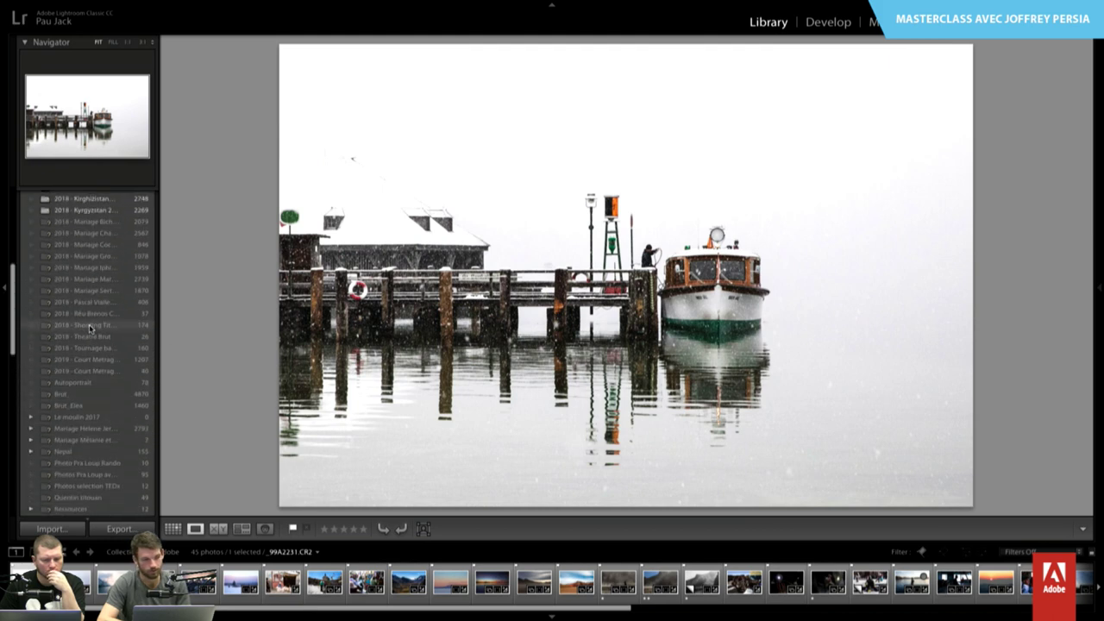
pyautogui.scroll(3, 90, 328)
pyautogui.scroll(3, 90, 329)
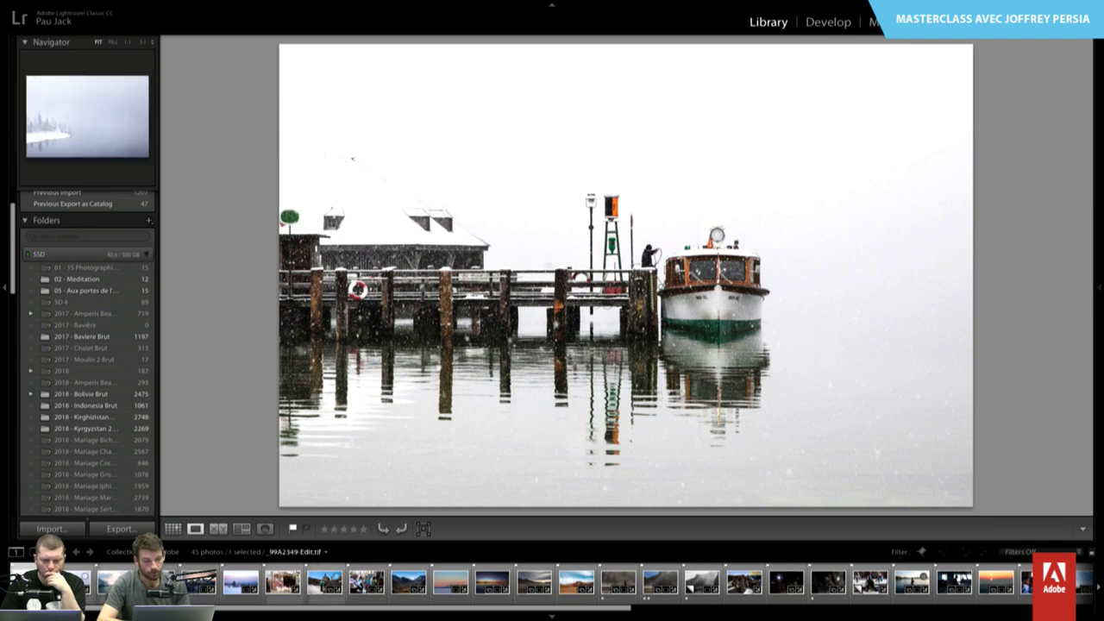
# - Show the 2017 - Baviere Brut folder with the filmstrip filtered to Flagged photos only
pyautogui.click(86, 337)
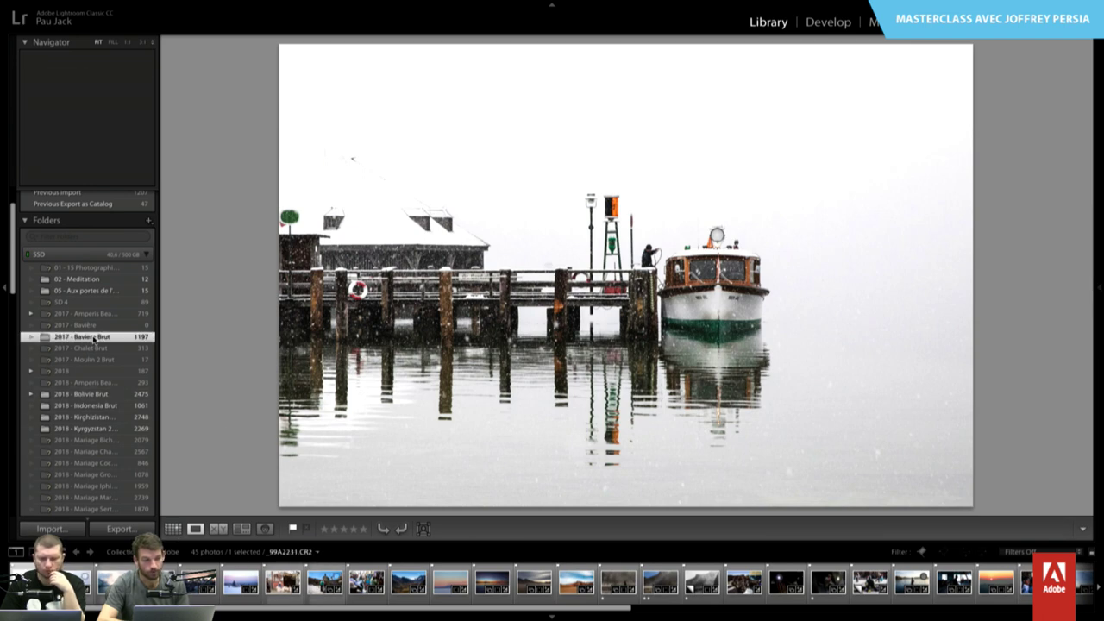
pyautogui.click(1035, 551)
pyautogui.click(983, 559)
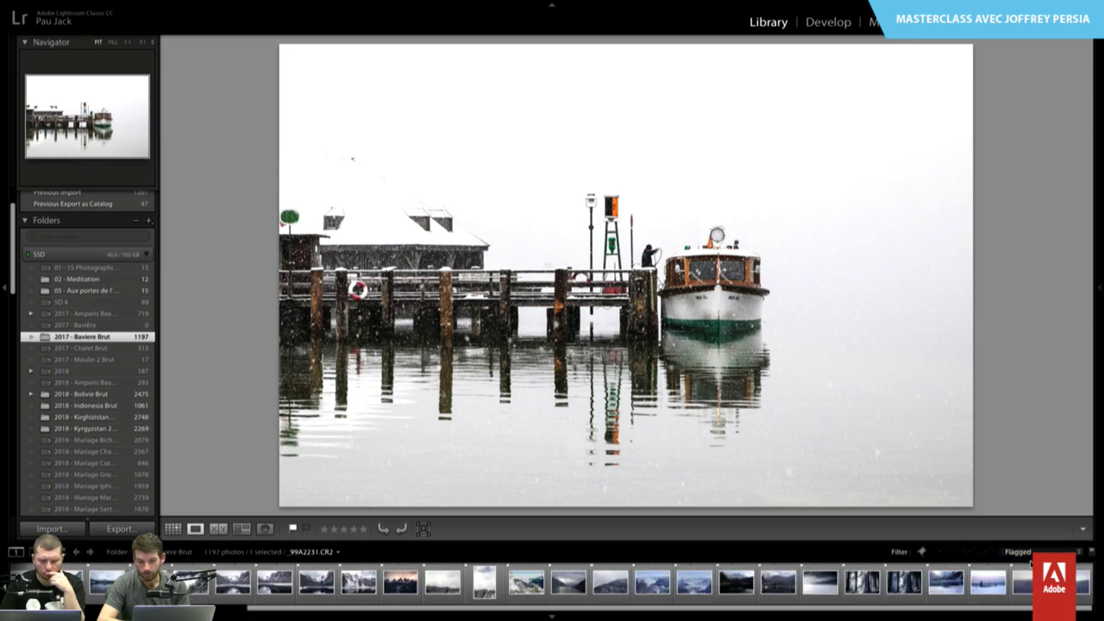
pyautogui.press('Left')
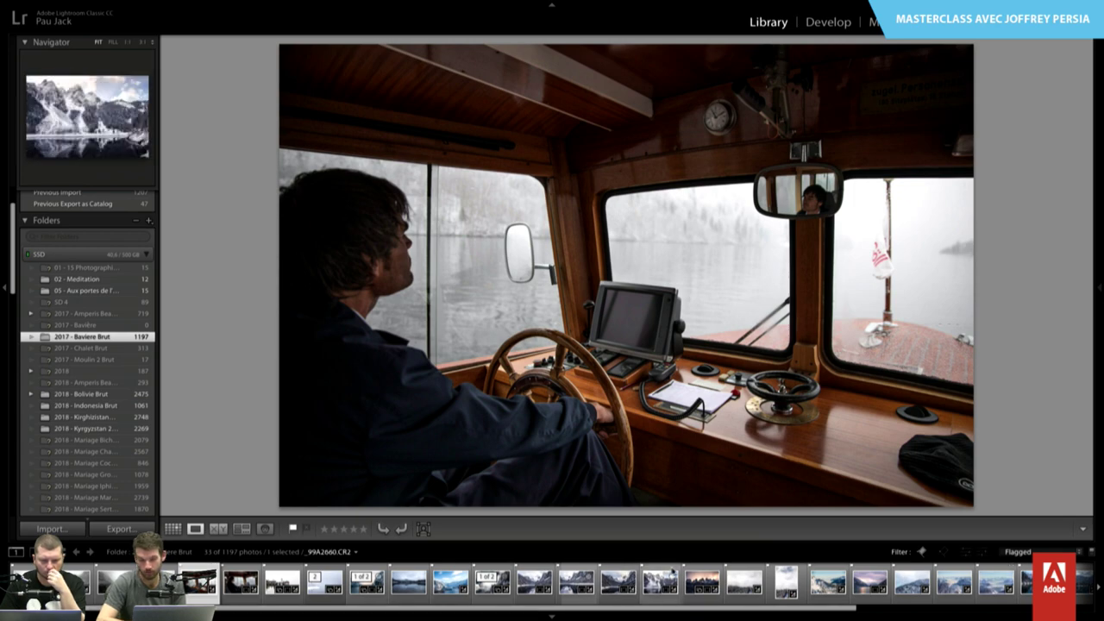
# - View the snowy jagged mountain ridge under a pink sky full size
pyautogui.click(702, 583)
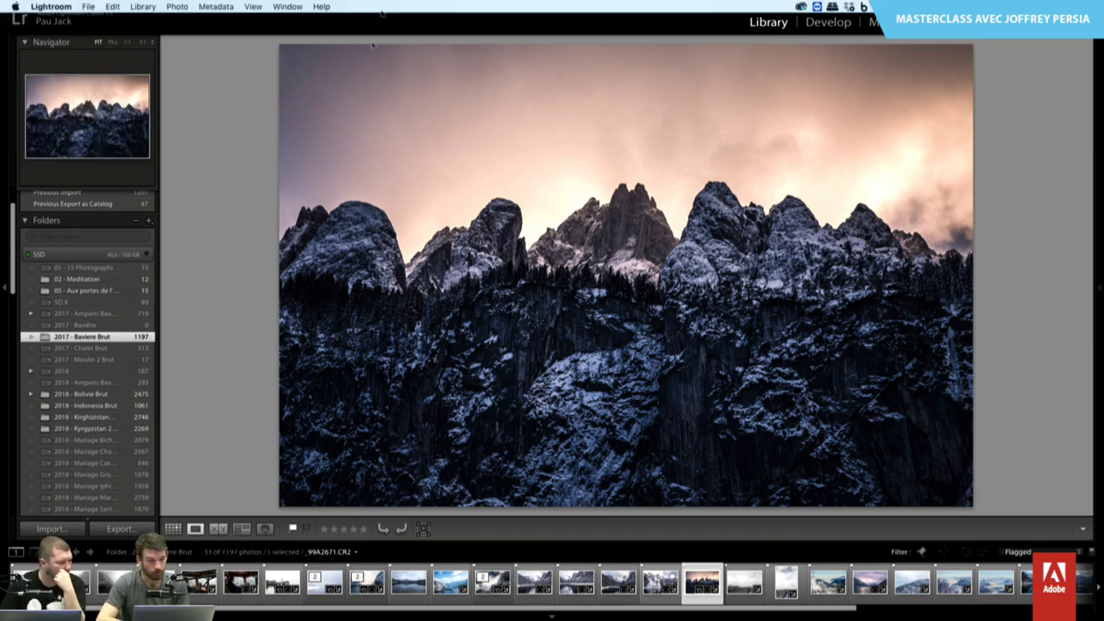
pyautogui.scroll(-5, 62, 381)
pyautogui.scroll(-5, 61, 381)
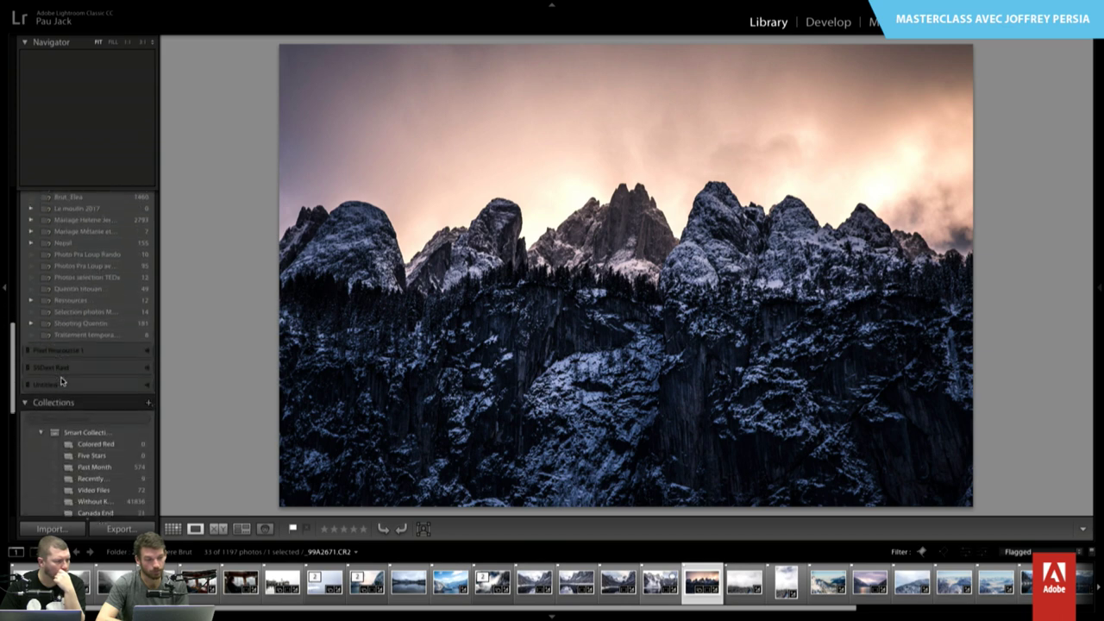
pyautogui.scroll(-5, 69, 431)
pyautogui.scroll(-2, 72, 446)
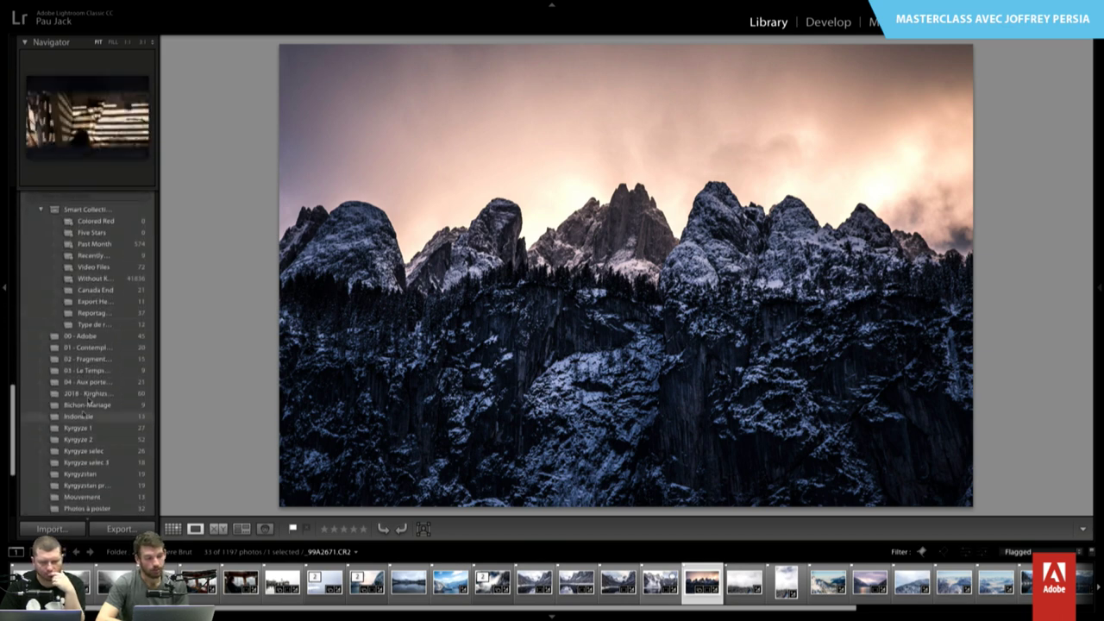
# - Return to the 00 - Adobe collection and display the snowy pier-and-boat photo
pyautogui.click(87, 336)
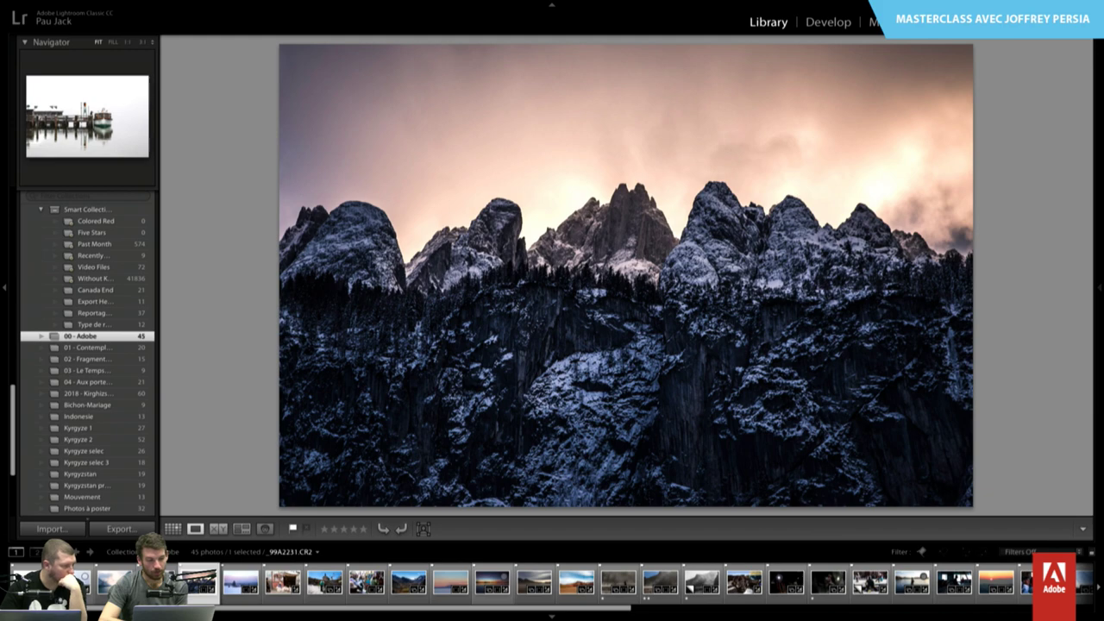
pyautogui.click(198, 582)
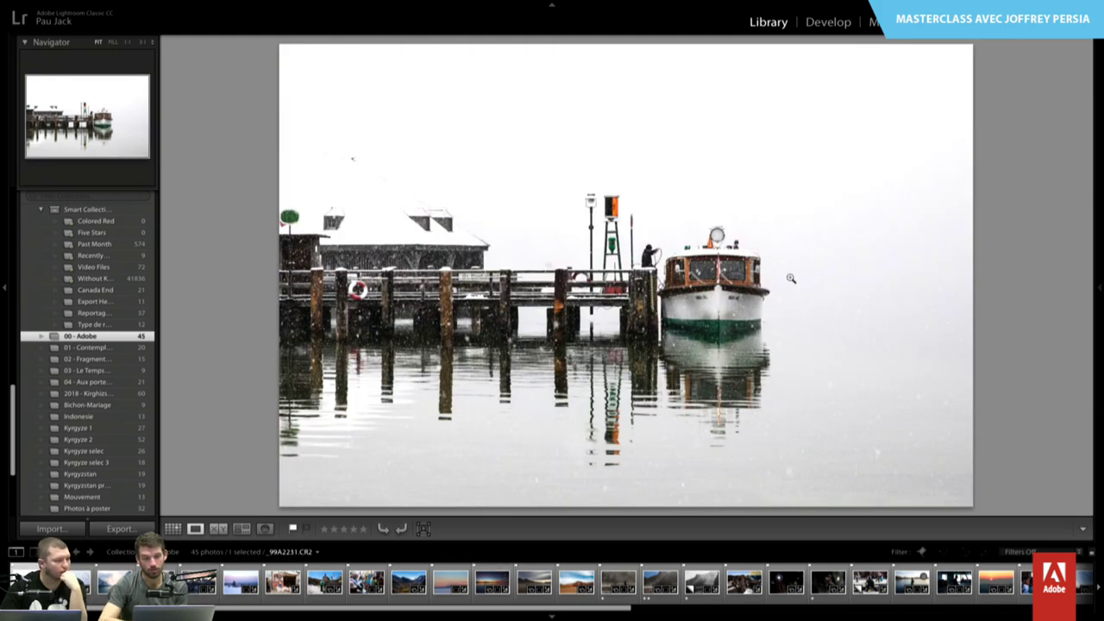
# - In Develop with the left panel docked, create virtual copy Copy 1 of the pier photo
pyautogui.click(830, 23)
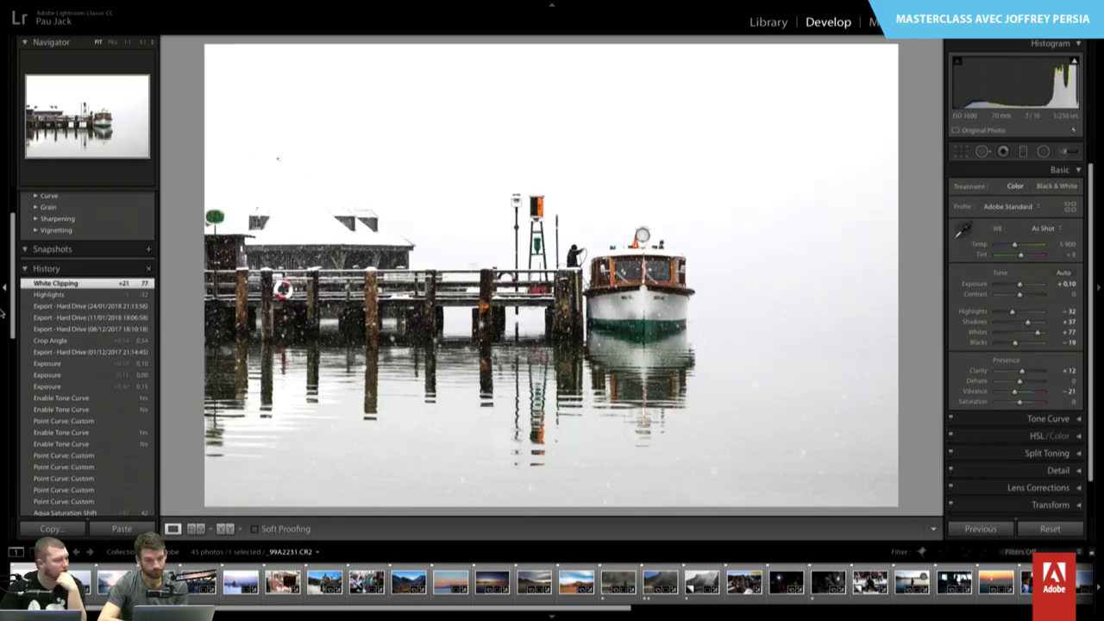
pyautogui.click(4, 324)
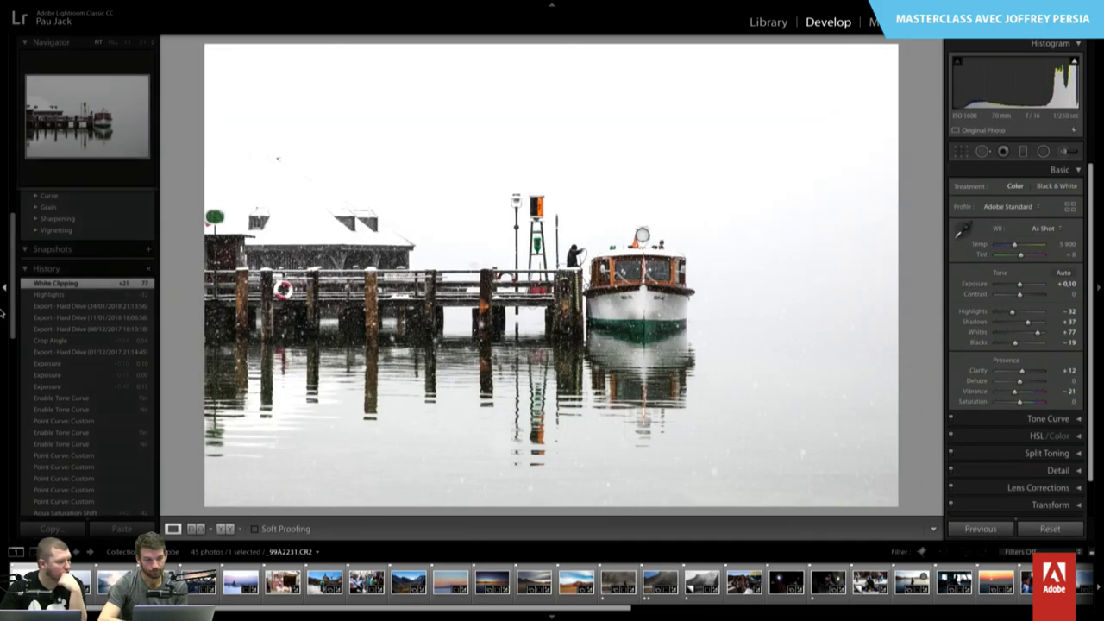
pyautogui.click(4, 315)
pyautogui.click(3, 316)
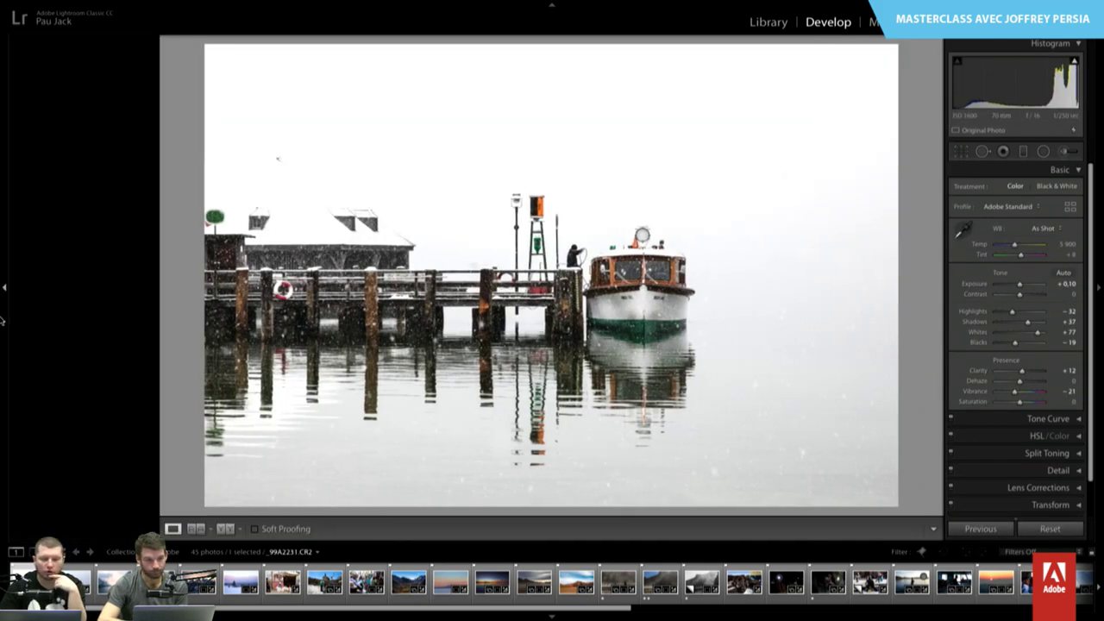
pyautogui.scroll(2, 110, 304)
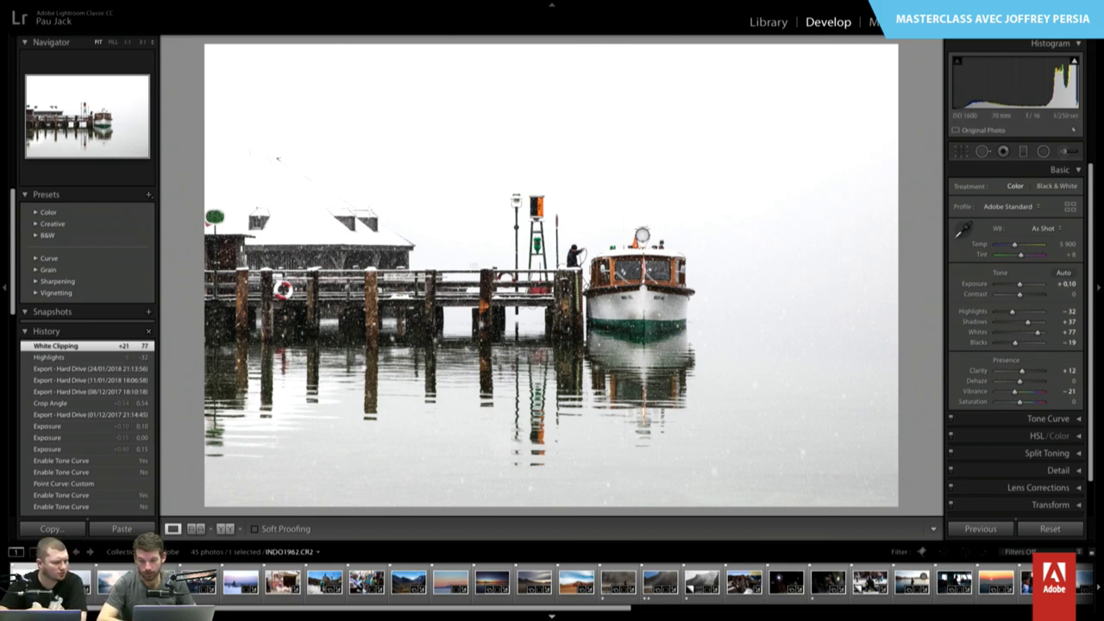
pyautogui.hotkey('ctrl', "'")
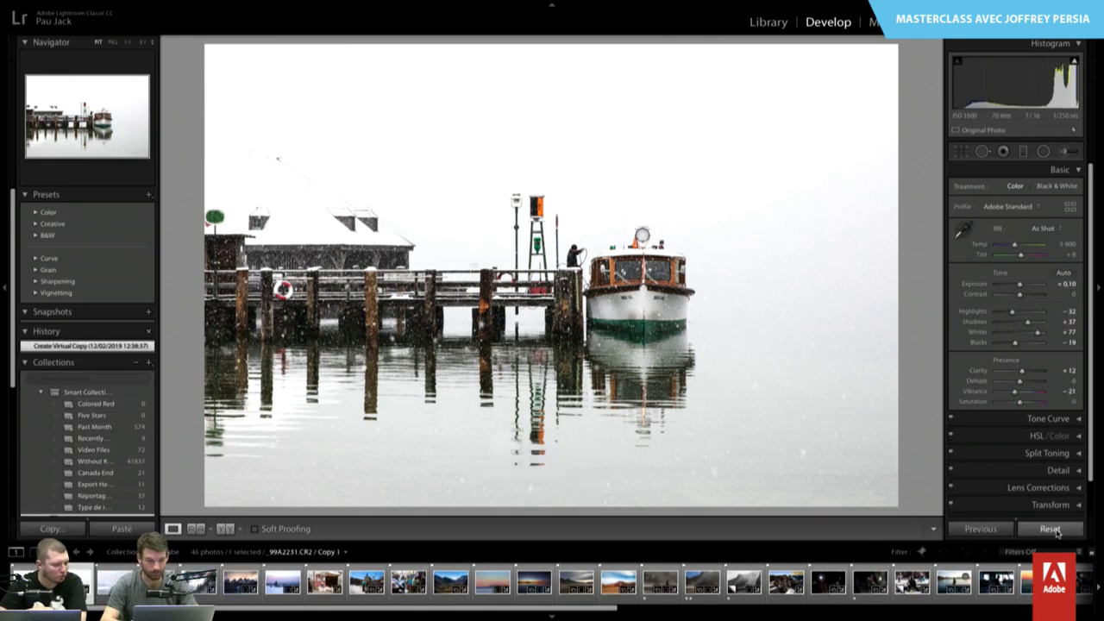
# - Reset the pier photo's develop settings and compare it against the edited Copy 1
pyautogui.click(1056, 530)
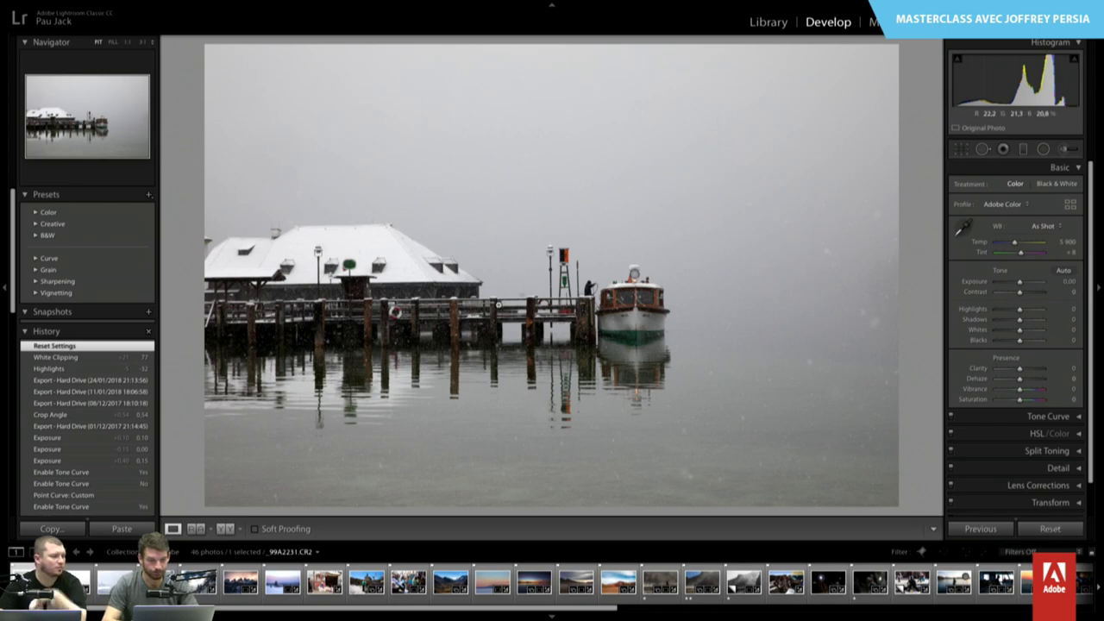
pyautogui.press('Left')
pyautogui.press('Right')
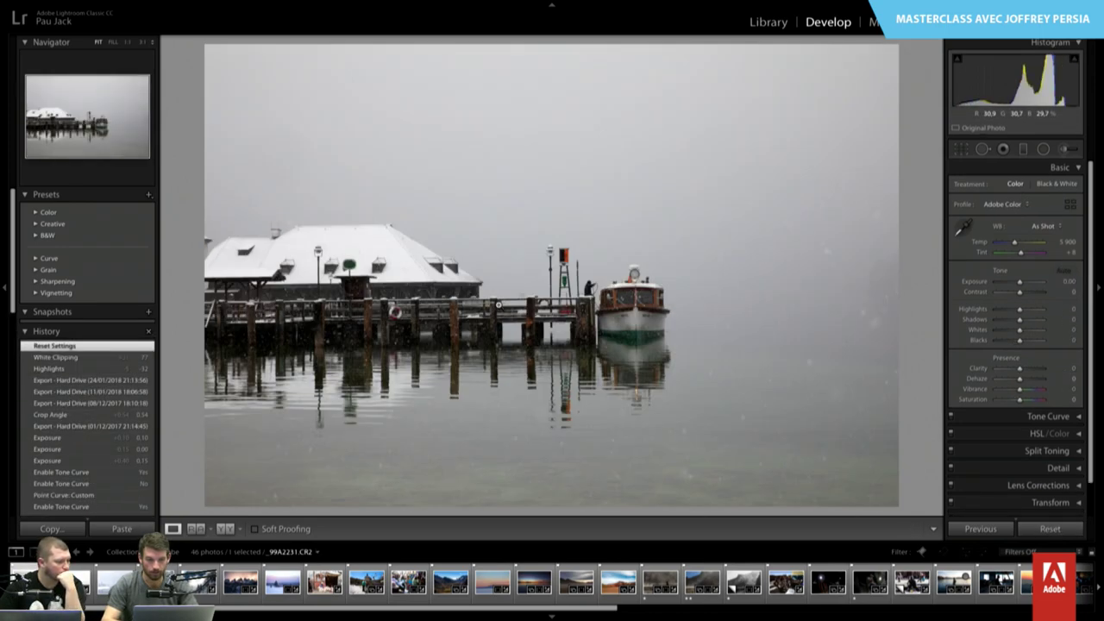
pyautogui.press('Left')
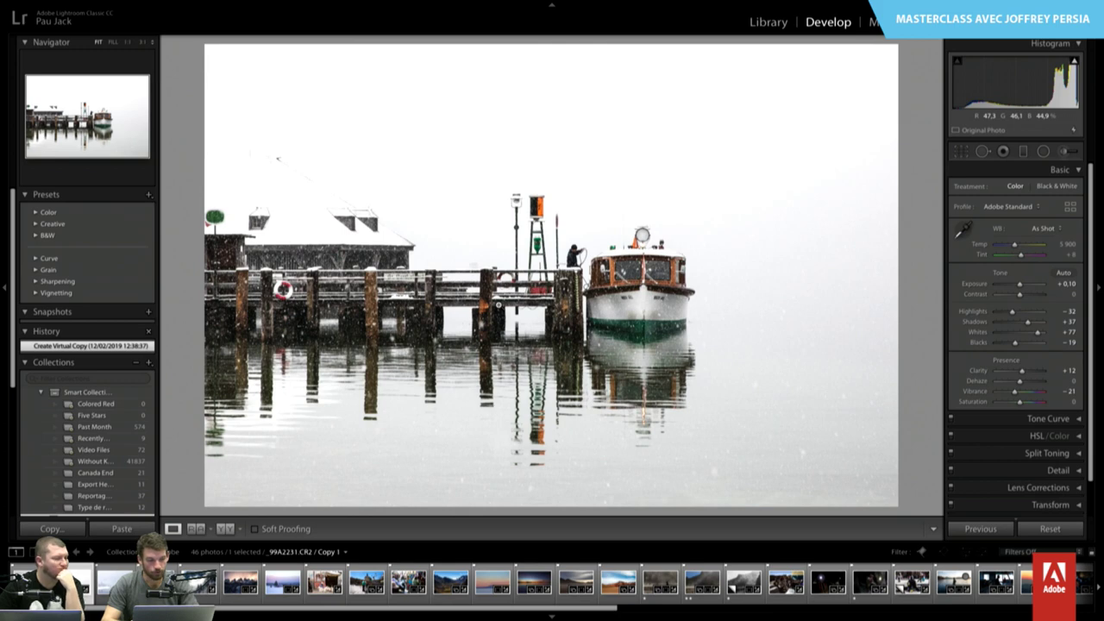
pyautogui.press('Right')
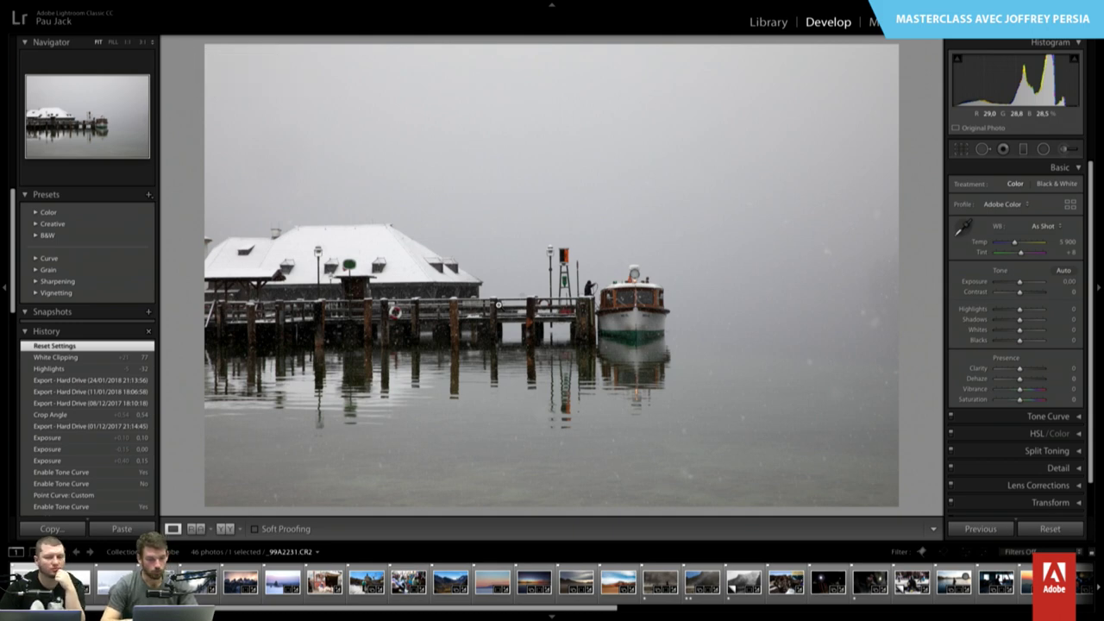
pyautogui.press('Left')
pyautogui.press('Right')
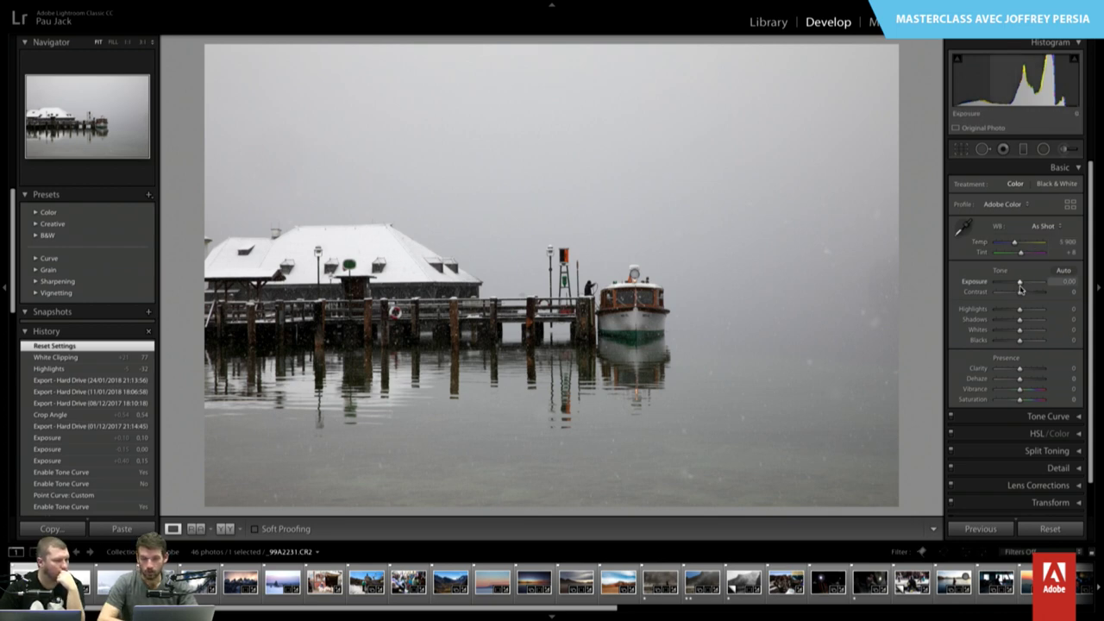
# - Set Exposure +0.65, Highlights -41, Whites +46 and Blacks -64, checking clipping
pyautogui.moveTo(1021, 289); pyautogui.dragTo(1025, 287)
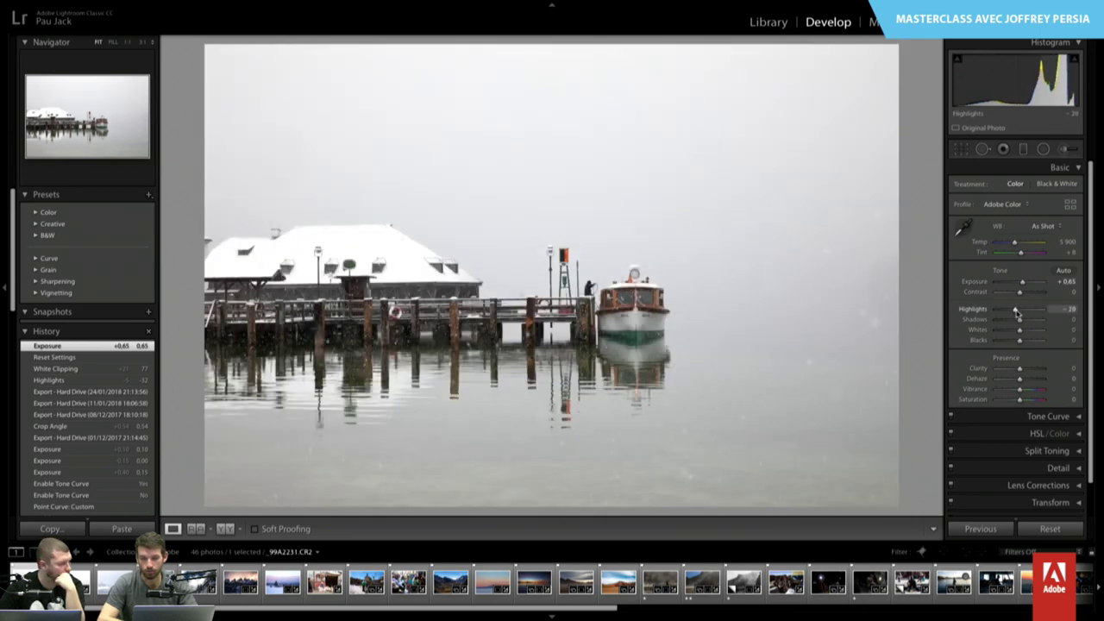
pyautogui.moveTo(1021, 311); pyautogui.dragTo(1030, 322)
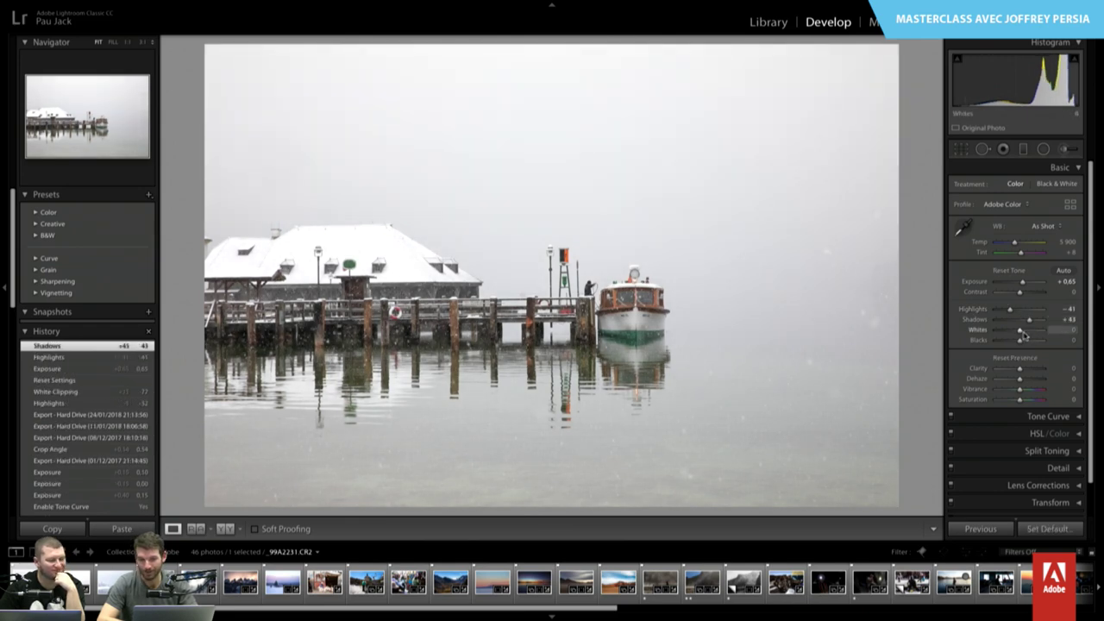
pyautogui.keyDown('alt'); pyautogui.click(1021, 332); pyautogui.keyUp('alt')
pyautogui.moveTo(1021, 335); pyautogui.dragTo(1021, 335)
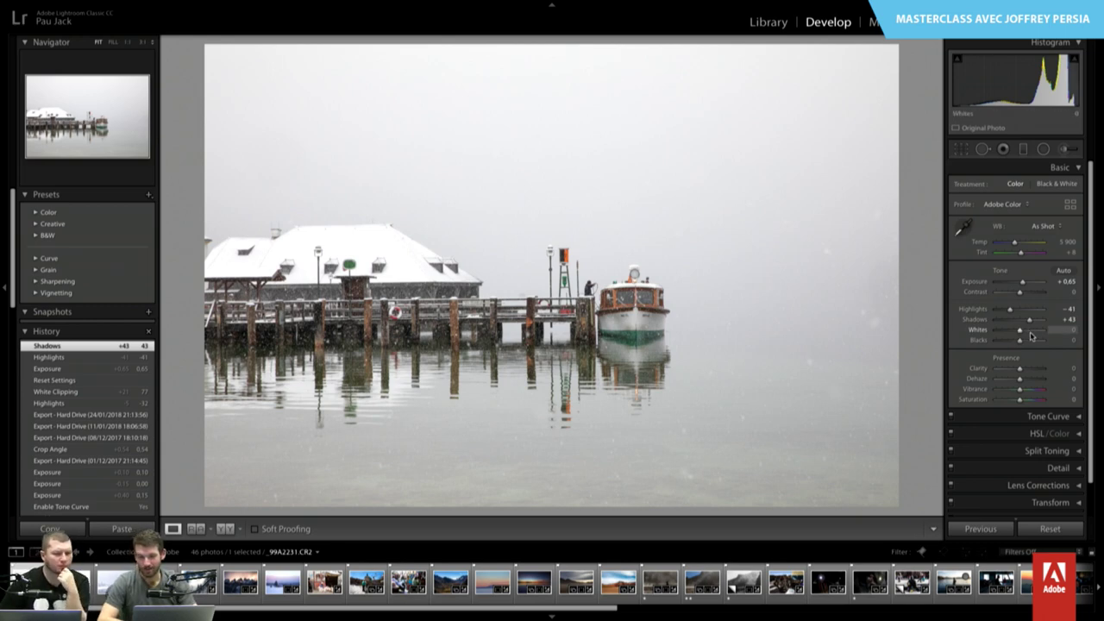
pyautogui.keyDown('alt'); pyautogui.click(1022, 333); pyautogui.keyUp('alt')
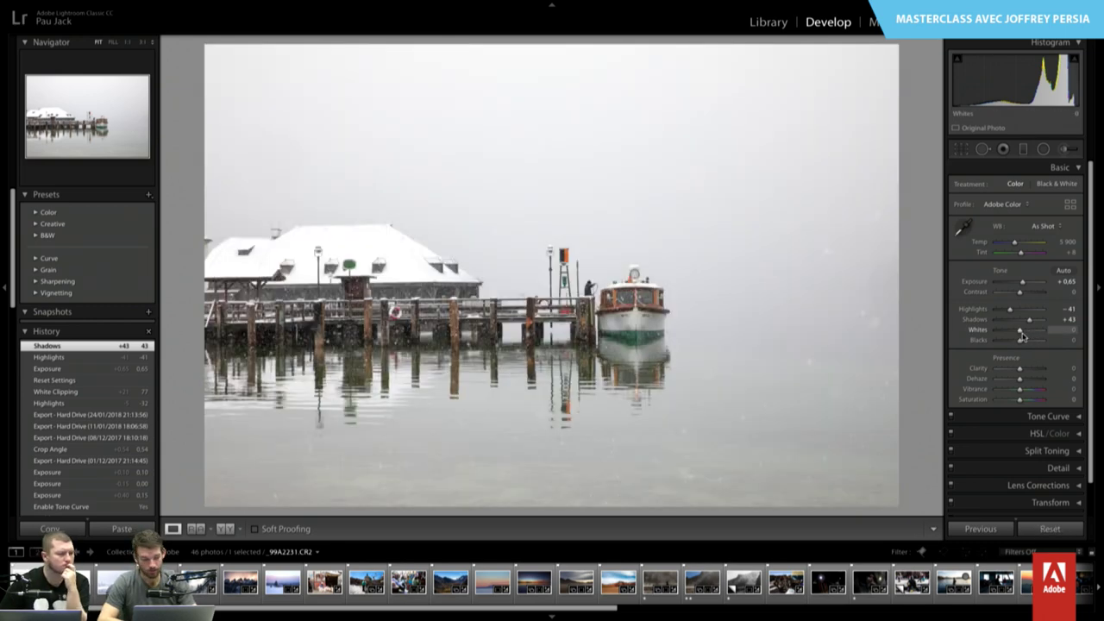
pyautogui.moveTo(1023, 335); pyautogui.dragTo(1035, 336)
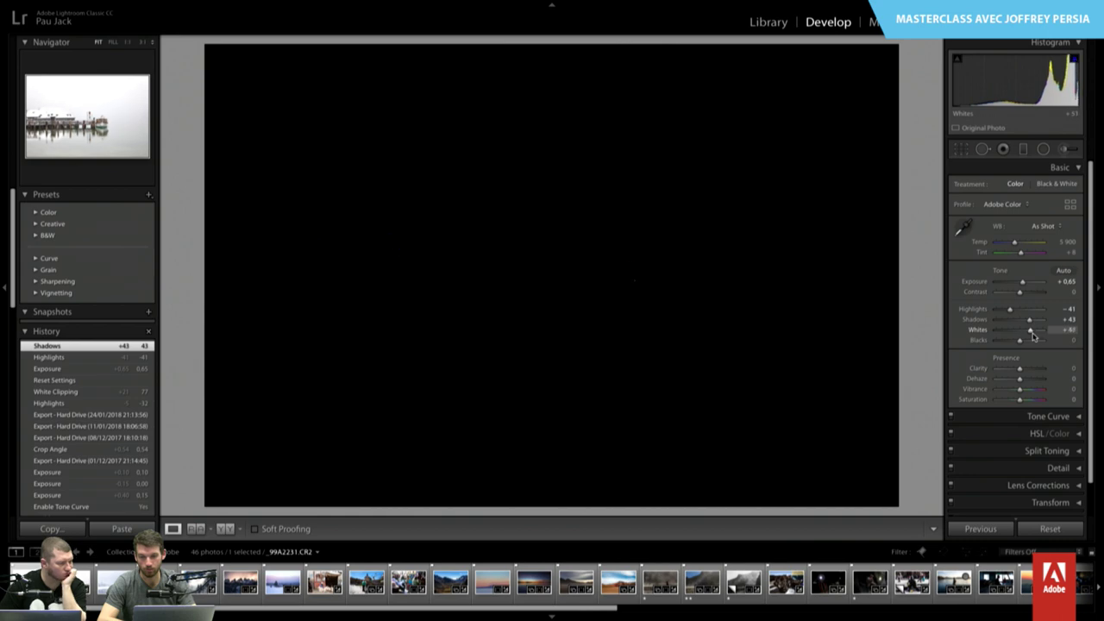
pyautogui.moveTo(1036, 337); pyautogui.dragTo(1004, 345)
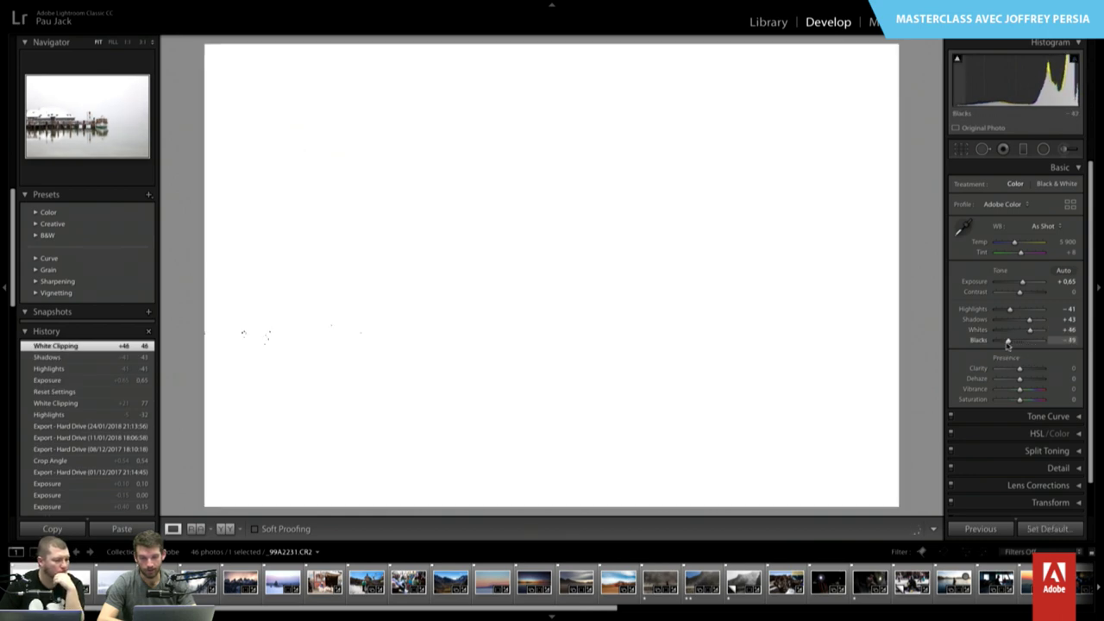
pyautogui.moveTo(1004, 346); pyautogui.dragTo(1006, 345)
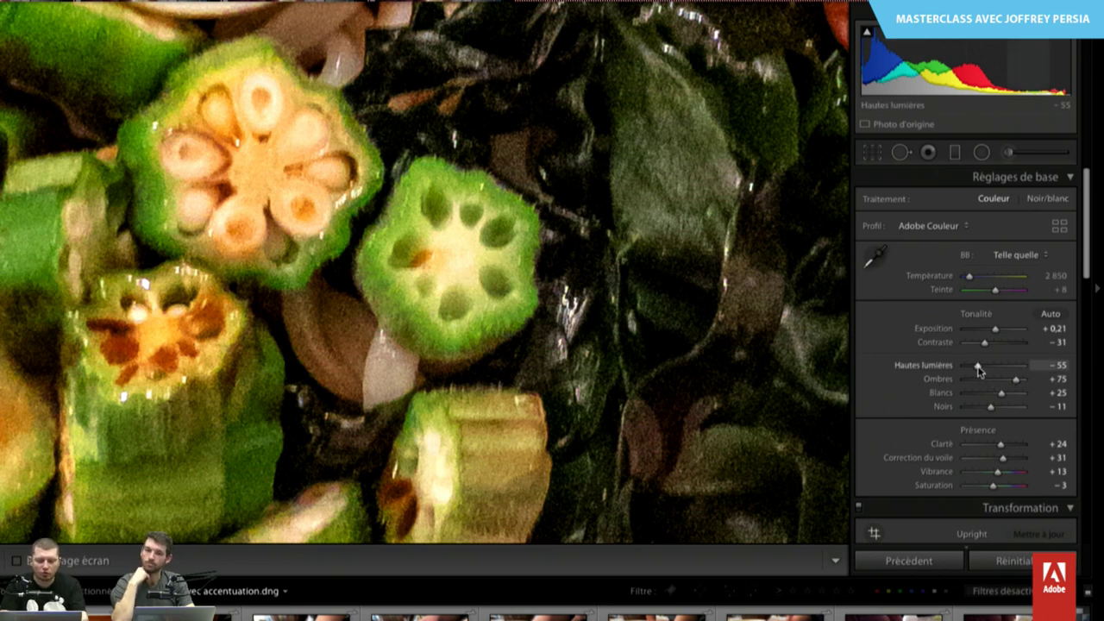
# - Set the okra photo's Highlights to −31 and Shadows to +65 while previewing clipping
pyautogui.moveTo(978, 369)
pyautogui.mouseDown()
pyautogui.moveTo(1005, 369)
pyautogui.moveTo(985, 370)
pyautogui.mouseUp()
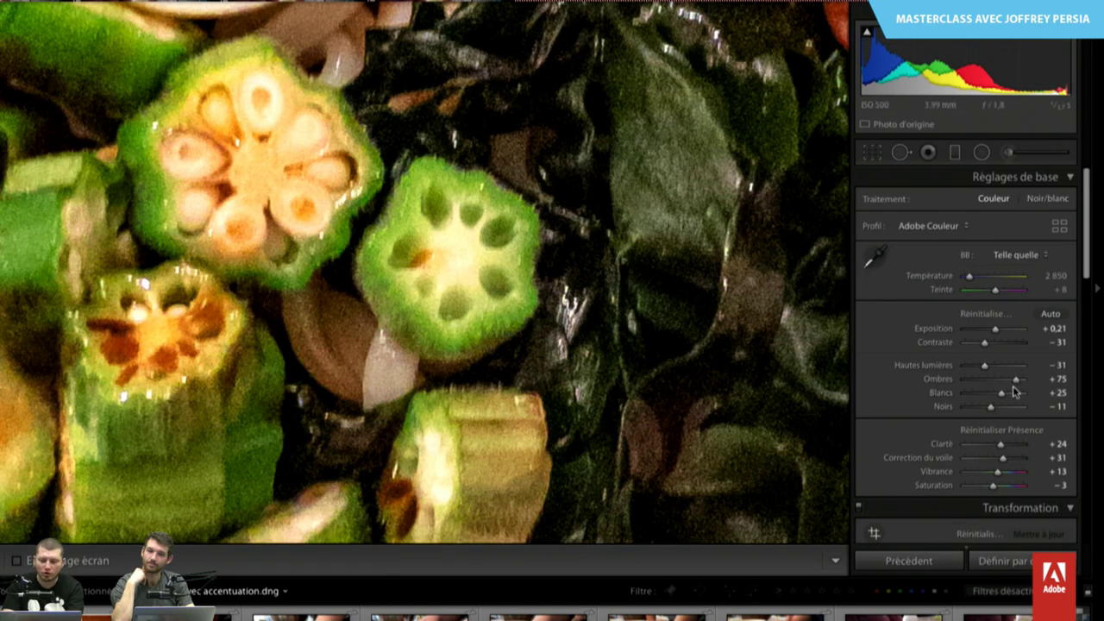
pyautogui.press('alt')
pyautogui.moveTo(1016, 383); pyautogui.dragTo(1011, 388)
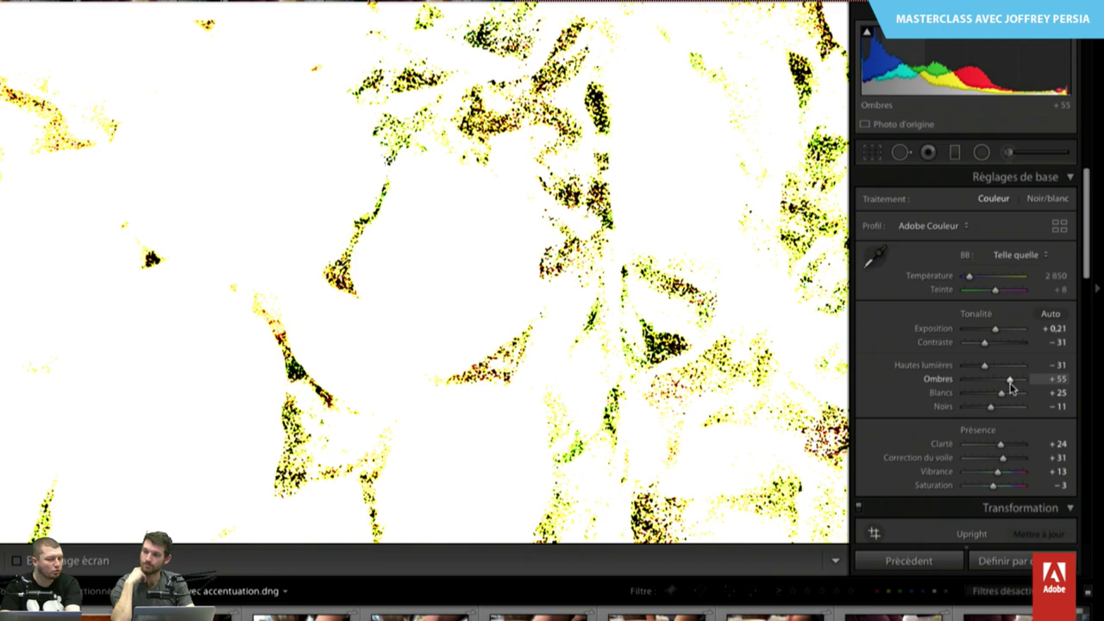
pyautogui.moveTo(1011, 388); pyautogui.dragTo(1011, 388)
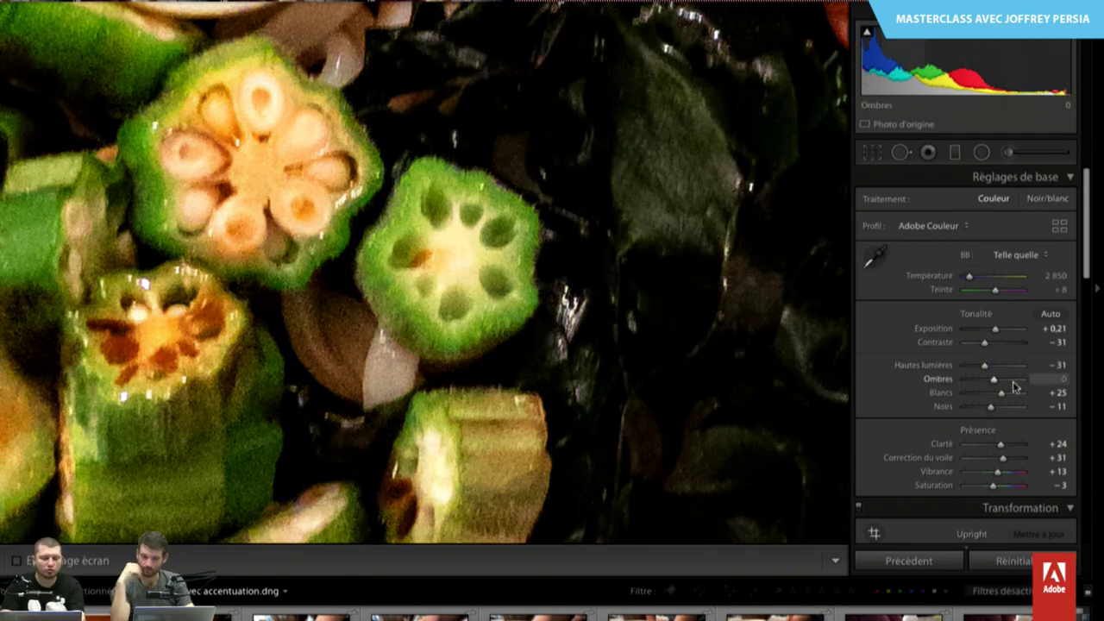
pyautogui.click(1014, 381)
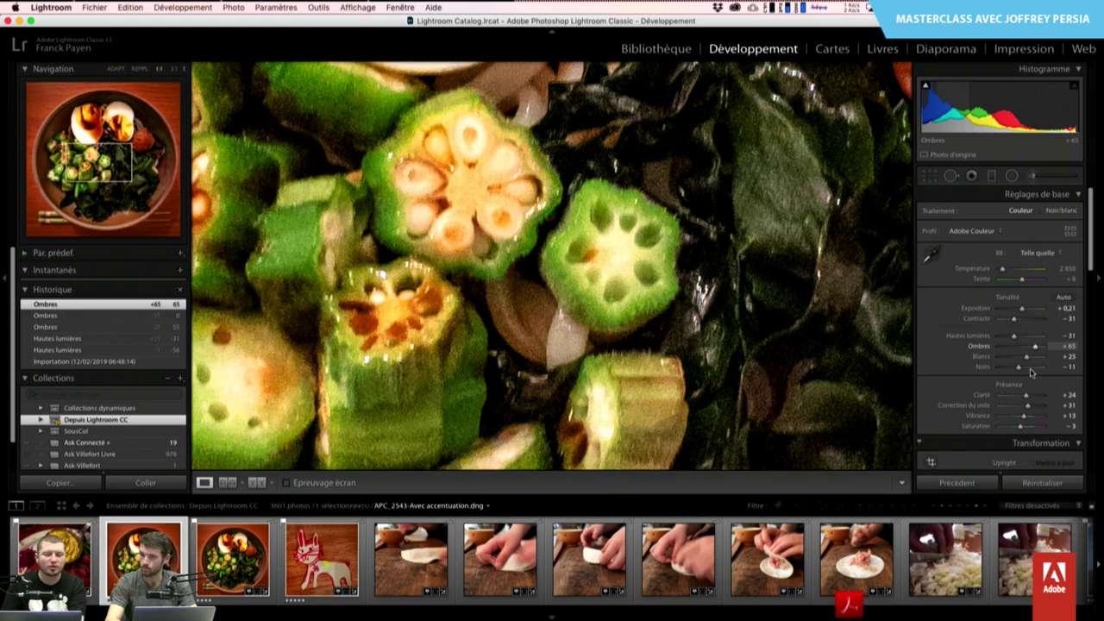
pyautogui.press('super+Tab')
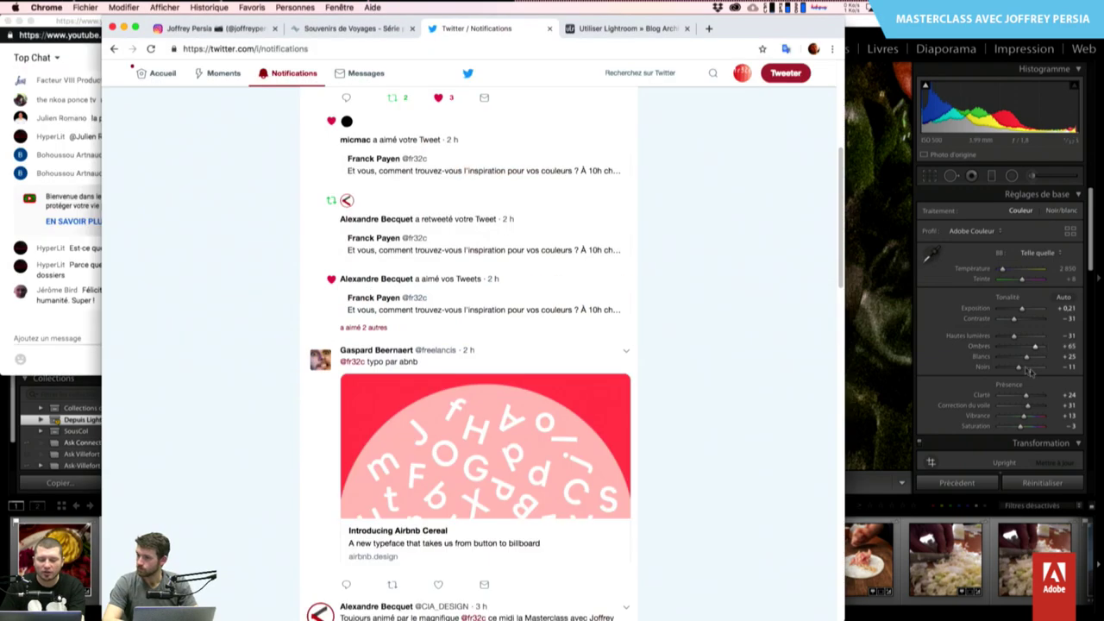
pyautogui.press('super+t')
pyautogui.write('yo')
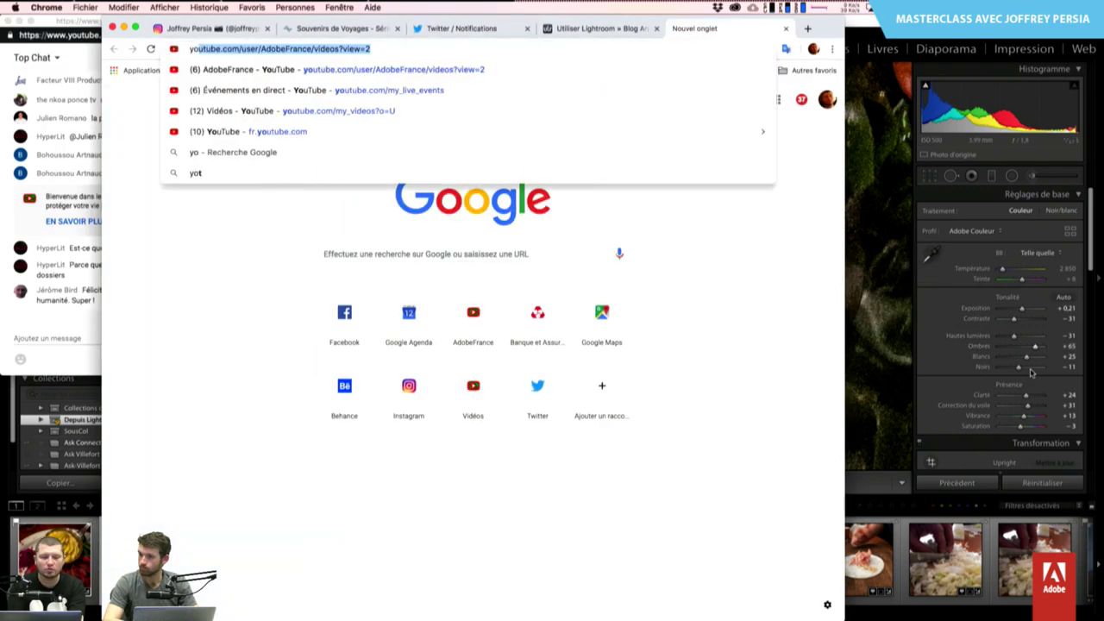
pyautogui.press('Return')
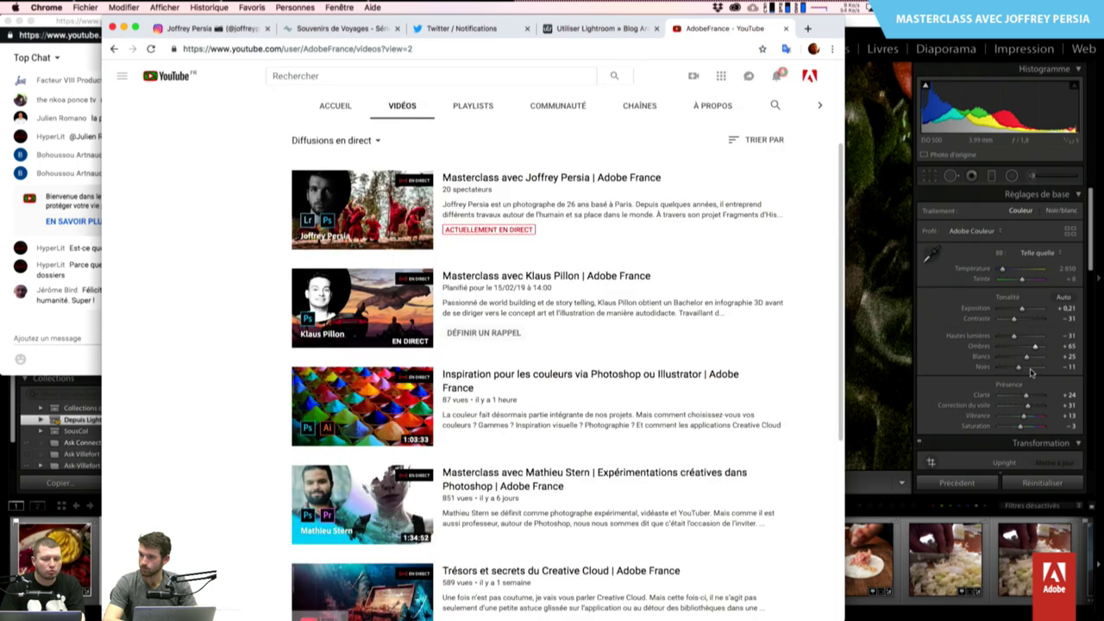
pyautogui.click(775, 105)
pyautogui.write('pause café')
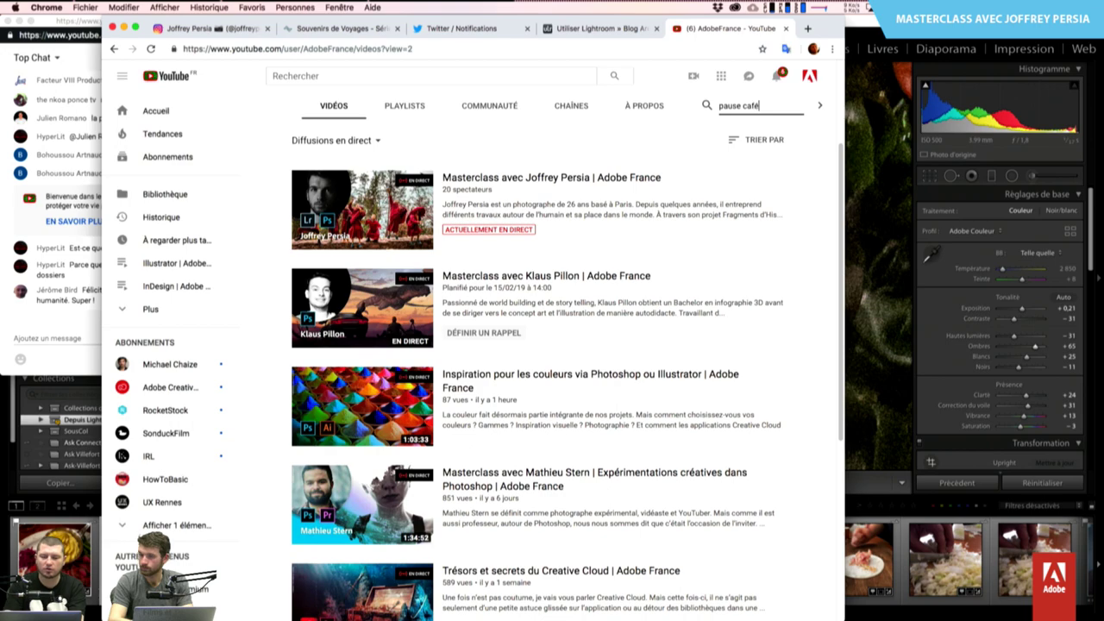
pyautogui.press('Return')
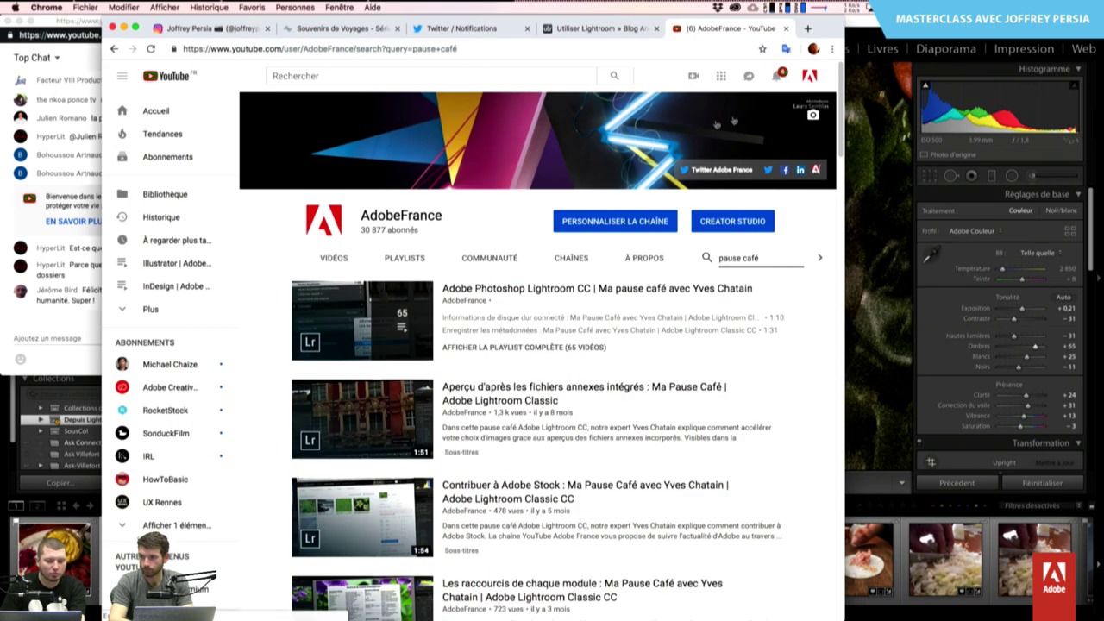
pyautogui.scroll(-2, 456, 280)
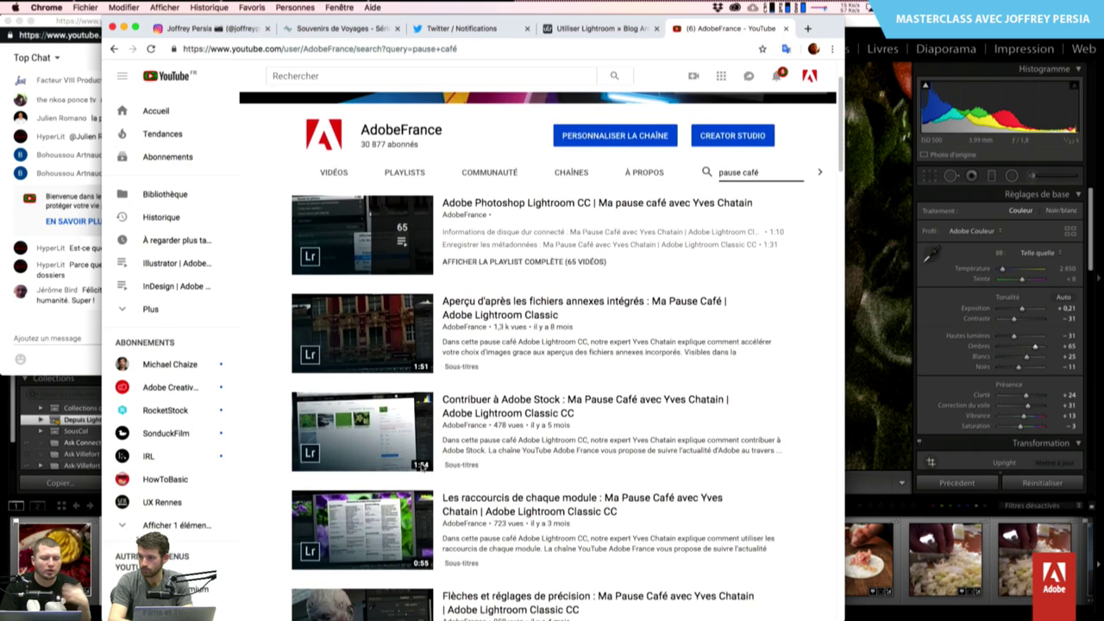
pyautogui.click(362, 235)
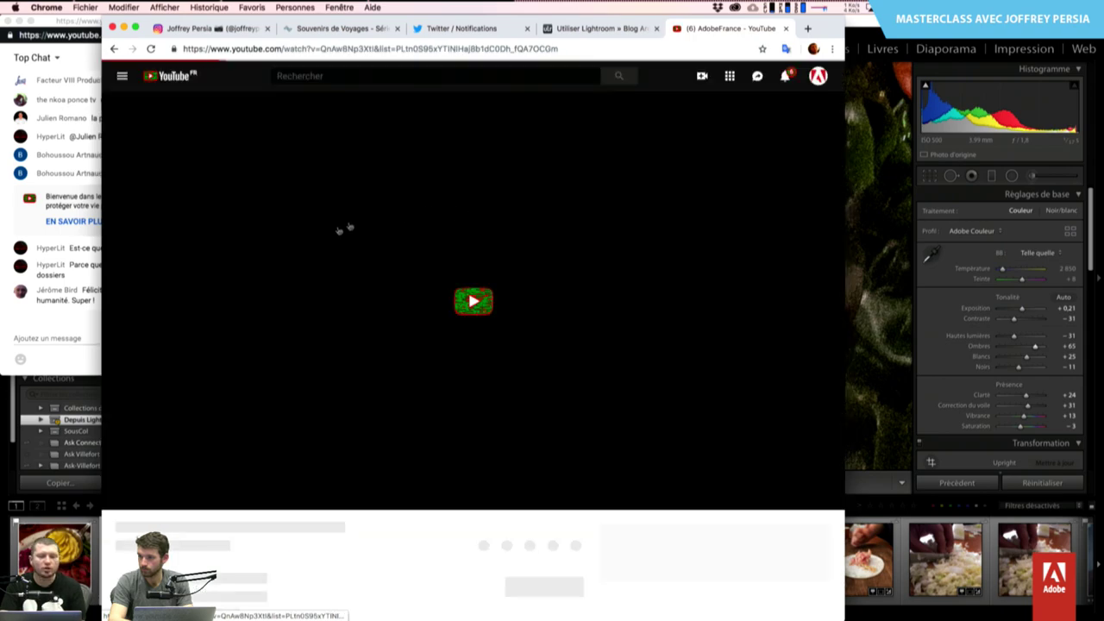
pyautogui.scroll(-3, 516, 486)
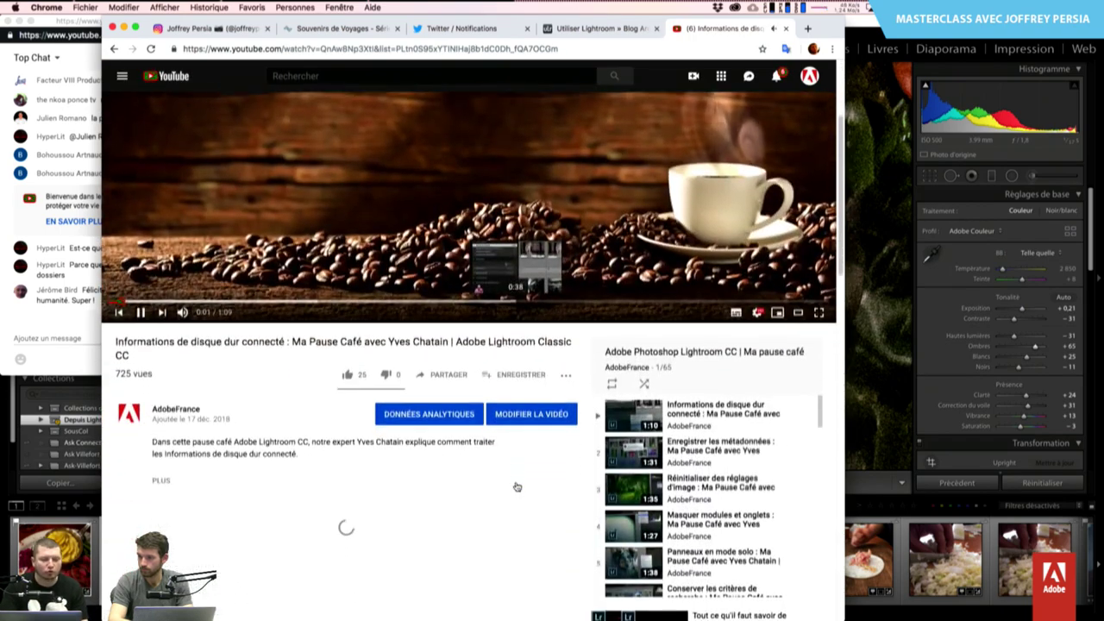
pyautogui.scroll(-2, 516, 486)
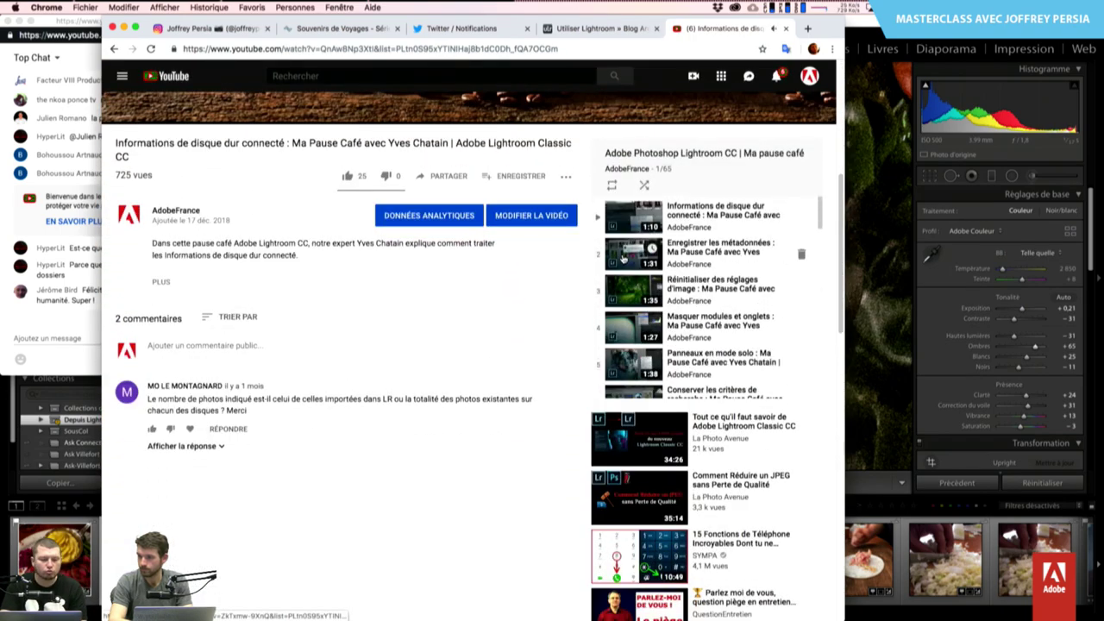
pyautogui.scroll(5, 574, 257)
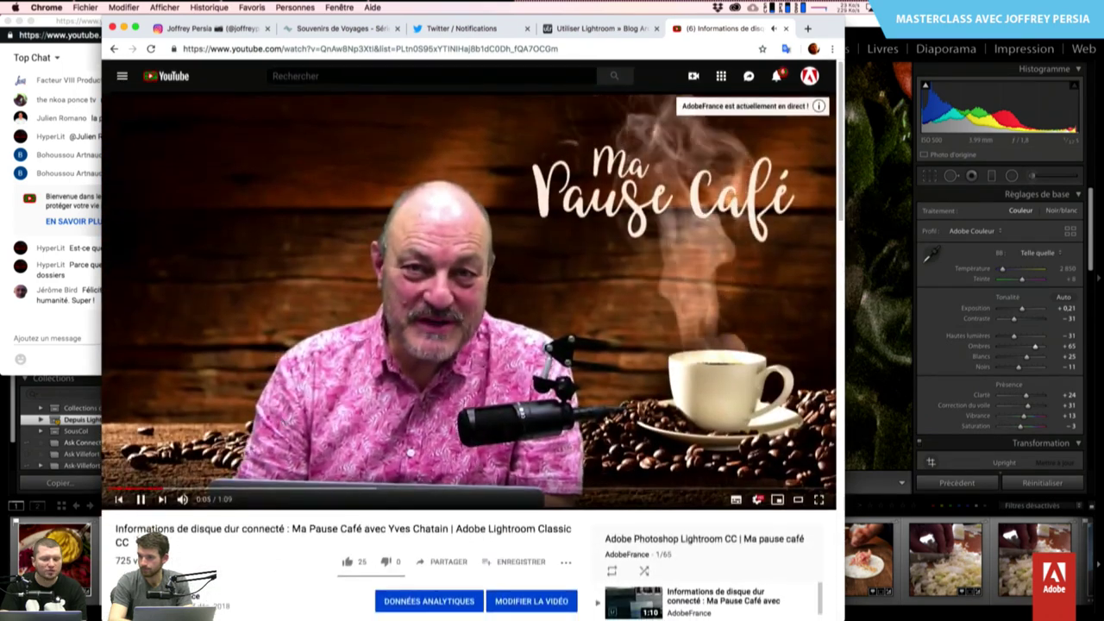
pyautogui.click(319, 490)
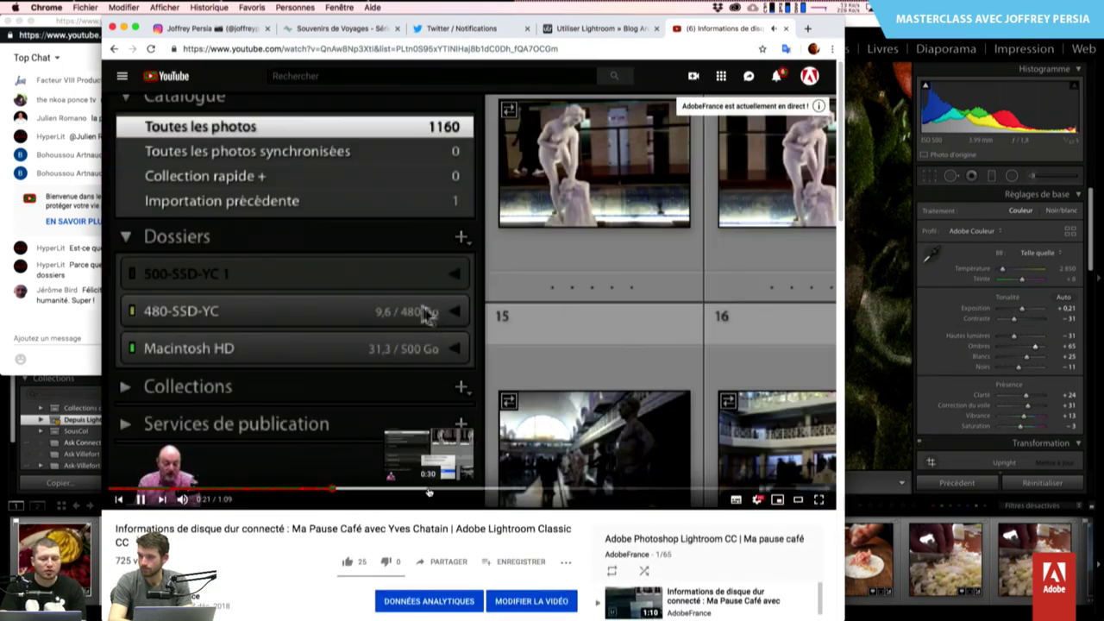
pyautogui.click(464, 496)
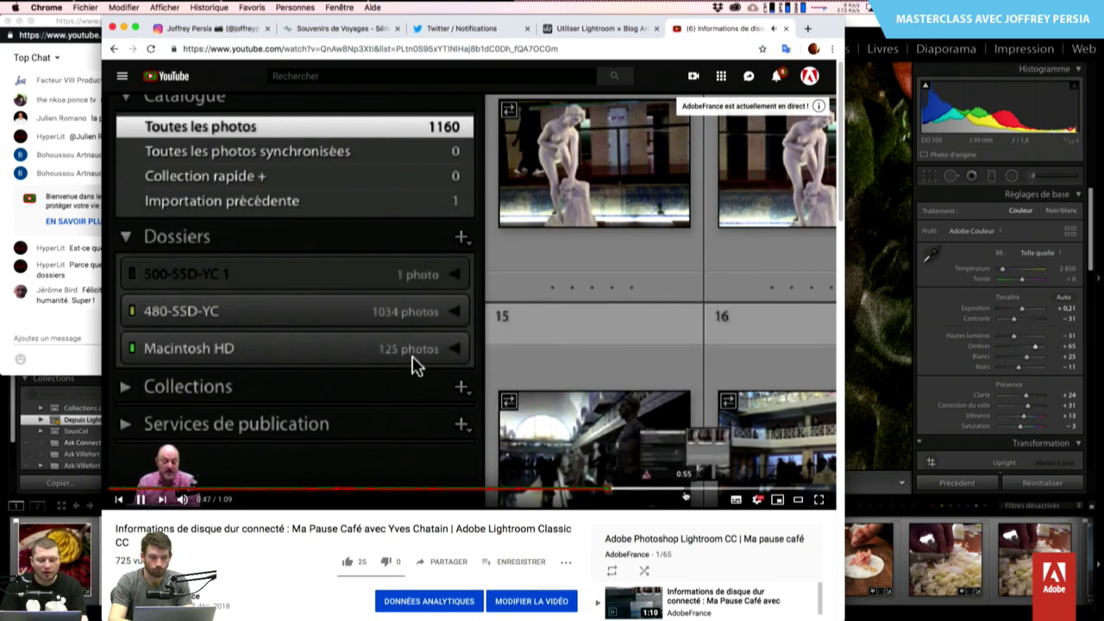
pyautogui.click(695, 489)
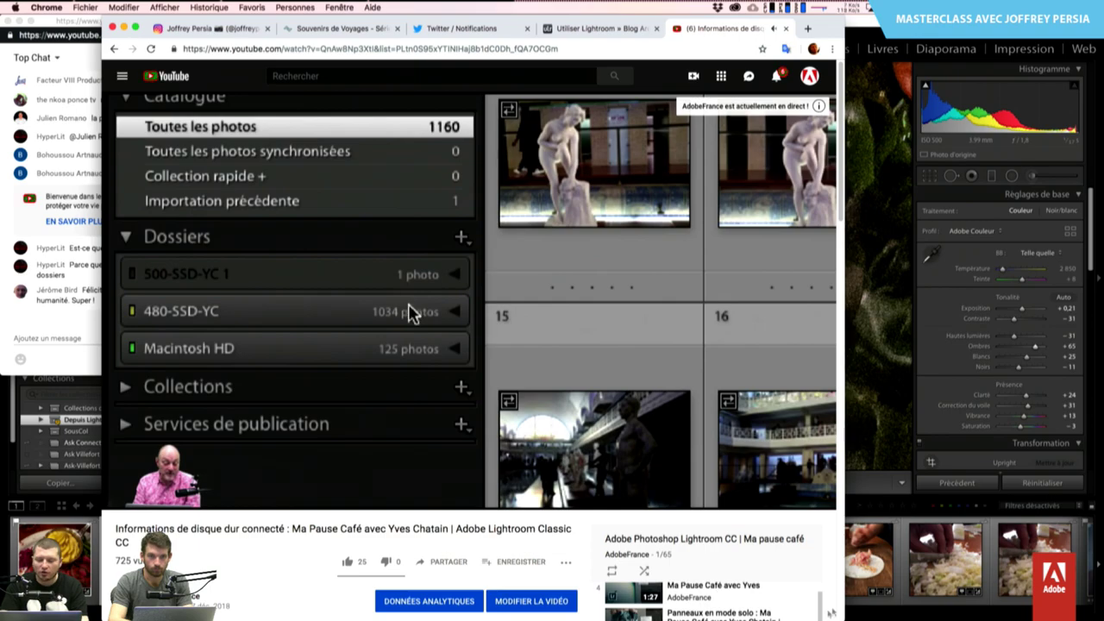
pyautogui.scroll(-5, 718, 343)
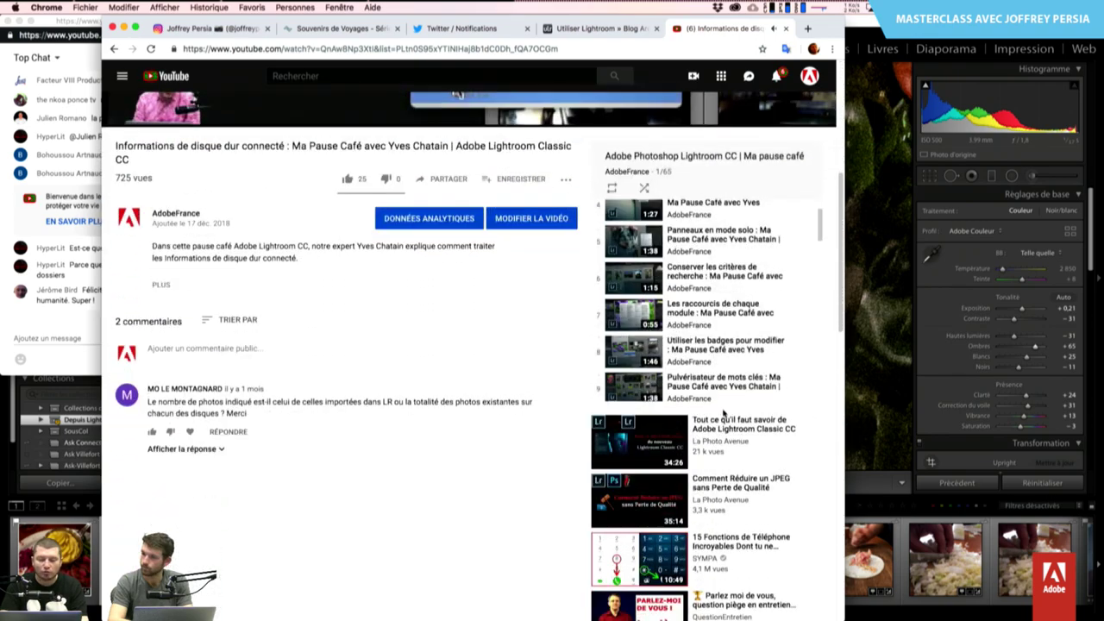
pyautogui.scroll(-2, 716, 343)
pyautogui.scroll(-2, 716, 342)
pyautogui.scroll(-2, 716, 343)
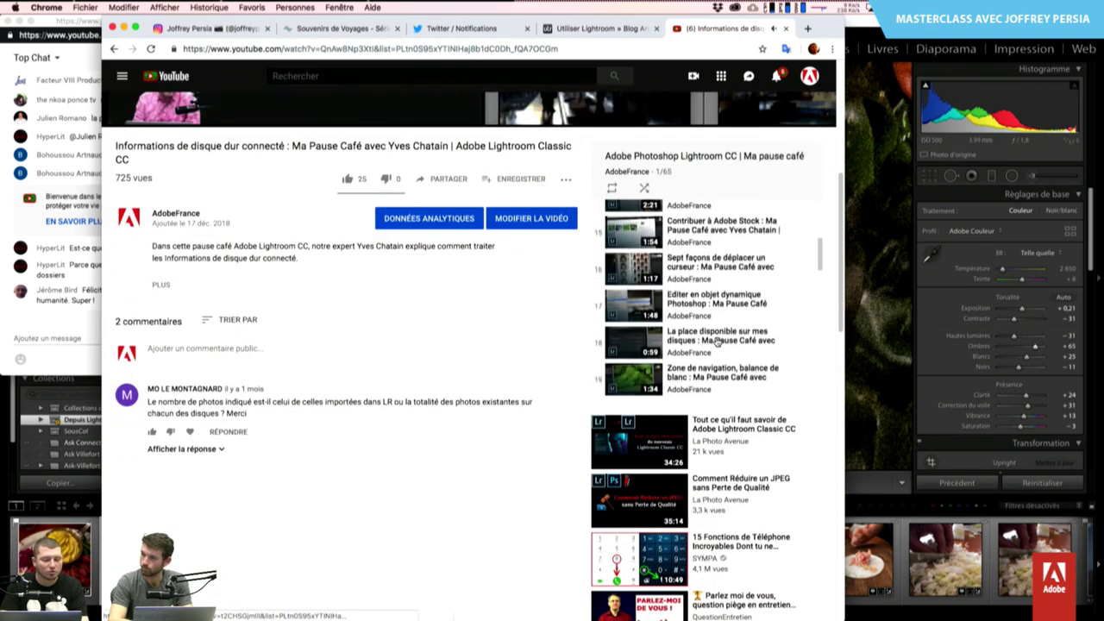
pyautogui.scroll(-2, 716, 342)
pyautogui.scroll(5, 716, 343)
pyautogui.scroll(3, 716, 343)
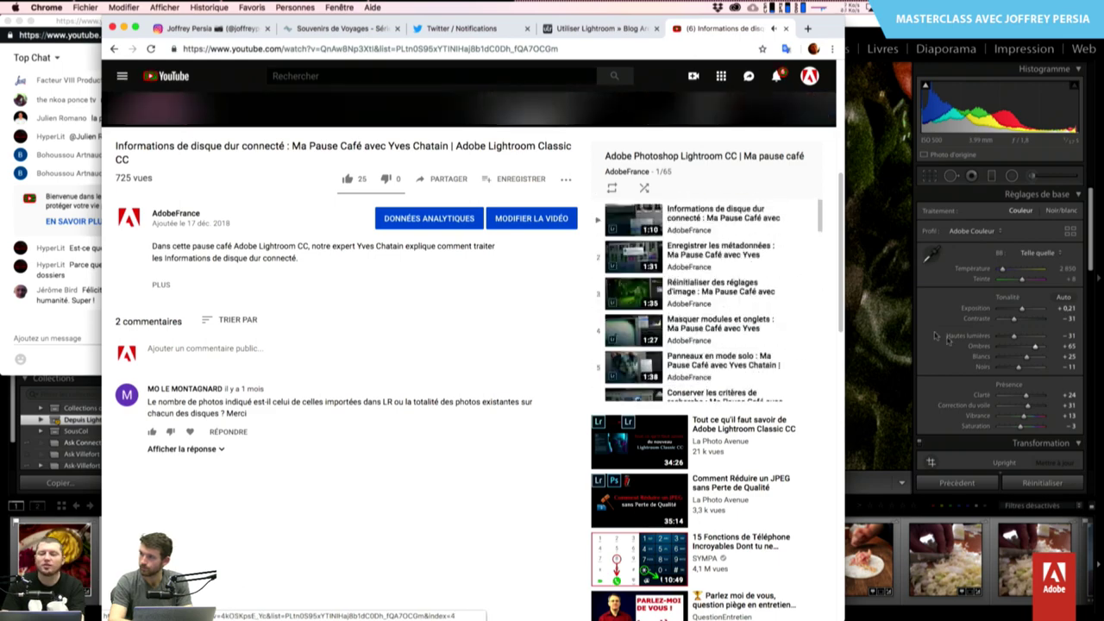
pyautogui.click(884, 252)
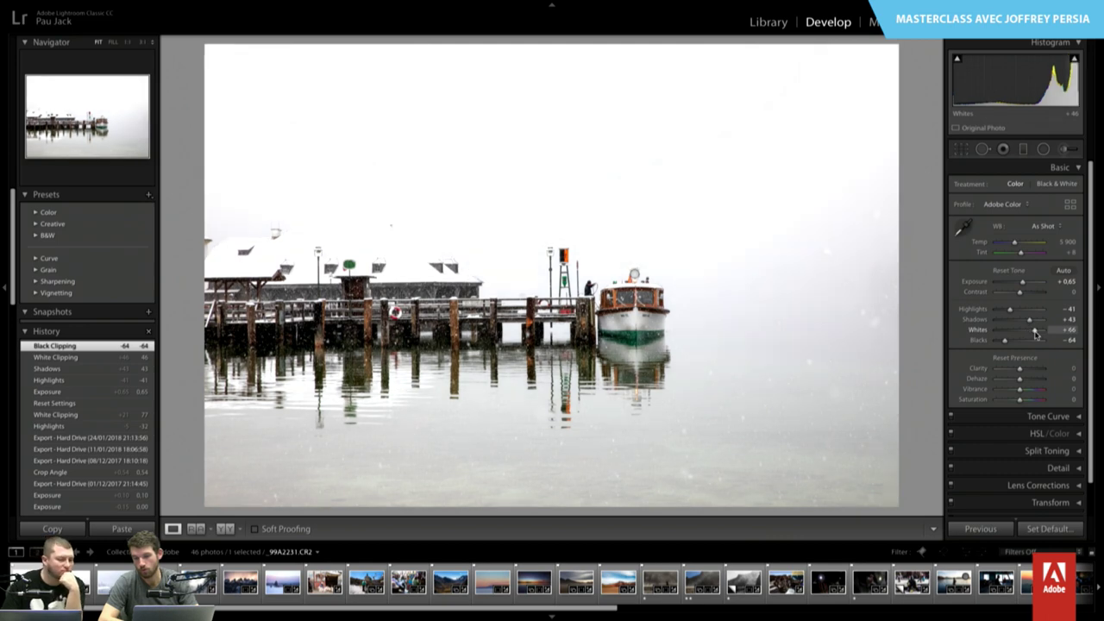
# - Raise Whites to +54 and Clarity to +23, checking detail at 1:1 zoom
pyautogui.moveTo(1030, 334); pyautogui.dragTo(1033, 335)
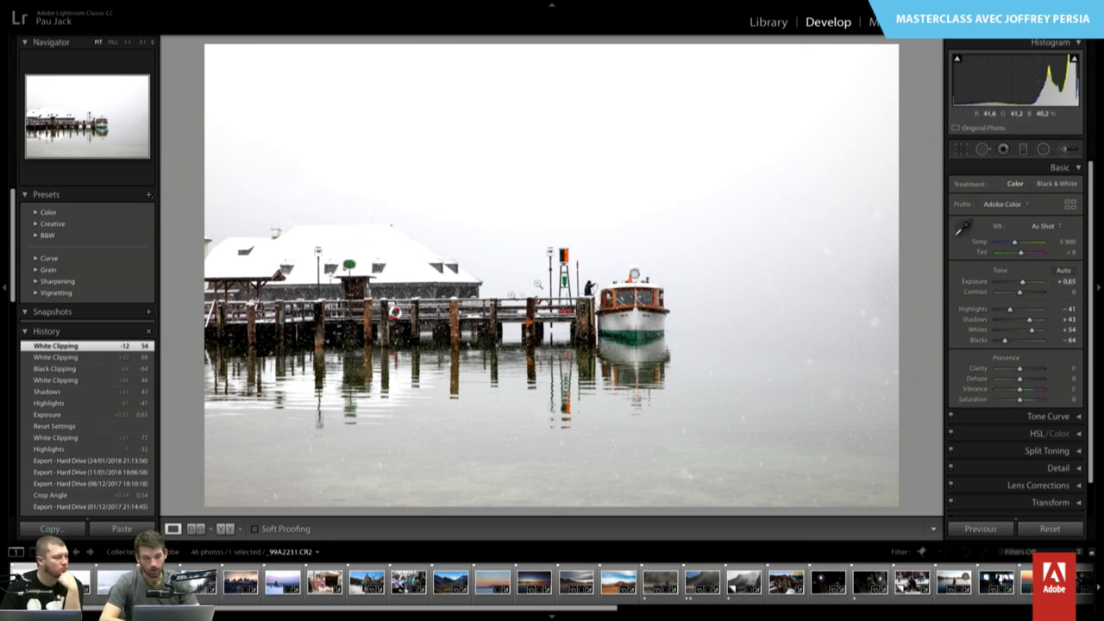
pyautogui.click(601, 286)
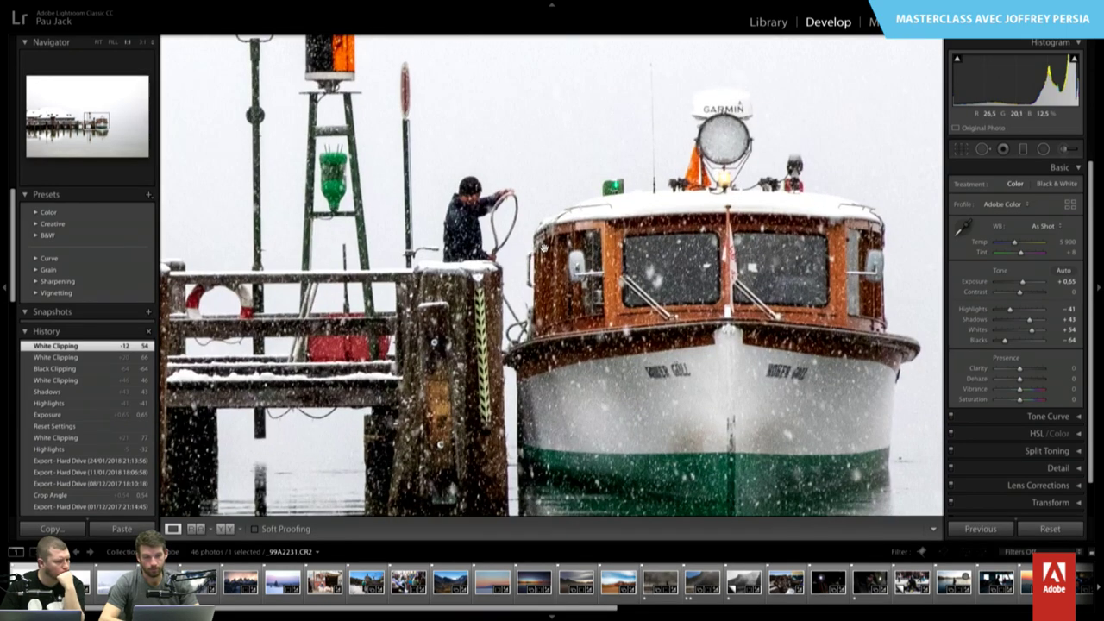
pyautogui.click(543, 248)
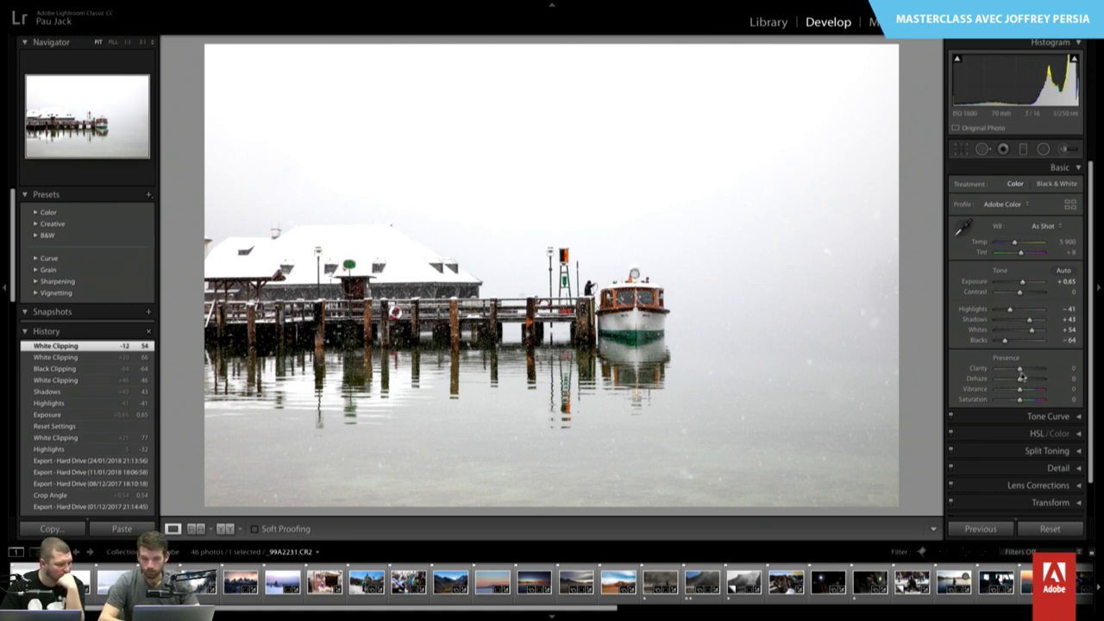
pyautogui.moveTo(1020, 368); pyautogui.dragTo(1025, 371)
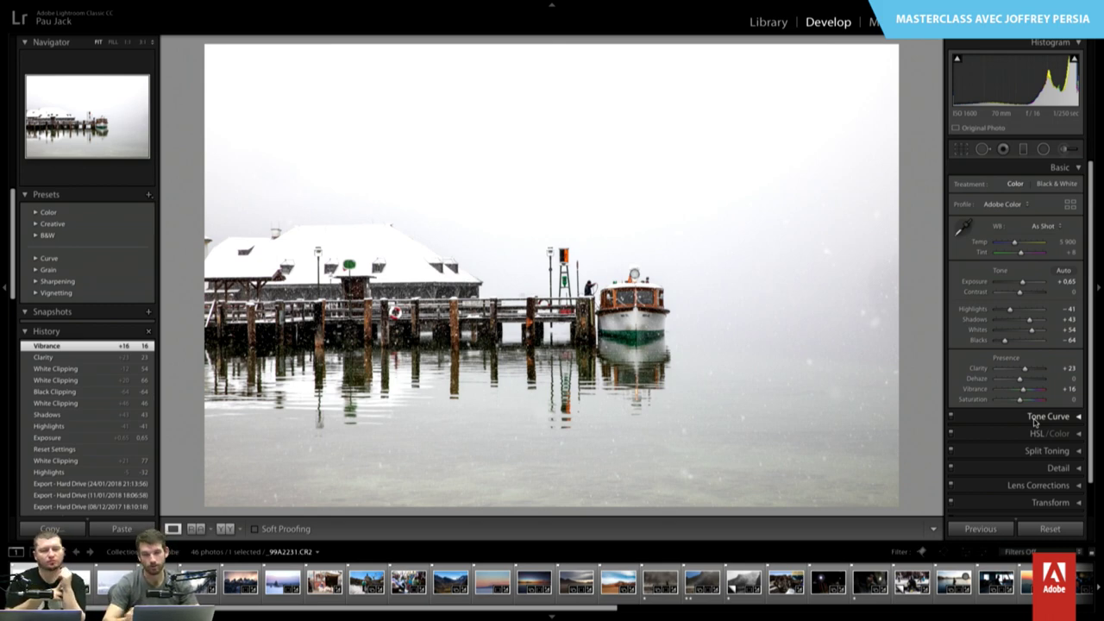
# - Switch the Tone Curve to point editing on Linear, hide its info readout, and add two control points
pyautogui.click(1035, 419)
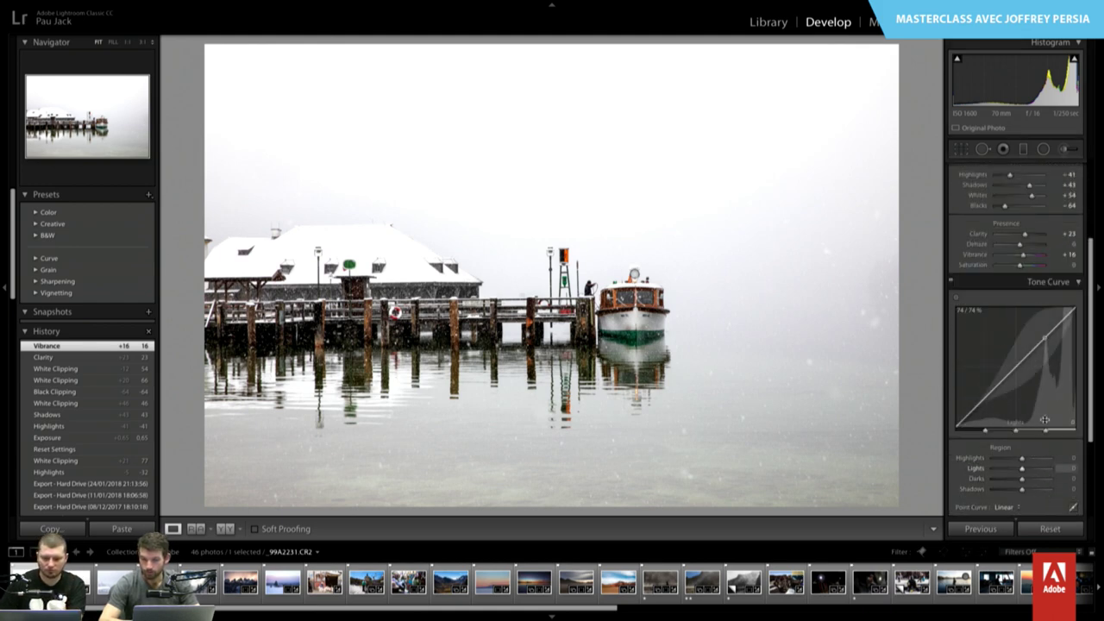
pyautogui.scroll(-2, 1035, 414)
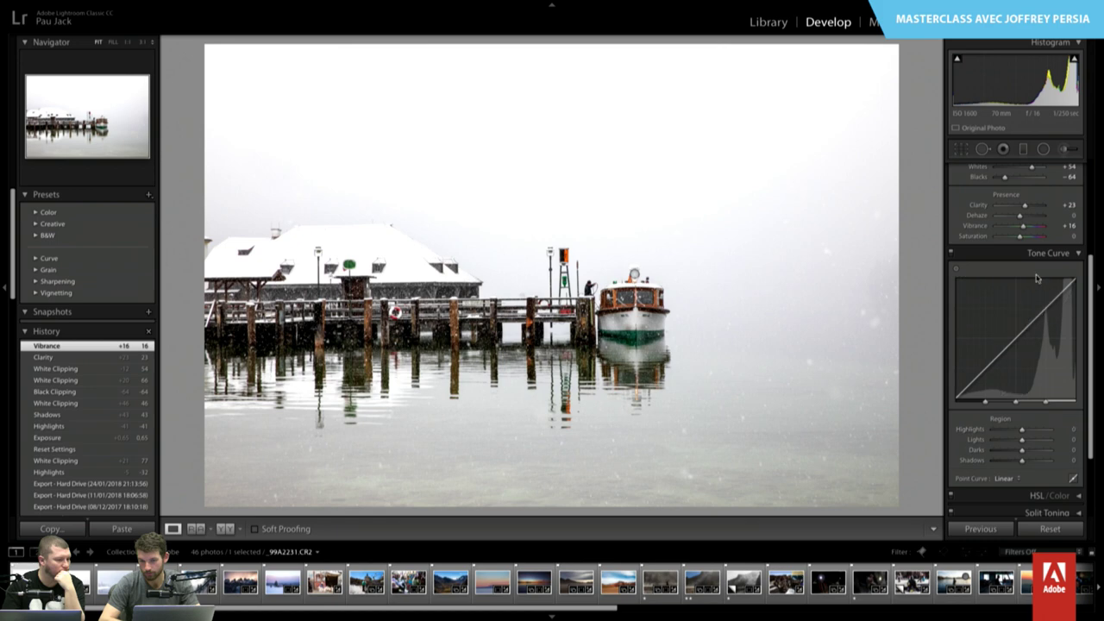
pyautogui.click(958, 271)
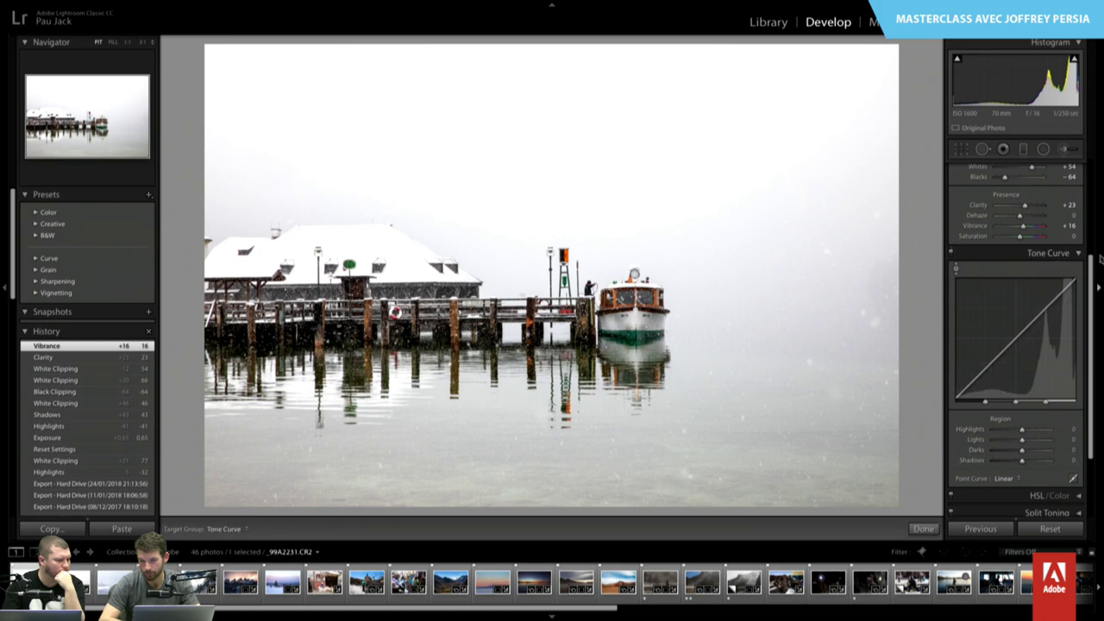
pyautogui.click(1017, 480)
pyautogui.click(1005, 480)
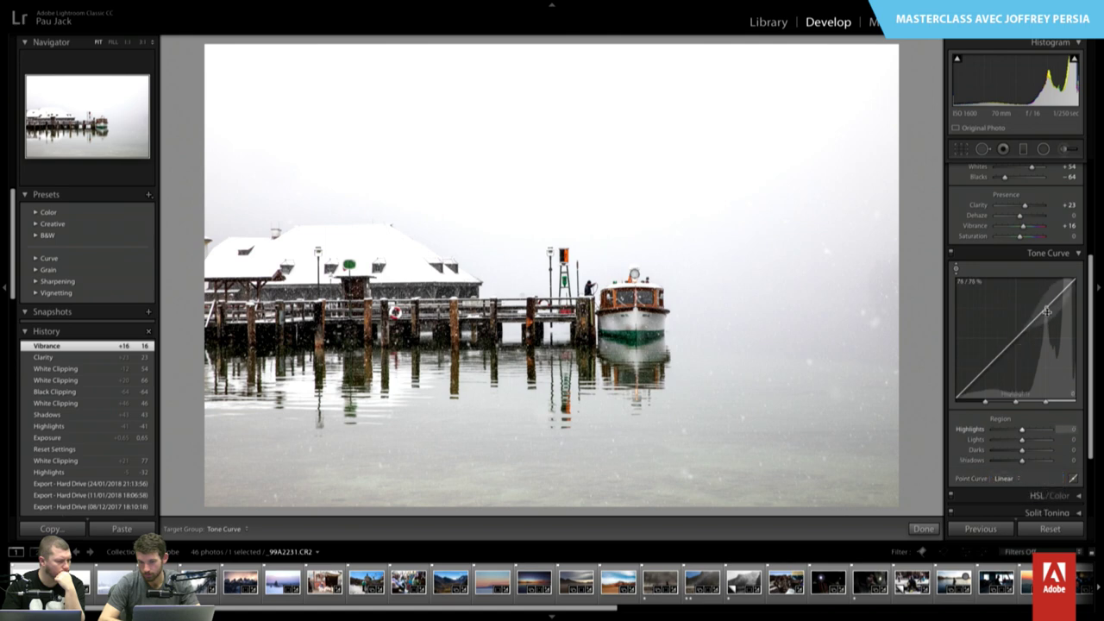
pyautogui.rightClick(1045, 304)
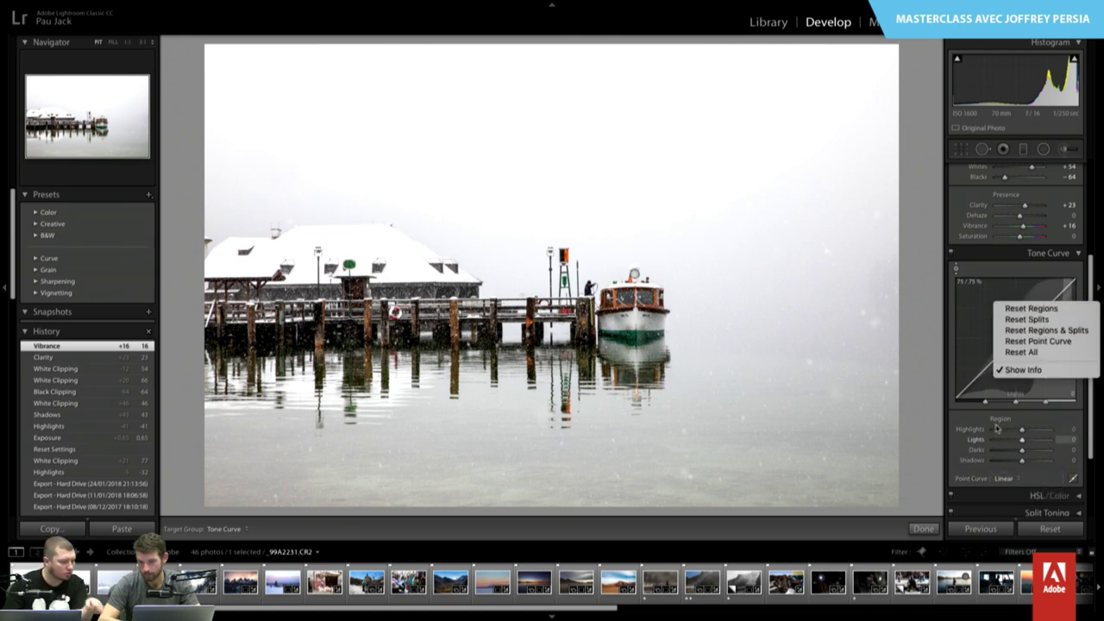
pyautogui.click(1048, 370)
pyautogui.click(1074, 478)
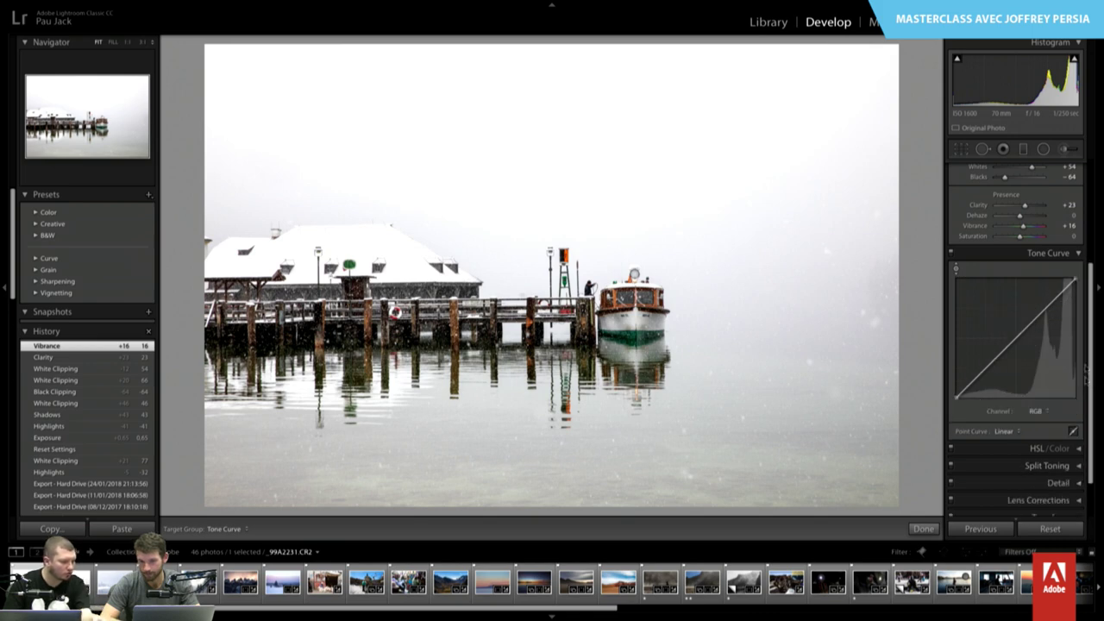
pyautogui.click(1044, 311)
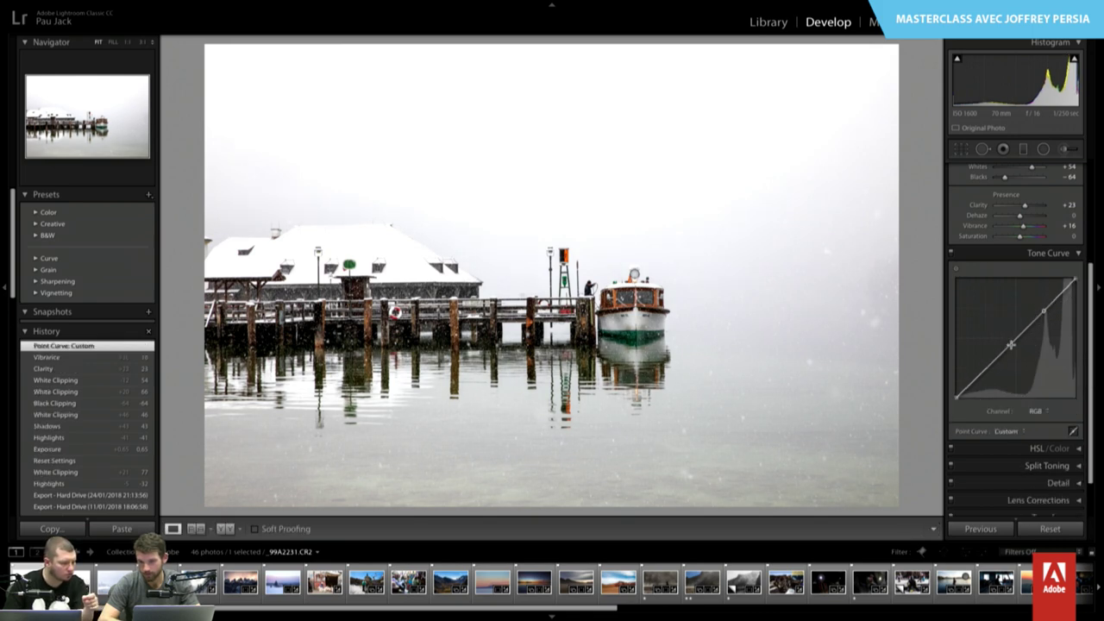
pyautogui.click(1011, 345)
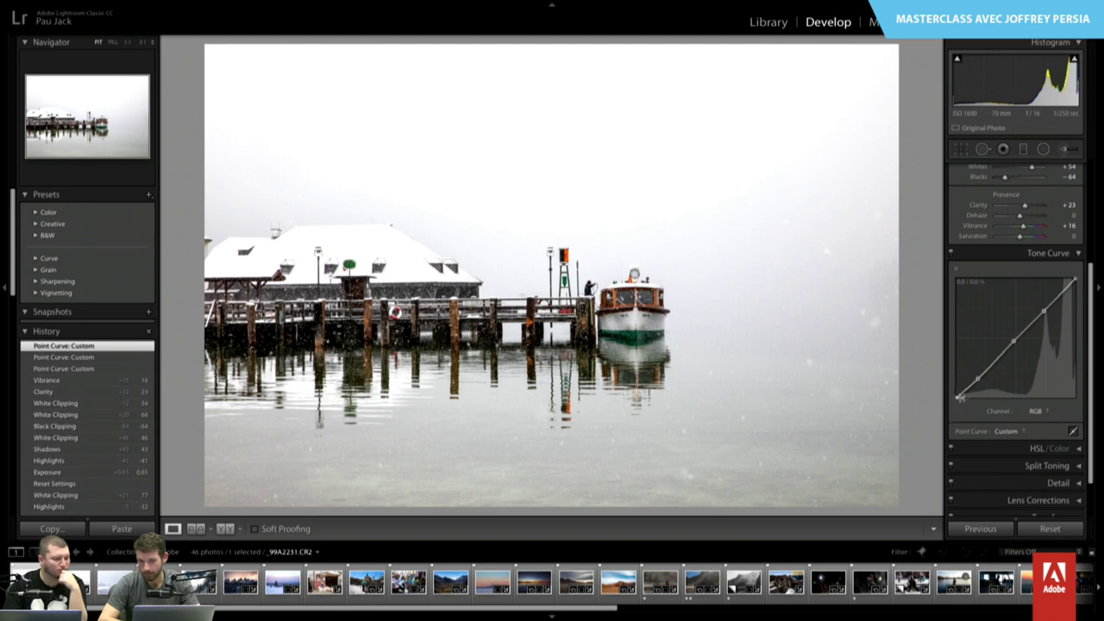
# - Raise the upper curve point, compare with the curve toggled off, and lift the black point slightly
pyautogui.moveTo(1046, 312); pyautogui.dragTo(1044, 305)
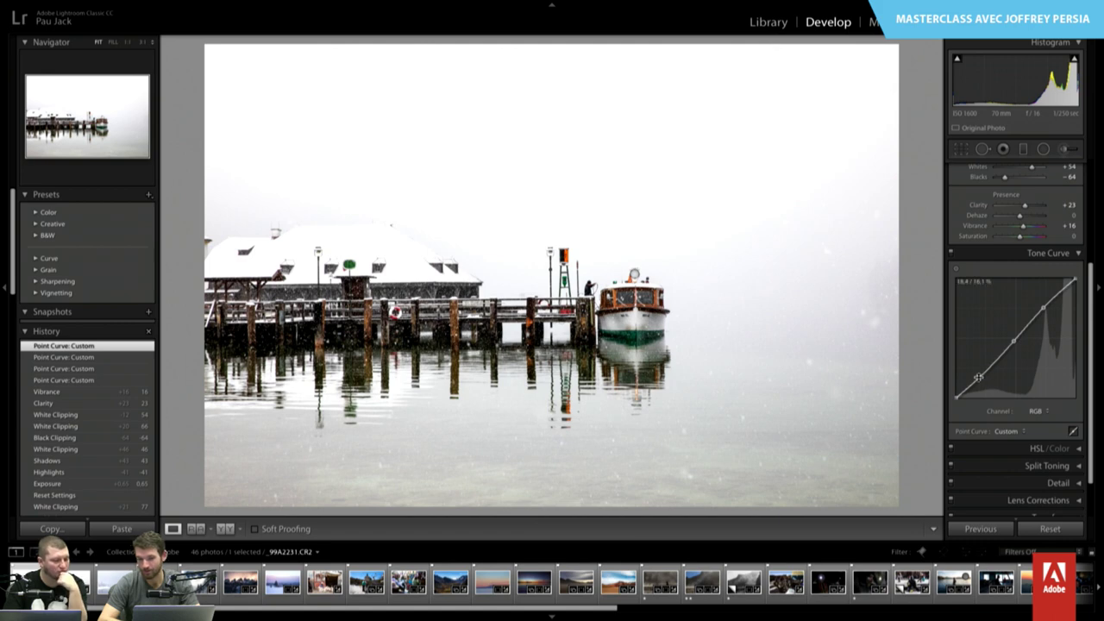
pyautogui.click(952, 256)
pyautogui.click(951, 256)
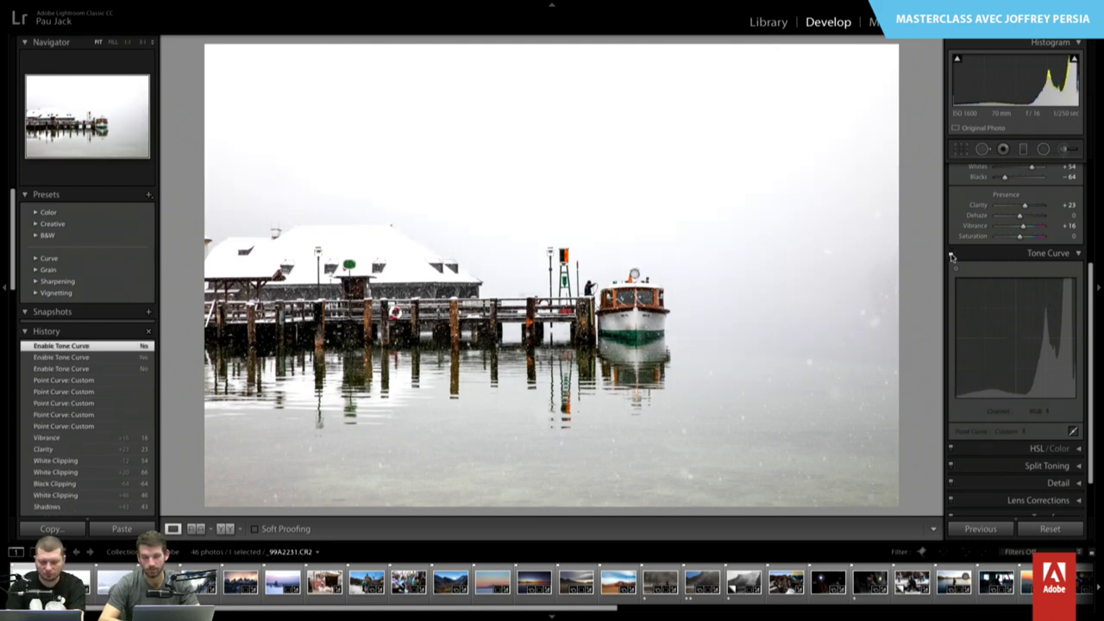
pyautogui.click(952, 256)
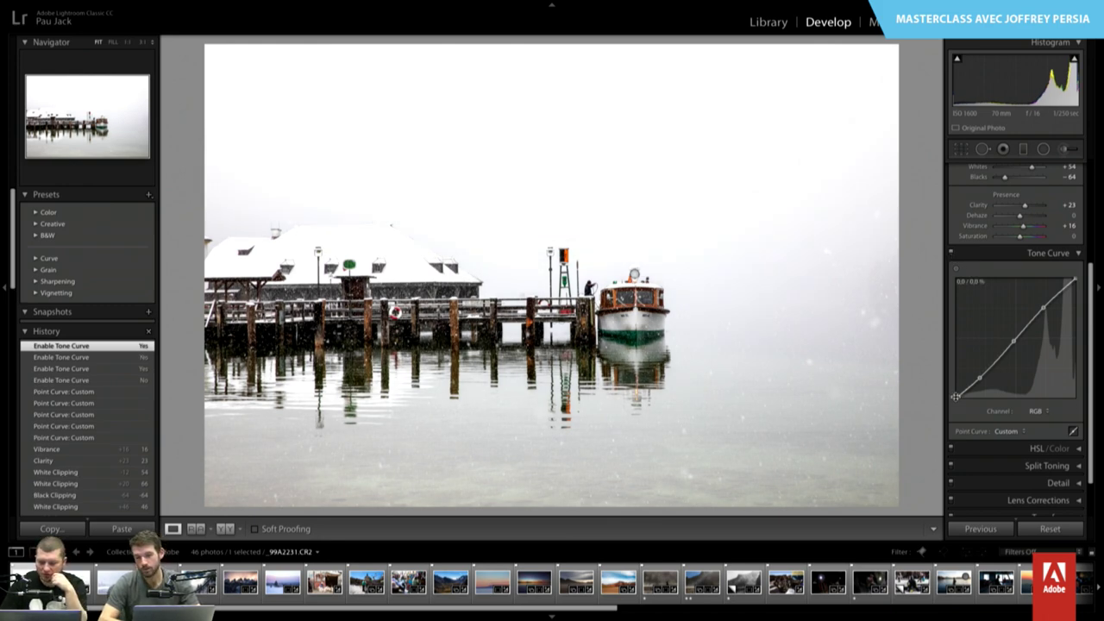
pyautogui.moveTo(956, 396); pyautogui.dragTo(956, 388)
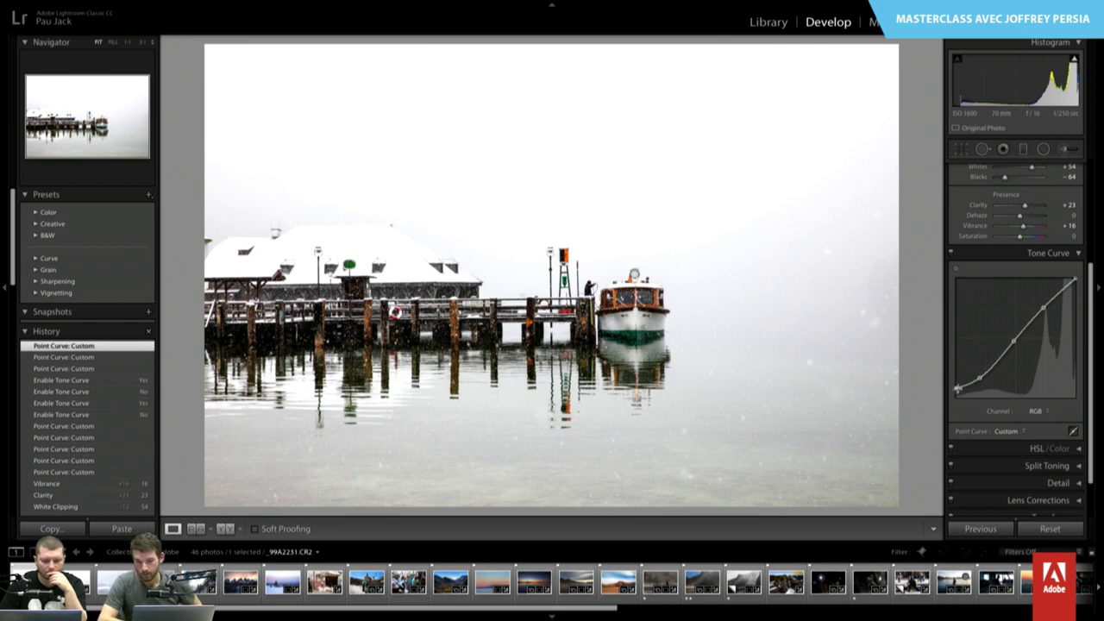
pyautogui.moveTo(949, 394); pyautogui.dragTo(954, 391)
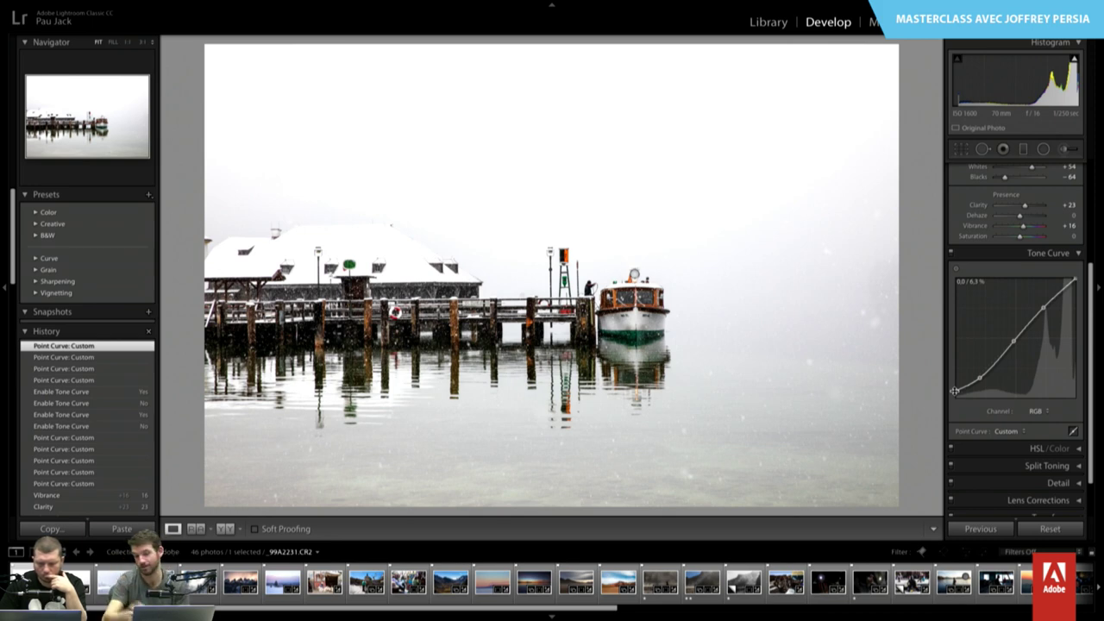
# - Show the HSL/Color Saturation and Luminance adjustments, then the Split Toning controls, for the pier photo
pyautogui.scroll(-1, 1069, 434)
pyautogui.click(1069, 433)
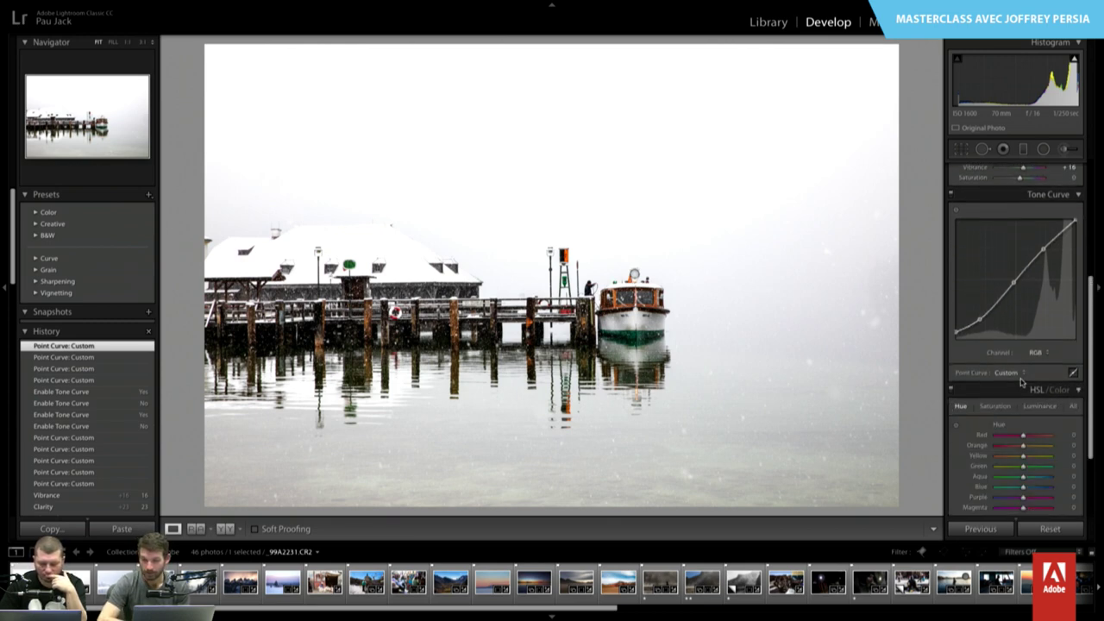
pyautogui.scroll(-3, 1070, 363)
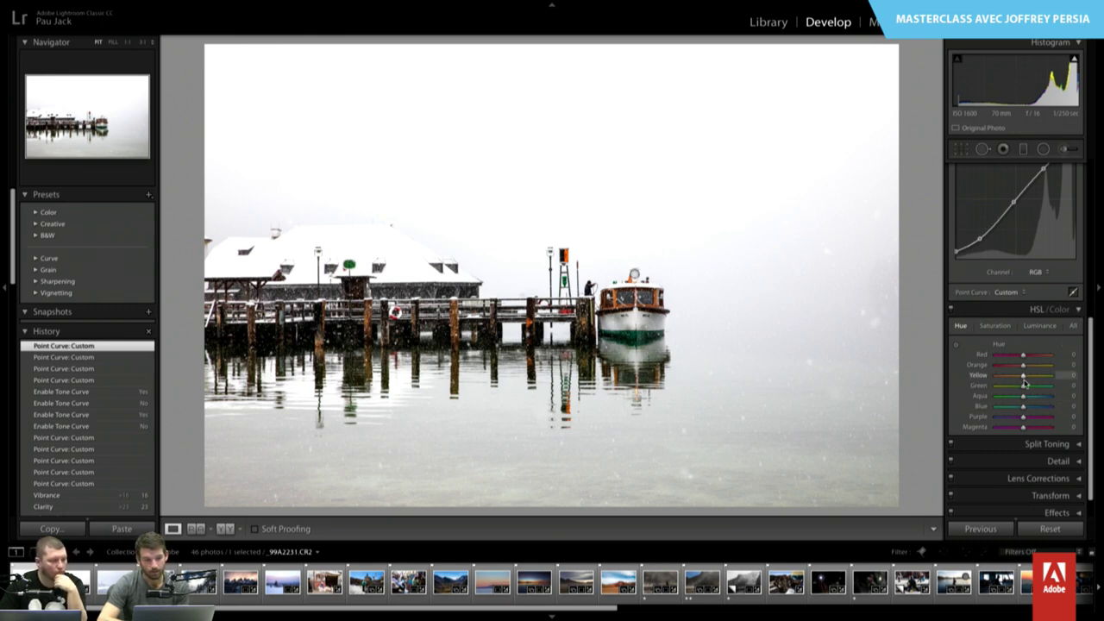
pyautogui.click(1010, 327)
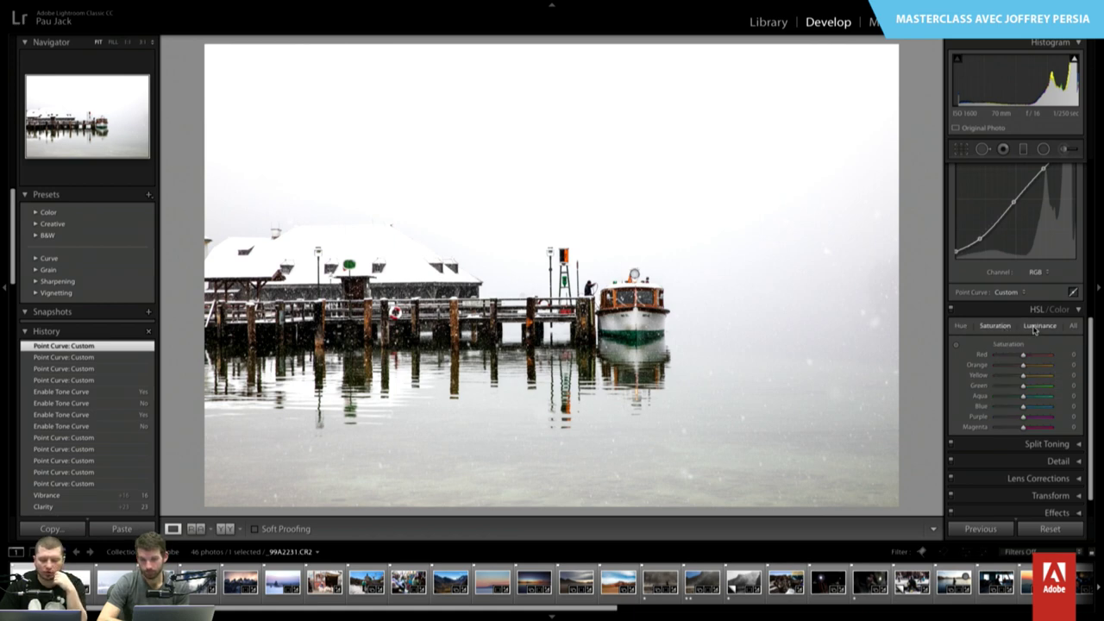
pyautogui.click(1036, 327)
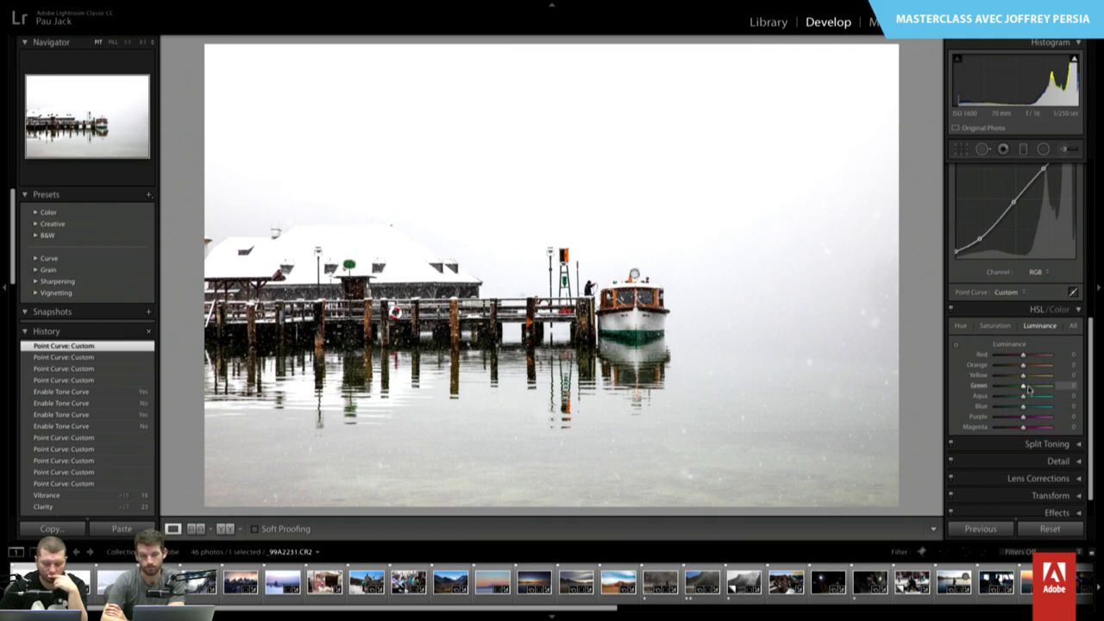
pyautogui.click(1046, 444)
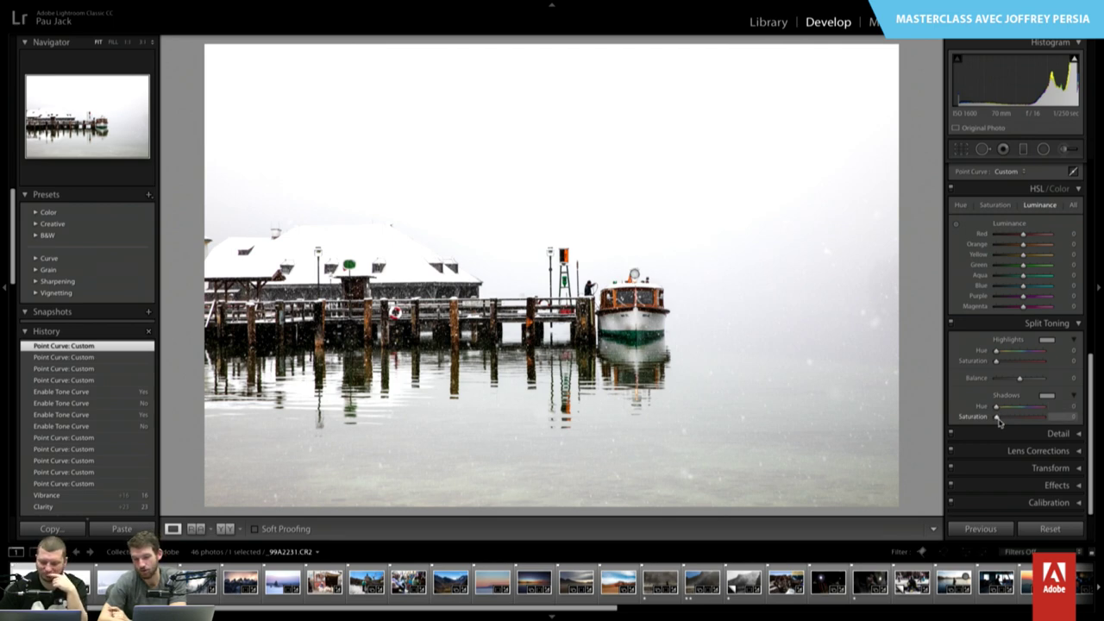
# - Raise Split Toning Shadows Saturation to 3, then 8, then set it back to 0
pyautogui.moveTo(1000, 421); pyautogui.dragTo(1004, 422)
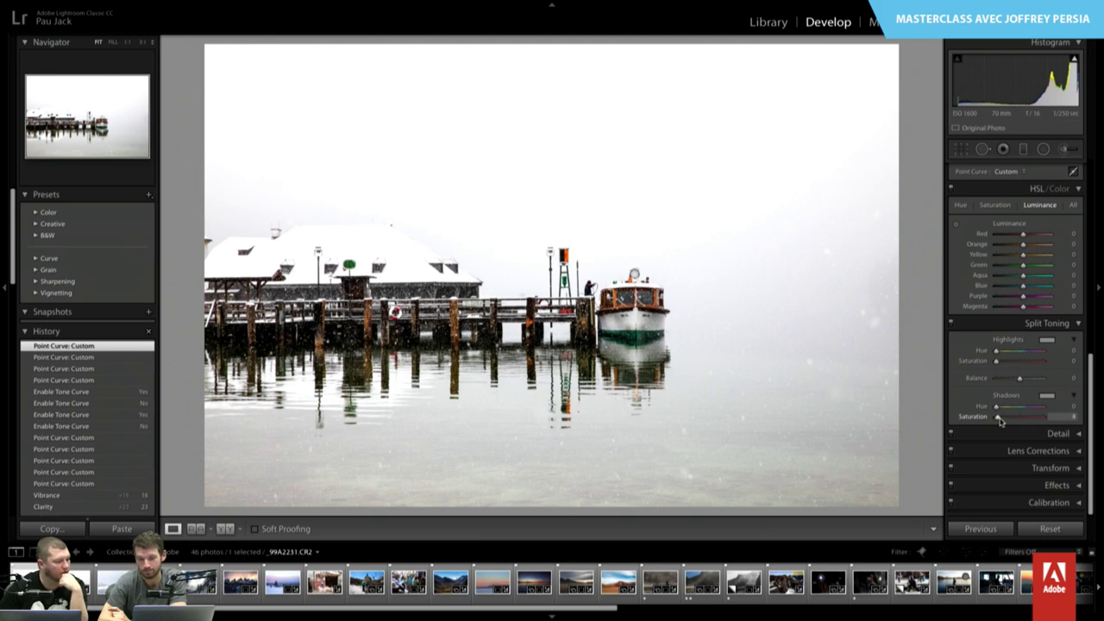
pyautogui.moveTo(1001, 421)
pyautogui.mouseDown()
pyautogui.moveTo(1020, 407)
pyautogui.moveTo(1007, 390)
pyautogui.mouseUp()
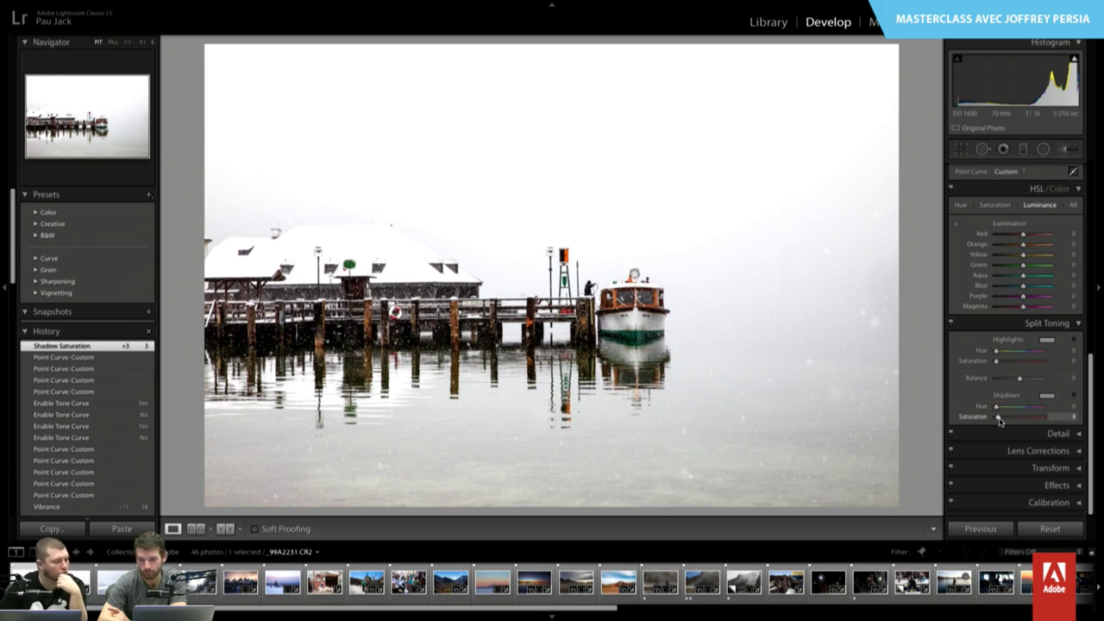
pyautogui.moveTo(1001, 418); pyautogui.dragTo(1004, 417)
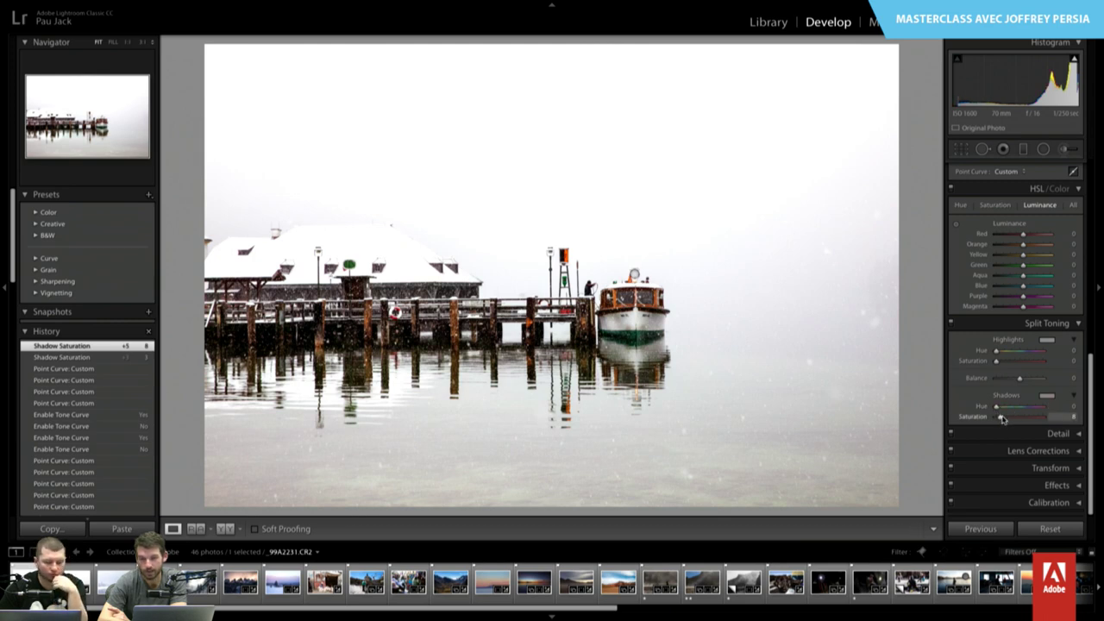
pyautogui.moveTo(1000, 418); pyautogui.dragTo(990, 419)
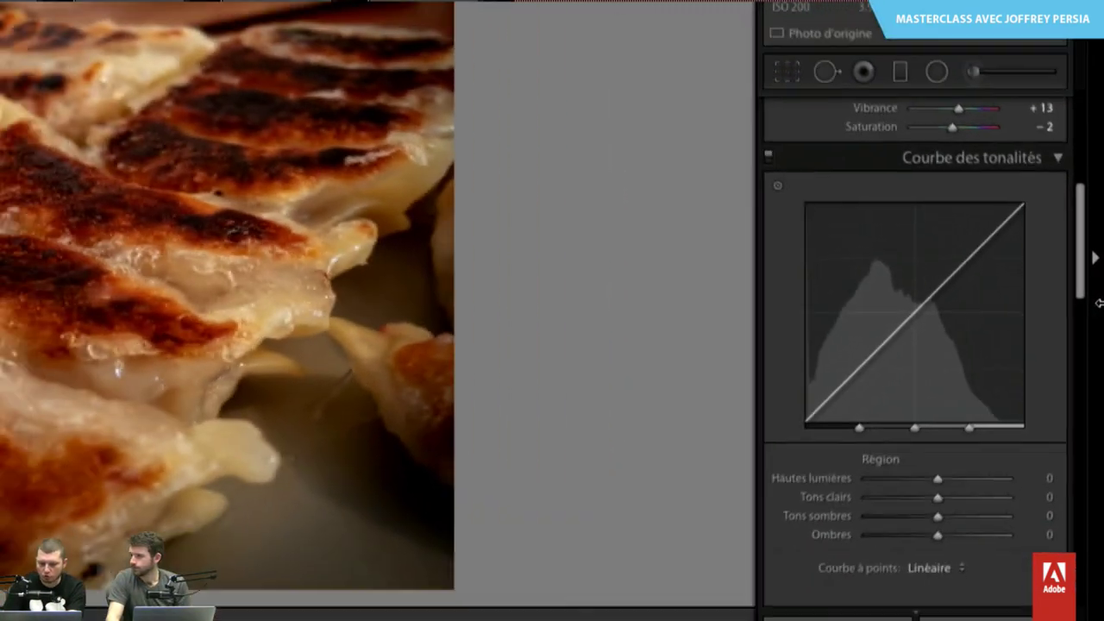
# - Zoom the dumpling photo to 1:1, build an S-curve with point curve, then delete both points
pyautogui.click(641, 382)
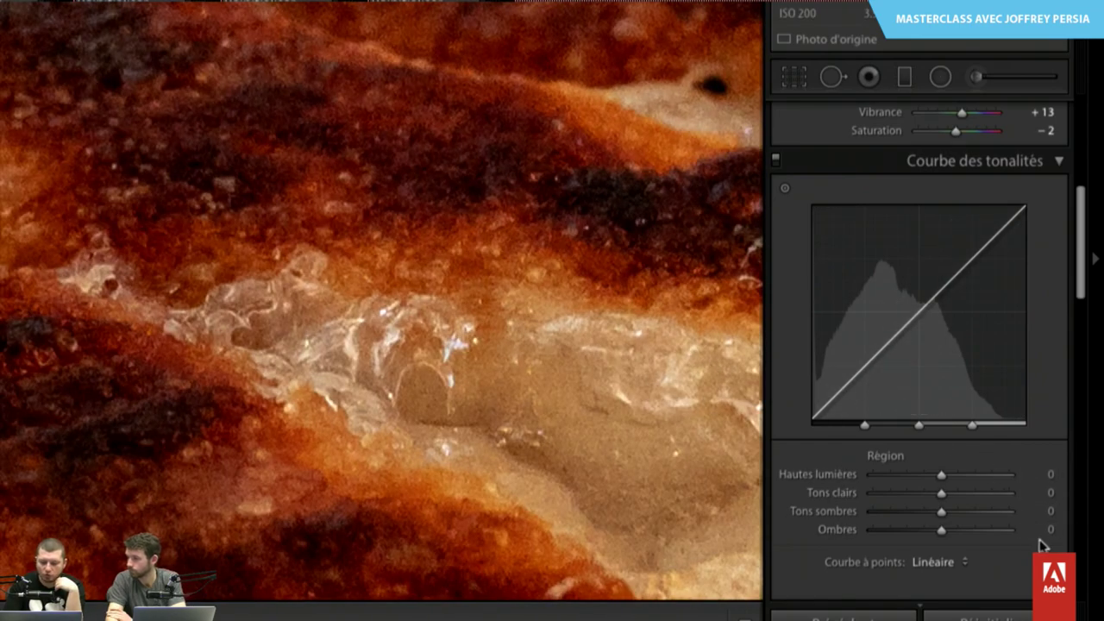
pyautogui.click(1049, 560)
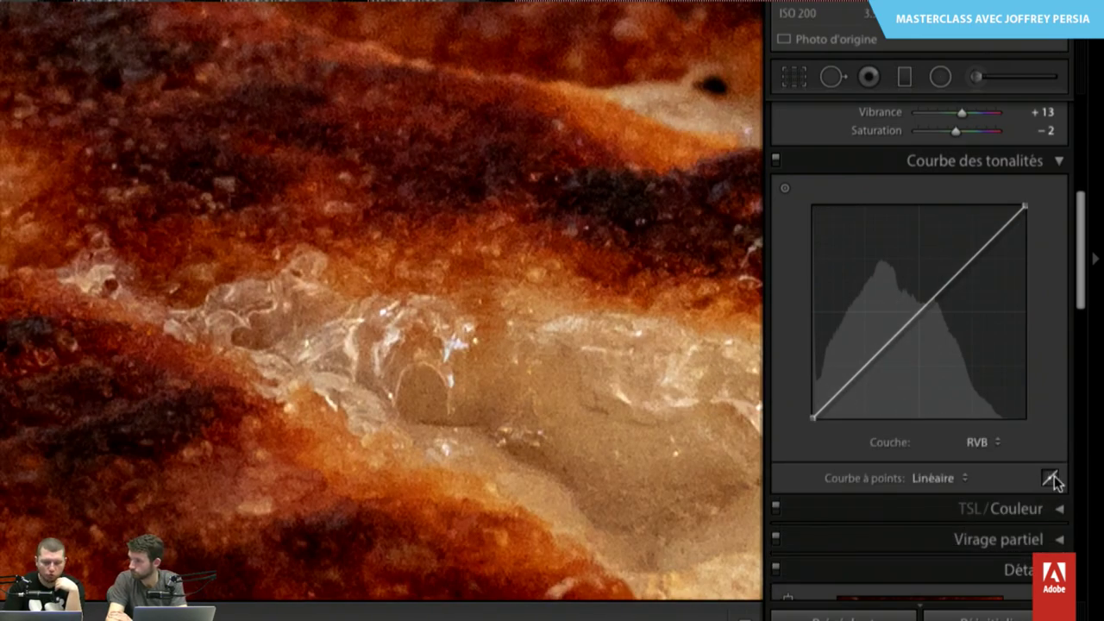
pyautogui.moveTo(973, 252); pyautogui.dragTo(935, 239)
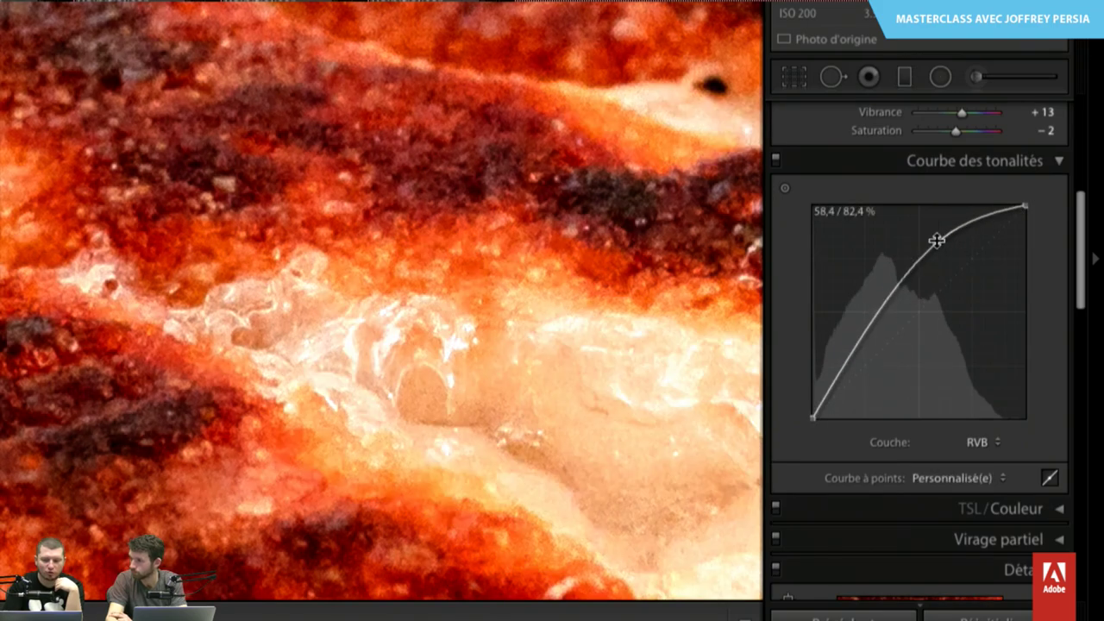
pyautogui.moveTo(843, 370); pyautogui.dragTo(871, 380)
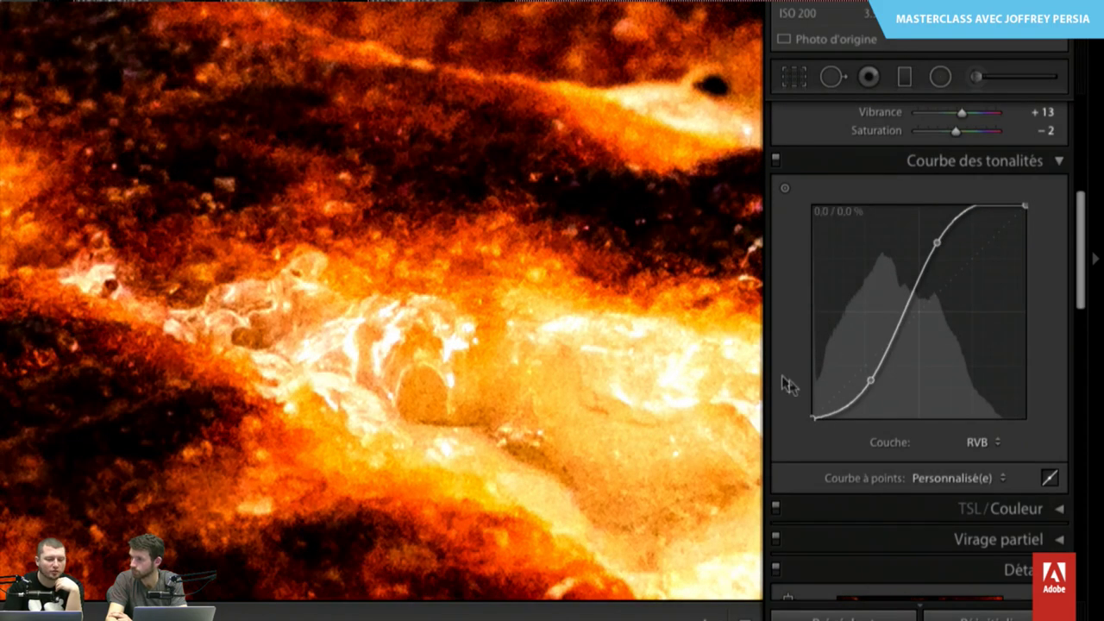
pyautogui.doubleClick(937, 243)
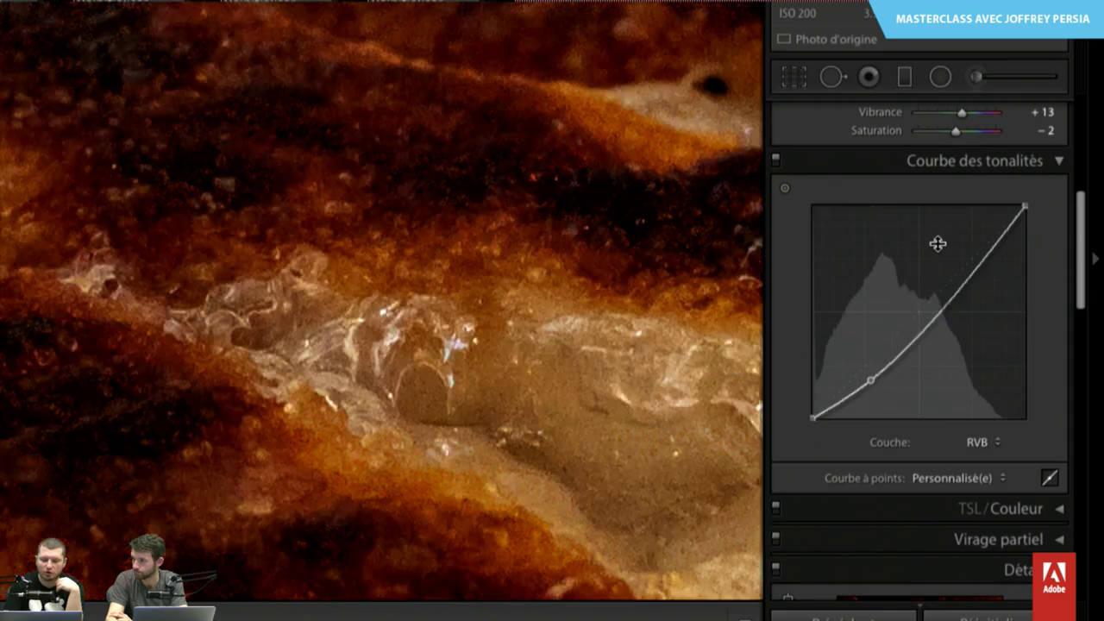
pyautogui.doubleClick(870, 379)
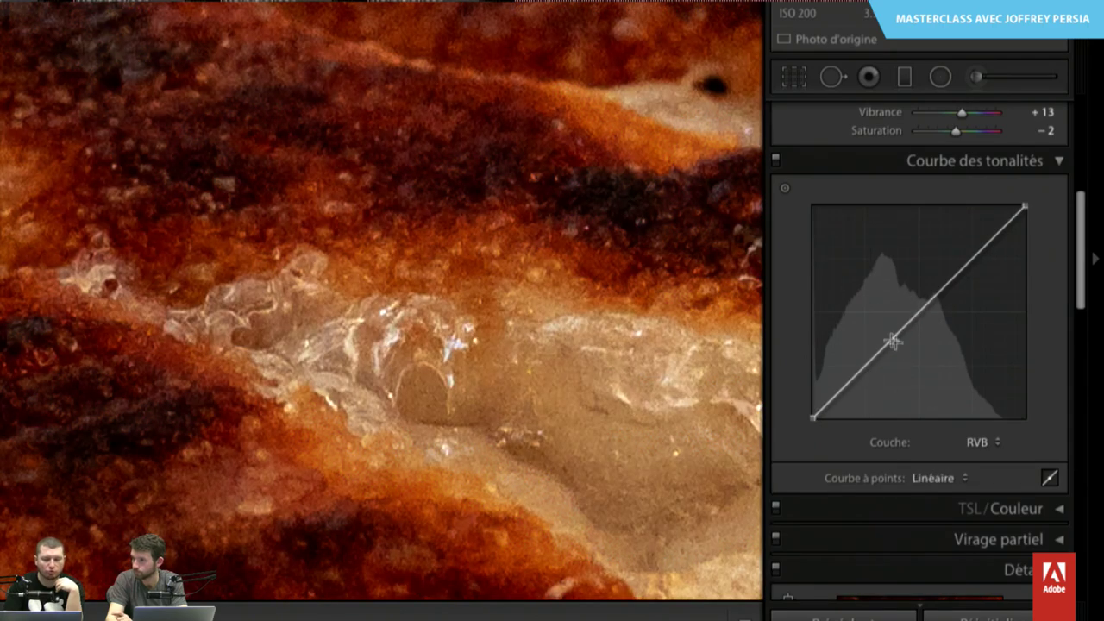
# - On the parametric curve, adjust the darks, shadows boundary, lights and highlights regions
pyautogui.click(1051, 478)
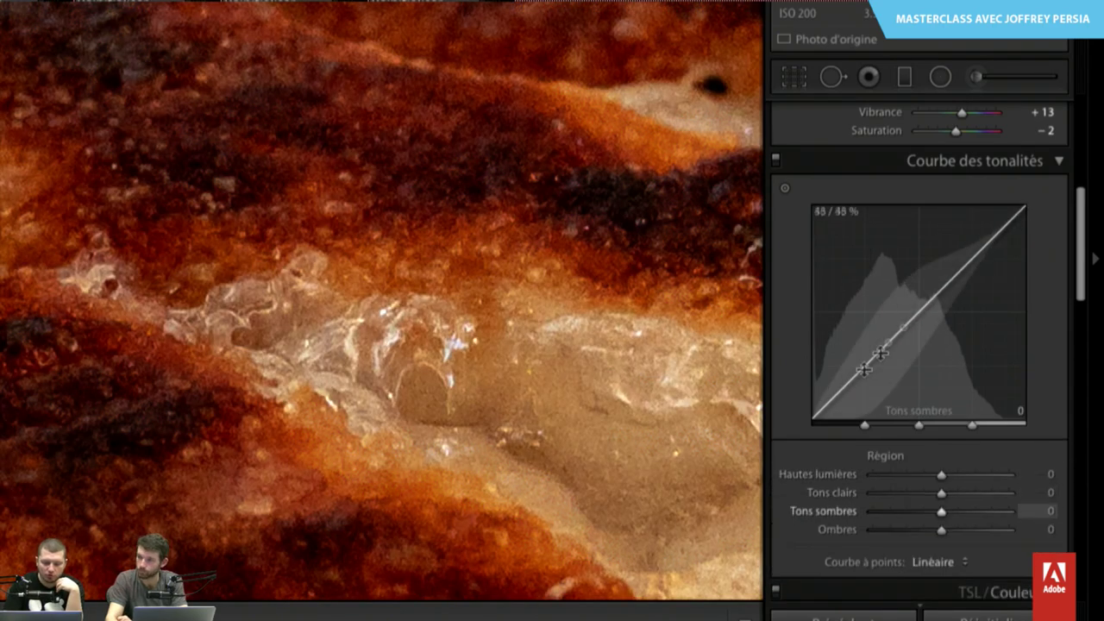
pyautogui.moveTo(912, 316)
pyautogui.mouseDown()
pyautogui.moveTo(914, 307)
pyautogui.moveTo(913, 340)
pyautogui.moveTo(915, 313)
pyautogui.moveTo(914, 328)
pyautogui.mouseUp()
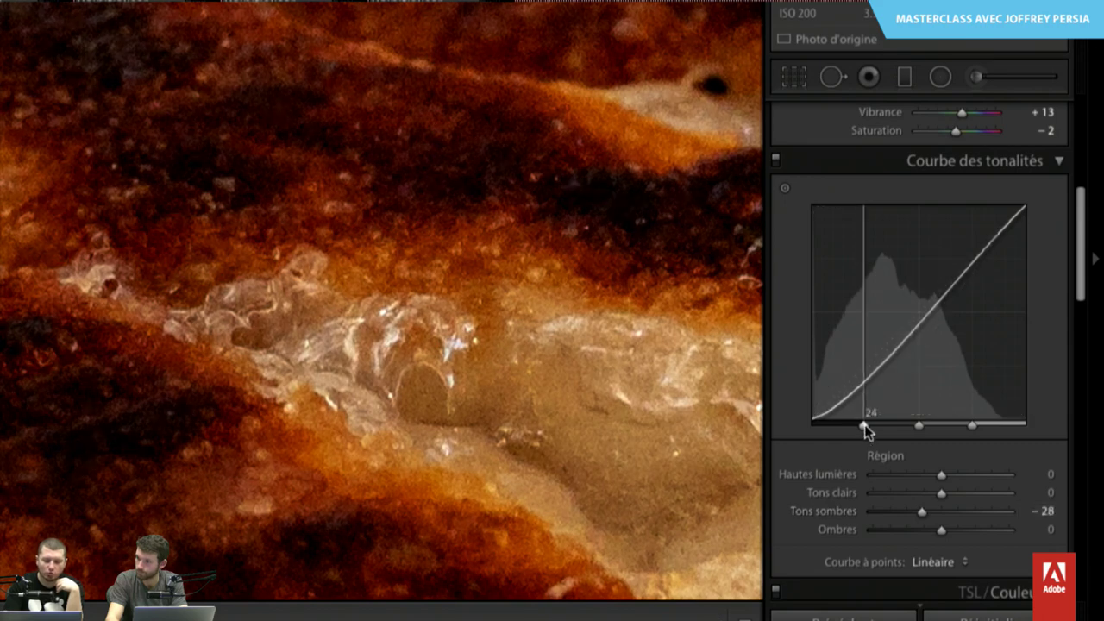
pyautogui.moveTo(865, 428)
pyautogui.mouseDown()
pyautogui.moveTo(848, 426)
pyautogui.moveTo(847, 393)
pyautogui.mouseUp()
pyautogui.moveTo(956, 271); pyautogui.dragTo(956, 264)
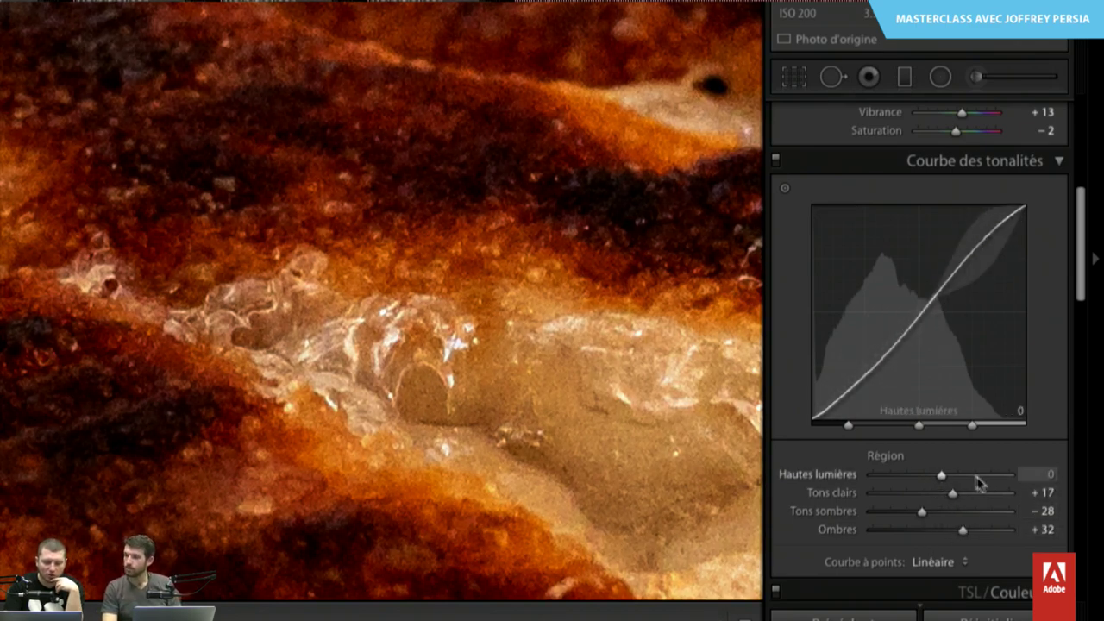
pyautogui.moveTo(941, 475)
pyautogui.mouseDown()
pyautogui.moveTo(968, 474)
pyautogui.moveTo(939, 475)
pyautogui.mouseUp()
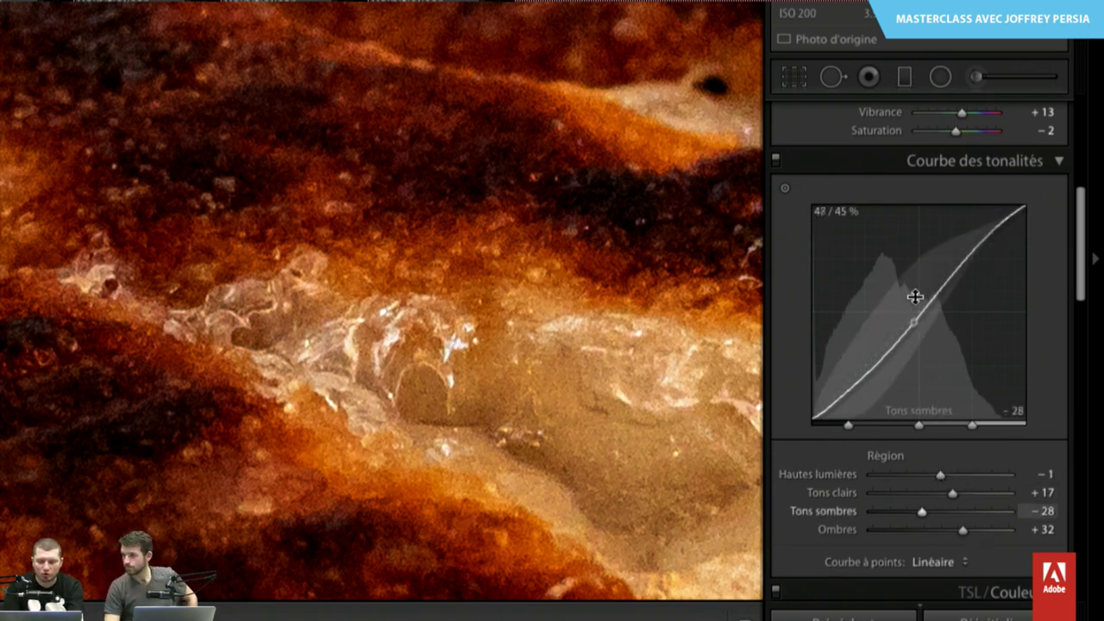
# - Reset Highlights, Lights, Darks and Shadows regions to 0, then collapse and re-expand the Tone Curve
pyautogui.doubleClick(942, 477)
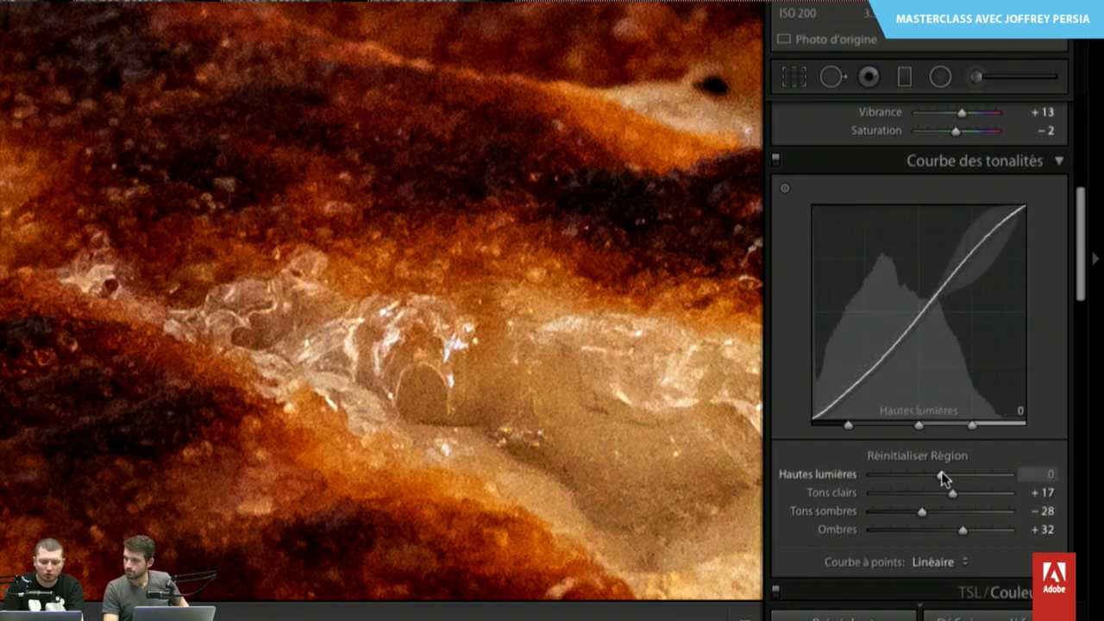
pyautogui.doubleClick(952, 495)
pyautogui.doubleClick(923, 512)
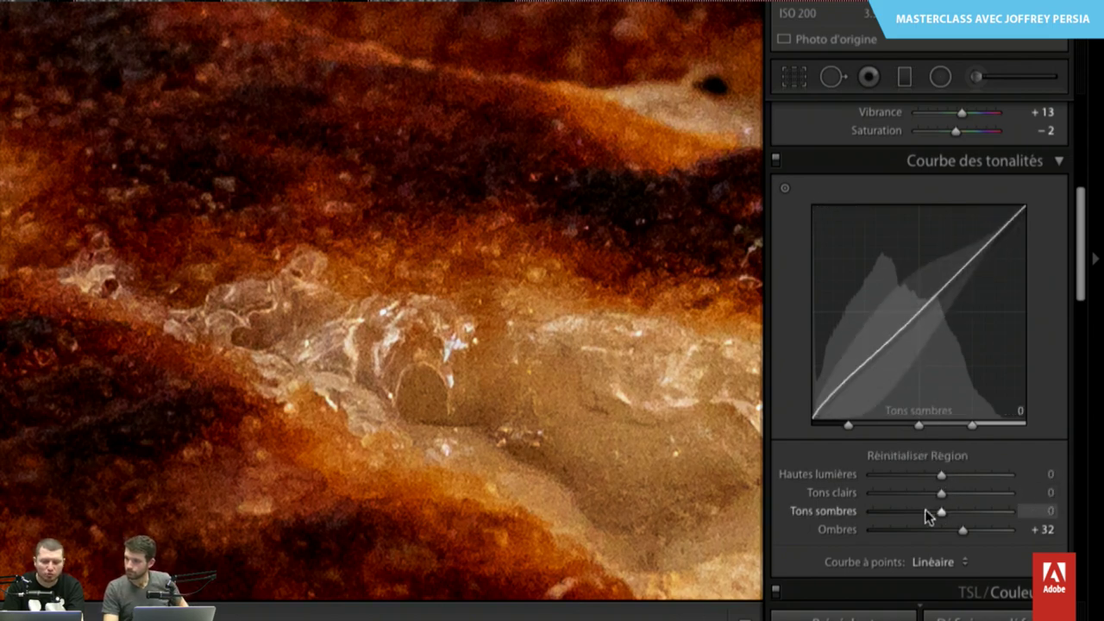
pyautogui.doubleClick(962, 531)
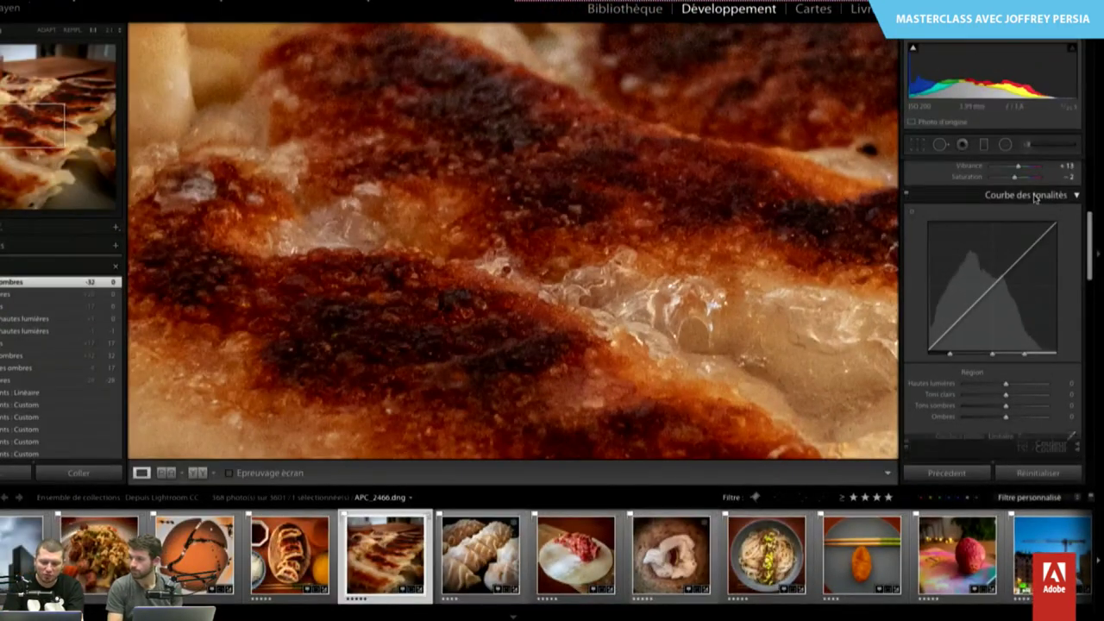
pyautogui.click(1040, 199)
pyautogui.click(1040, 224)
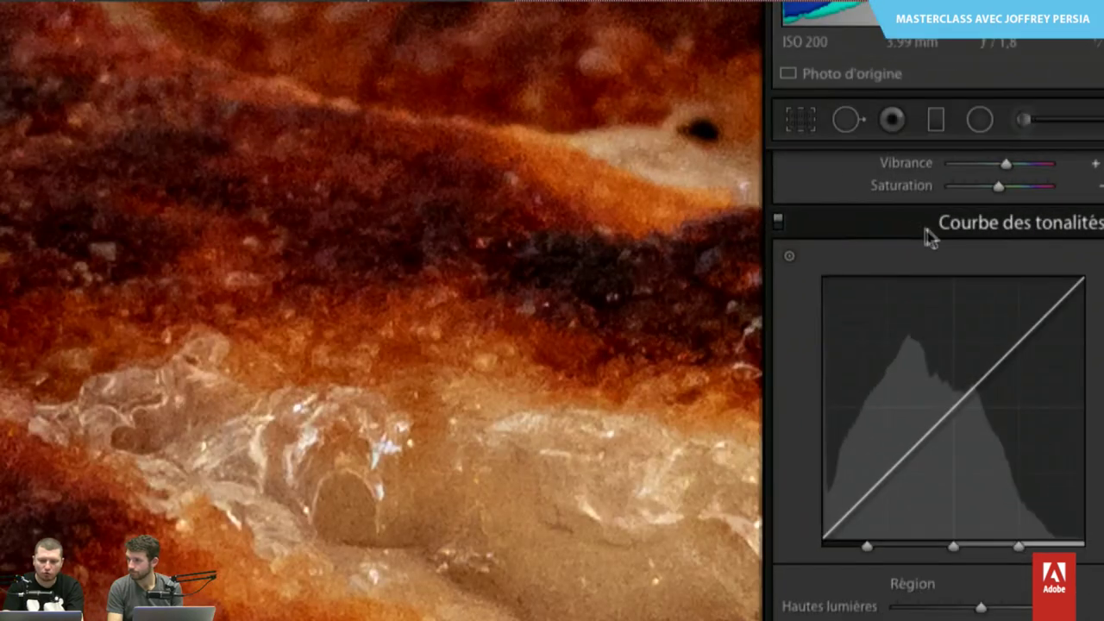
# - Uncheck Courbe des tonalités in Personnaliser le panneau Développement and save the panel layout
pyautogui.rightClick(987, 222)
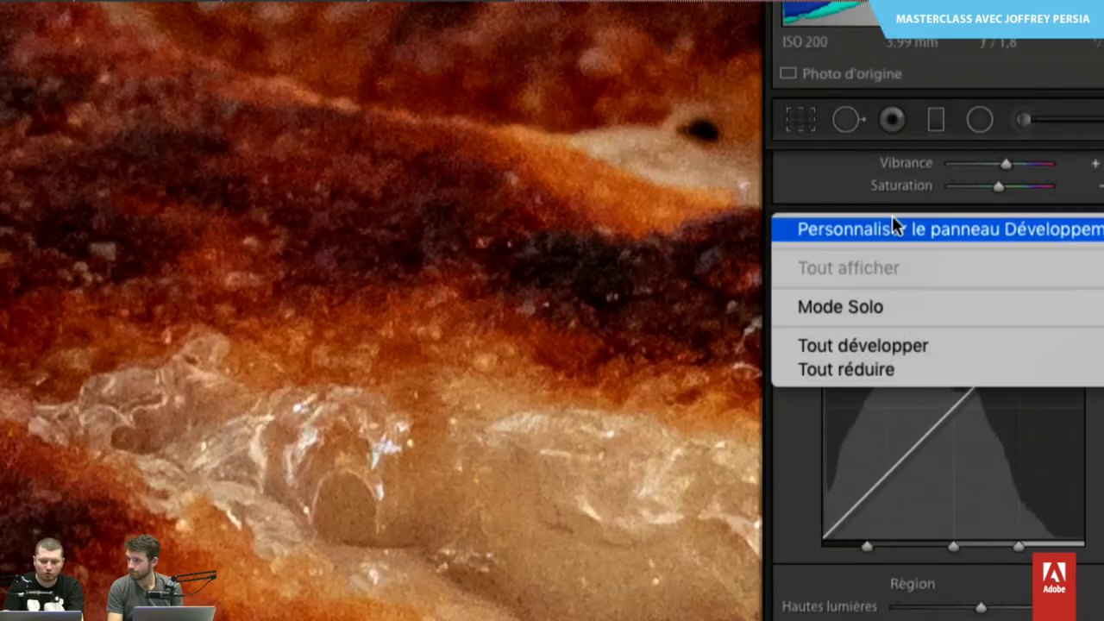
pyautogui.click(869, 200)
pyautogui.click(1001, 226)
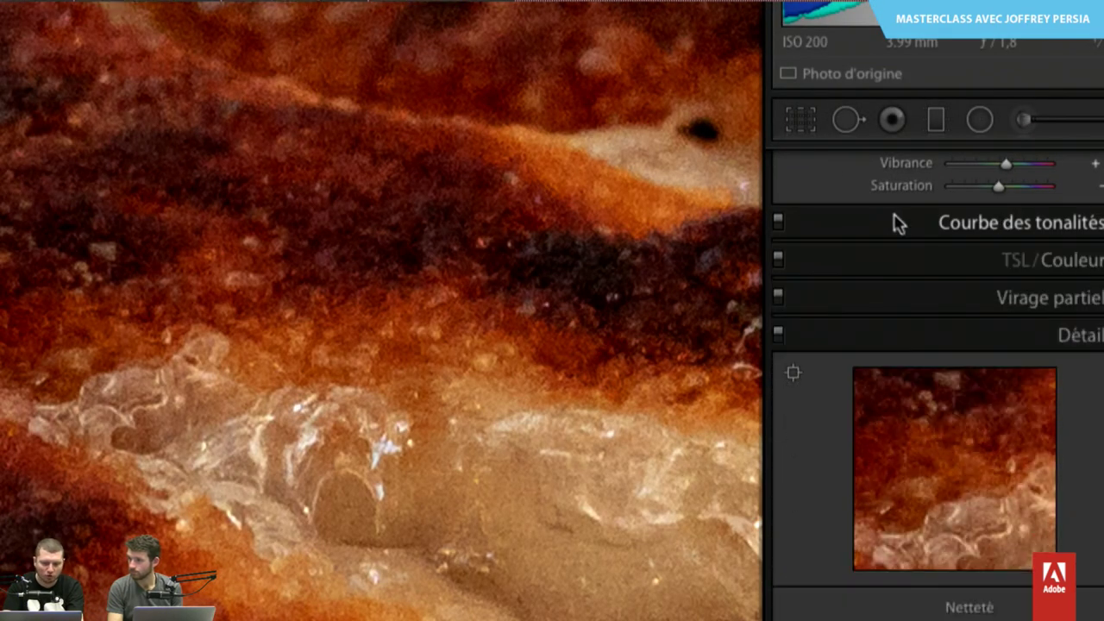
pyautogui.rightClick(1001, 222)
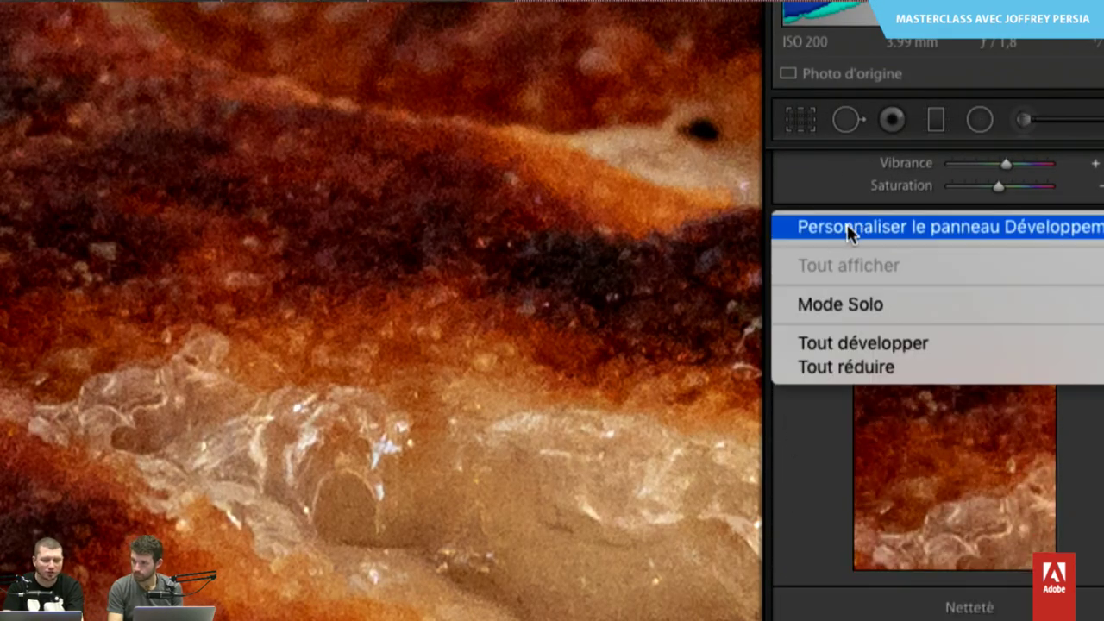
pyautogui.click(848, 225)
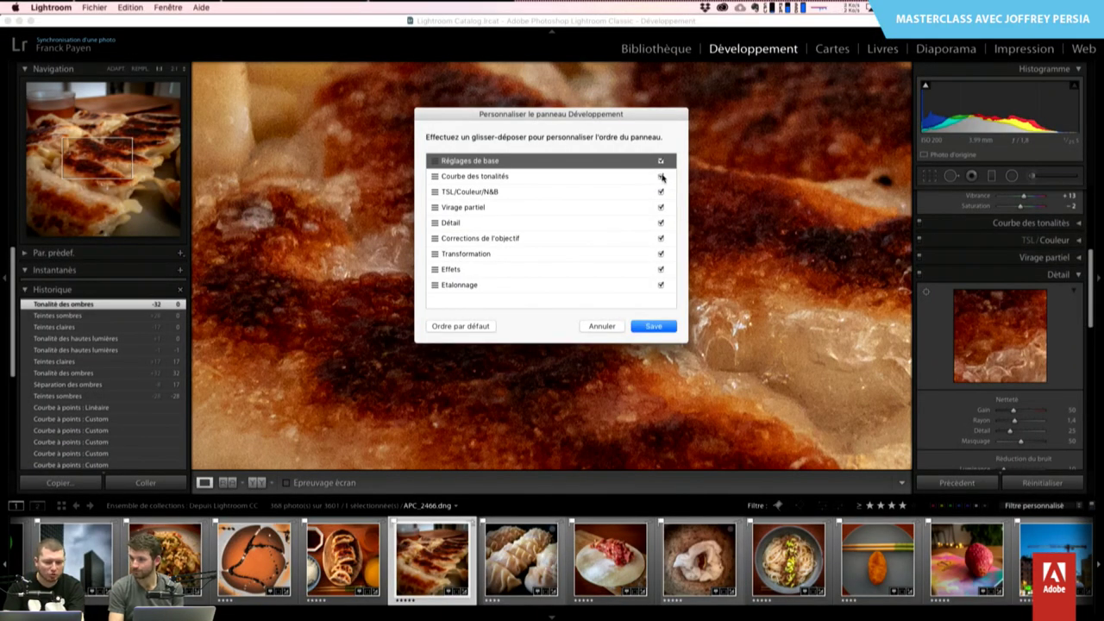
pyautogui.click(662, 177)
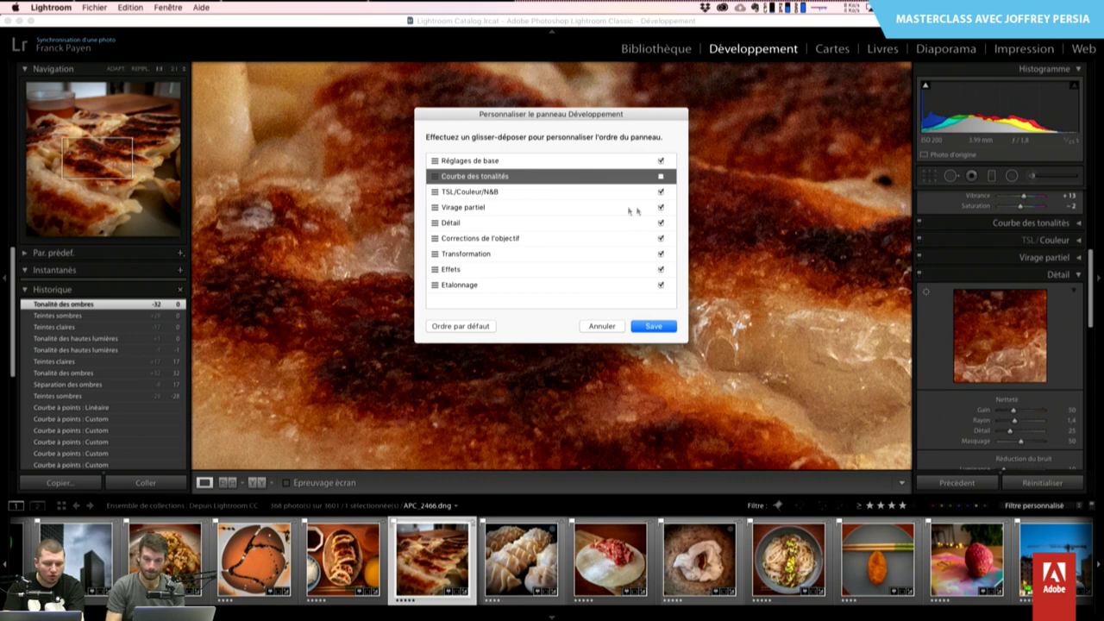
pyautogui.click(654, 326)
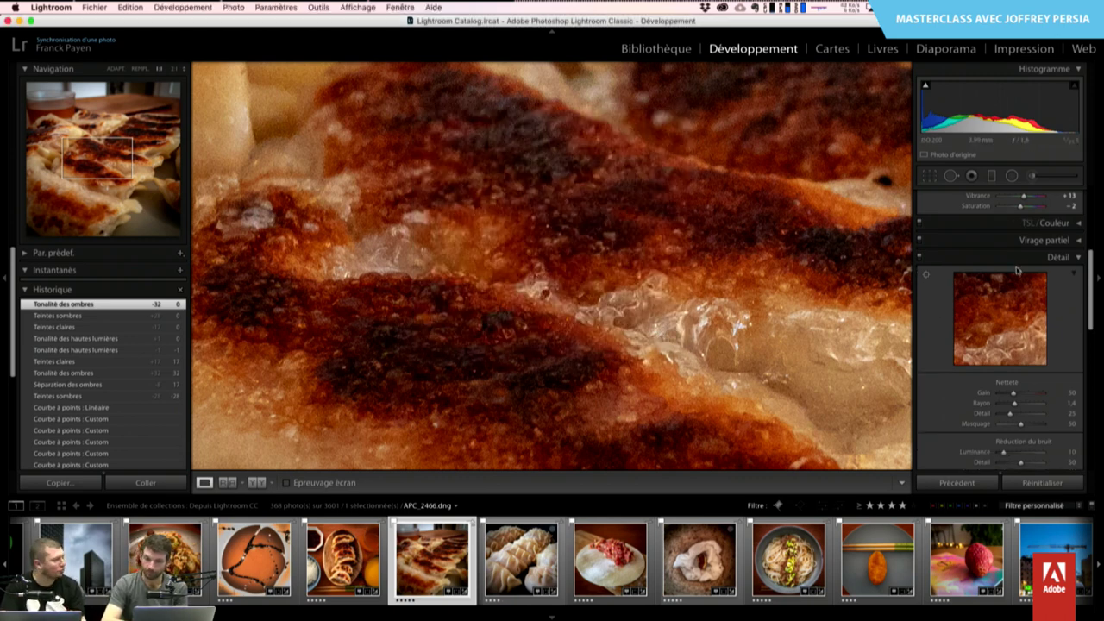
pyautogui.scroll(3, 1016, 272)
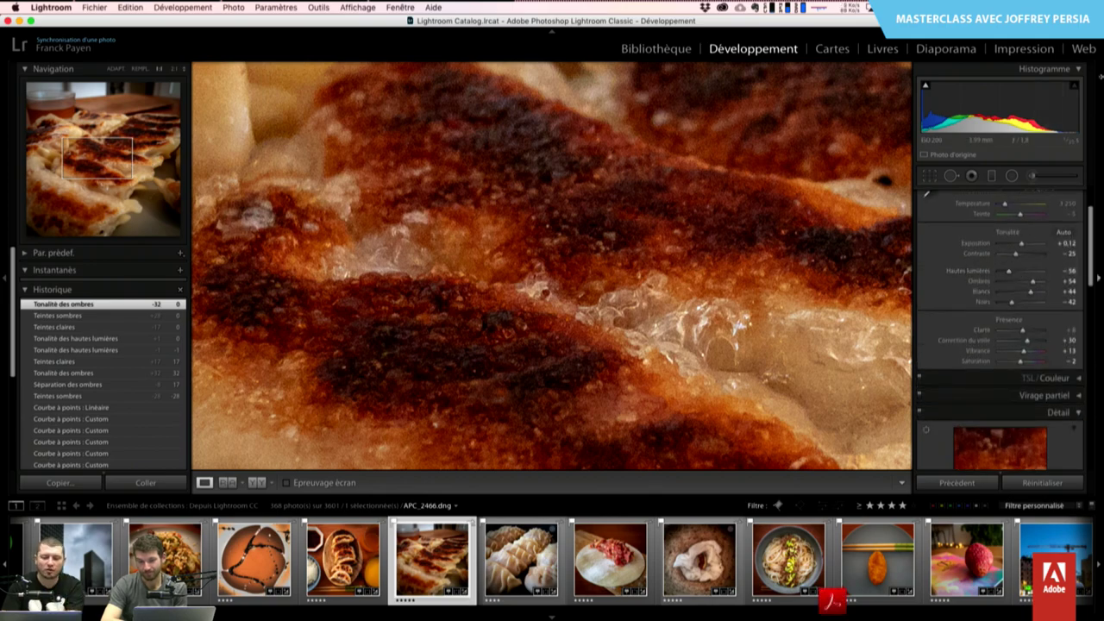
# - Fit the dumpling photo, try a brighter Exposition via slider and histogram, then undo both changes
pyautogui.click(692, 191)
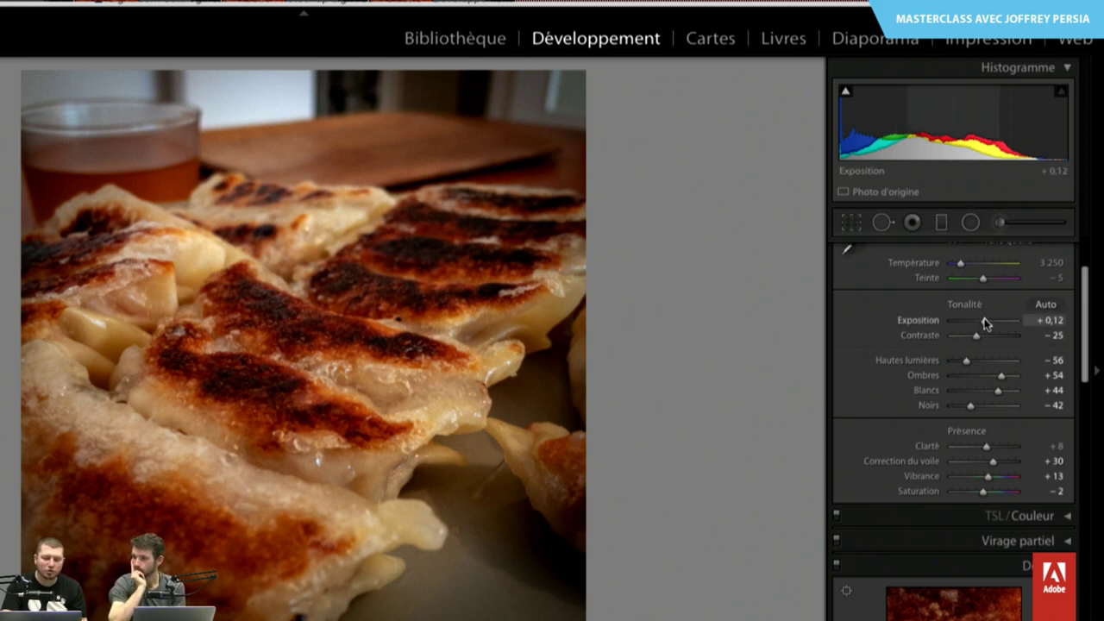
pyautogui.moveTo(986, 325)
pyautogui.mouseDown()
pyautogui.moveTo(1001, 324)
pyautogui.moveTo(971, 325)
pyautogui.moveTo(985, 322)
pyautogui.mouseUp()
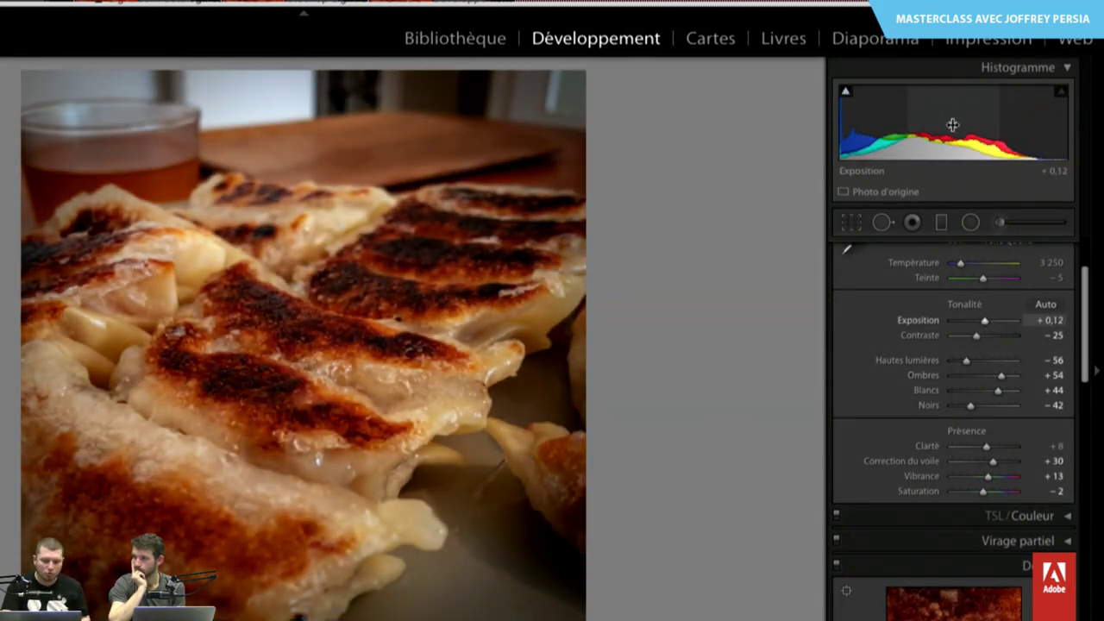
pyautogui.moveTo(964, 122)
pyautogui.mouseDown()
pyautogui.moveTo(949, 121)
pyautogui.moveTo(1013, 126)
pyautogui.mouseUp()
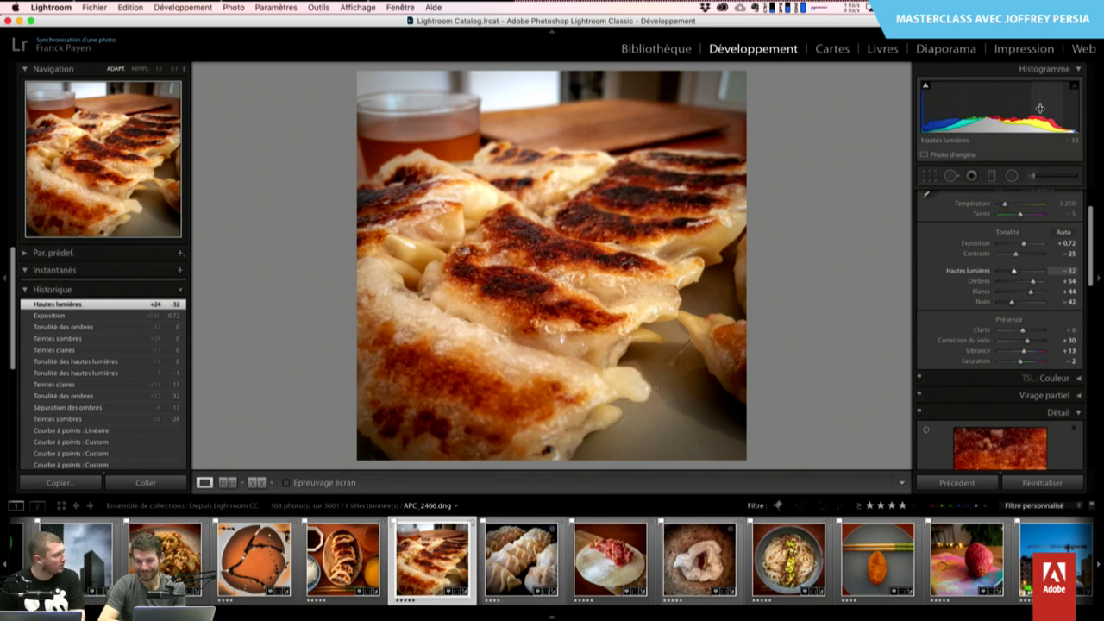
pyautogui.hotkey('ctrl', 'z')
pyautogui.hotkey('ctrl', 'z')
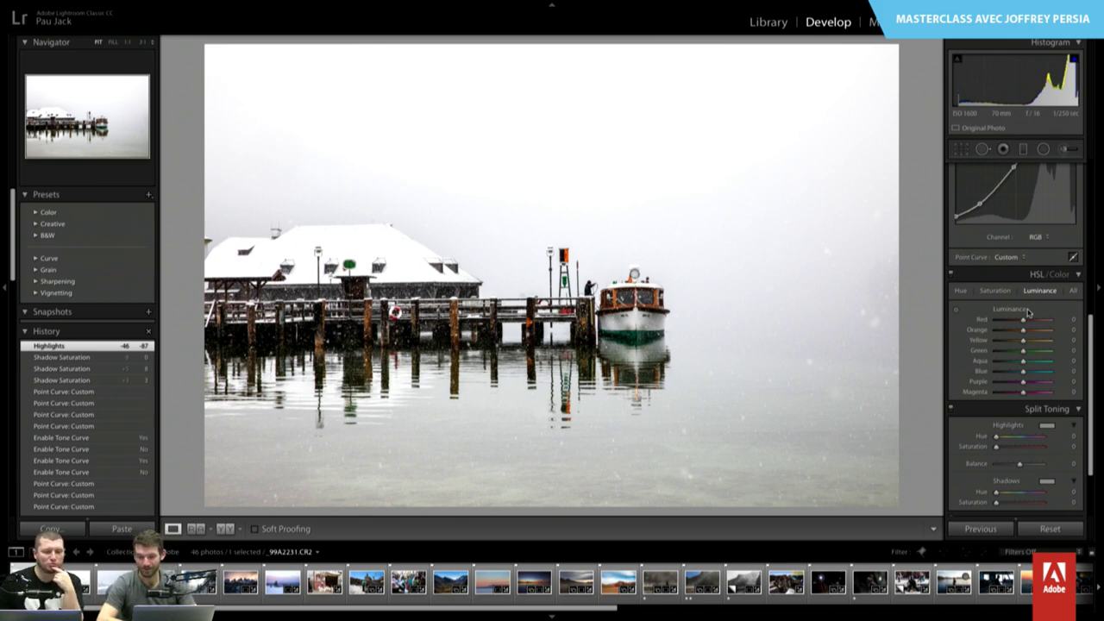
# - Expand the Detail panel showing sharpening Amount 40, Radius 1.0, Detail 25, Masking 0
pyautogui.scroll(-2, 1028, 312)
pyautogui.scroll(-1, 1028, 313)
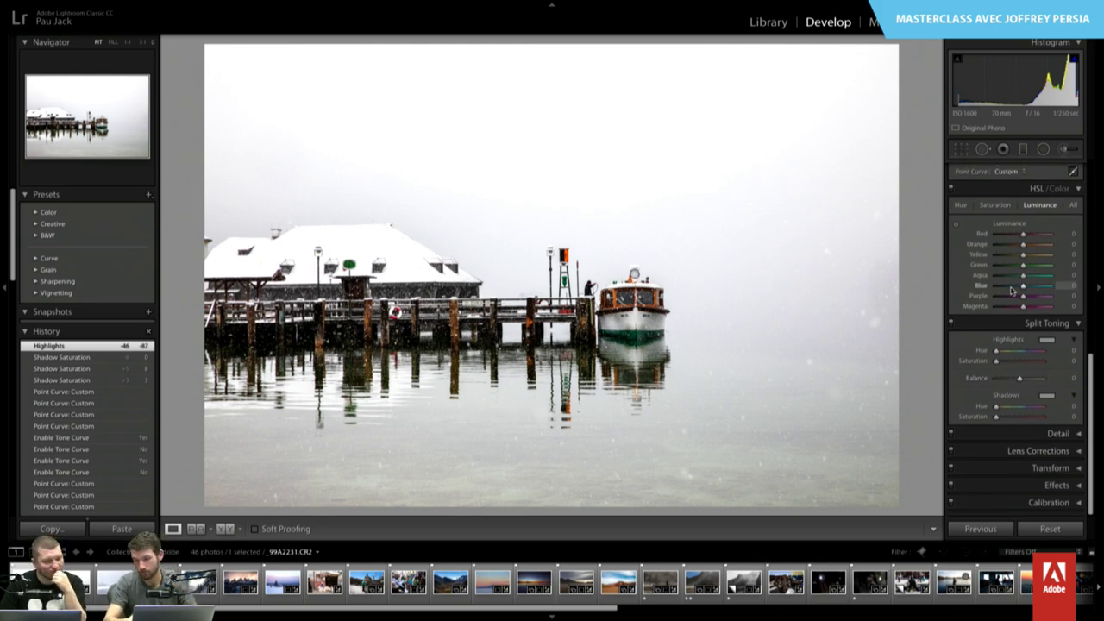
pyautogui.click(1051, 434)
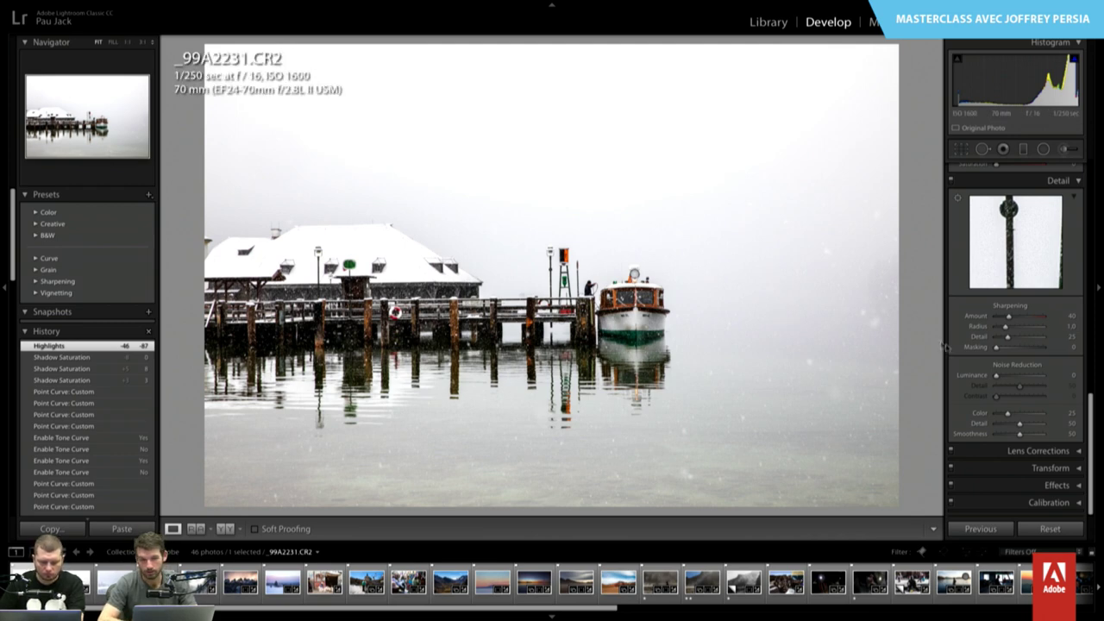
# - Cycle the photo info overlay, then zoom 1:1 and pan onto the pier and boat
pyautogui.press('i')
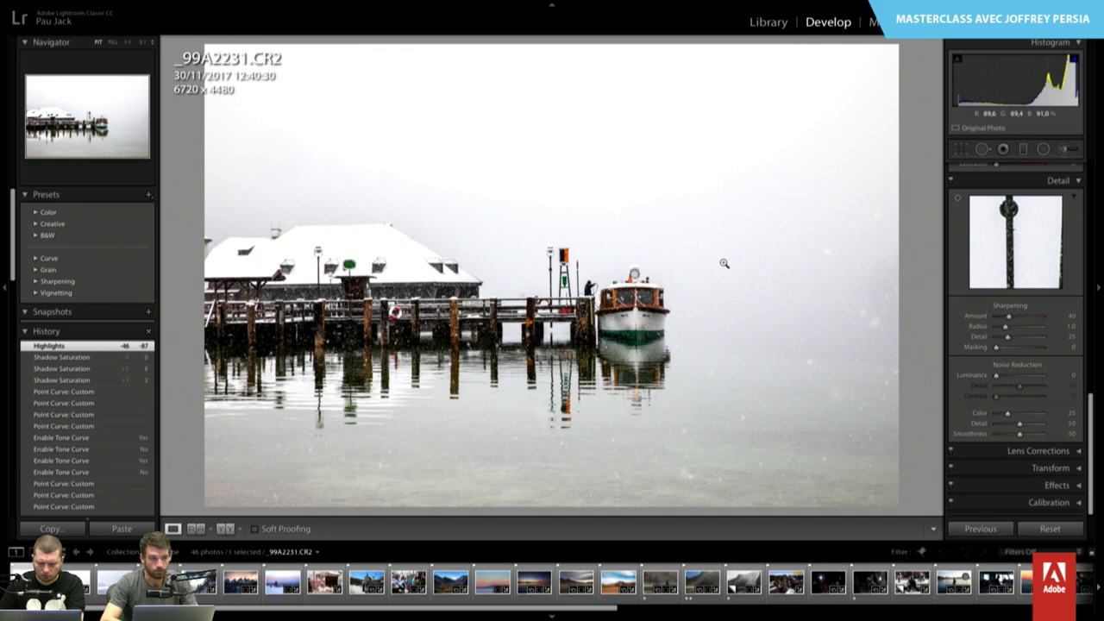
pyautogui.press('i')
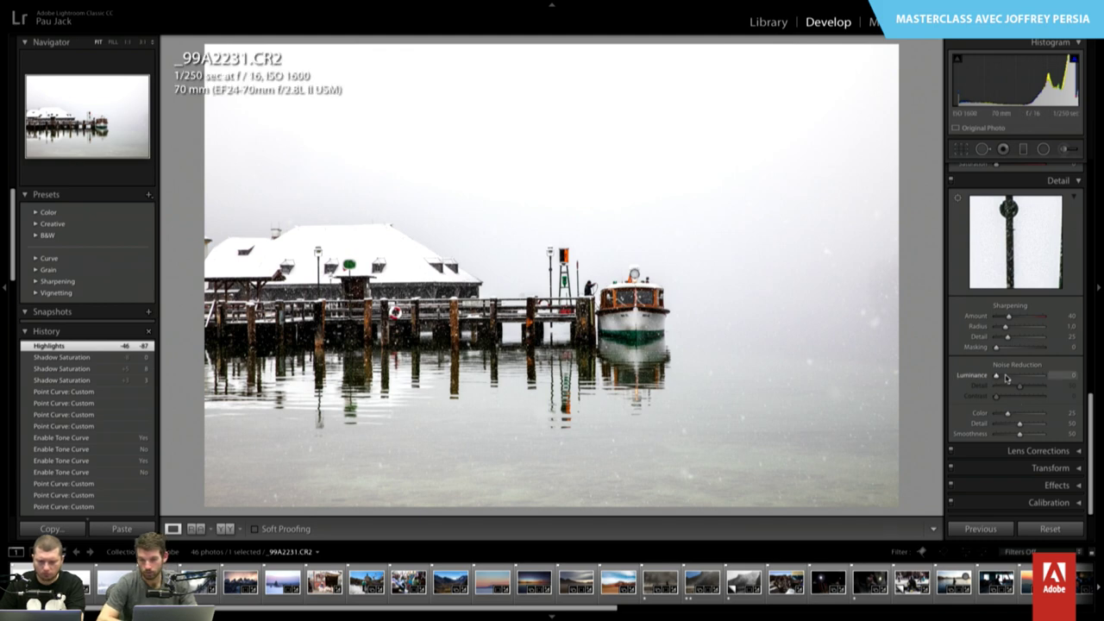
pyautogui.click(549, 321)
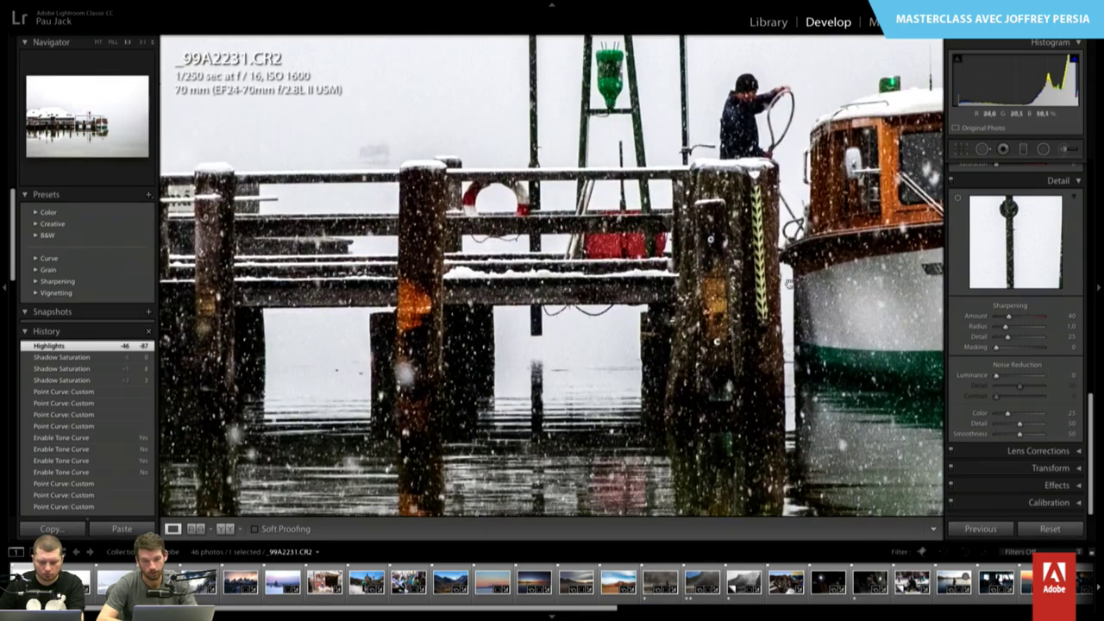
pyautogui.moveTo(867, 220); pyautogui.dragTo(706, 198)
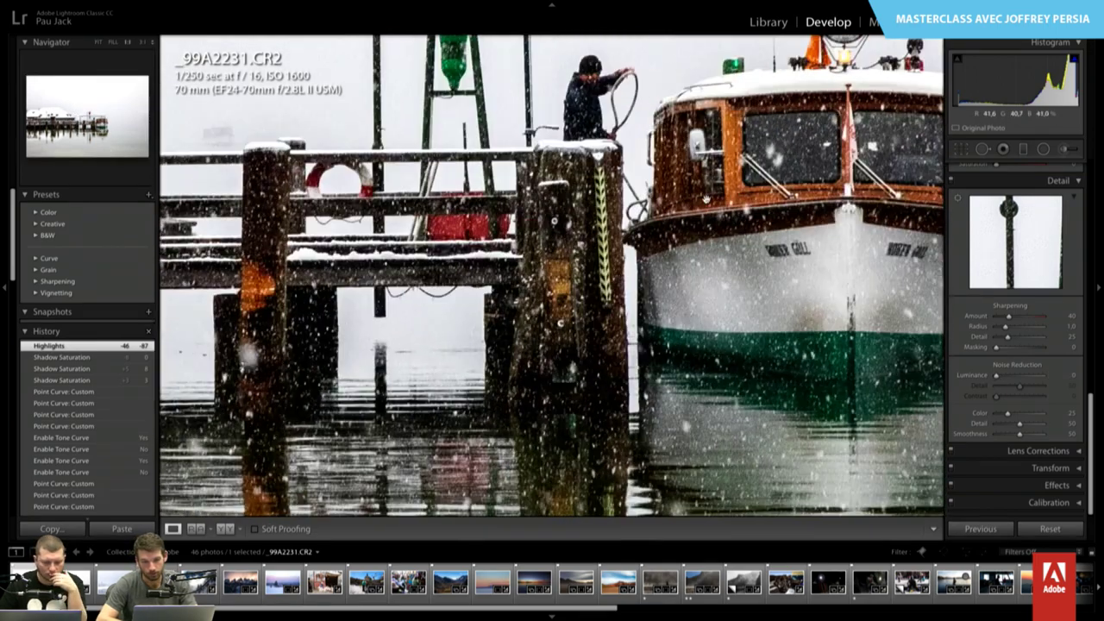
# - Set Luminance noise reduction to 13, fit the view, and expand Lens Corrections
pyautogui.click(1000, 378)
pyautogui.moveTo(1002, 377); pyautogui.dragTo(1003, 377)
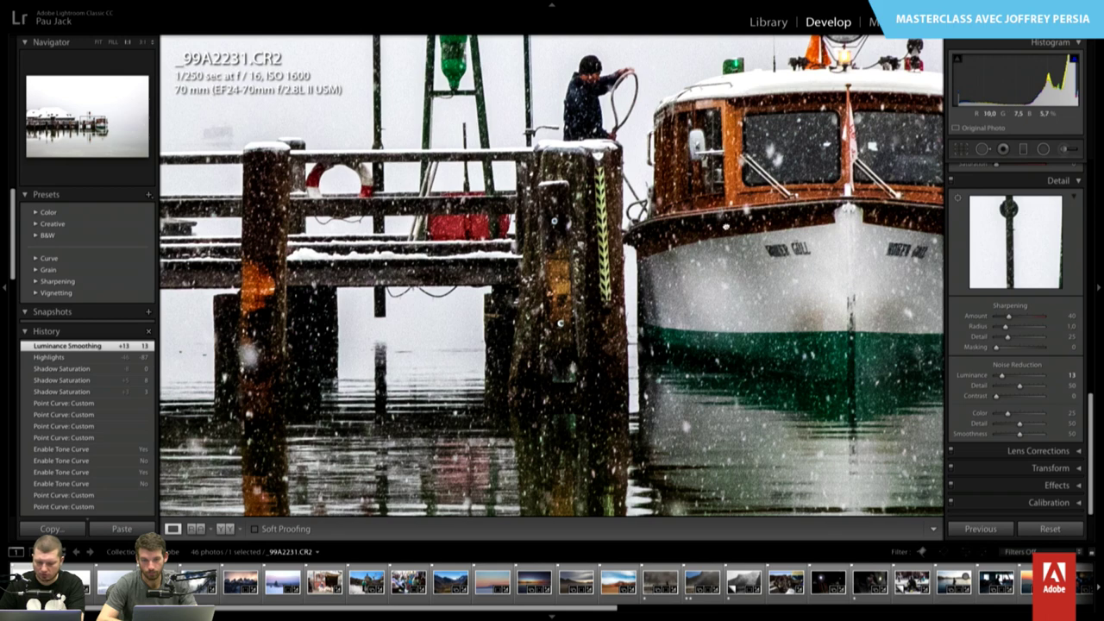
pyautogui.click(729, 230)
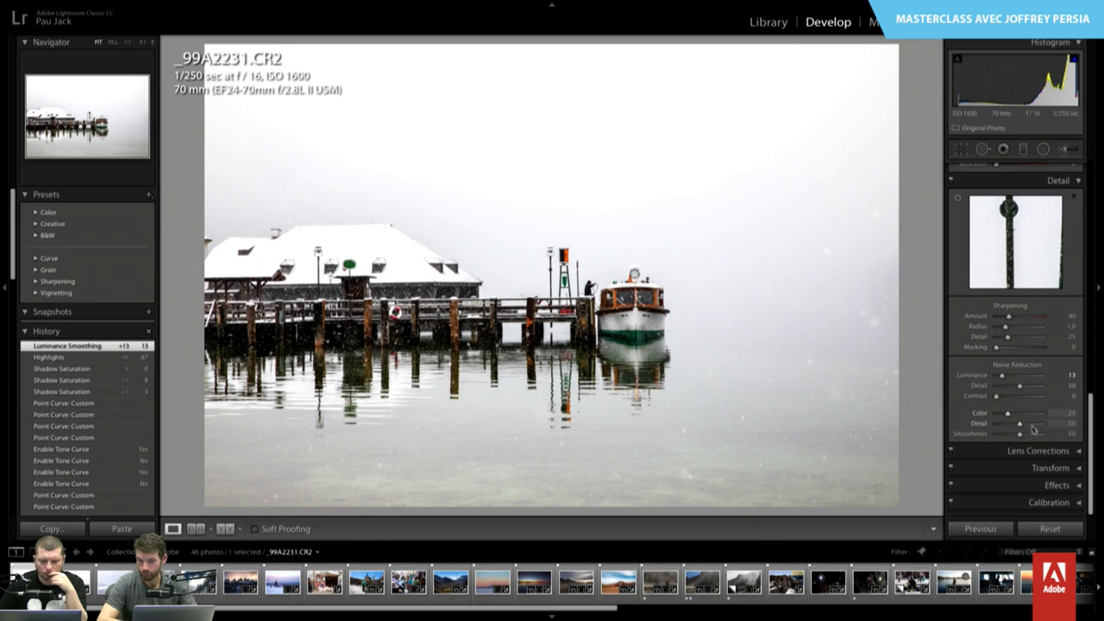
pyautogui.click(1048, 450)
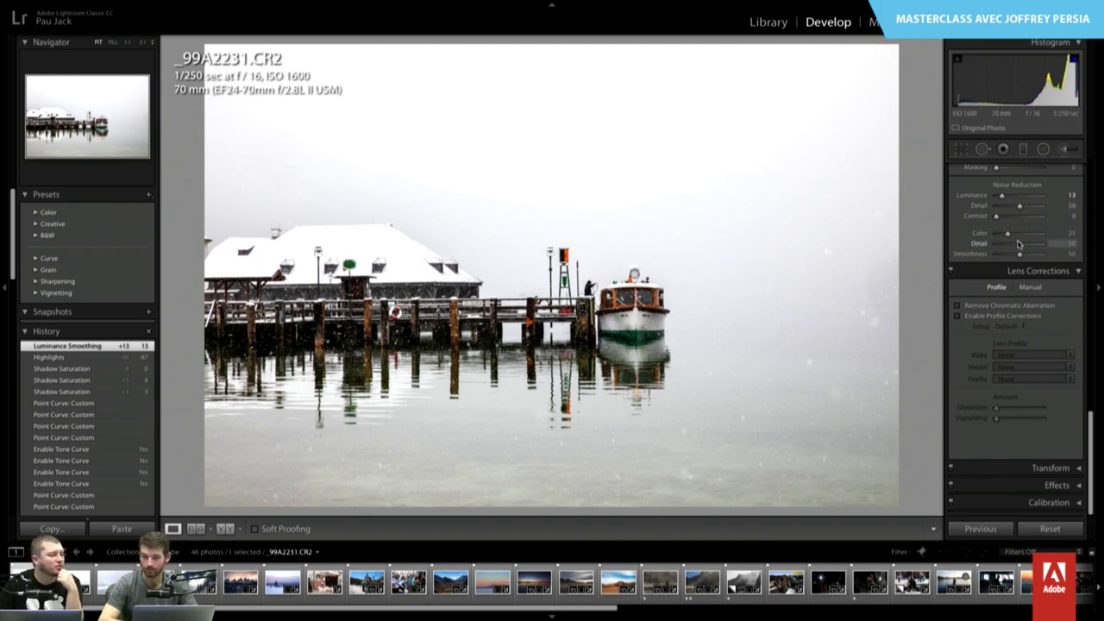
# - Check Remove Chromatic Aberration and Enable Profile Corrections in the Lens Corrections Profile tab
pyautogui.scroll(2, 1018, 242)
pyautogui.scroll(2, 1018, 244)
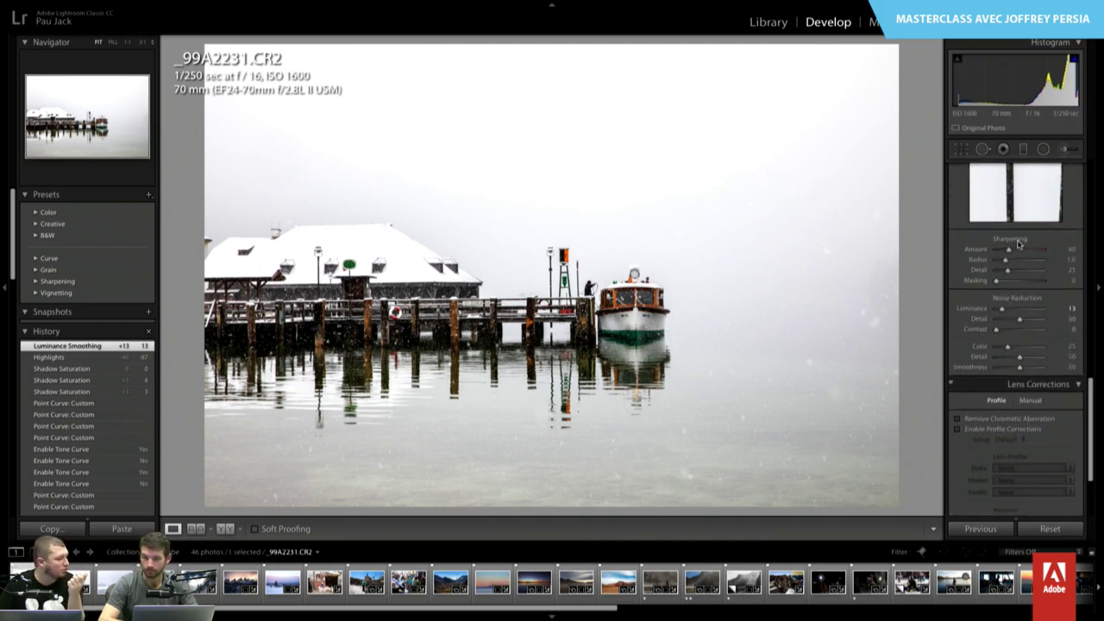
pyautogui.scroll(-2, 1018, 244)
pyautogui.scroll(-2, 1018, 244)
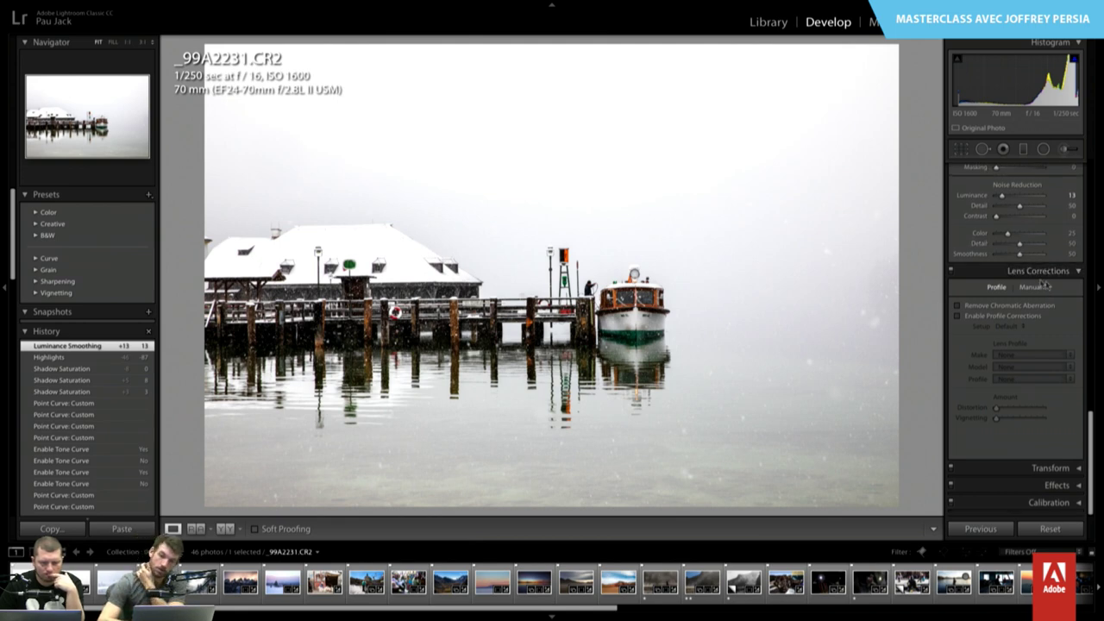
pyautogui.click(999, 307)
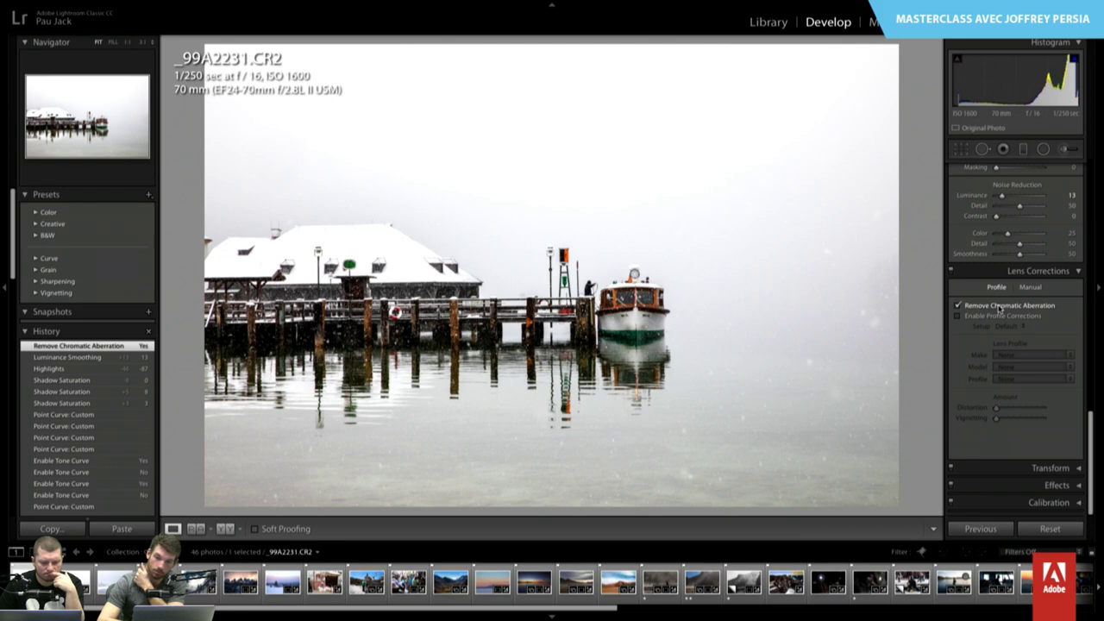
pyautogui.click(1001, 315)
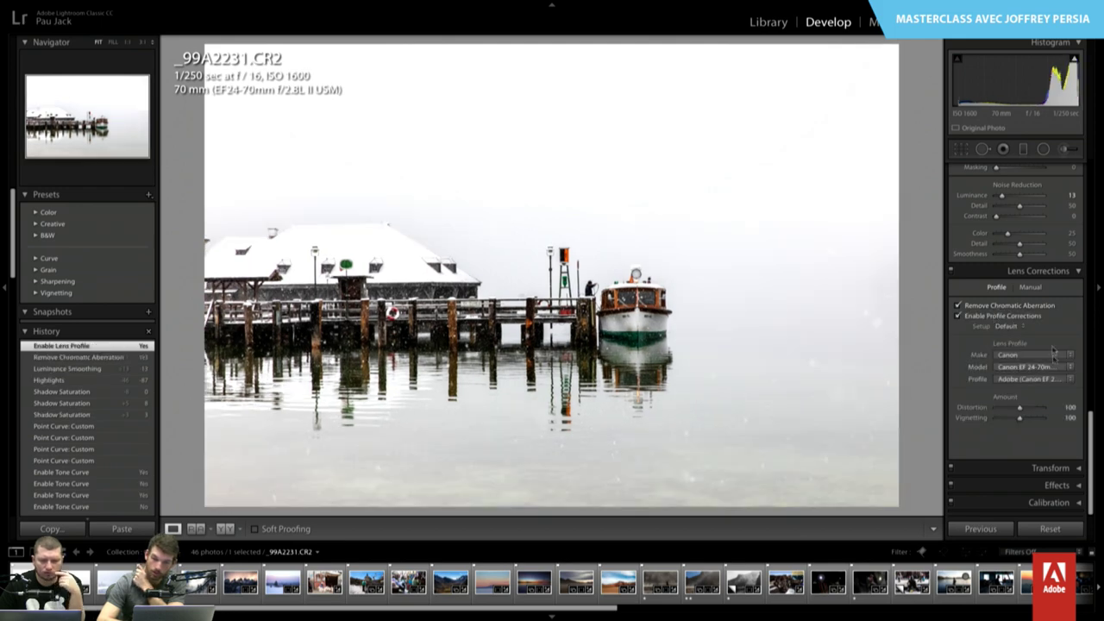
# - Compare with and without correction, confirming the Canon EF 24-70mm profile is applied
pyautogui.click(981, 321)
pyautogui.click(981, 321)
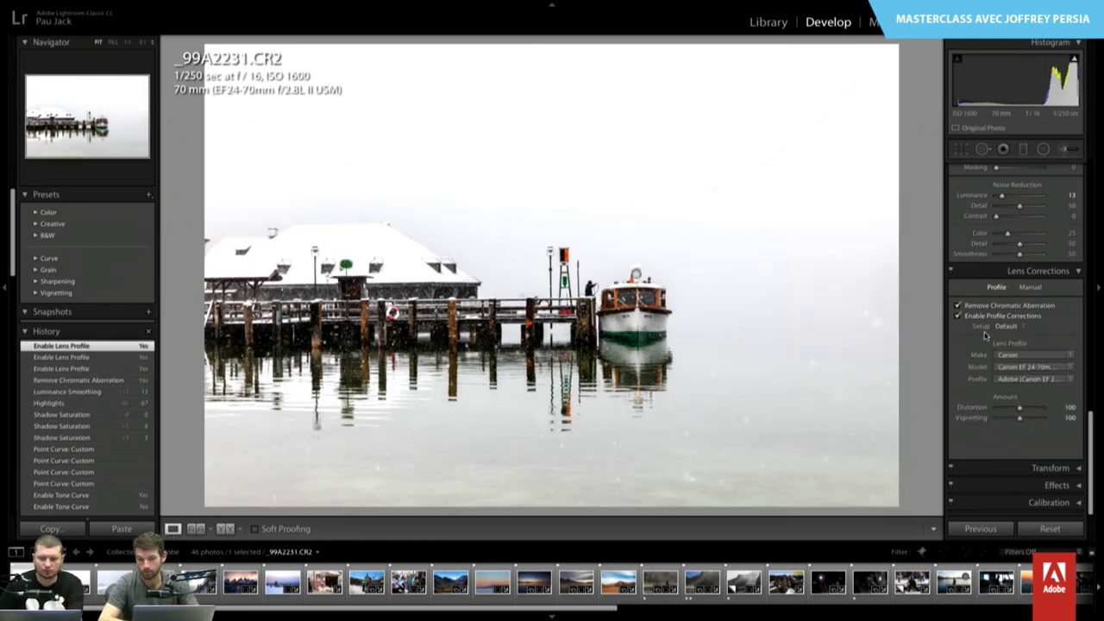
pyautogui.click(1047, 383)
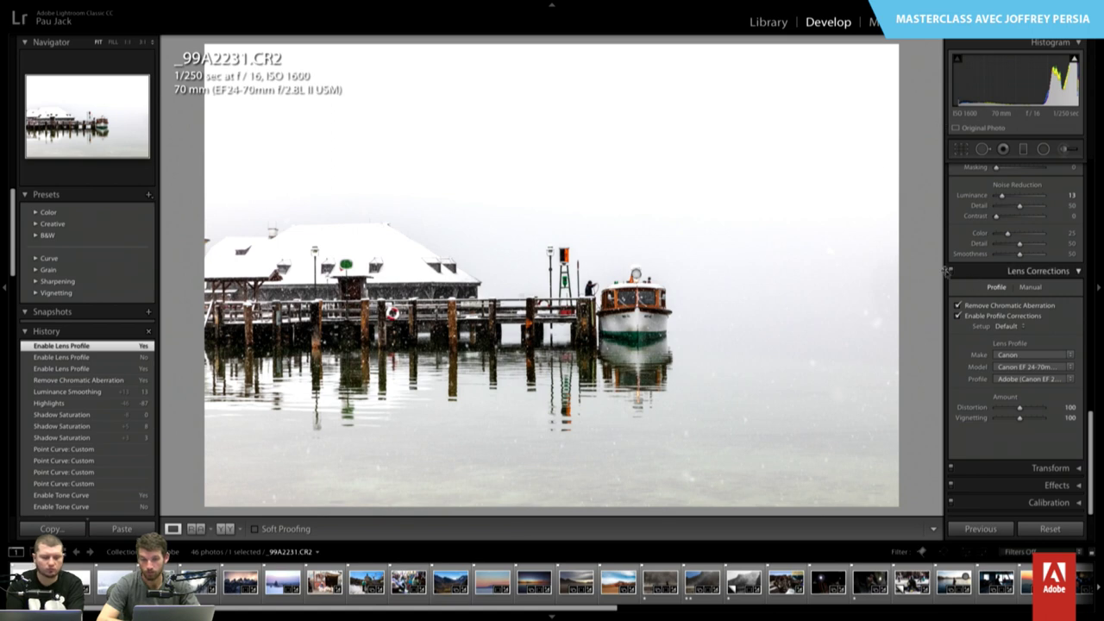
pyautogui.click(950, 271)
pyautogui.click(950, 271)
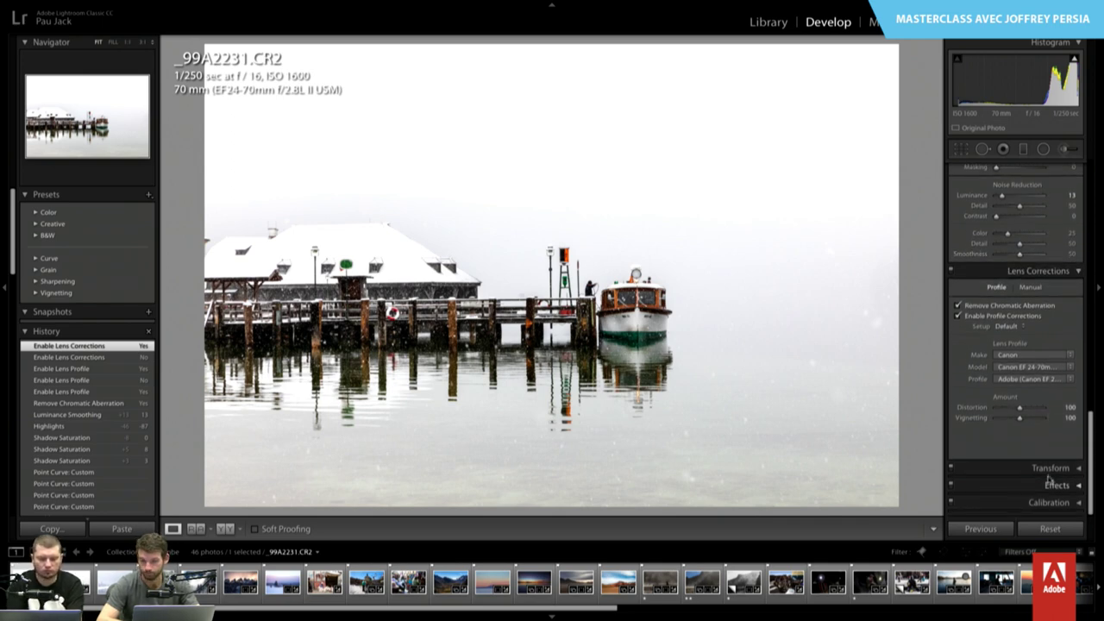
pyautogui.scroll(5, 1052, 455)
pyautogui.scroll(5, 1052, 455)
pyautogui.scroll(4, 1051, 455)
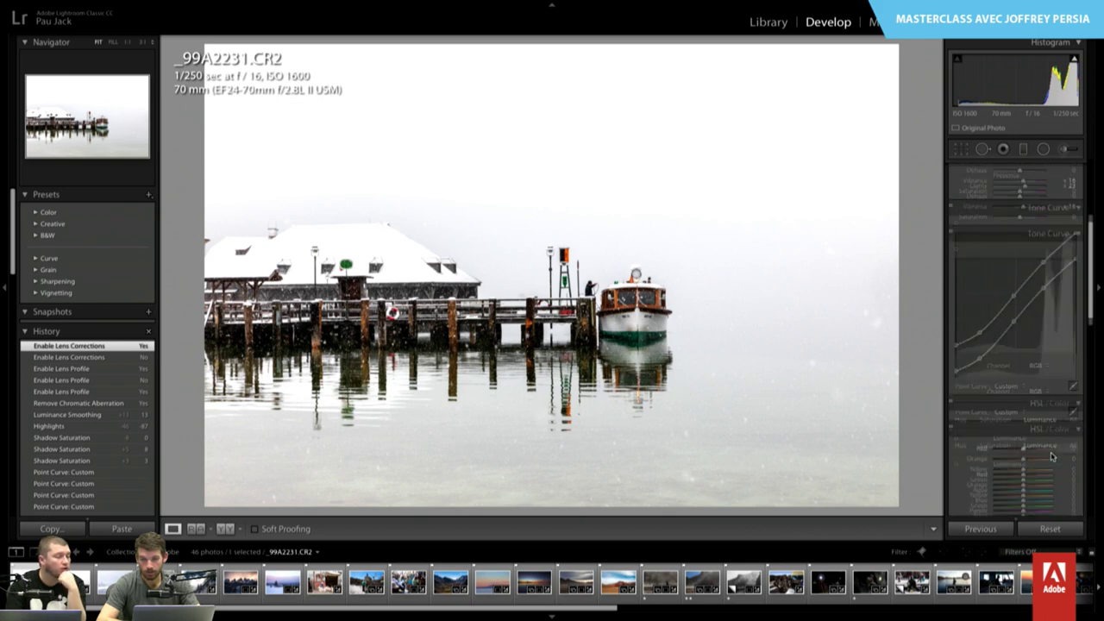
pyautogui.scroll(4, 1052, 454)
pyautogui.scroll(3, 1018, 302)
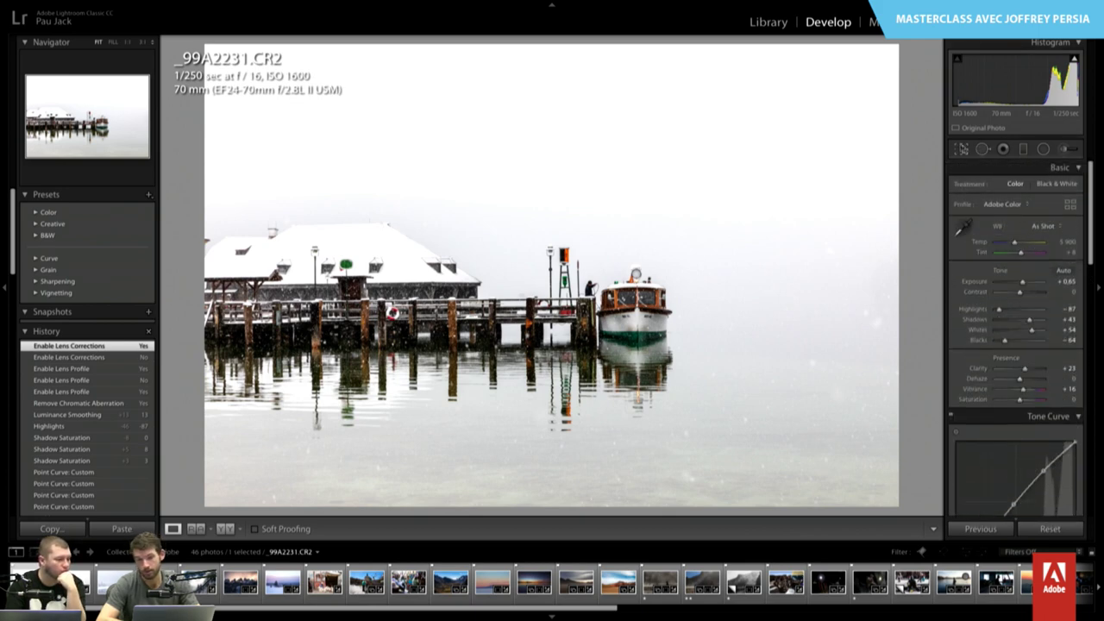
# - Tighten the pier photo's crop from the top-right corner and apply it
pyautogui.click(961, 149)
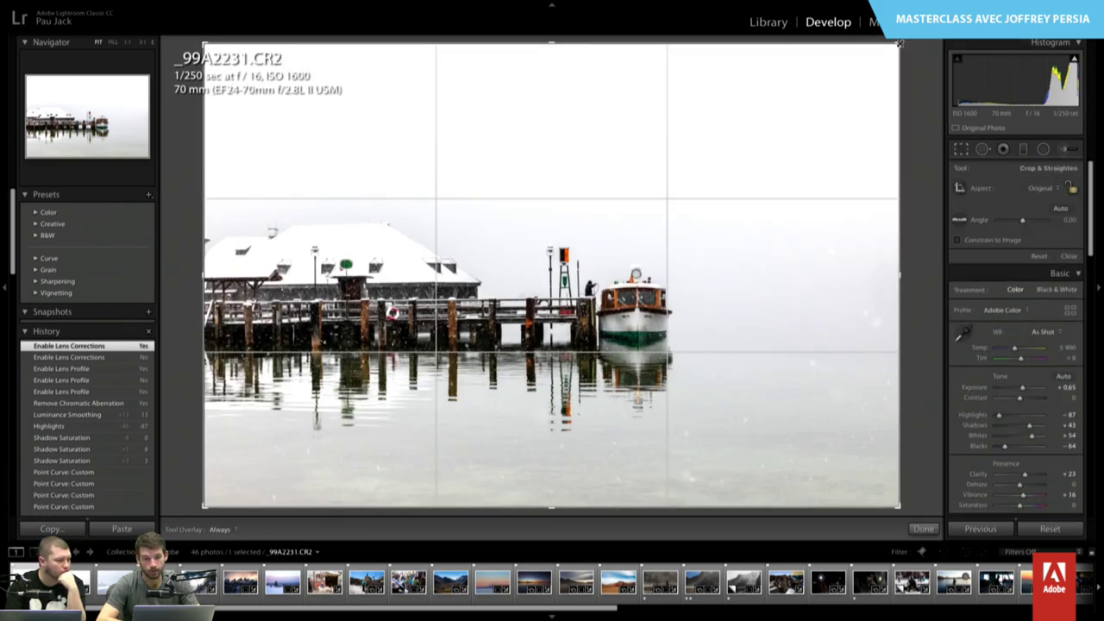
pyautogui.press('shift')
pyautogui.moveTo(900, 43); pyautogui.dragTo(866, 87)
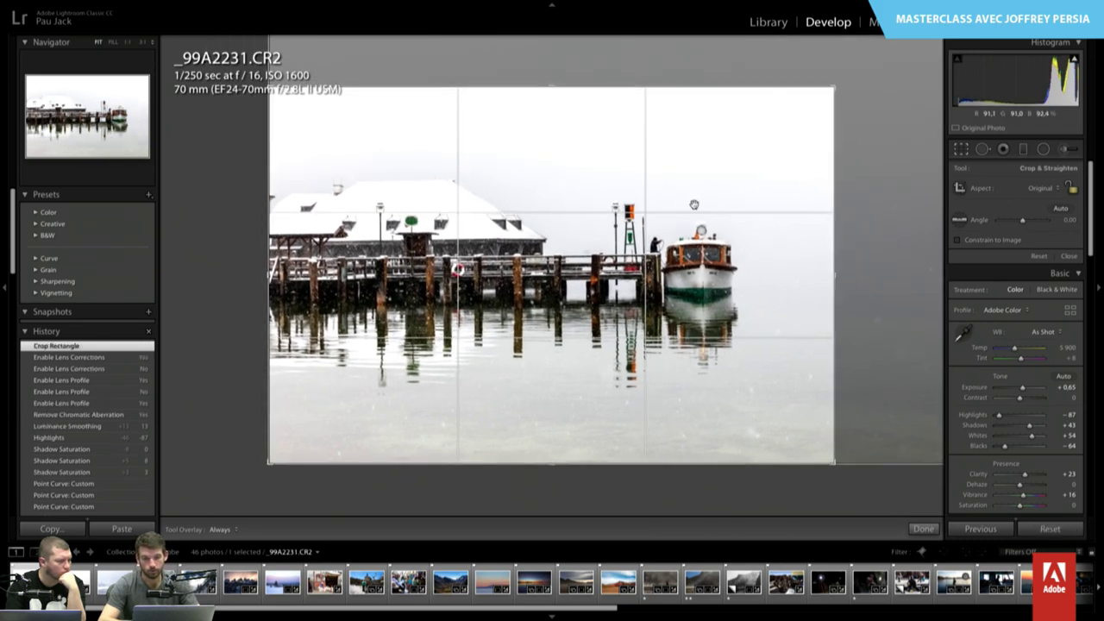
pyautogui.press('Return')
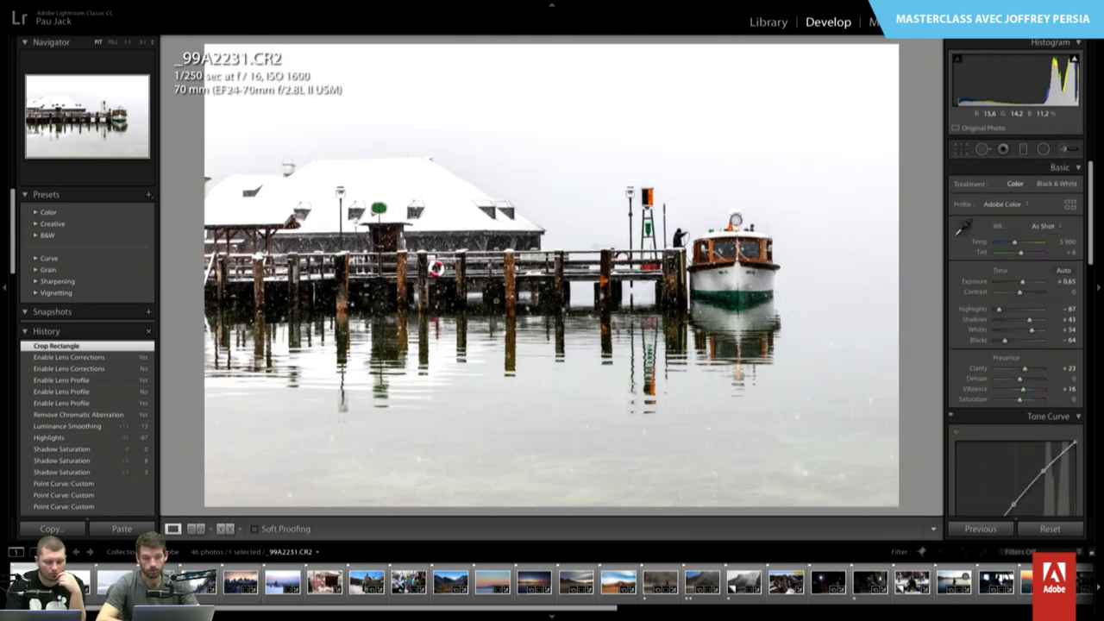
# - Confirm the crop and create virtual copy Copy 1 with Ctrl+'
pyautogui.click(959, 151)
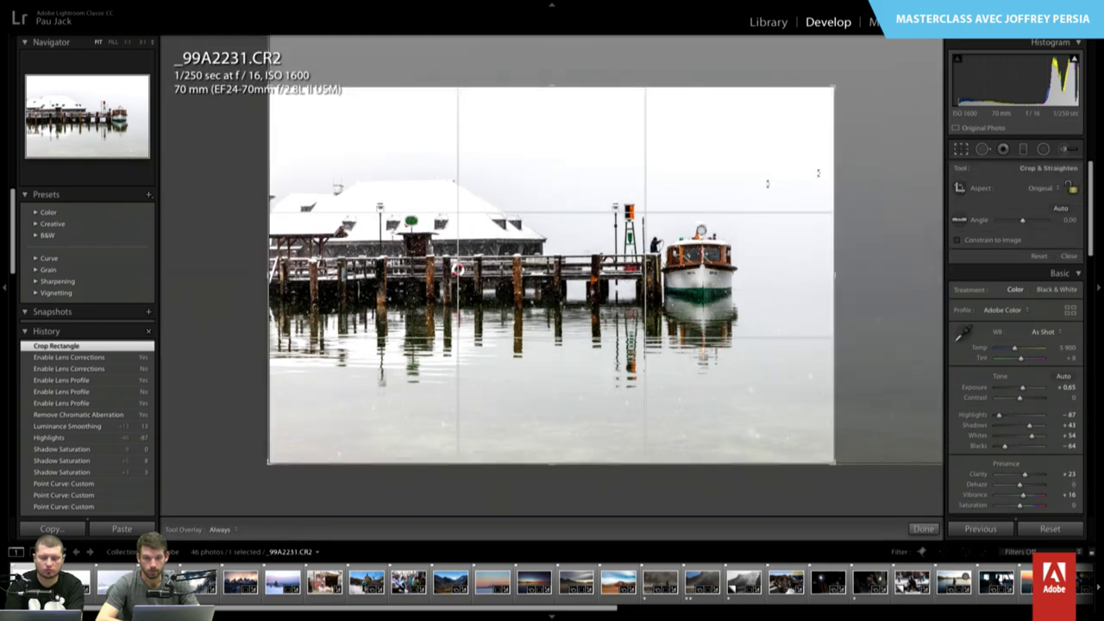
pyautogui.press('Return')
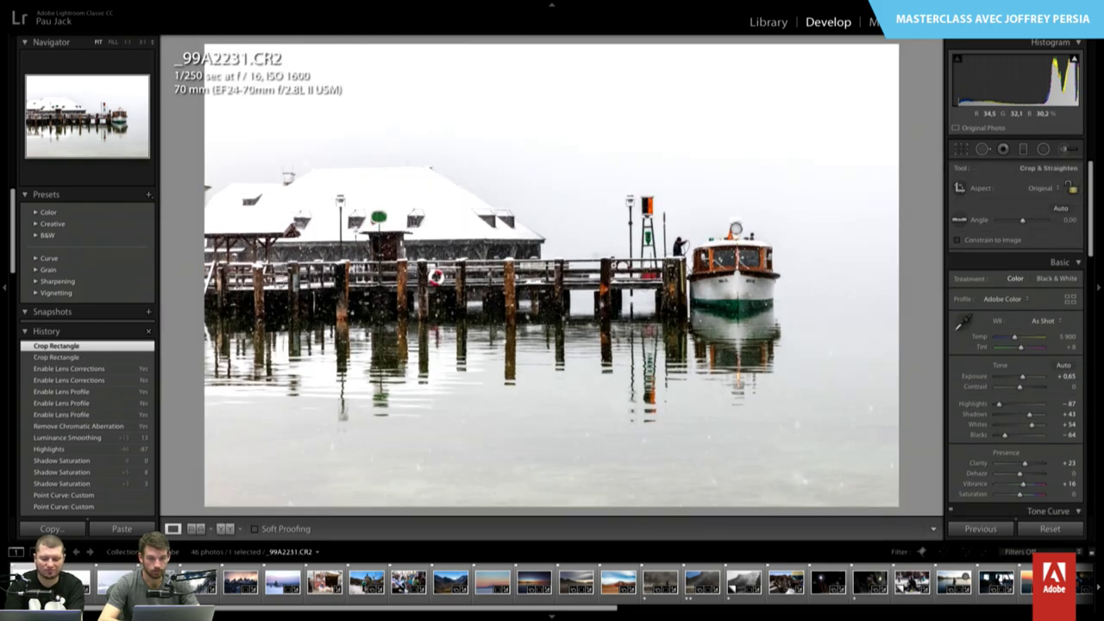
pyautogui.hotkey('ctrl', "'")
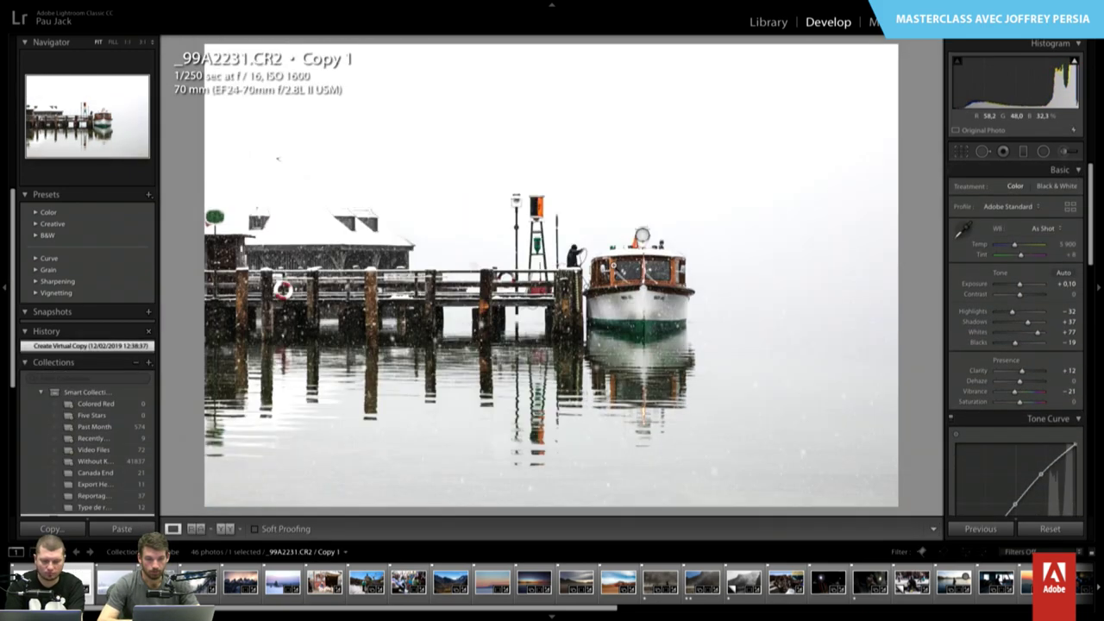
# - Compare original _99A2231.CR2 with Copy 1, unflag the original and delete it from the collection
pyautogui.press('Left')
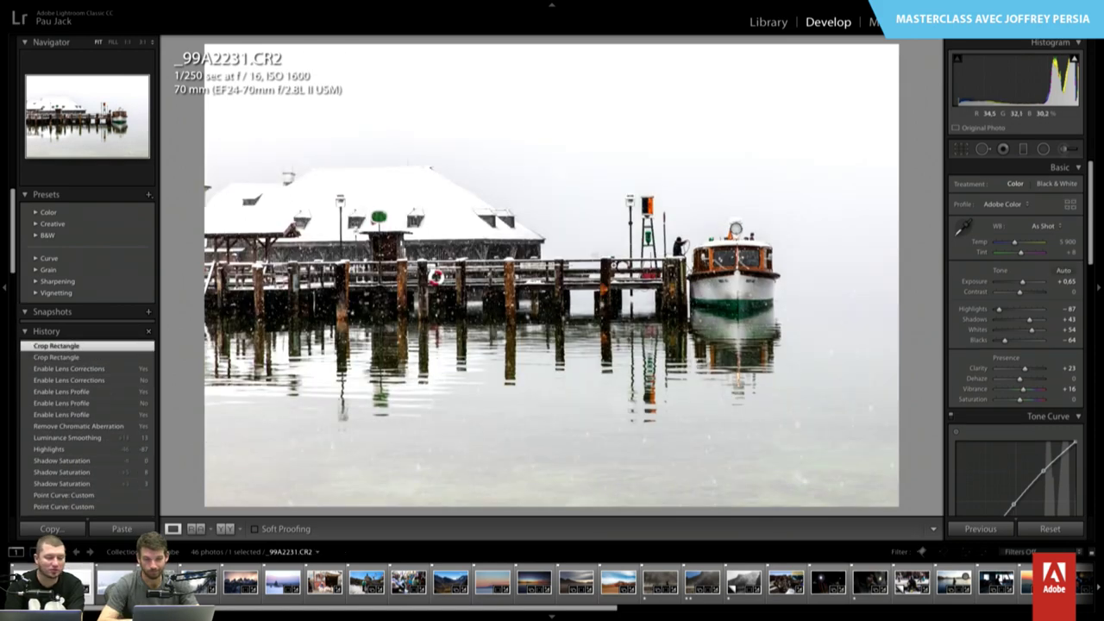
pyautogui.press('Right')
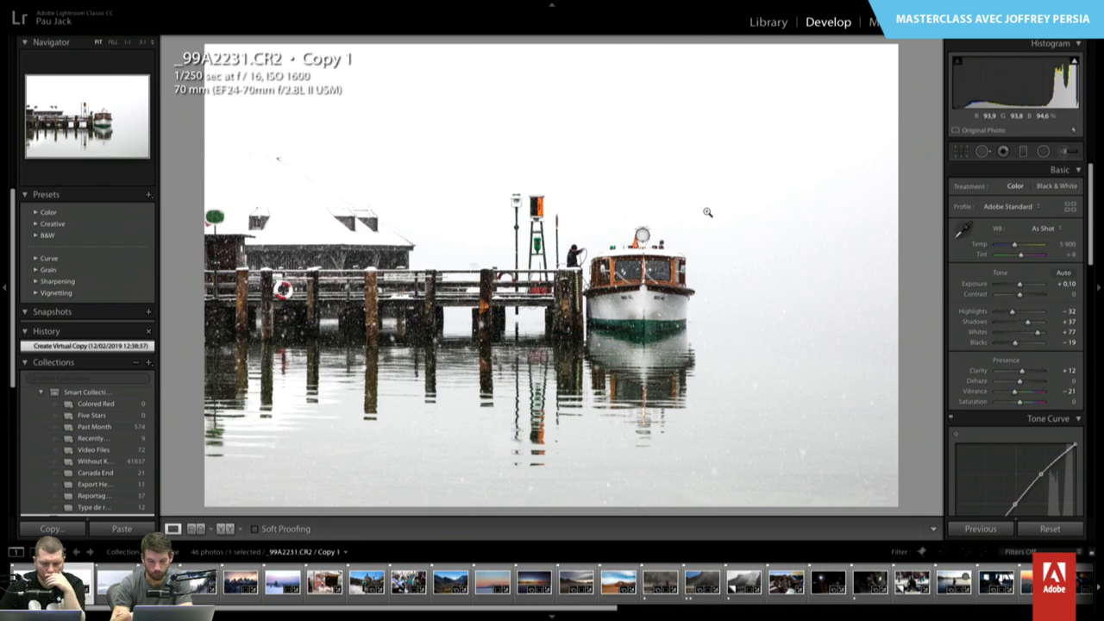
pyautogui.press('Left')
pyautogui.press('u')
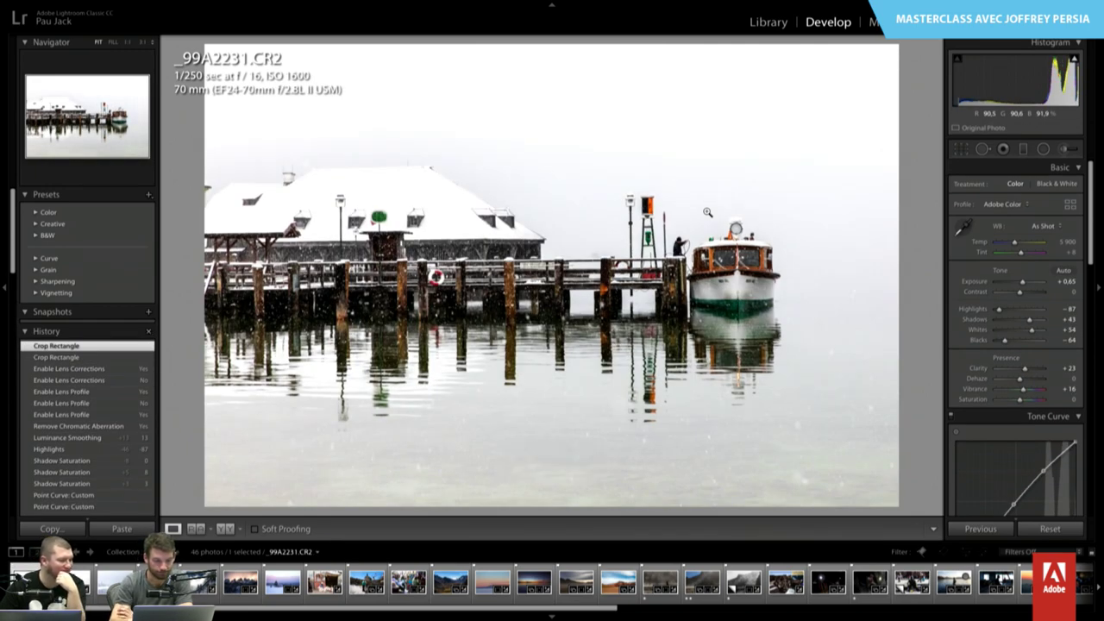
pyautogui.press('Delete')
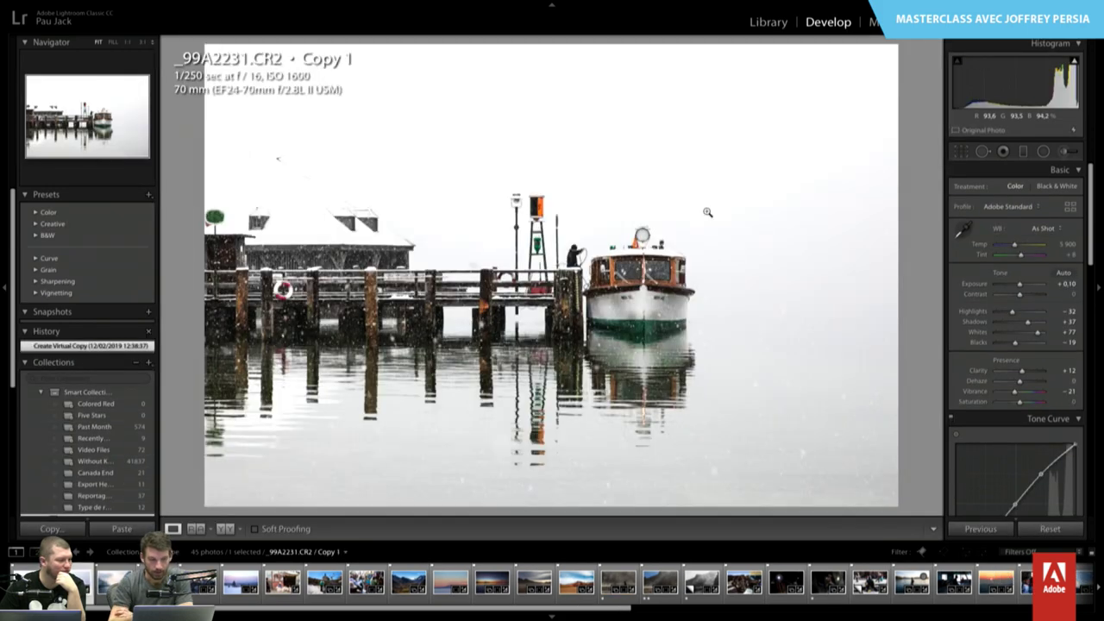
# - Go to _99A2349-Edit.tif, switch to Library, and open the photo's right-click menu
pyautogui.press('Right')
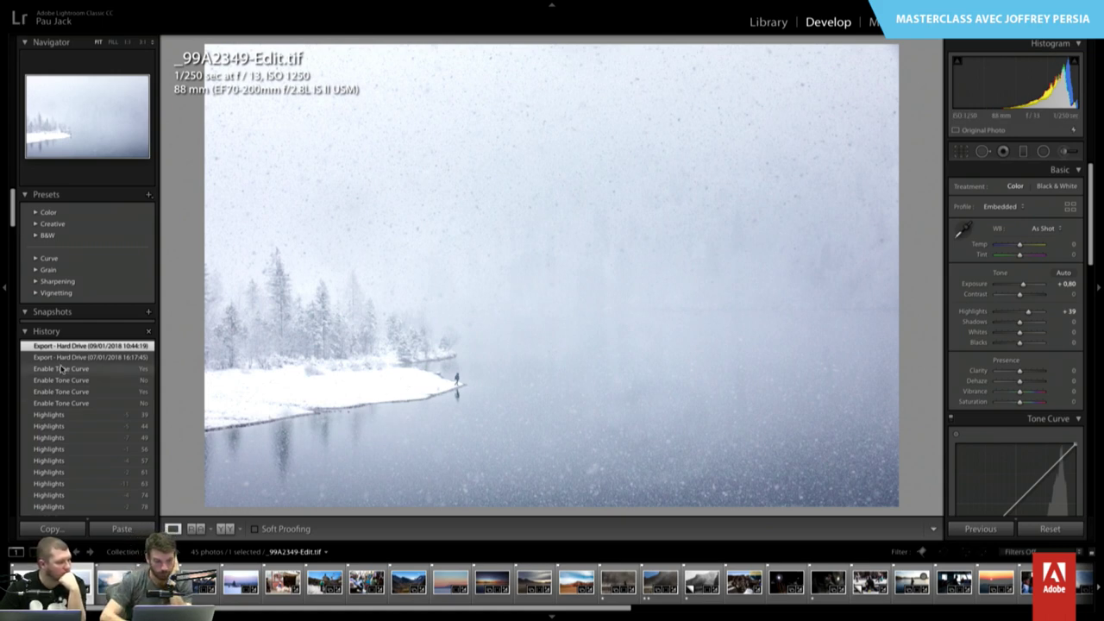
pyautogui.scroll(2, 61, 369)
pyautogui.scroll(2, 76, 407)
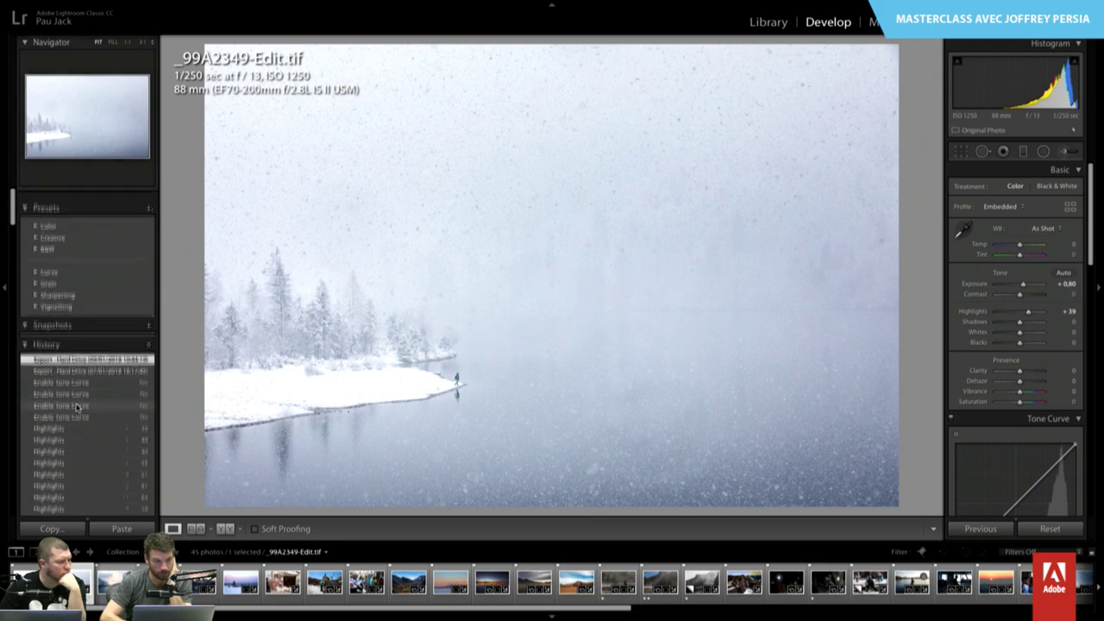
pyautogui.click(761, 25)
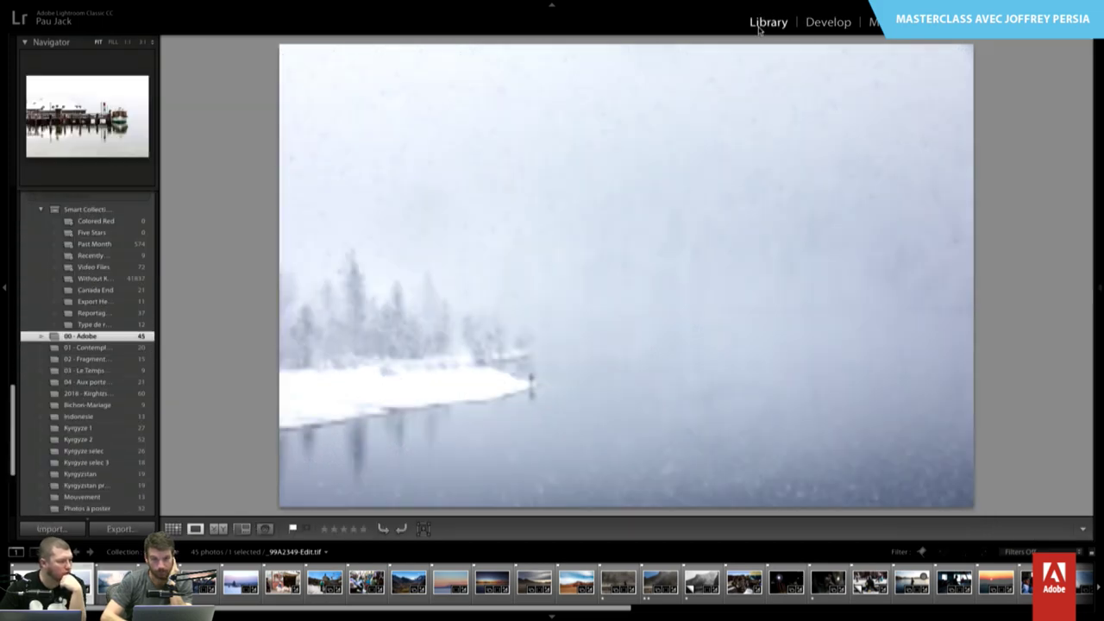
pyautogui.rightClick(202, 345)
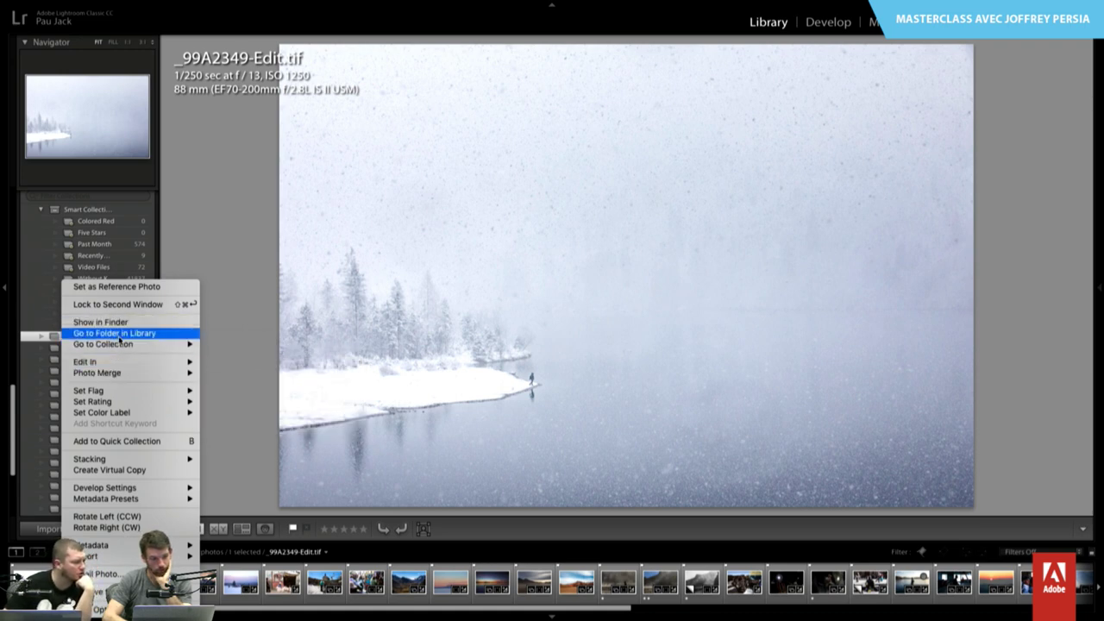
# - Jump to the photo's 2017 - Baviere Brut folder and flip between the .psd and .tif edits
pyautogui.moveTo(103, 345)
pyautogui.click(115, 333)
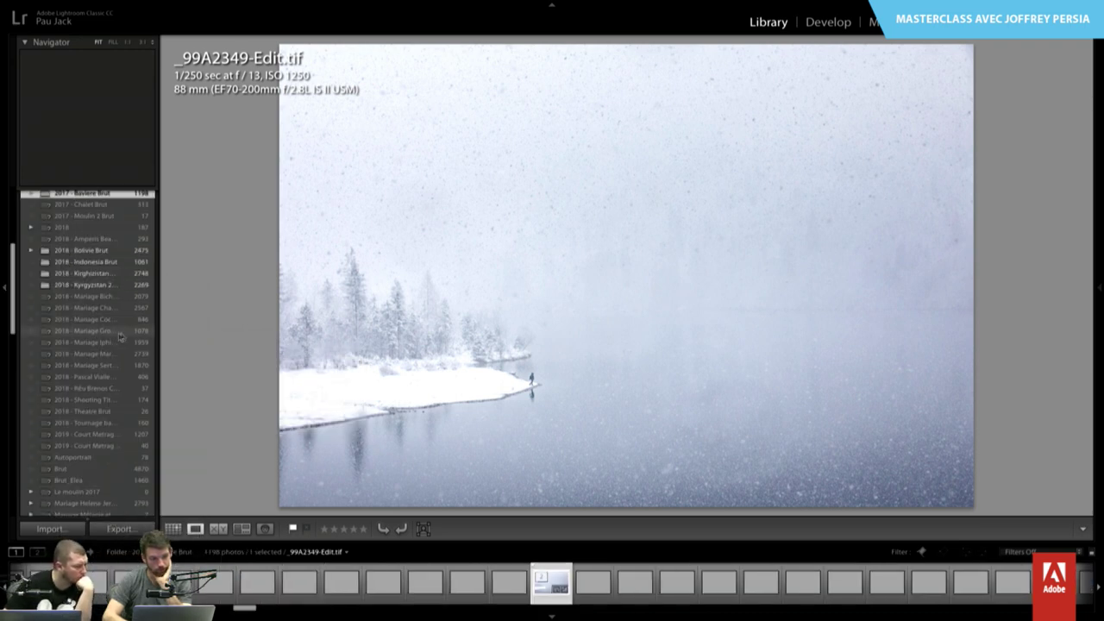
pyautogui.click(530, 583)
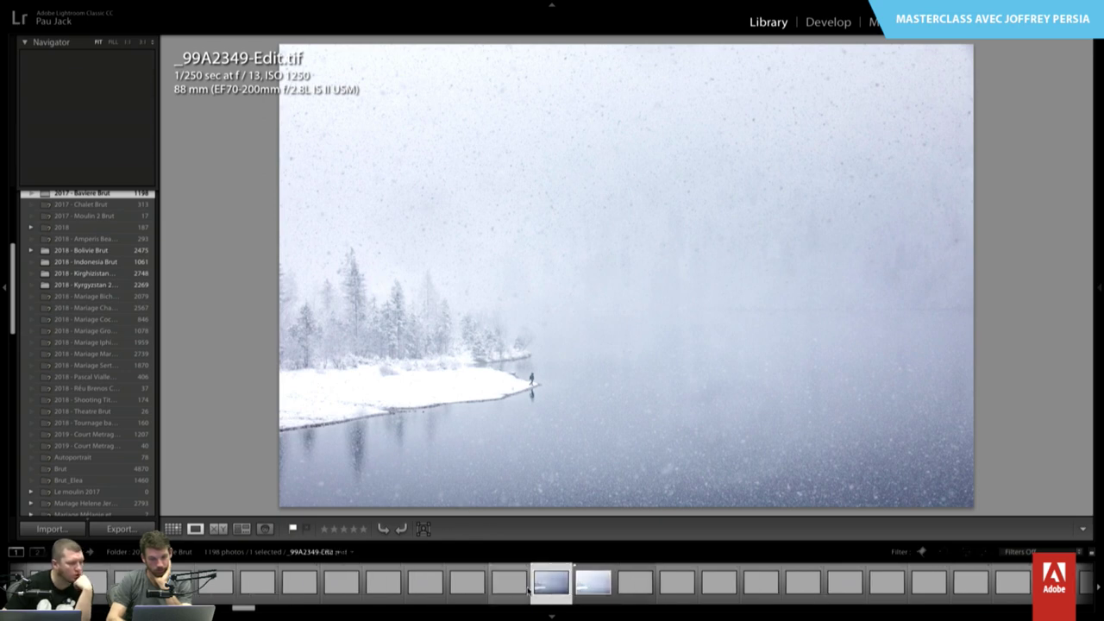
pyautogui.press('Left')
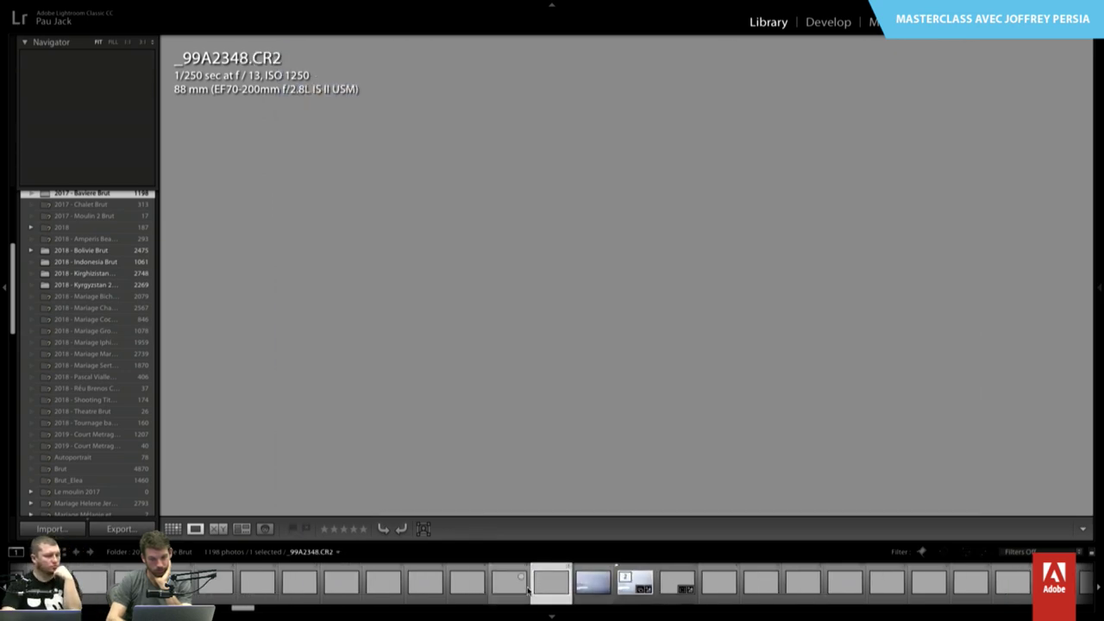
pyautogui.press('Right')
pyautogui.press('Right')
pyautogui.press('Left')
pyautogui.press('Right')
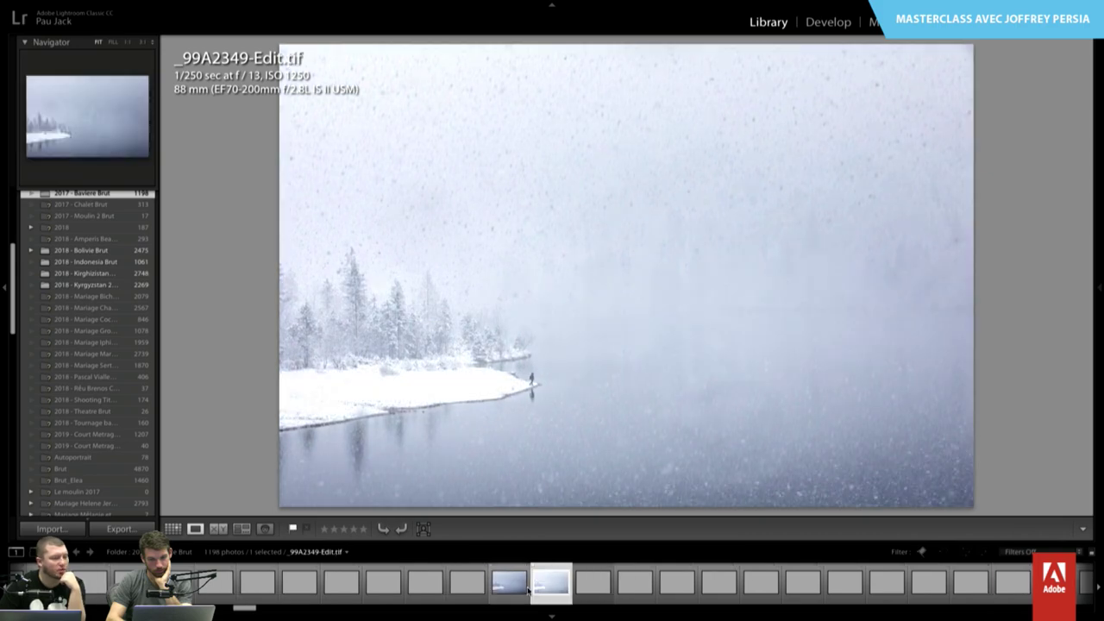
pyautogui.press('Left')
pyautogui.press('Right')
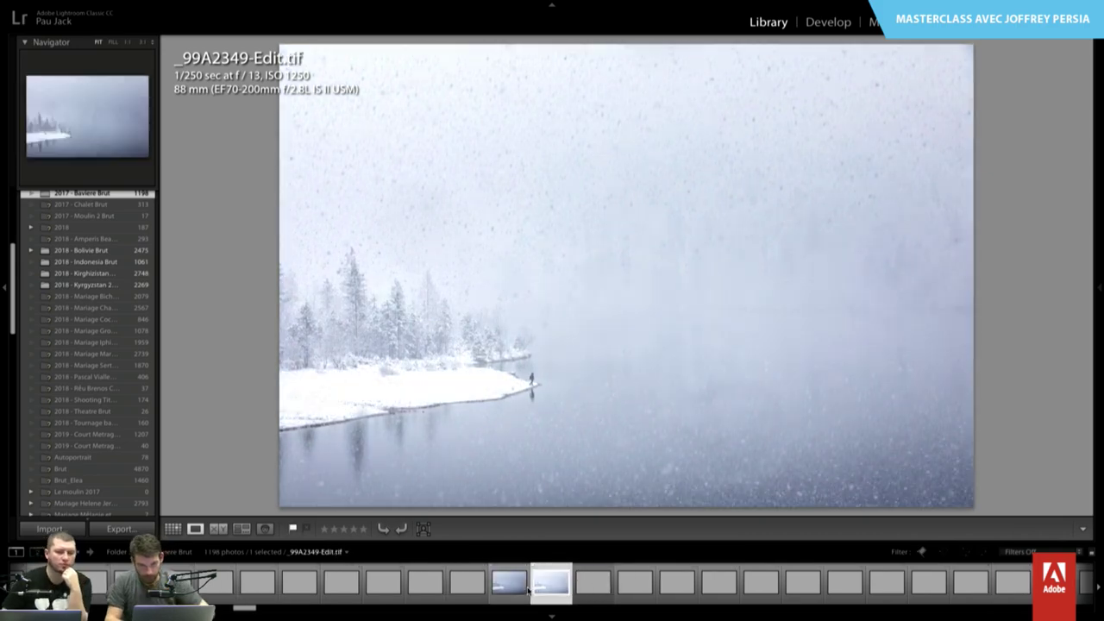
pyautogui.press('Left')
pyautogui.press('Right')
pyautogui.press('Right')
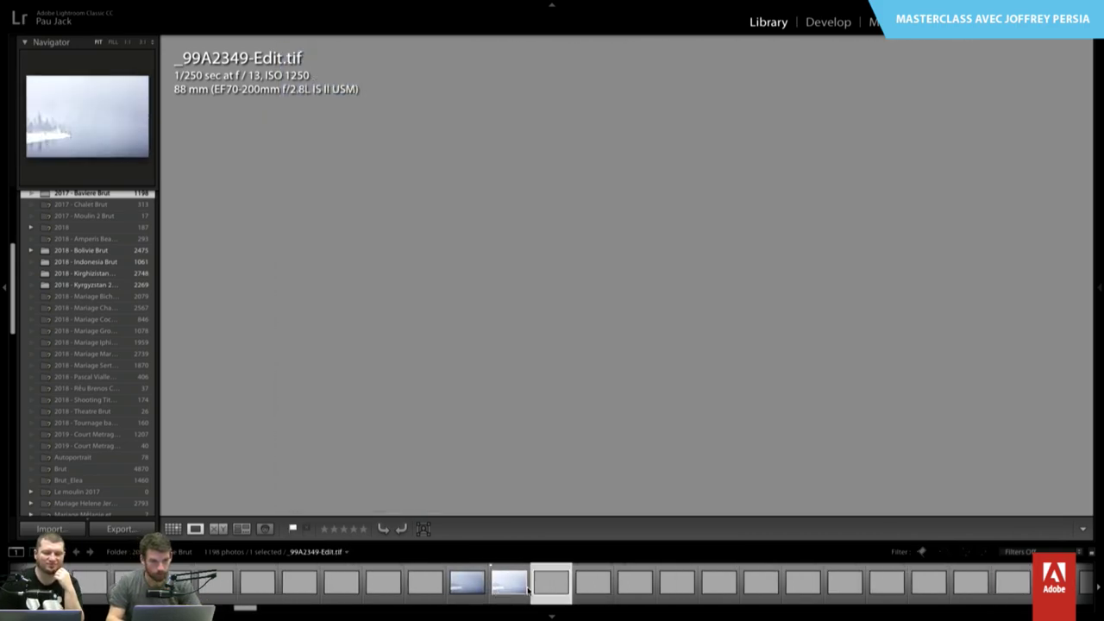
# - Step back to _99A2348.CR2 and forward again, then select the .tif edit and leave Lightroom
pyautogui.press('Left')
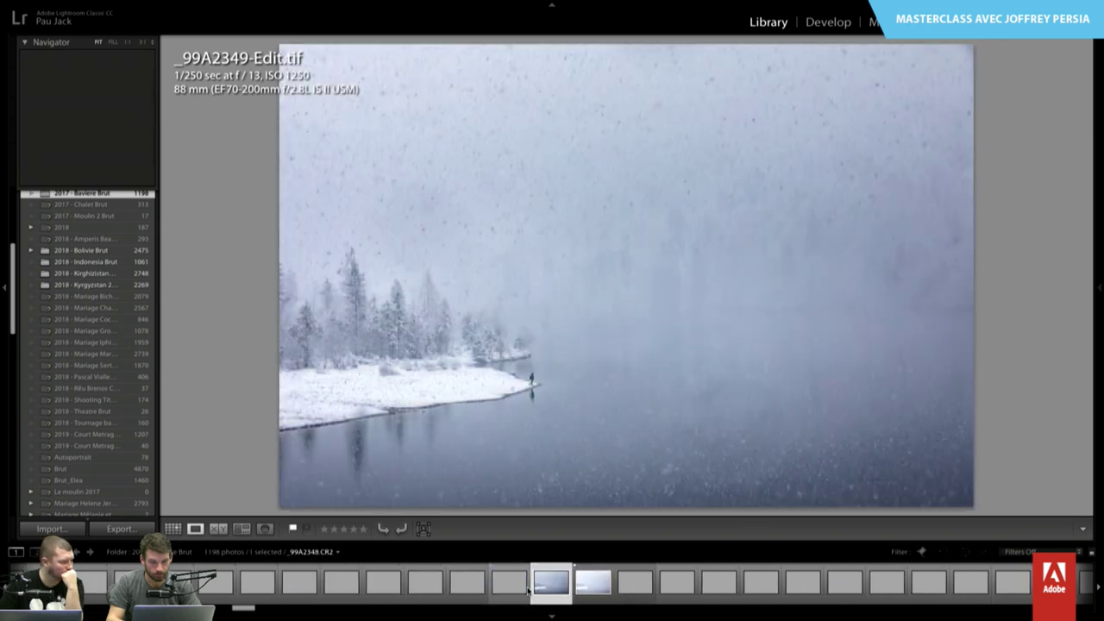
pyautogui.press('Left')
pyautogui.press('Left')
pyautogui.press('Right')
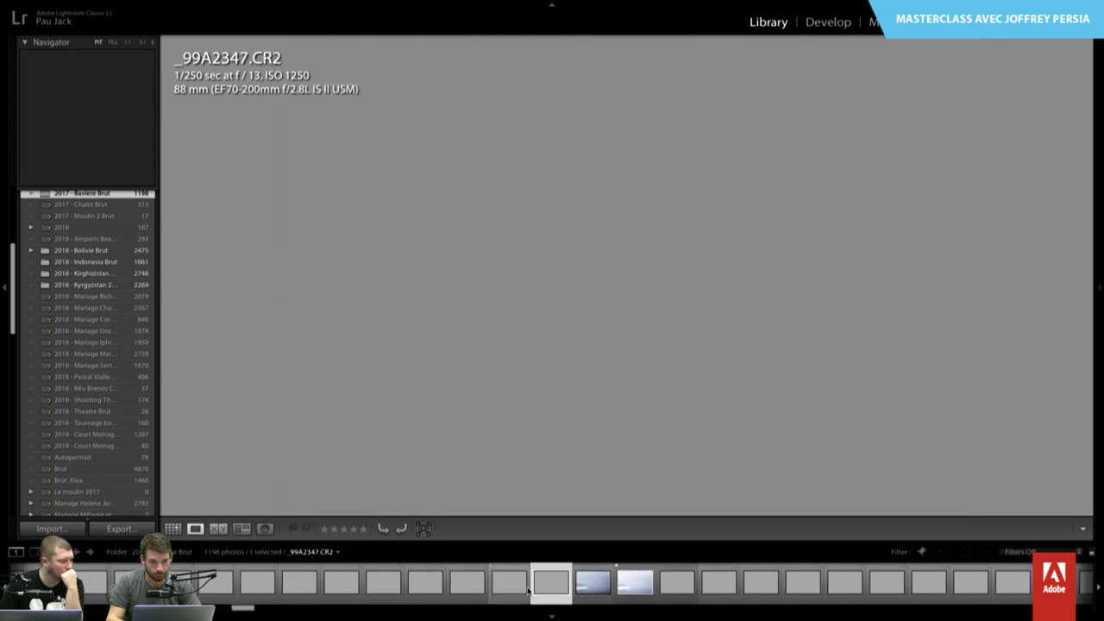
pyautogui.press('Right')
pyautogui.press('Right')
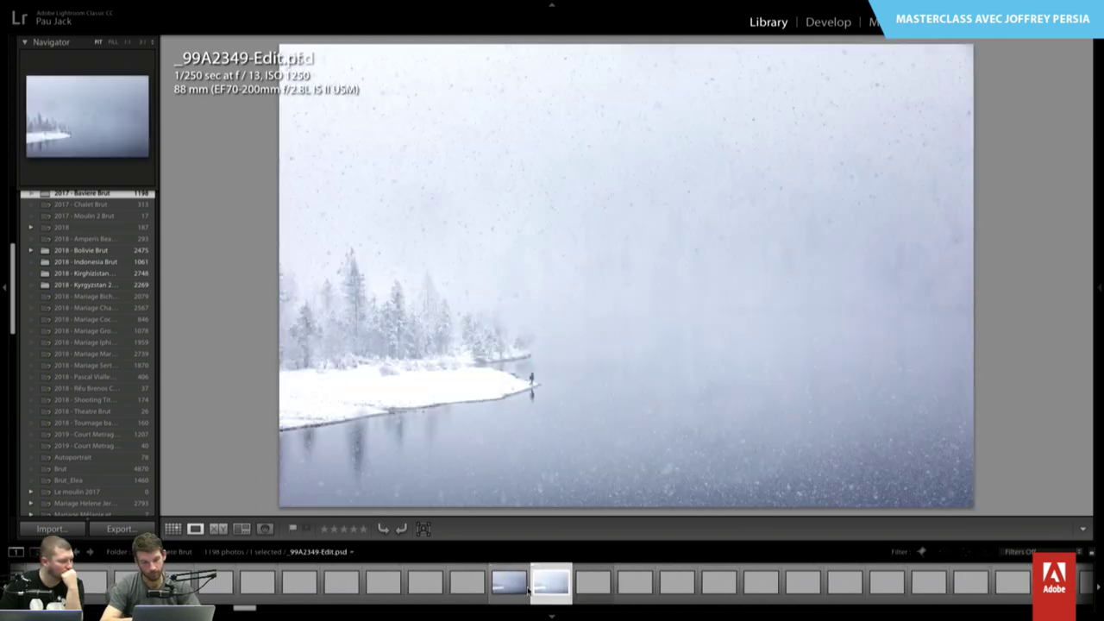
pyautogui.press('Left')
pyautogui.press('Right')
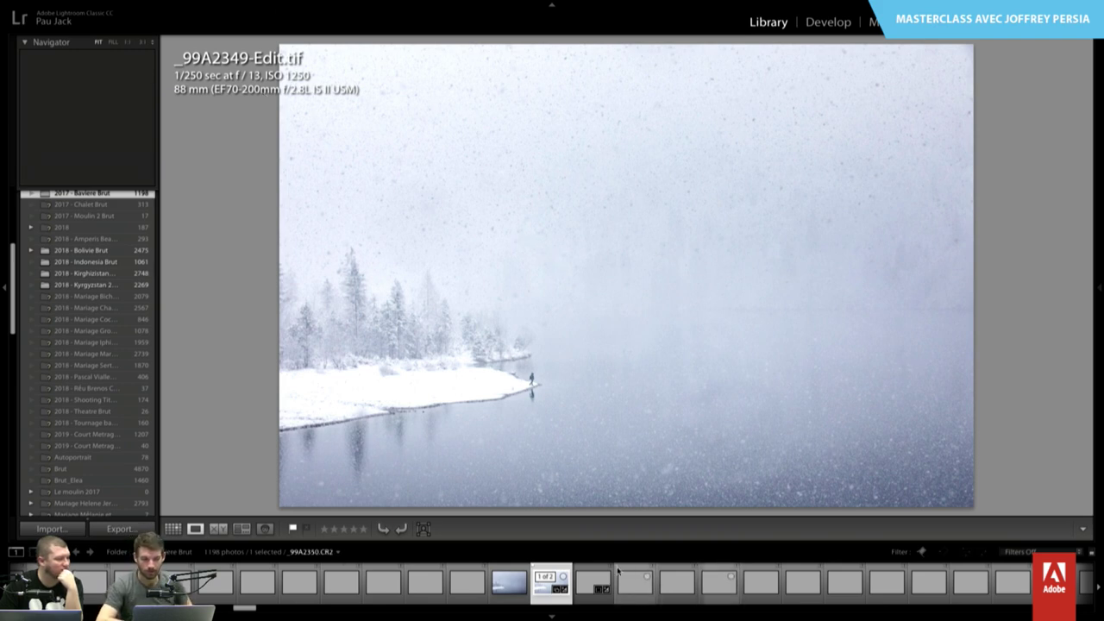
pyautogui.click(525, 592)
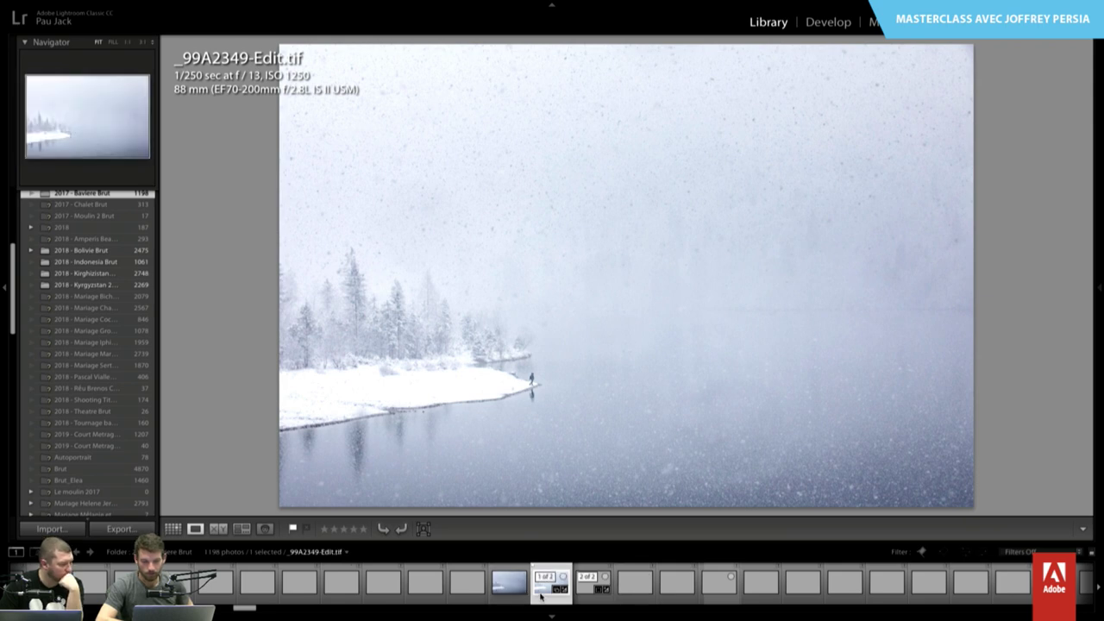
pyautogui.rightClick(526, 592)
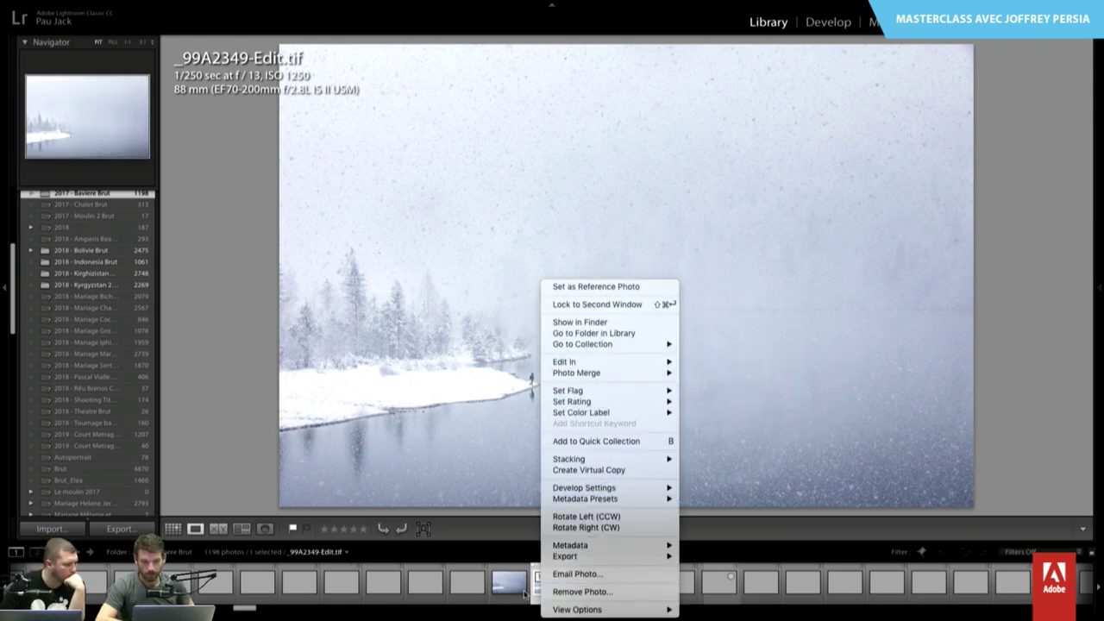
pyautogui.click(533, 592)
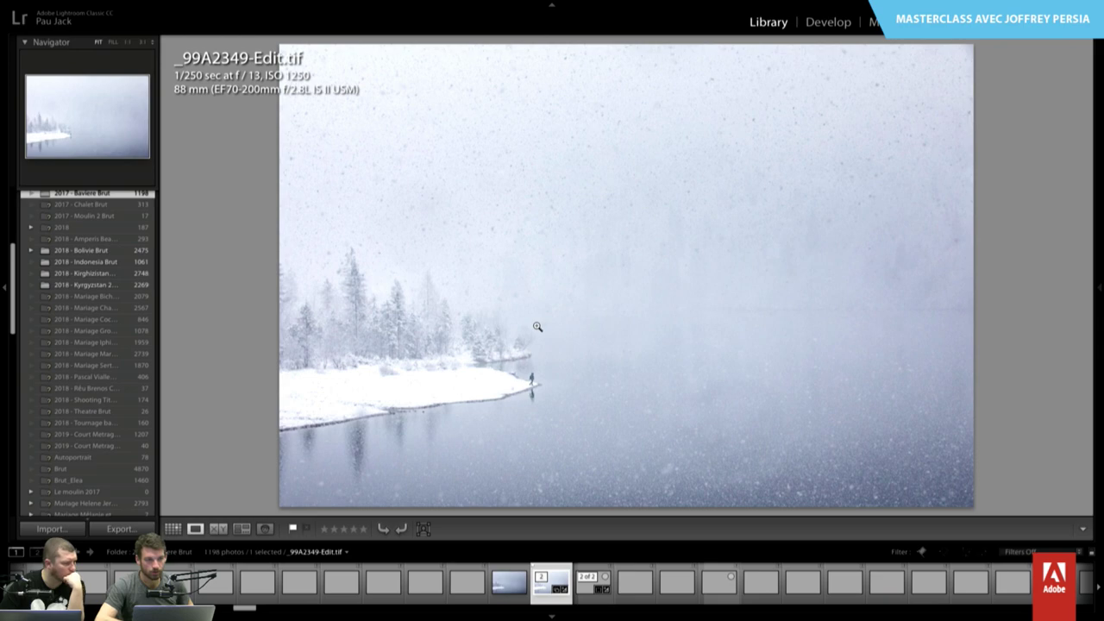
pyautogui.hotkey('ctrl', 'Left')
# - In Finder, browse Pictures > 2017 - Baviere > 2017 - Baviere Brut to _99A2349-Edit.tif, then return to Lightroom
pyautogui.click(368, 607)
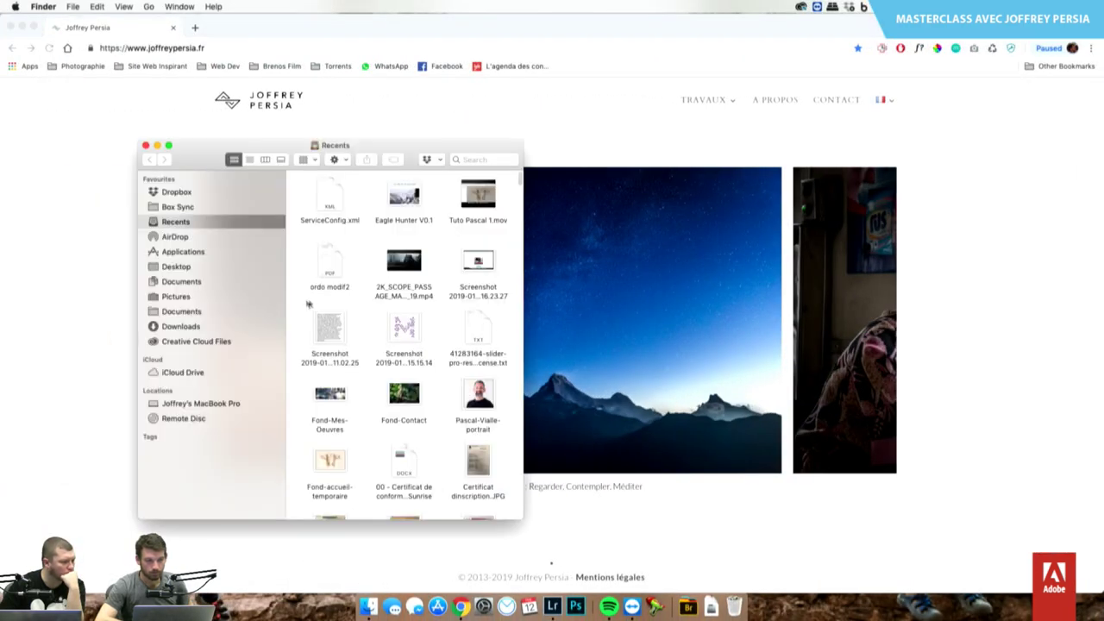
pyautogui.click(177, 296)
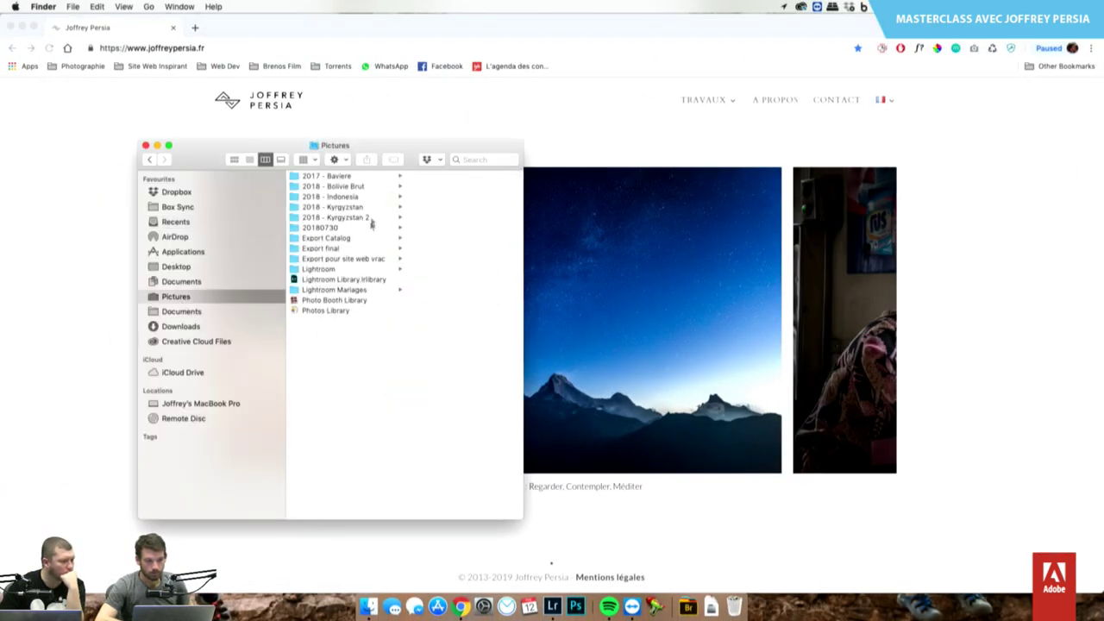
pyautogui.click(355, 177)
pyautogui.press('Right')
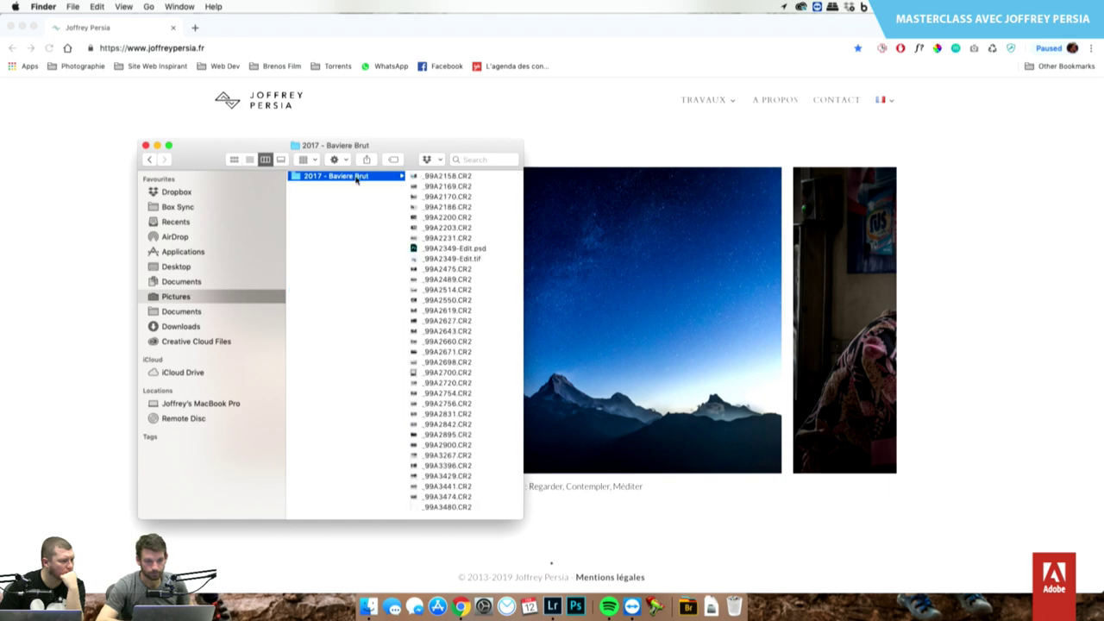
pyautogui.press('Right')
pyautogui.click(325, 257)
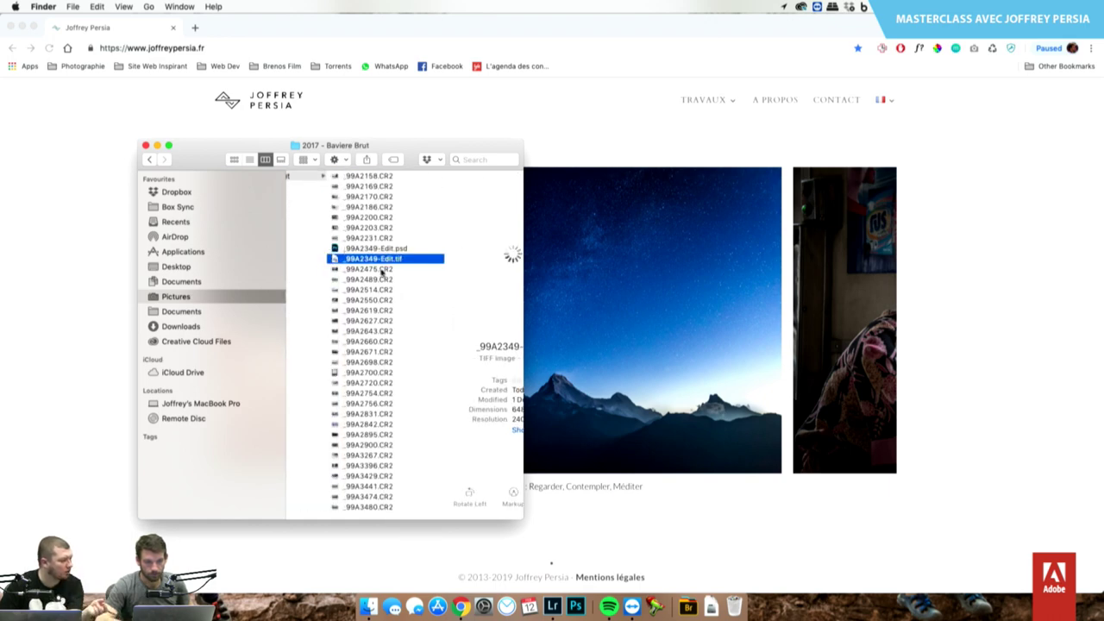
pyautogui.click(556, 609)
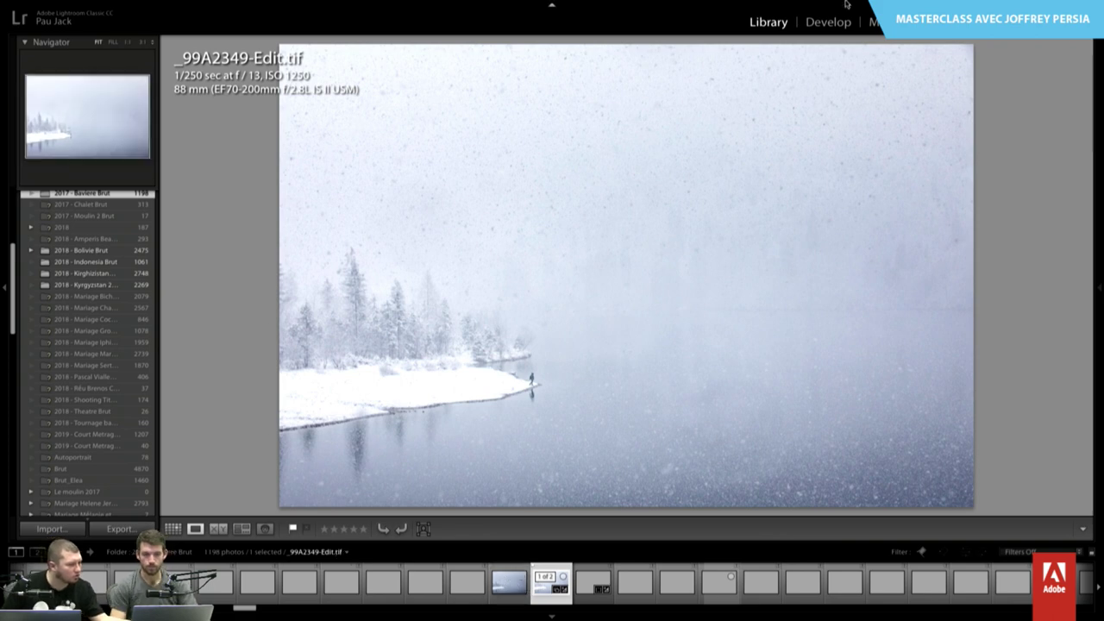
pyautogui.moveTo(285, 6)
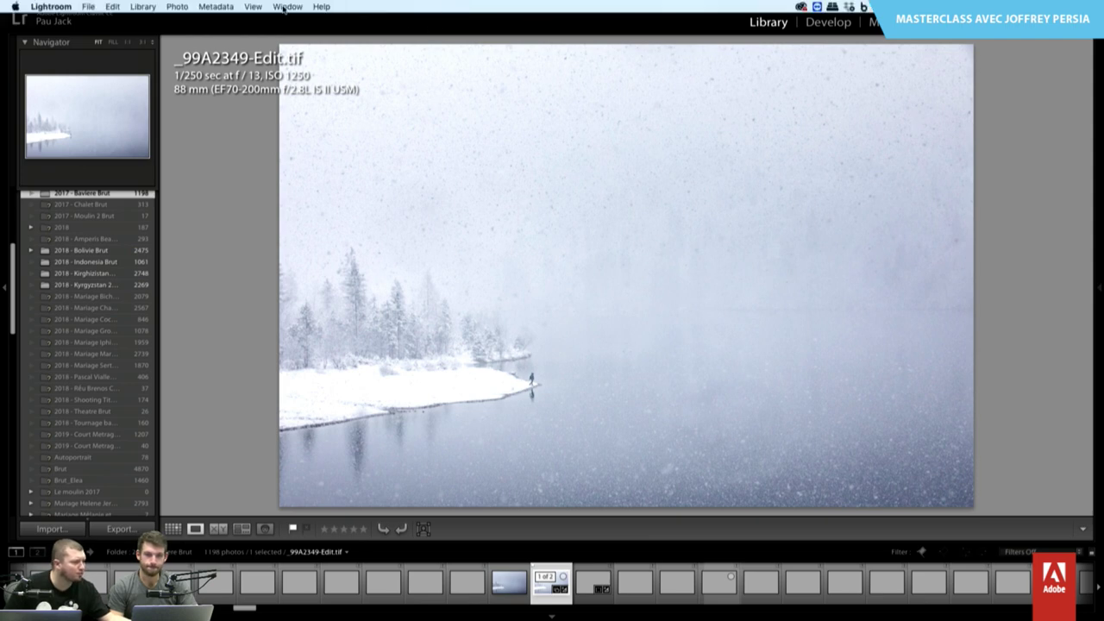
# - Switch the library to grid view and filter the photos by the text 2349
pyautogui.click(285, 7)
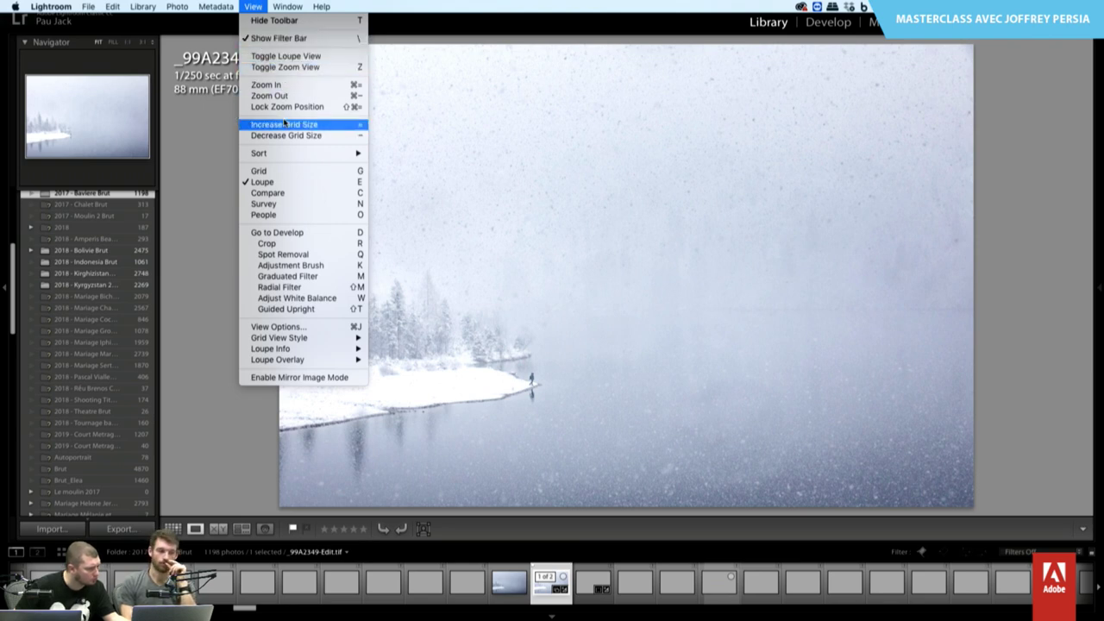
pyautogui.click(295, 174)
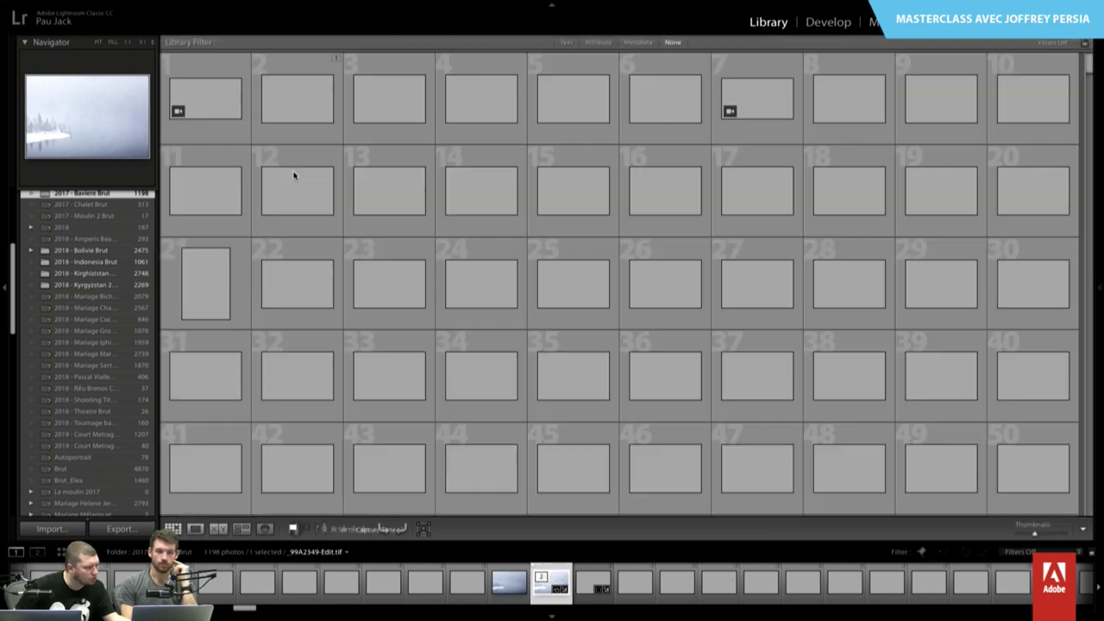
pyautogui.click(566, 43)
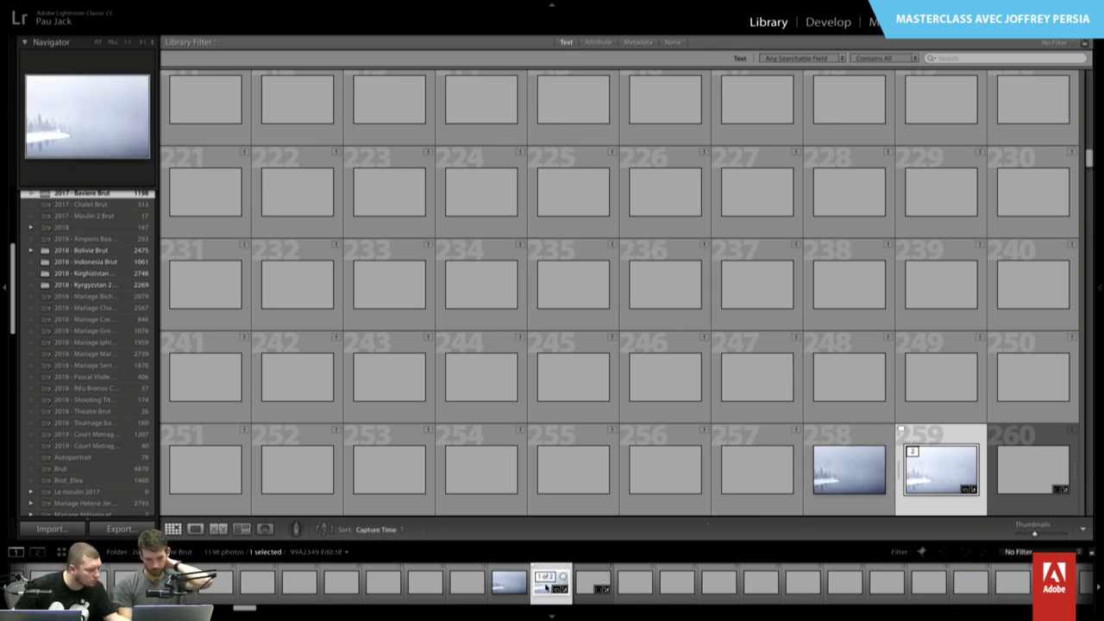
pyautogui.click(985, 59)
pyautogui.write('234')
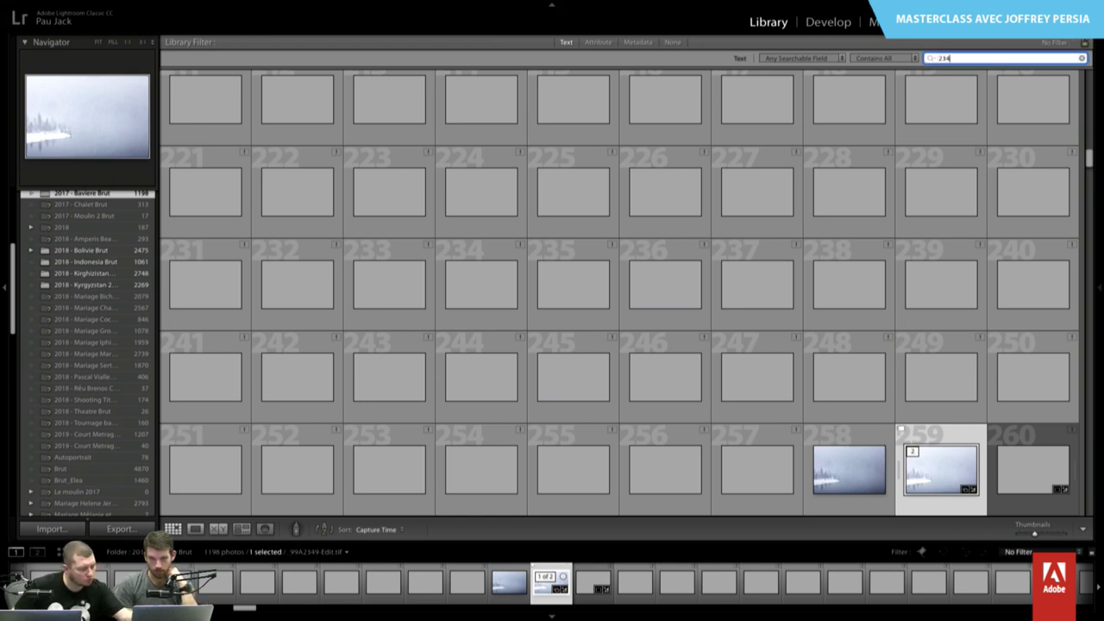
pyautogui.write('9')
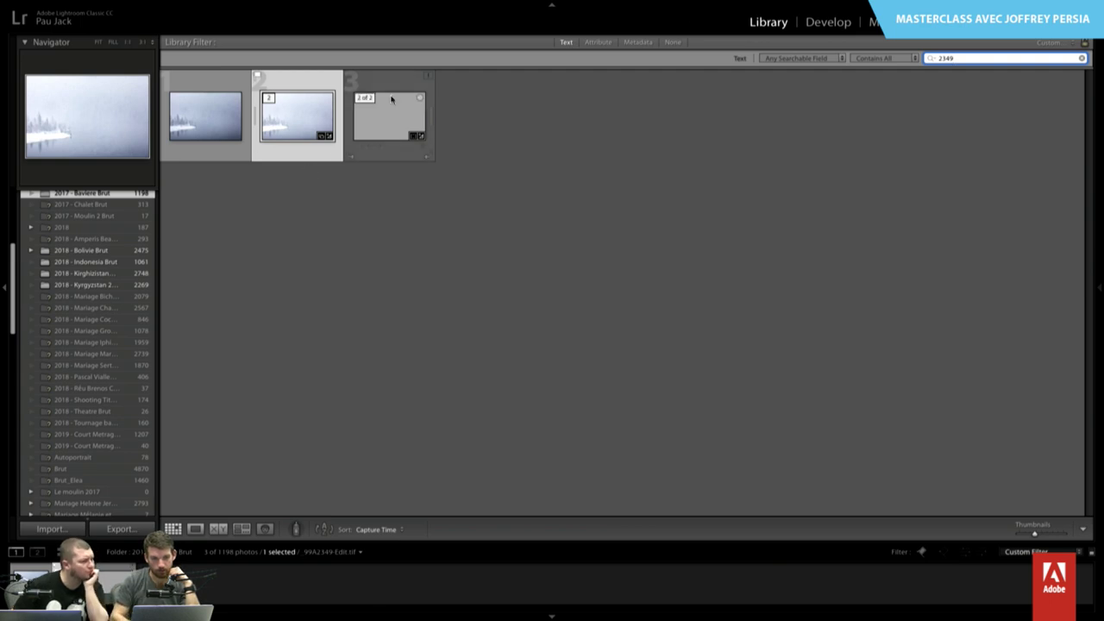
# - Dismiss the missing-file warning and open _99A2349-Edit.tif in Loupe view
pyautogui.click(427, 76)
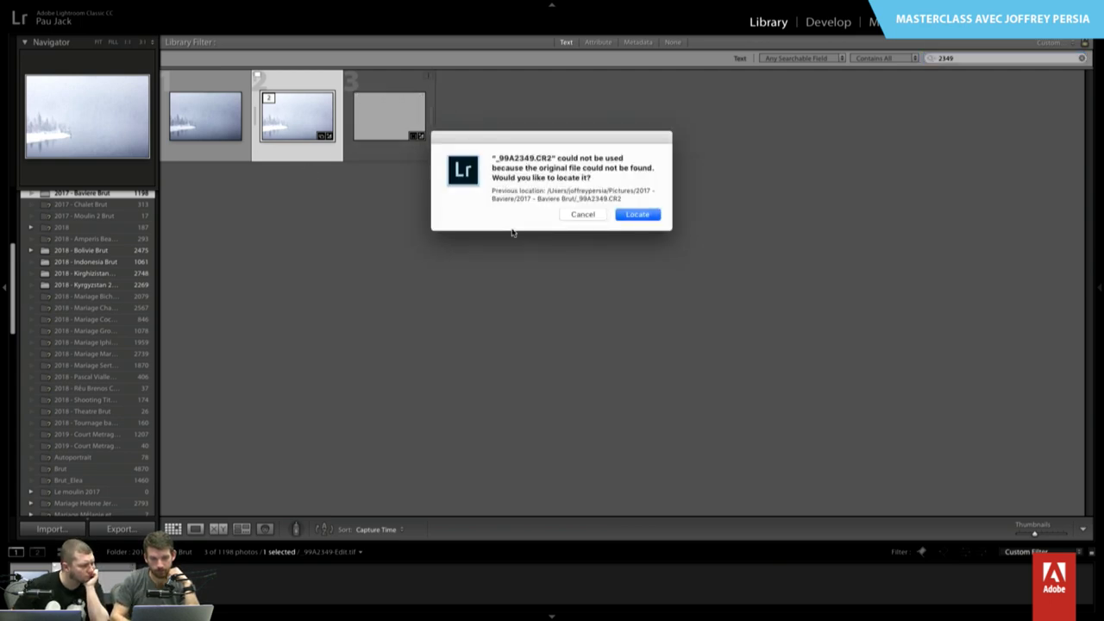
pyautogui.click(587, 214)
pyautogui.click(379, 105)
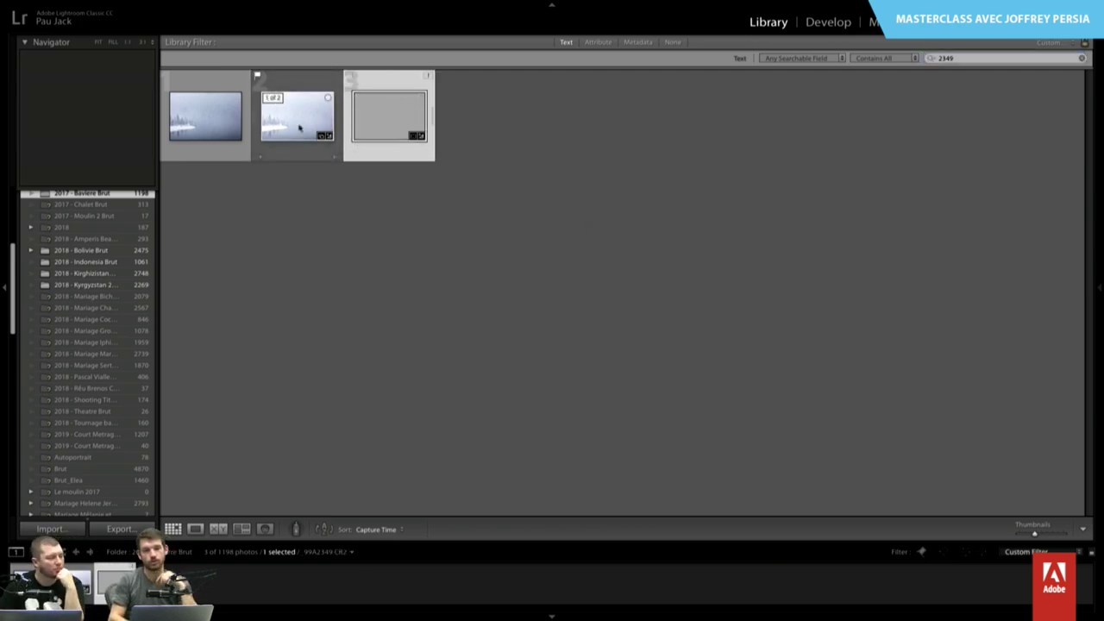
pyautogui.click(298, 126)
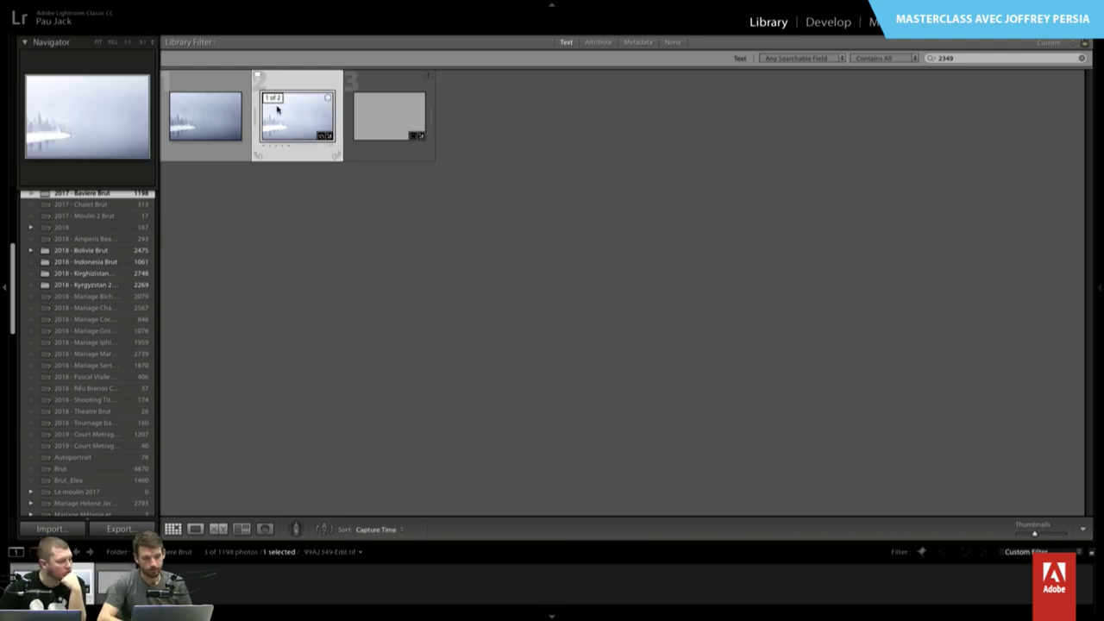
pyautogui.doubleClick(278, 111)
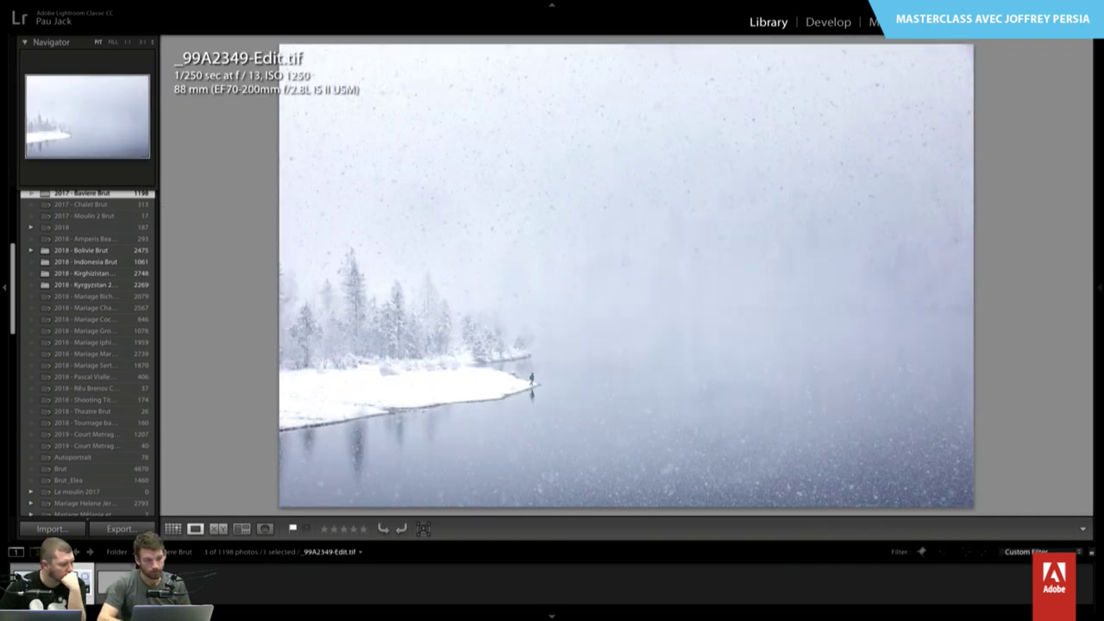
# - Edit a copy of the photo in Adobe Photoshop CC 2019
pyautogui.rightClick(62, 578)
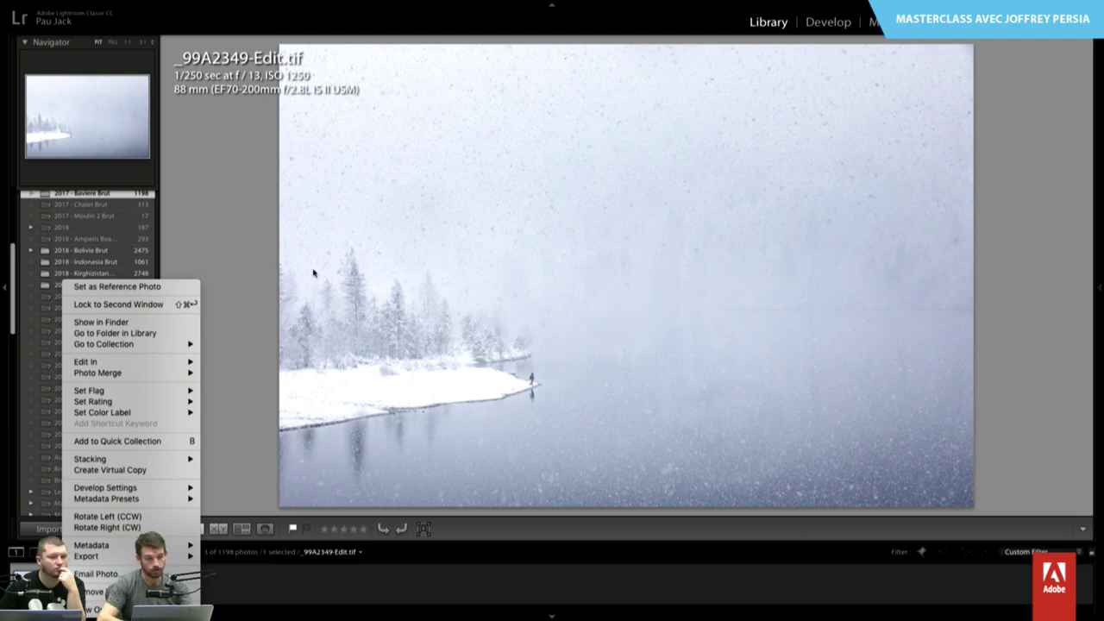
pyautogui.moveTo(85, 362)
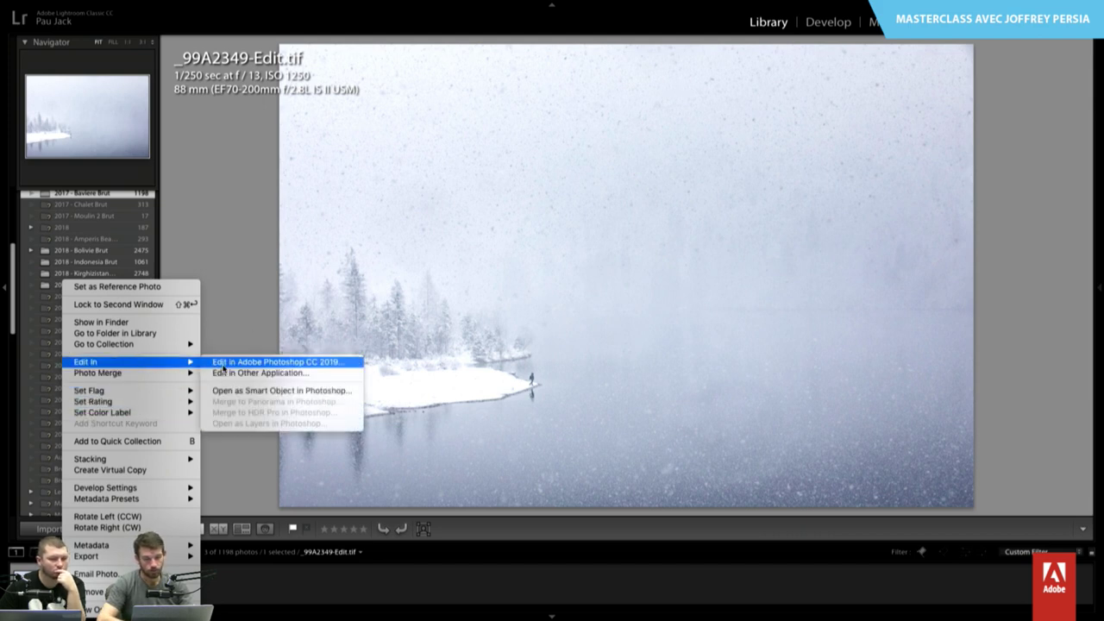
pyautogui.click(258, 363)
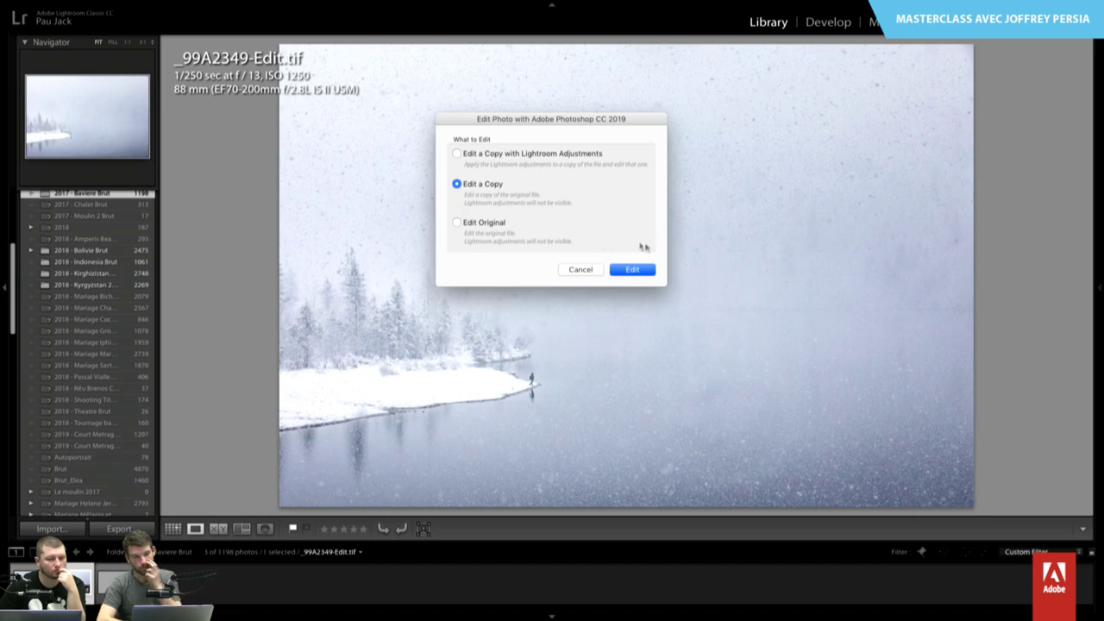
pyautogui.click(629, 271)
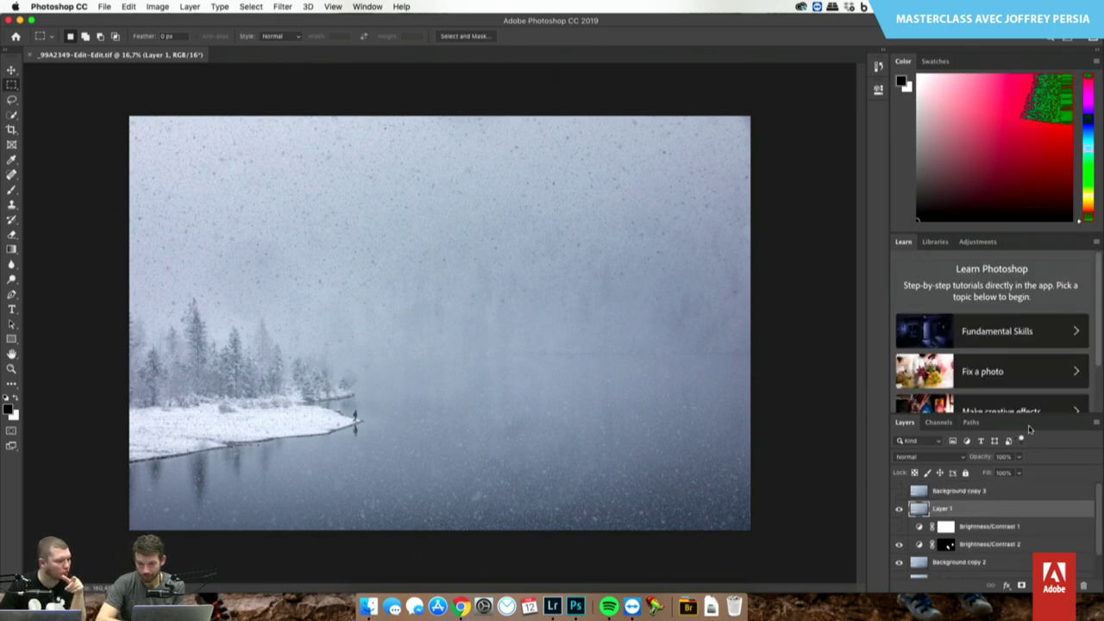
# - Hide the retouched layers and toggle Background copy to compare the dark snowflake against the original
pyautogui.click(949, 491)
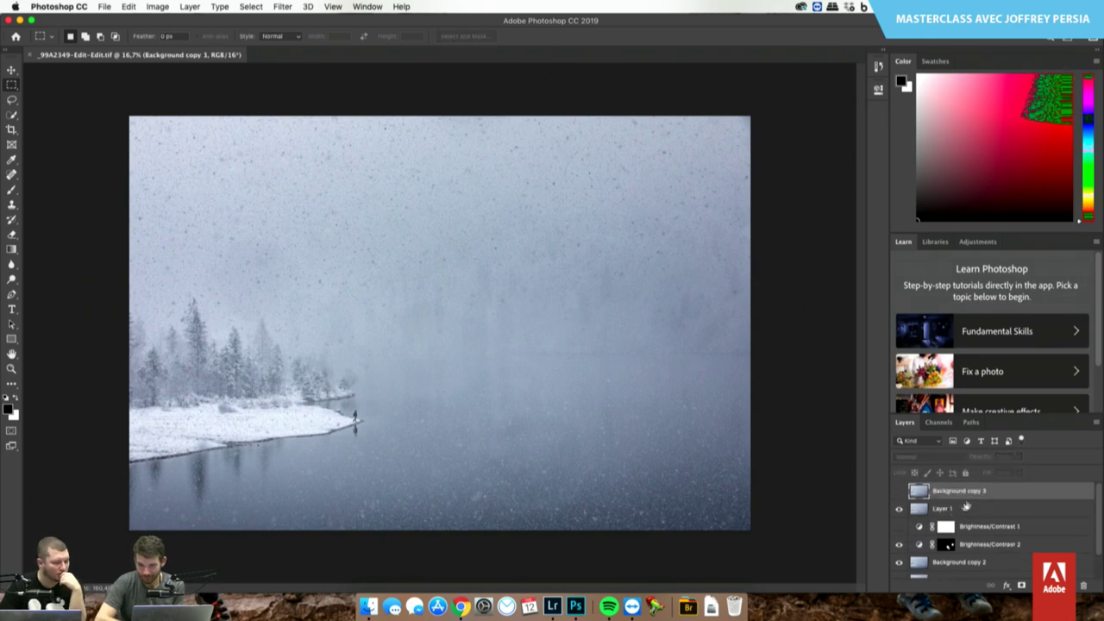
pyautogui.moveTo(900, 514); pyautogui.dragTo(900, 571)
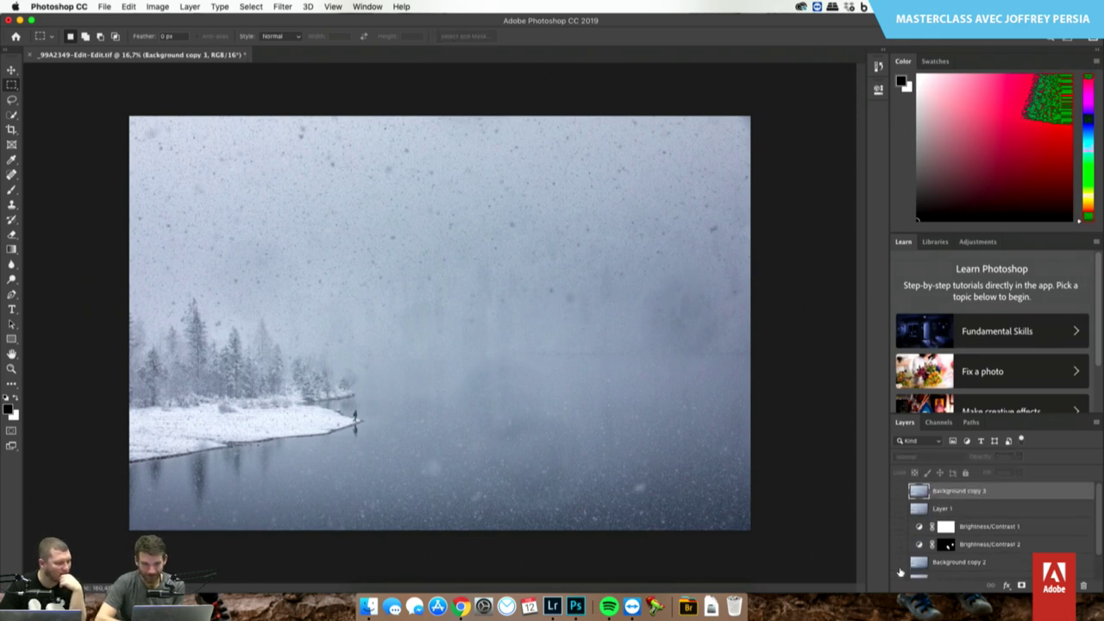
pyautogui.click(899, 552)
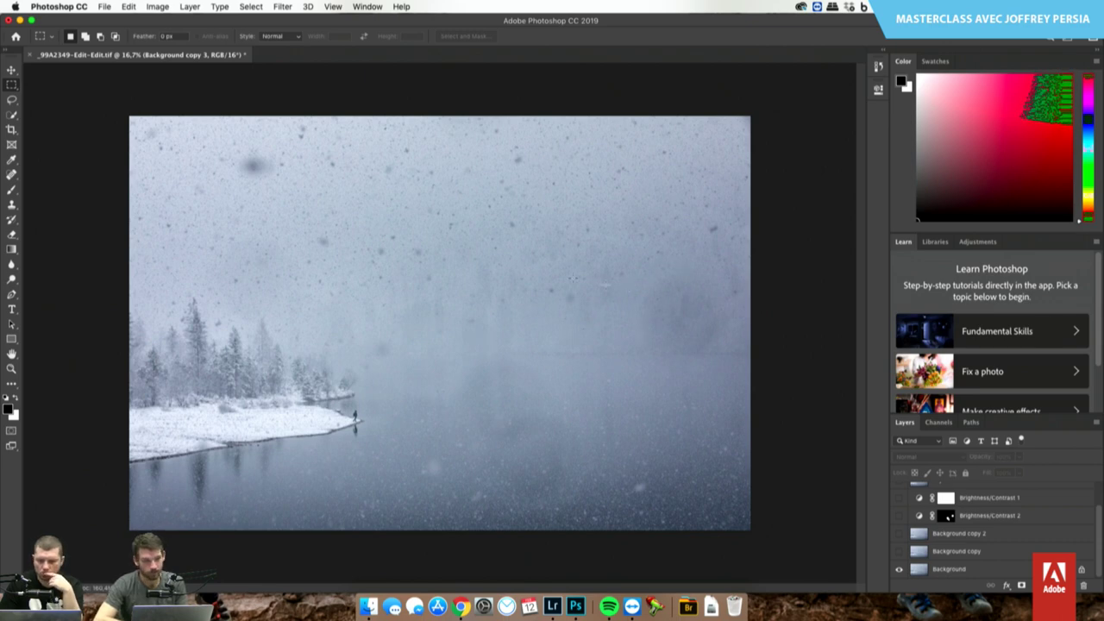
pyautogui.moveTo(11, 85); pyautogui.dragTo(49, 99)
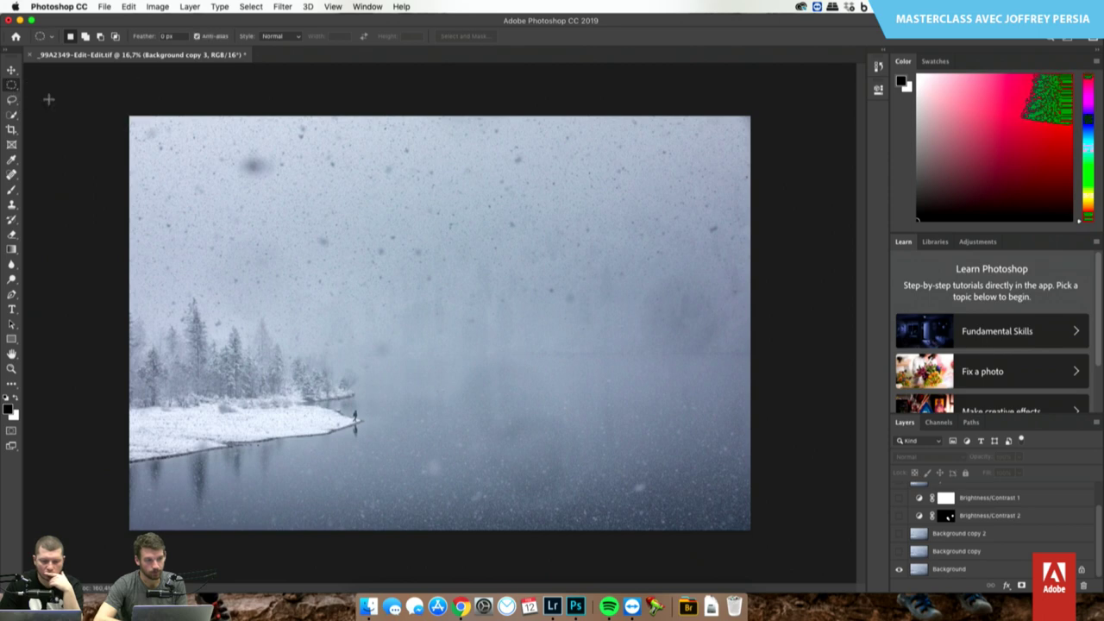
pyautogui.moveTo(650, 275); pyautogui.dragTo(731, 361)
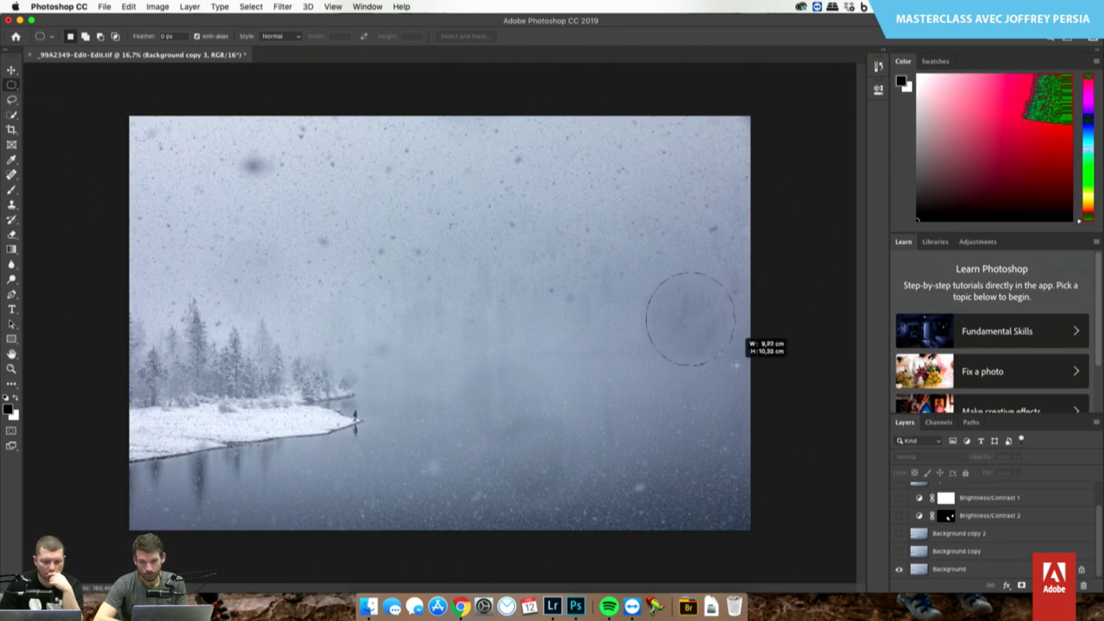
pyautogui.rightClick(495, 210)
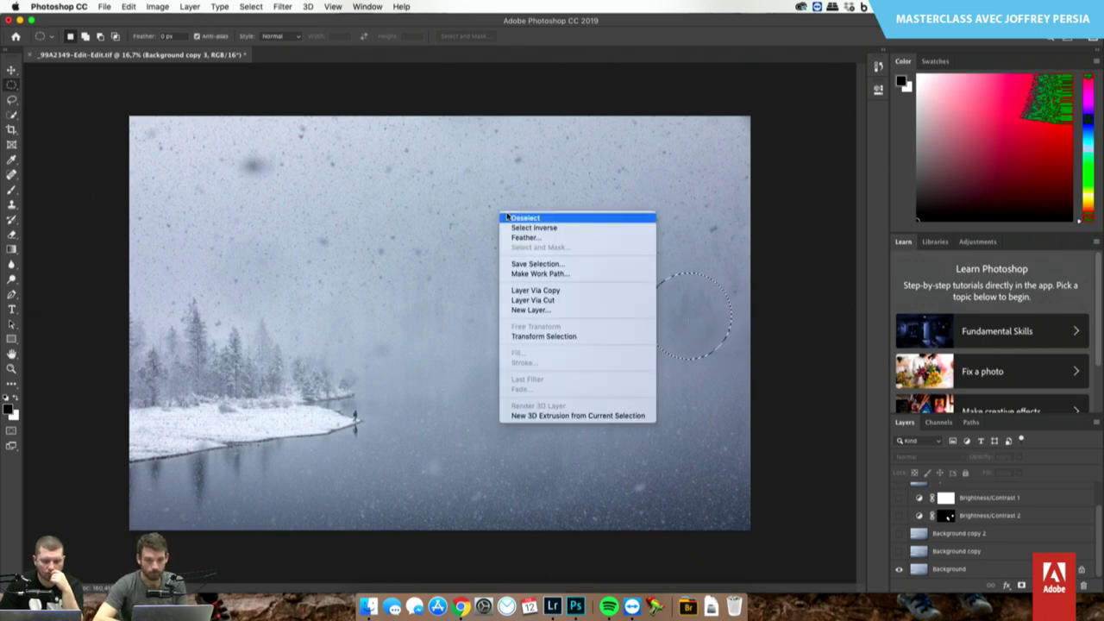
pyautogui.click(511, 216)
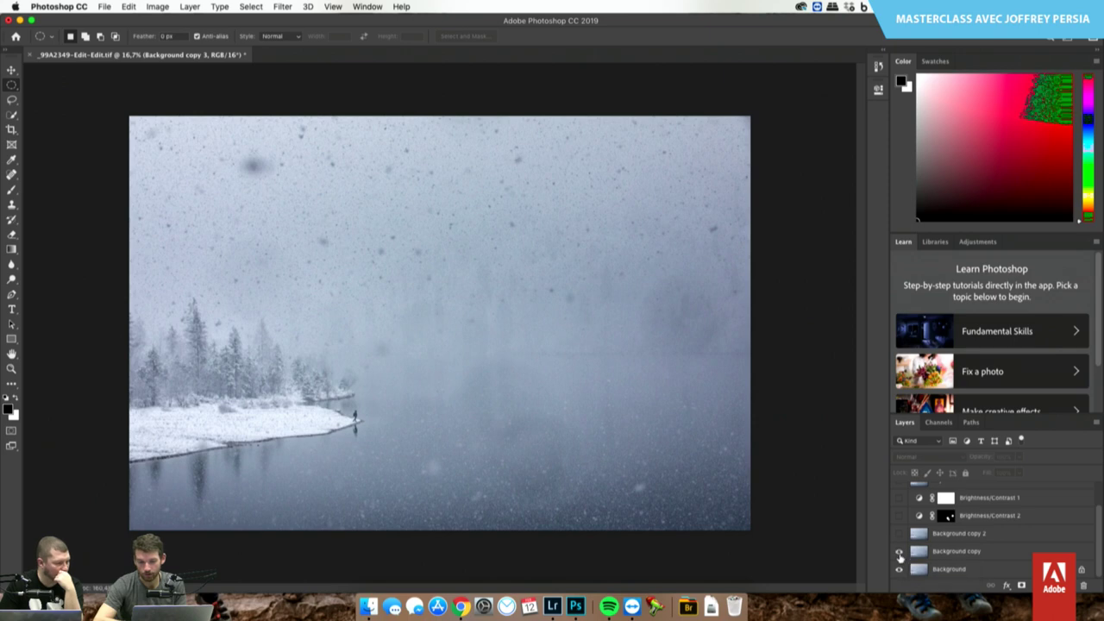
pyautogui.click(900, 553)
pyautogui.click(900, 552)
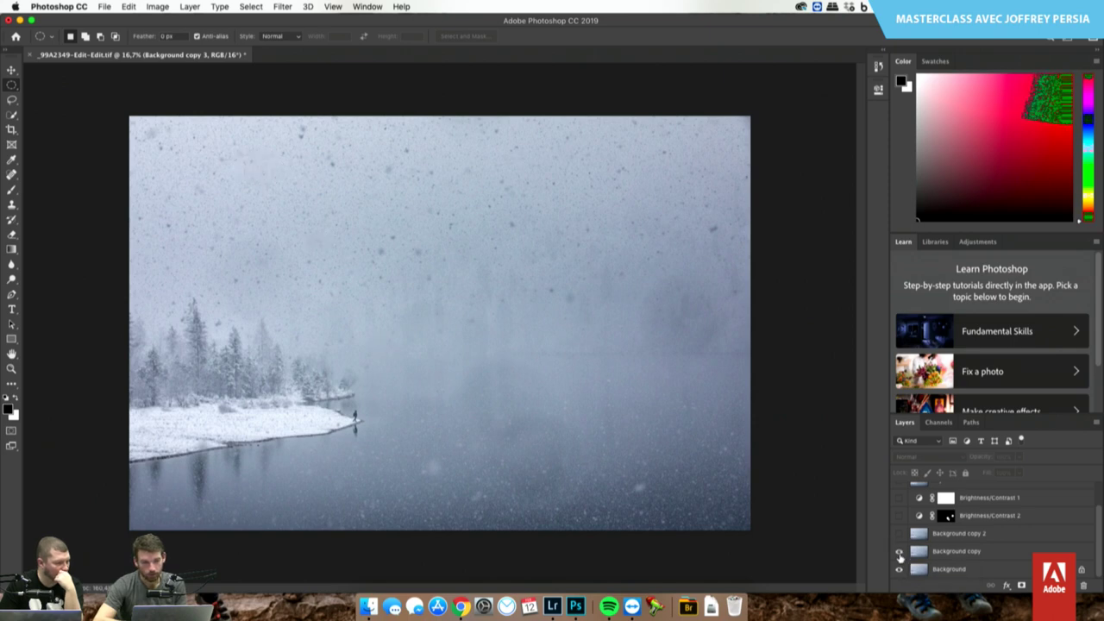
pyautogui.click(899, 552)
# - Duplicate the Background layer as Background copy 4
pyautogui.click(949, 572)
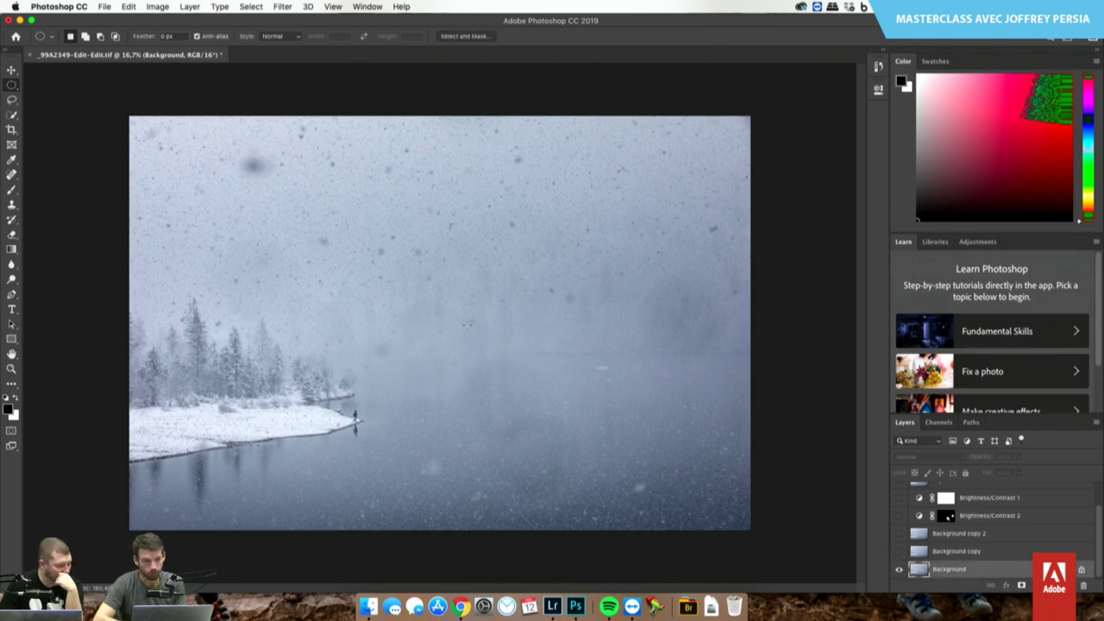
pyautogui.scroll(5, 440, 323)
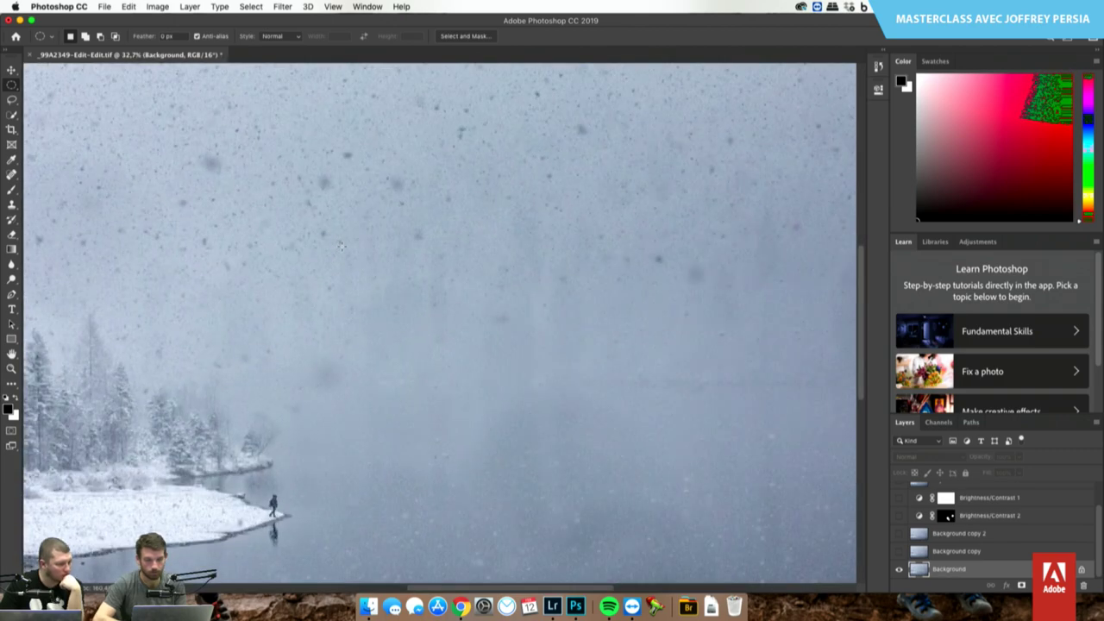
pyautogui.moveTo(986, 570)
pyautogui.mouseDown()
pyautogui.moveTo(986, 584)
pyautogui.moveTo(1022, 585)
pyautogui.mouseUp()
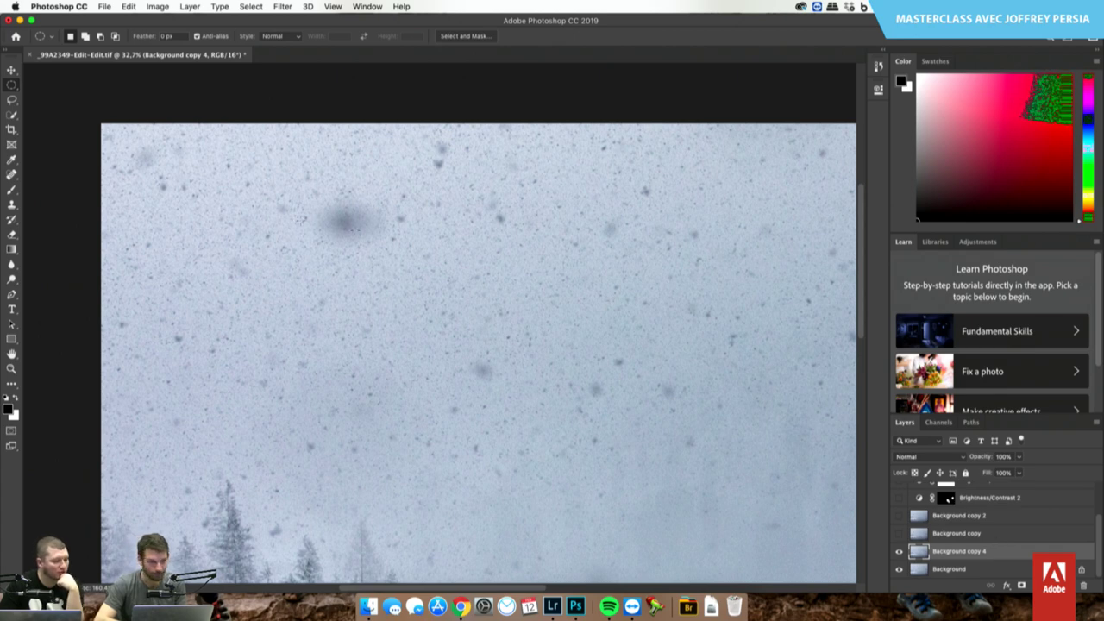
pyautogui.click(12, 115)
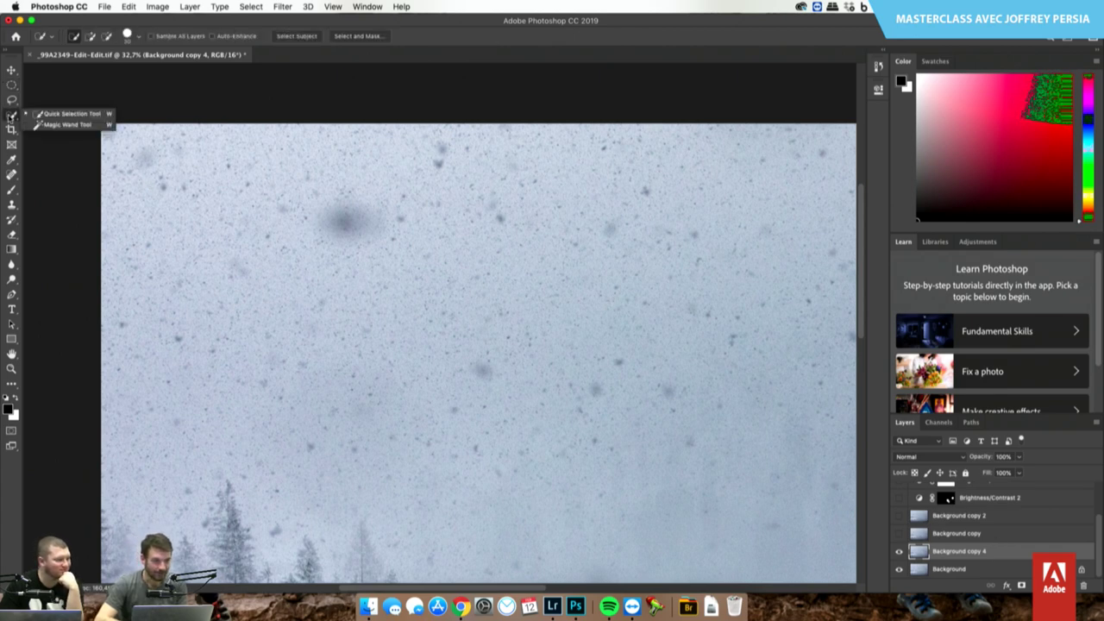
pyautogui.click(12, 174)
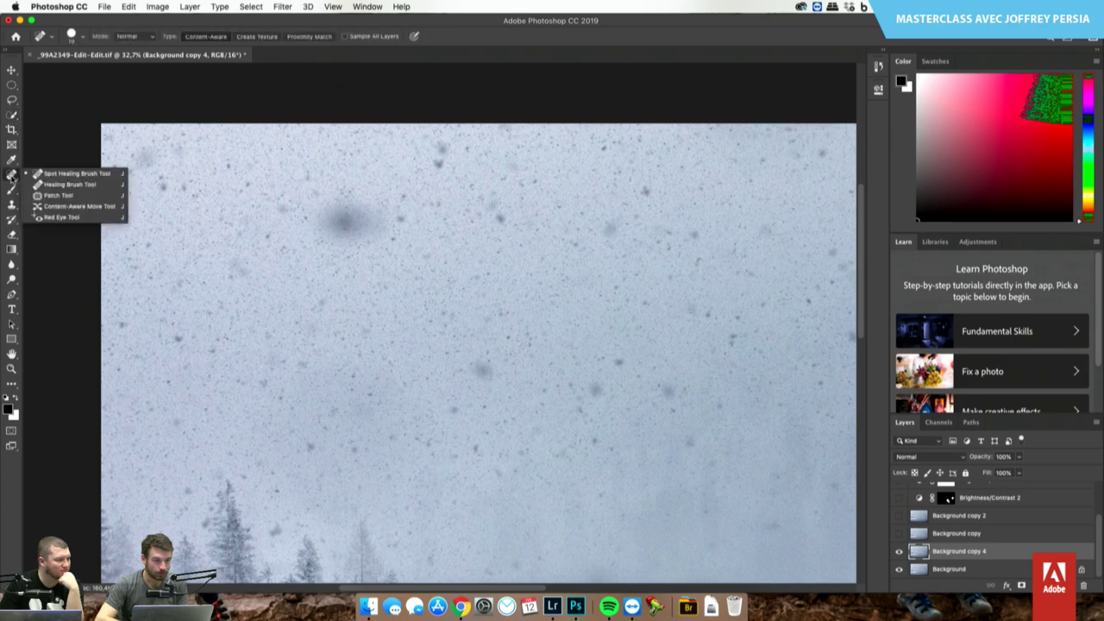
# - Patch the large dark snowflake blur and a second dark sky spot using clean sky
pyautogui.click(57, 195)
pyautogui.moveTo(349, 195)
pyautogui.mouseDown()
pyautogui.moveTo(381, 208)
pyautogui.moveTo(363, 192)
pyautogui.mouseUp()
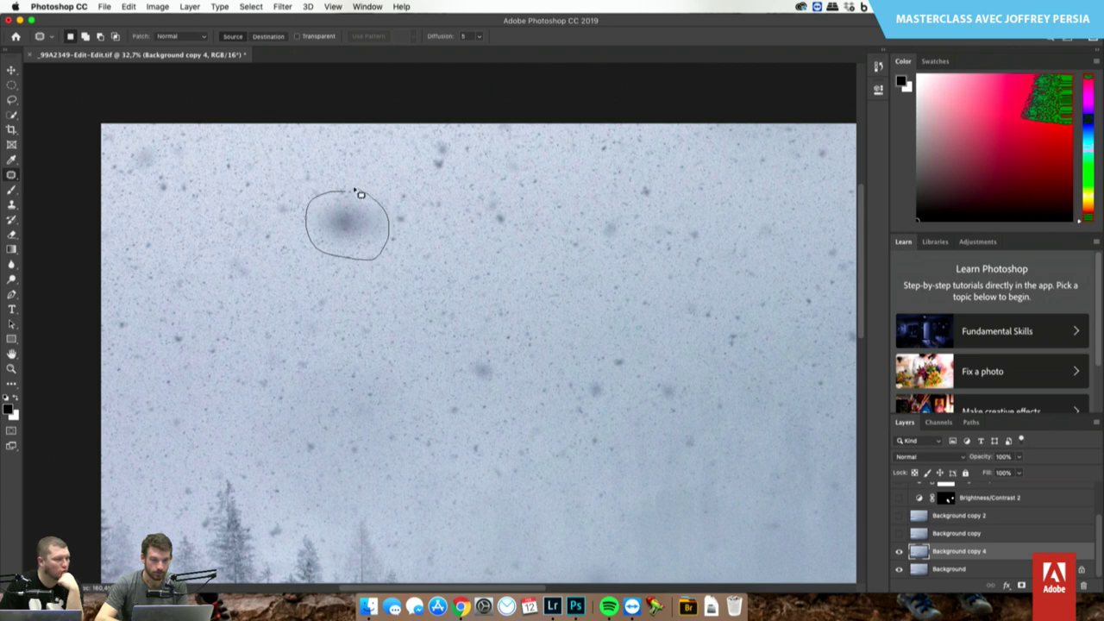
pyautogui.moveTo(354, 250)
pyautogui.mouseDown()
pyautogui.moveTo(350, 287)
pyautogui.moveTo(379, 313)
pyautogui.mouseUp()
pyautogui.hotkey('ctrl', 'd')
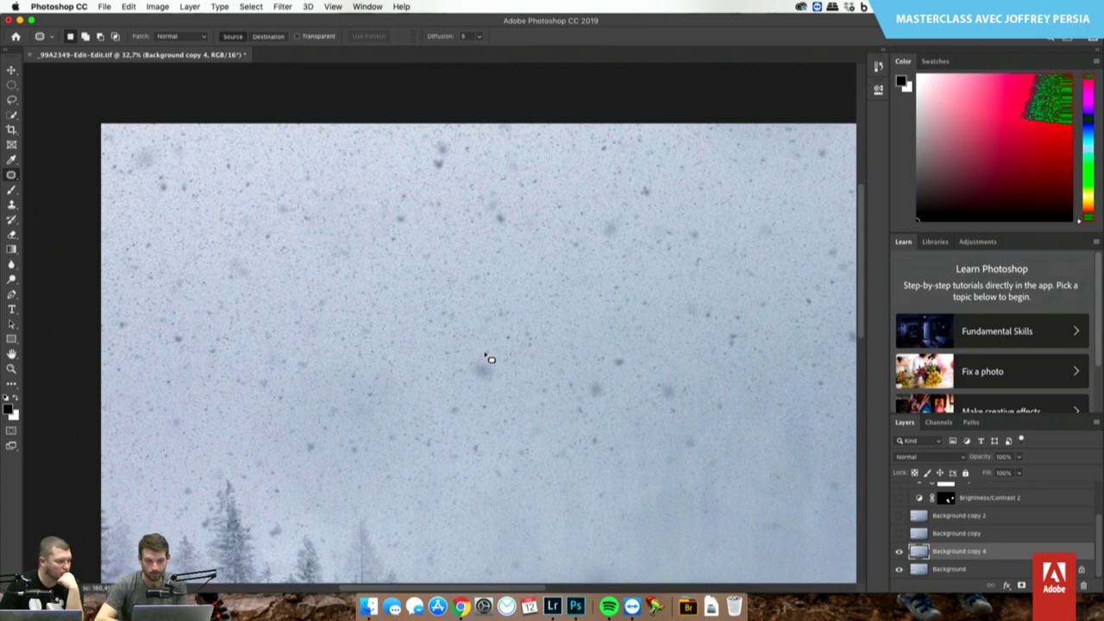
pyautogui.moveTo(486, 355)
pyautogui.mouseDown()
pyautogui.moveTo(451, 362)
pyautogui.moveTo(503, 387)
pyautogui.moveTo(487, 352)
pyautogui.mouseUp()
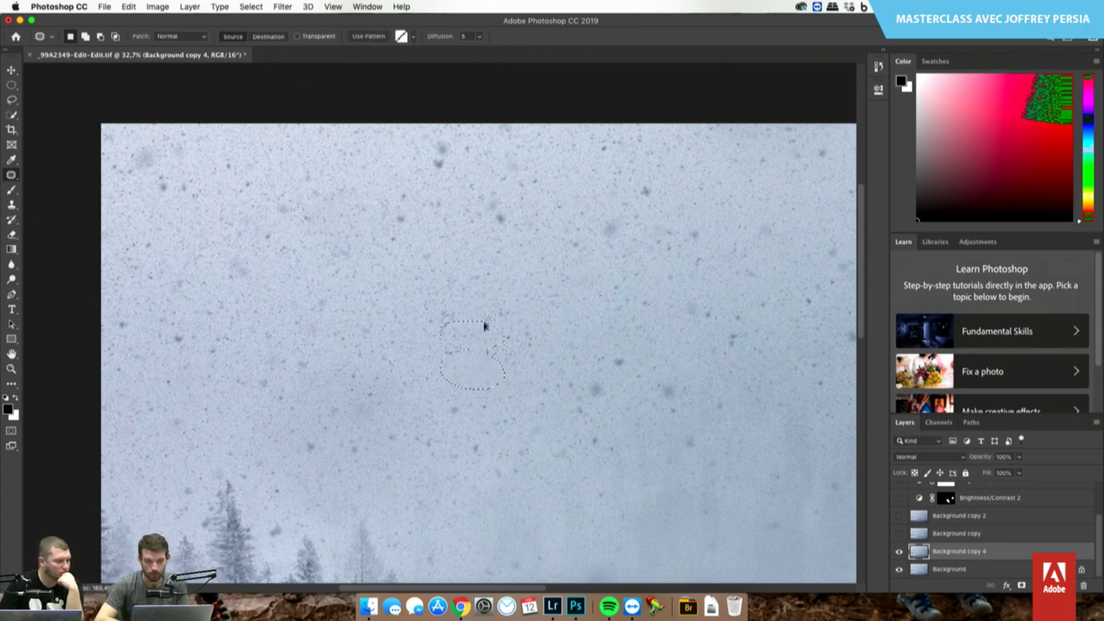
pyautogui.hotkey('ctrl', 'd')
# - Hide Background copy 4, show Background copy, and fit the whole image on screen to compare
pyautogui.scroll(-2, 556, 336)
pyautogui.scroll(-5, 556, 337)
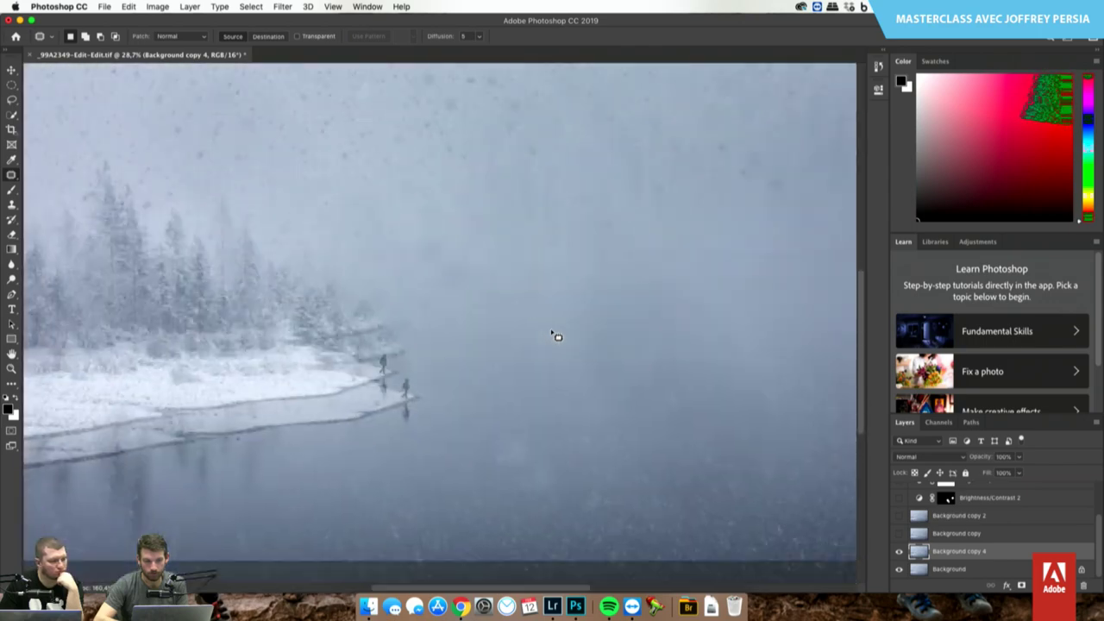
pyautogui.scroll(3, 557, 336)
pyautogui.scroll(3, 556, 337)
pyautogui.scroll(-2, 557, 337)
pyautogui.hscroll(2, 556, 337)
pyautogui.scroll(-2, 556, 337)
pyautogui.hscroll(2, 557, 337)
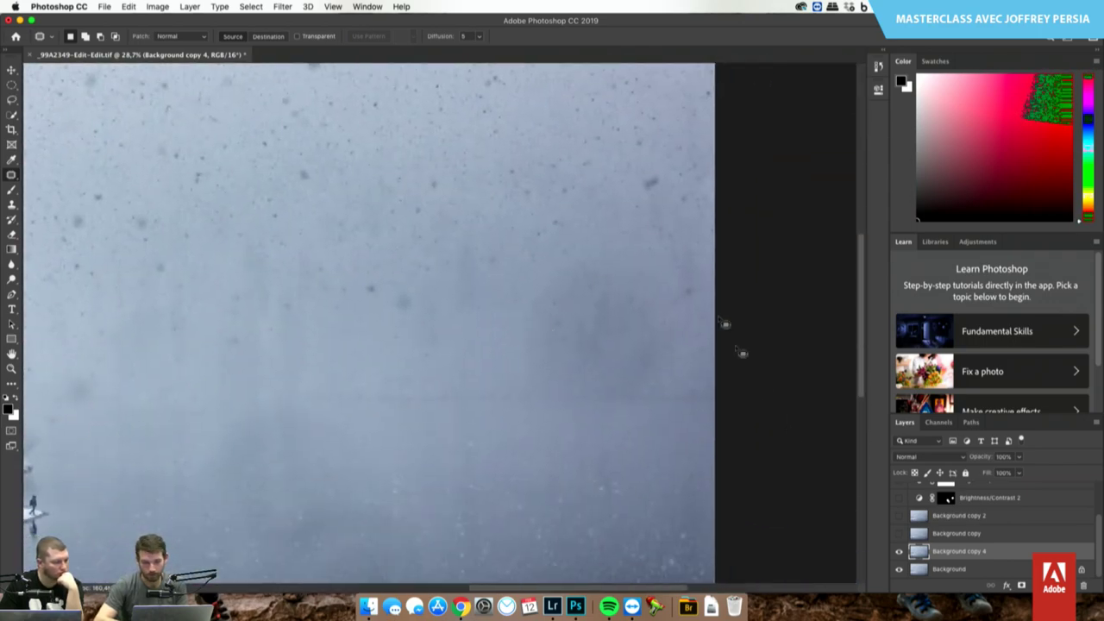
pyautogui.click(899, 551)
pyautogui.click(899, 534)
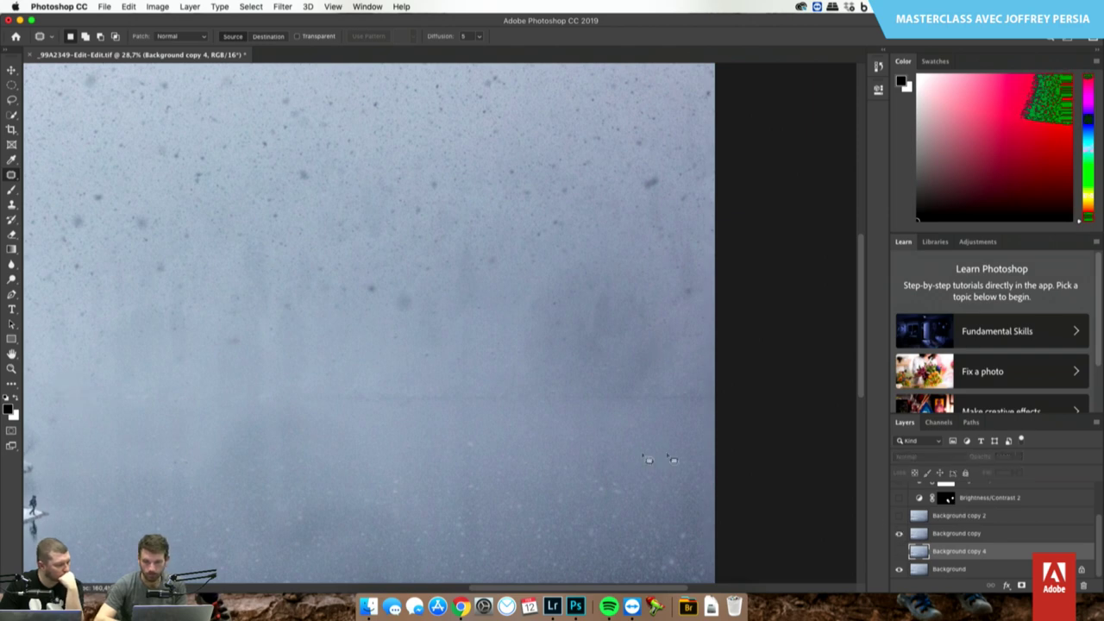
pyautogui.press('super+0')
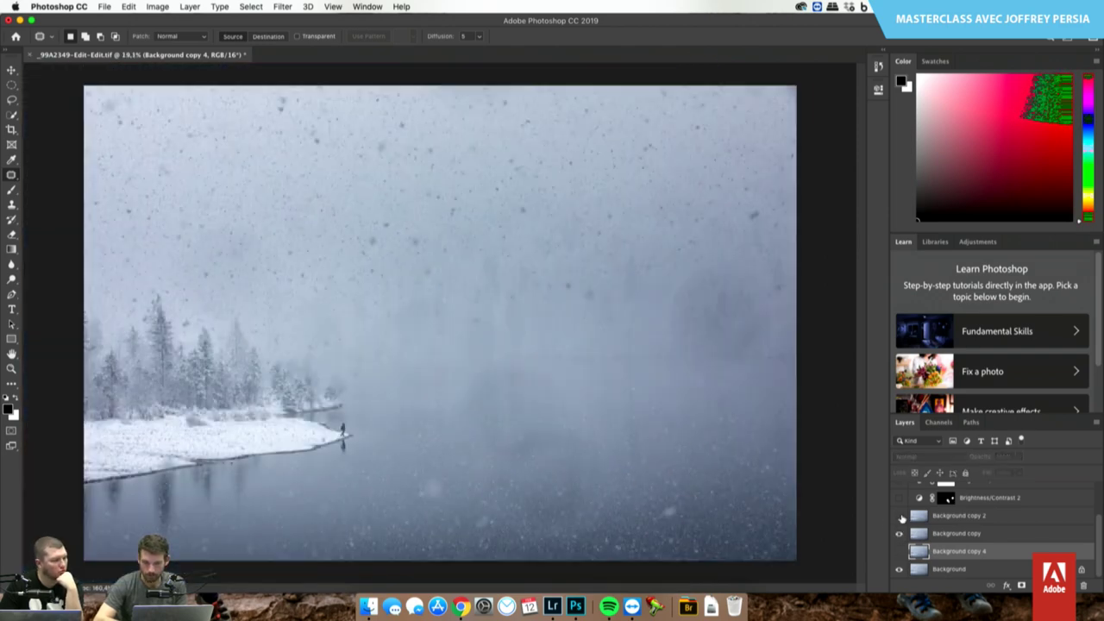
pyautogui.scroll(2, 902, 519)
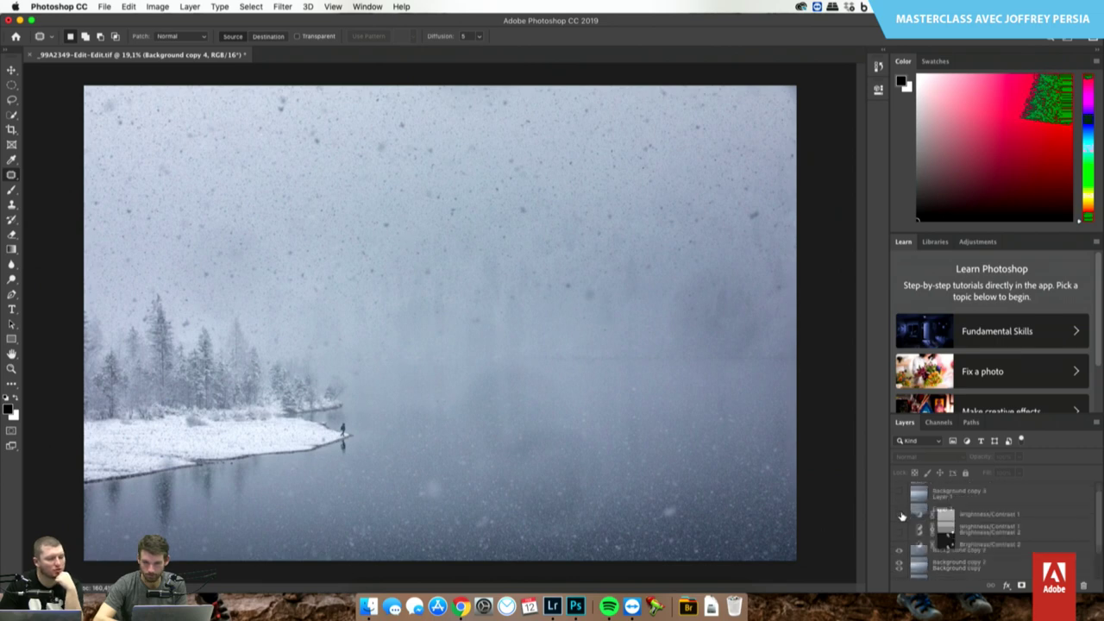
pyautogui.scroll(1, 901, 521)
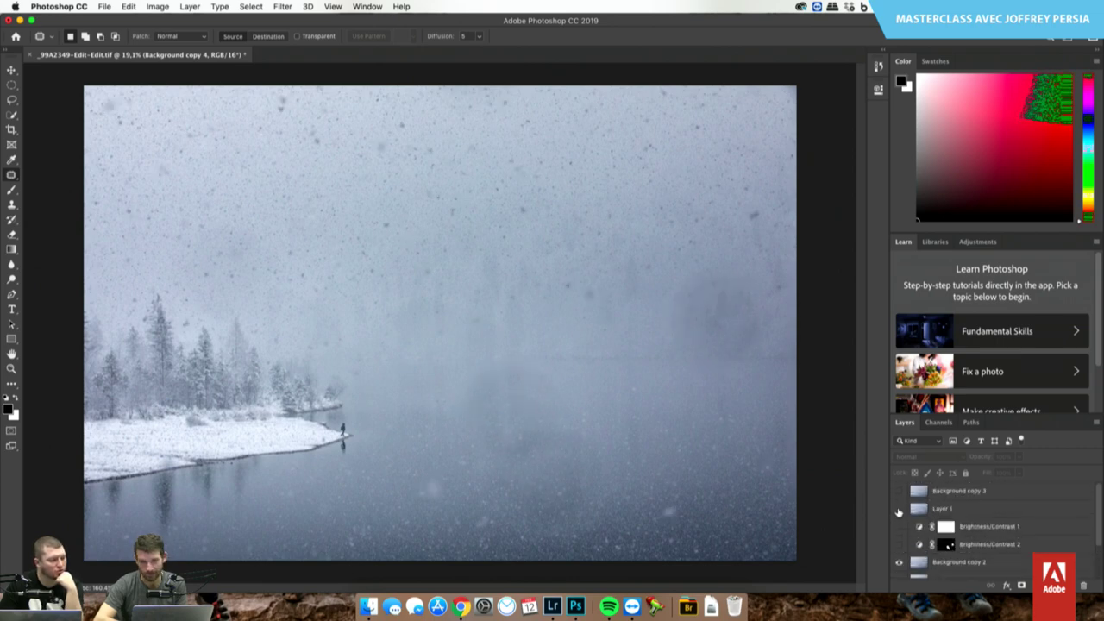
# - Inspect the Brightness/Contrast 2 mask and settings, and make the adjustment layer visible
pyautogui.click(988, 547)
pyautogui.doubleClick(988, 546)
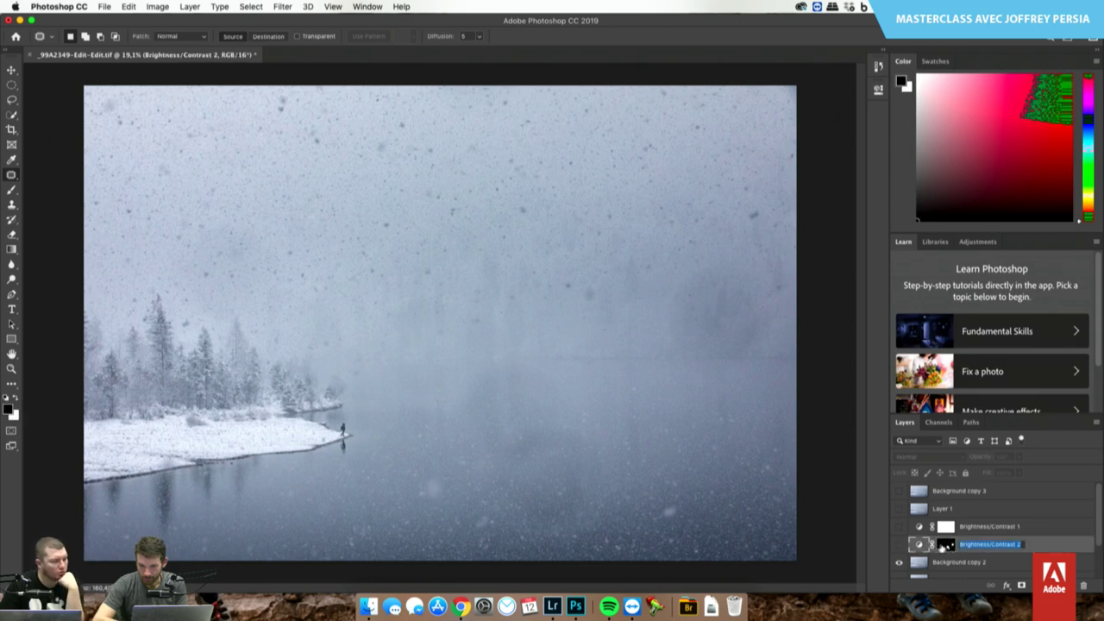
pyautogui.doubleClick(947, 546)
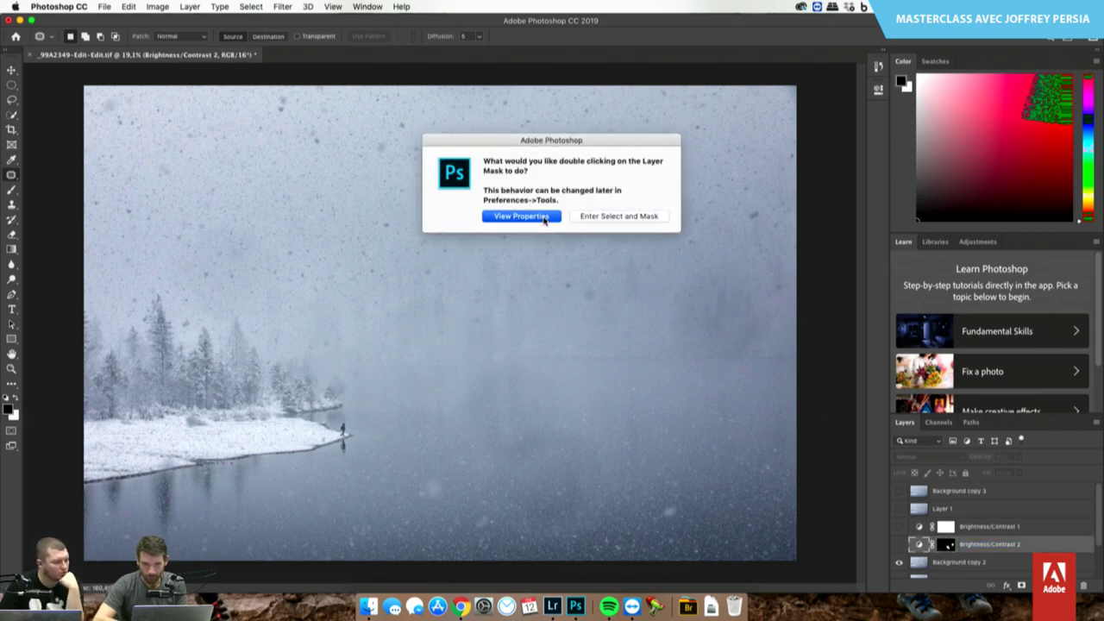
pyautogui.click(545, 217)
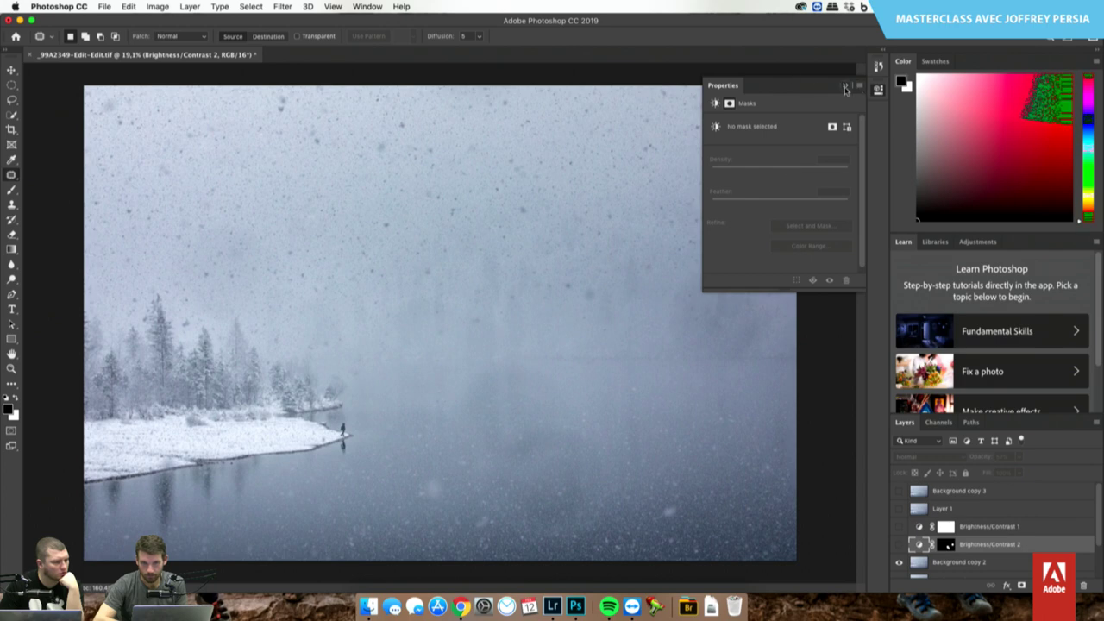
pyautogui.click(845, 87)
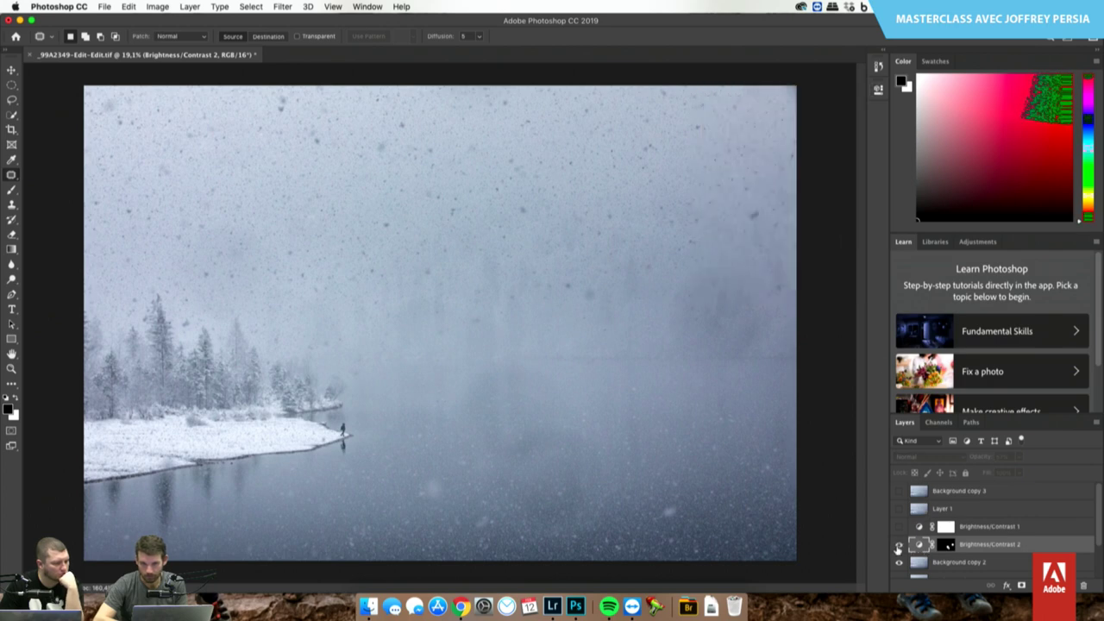
pyautogui.click(900, 545)
pyautogui.click(900, 545)
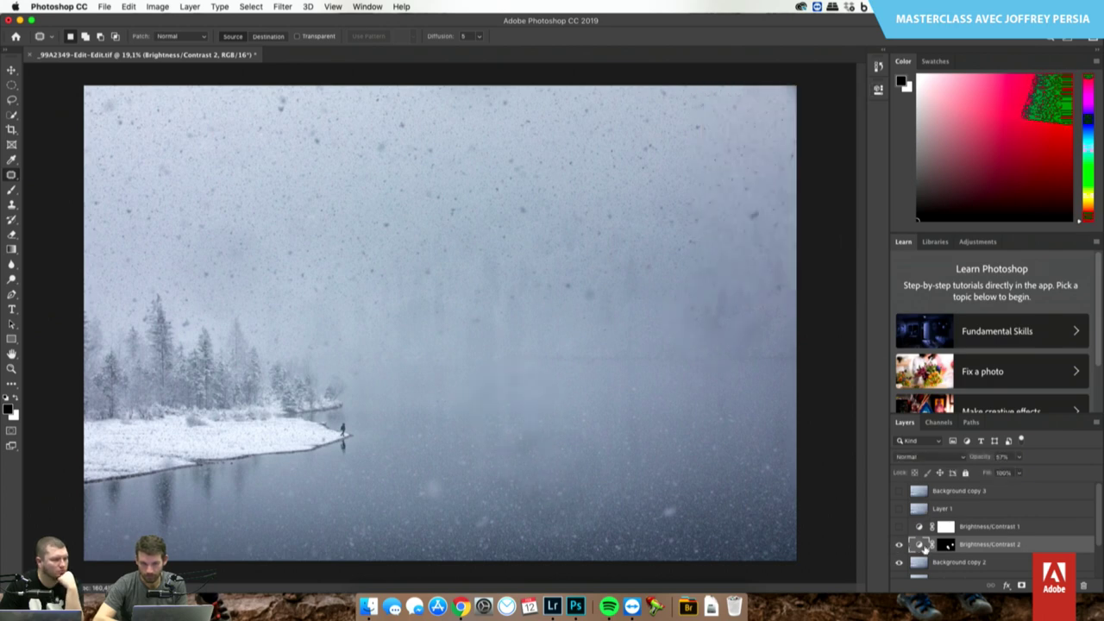
pyautogui.doubleClick(920, 545)
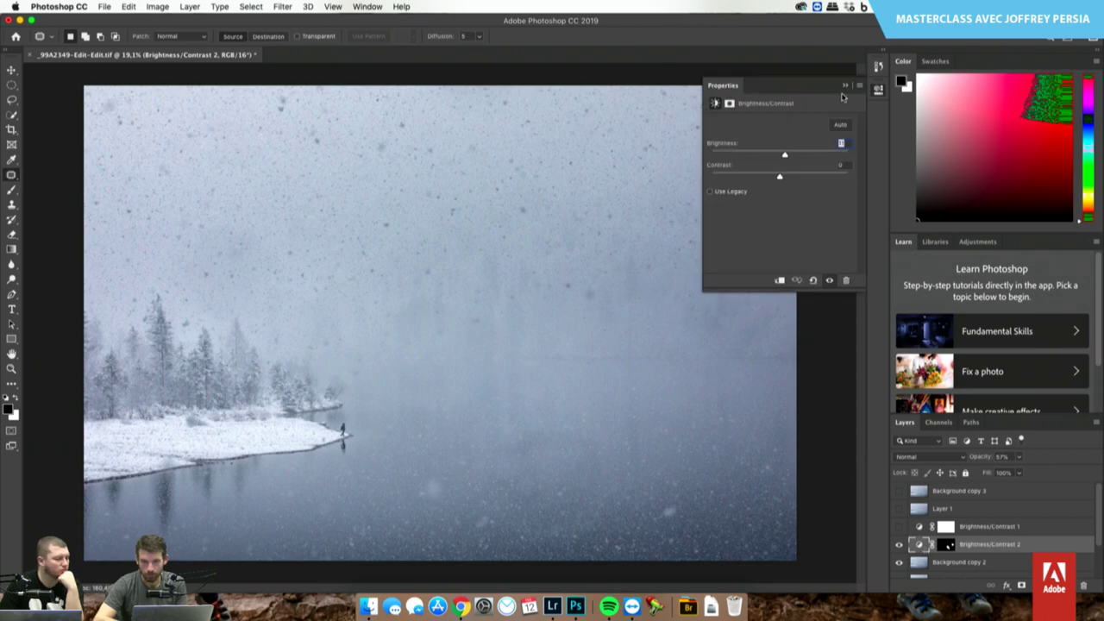
pyautogui.click(845, 85)
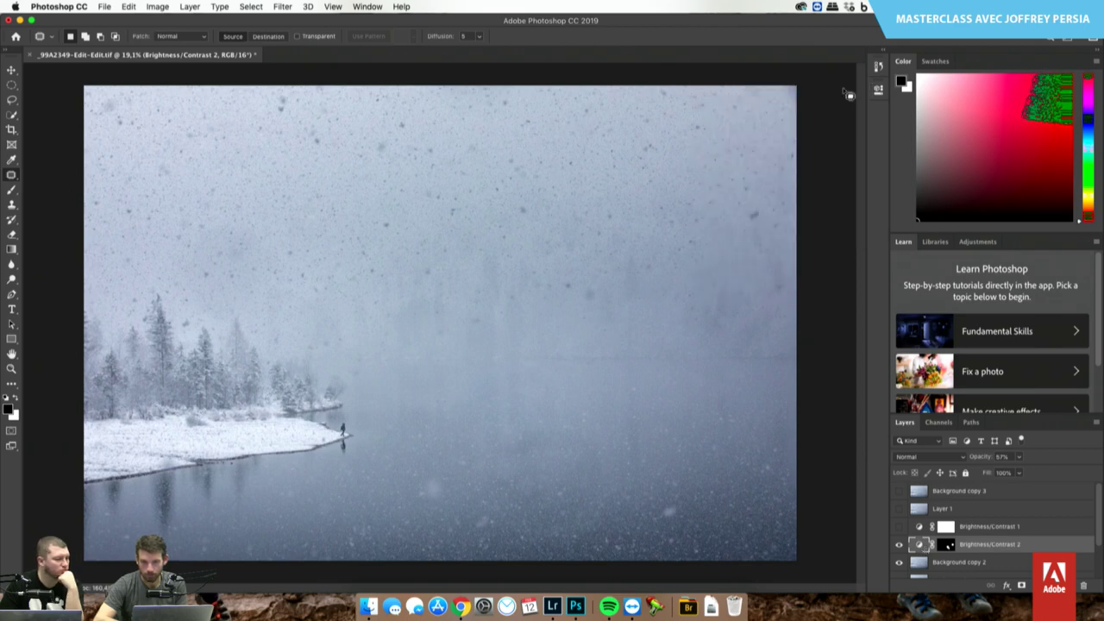
# - Target the Brightness/Contrast 2 mask with white over black colours and preview the mask
pyautogui.click(946, 546)
pyautogui.press('x')
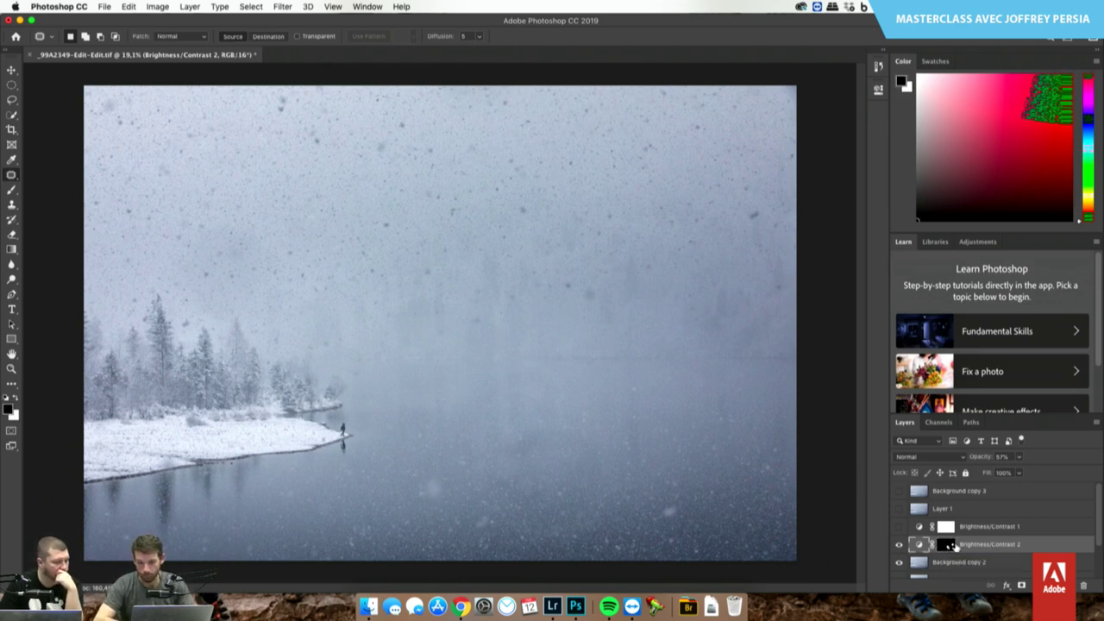
pyautogui.doubleClick(943, 545)
pyautogui.press('Return')
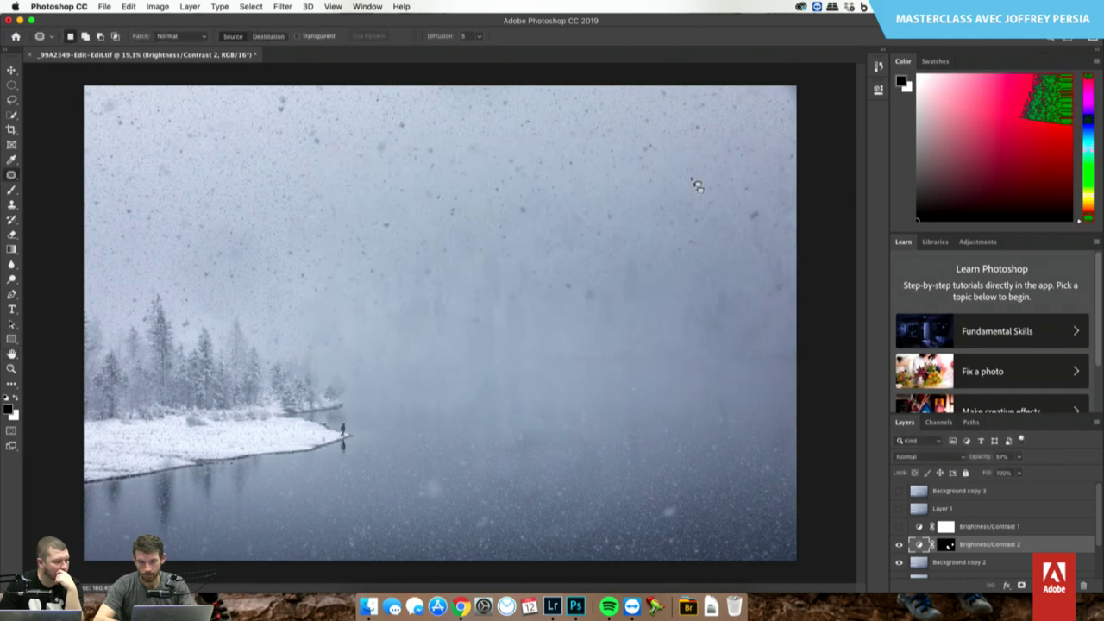
pyautogui.click(947, 546)
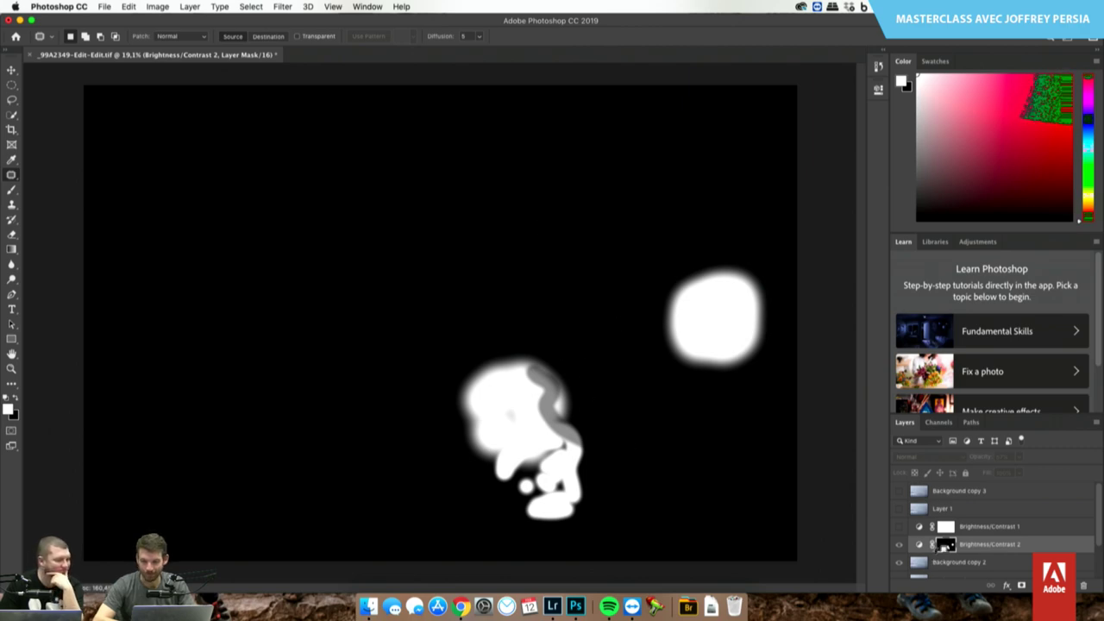
pyautogui.click(920, 566)
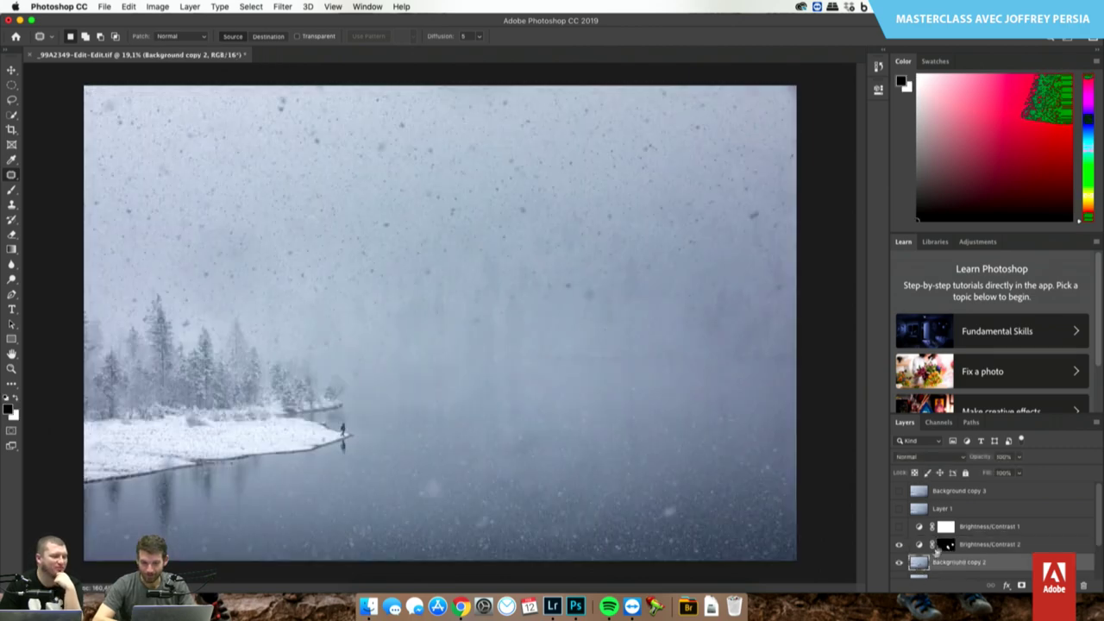
pyautogui.click(946, 545)
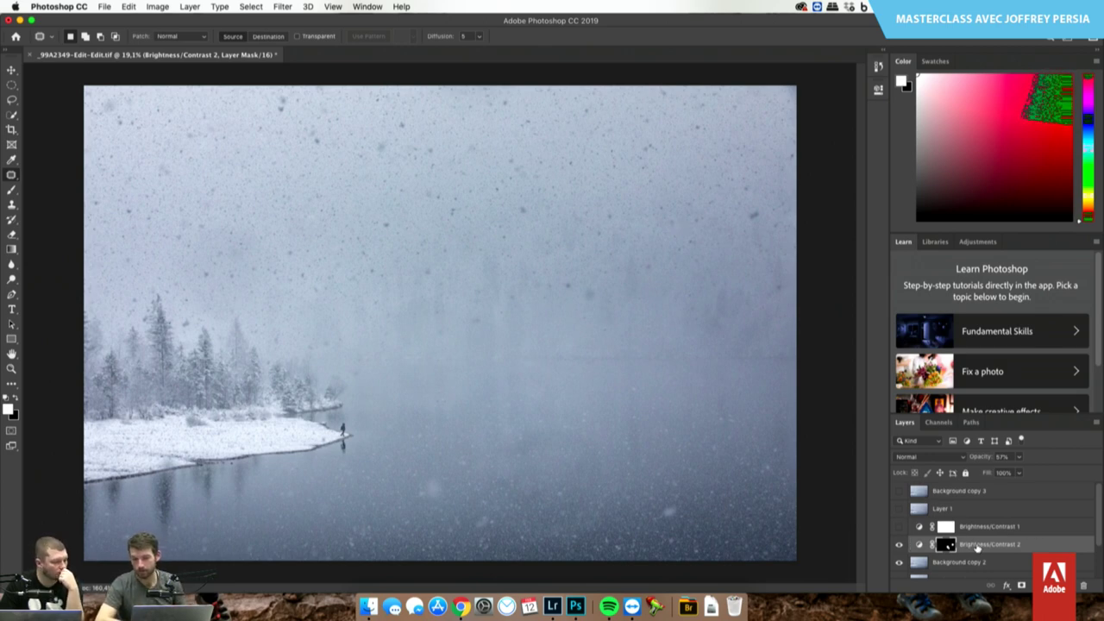
# - Leave Brightness/Contrast 1 hidden after comparing, show Layer 1, and hide Background copy 3
pyautogui.click(900, 528)
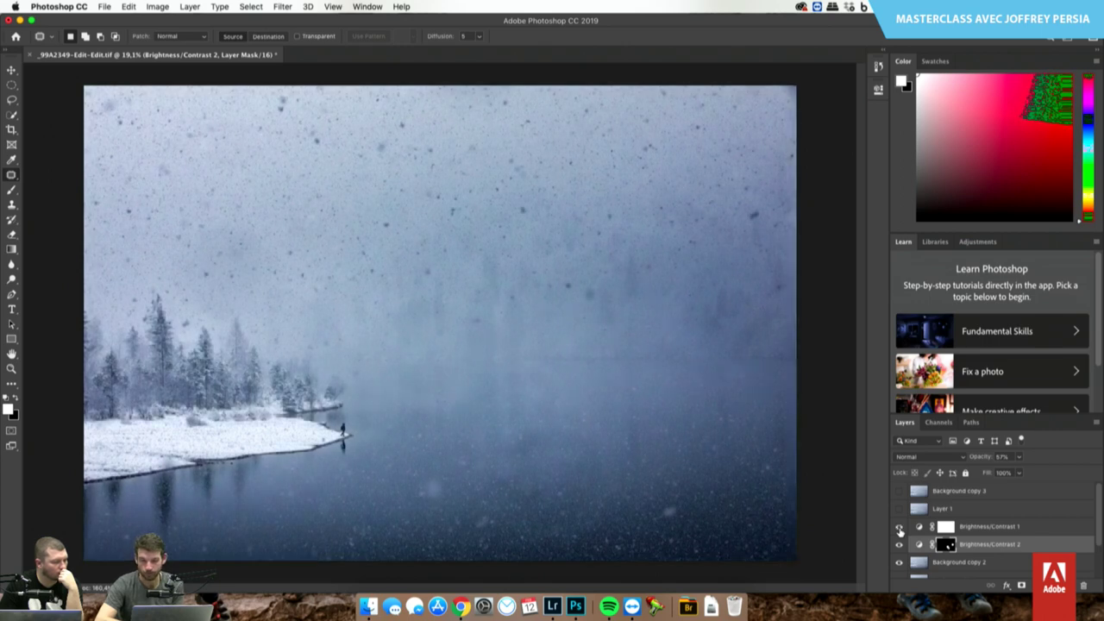
pyautogui.click(900, 529)
pyautogui.click(899, 531)
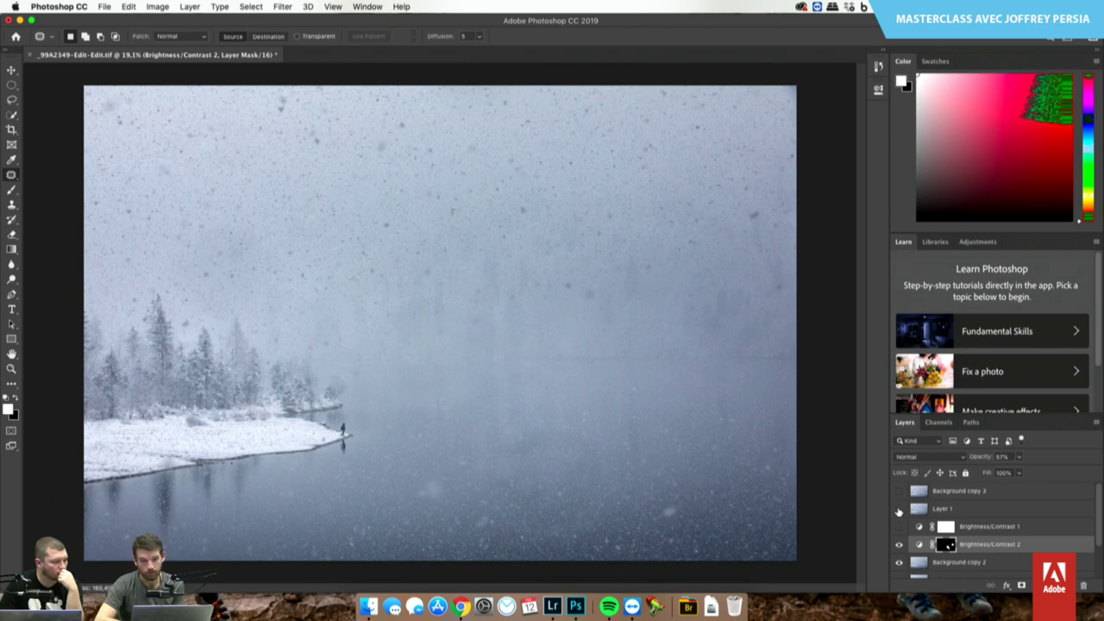
pyautogui.click(899, 509)
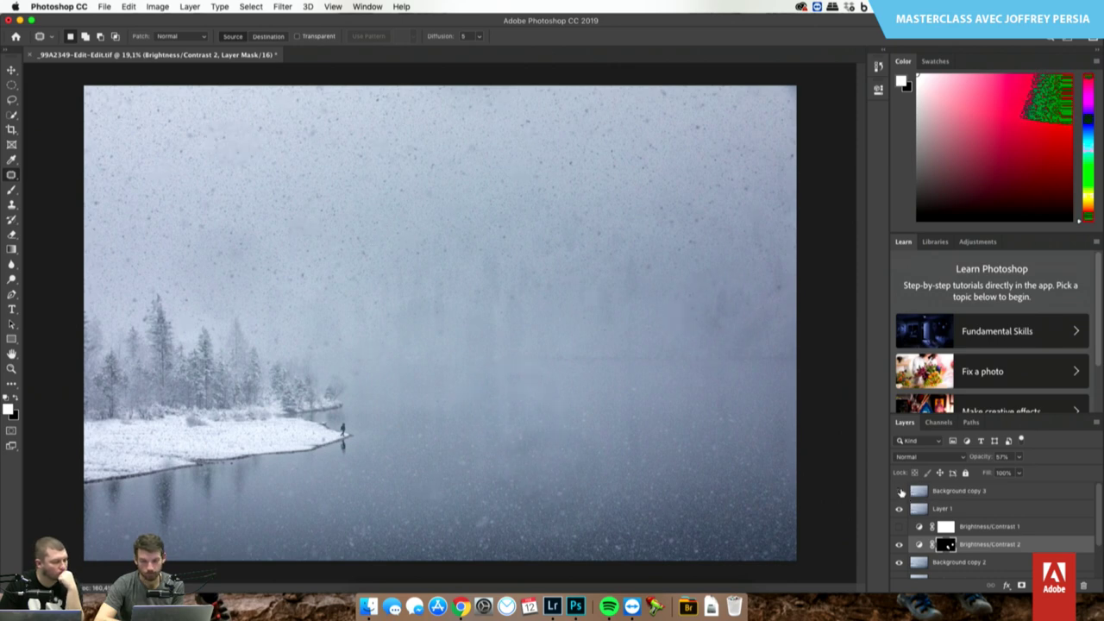
pyautogui.click(900, 491)
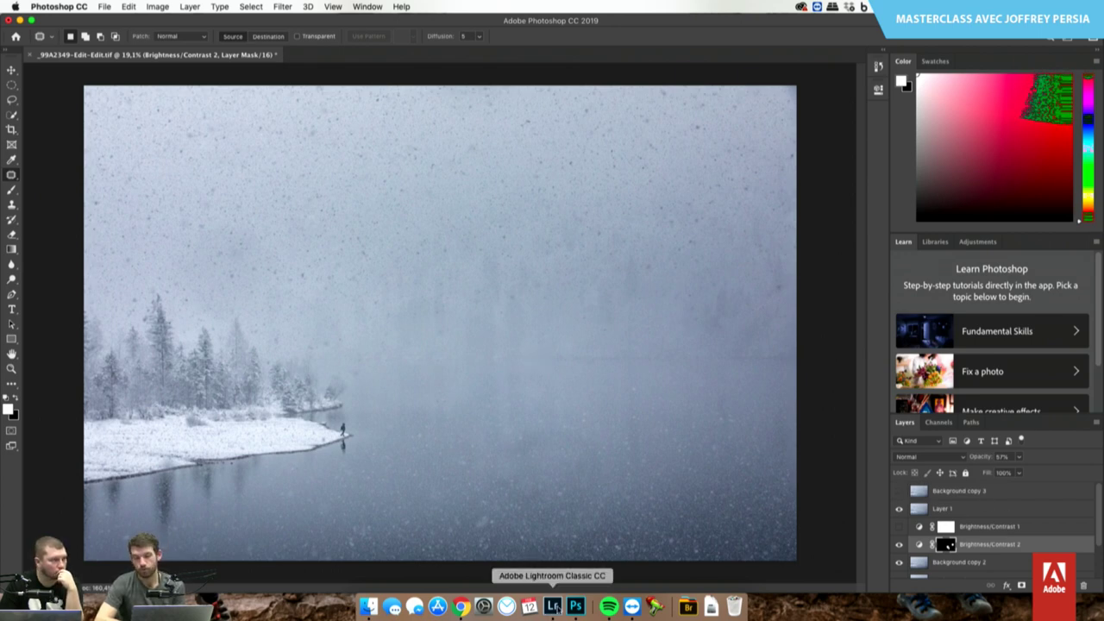
# - Back in Lightroom Classic, open the 00 - Adobe folder from the Folders panel
pyautogui.click(554, 607)
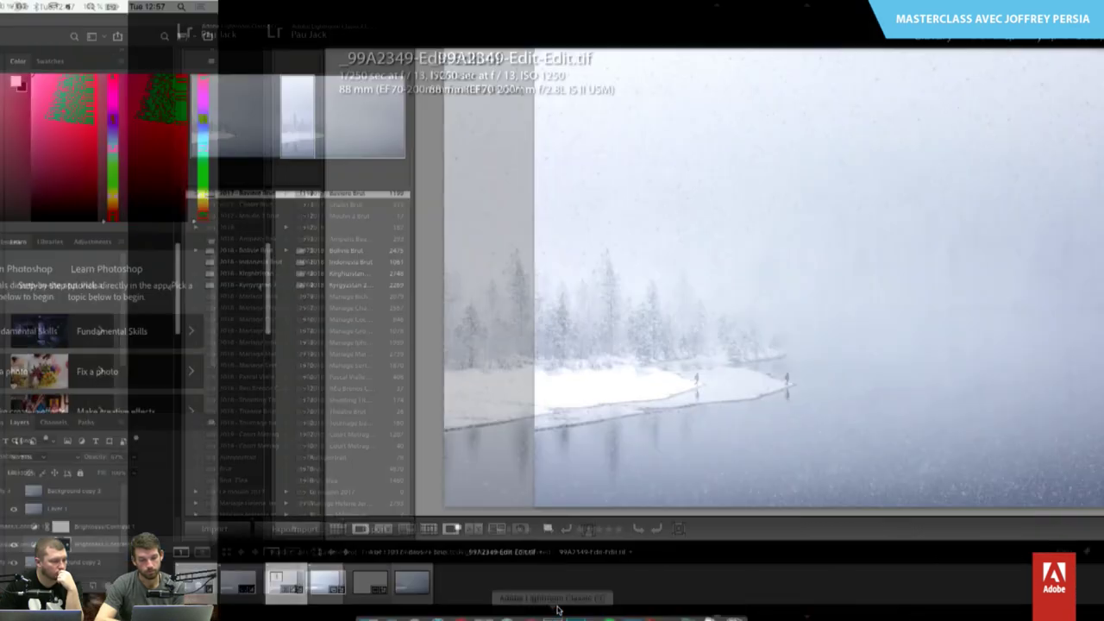
pyautogui.scroll(-2, 95, 345)
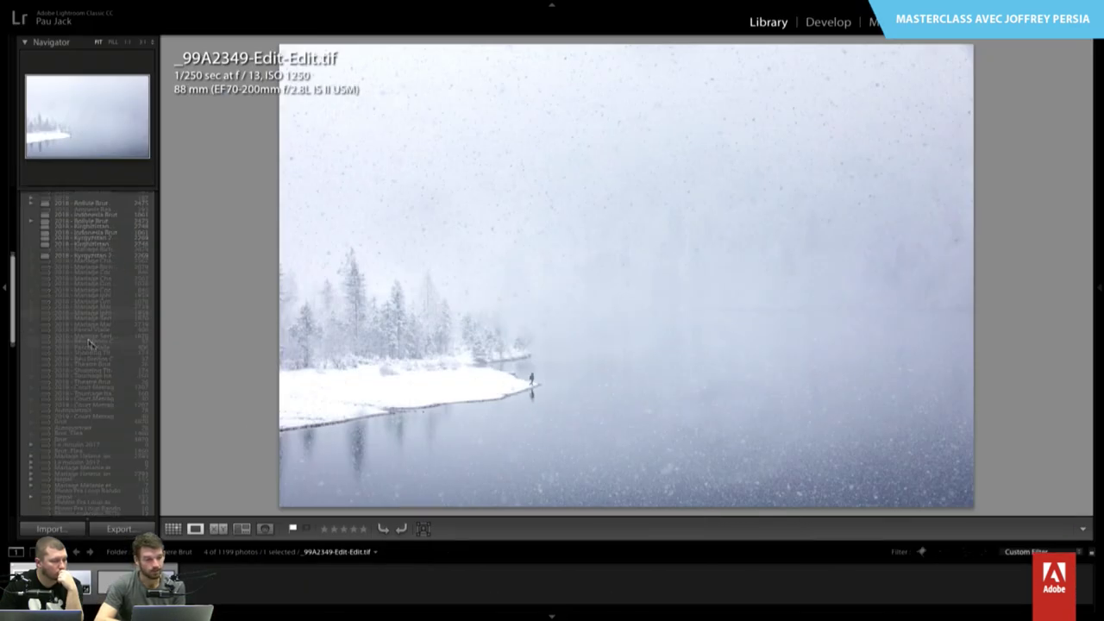
pyautogui.scroll(-10, 95, 345)
pyautogui.scroll(-5, 99, 352)
pyautogui.scroll(2, 99, 352)
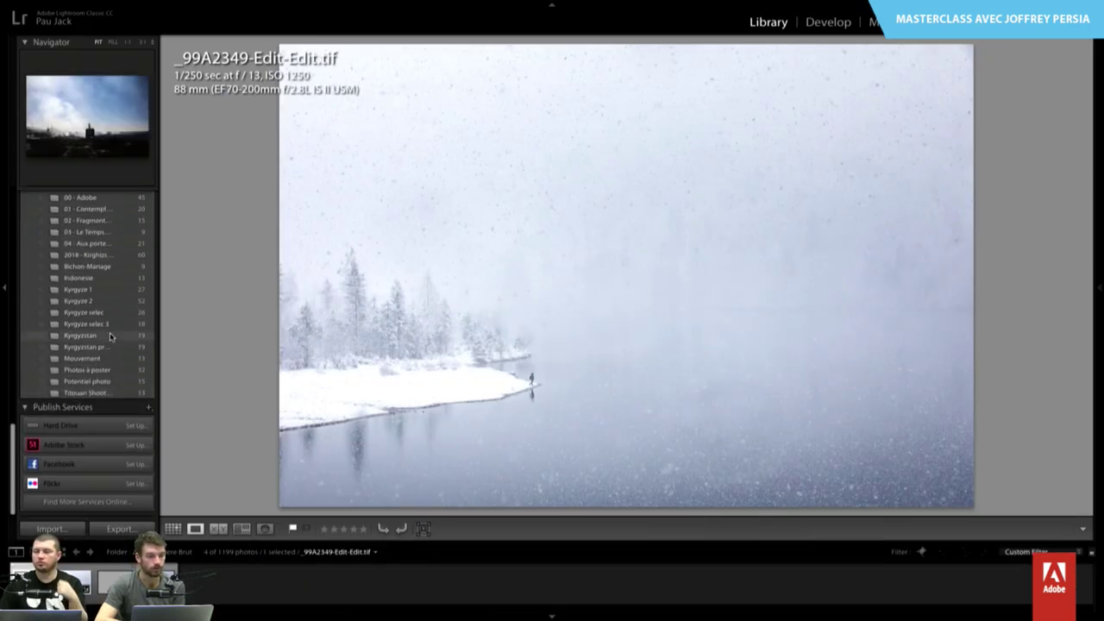
pyautogui.scroll(2, 110, 332)
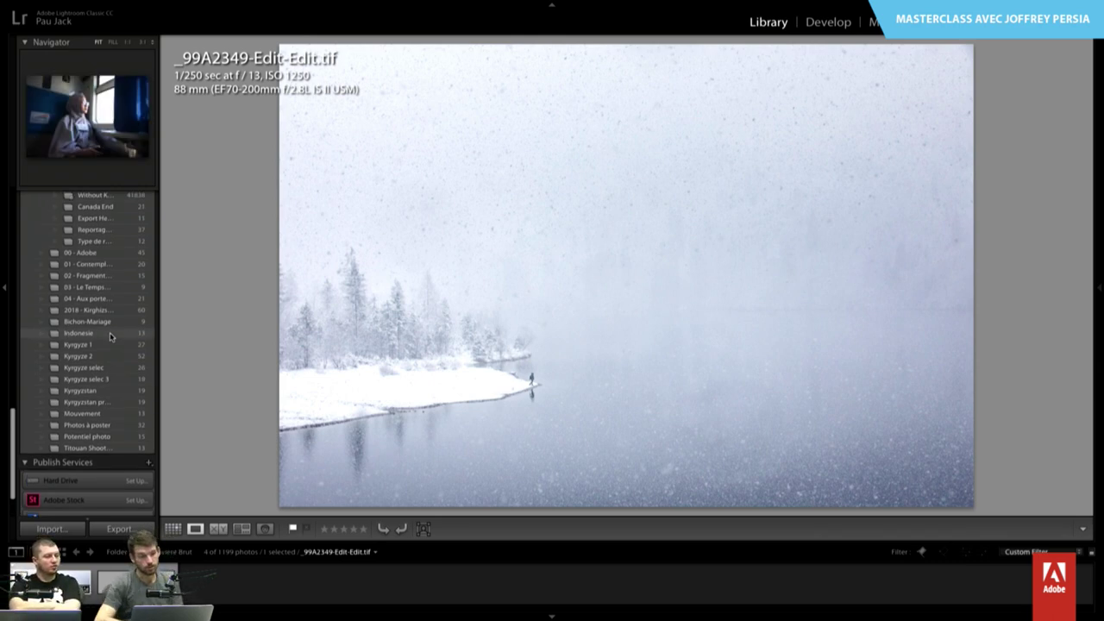
pyautogui.click(90, 253)
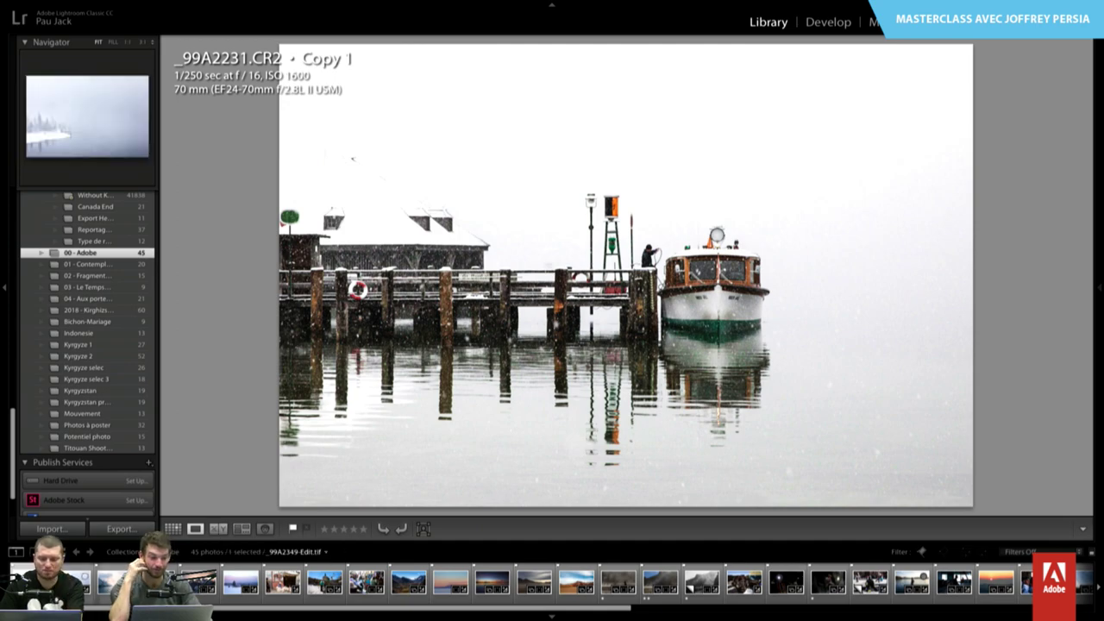
# - Create a virtual copy of the fjord photo _99A2475.CR2 and open it in Develop
pyautogui.click(73, 583)
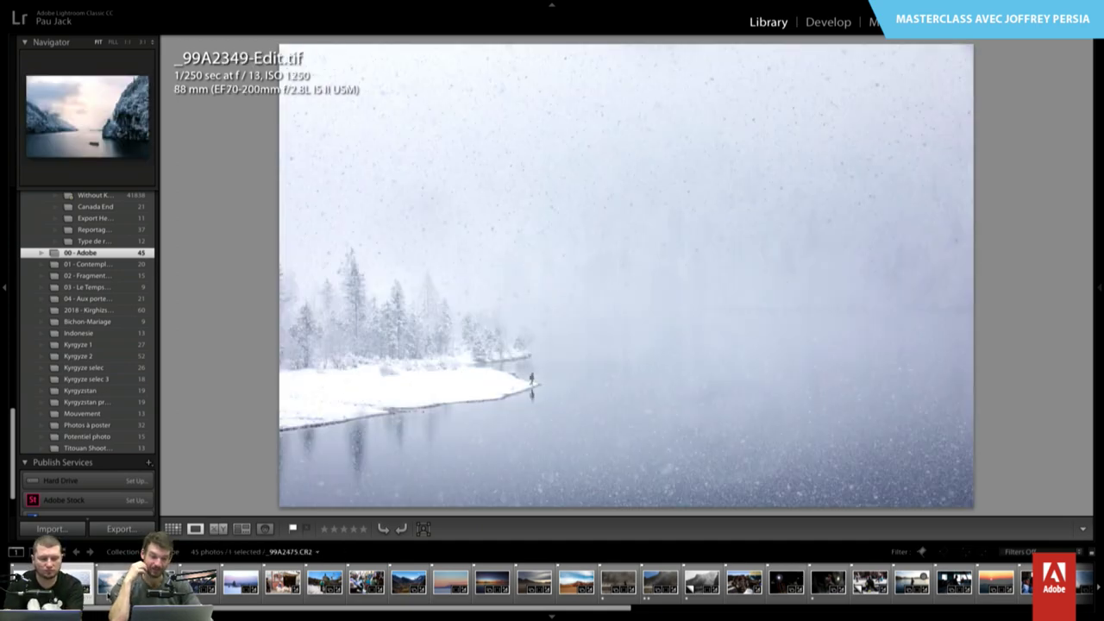
pyautogui.click(116, 583)
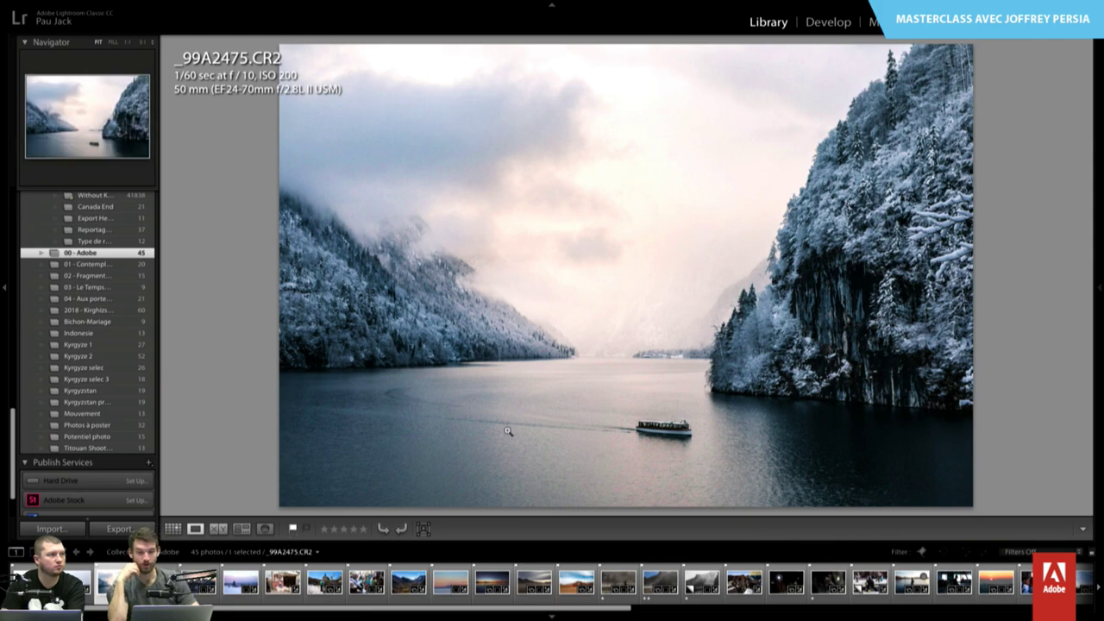
pyautogui.hotkey('ctrl', "'")
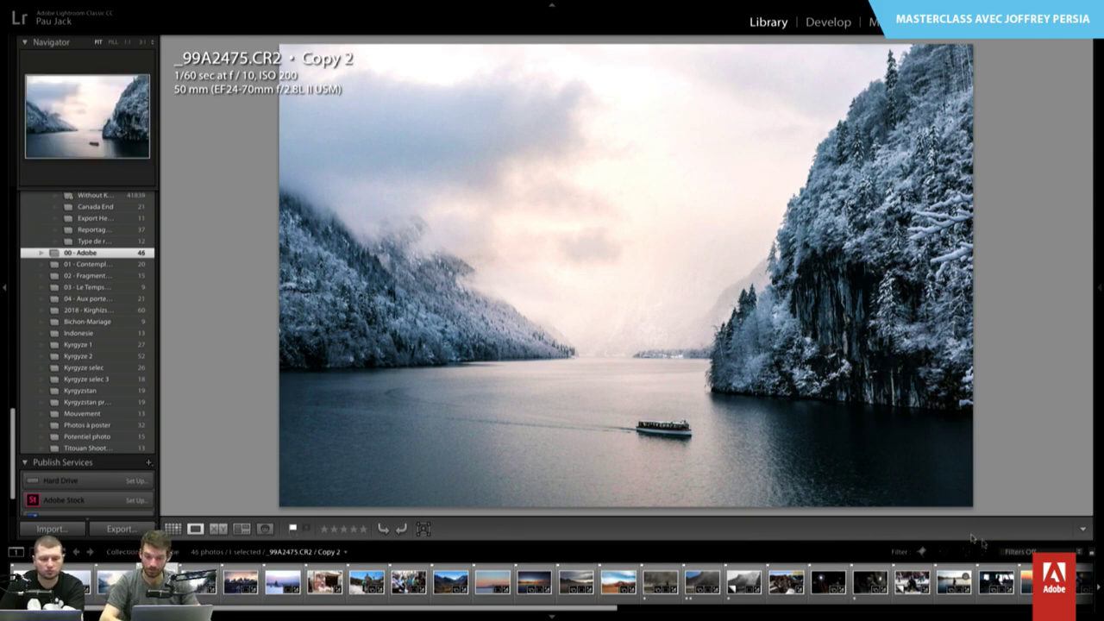
pyautogui.press('d')
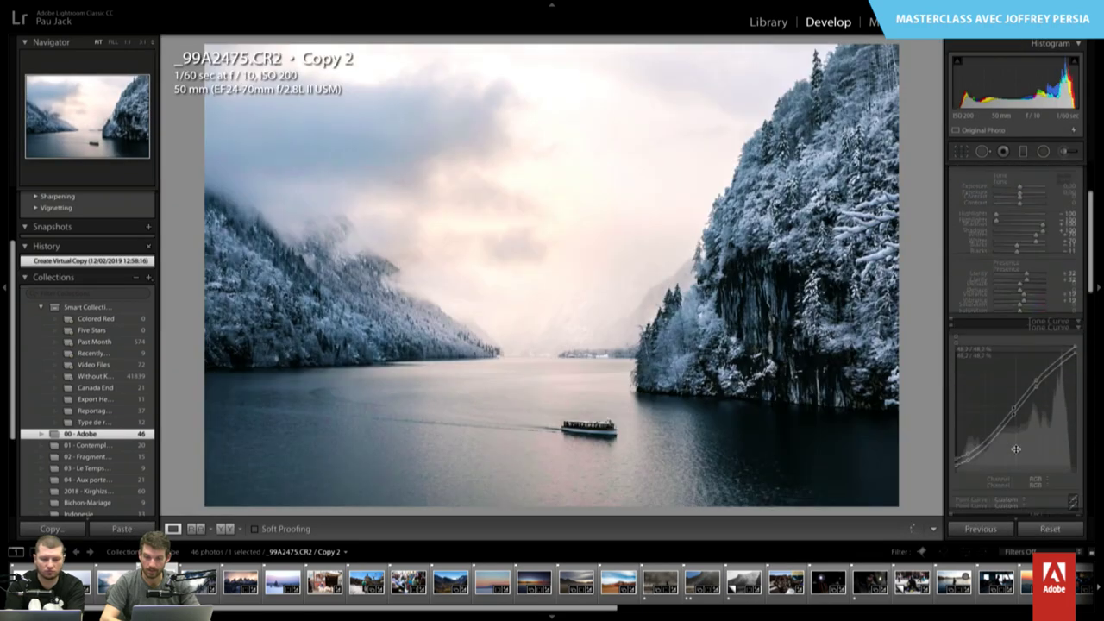
# - Reset Copy 2 of _99A2475.CR2 to defaults and flip between it and the edited original (Highlights −100, Shadows +100, Whites +70)
pyautogui.scroll(-3, 1051, 345)
pyautogui.click(1050, 530)
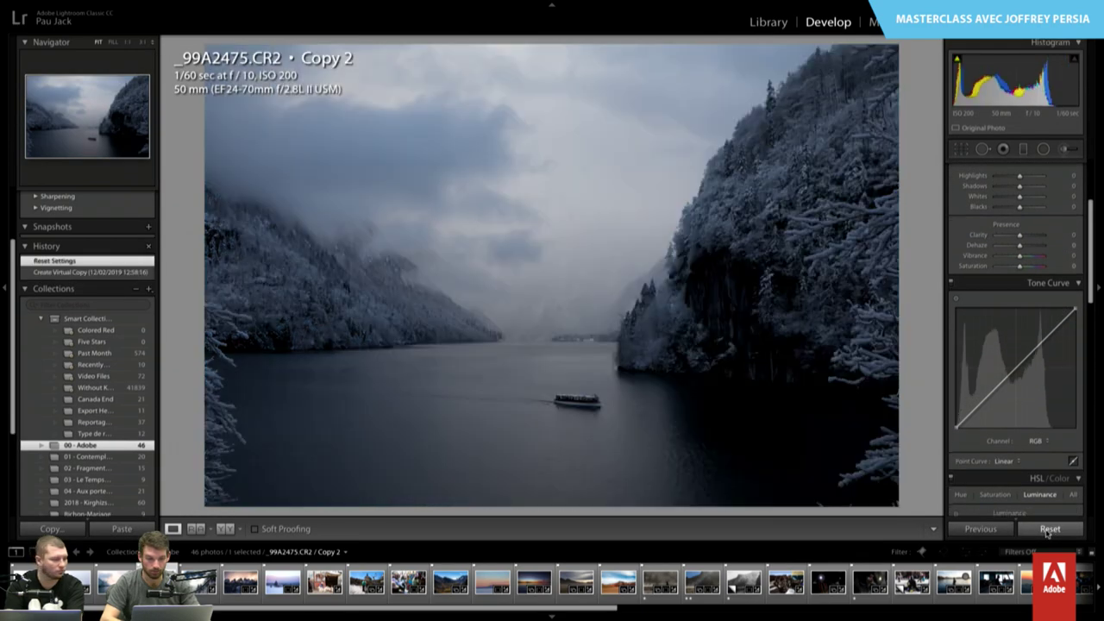
pyautogui.press('Left')
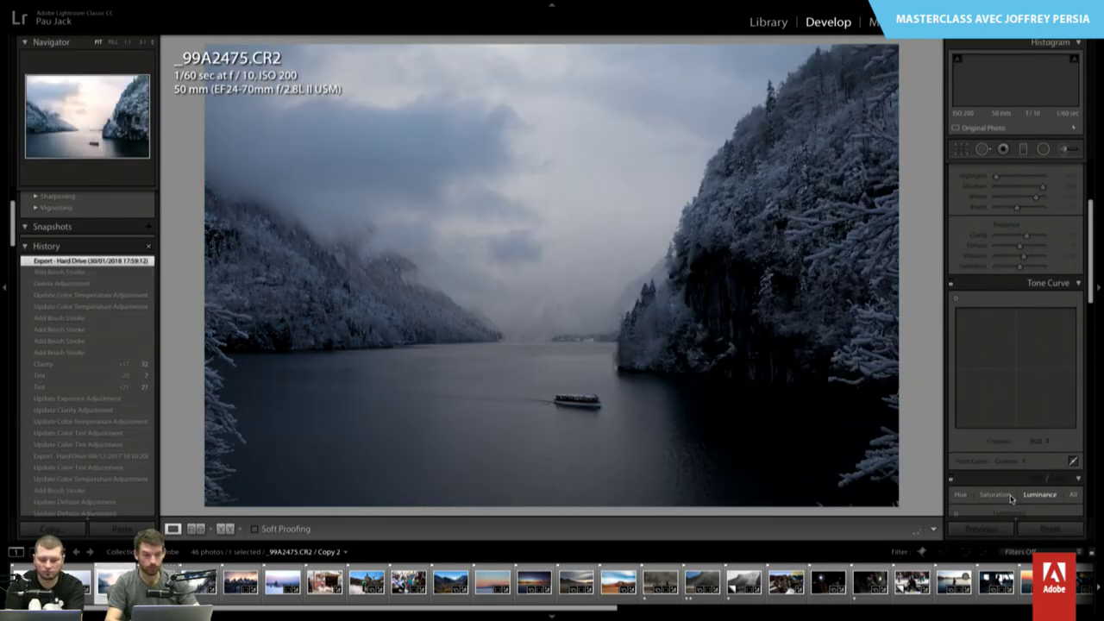
pyautogui.press('Right')
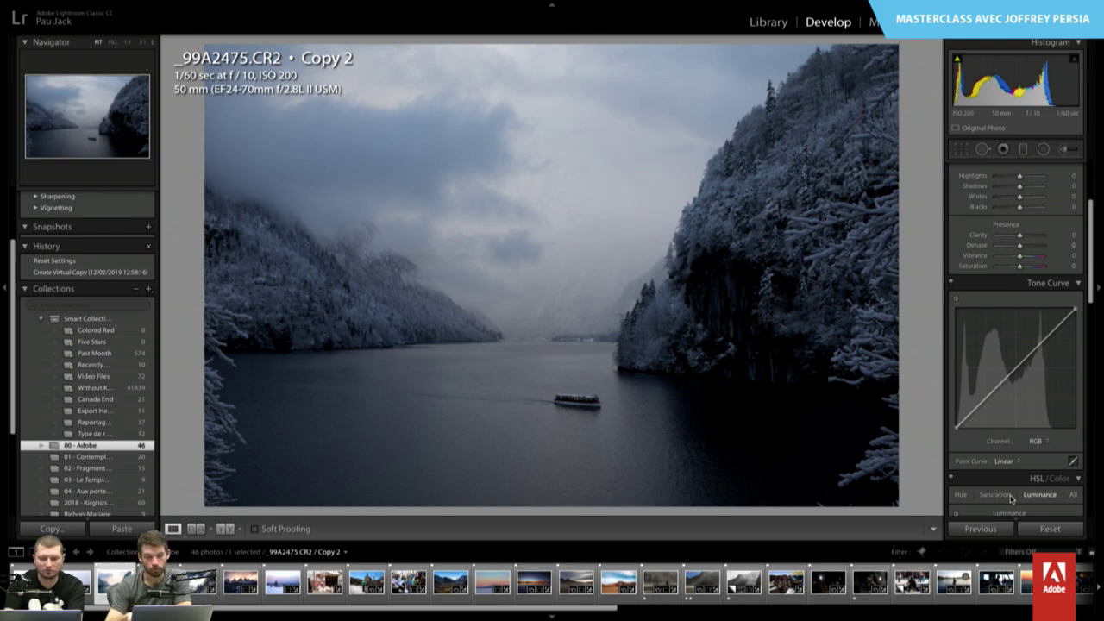
pyautogui.press('Left')
pyautogui.press('Right')
pyautogui.press('Left')
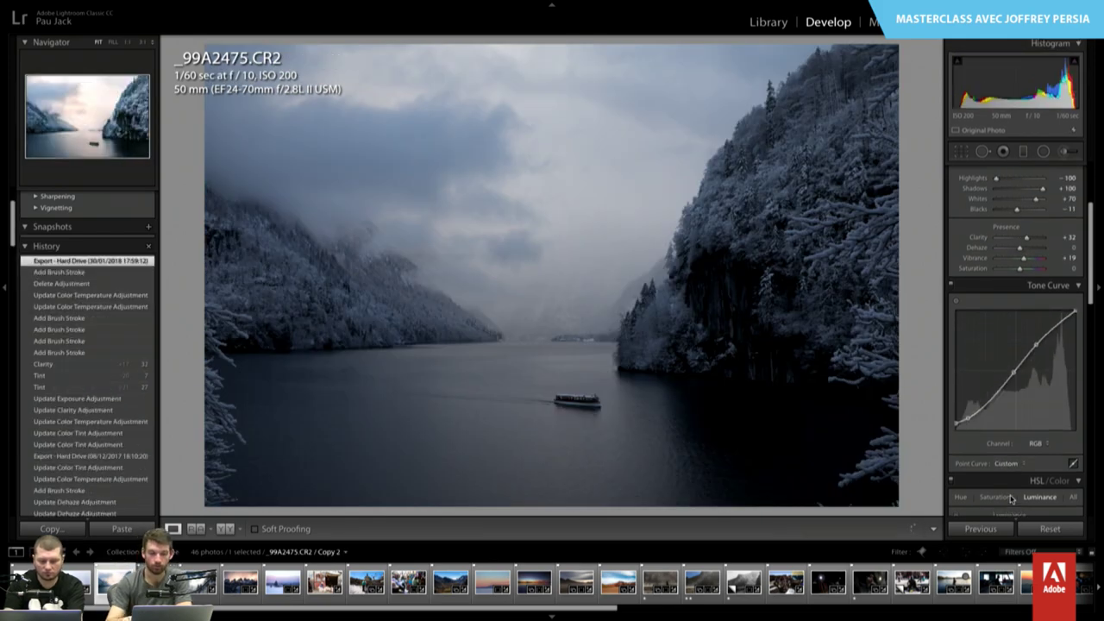
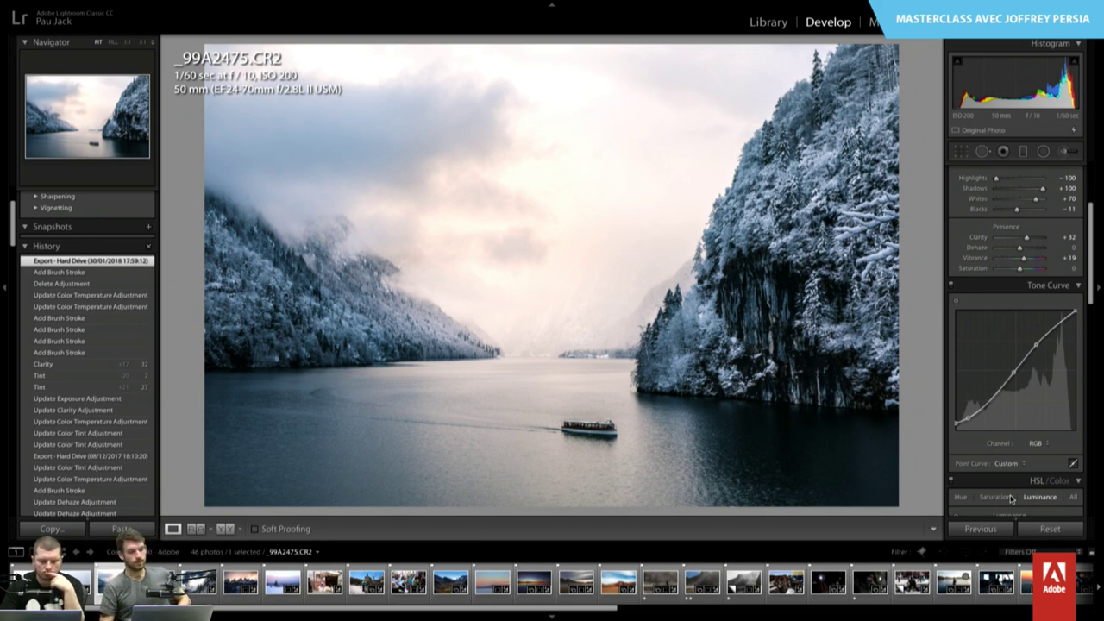
# - Compare the lake photo with a reset virtual copy, delete the copy, then go to _99A2671.CR2
pyautogui.hotkey('ctrl', "'")
pyautogui.hotkey('ctrl', 'shift', 'r')
pyautogui.press('Left')
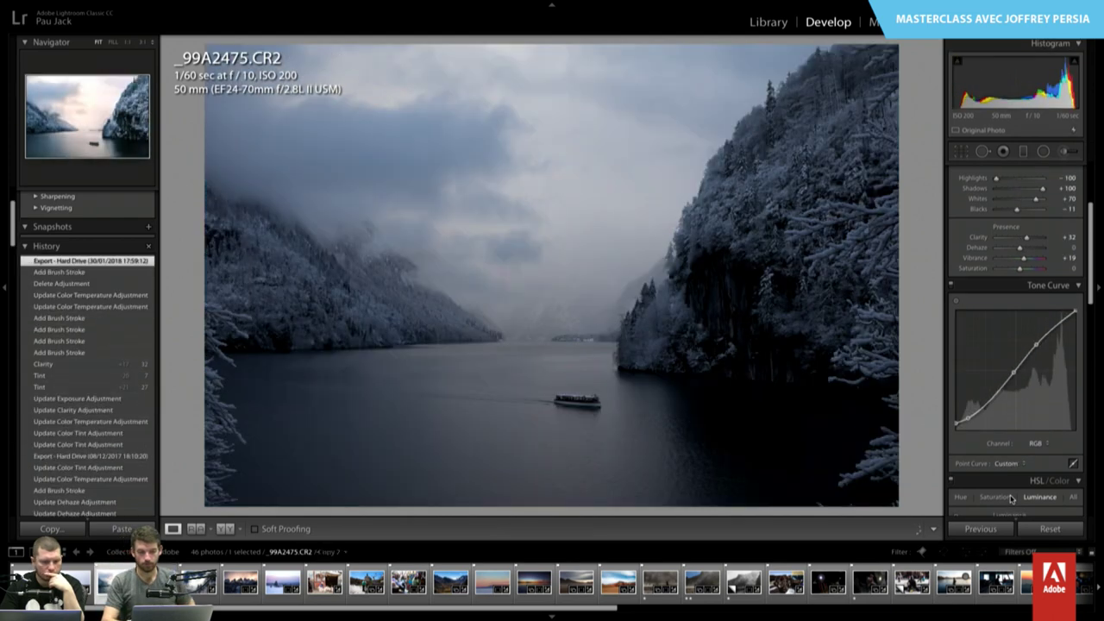
pyautogui.press('Right')
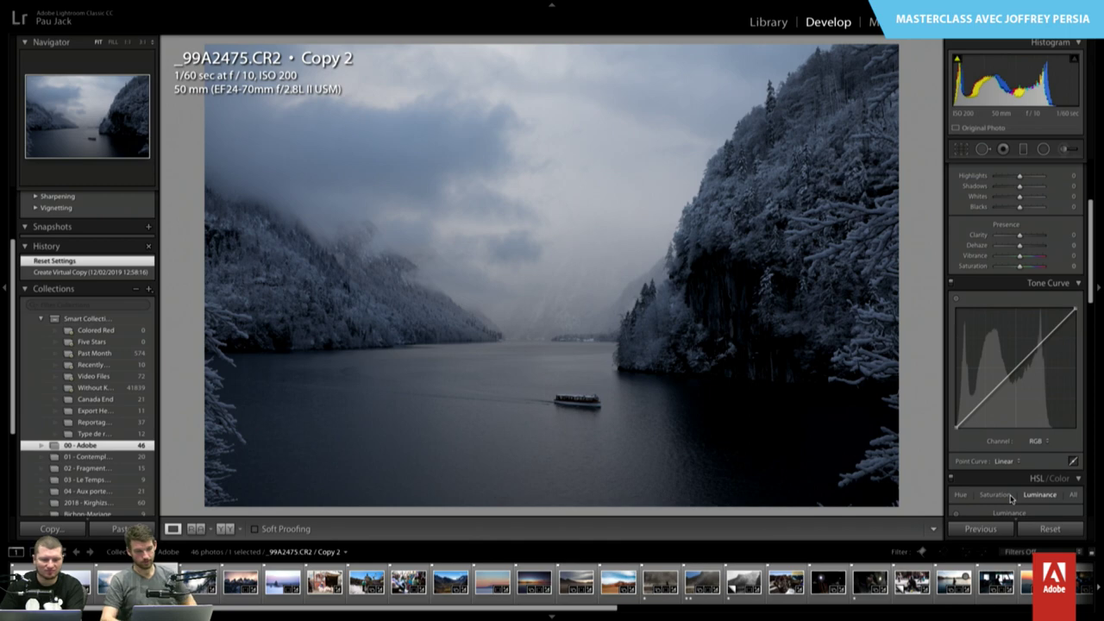
pyautogui.press('Left')
pyautogui.press('Right')
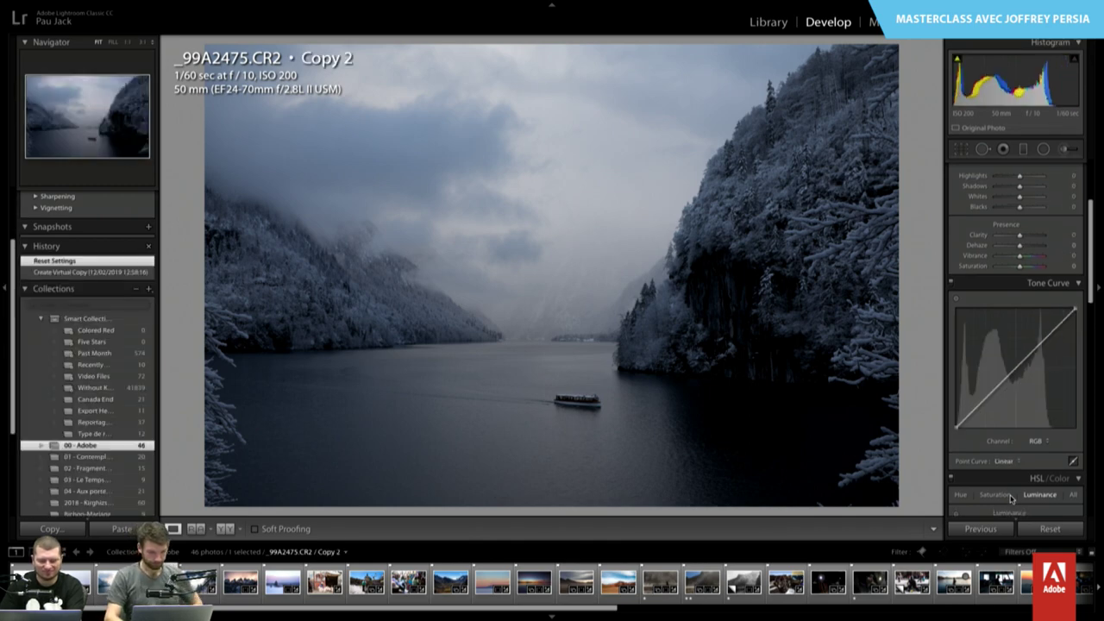
pyautogui.press('Delete')
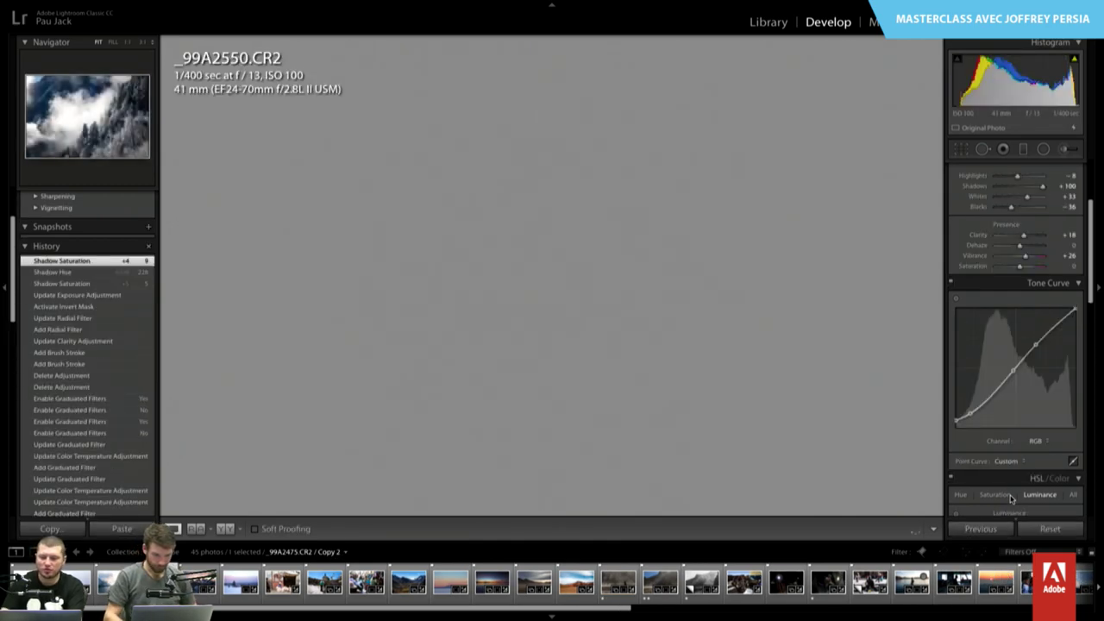
pyautogui.press('Right')
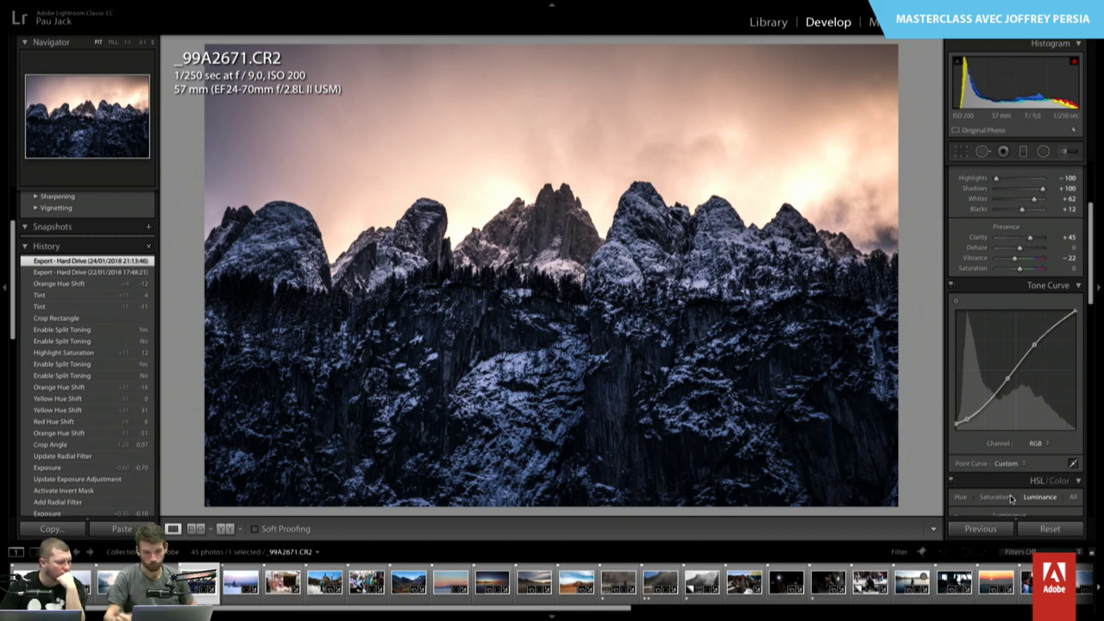
# - Toggle Split Toning off and back on to judge it, then shift the Orange hue to -17
pyautogui.scroll(-2, 989, 226)
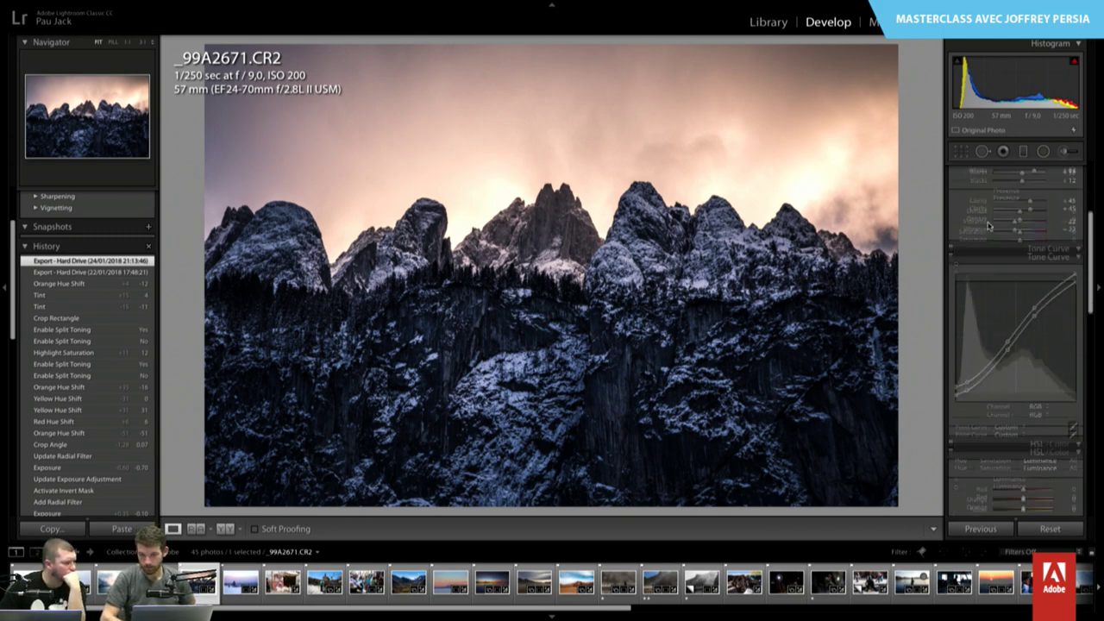
pyautogui.scroll(-3, 989, 226)
pyautogui.click(997, 264)
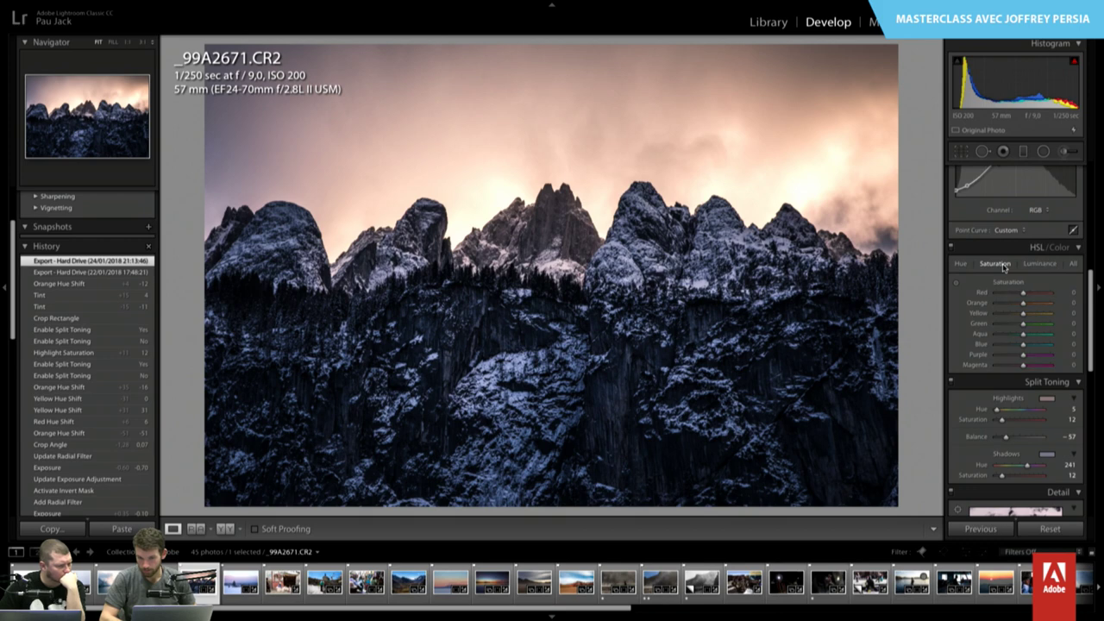
pyautogui.click(953, 384)
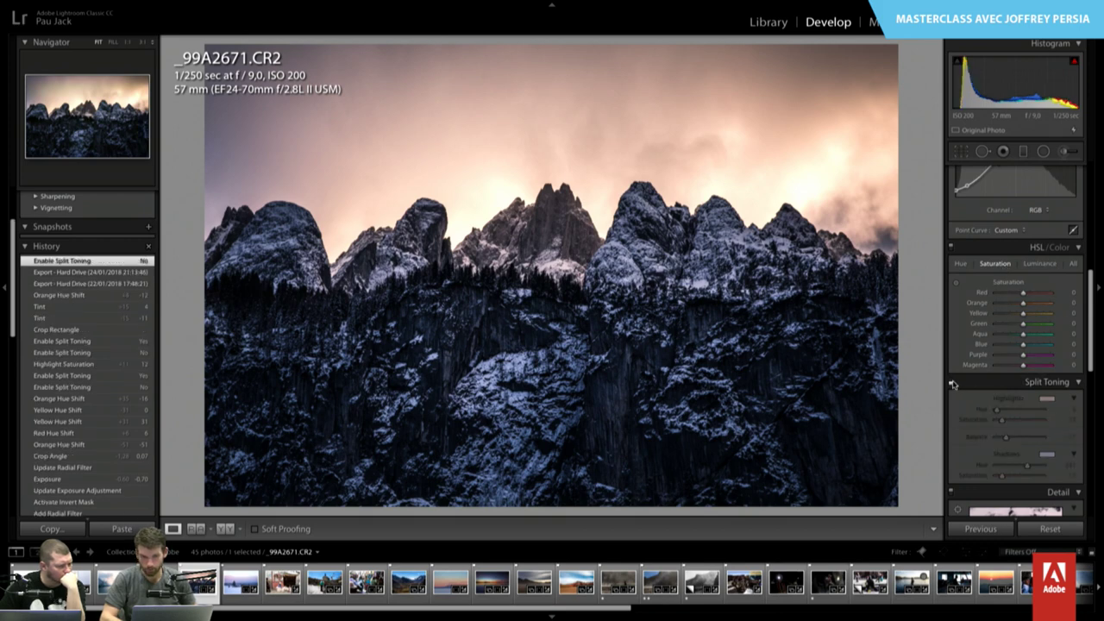
pyautogui.click(953, 384)
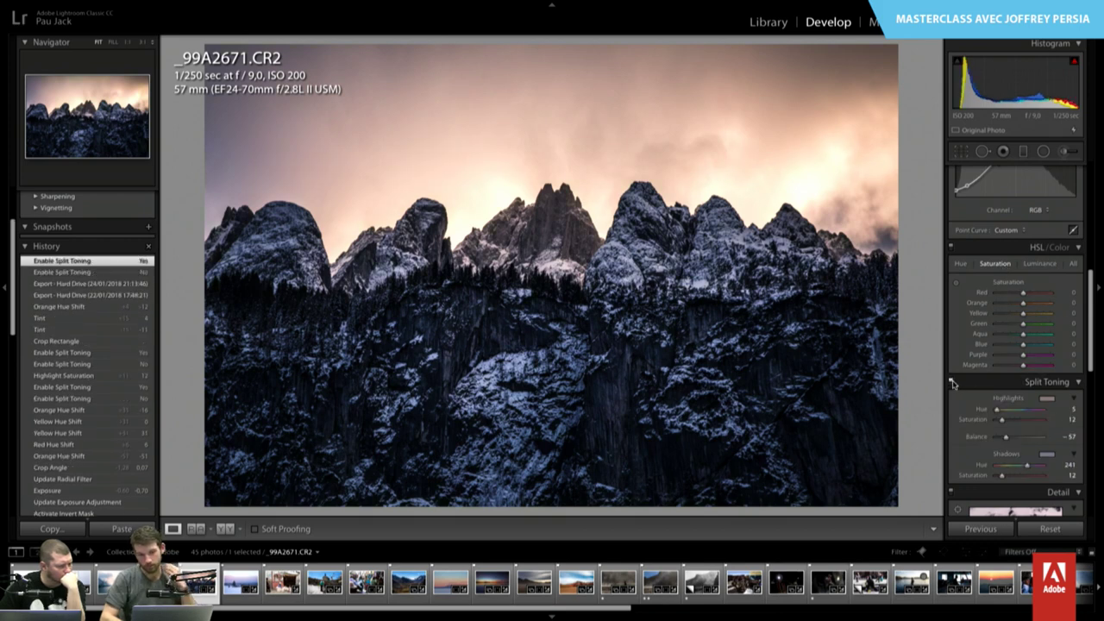
pyautogui.click(953, 384)
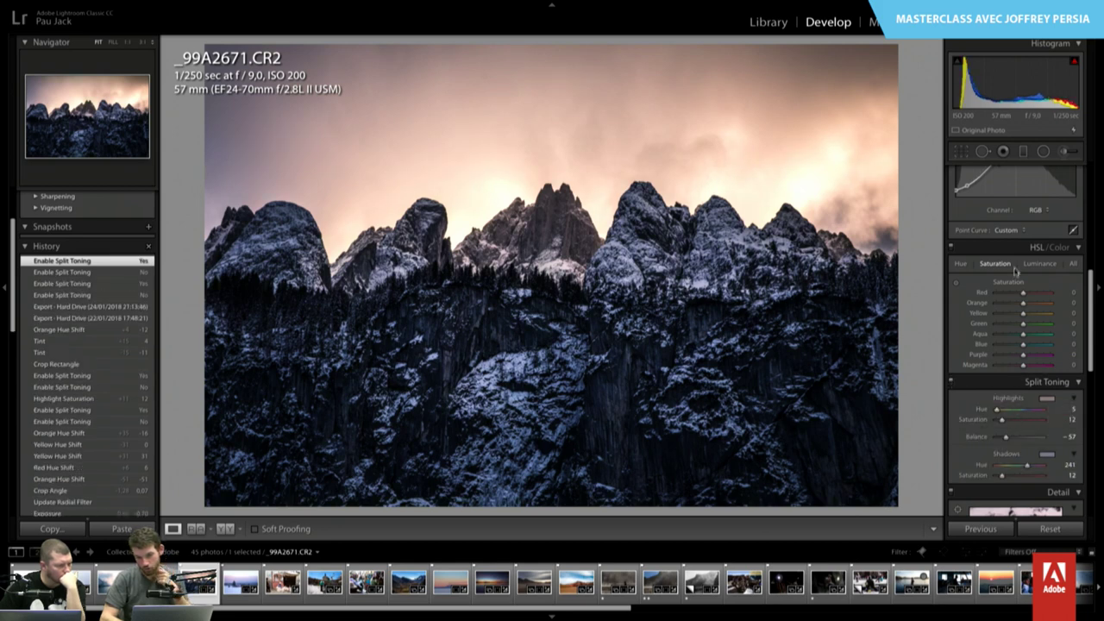
pyautogui.click(963, 264)
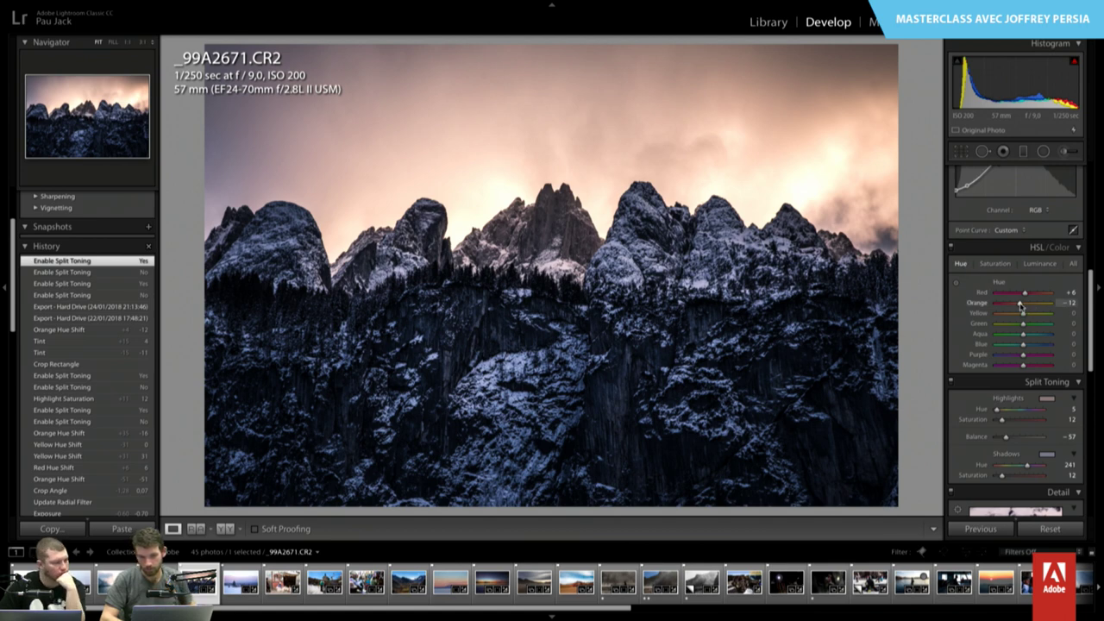
pyautogui.moveTo(1020, 305); pyautogui.dragTo(1017, 307)
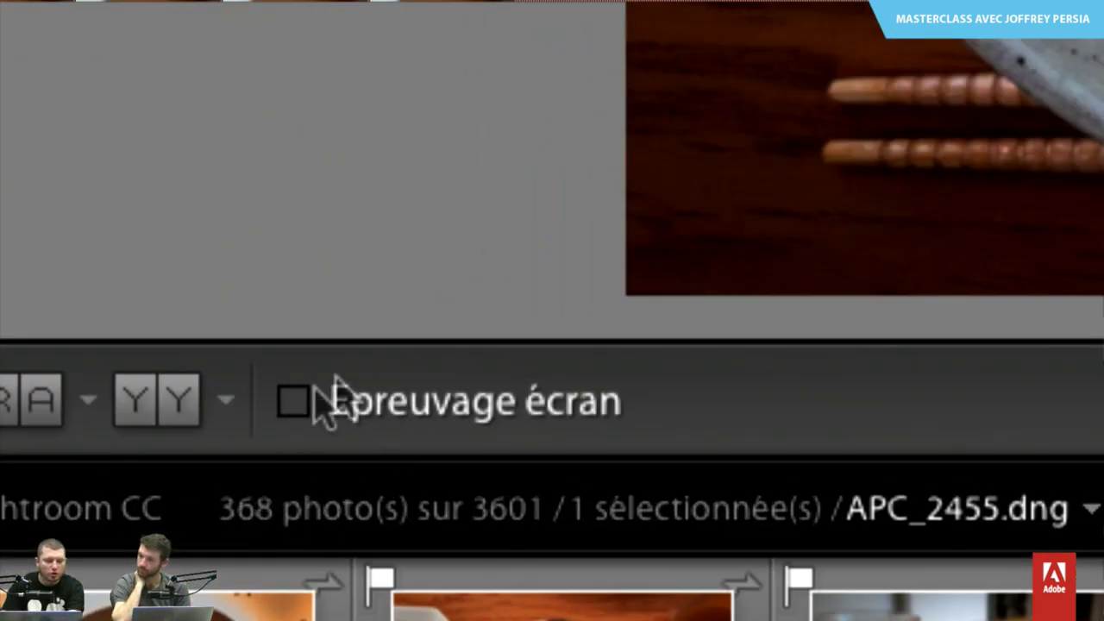
# - Turn on Epreuvage écran with the Adobe RVB (1998) profile and create a proof copy of the noodle photo
pyautogui.click(297, 404)
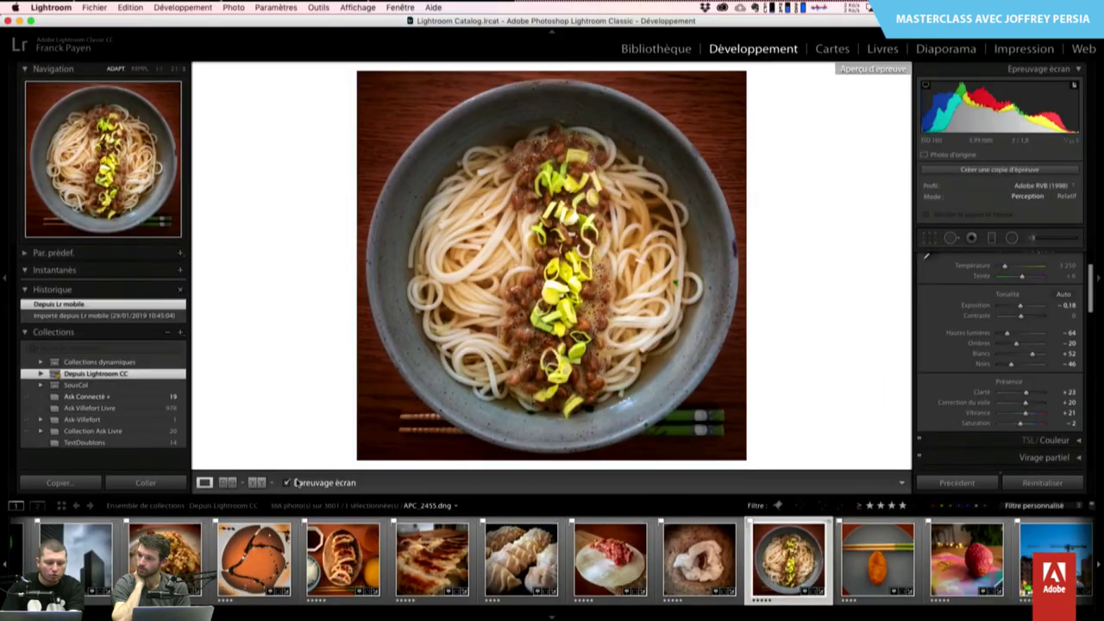
pyautogui.click(297, 483)
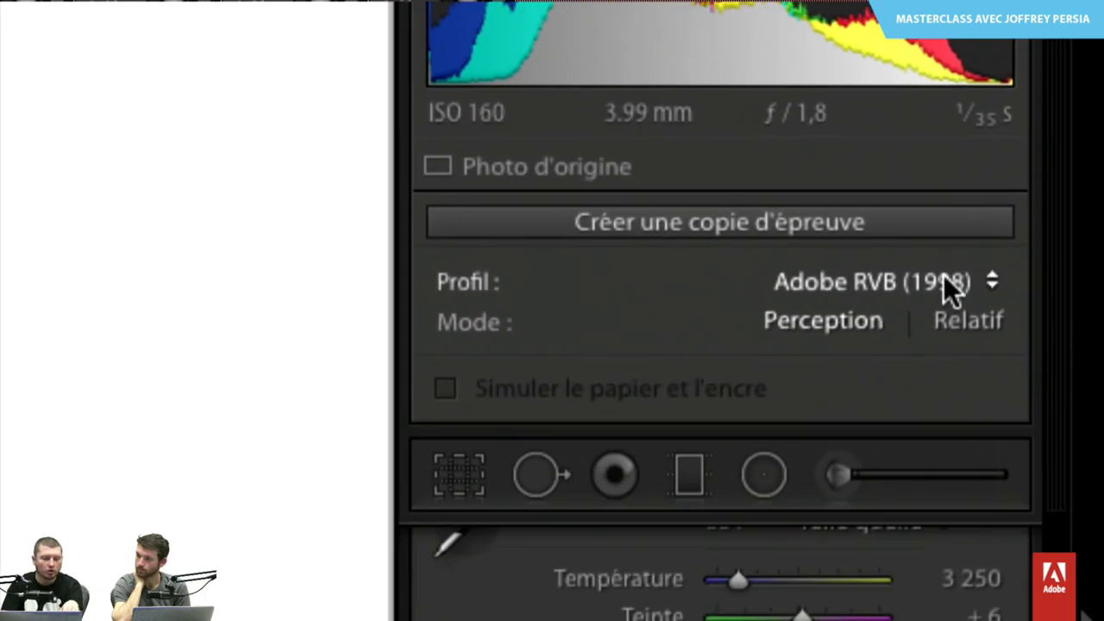
pyautogui.click(944, 274)
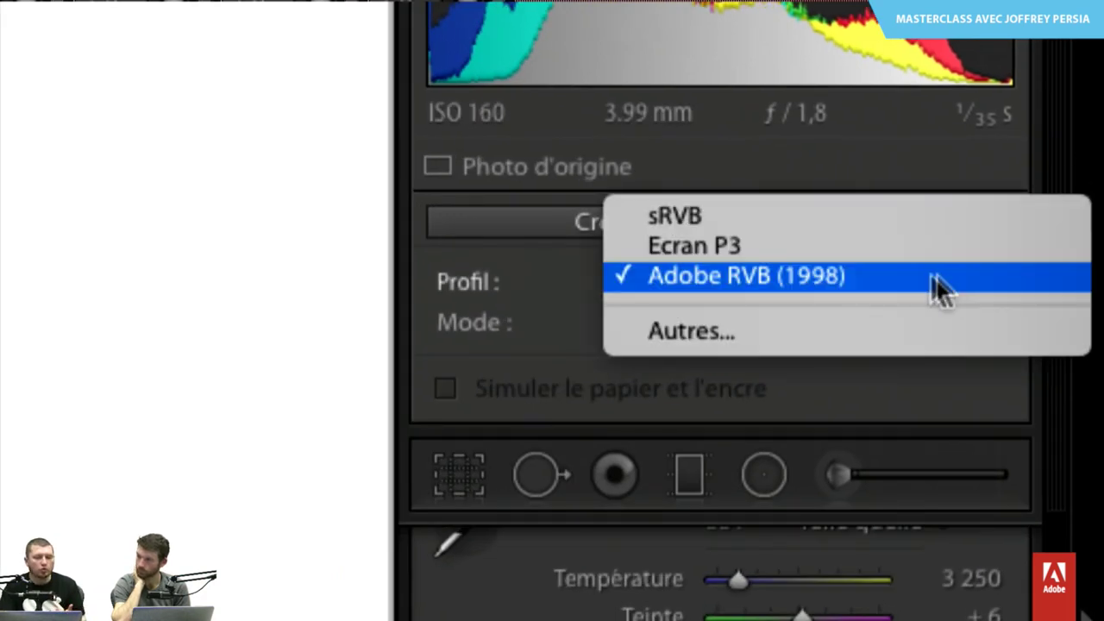
pyautogui.click(581, 302)
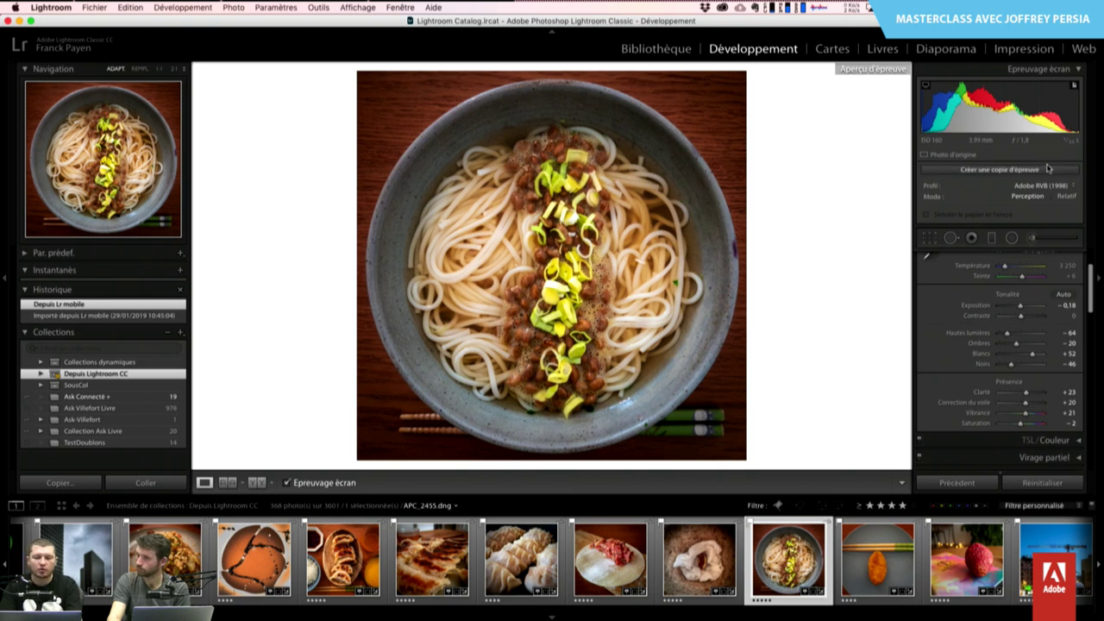
pyautogui.click(1048, 169)
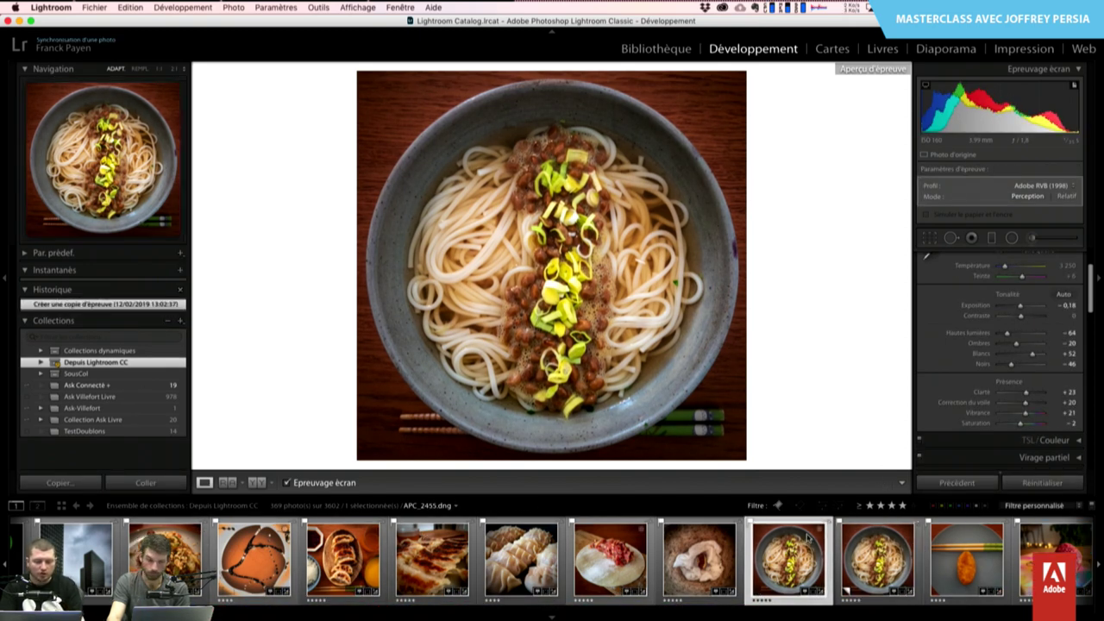
pyautogui.click(852, 559)
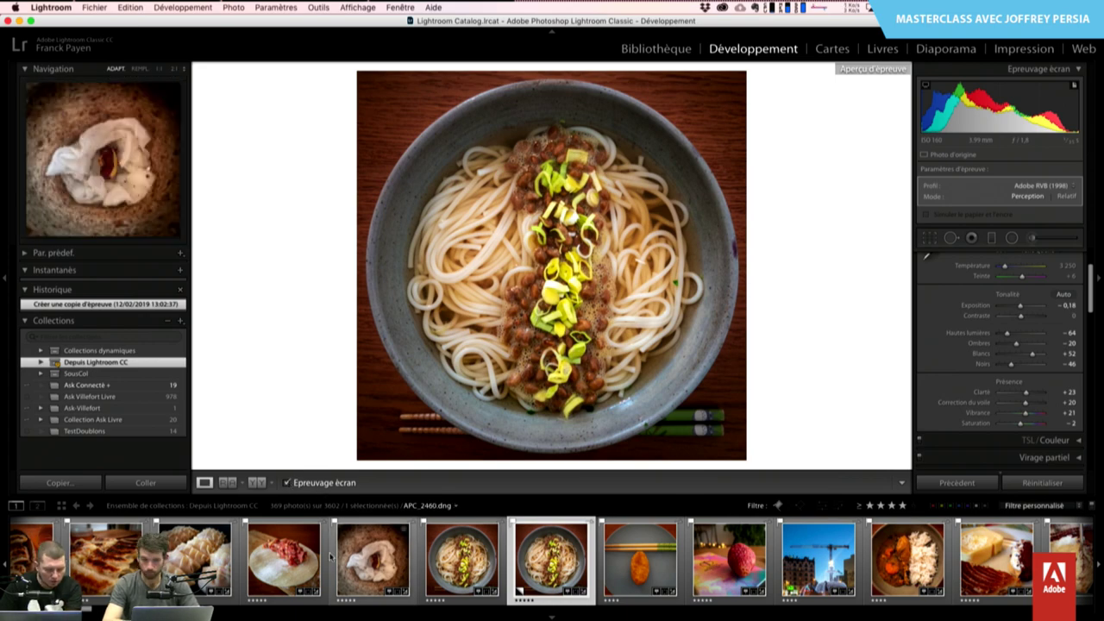
# - Select the plated gyoza and gyoza close-up photos and cycle through the before/after view layouts
pyautogui.scroll(3, 355, 561)
pyautogui.click(160, 561)
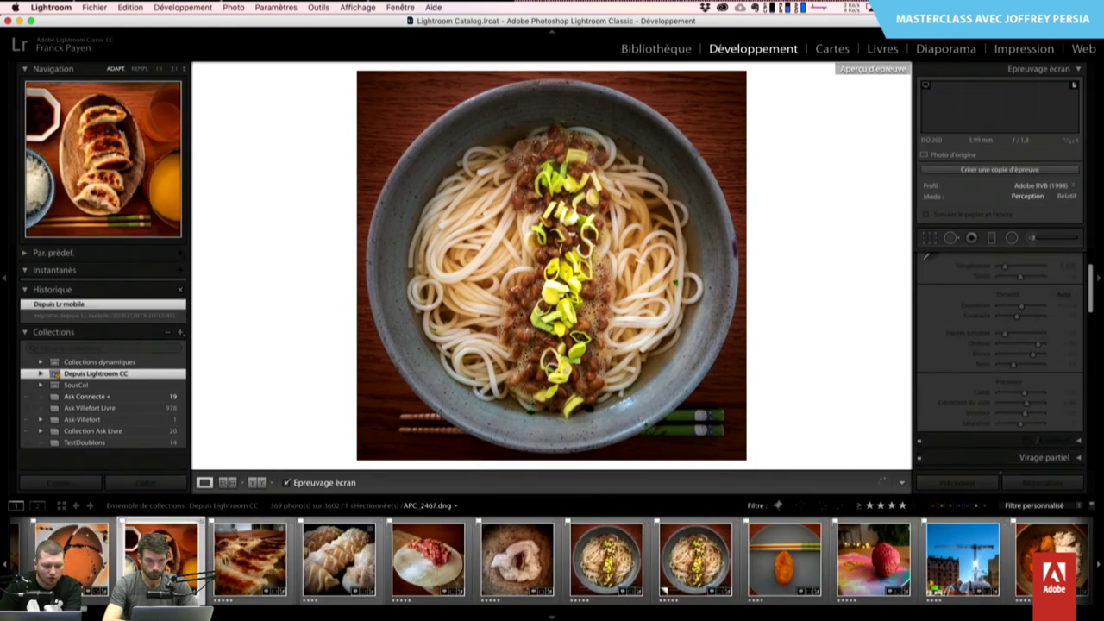
pyautogui.keyDown('super'); pyautogui.click(241, 565); pyautogui.keyUp('super')
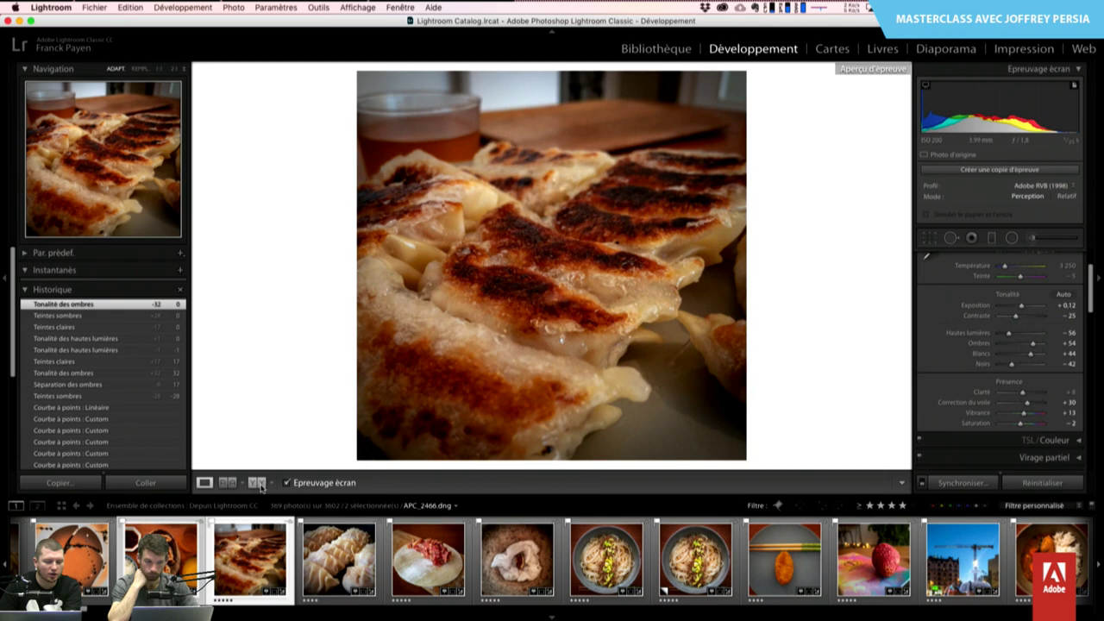
pyautogui.click(258, 483)
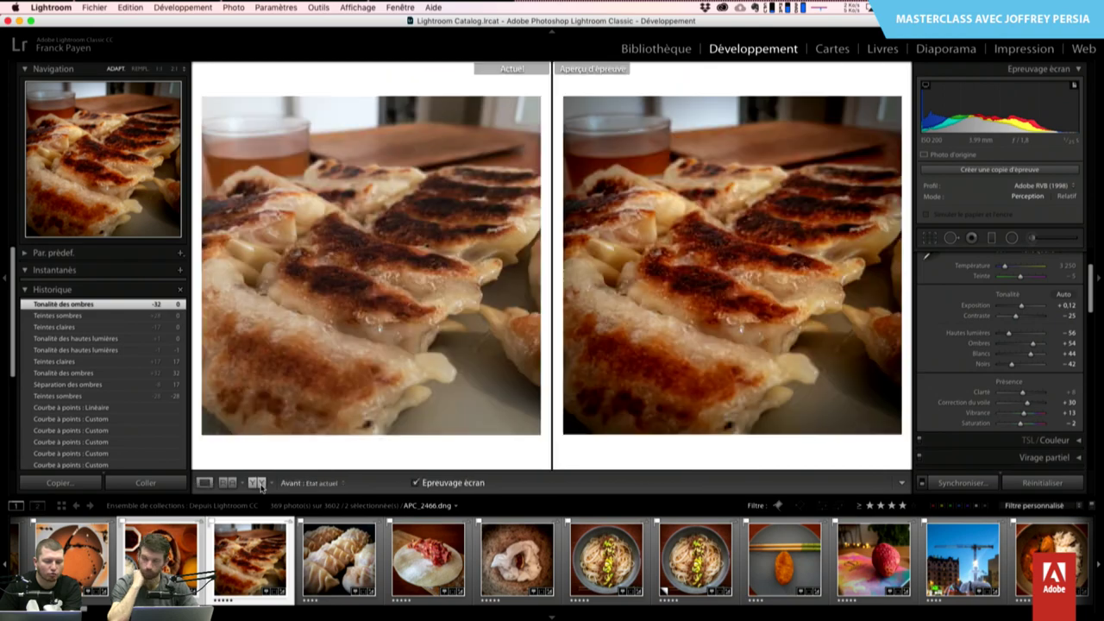
pyautogui.click(260, 487)
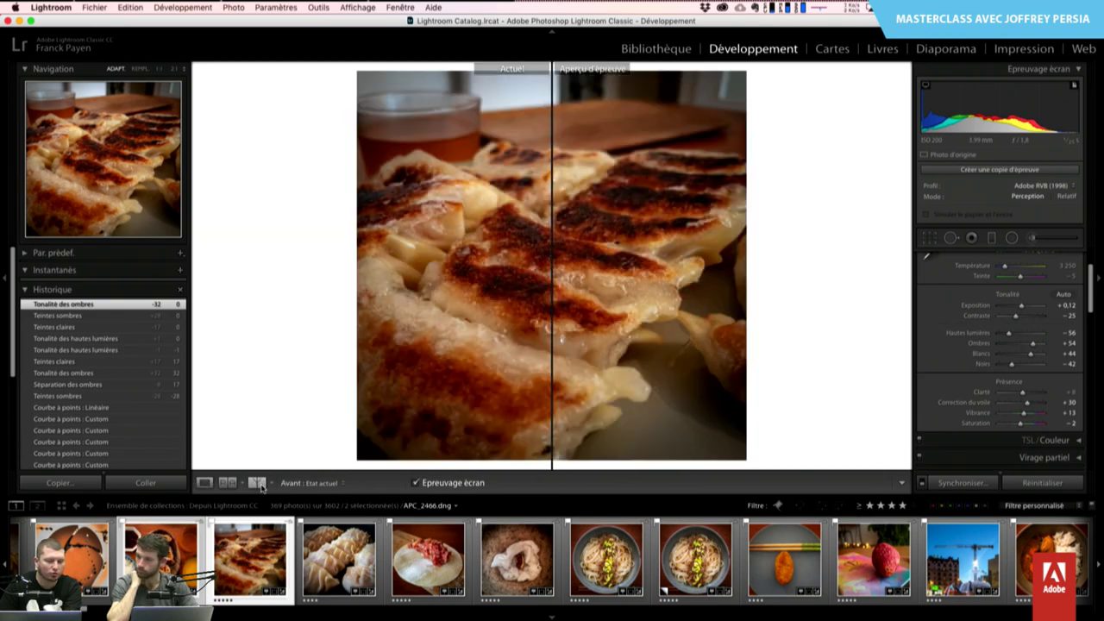
pyautogui.click(261, 486)
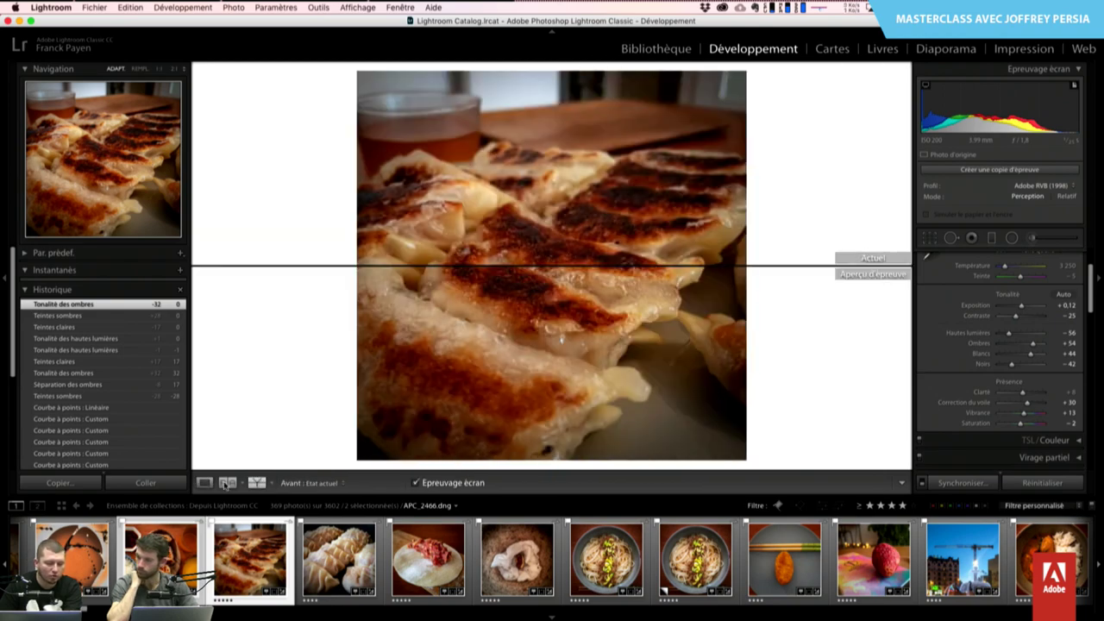
# - In reference view, make the meat-dumpling photo the reference and compare the gyoza photos against it
pyautogui.click(231, 484)
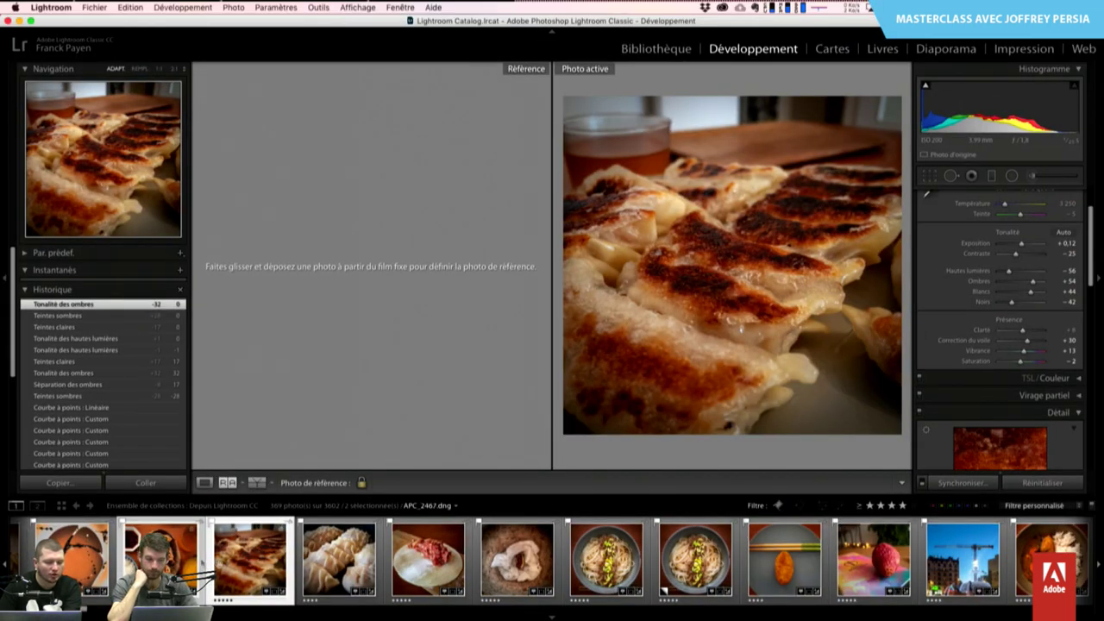
pyautogui.click(338, 561)
pyautogui.click(409, 566)
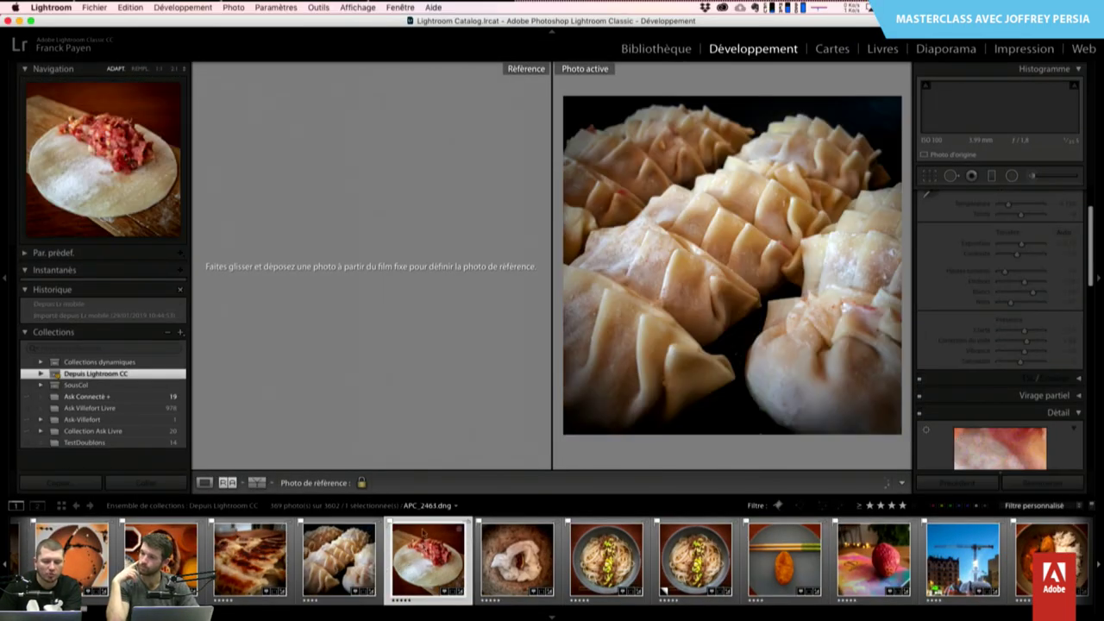
pyautogui.moveTo(410, 566); pyautogui.dragTo(382, 374)
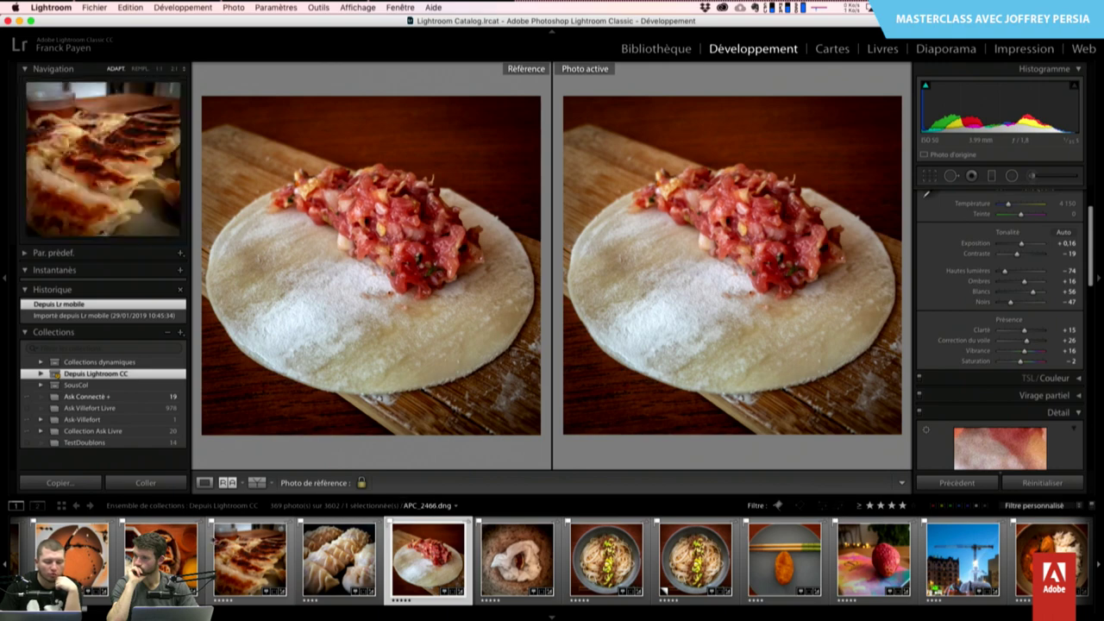
pyautogui.click(163, 540)
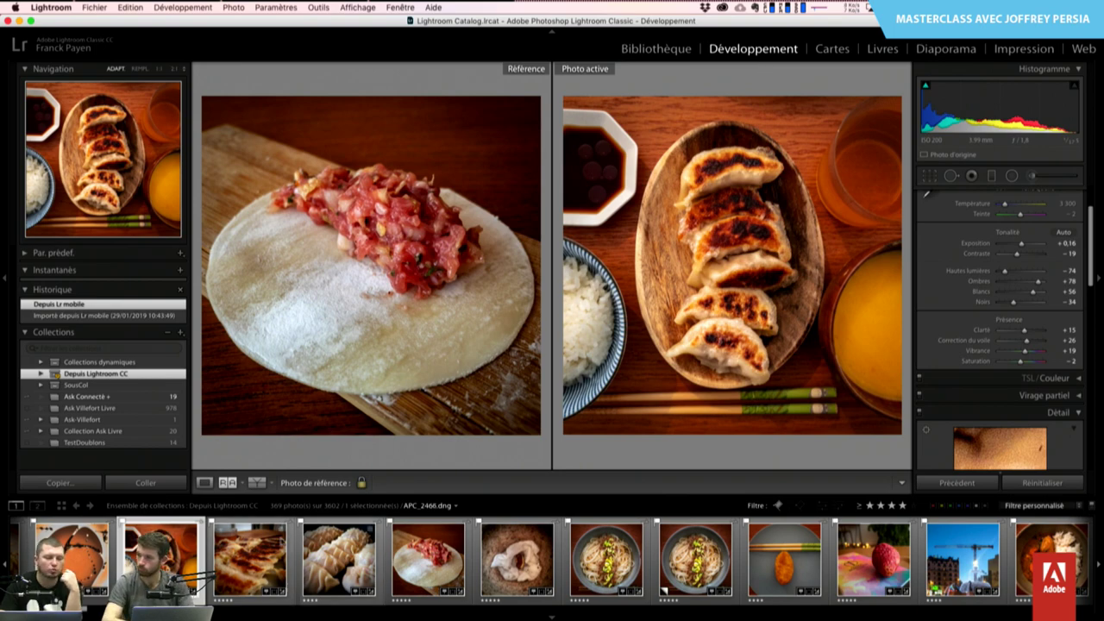
pyautogui.click(250, 557)
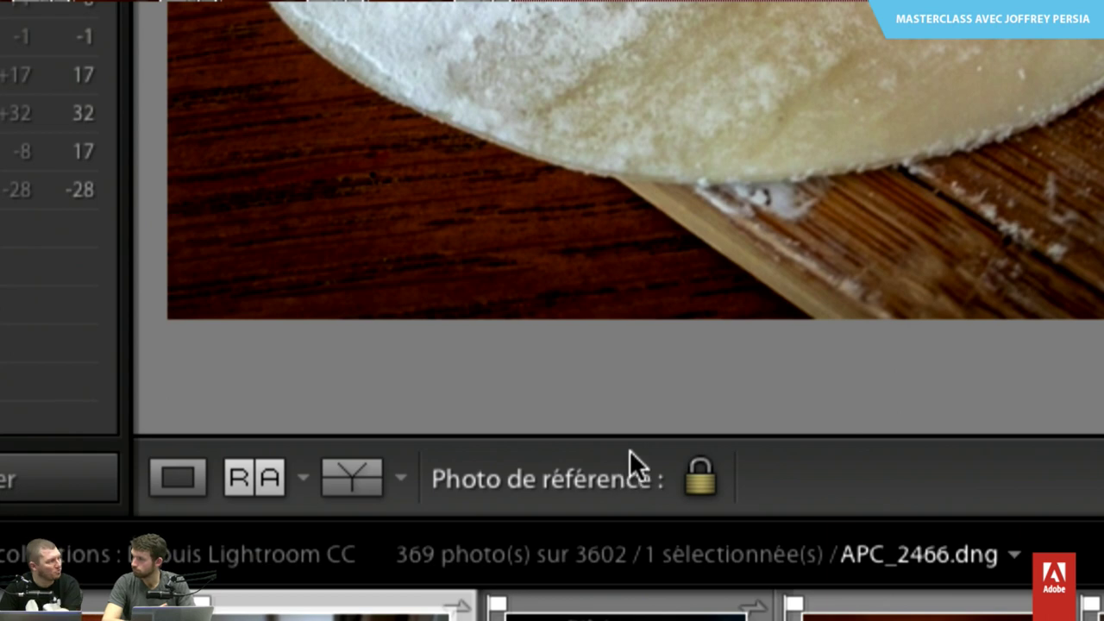
pyautogui.click(302, 478)
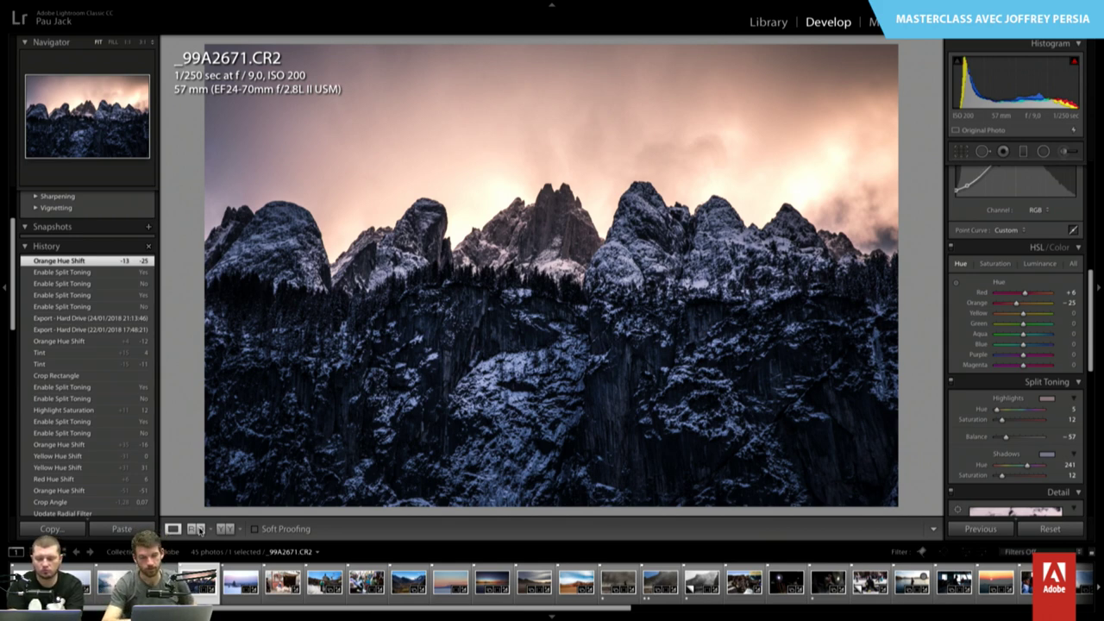
# - Move to the snowy trees photo and cycle the info overlay off
pyautogui.press('Right')
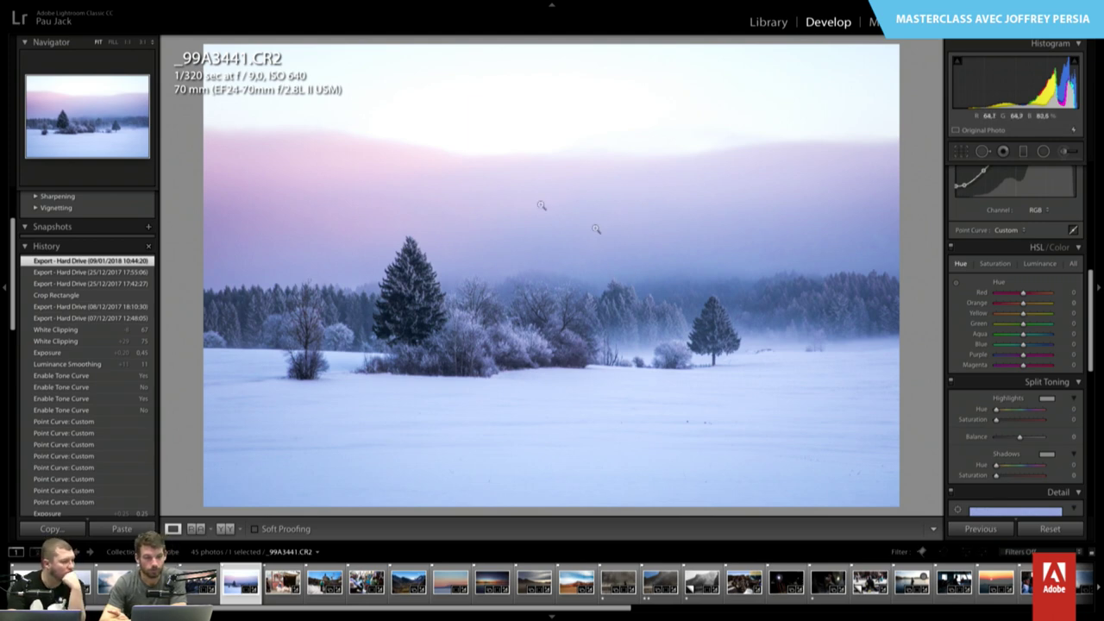
pyautogui.press('i')
pyautogui.press('i')
pyautogui.press('i')
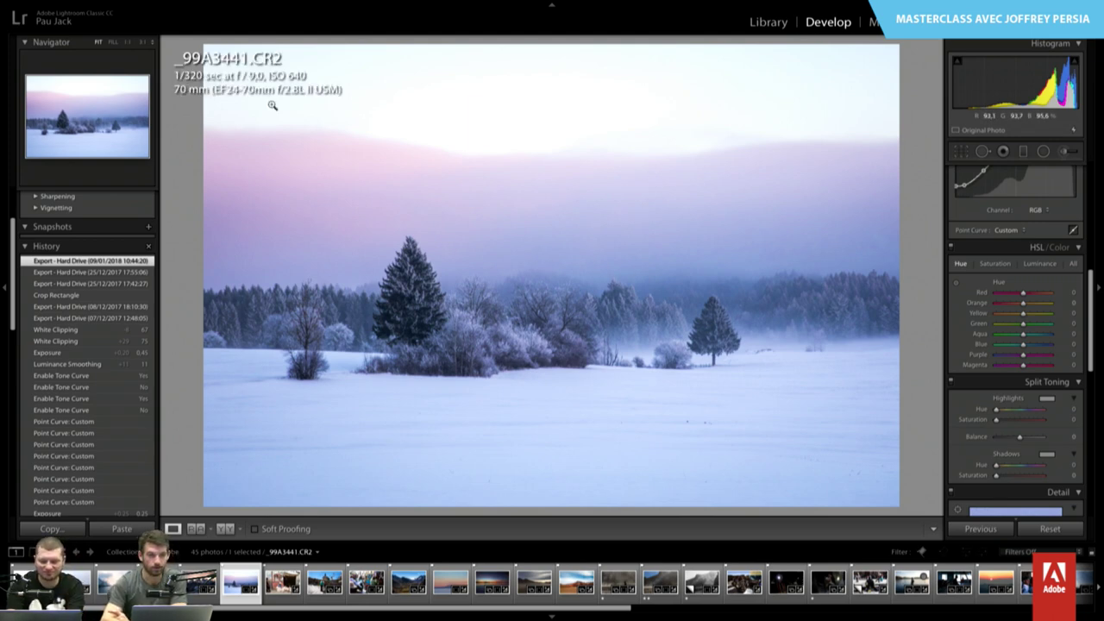
pyautogui.press('i')
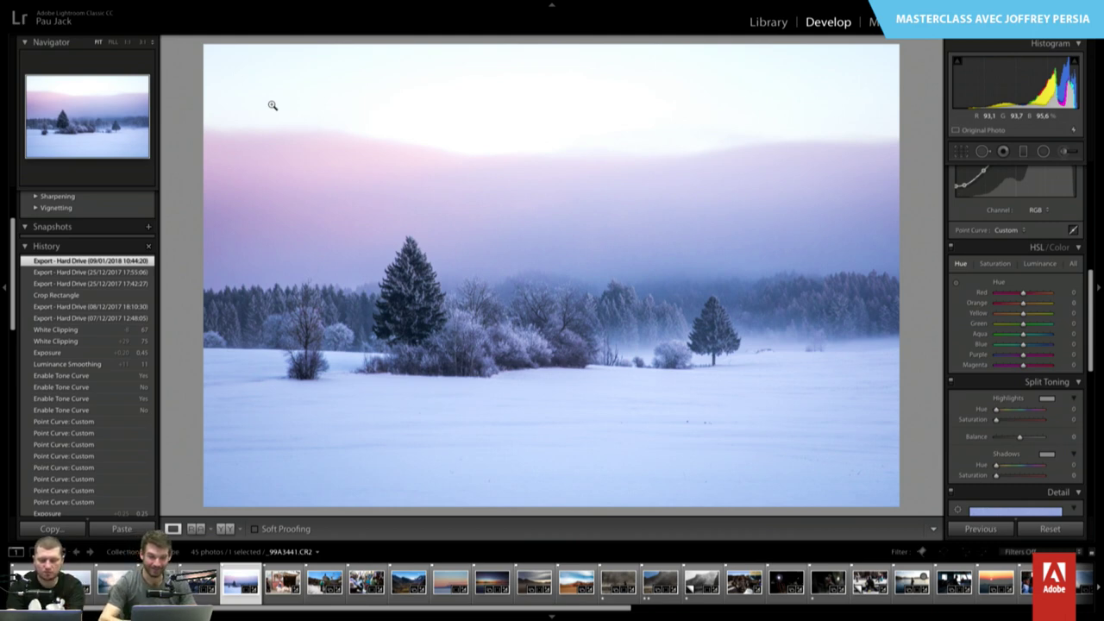
# - Create a reset virtual copy of the snowy photo and compare it with the edited original
pyautogui.hotkey('ctrl', "'")
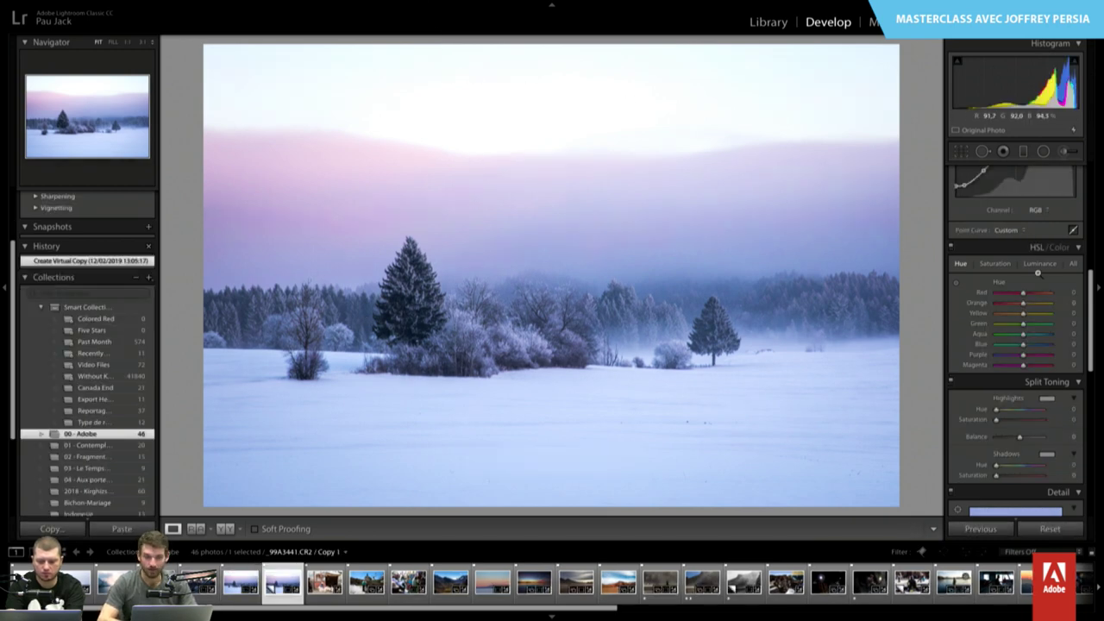
pyautogui.click(1050, 530)
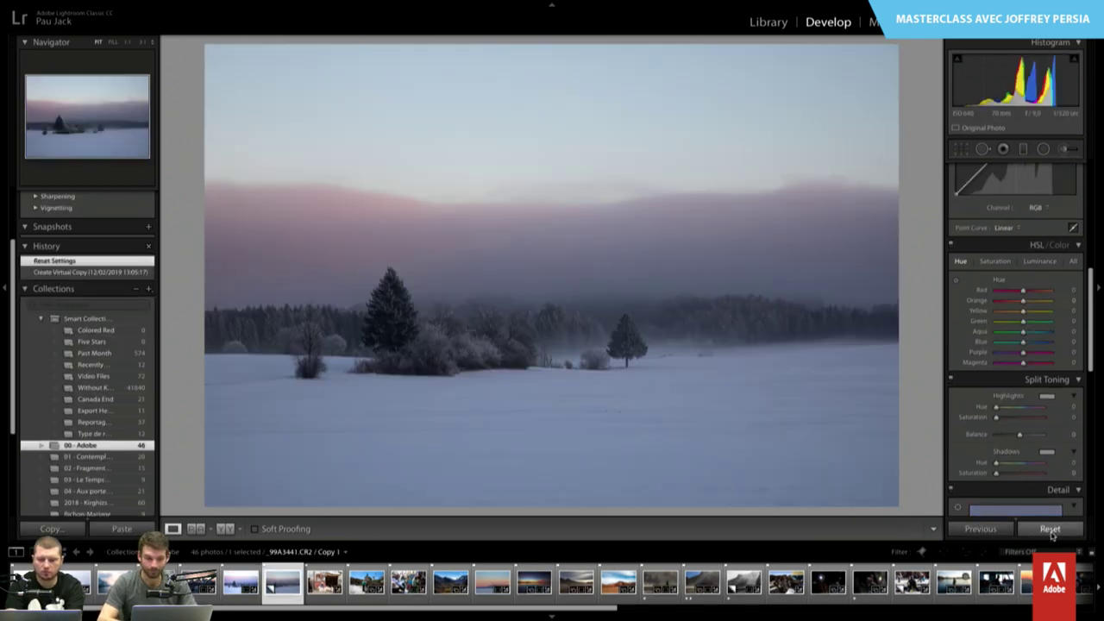
pyautogui.press('Left')
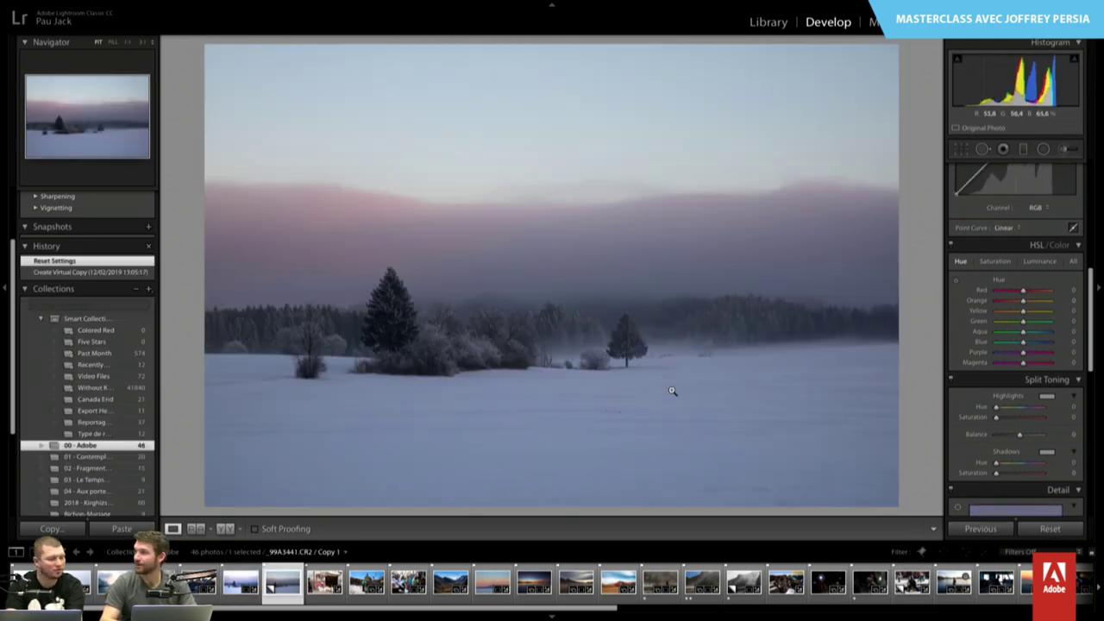
pyautogui.press('Left')
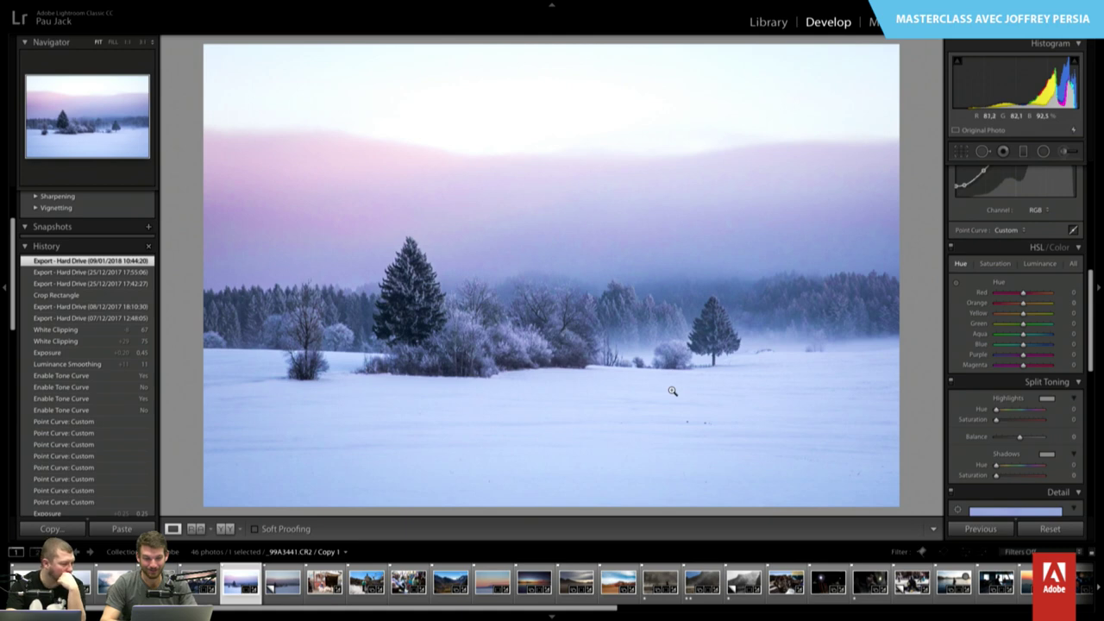
pyautogui.press('Left')
pyautogui.press('Right')
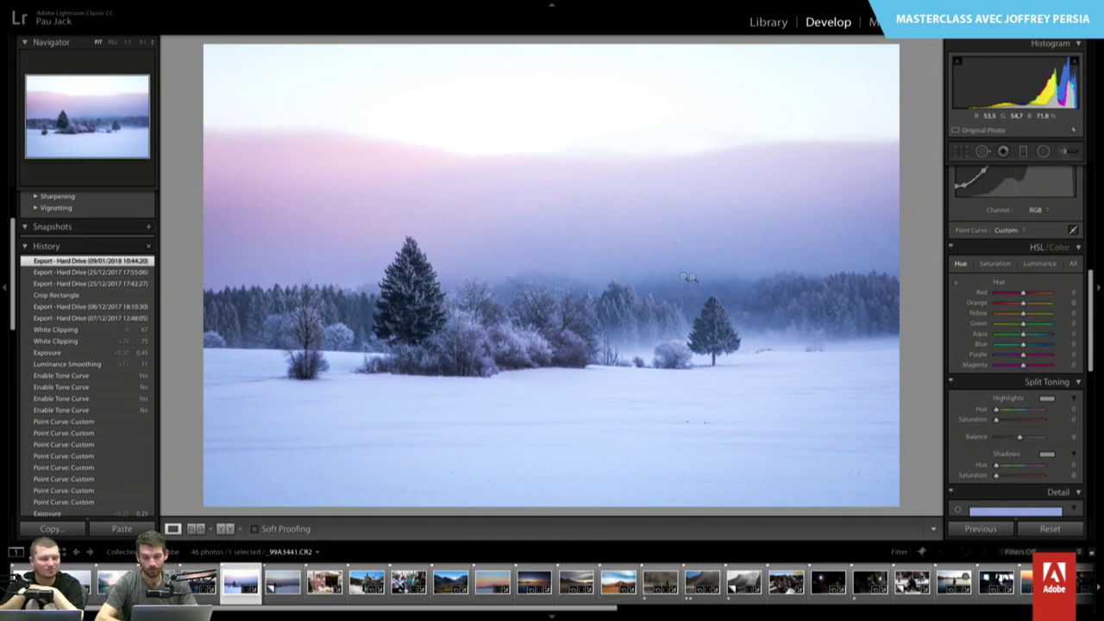
pyautogui.click(716, 341)
pyautogui.moveTo(790, 335); pyautogui.dragTo(616, 322)
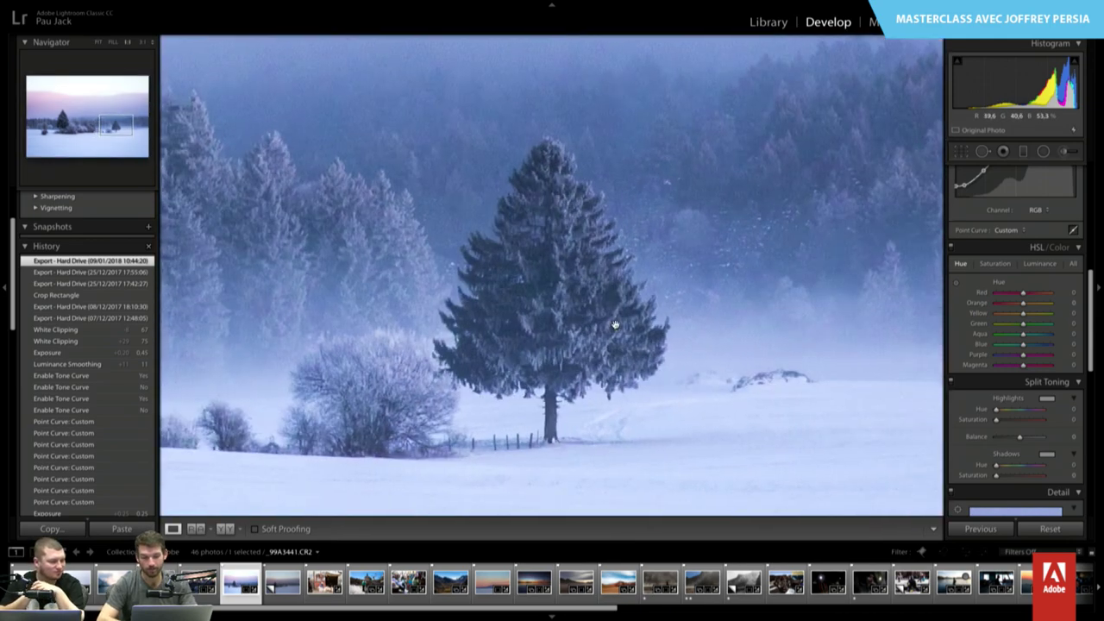
pyautogui.click(614, 324)
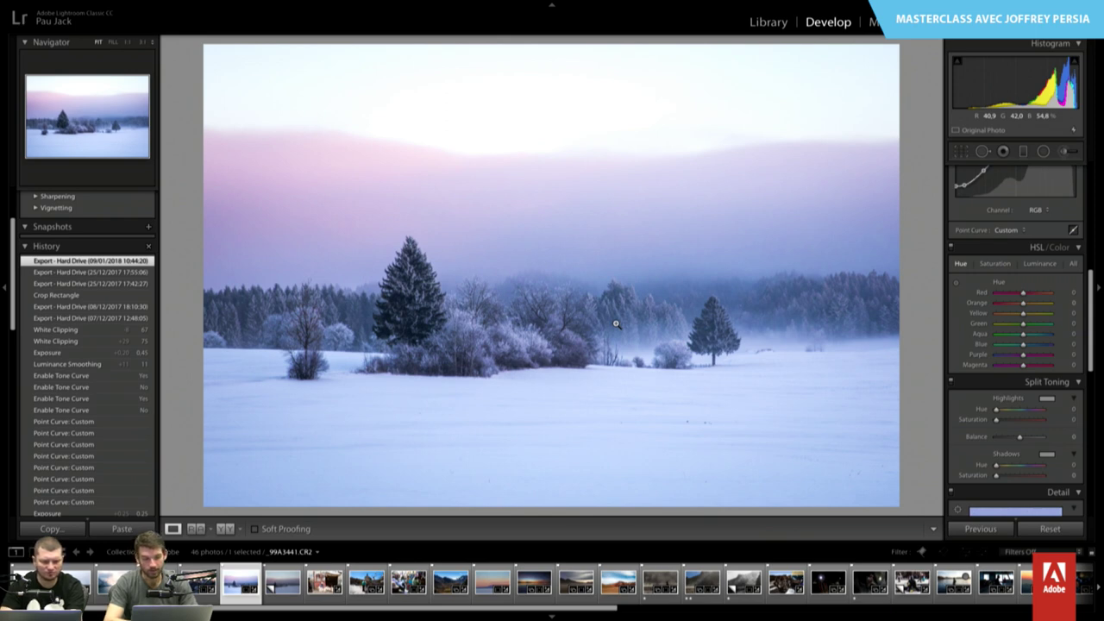
pyautogui.click(725, 345)
pyautogui.click(730, 337)
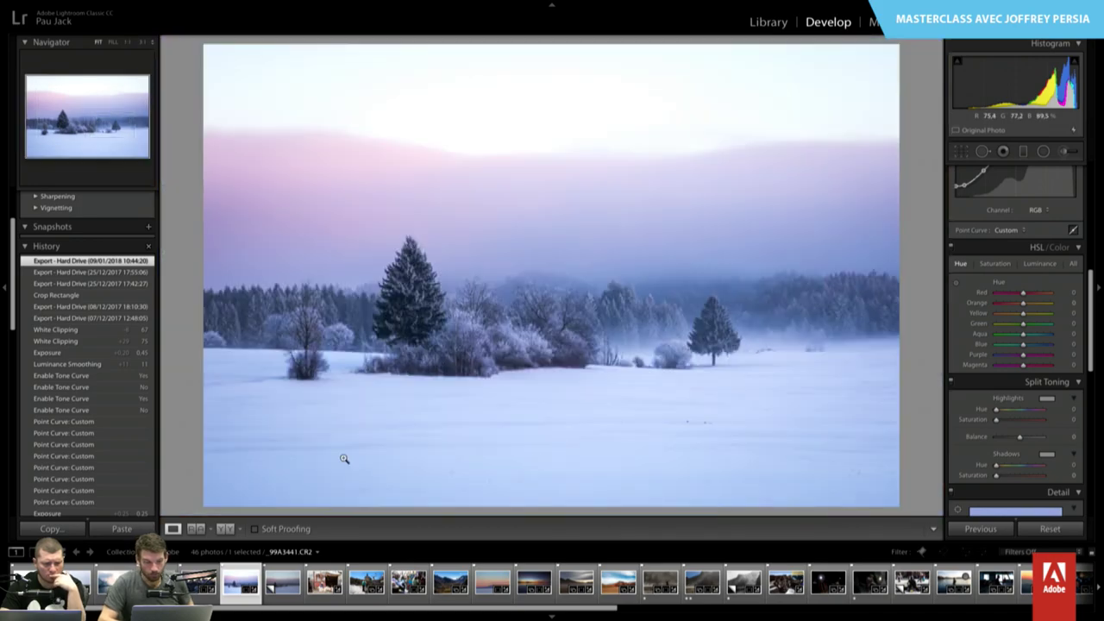
pyautogui.click(283, 583)
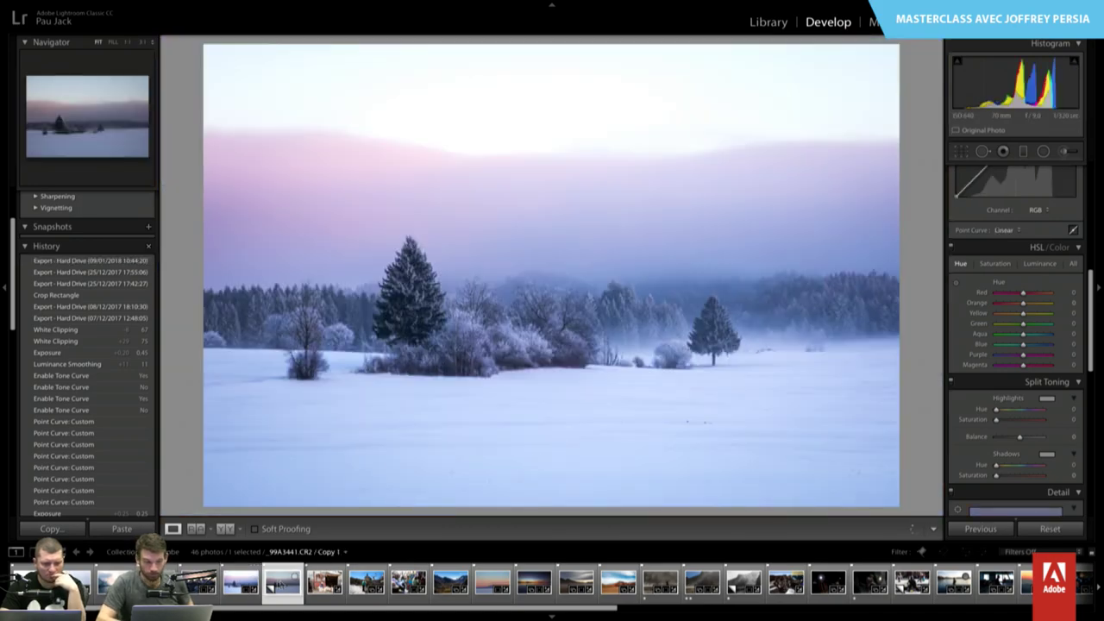
pyautogui.click(246, 582)
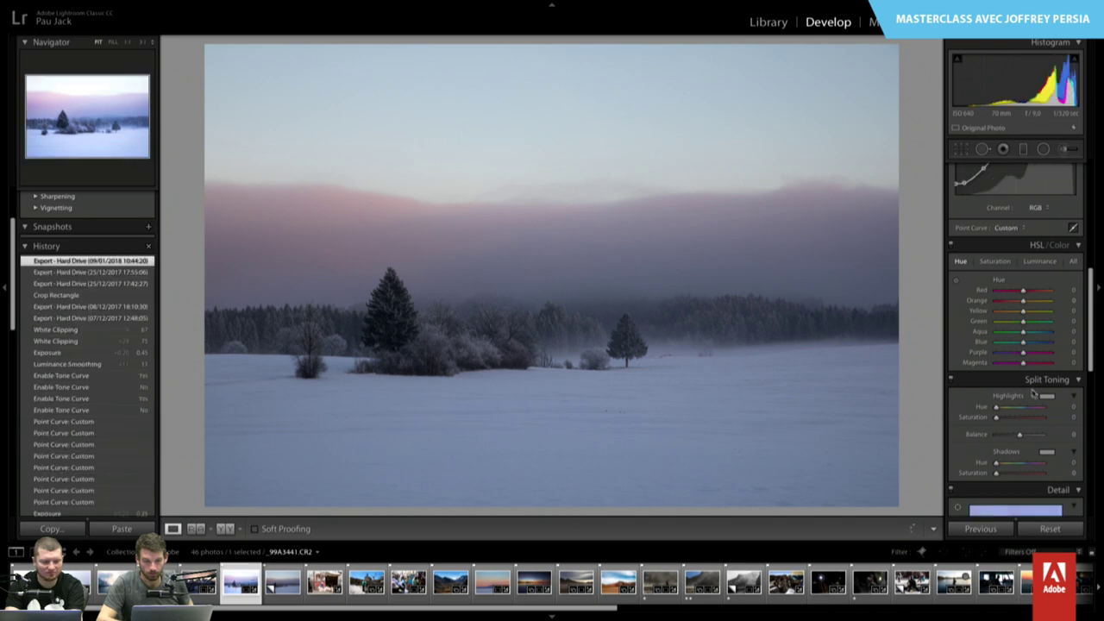
pyautogui.scroll(5, 1029, 349)
pyautogui.scroll(3, 1028, 349)
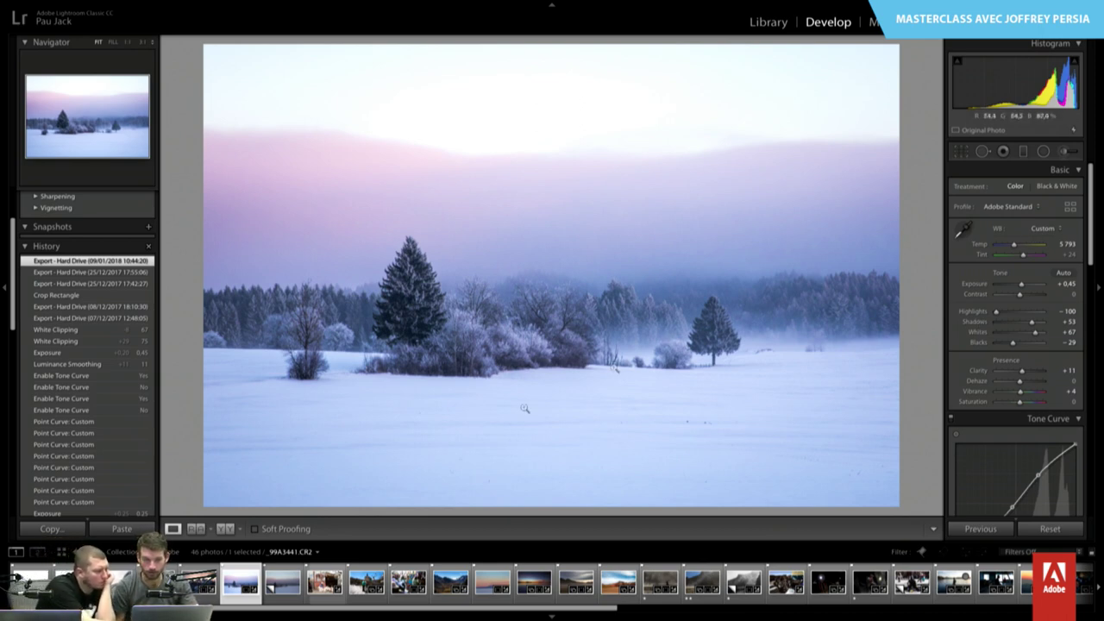
pyautogui.scroll(3, 90, 467)
pyautogui.scroll(-3, 90, 468)
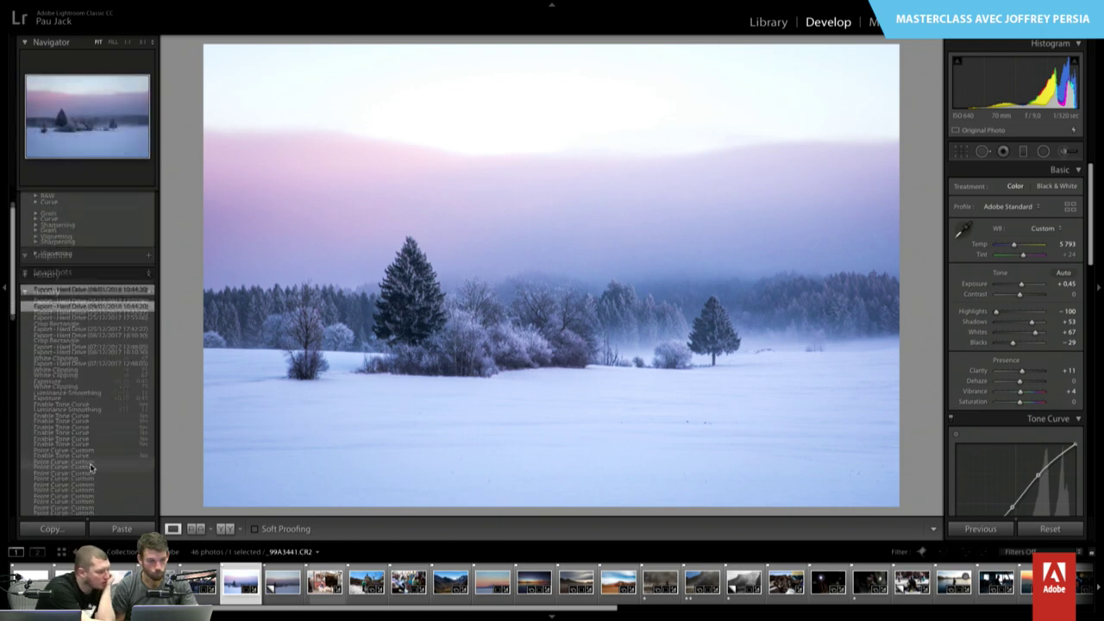
pyautogui.scroll(-5, 91, 468)
pyautogui.scroll(-5, 90, 468)
pyautogui.scroll(-5, 91, 467)
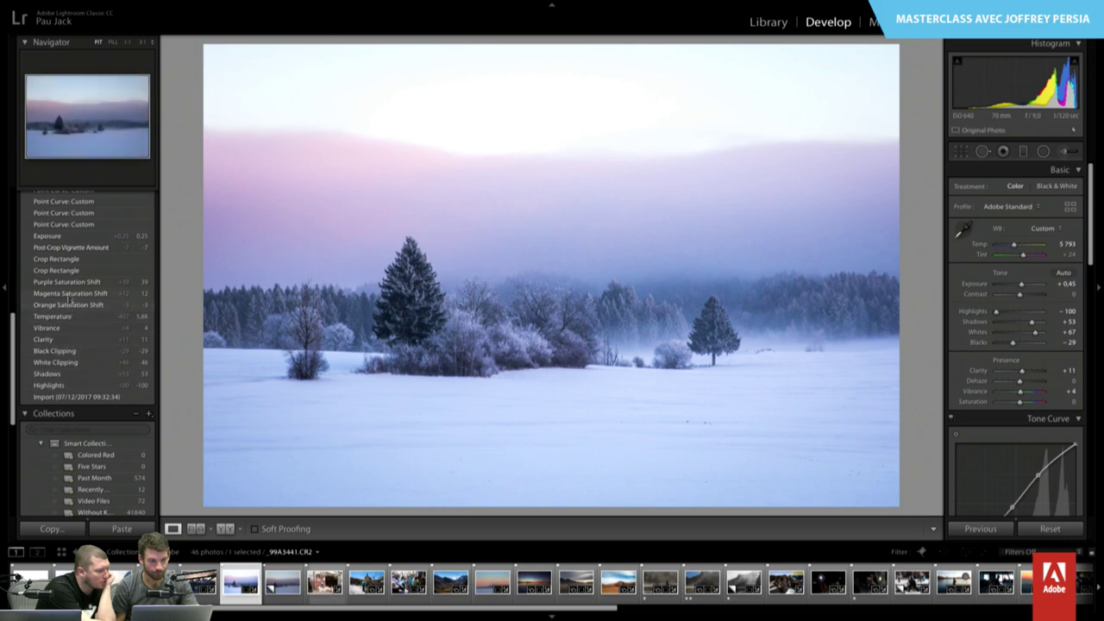
# - Click through the Import, Highlights, Shadows and White Clipping history states, ending on Highlights -100
pyautogui.click(78, 397)
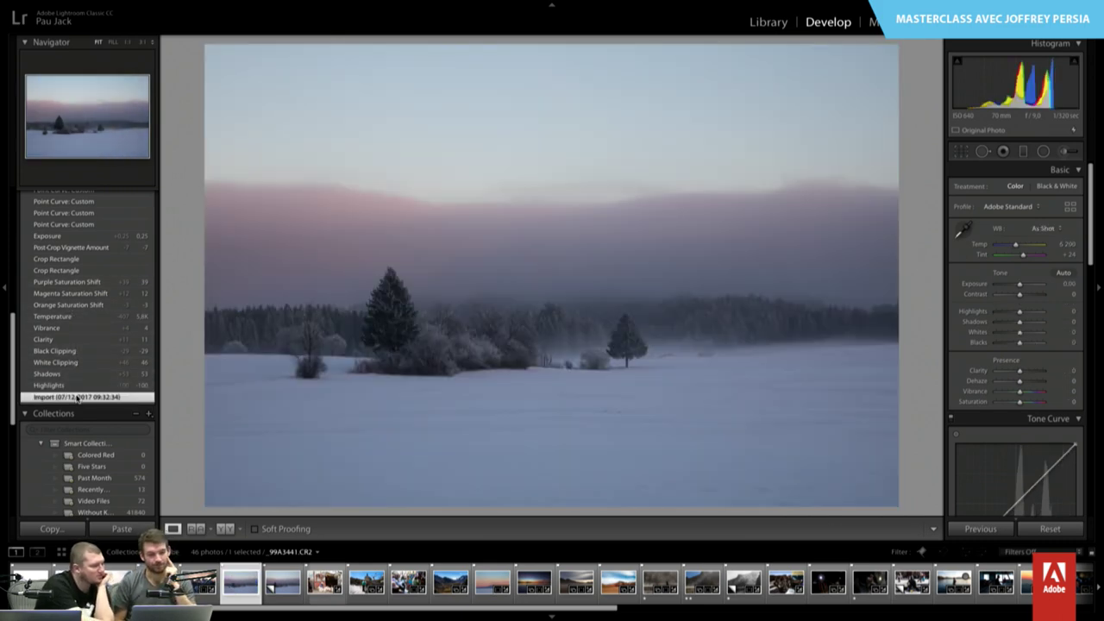
pyautogui.click(71, 386)
pyautogui.click(67, 375)
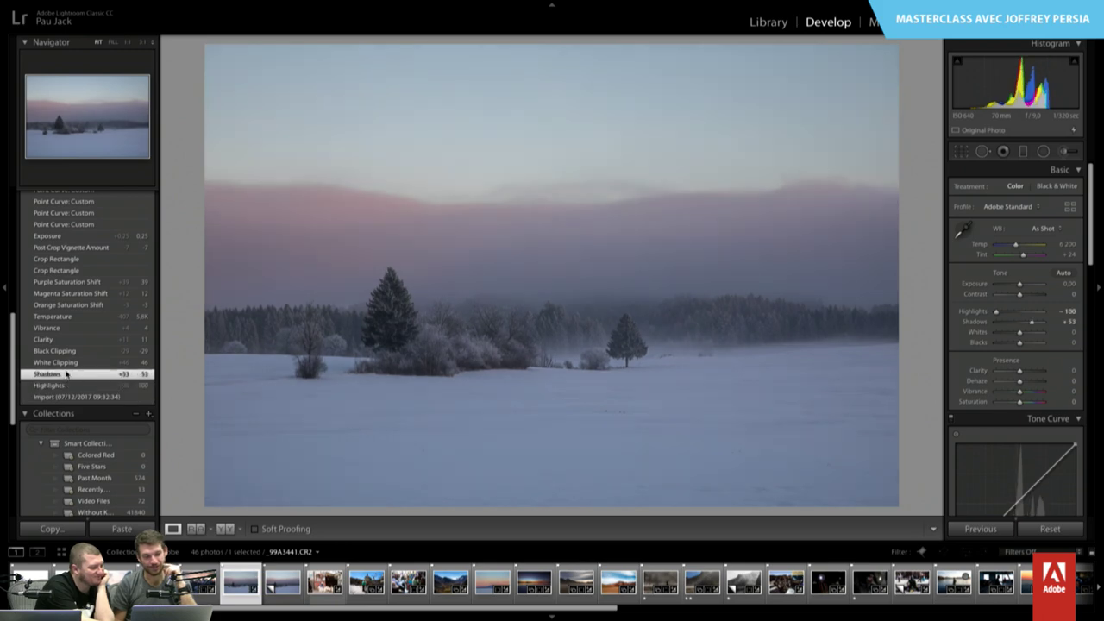
pyautogui.click(67, 363)
pyautogui.scroll(-1, 68, 364)
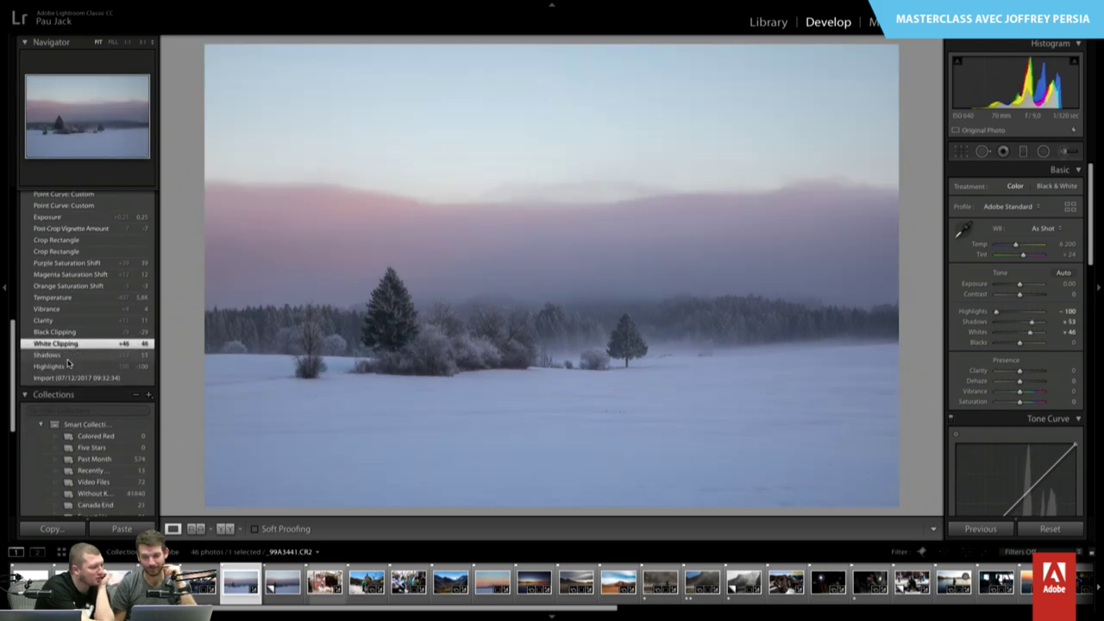
pyautogui.scroll(3, 68, 363)
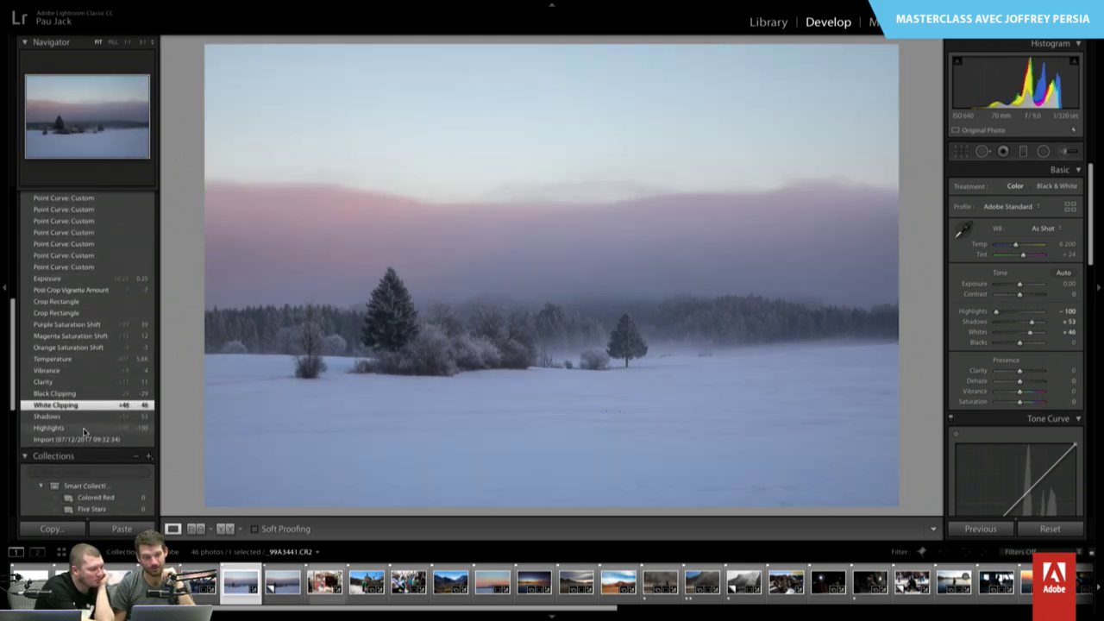
pyautogui.click(83, 438)
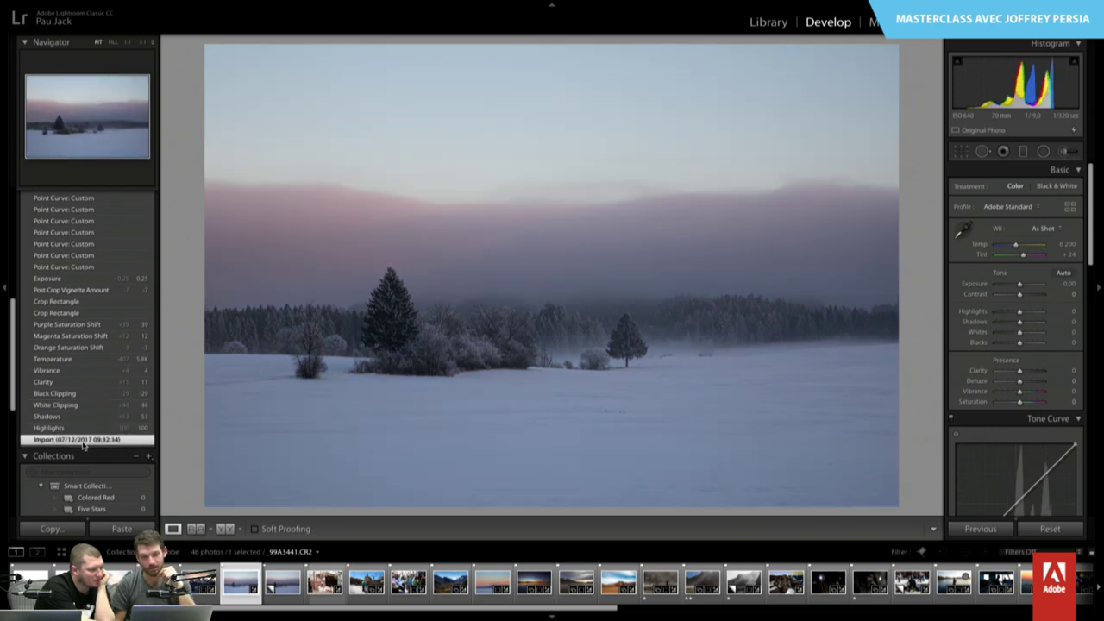
pyautogui.click(81, 428)
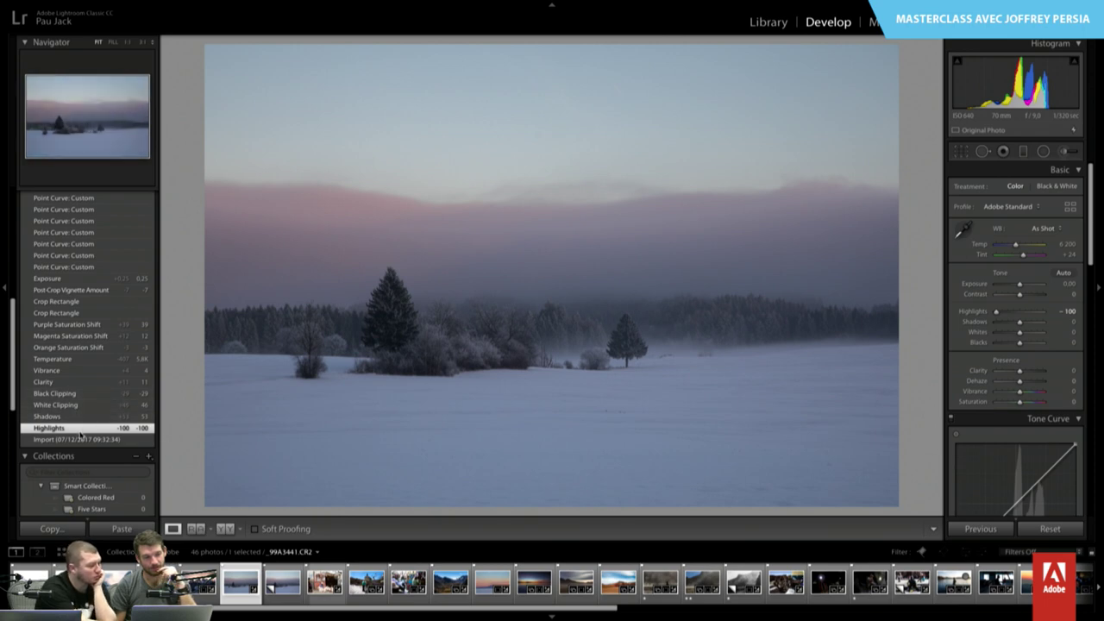
# - Try reference view, then switch to before/after side by side and drag the Highlights step to Before
pyautogui.click(196, 530)
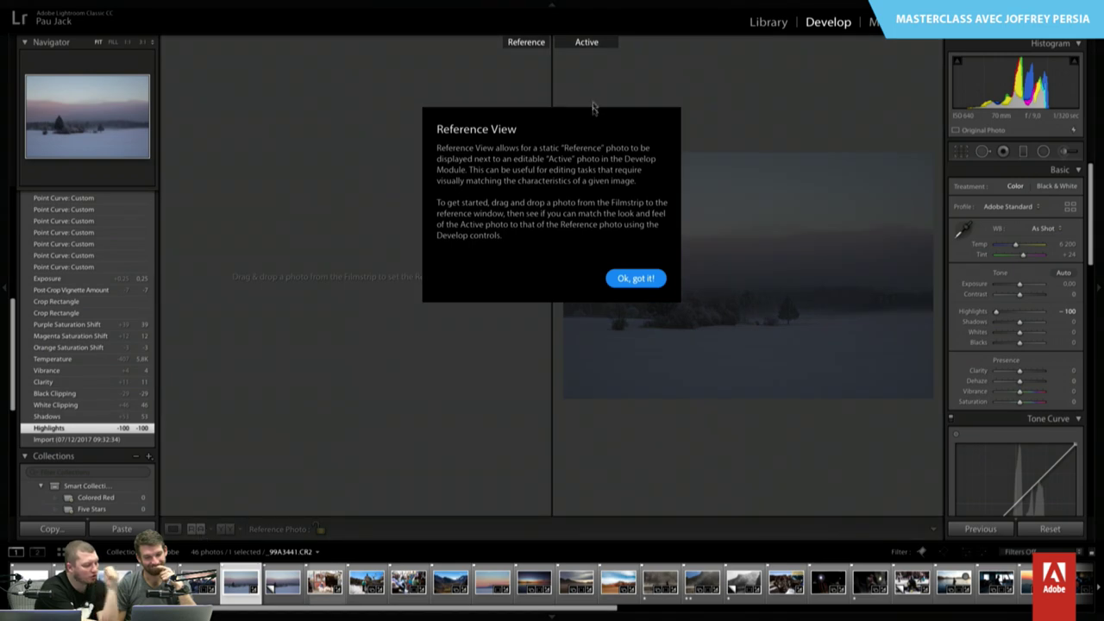
pyautogui.press('Return')
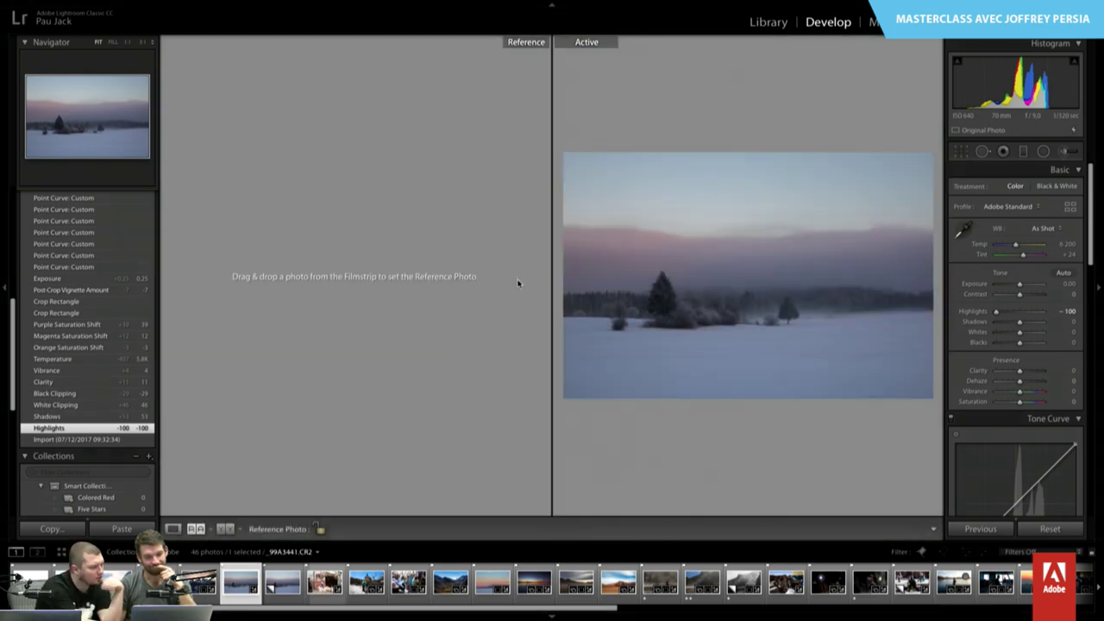
pyautogui.click(228, 529)
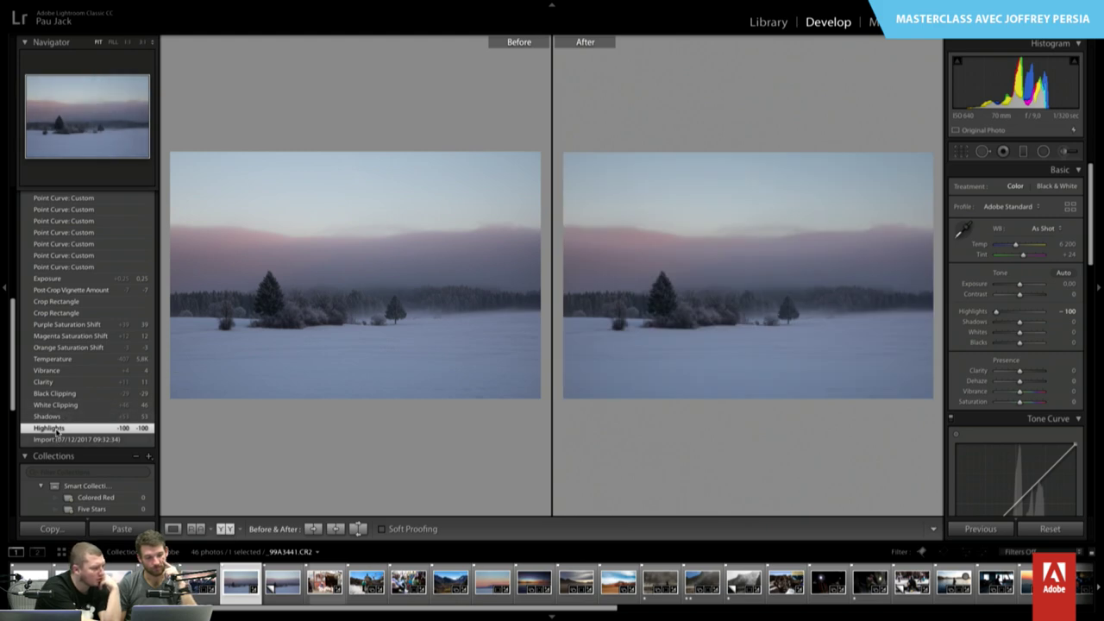
pyautogui.moveTo(58, 429)
pyautogui.mouseDown()
pyautogui.moveTo(277, 336)
pyautogui.moveTo(180, 383)
pyautogui.mouseUp()
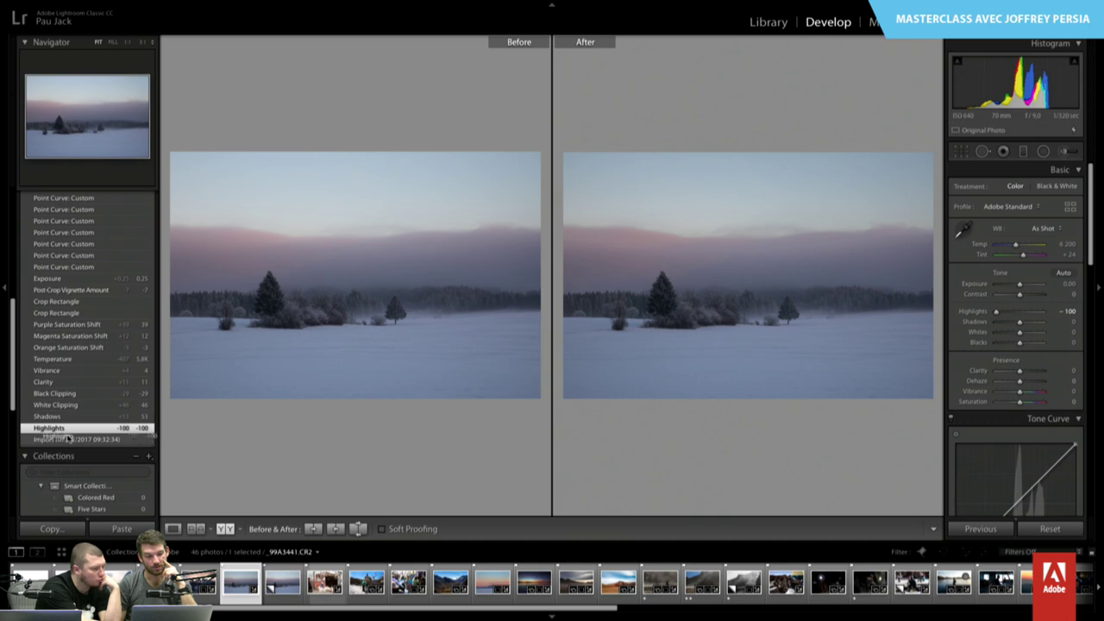
# - Return to reference view and copy the Highlights history step settings to Before
pyautogui.click(196, 529)
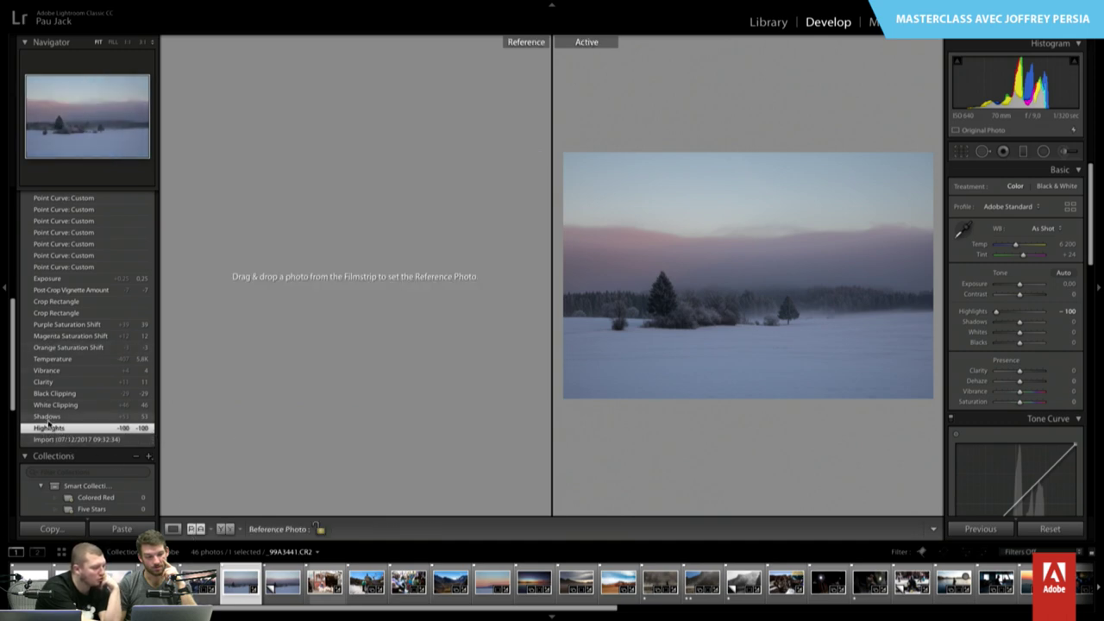
pyautogui.moveTo(49, 428)
pyautogui.mouseDown()
pyautogui.moveTo(209, 354)
pyautogui.moveTo(90, 426)
pyautogui.mouseUp()
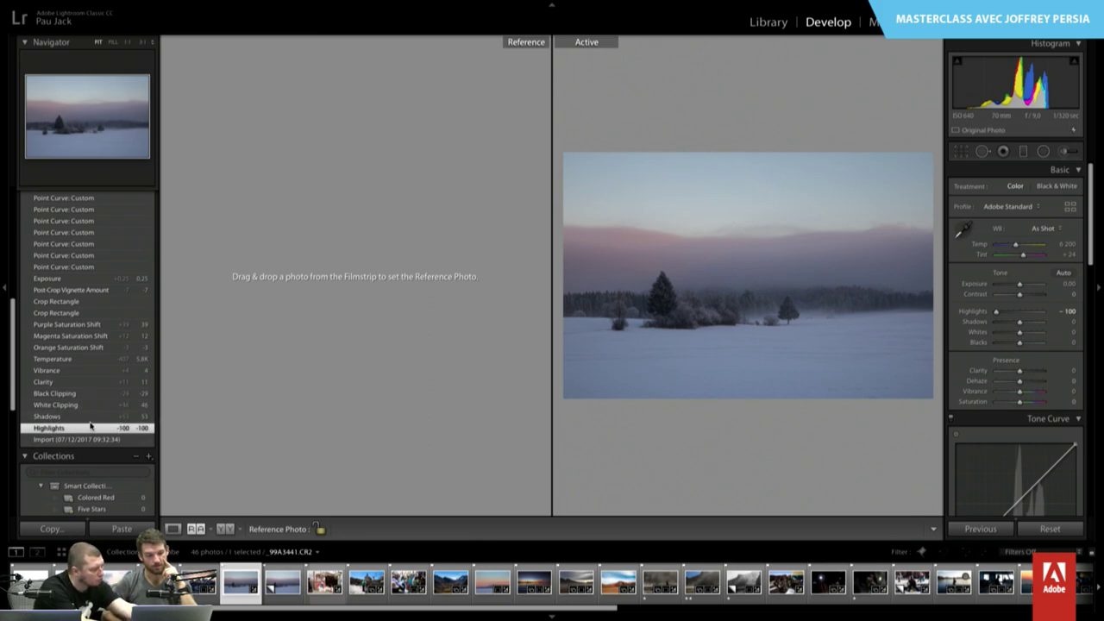
pyautogui.rightClick(91, 426)
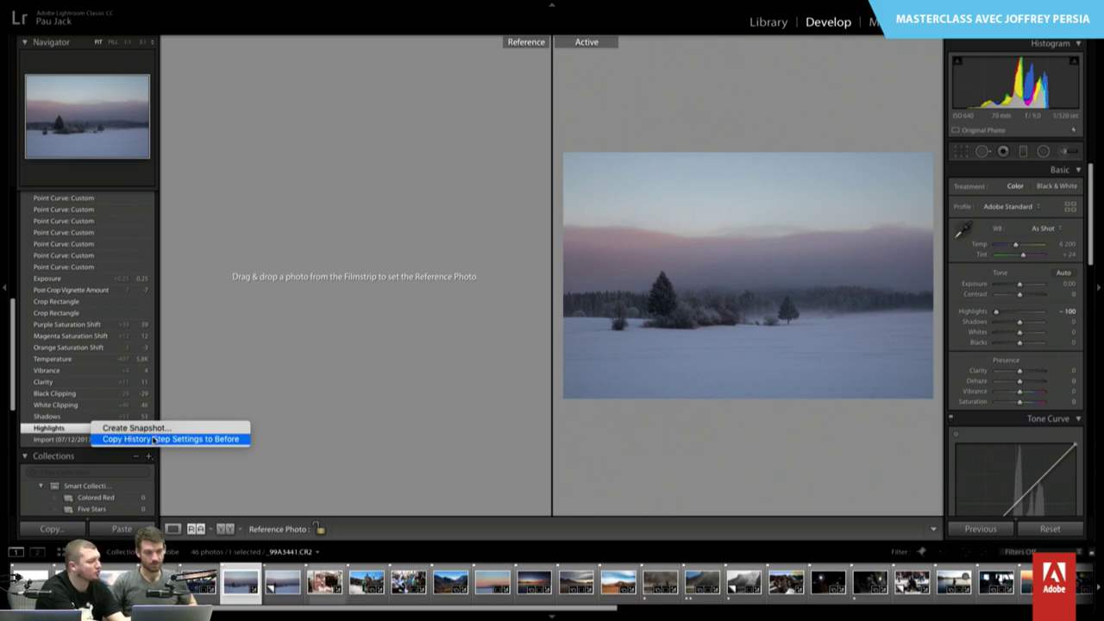
pyautogui.click(154, 439)
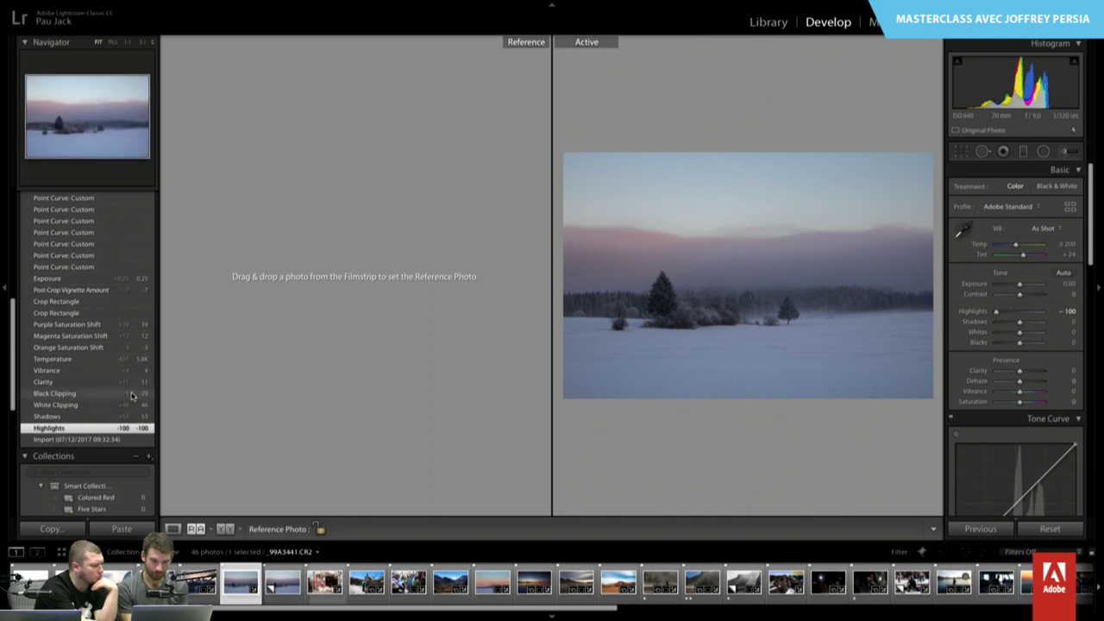
pyautogui.click(84, 324)
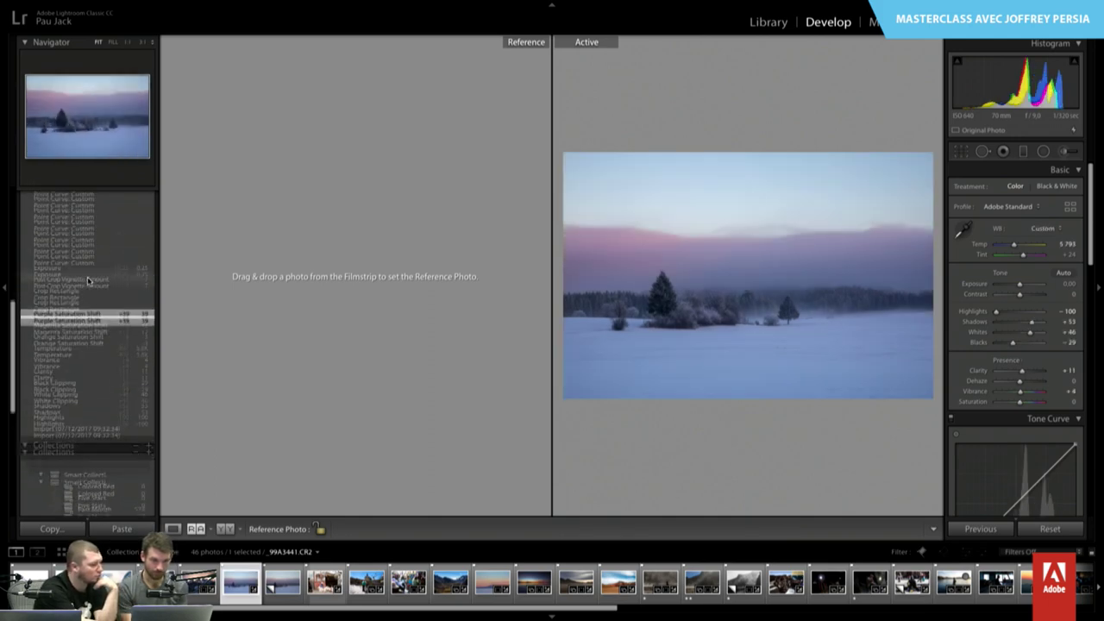
# - Return to full view and step through the Highlights, Shadows +53, Whites +46 and Blacks -29 history states
pyautogui.scroll(2, 88, 281)
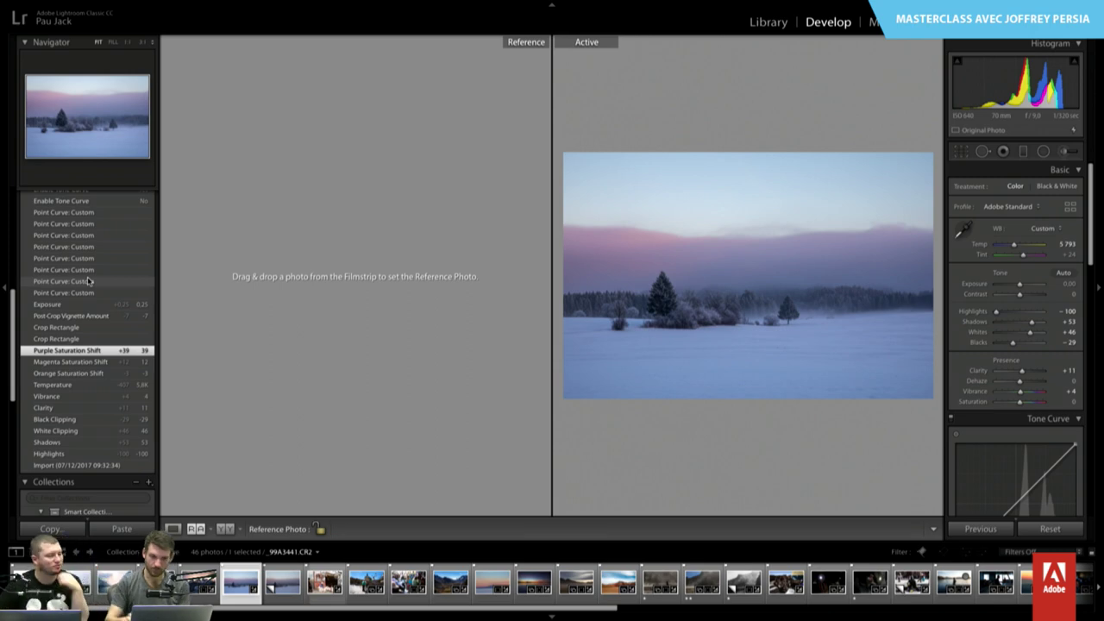
pyautogui.click(173, 529)
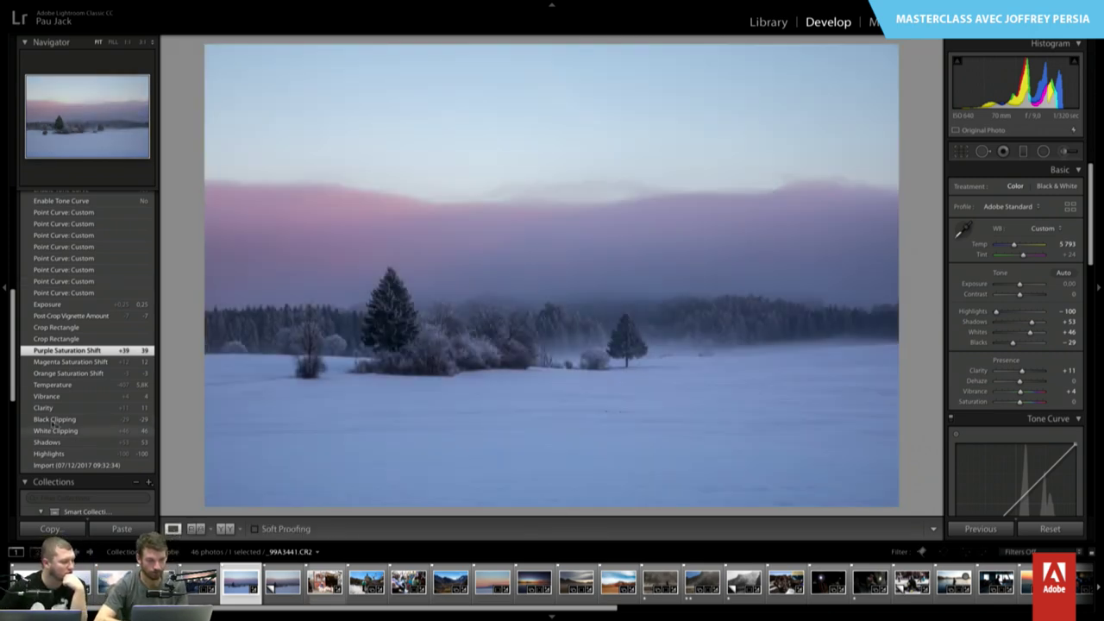
pyautogui.click(61, 455)
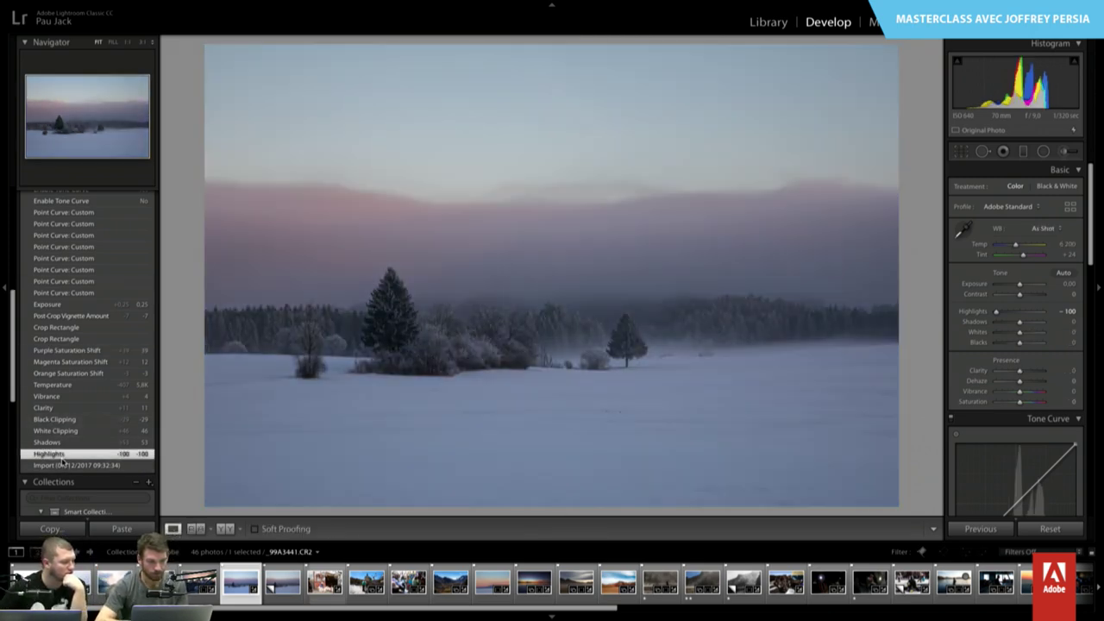
pyautogui.click(59, 442)
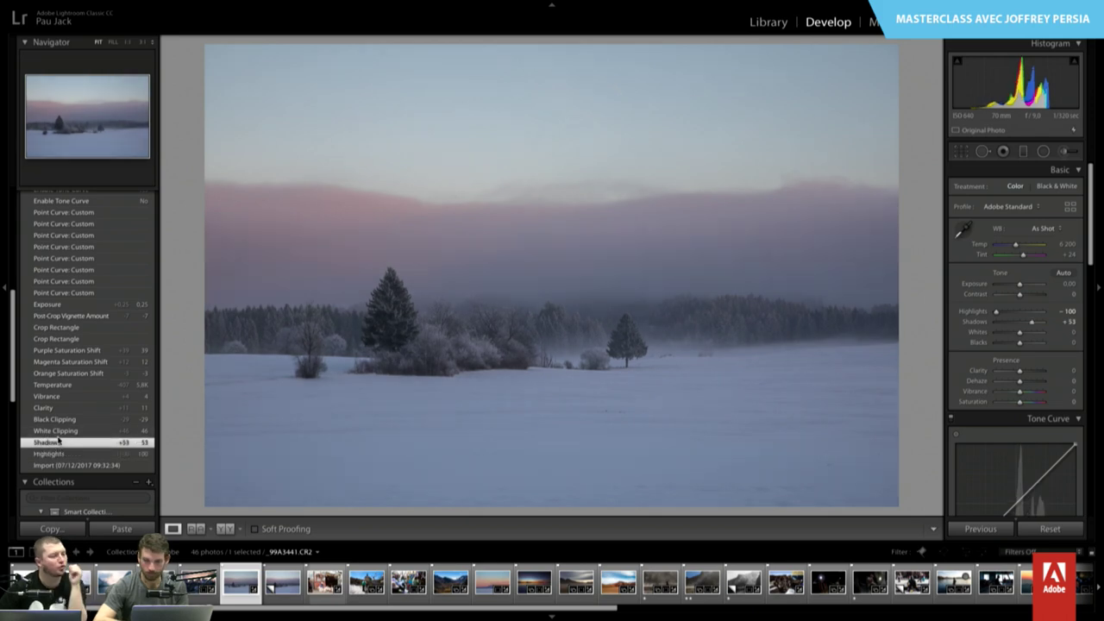
pyautogui.click(80, 430)
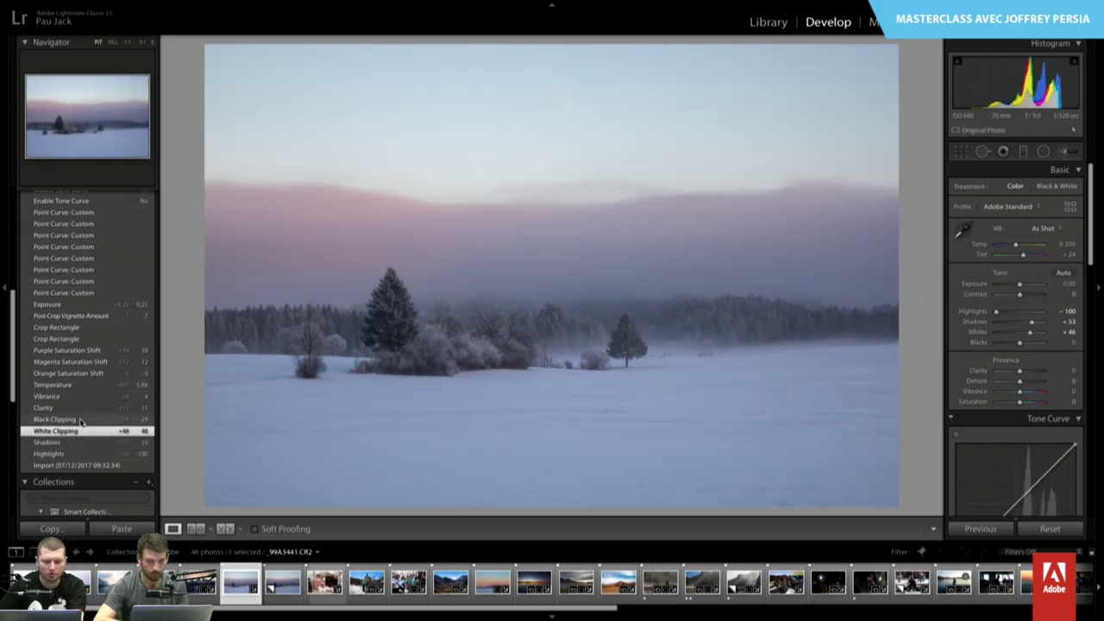
pyautogui.click(83, 419)
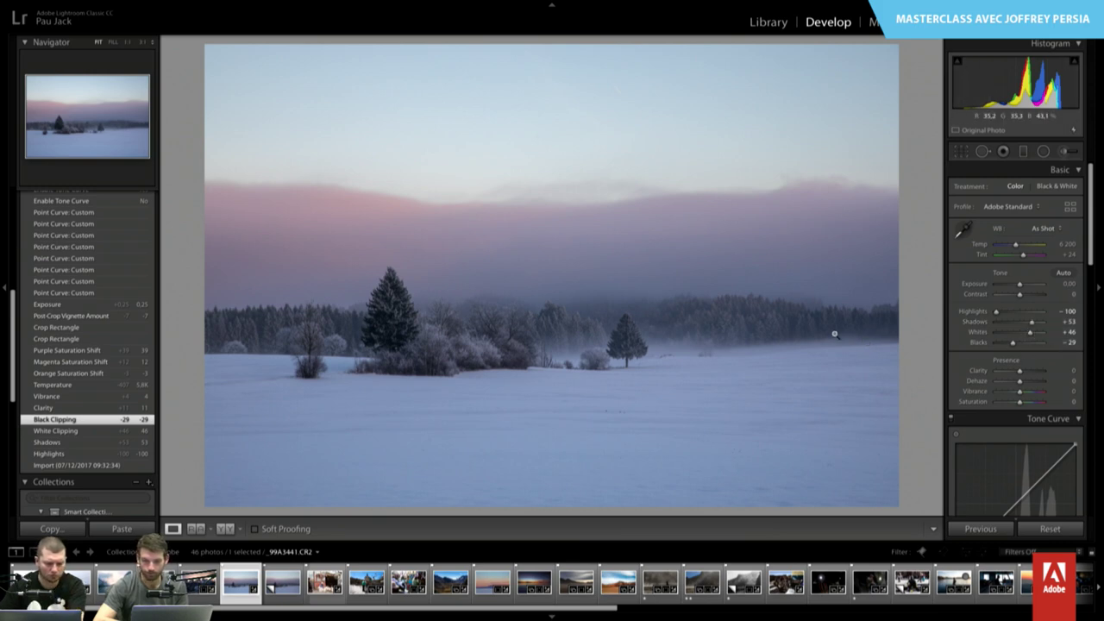
# - Step through the Clarity +11, Vibrance +4, Temp 5793, Orange and Magenta Saturation Shift states
pyautogui.click(67, 409)
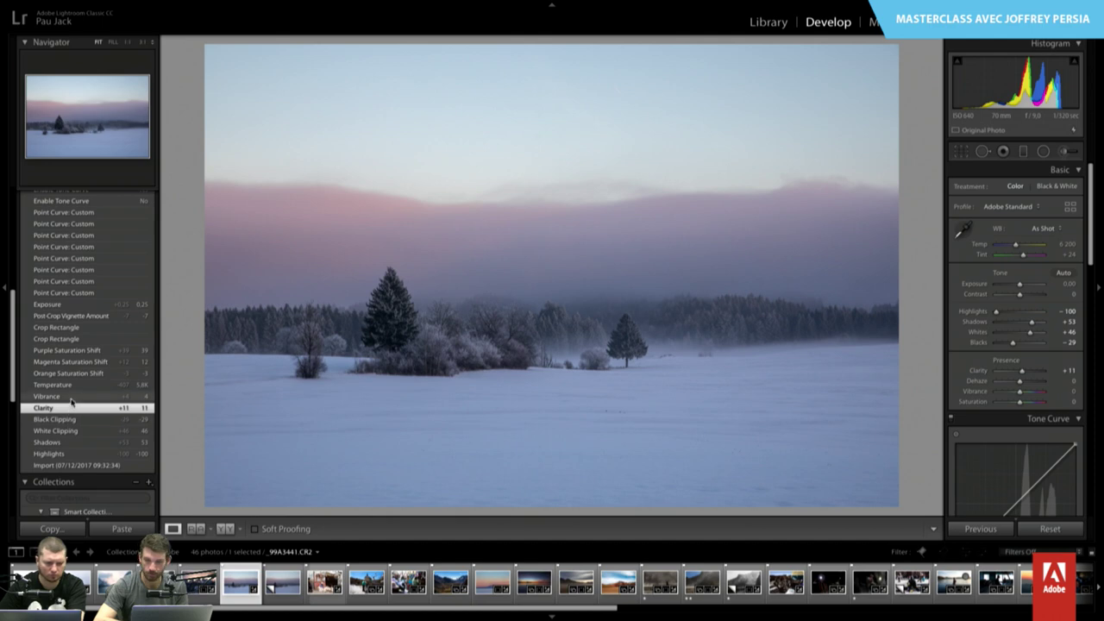
pyautogui.click(70, 397)
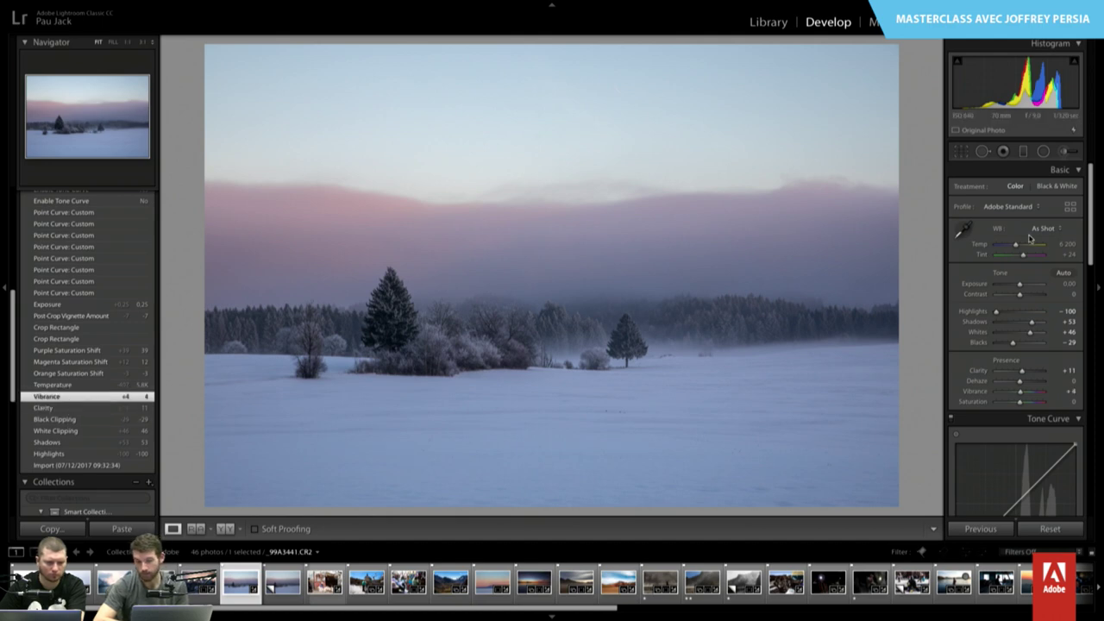
pyautogui.click(77, 386)
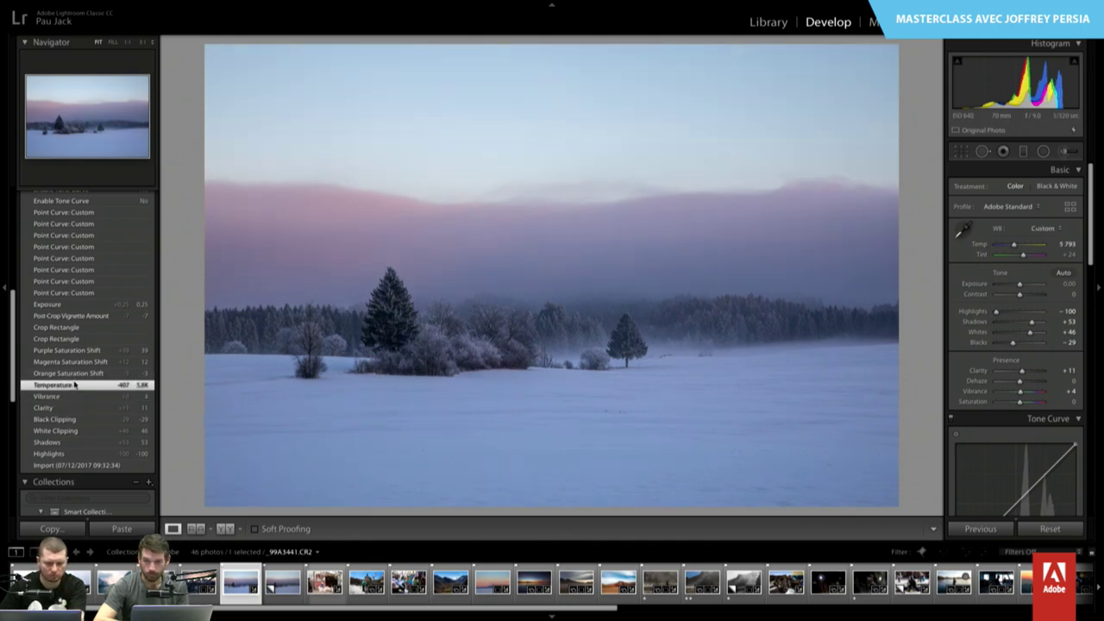
pyautogui.click(76, 373)
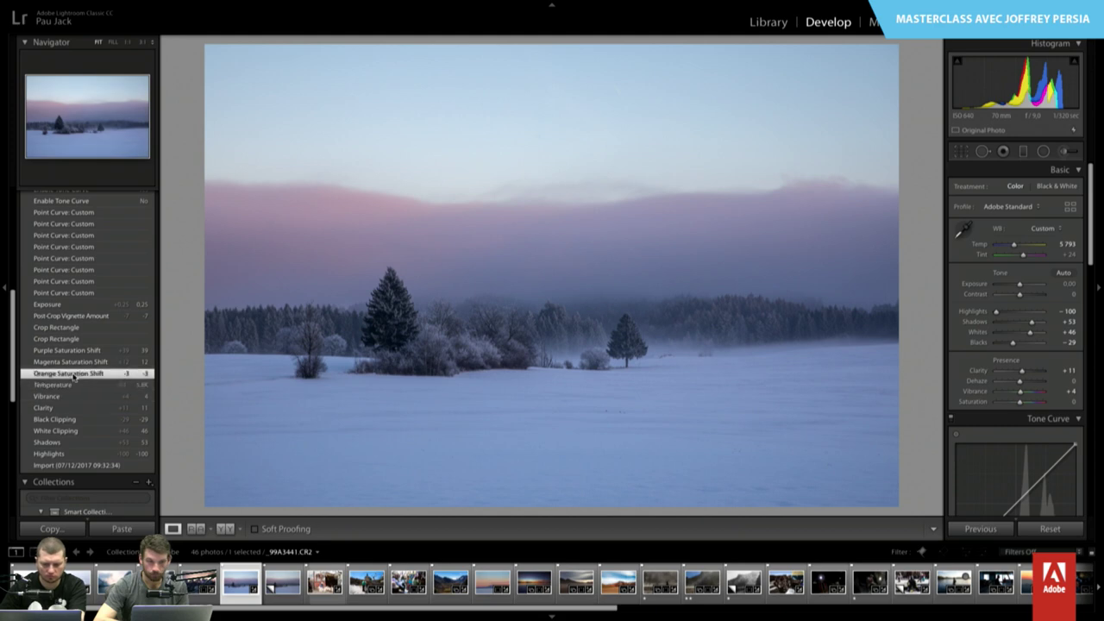
pyautogui.click(77, 361)
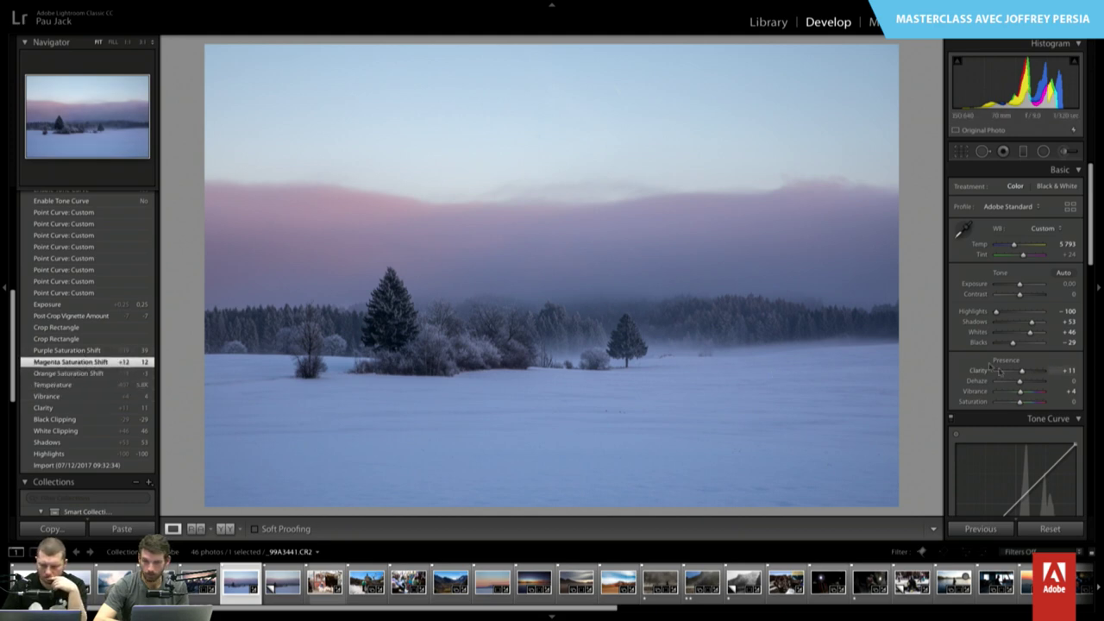
# - Show the HSL Saturation values and cycle the info overlay to exposure and lens details
pyautogui.scroll(-5, 981, 360)
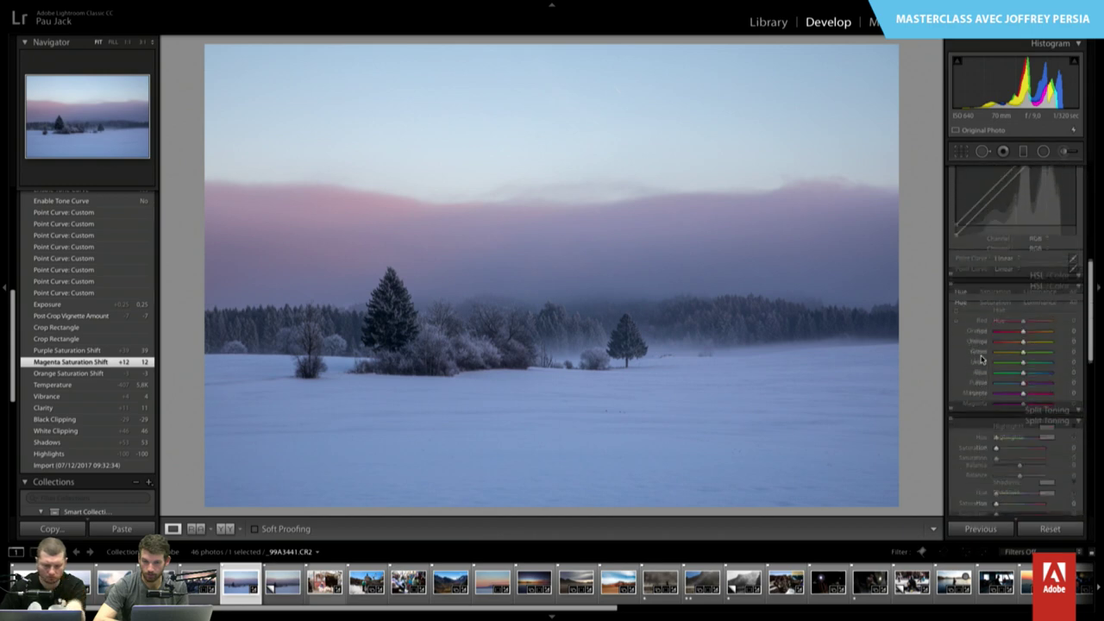
pyautogui.click(998, 281)
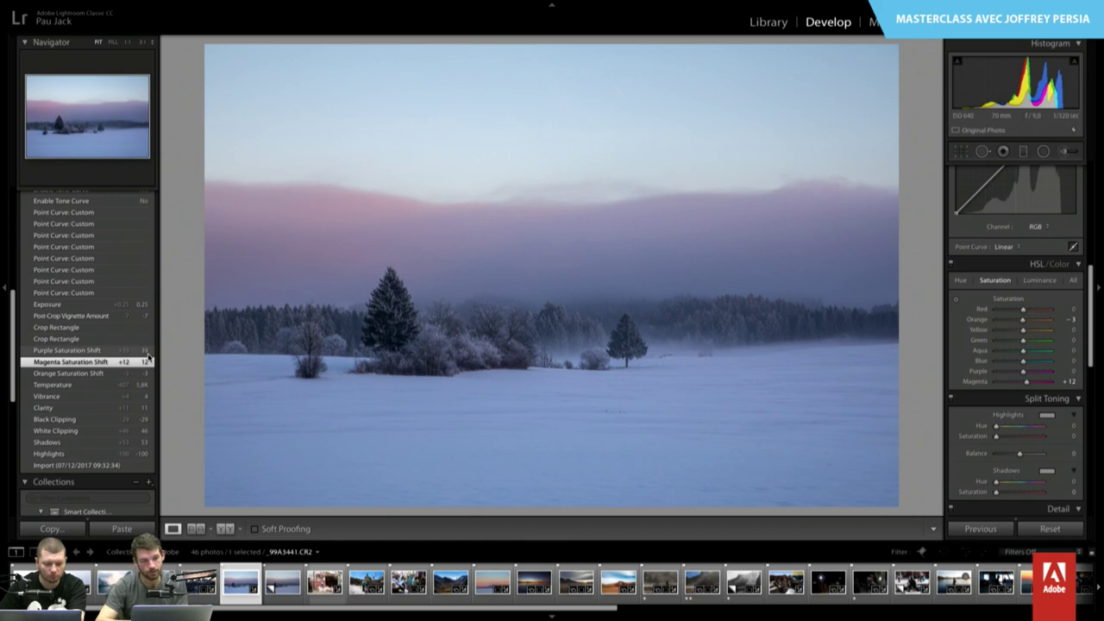
pyautogui.press('i')
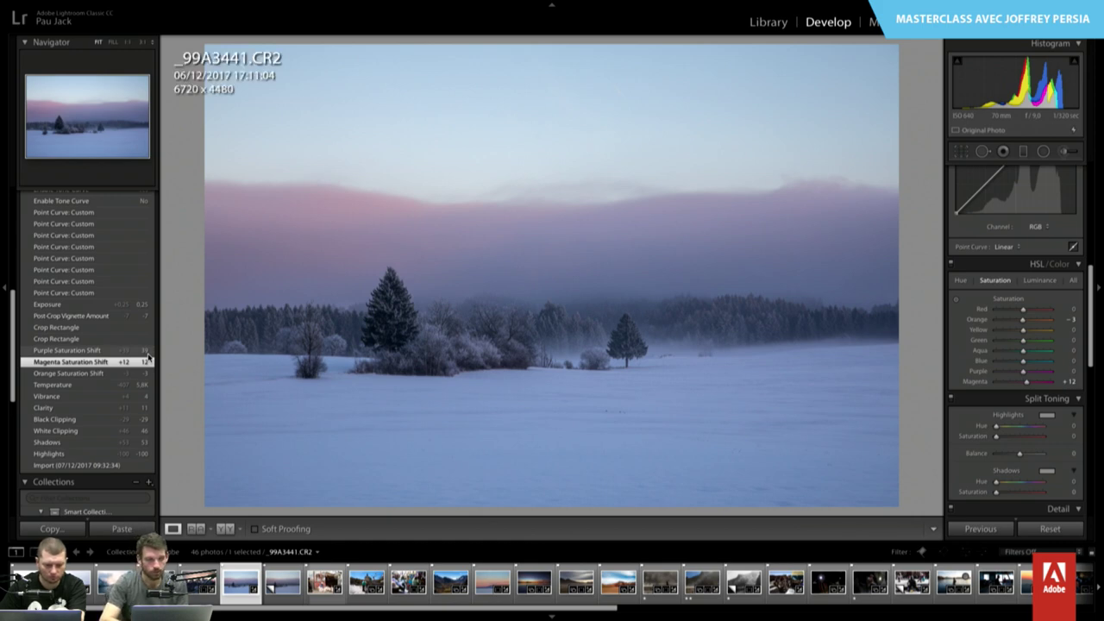
pyautogui.press('i')
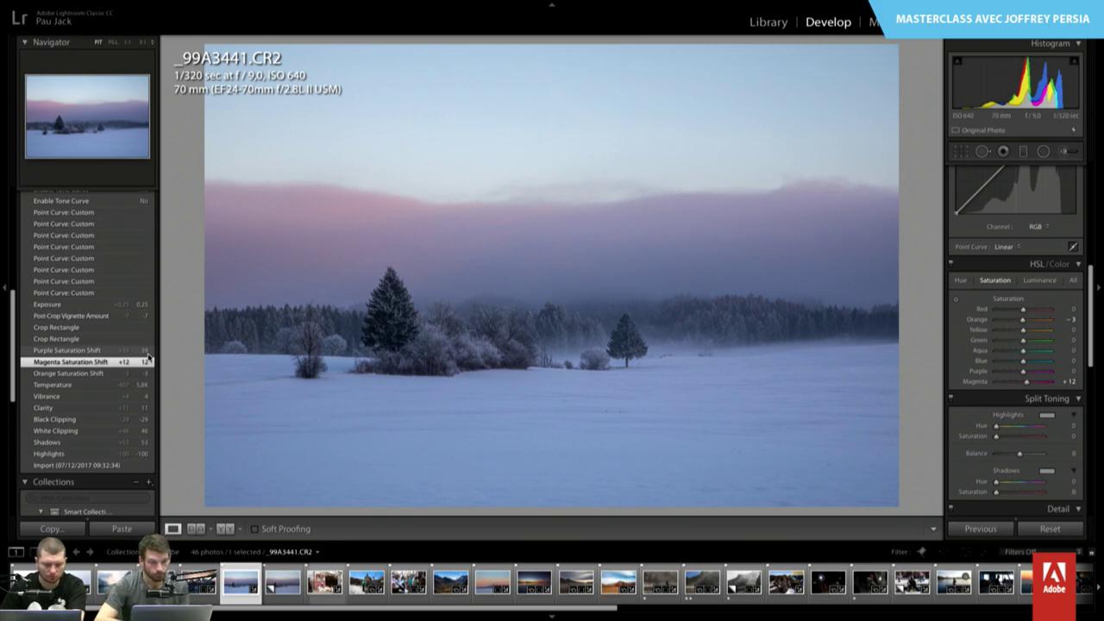
# - Step through the Purple Saturation Shift, crop, post-crop vignette and Exposure states to the latest Point Curve
pyautogui.click(147, 351)
pyautogui.rightClick(61, 346)
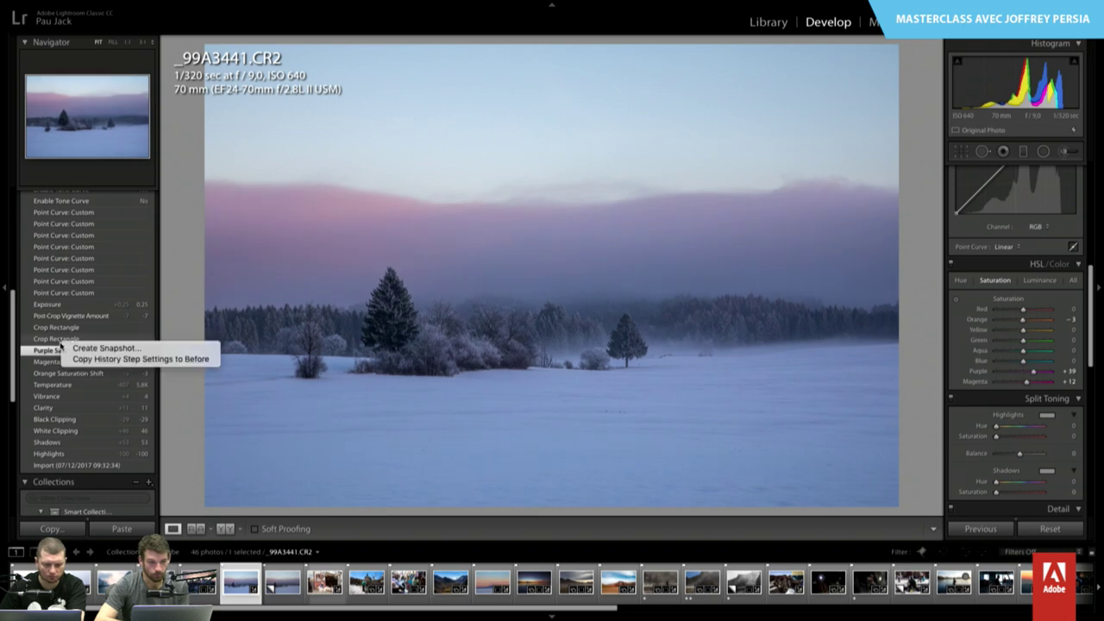
pyautogui.click(57, 340)
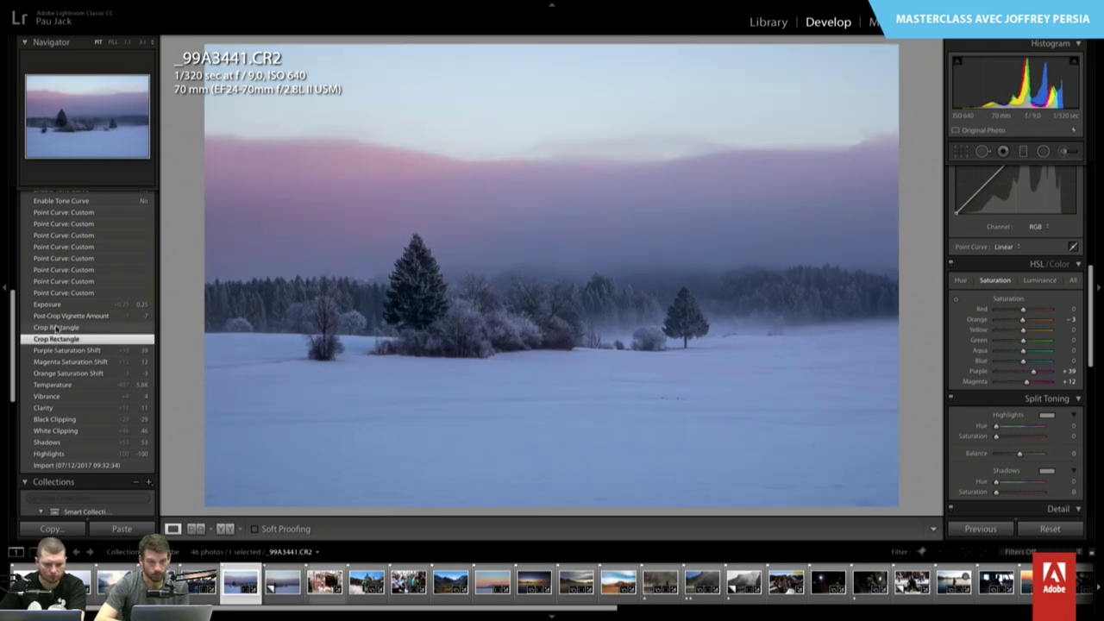
pyautogui.click(57, 329)
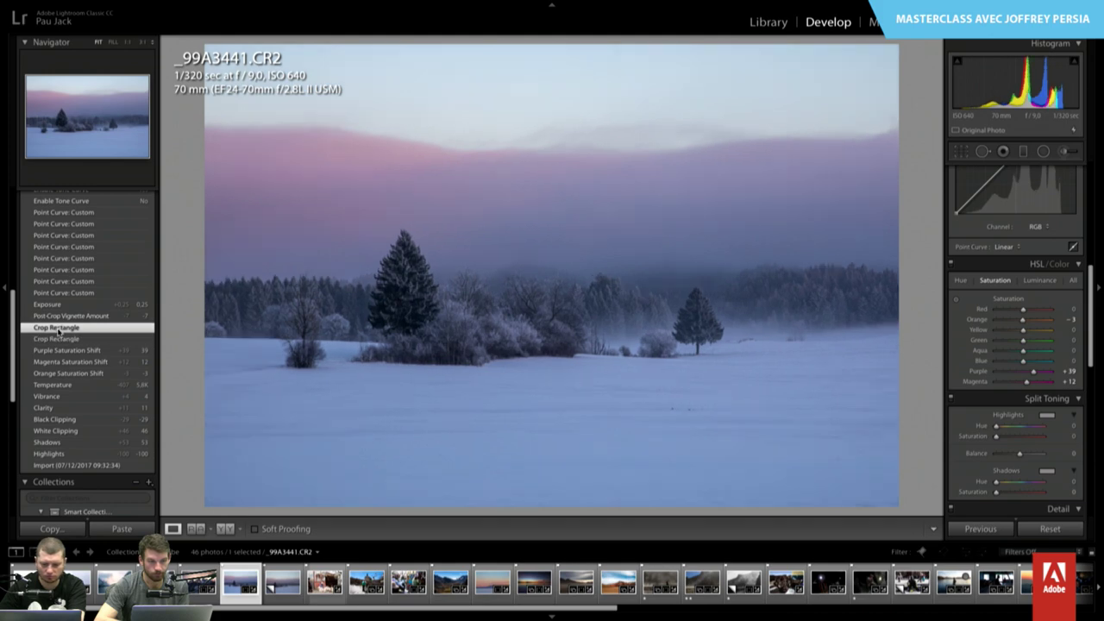
pyautogui.click(58, 317)
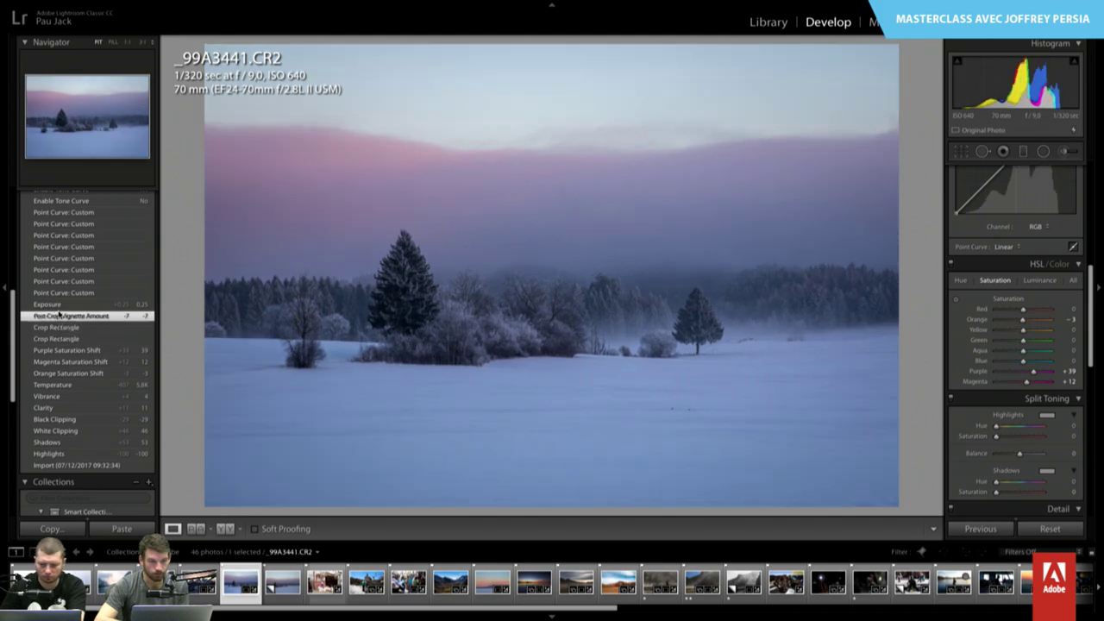
pyautogui.click(56, 304)
pyautogui.click(54, 292)
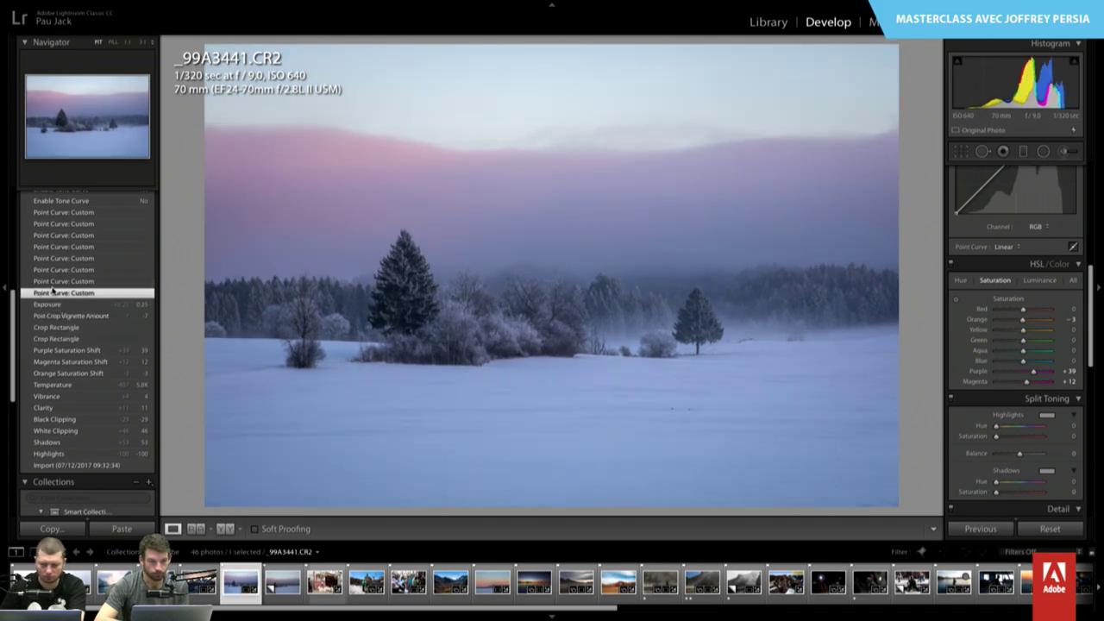
# - Step back through the earlier Point Curve history states
pyautogui.scroll(3, 1014, 259)
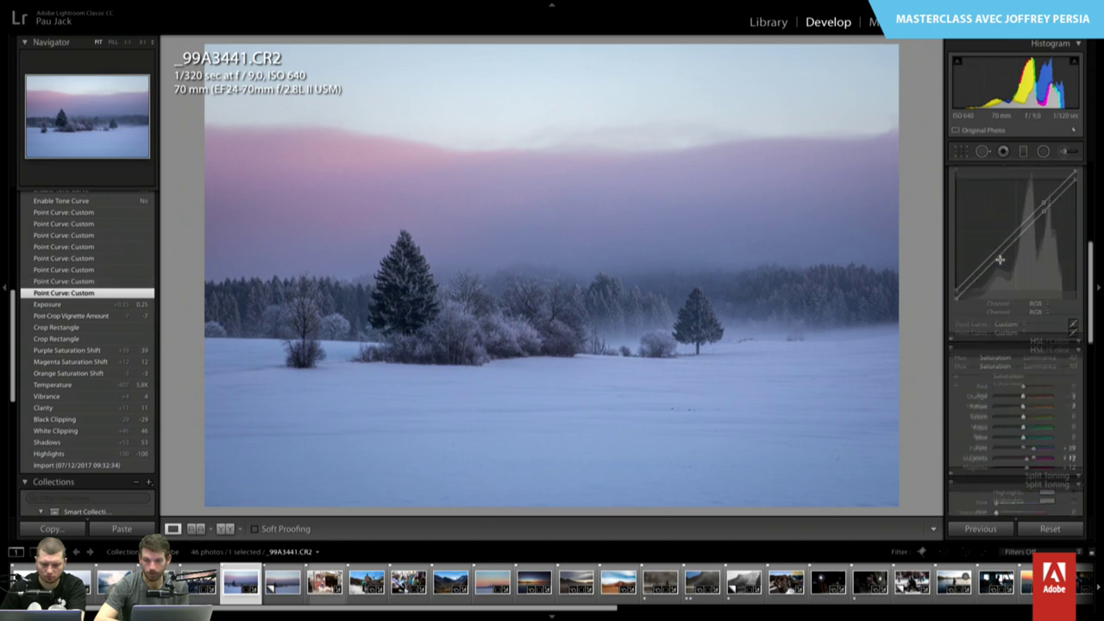
pyautogui.click(81, 281)
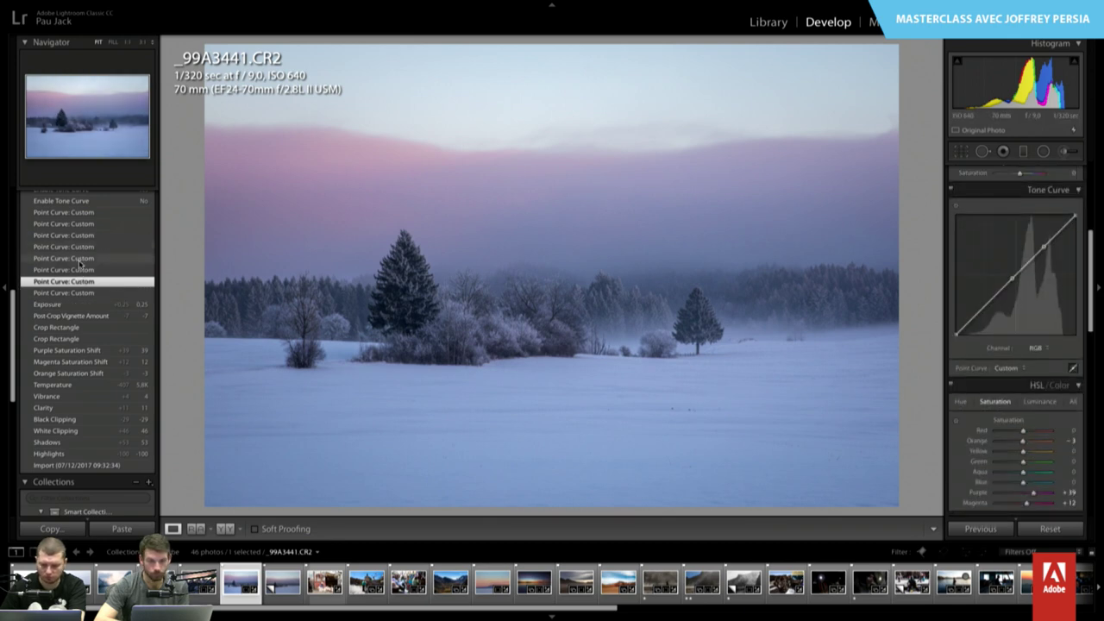
pyautogui.click(80, 258)
pyautogui.click(77, 234)
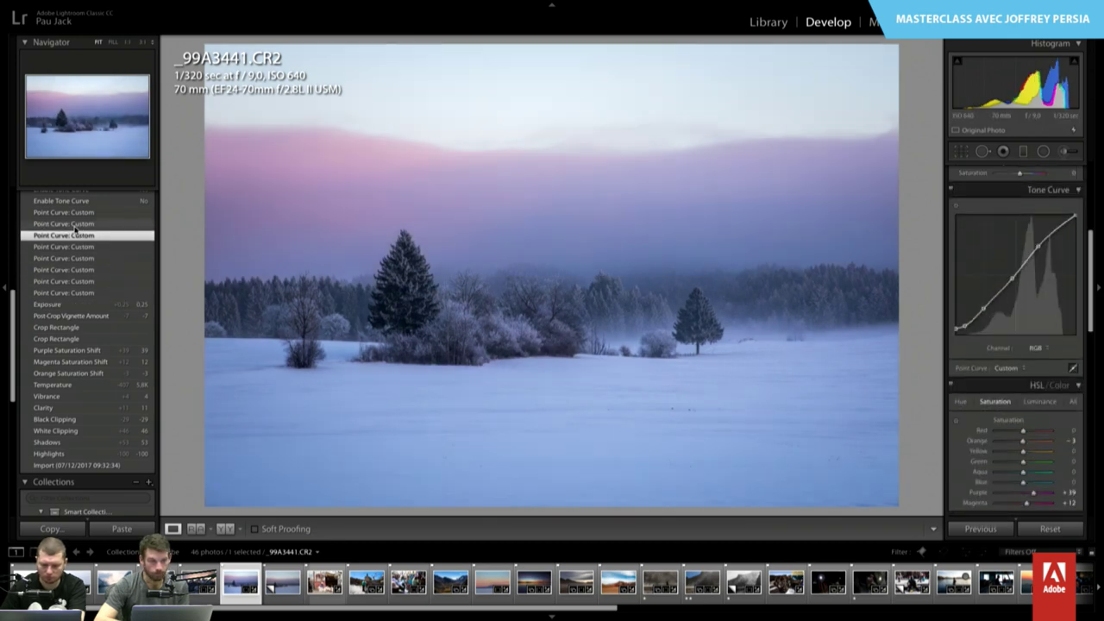
pyautogui.click(74, 225)
# - Flip between the first Point Curve and tone curve off/on history states to compare them
pyautogui.scroll(3, 74, 259)
pyautogui.click(73, 283)
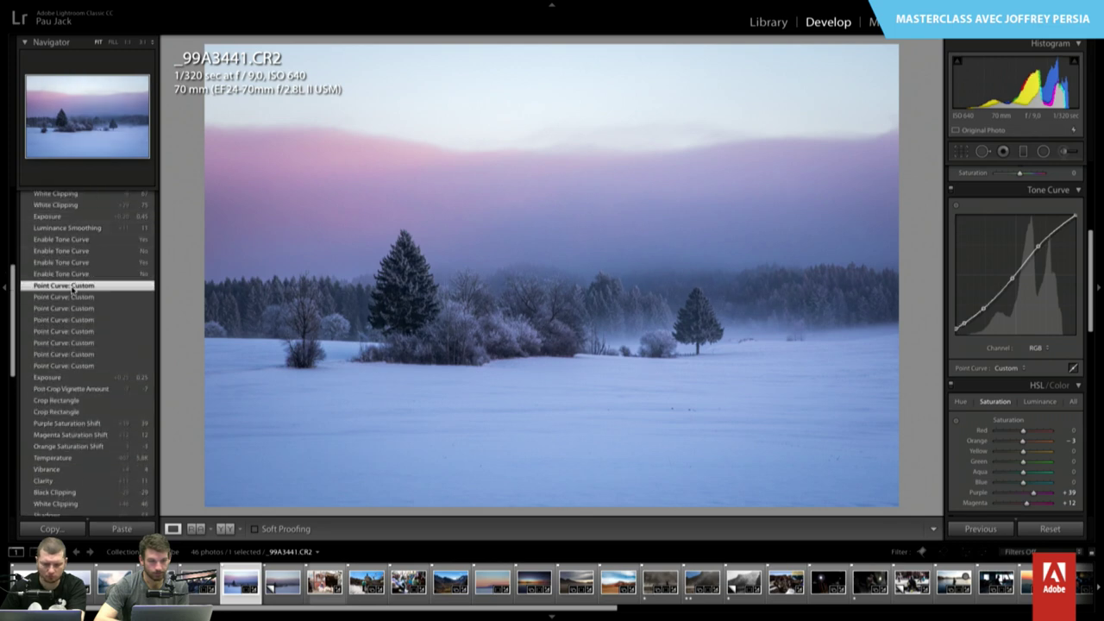
pyautogui.click(72, 274)
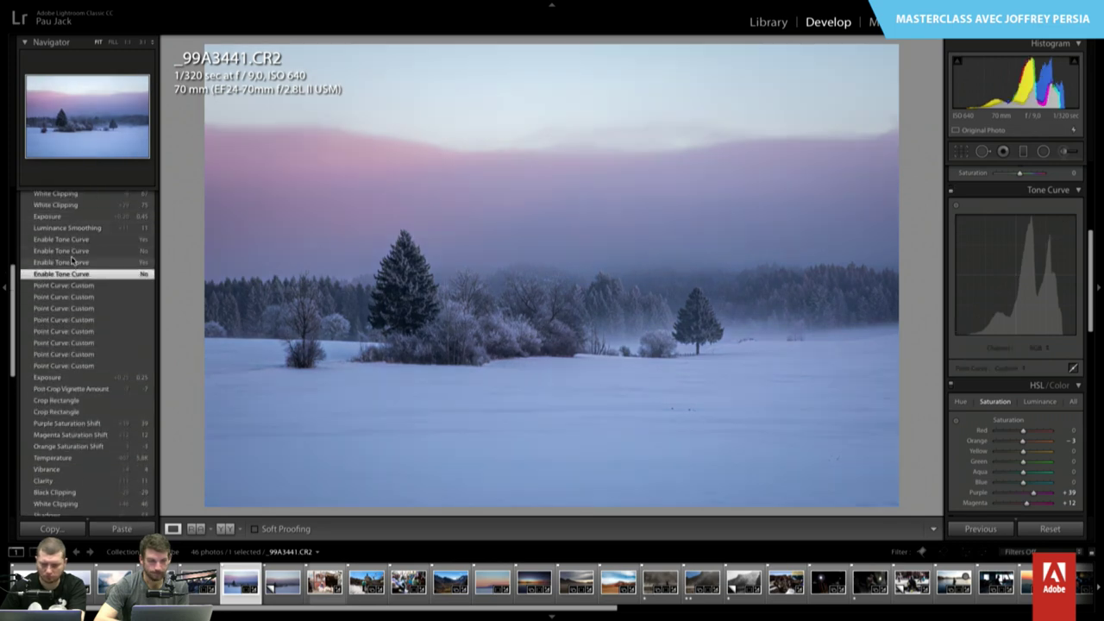
pyautogui.click(72, 262)
pyautogui.click(72, 251)
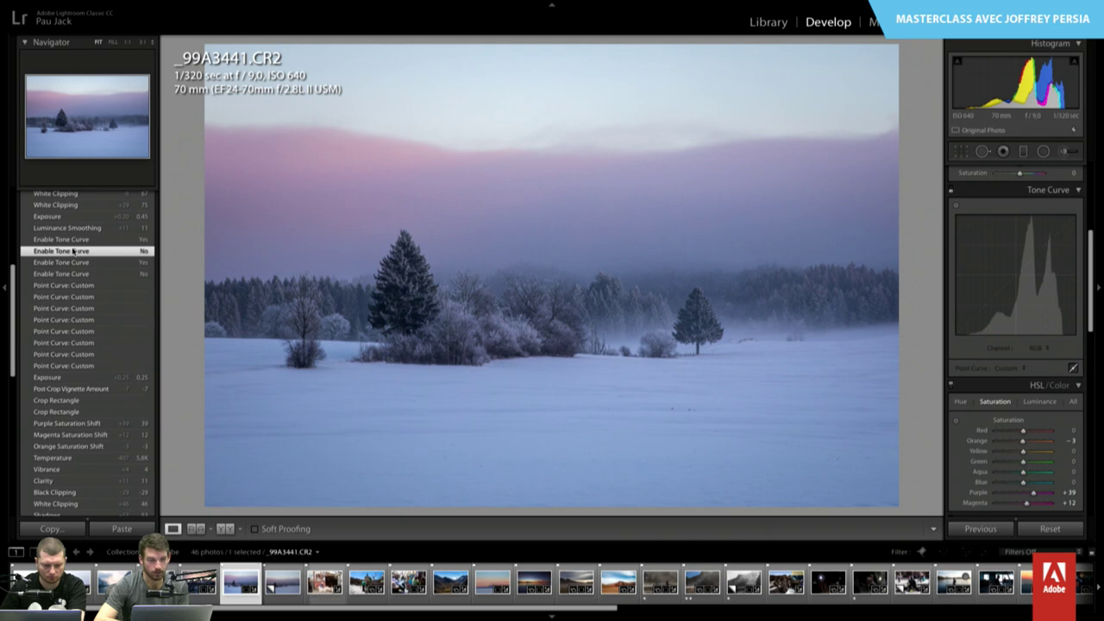
pyautogui.click(72, 239)
pyautogui.scroll(2, 73, 243)
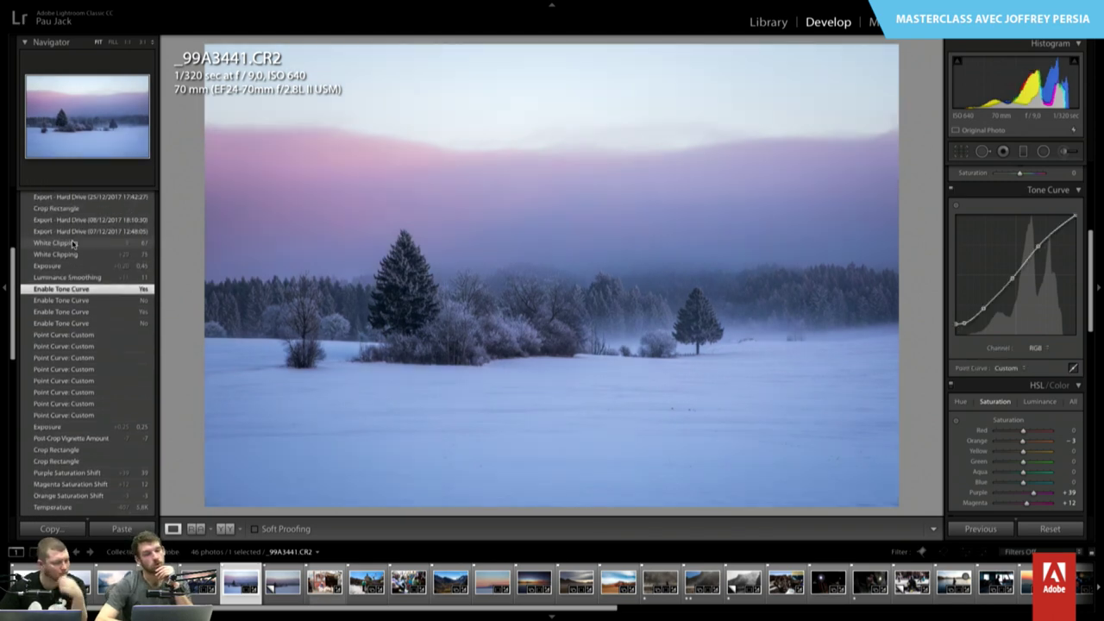
pyautogui.scroll(-1, 73, 243)
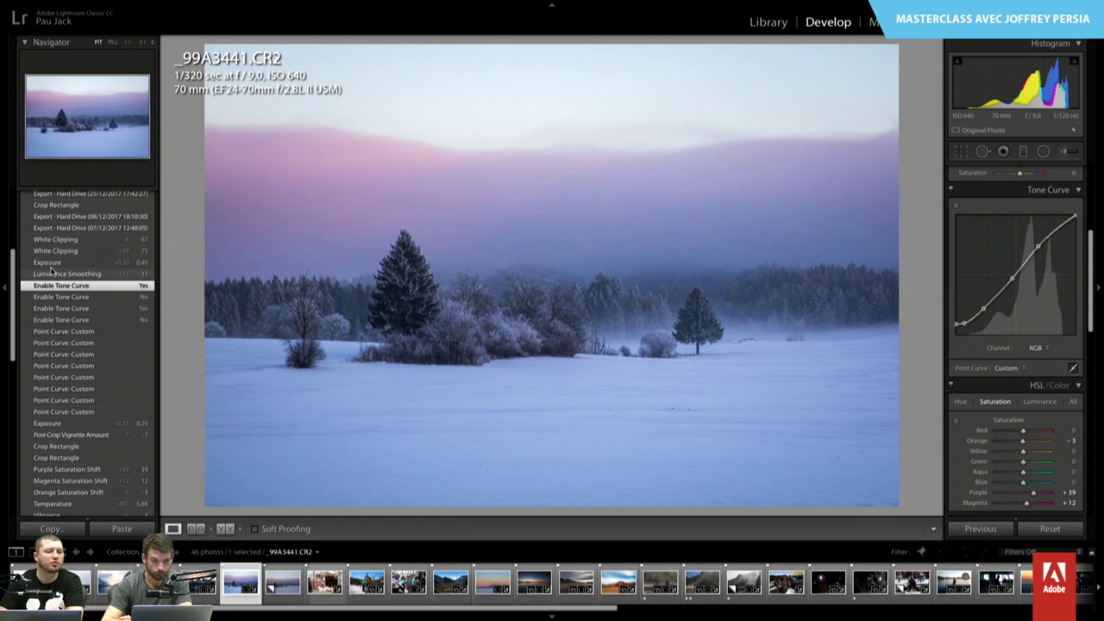
# - Step to Luminance Smoothing, White Clipping and the 07/12/2017 export, then the 09/01/2018 export state
pyautogui.click(51, 273)
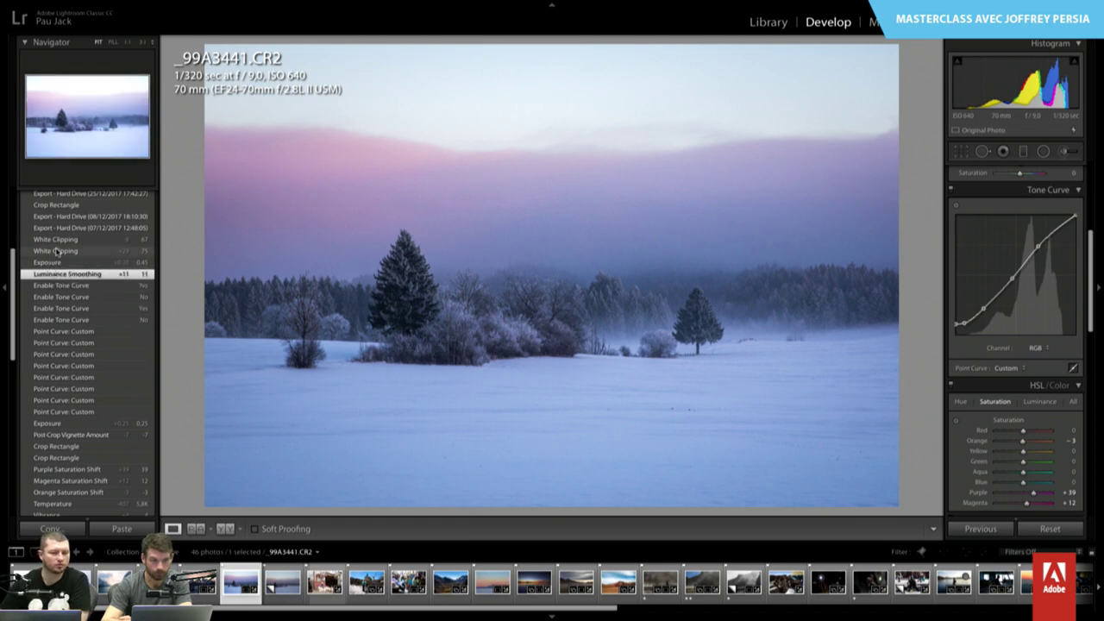
pyautogui.click(53, 250)
pyautogui.scroll(3, 54, 250)
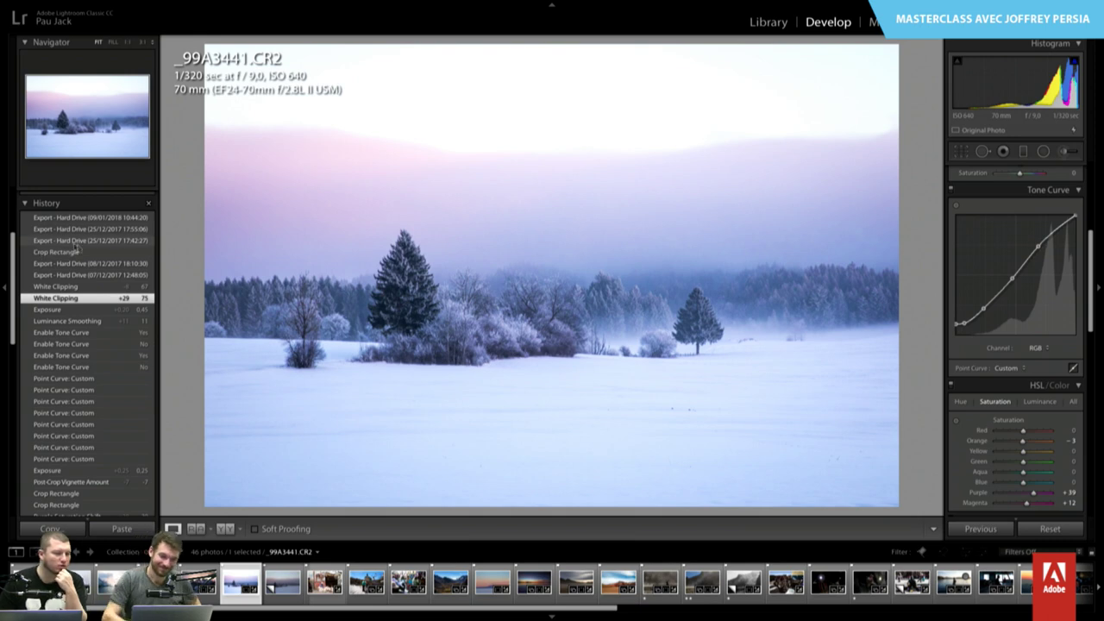
pyautogui.click(100, 277)
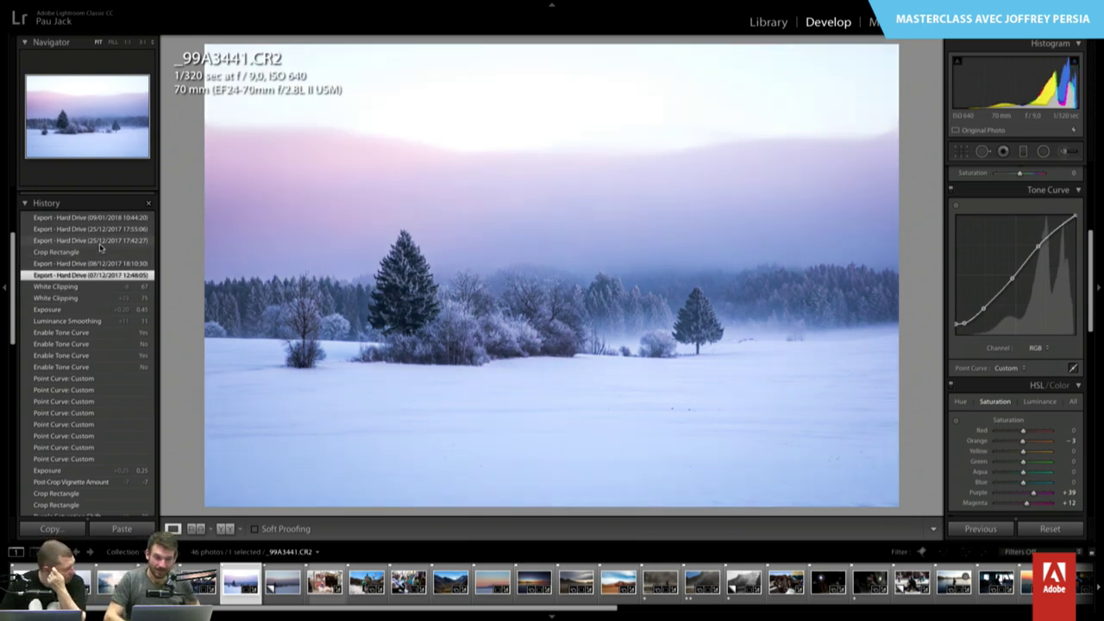
pyautogui.scroll(5, 94, 307)
pyautogui.click(88, 346)
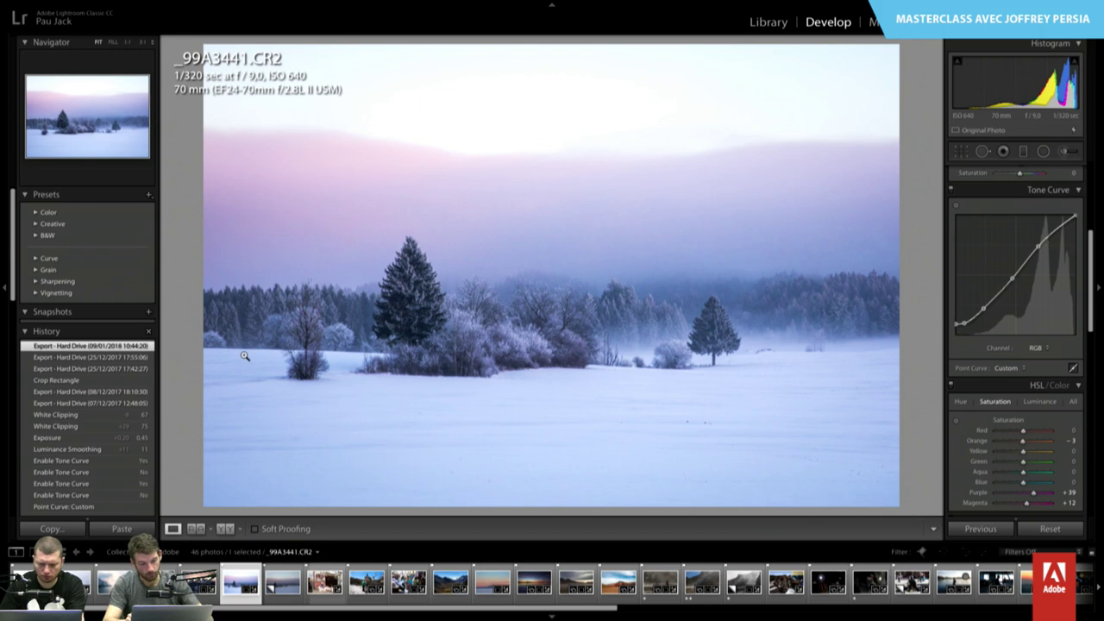
pyautogui.hotkey('ctrl', 'shift', 'c')
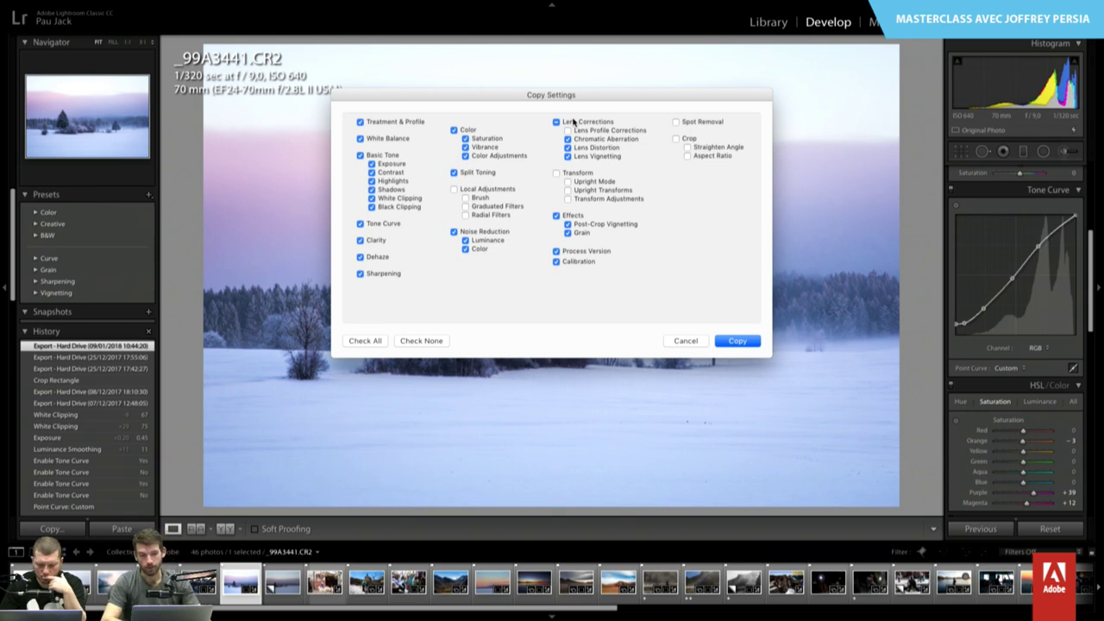
pyautogui.press('Return')
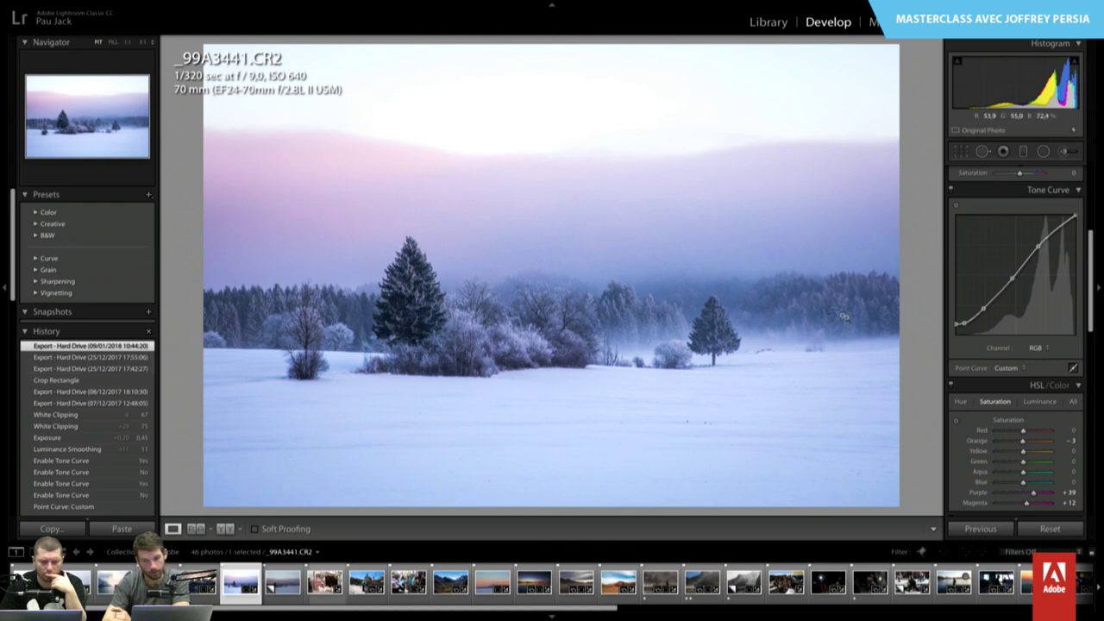
pyautogui.scroll(2, 1023, 282)
pyautogui.scroll(3, 1023, 282)
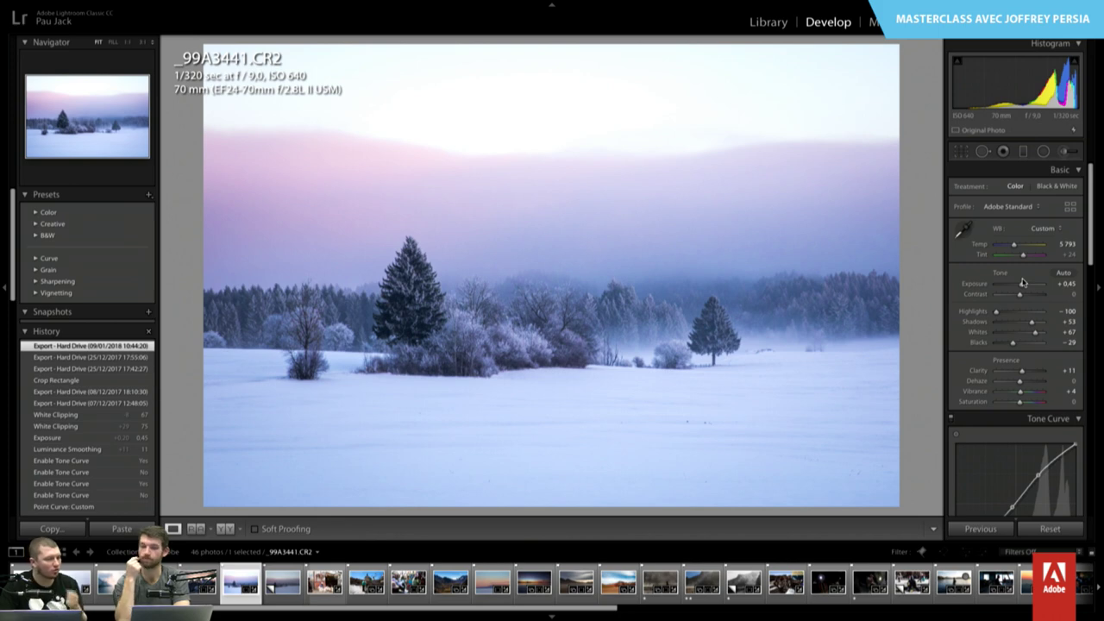
# - Scroll the Develop panel before switching to the stew photo APC_2432.dng in the Library
pyautogui.scroll(-3, 1022, 282)
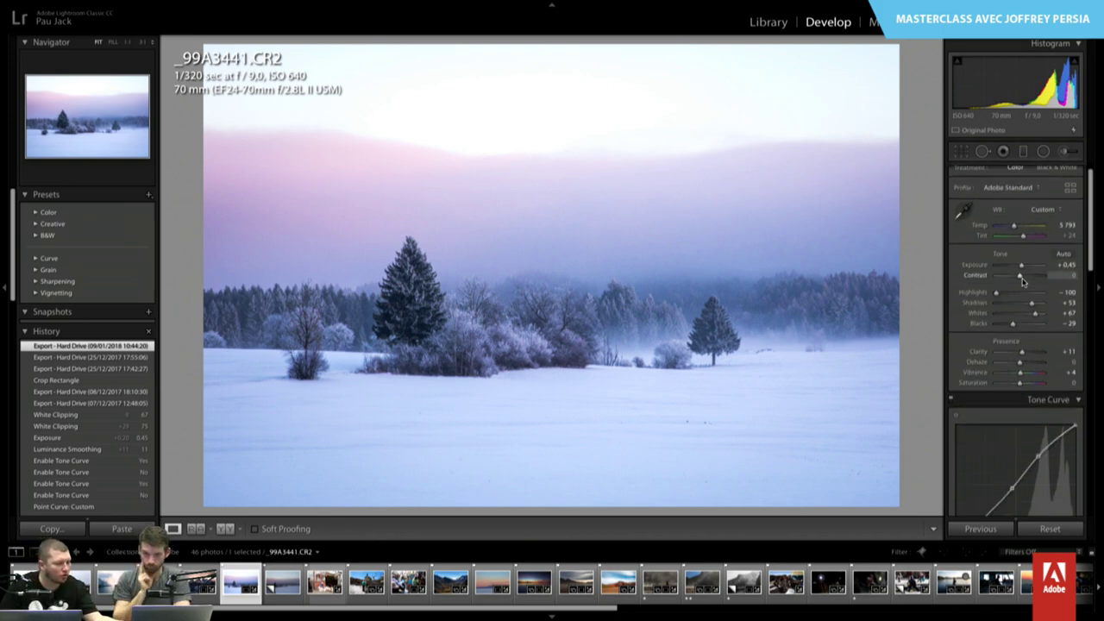
pyautogui.scroll(3, 1035, 225)
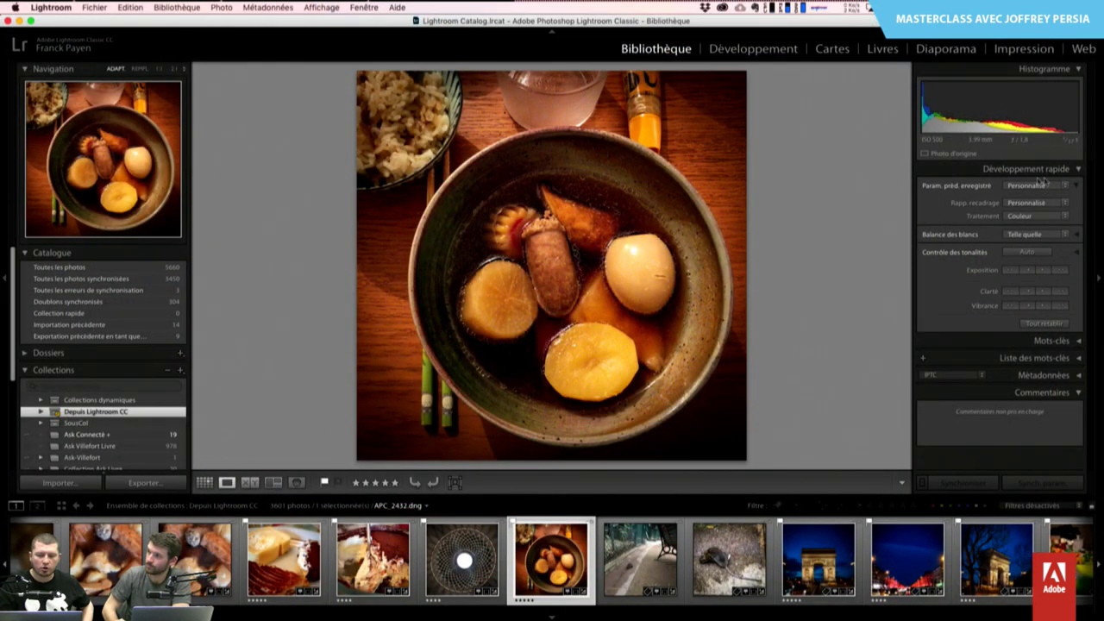
# - Load APC_2432.dng into Développement and scroll up to Réglages de base
pyautogui.click(759, 48)
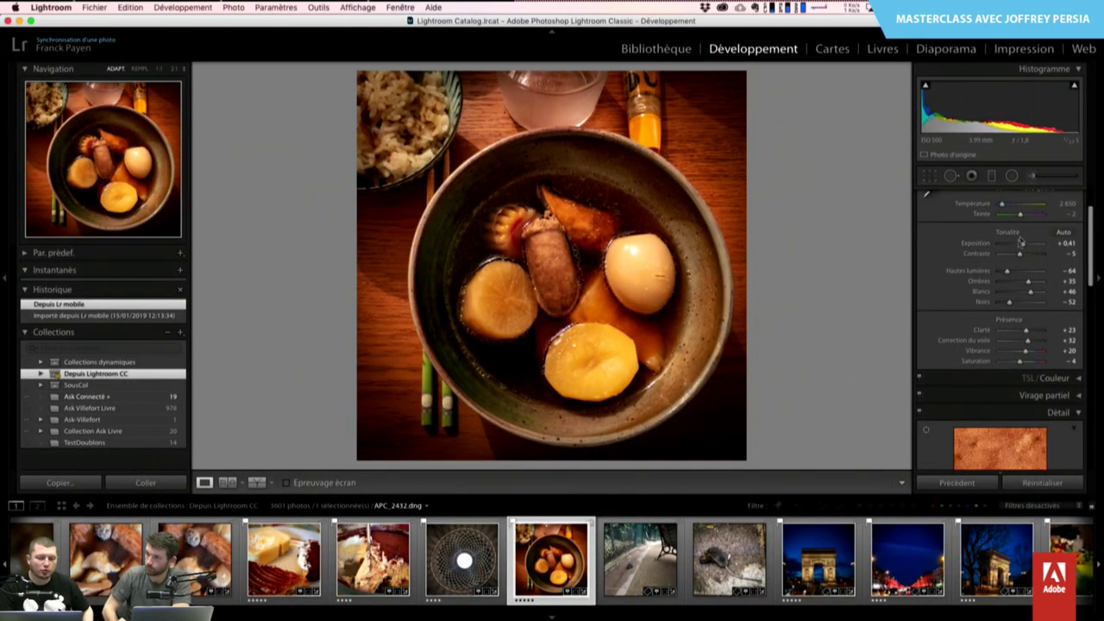
pyautogui.scroll(3, 1017, 250)
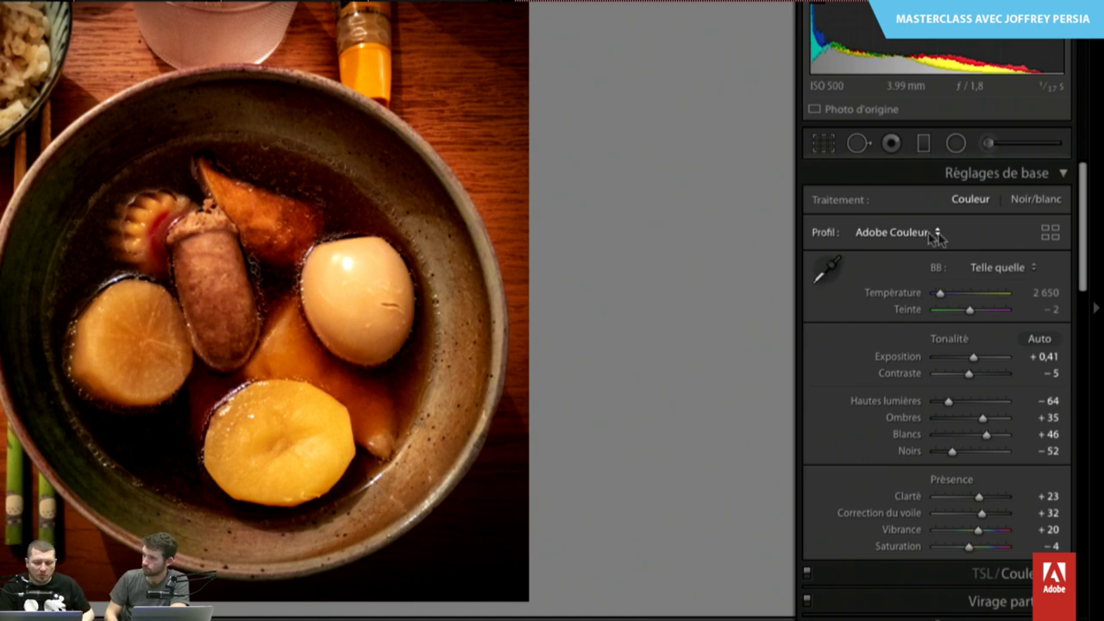
# - Try Adobe Eclatant and Adobe Paysage, then apply Adobe Portrait to the stew photo
pyautogui.click(925, 232)
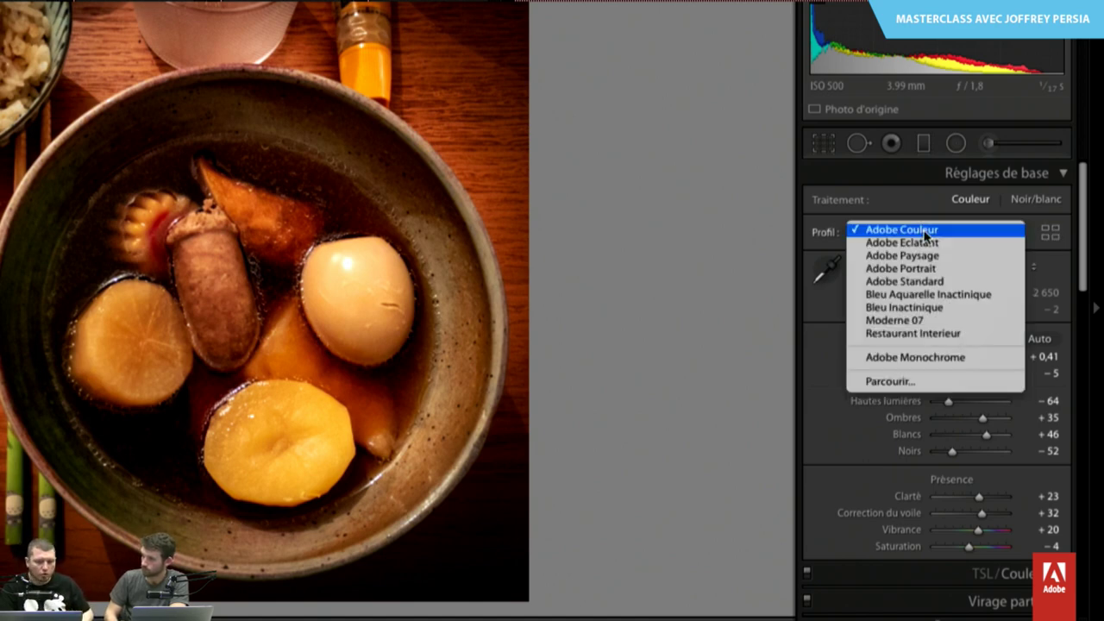
pyautogui.click(923, 245)
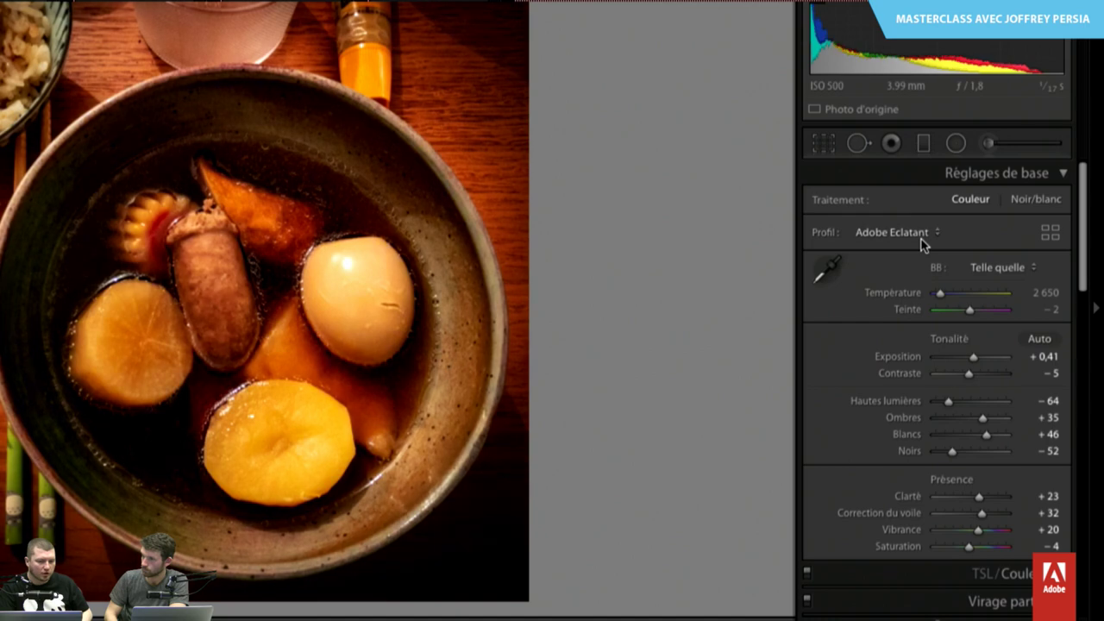
pyautogui.click(918, 232)
pyautogui.click(907, 242)
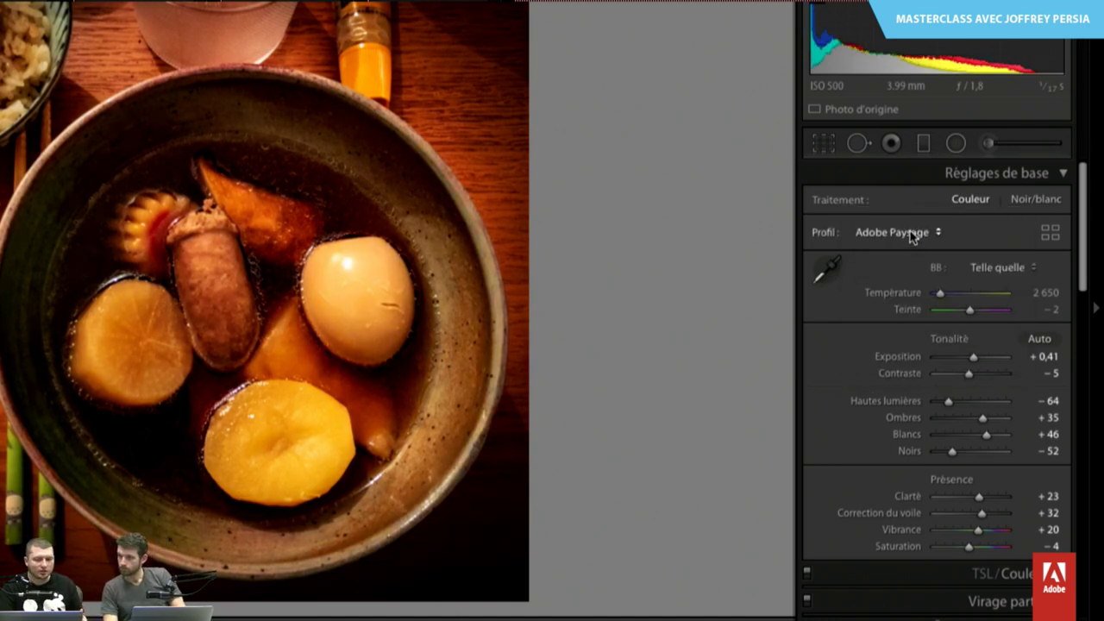
pyautogui.click(912, 235)
pyautogui.click(911, 243)
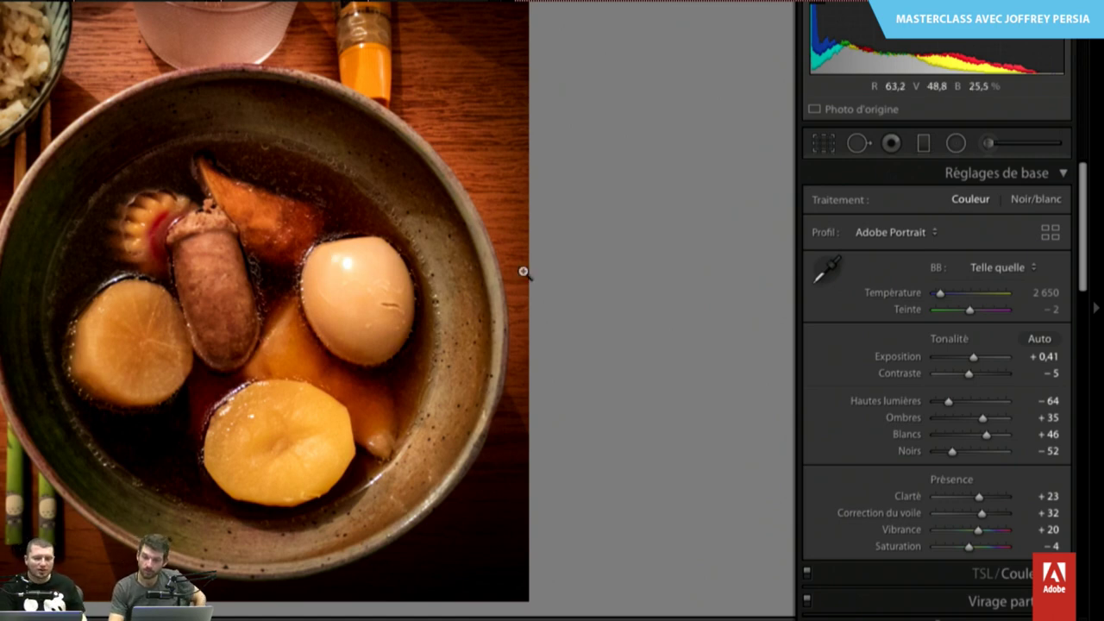
# - Keep Adobe Portrait applied and bring up the full profile browser
pyautogui.click(894, 232)
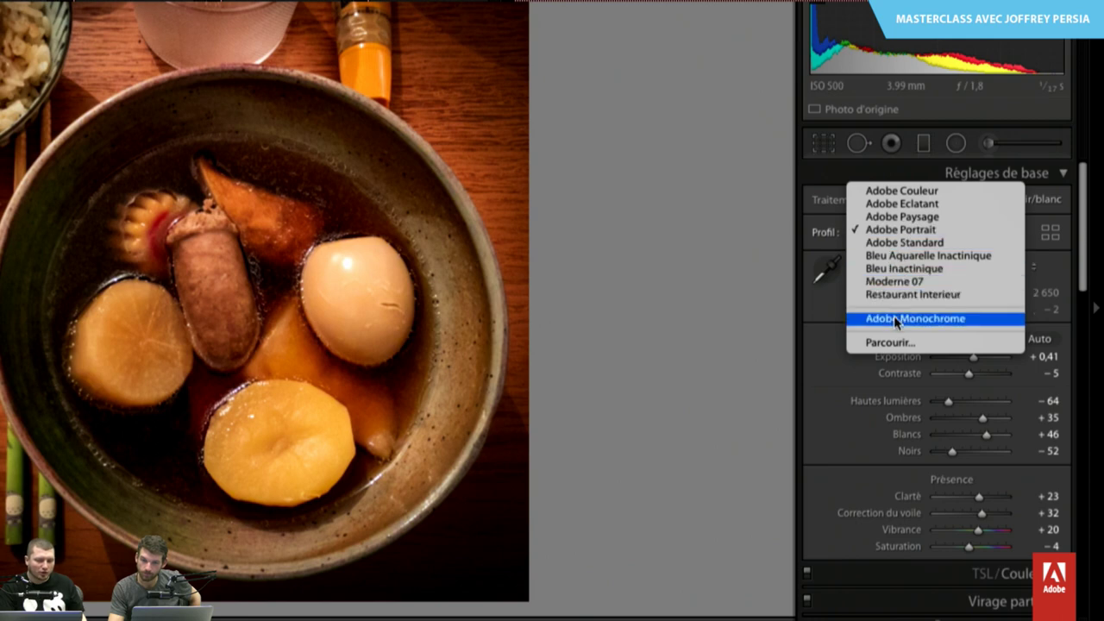
pyautogui.click(1068, 233)
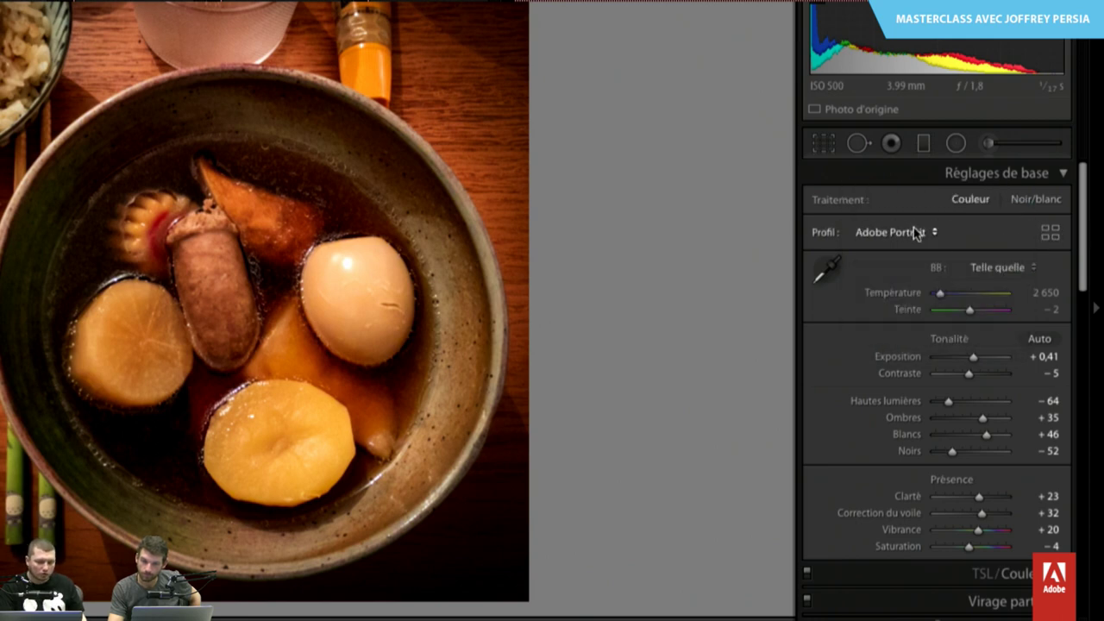
pyautogui.click(916, 231)
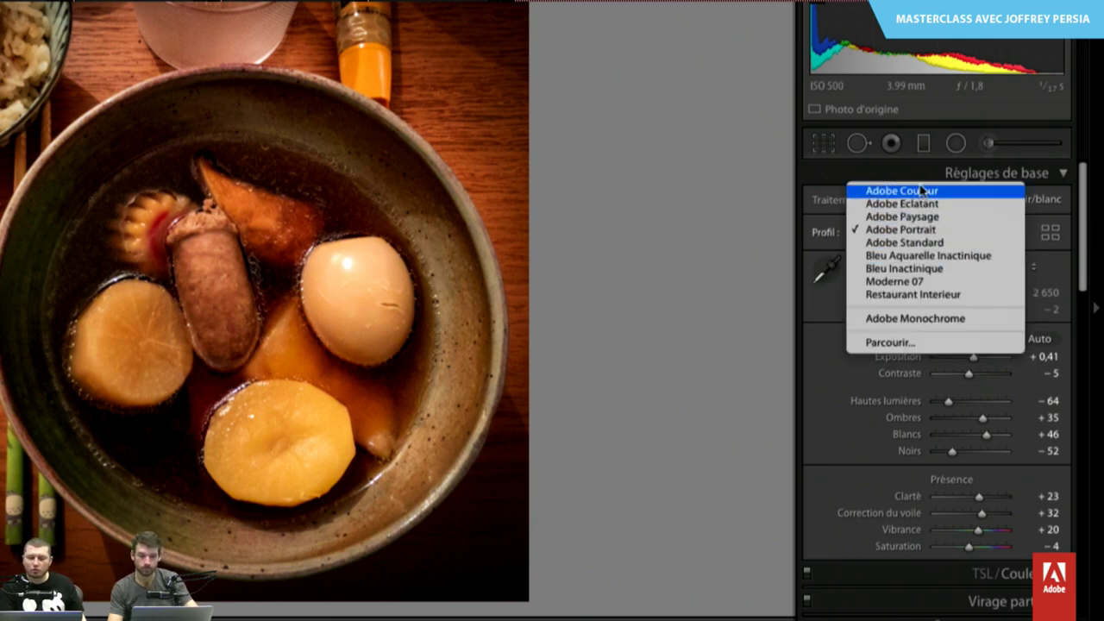
pyautogui.click(1050, 233)
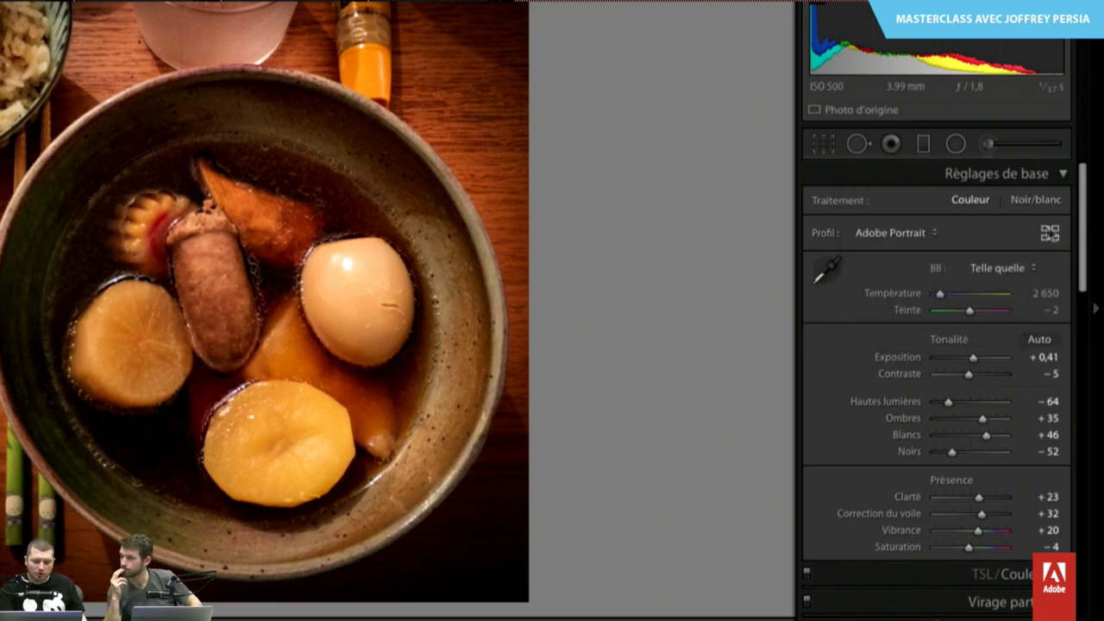
pyautogui.click(1049, 233)
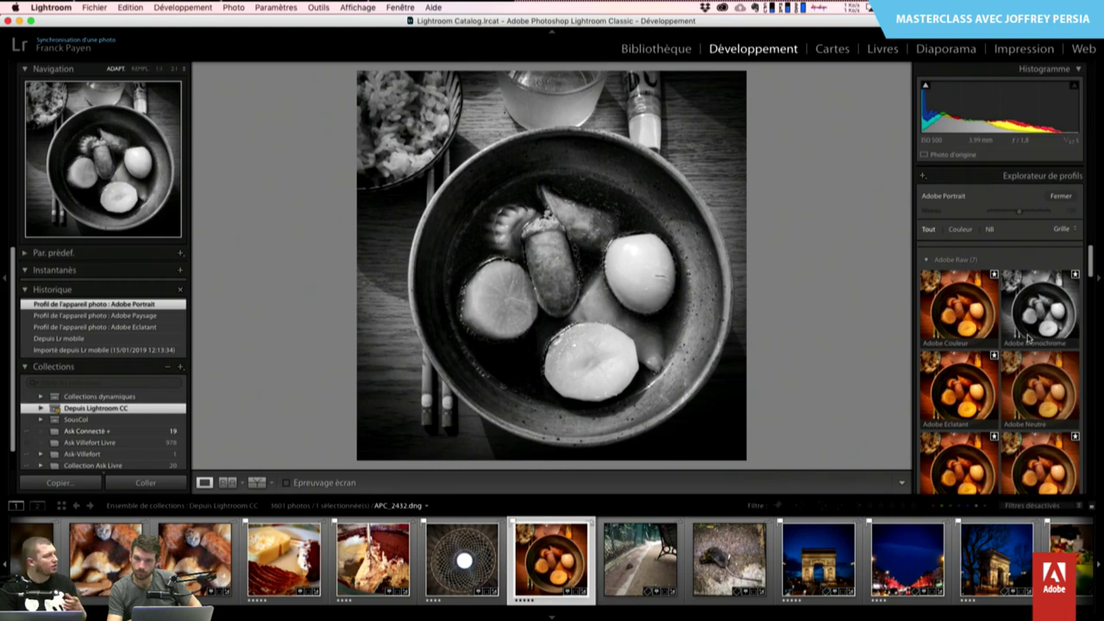
# - Scroll to the Artistique profiles; try Artistique 01 and 02, then apply Artistique 03
pyautogui.scroll(-3, 1029, 338)
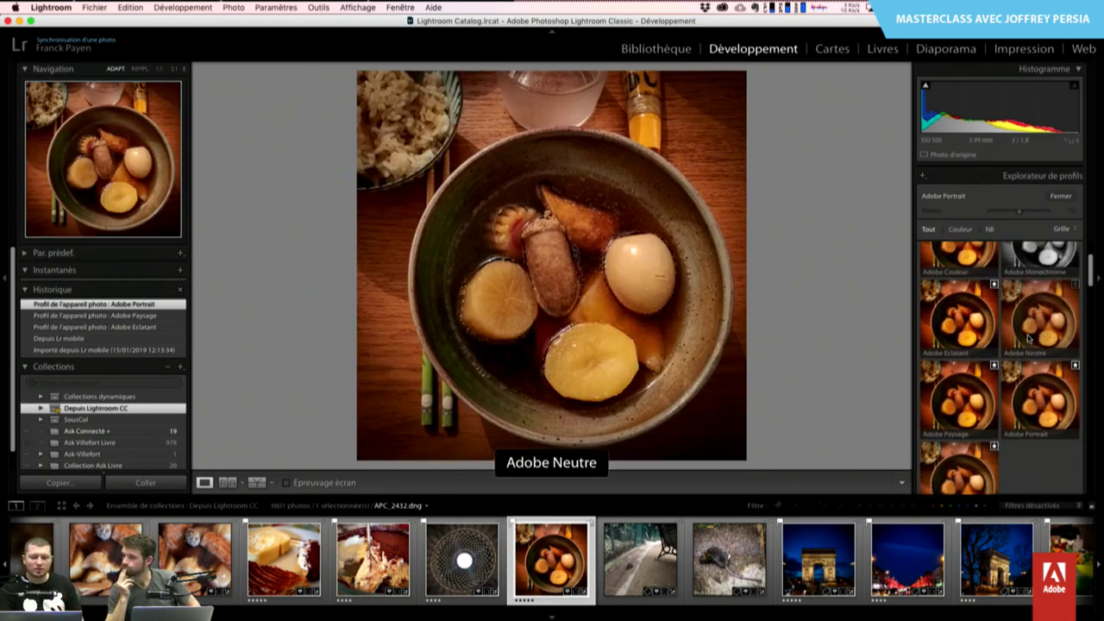
pyautogui.scroll(-2, 1026, 338)
pyautogui.scroll(-2, 1027, 337)
pyautogui.scroll(-3, 1027, 337)
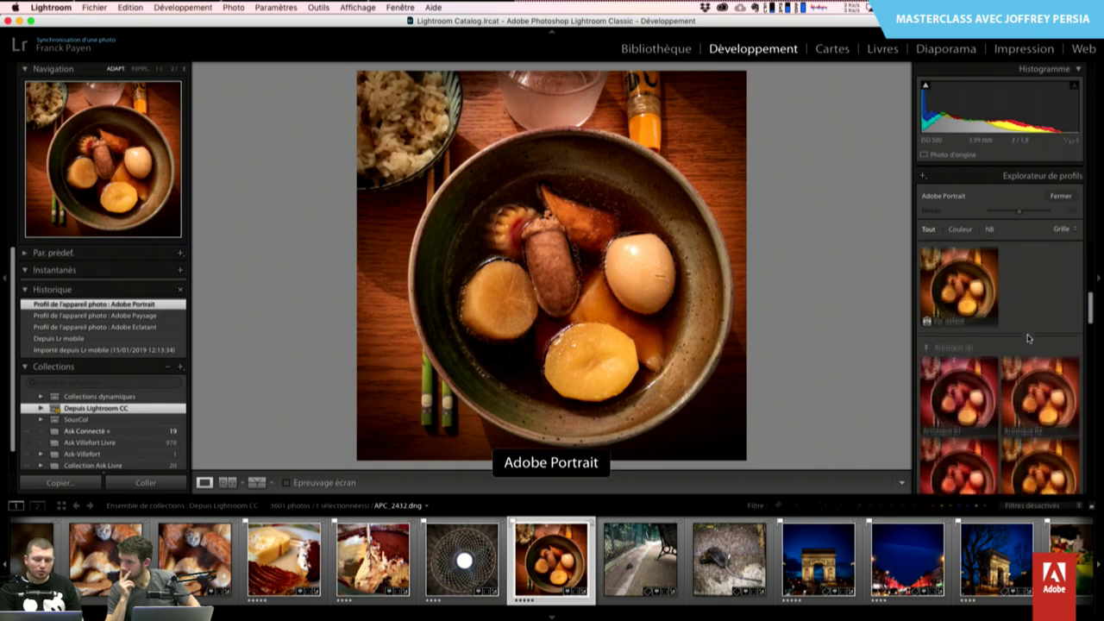
pyautogui.scroll(-2, 1021, 319)
pyautogui.click(966, 371)
pyautogui.click(1032, 374)
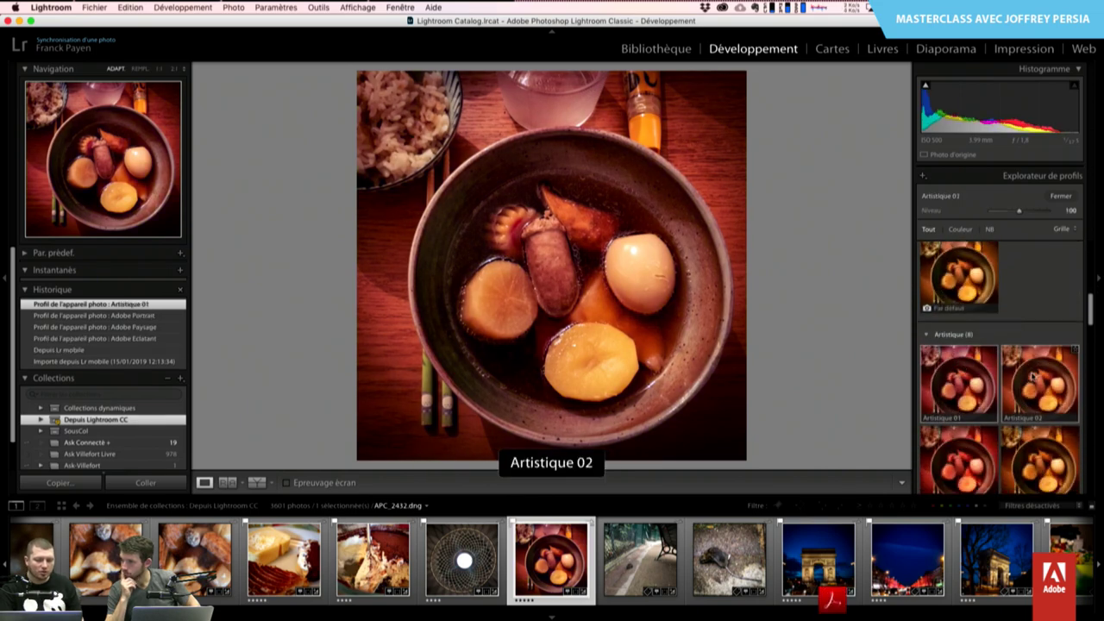
pyautogui.click(952, 453)
# - Scroll through the remaining profiles and close the profile browser
pyautogui.scroll(-3, 950, 453)
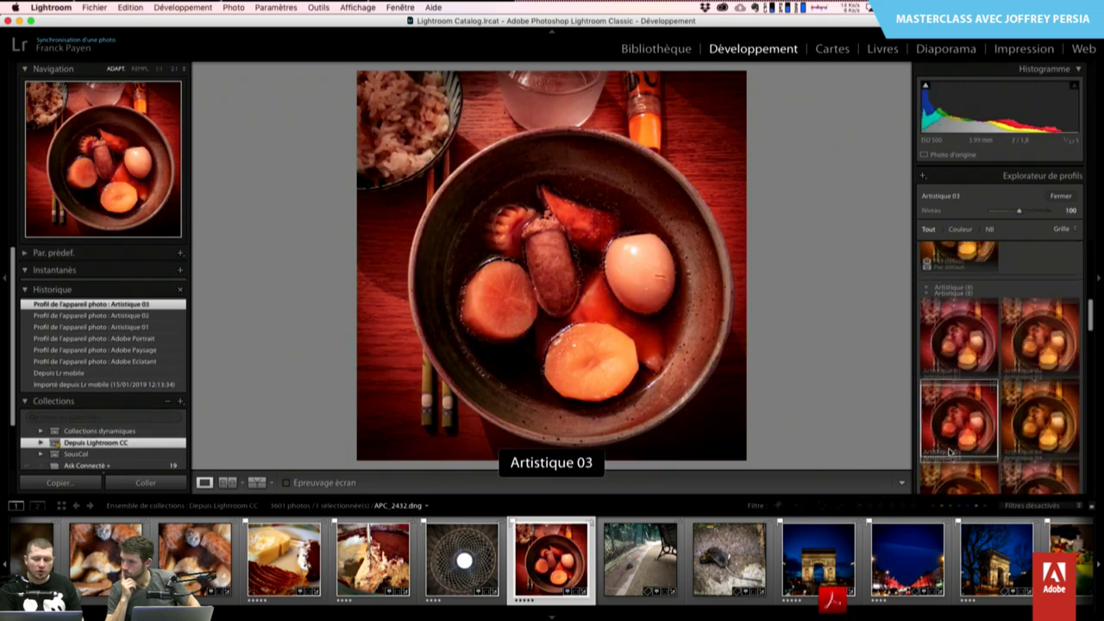
pyautogui.scroll(-5, 953, 440)
pyautogui.scroll(-2, 954, 440)
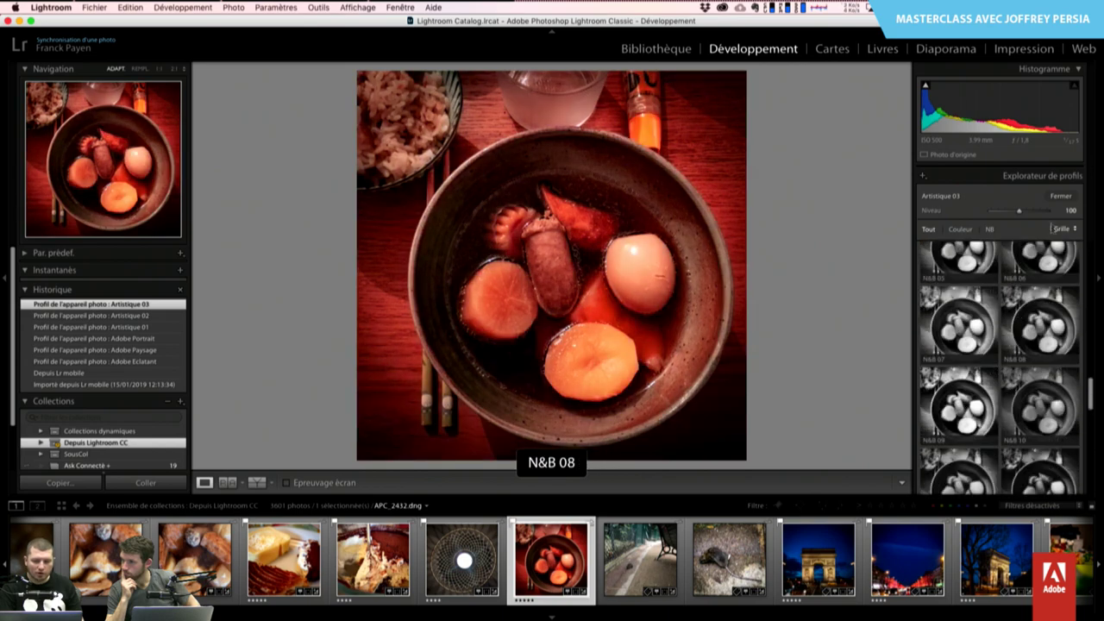
pyautogui.click(1060, 197)
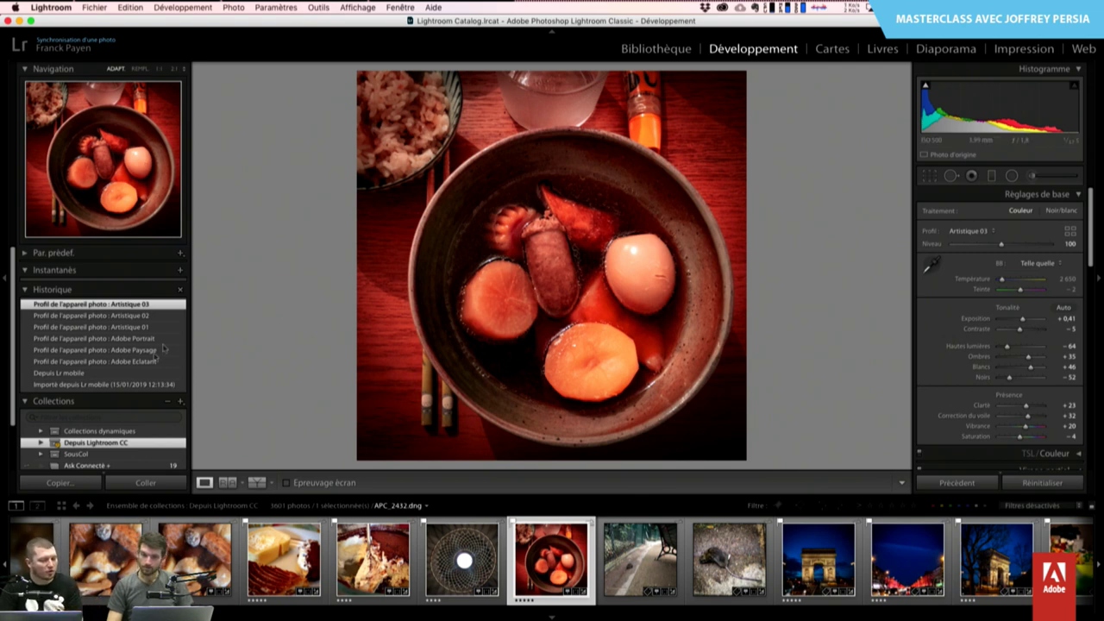
pyautogui.moveTo(58, 372)
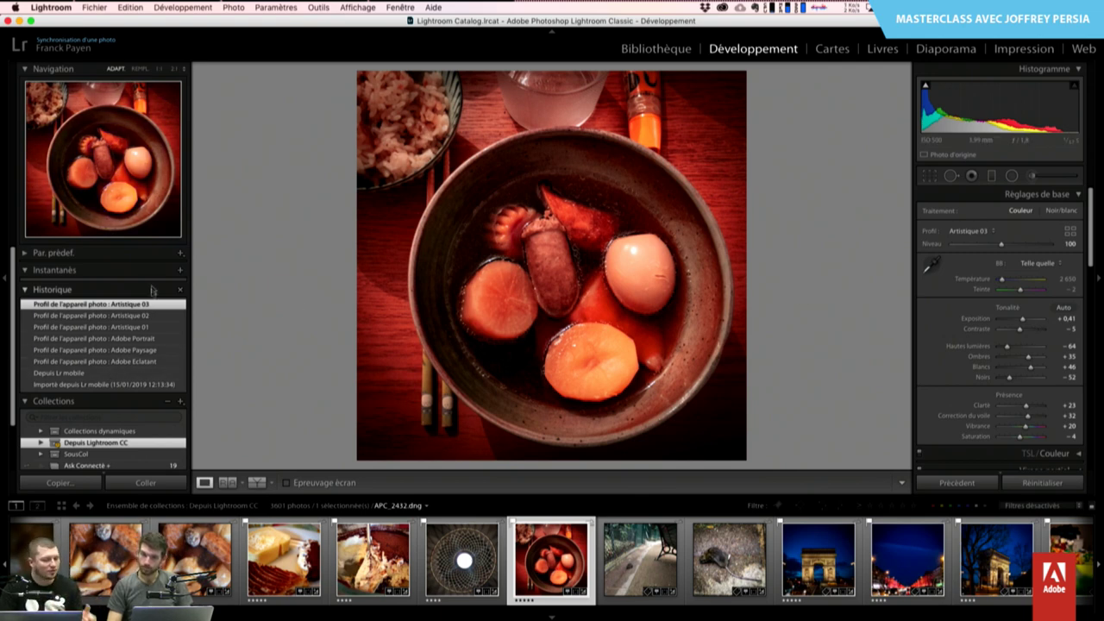
# - Revert the stew photo to Depuis Lr mobile and try the Couleur 'Détail et contraste élevés' preset
pyautogui.click(81, 375)
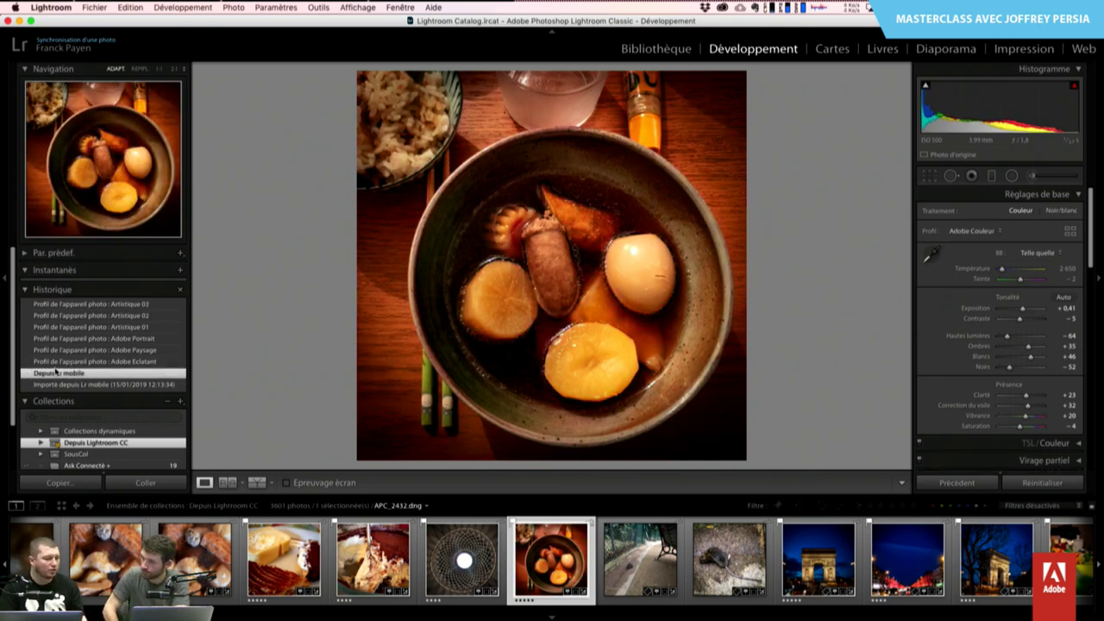
pyautogui.click(27, 254)
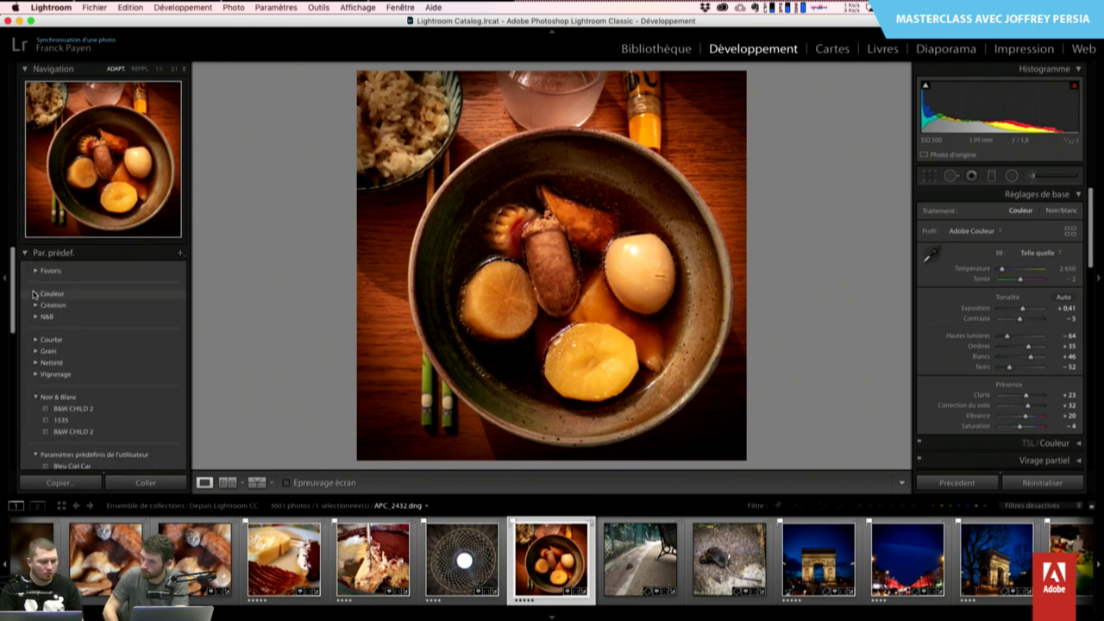
pyautogui.click(35, 294)
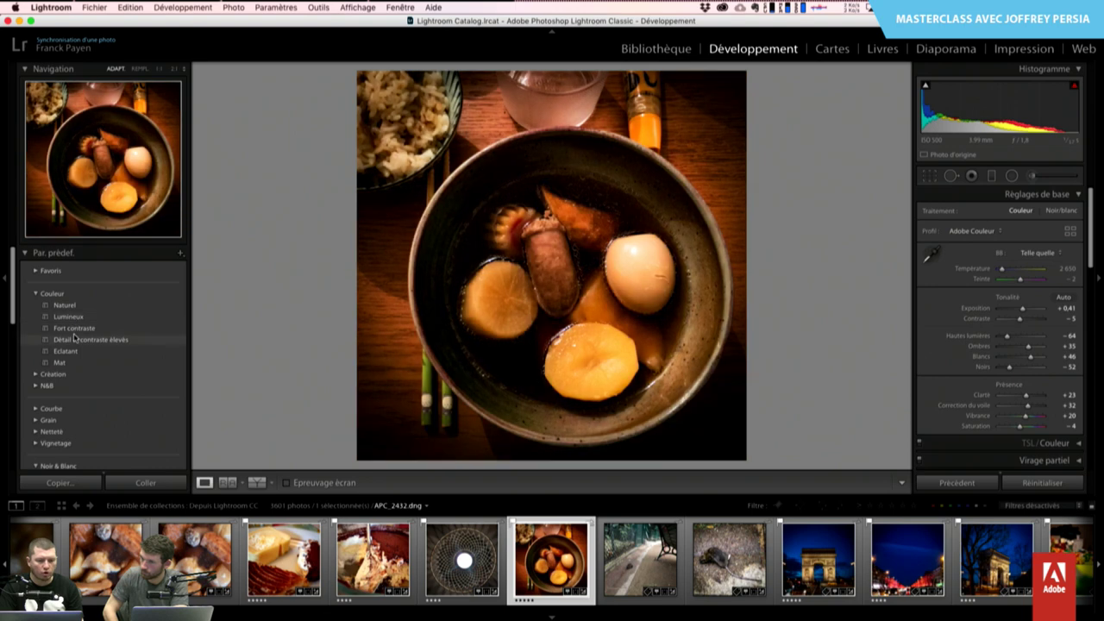
pyautogui.click(75, 339)
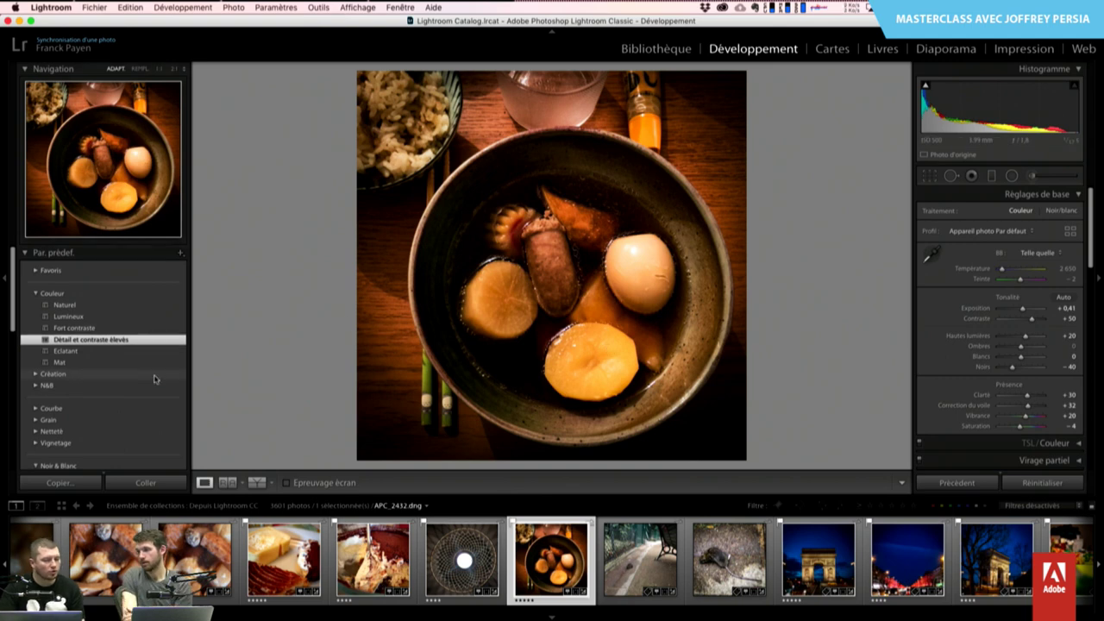
# - Return to the Depuis Lr mobile state and open the profile browser
pyautogui.scroll(-3, 155, 380)
pyautogui.scroll(-10, 60, 416)
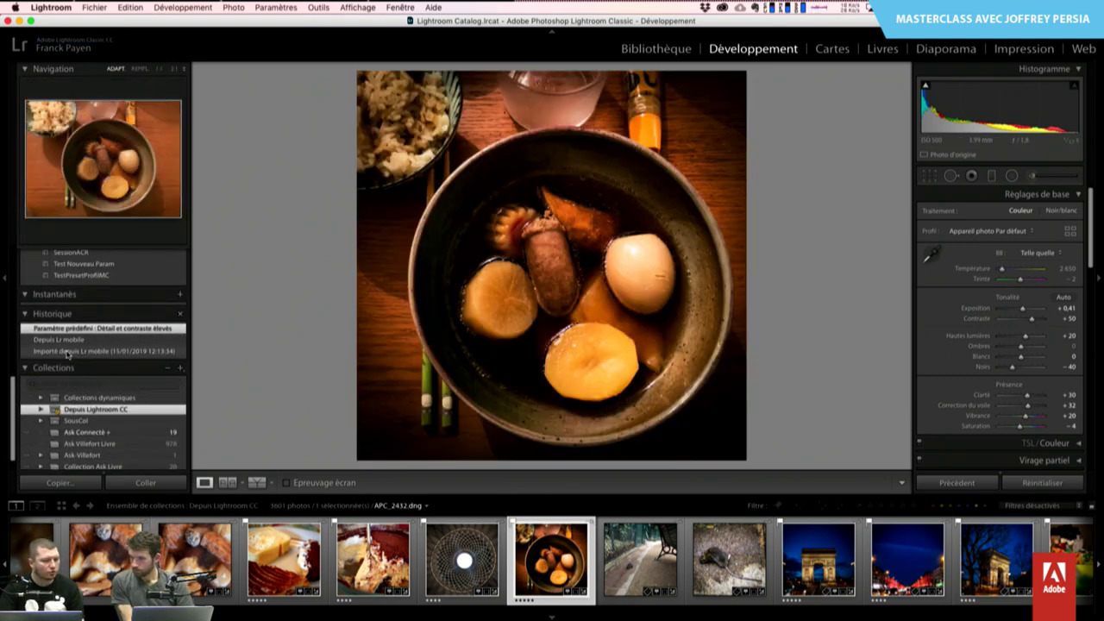
pyautogui.click(59, 339)
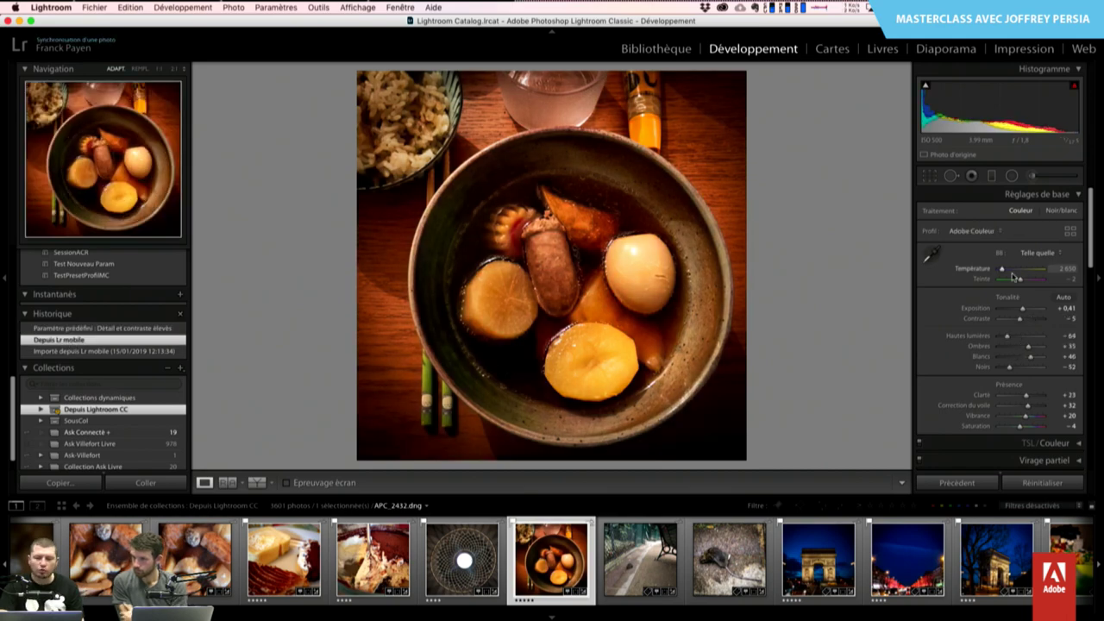
pyautogui.click(1071, 231)
pyautogui.scroll(5, 1025, 368)
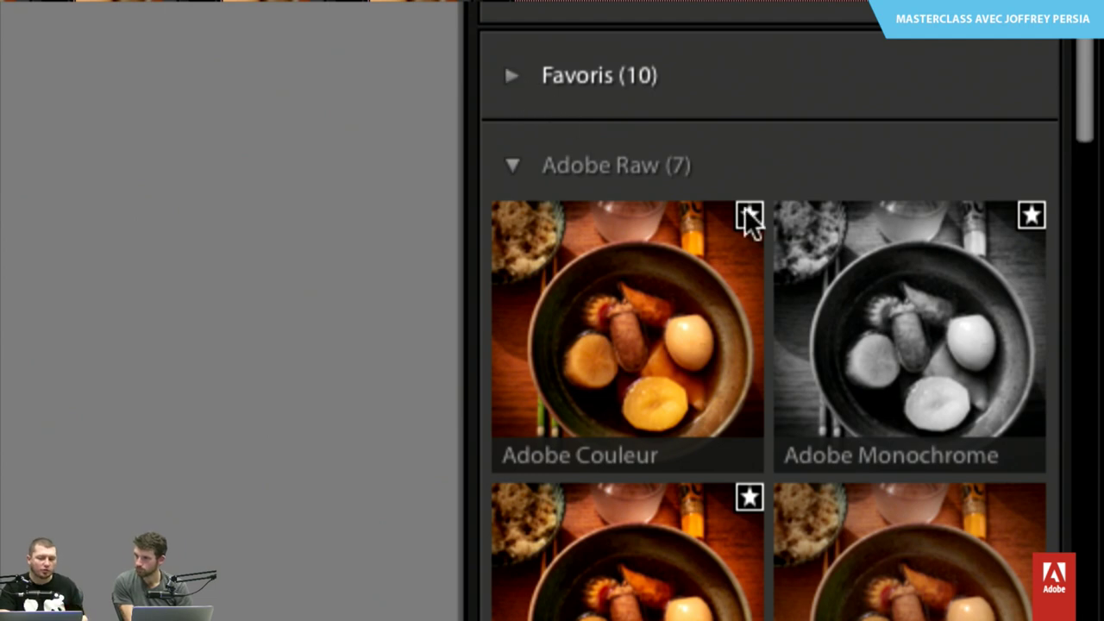
pyautogui.click(1028, 217)
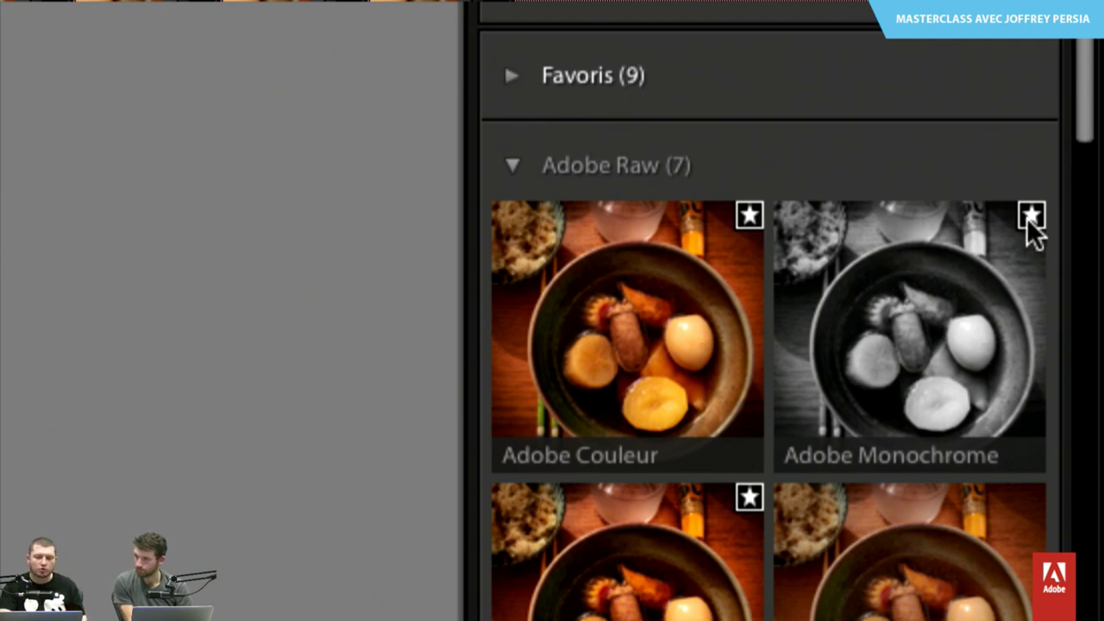
pyautogui.click(512, 76)
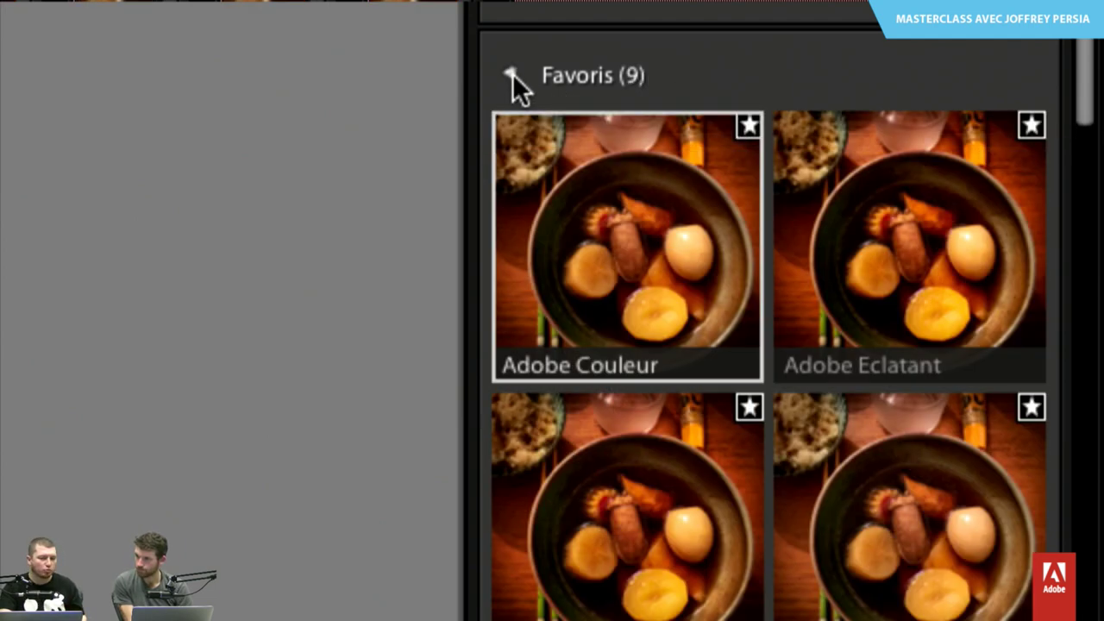
pyautogui.click(513, 76)
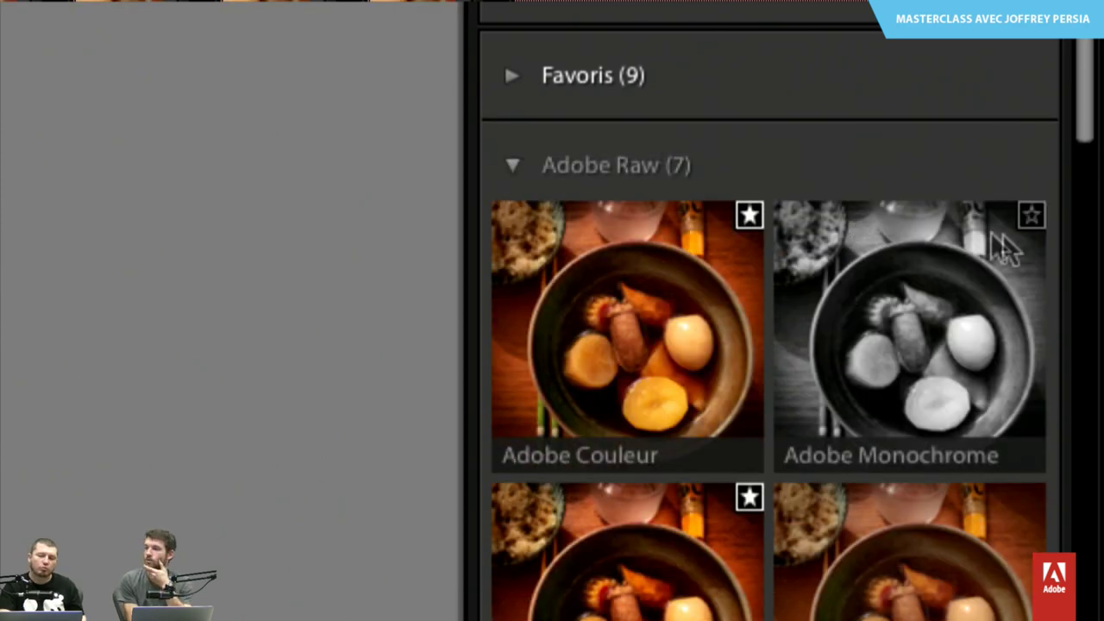
pyautogui.click(1031, 215)
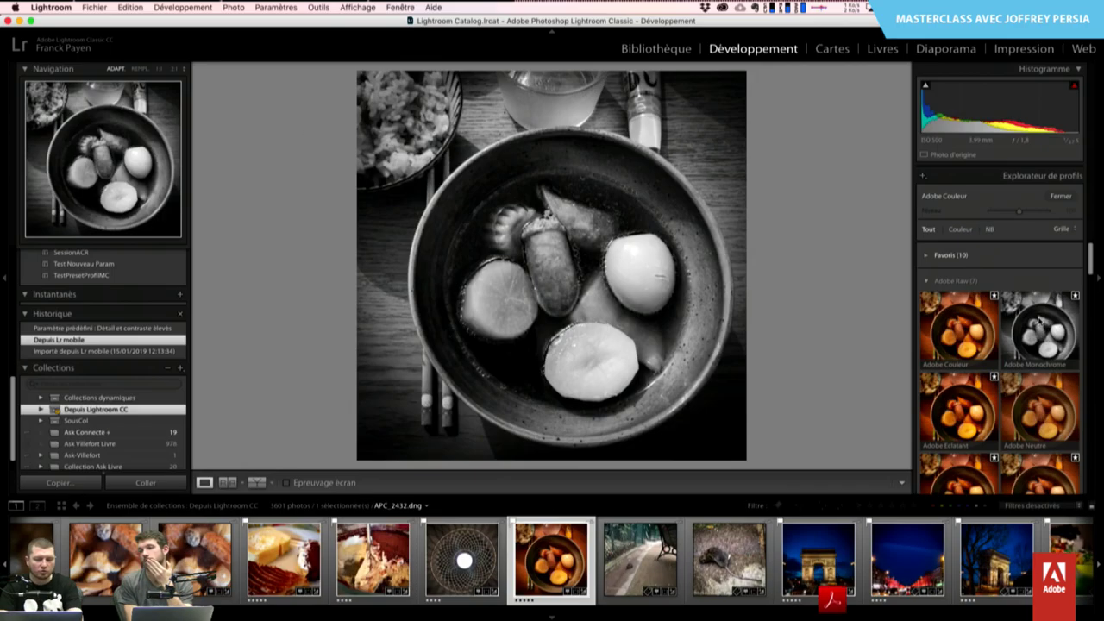
pyautogui.scroll(-2, 1038, 391)
pyautogui.scroll(-2, 1038, 391)
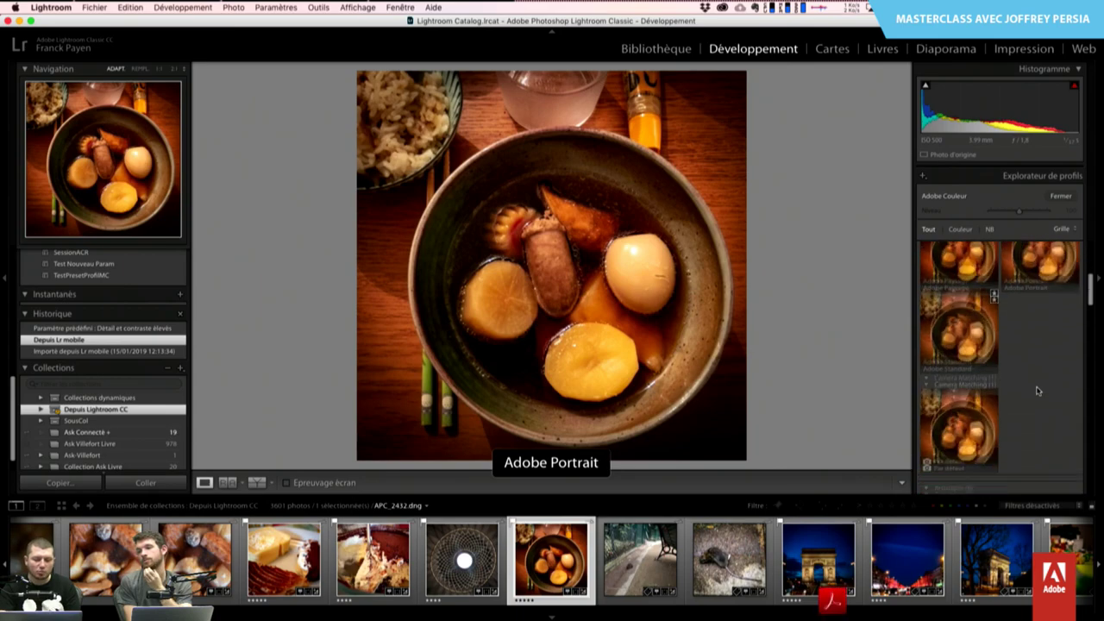
pyautogui.scroll(-3, 1038, 390)
pyautogui.scroll(-2, 1038, 391)
pyautogui.scroll(-3, 1038, 391)
pyautogui.scroll(-3, 1038, 391)
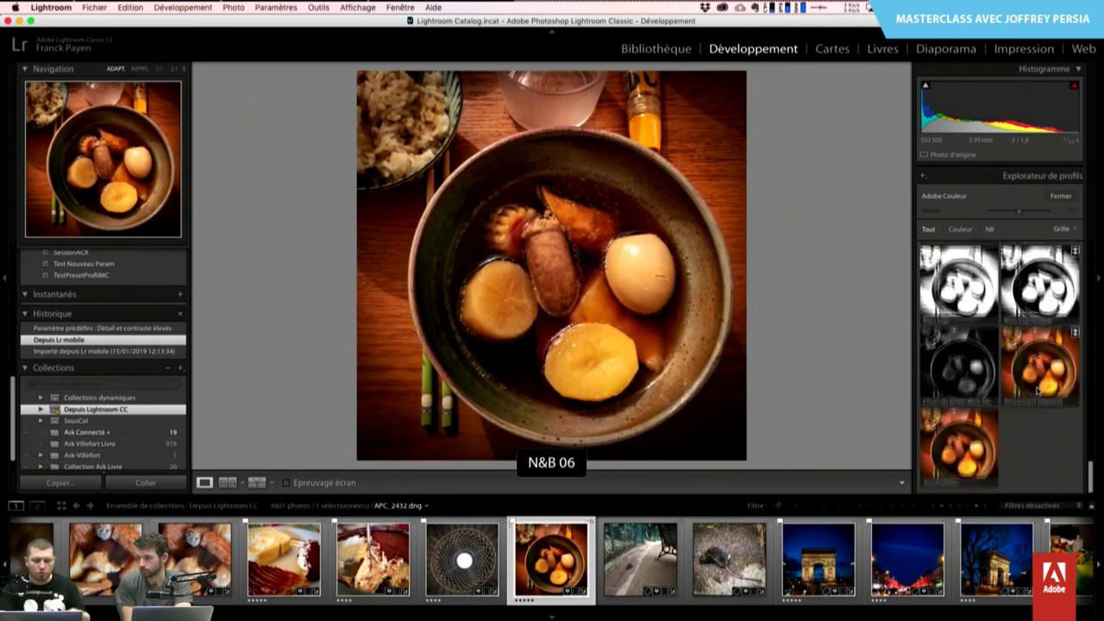
pyautogui.scroll(-2, 1038, 391)
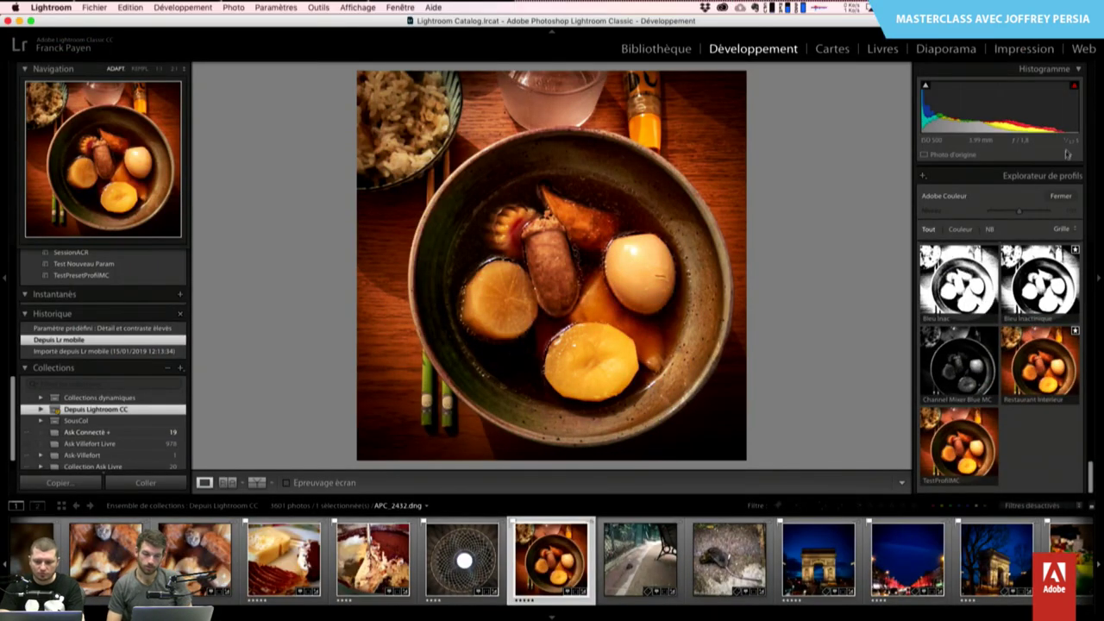
# - Close the profile browser and make a reset virtual copy of the snowy _99A3441.CR2 landscape
pyautogui.click(1063, 197)
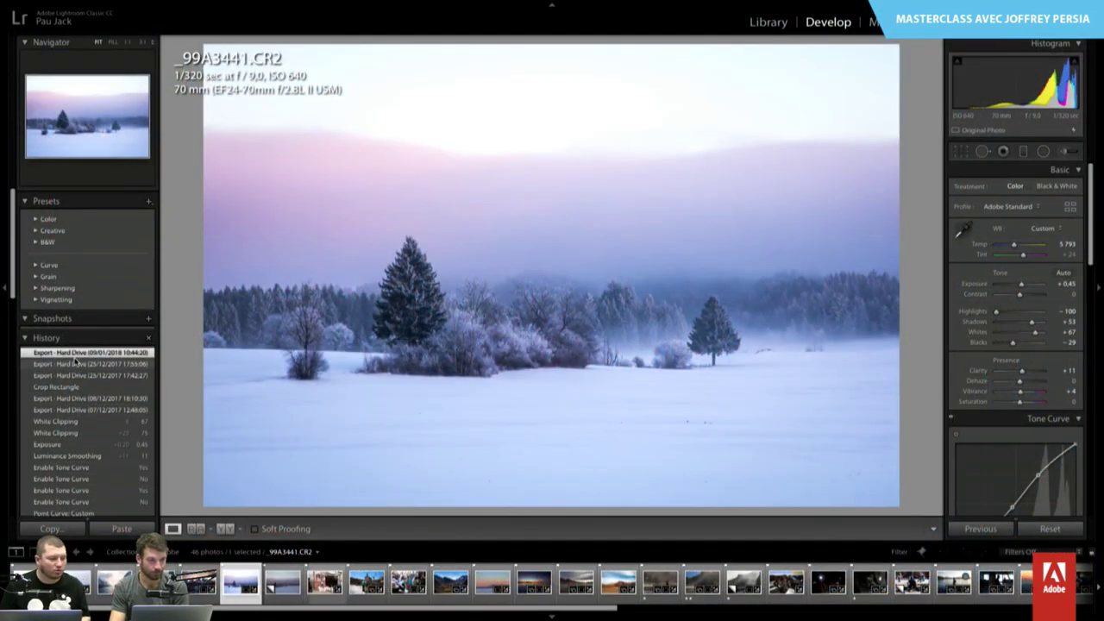
pyautogui.scroll(-1, 76, 363)
pyautogui.hotkey('ctrl', "'")
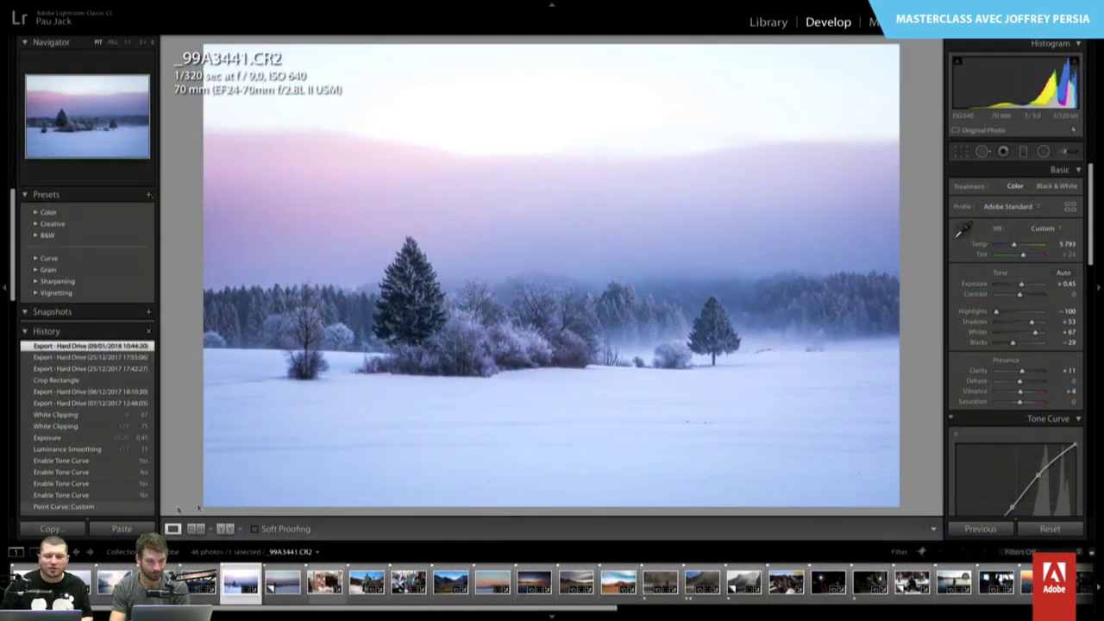
pyautogui.click(290, 594)
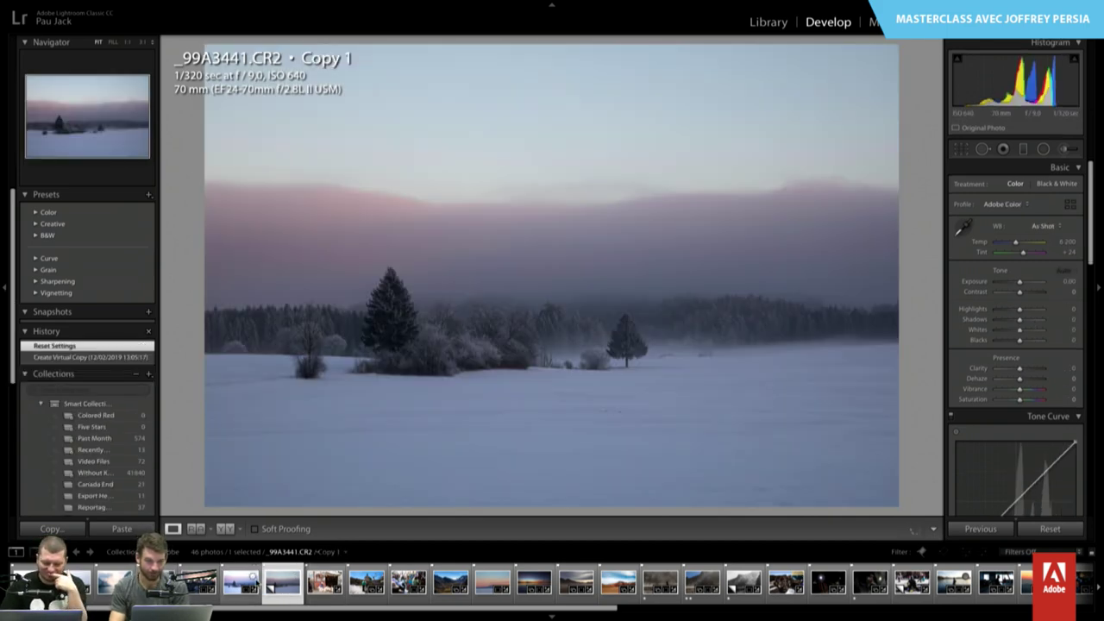
# - Compare the reset copy with the edited original, then delete the virtual copy
pyautogui.press('Left')
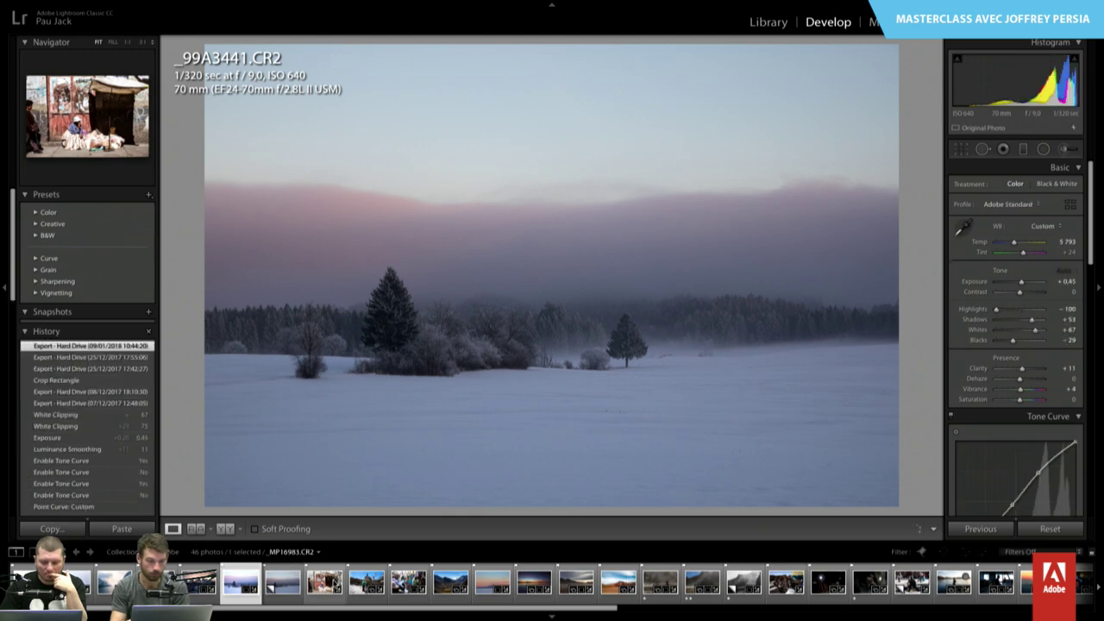
pyautogui.press('Right')
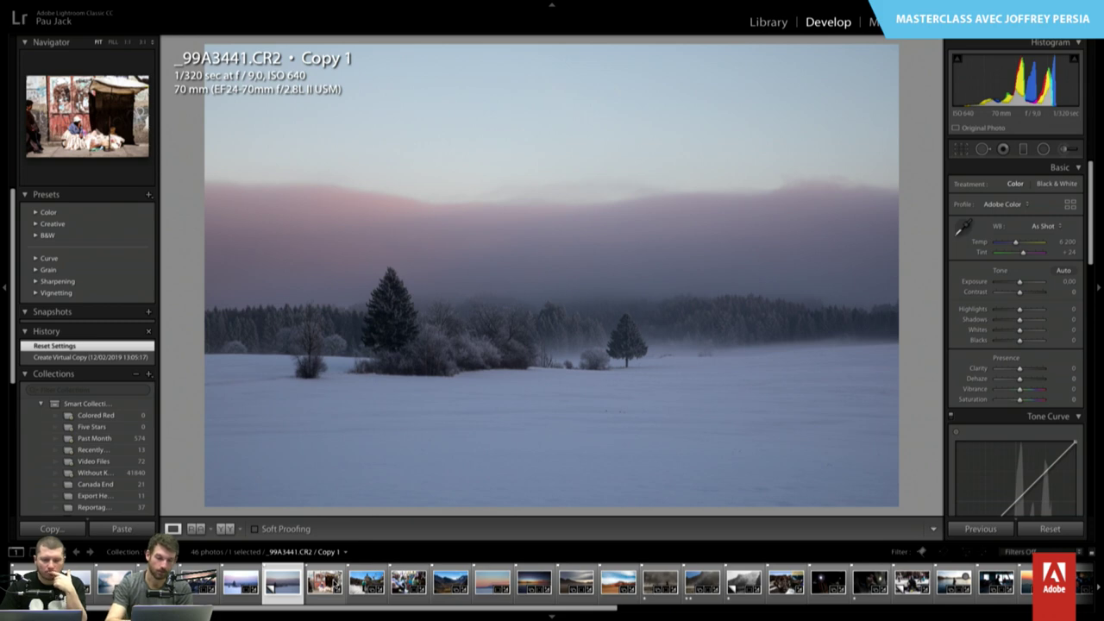
pyautogui.press('Left')
pyautogui.press('Right')
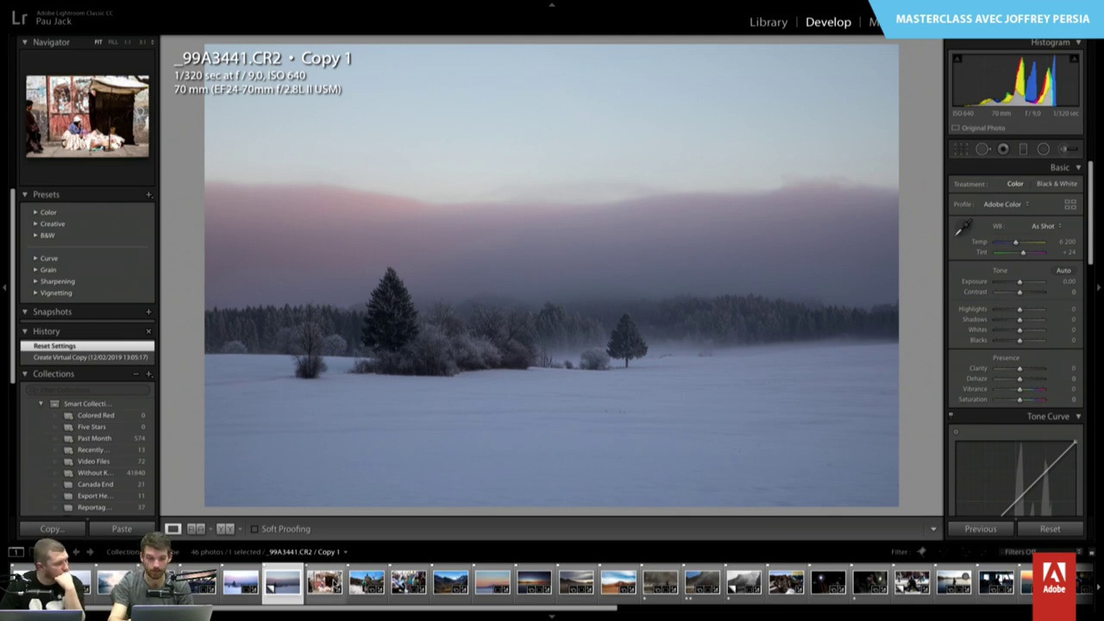
pyautogui.press('Delete')
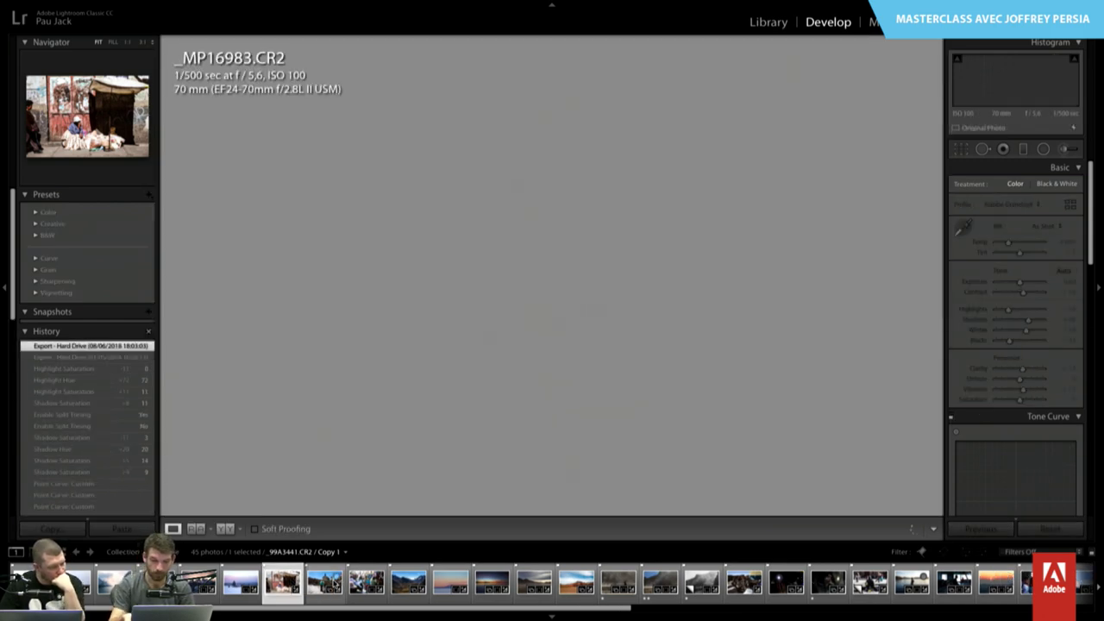
pyautogui.press('Left')
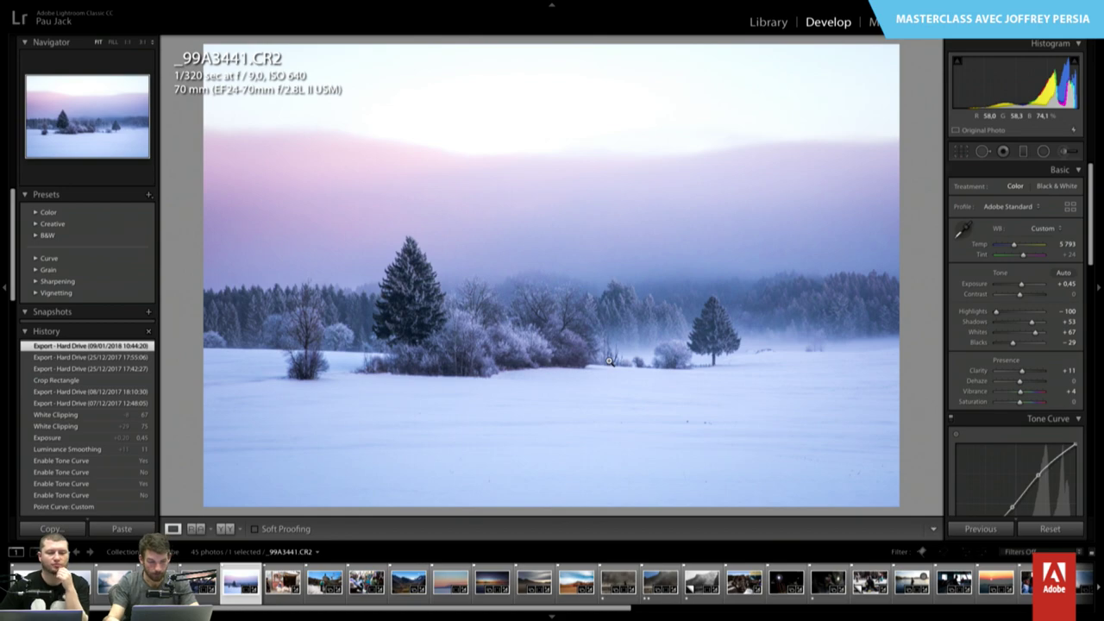
# - Move to the street vendor photo and scroll through its Develop settings
pyautogui.press('Right')
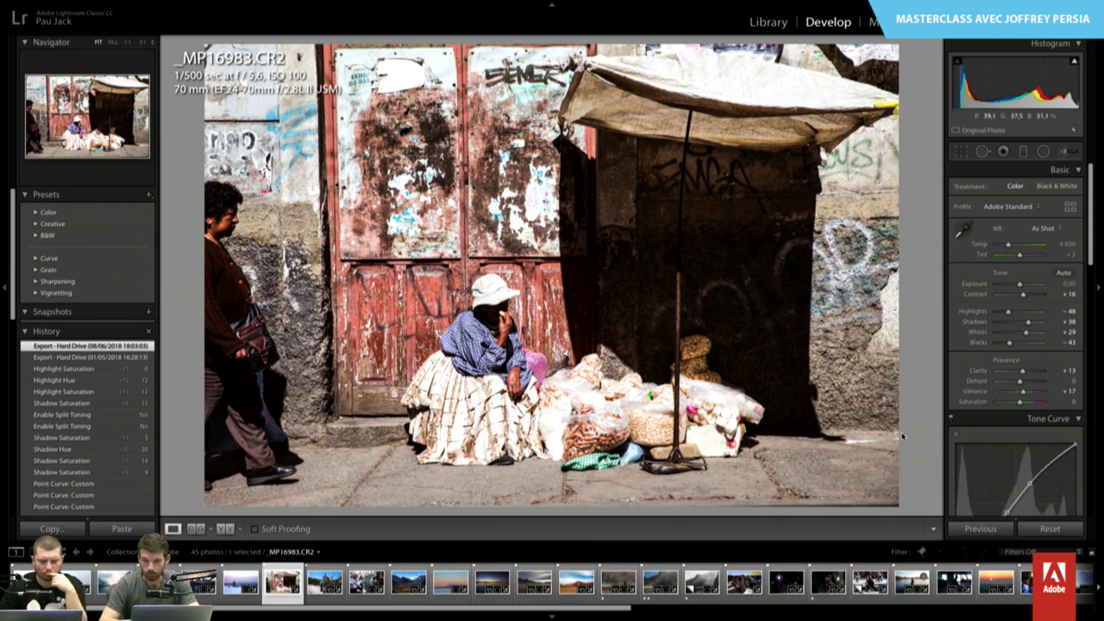
pyautogui.scroll(-2, 1022, 337)
pyautogui.scroll(-4, 1022, 336)
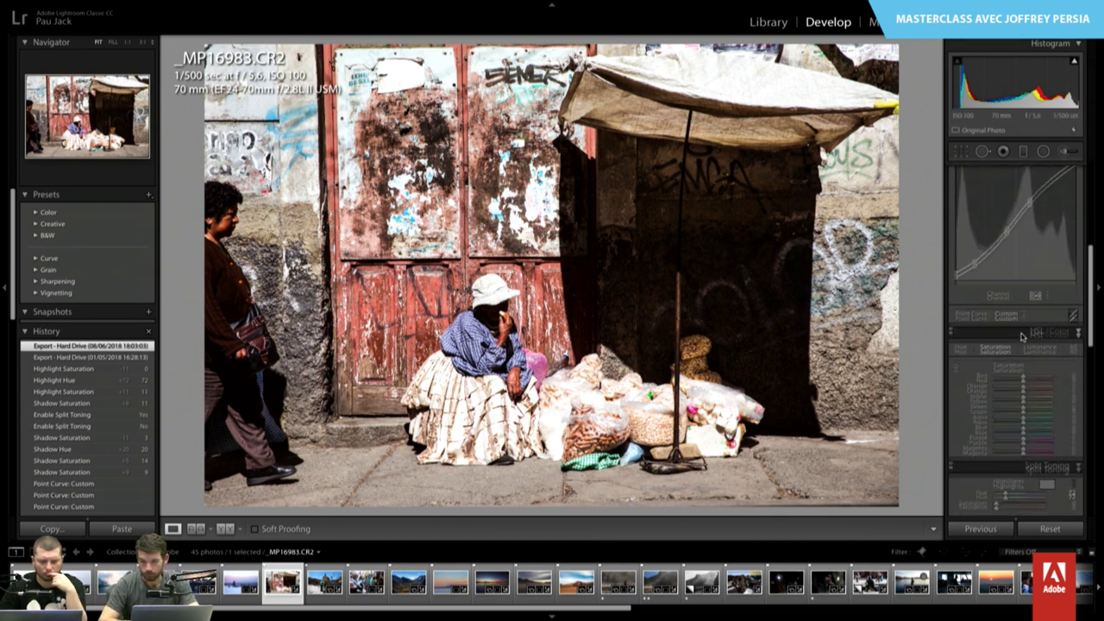
pyautogui.scroll(-3, 1022, 337)
pyautogui.scroll(-2, 1022, 336)
pyautogui.scroll(-2, 1022, 336)
pyautogui.scroll(-2, 1022, 337)
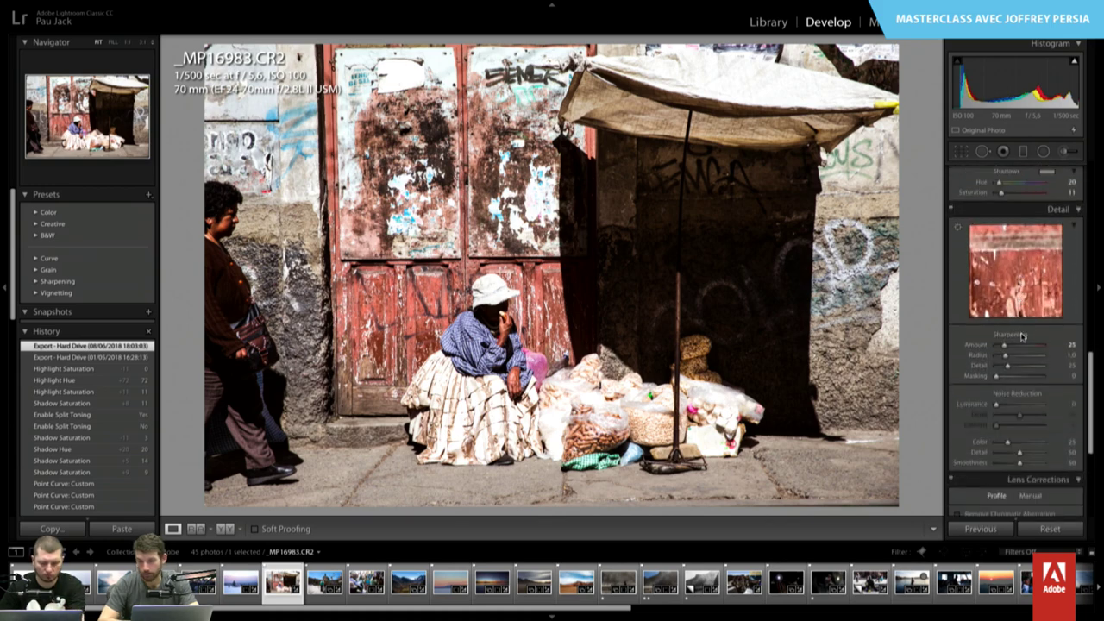
pyautogui.scroll(3, 1022, 336)
pyautogui.scroll(1, 1022, 336)
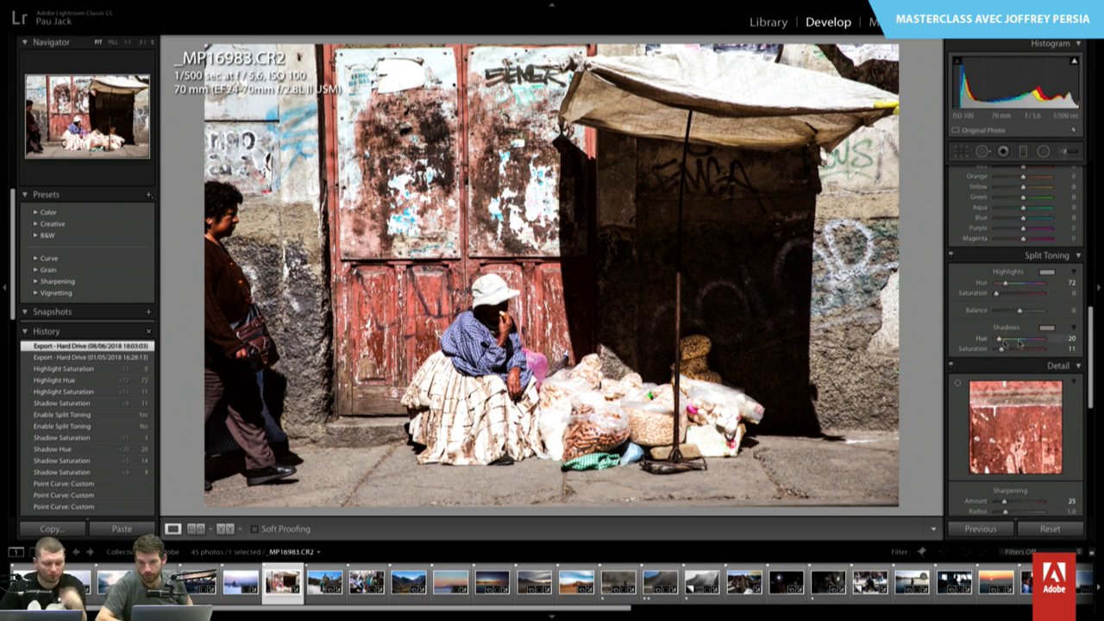
# - Toggle Split Toning off and on to compare, then advance to the plaza photo _MP16992.CR2
pyautogui.click(953, 255)
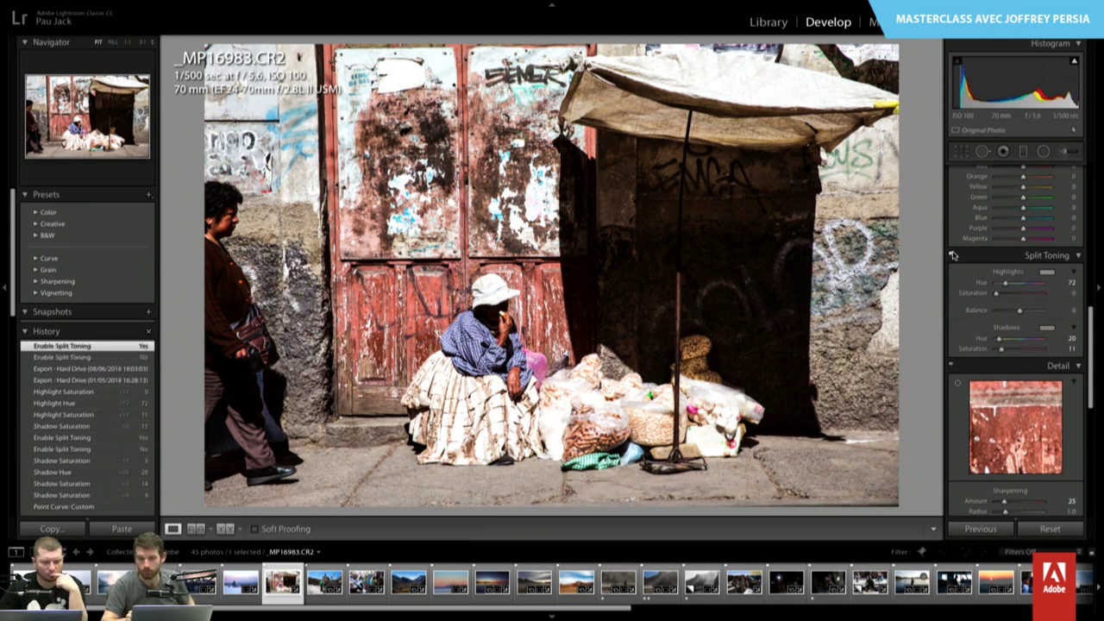
pyautogui.scroll(-1, 975, 272)
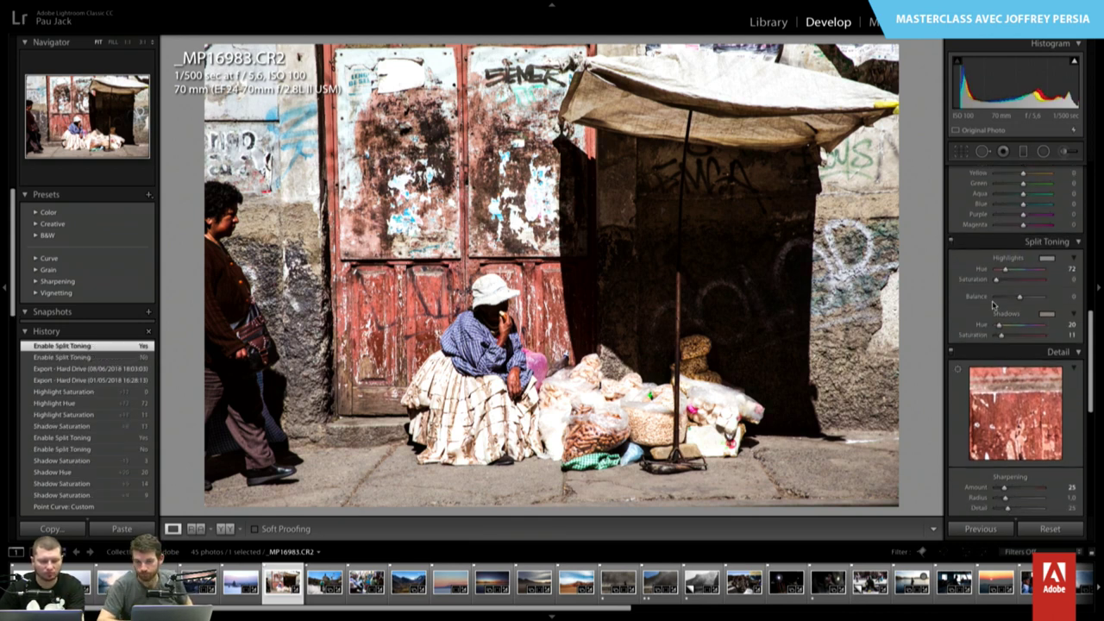
pyautogui.scroll(3, 1001, 291)
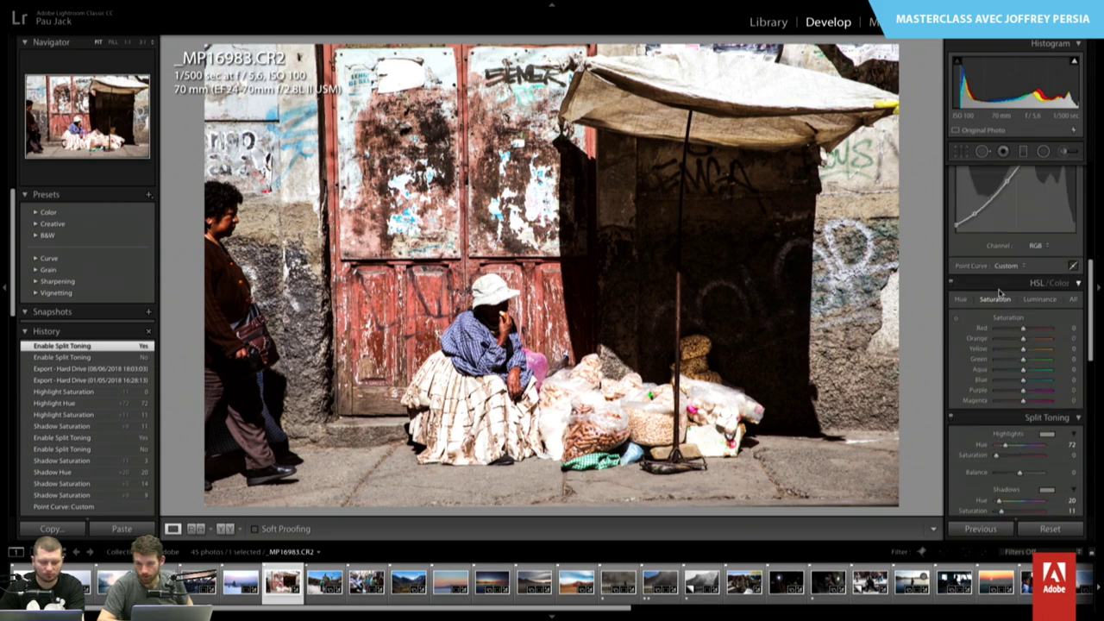
pyautogui.scroll(2, 1001, 292)
pyautogui.scroll(3, 1001, 293)
pyautogui.scroll(-3, 1001, 294)
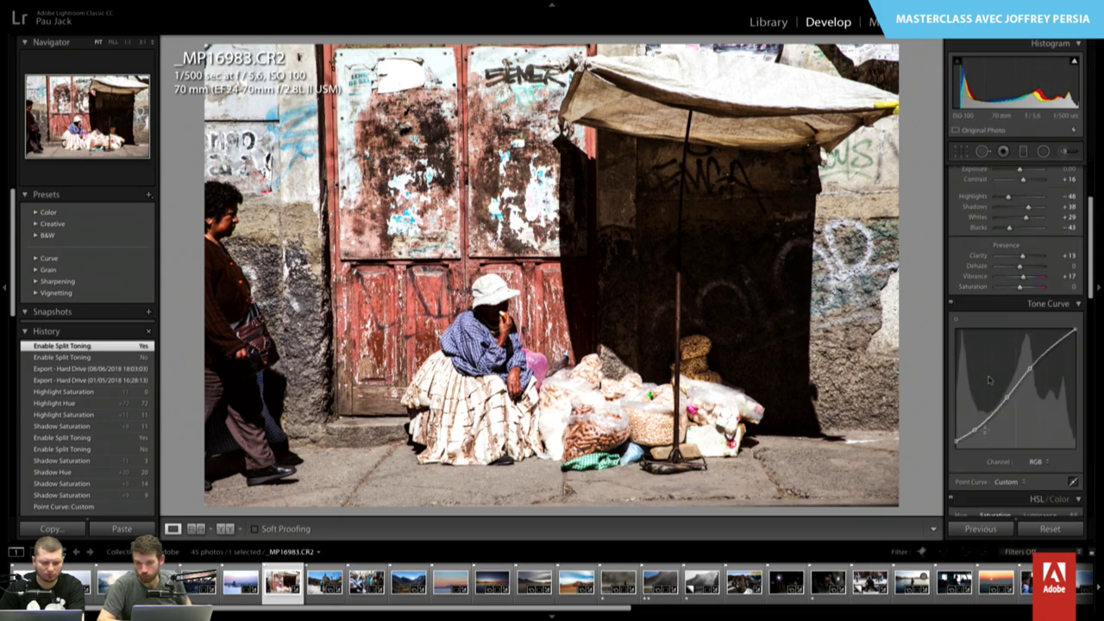
pyautogui.scroll(2, 1063, 319)
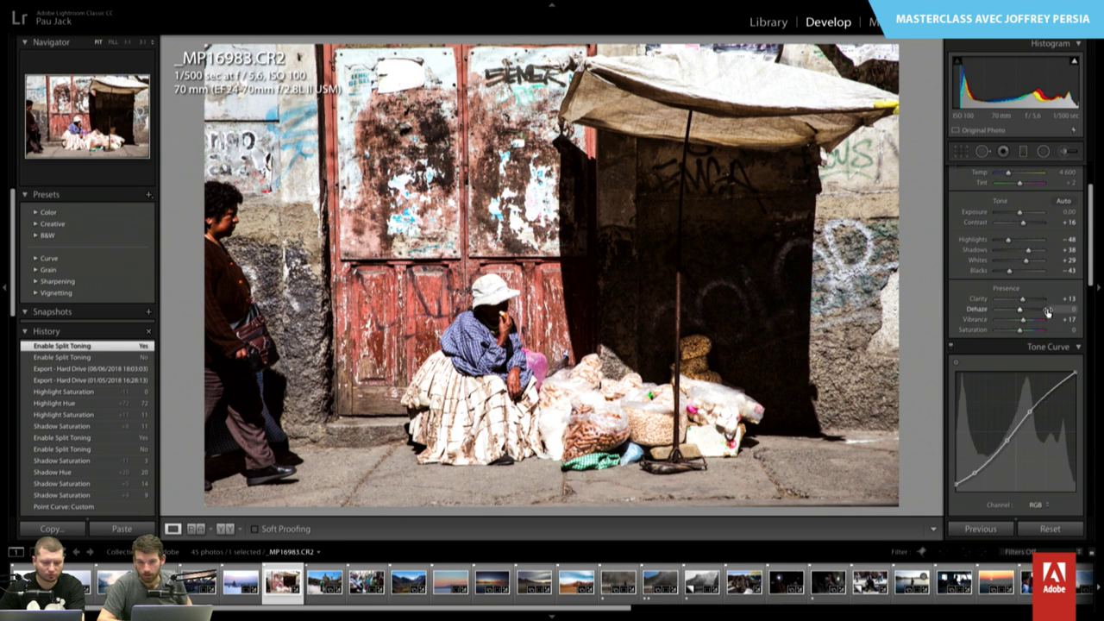
pyautogui.scroll(1, 1059, 294)
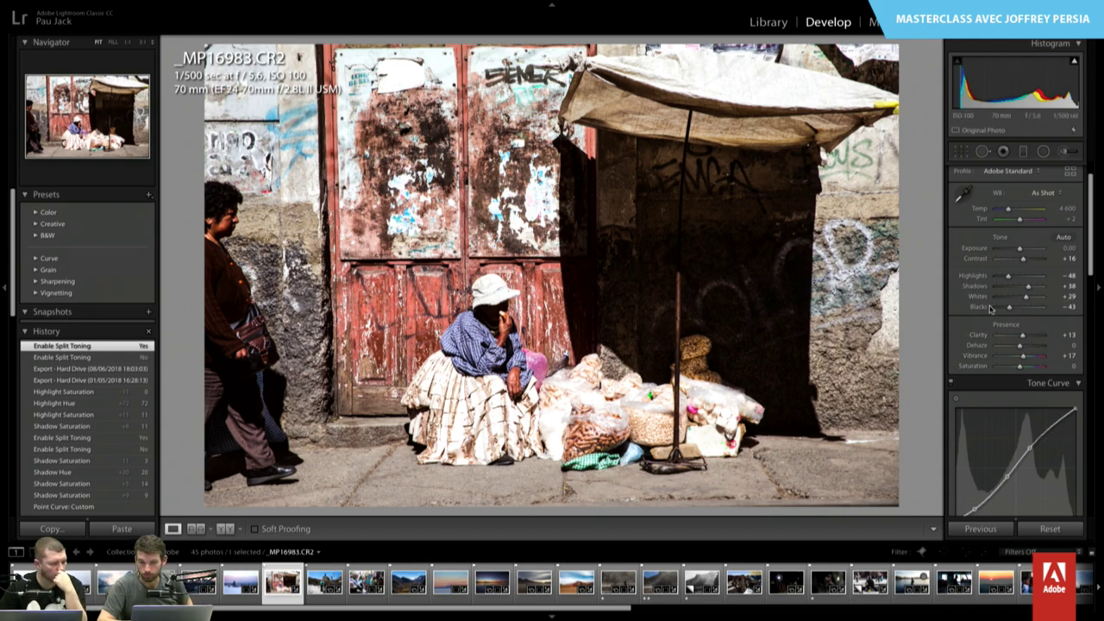
pyautogui.scroll(-5, 991, 310)
pyautogui.scroll(-5, 991, 311)
pyautogui.scroll(-5, 990, 309)
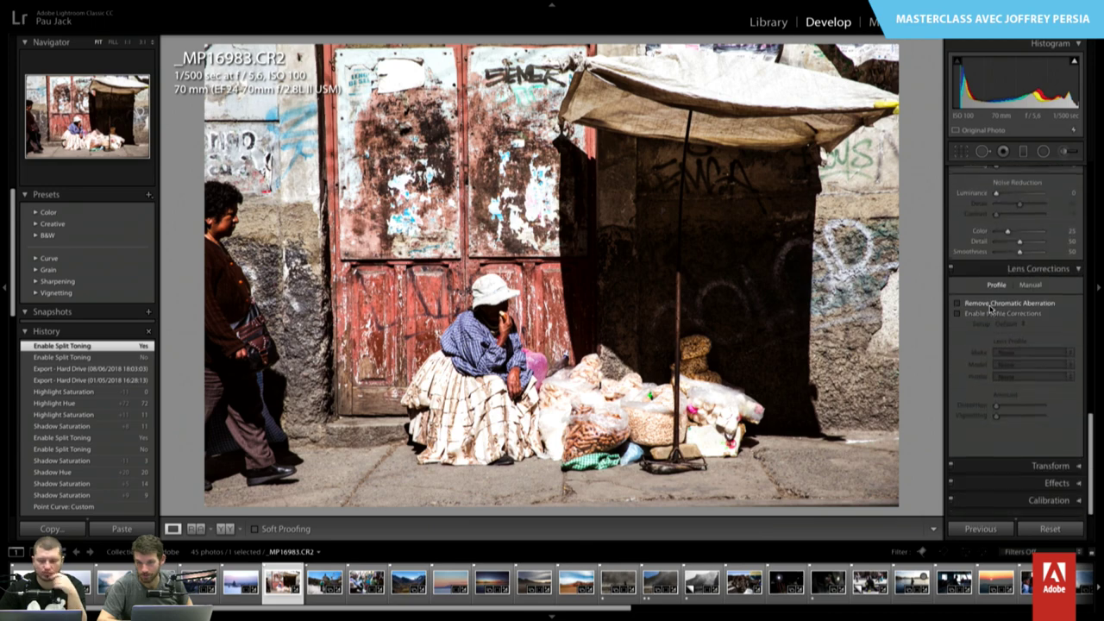
pyautogui.scroll(5, 991, 309)
pyautogui.scroll(5, 991, 308)
pyautogui.scroll(5, 990, 309)
pyautogui.press('Right')
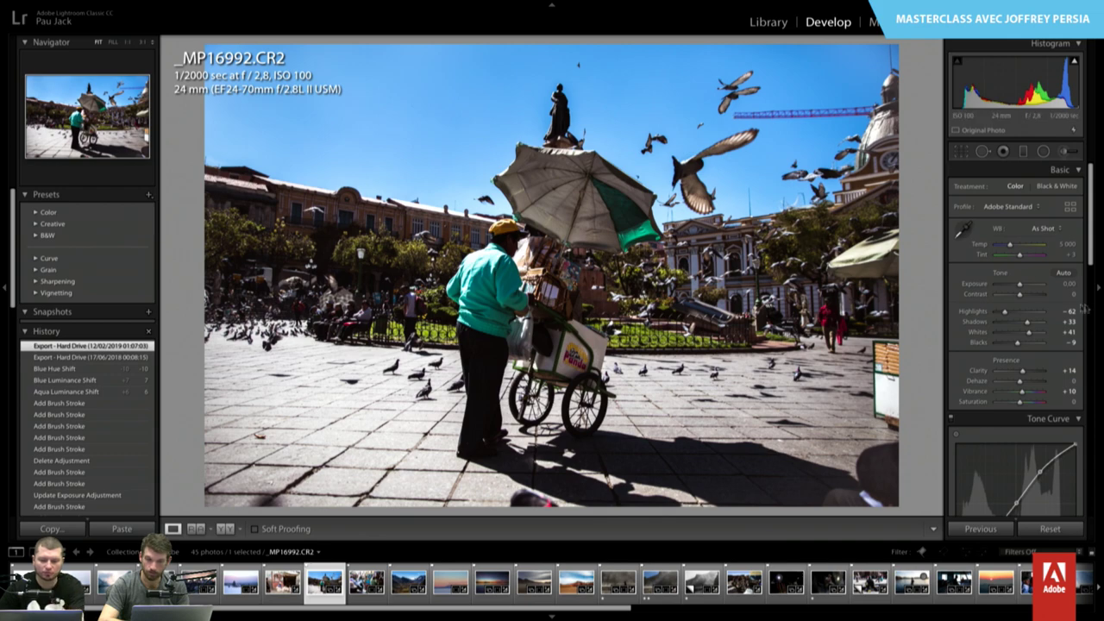
# - Expand the Transform and Effects panels to review the vendor photo's transform and vignetting
pyautogui.scroll(-5, 989, 306)
pyautogui.scroll(-5, 989, 307)
pyautogui.scroll(-5, 989, 306)
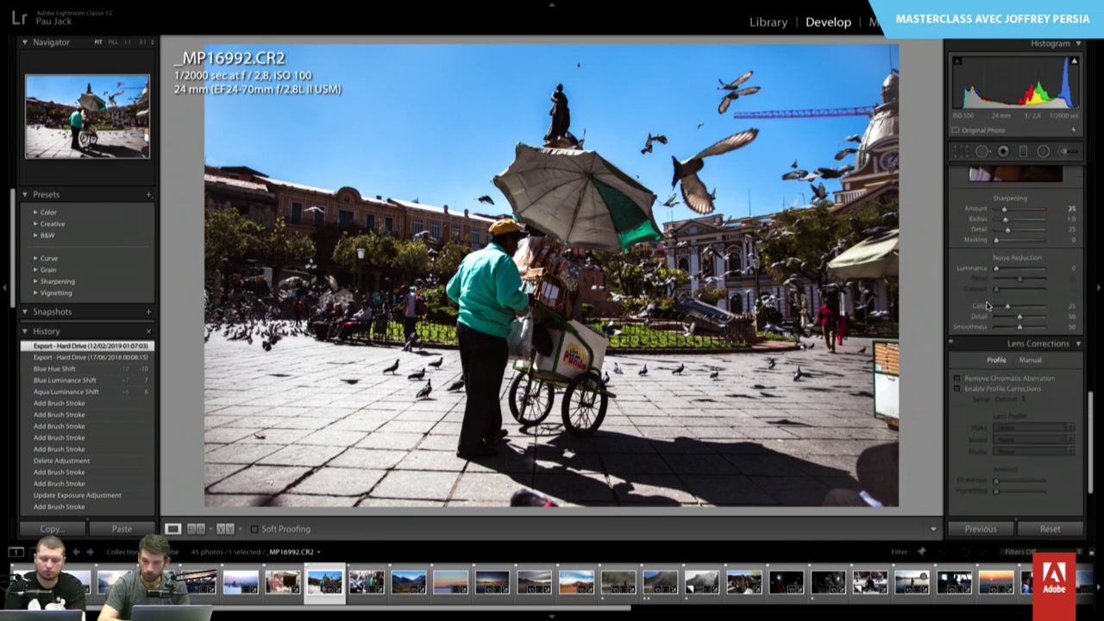
pyautogui.scroll(2, 989, 307)
pyautogui.scroll(2, 989, 306)
pyautogui.scroll(2, 989, 306)
pyautogui.scroll(2, 989, 307)
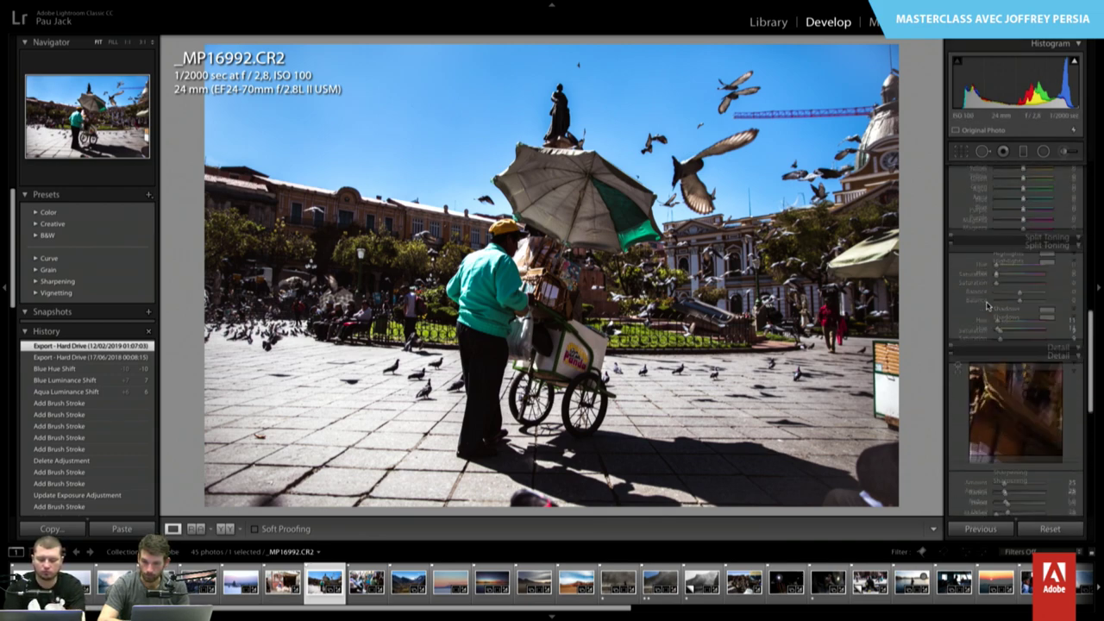
pyautogui.scroll(-3, 988, 306)
pyautogui.scroll(-2, 989, 307)
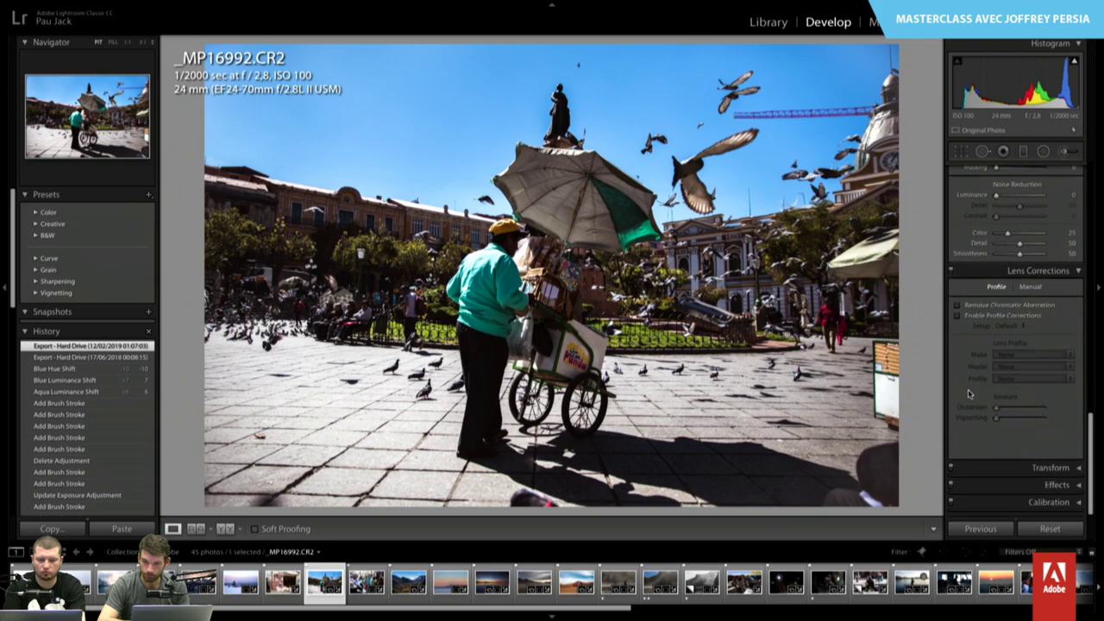
pyautogui.click(1044, 466)
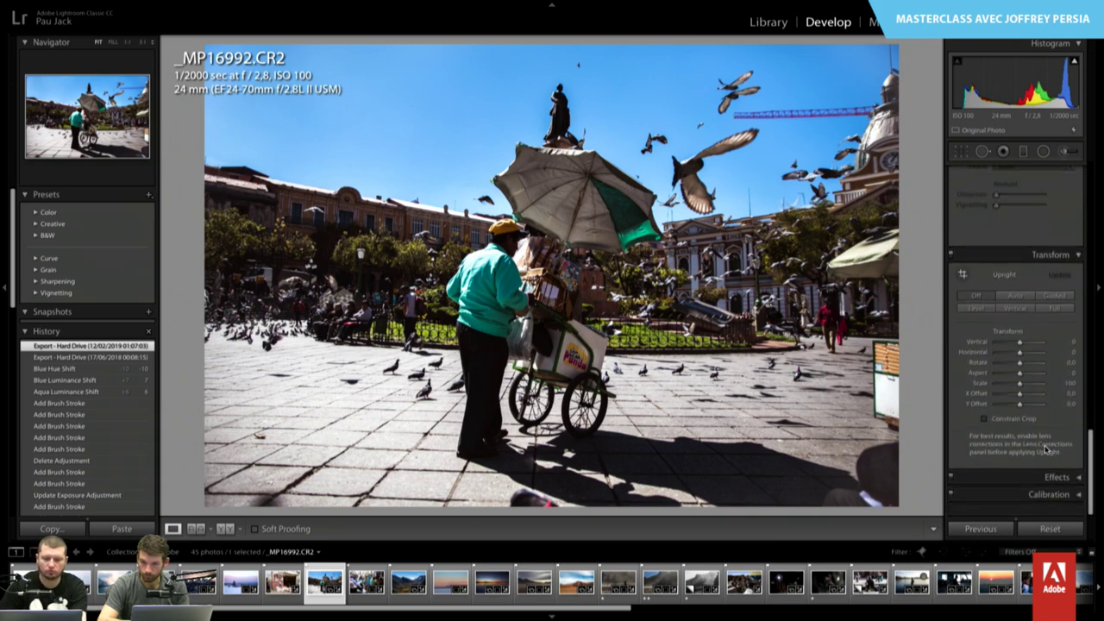
pyautogui.click(1057, 477)
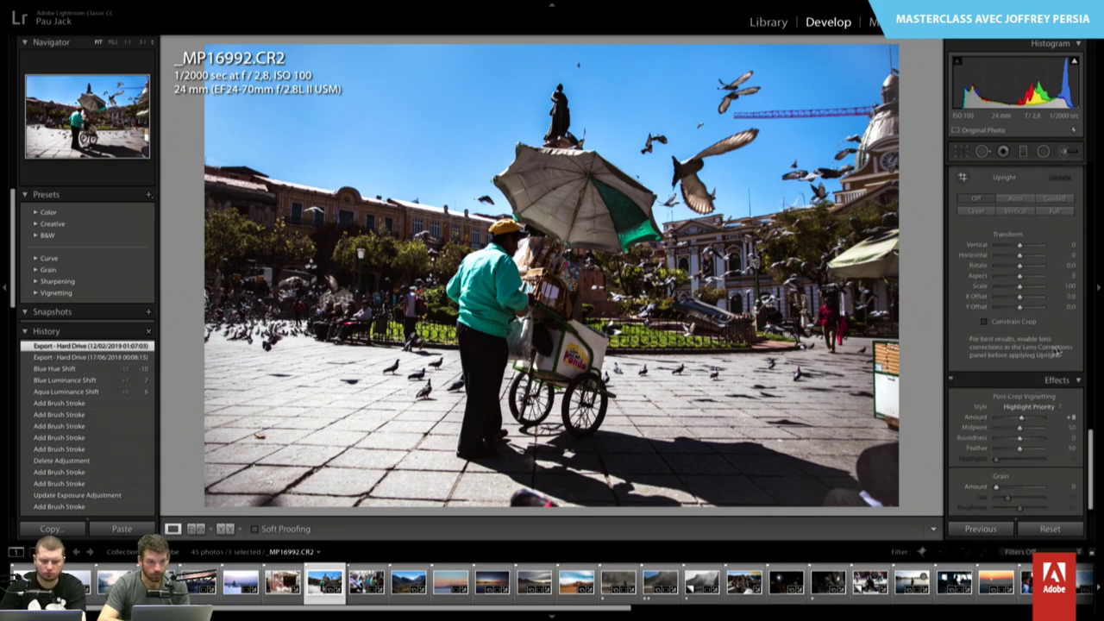
# - Check the Lens Corrections settings, then move to the market crowd photo _MP17038.CR2
pyautogui.click(1032, 348)
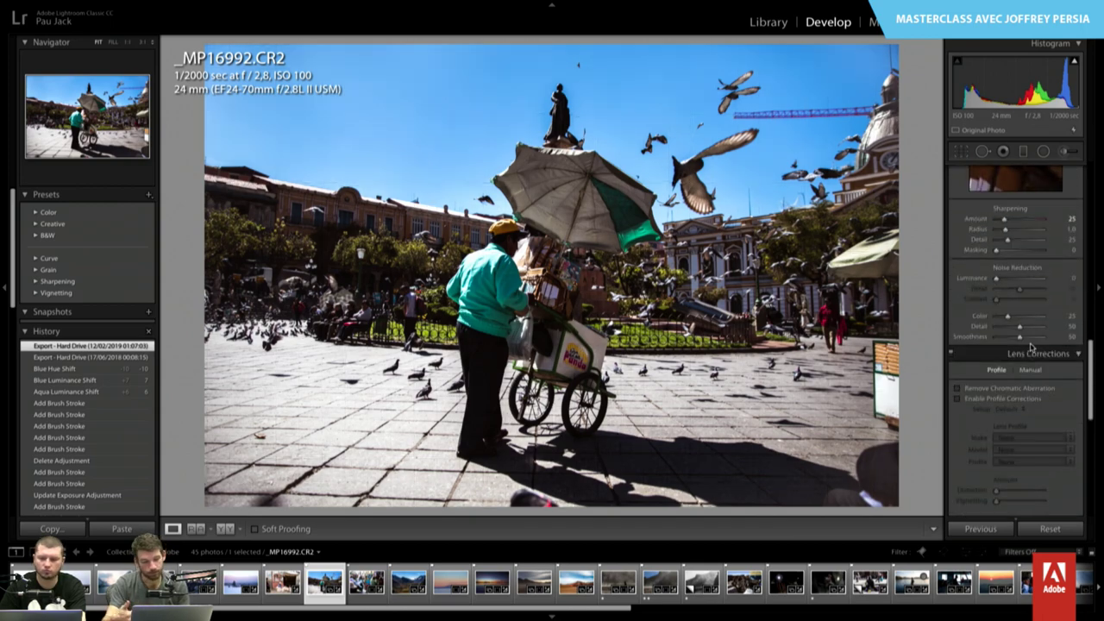
pyautogui.scroll(3, 1031, 347)
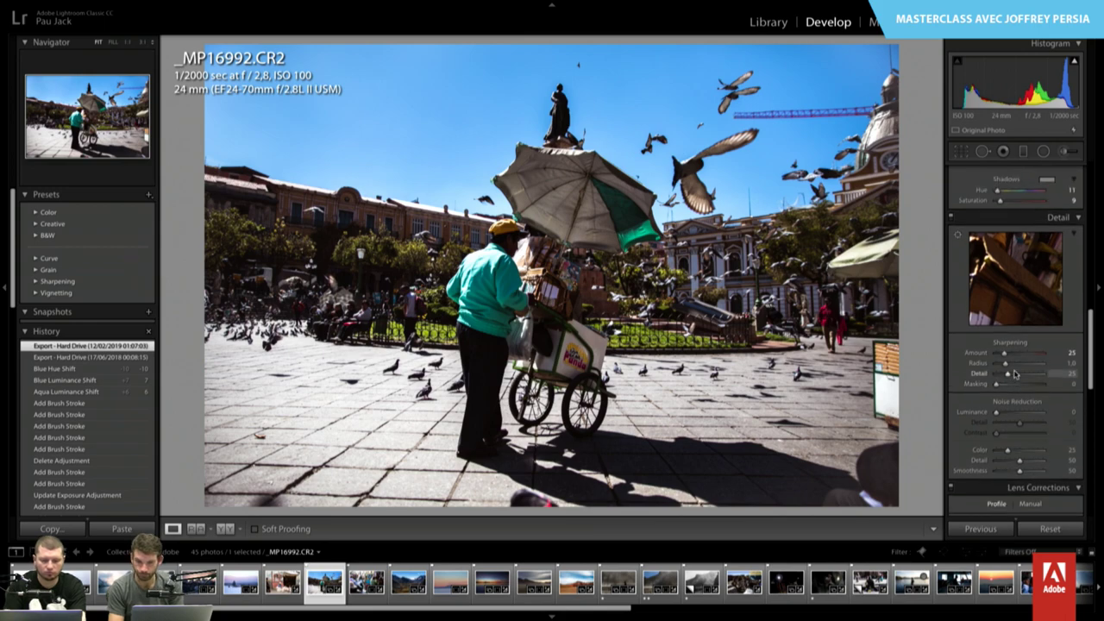
pyautogui.scroll(-4, 1015, 373)
pyautogui.scroll(-10, 1015, 372)
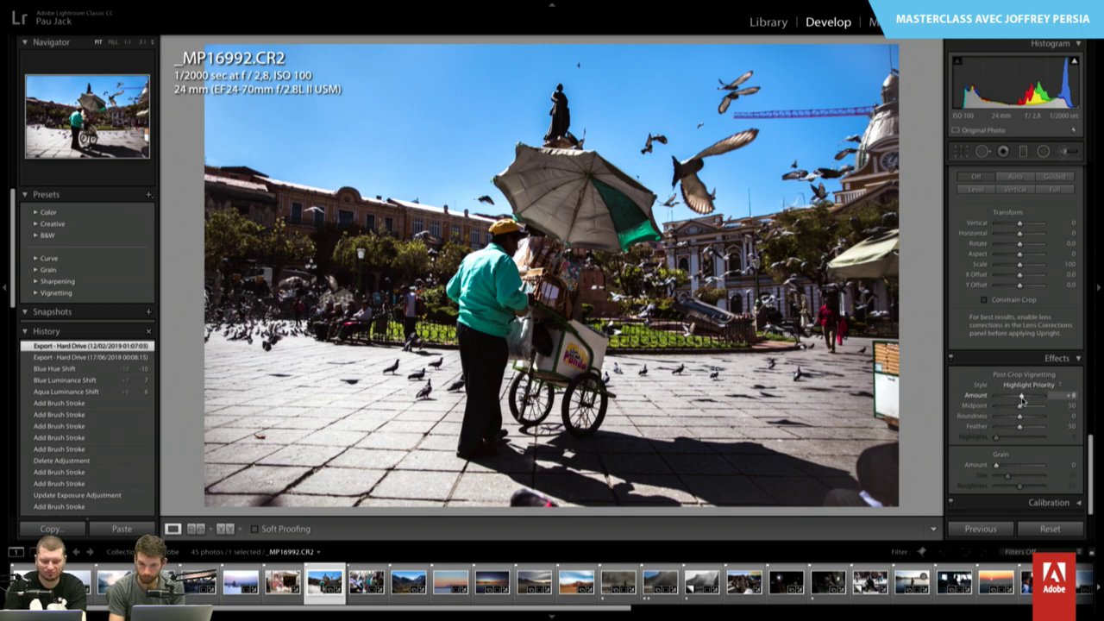
pyautogui.press('Right')
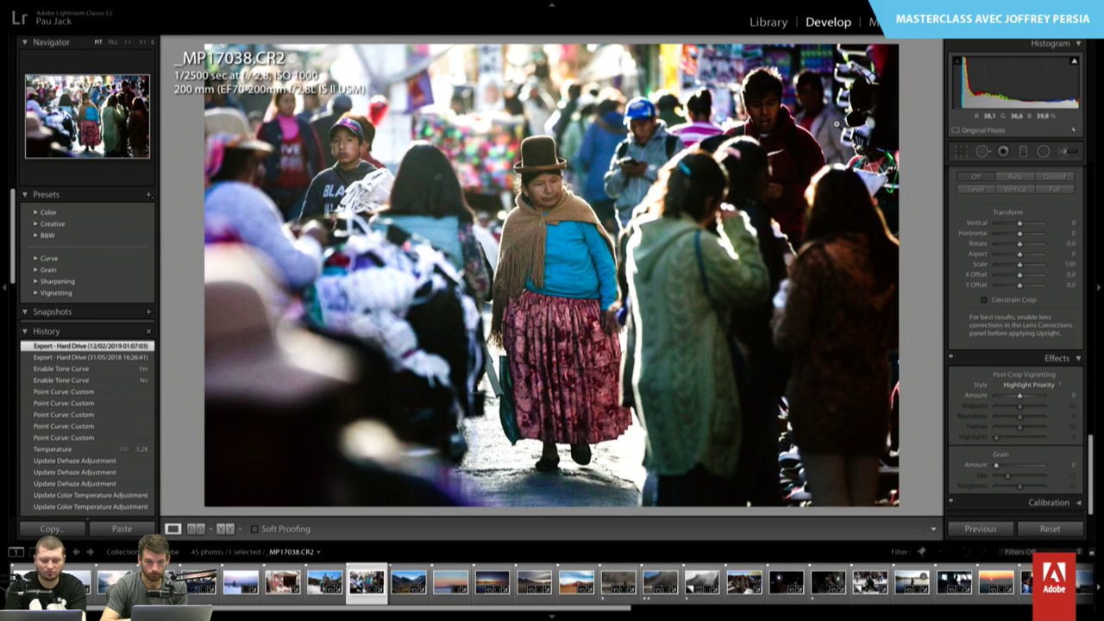
# - Create a virtual copy of _MP17038.CR2 and reset all its edits
pyautogui.hotkey('ctrl', "'")
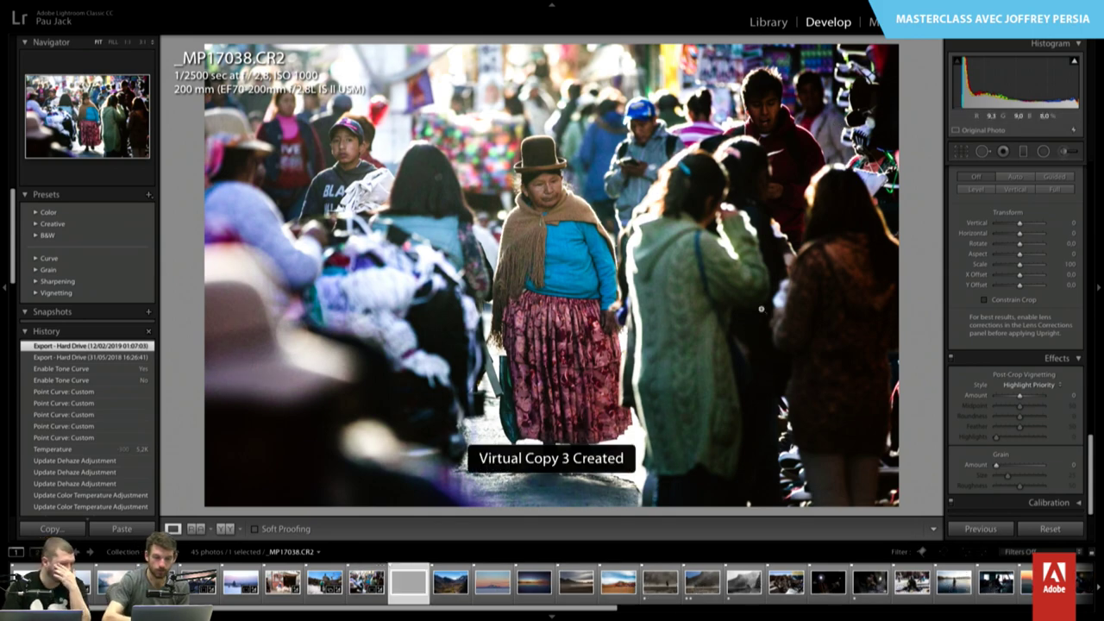
pyautogui.click(1044, 528)
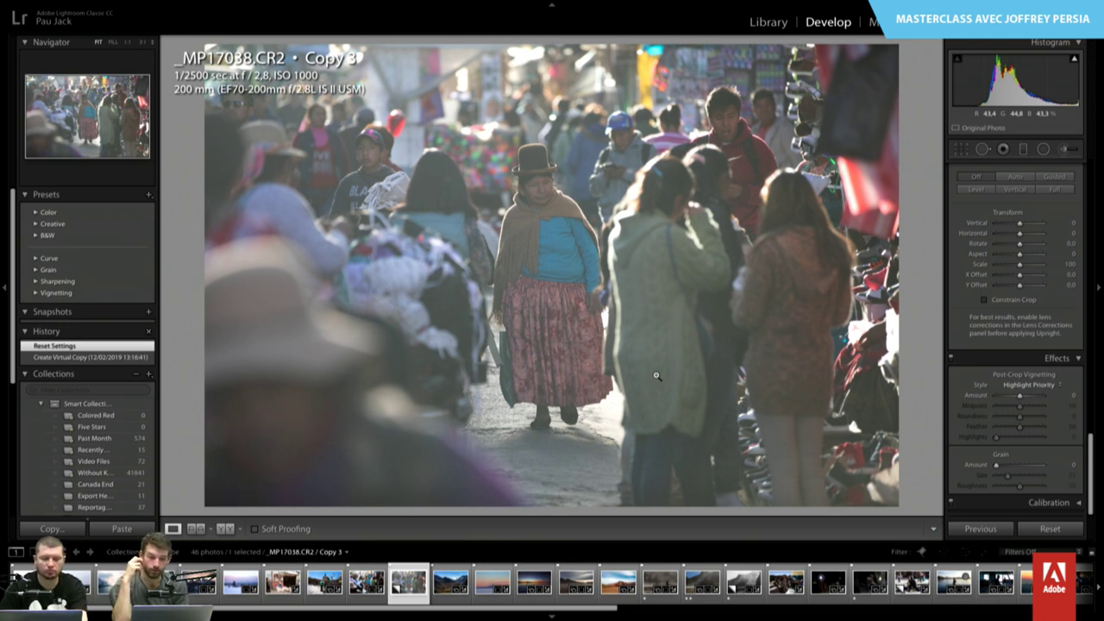
pyautogui.scroll(5, 987, 428)
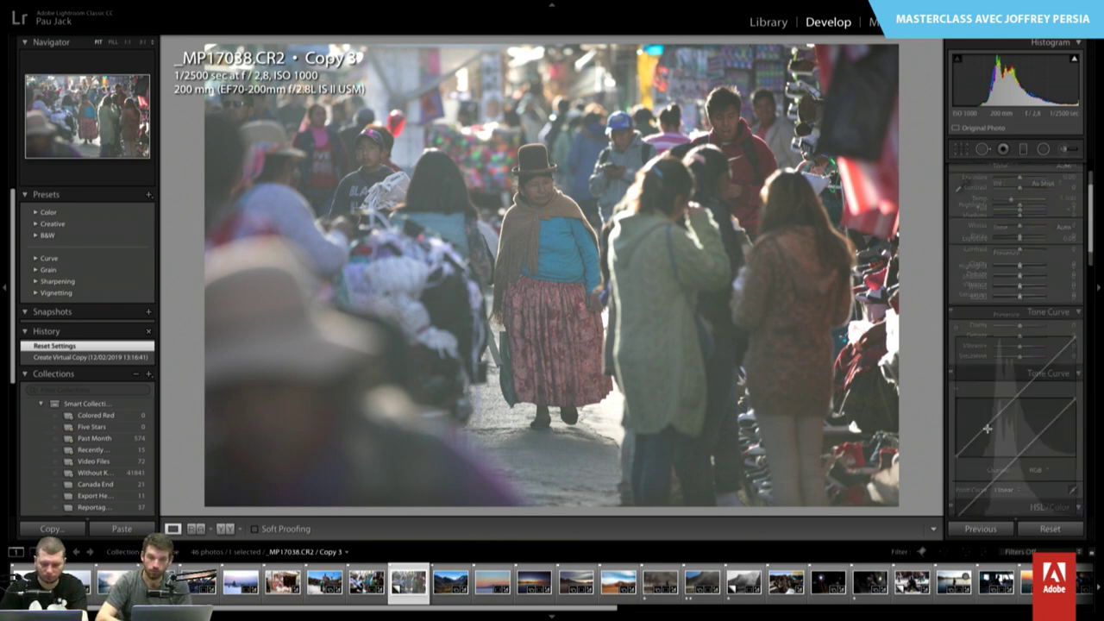
pyautogui.scroll(2, 987, 429)
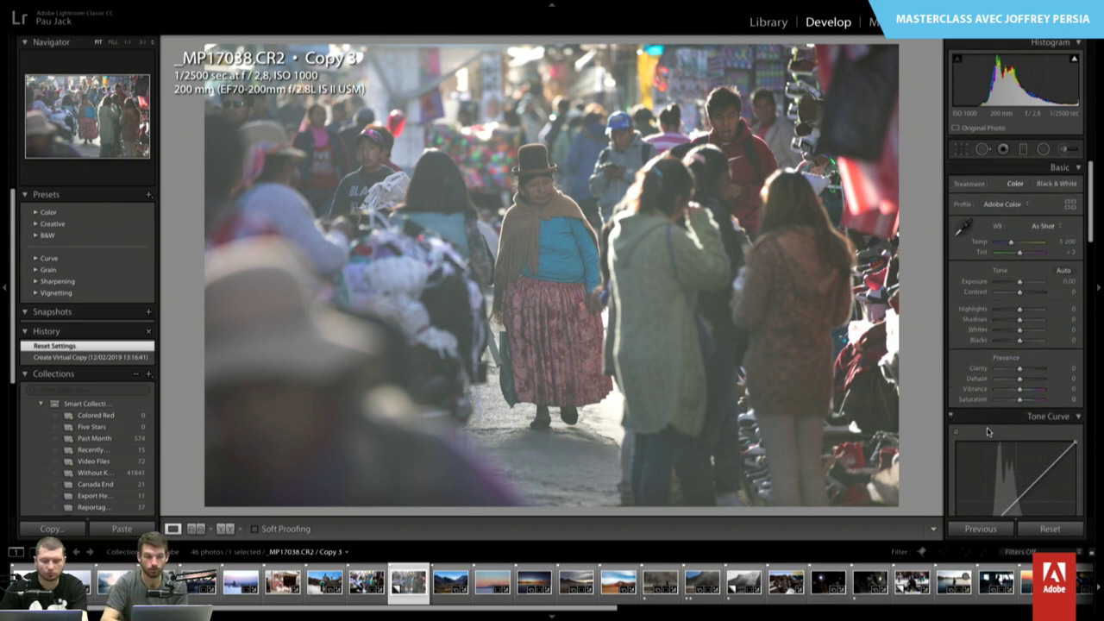
# - Return to the edited original and review its Contrast +100, Clarity +100, Blacks -70 settings
pyautogui.press('Left')
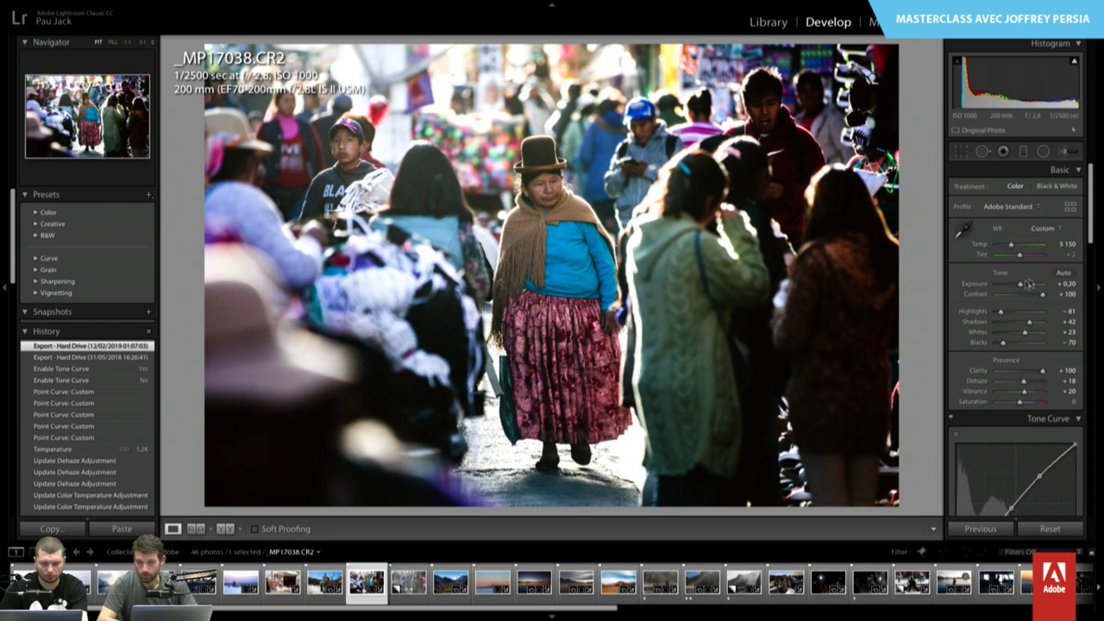
pyautogui.scroll(-3, 1018, 311)
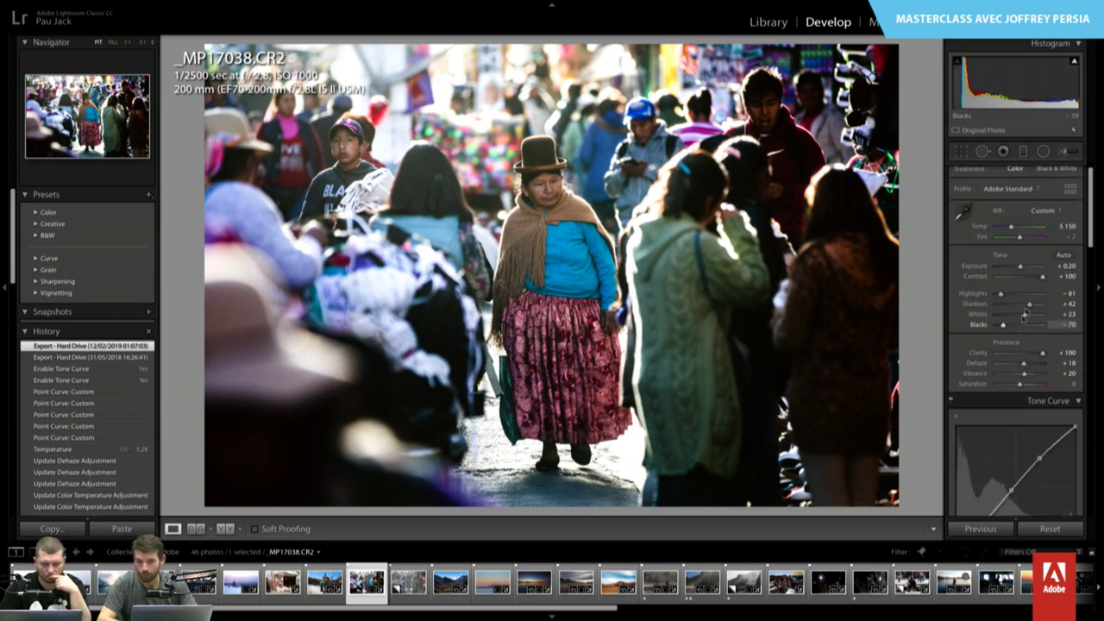
pyautogui.scroll(-3, 99, 402)
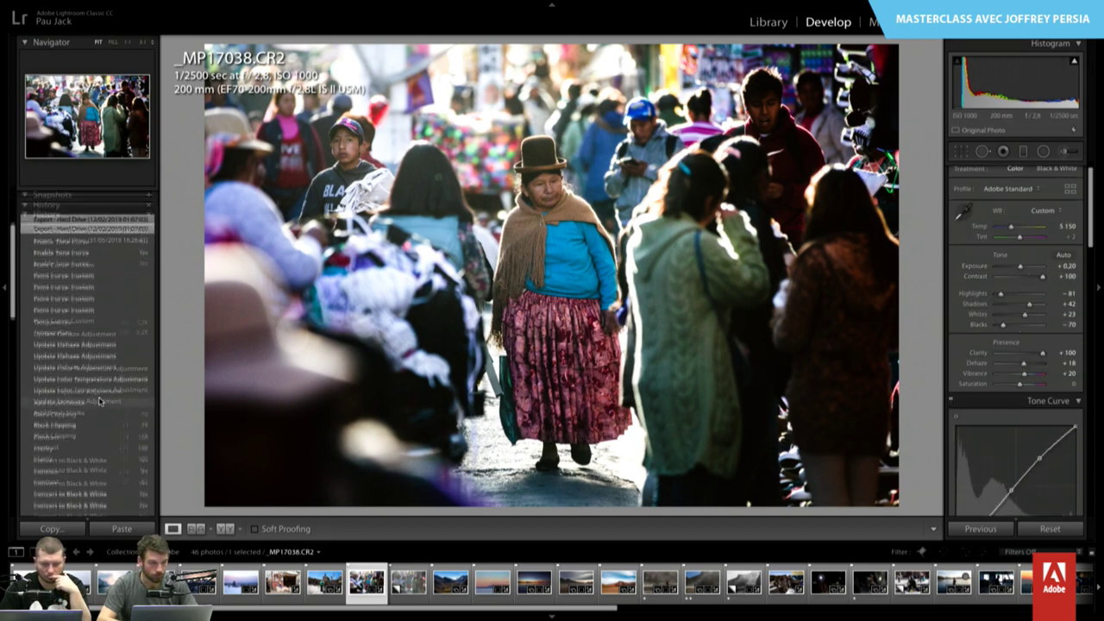
pyautogui.scroll(-3, 99, 402)
pyautogui.scroll(-3, 99, 401)
pyautogui.scroll(-3, 100, 401)
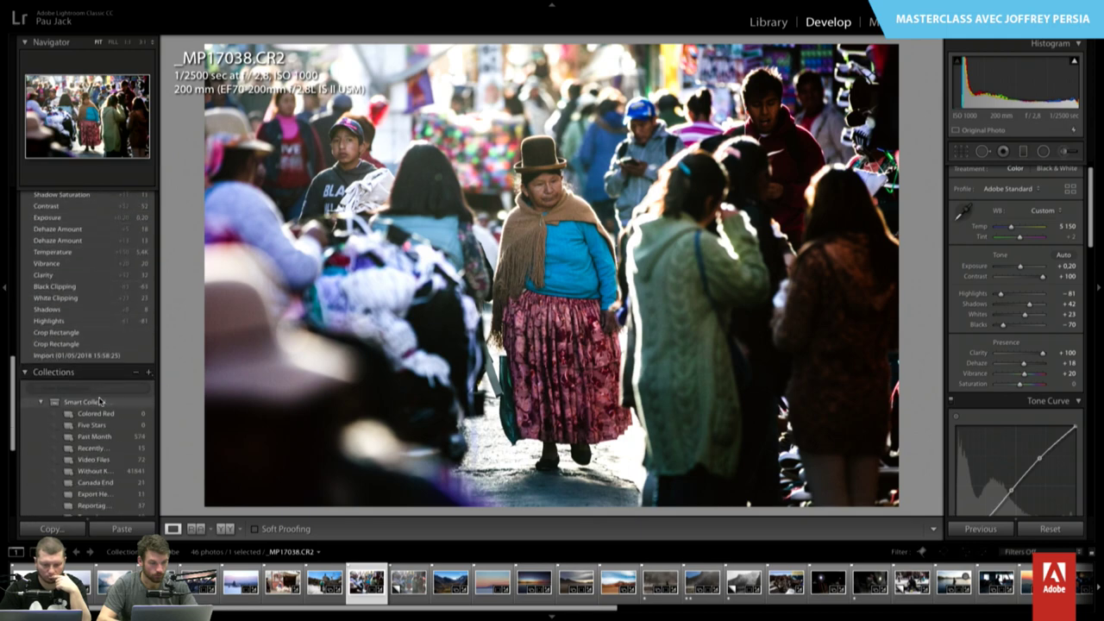
# - Step through early history: import, crops, Highlights -81, Shadows, clipping, Clarity +32, Vibrance +20
pyautogui.click(93, 354)
pyautogui.click(89, 341)
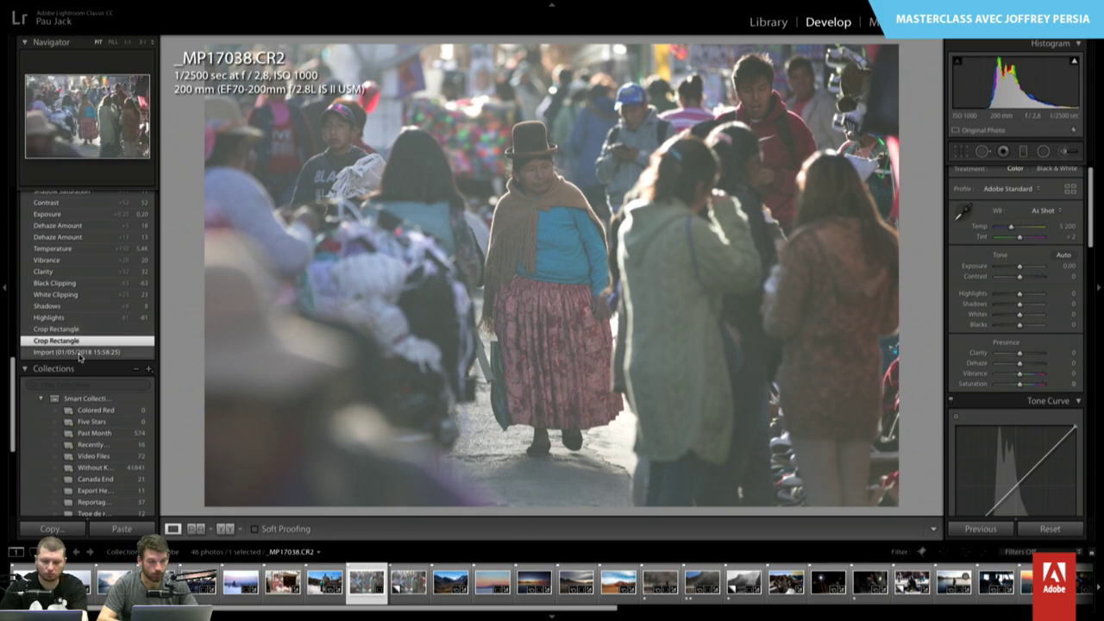
pyautogui.click(76, 329)
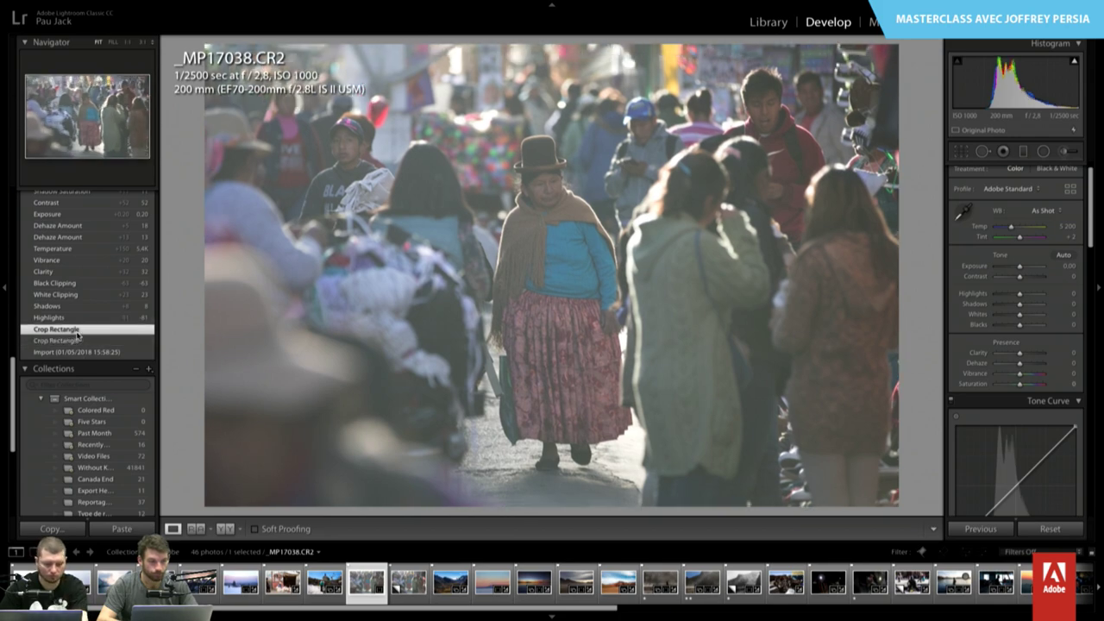
pyautogui.click(74, 318)
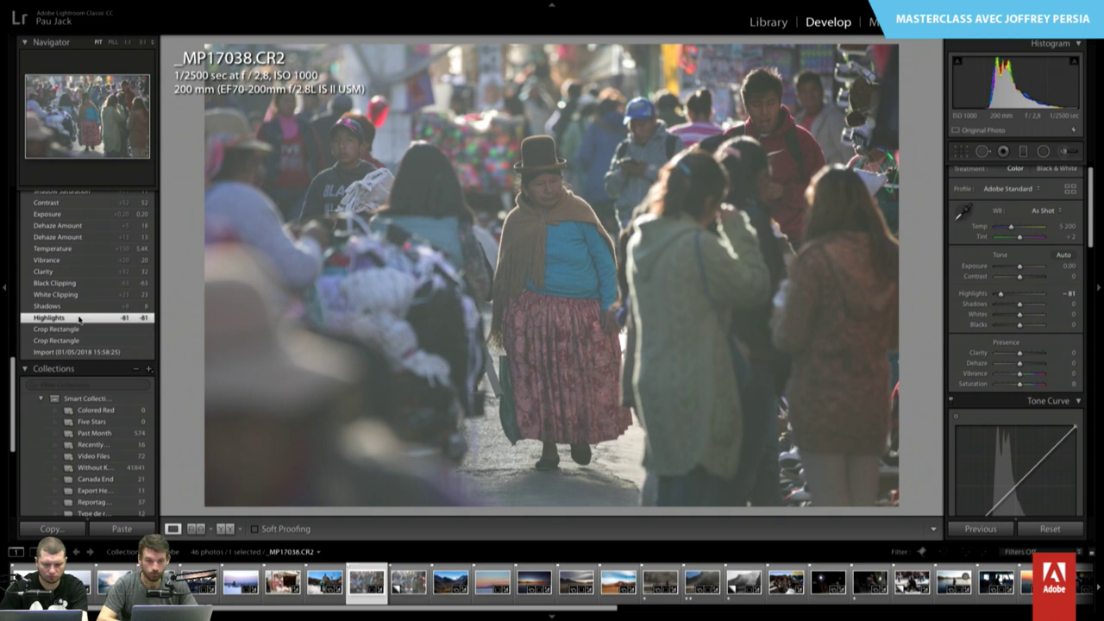
pyautogui.click(80, 309)
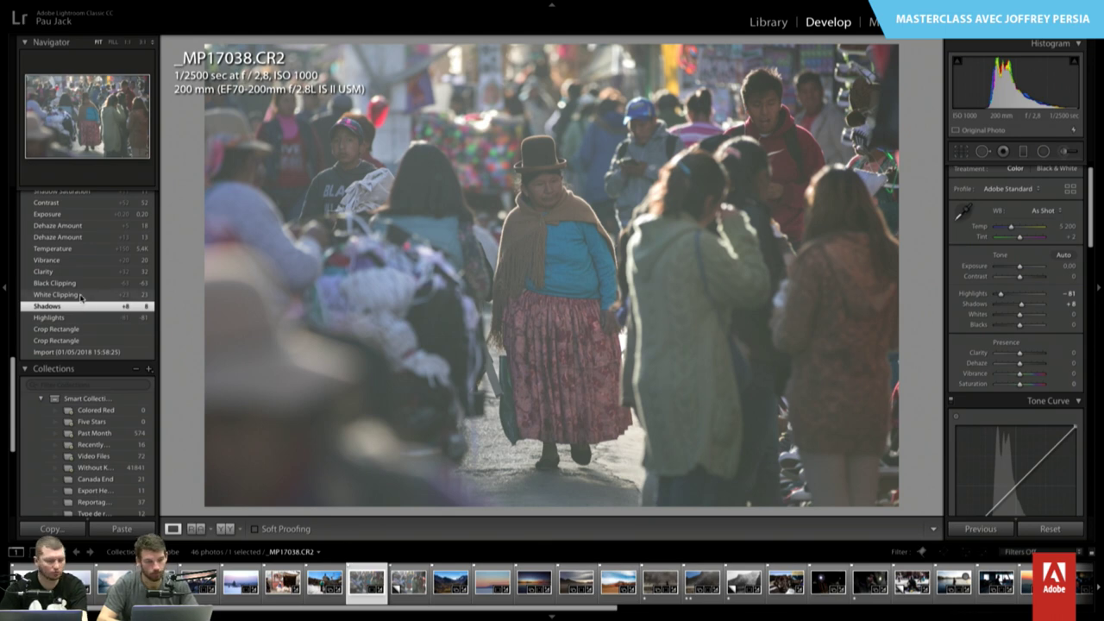
pyautogui.click(81, 295)
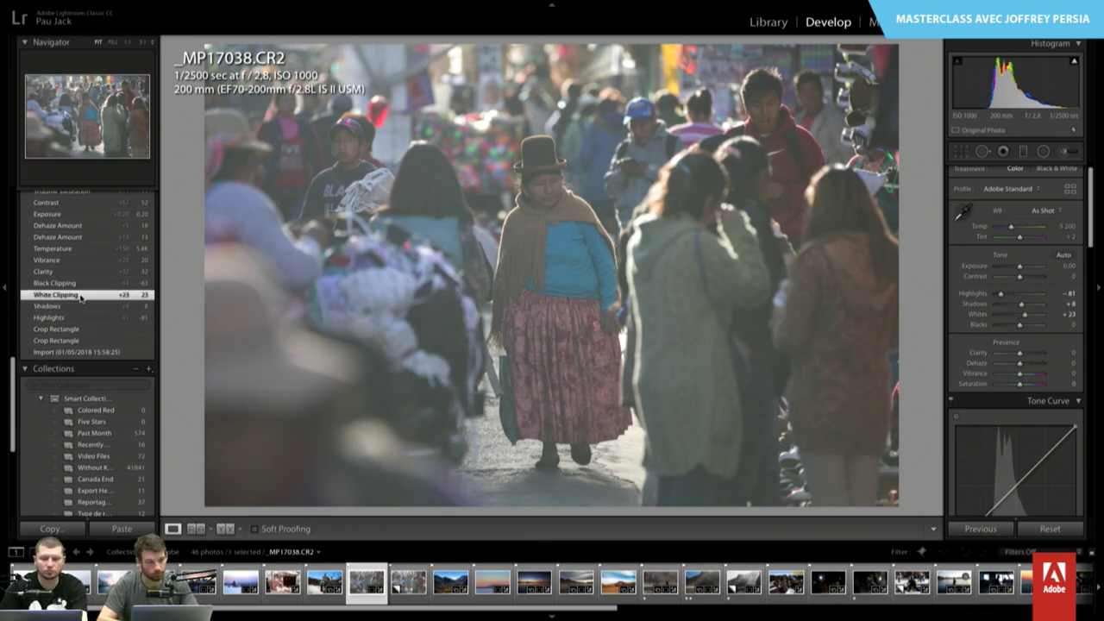
pyautogui.click(75, 285)
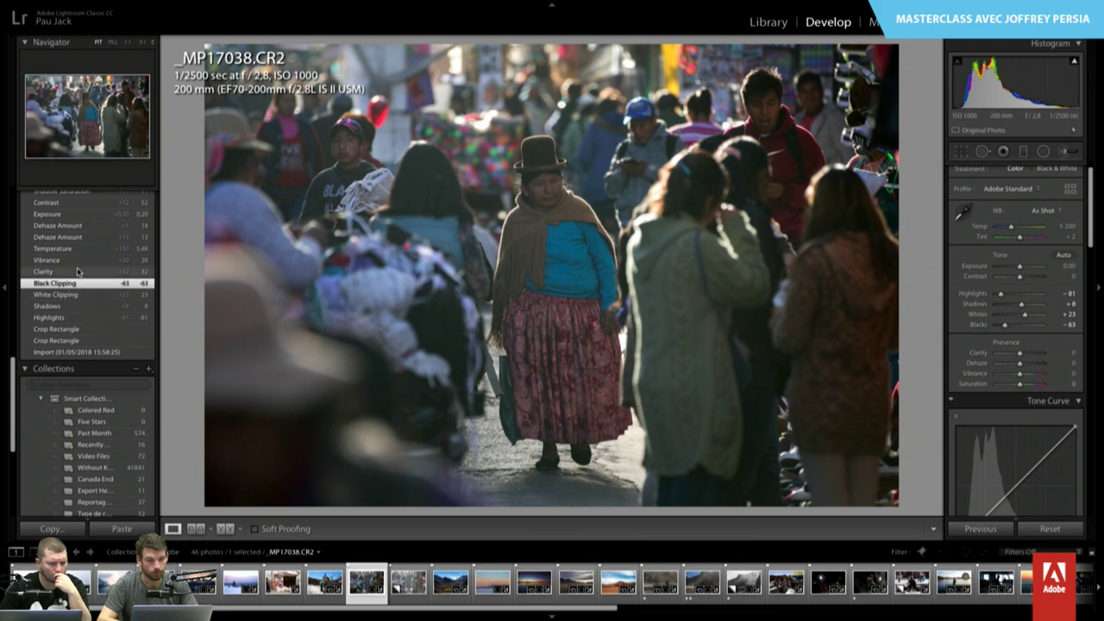
pyautogui.click(78, 272)
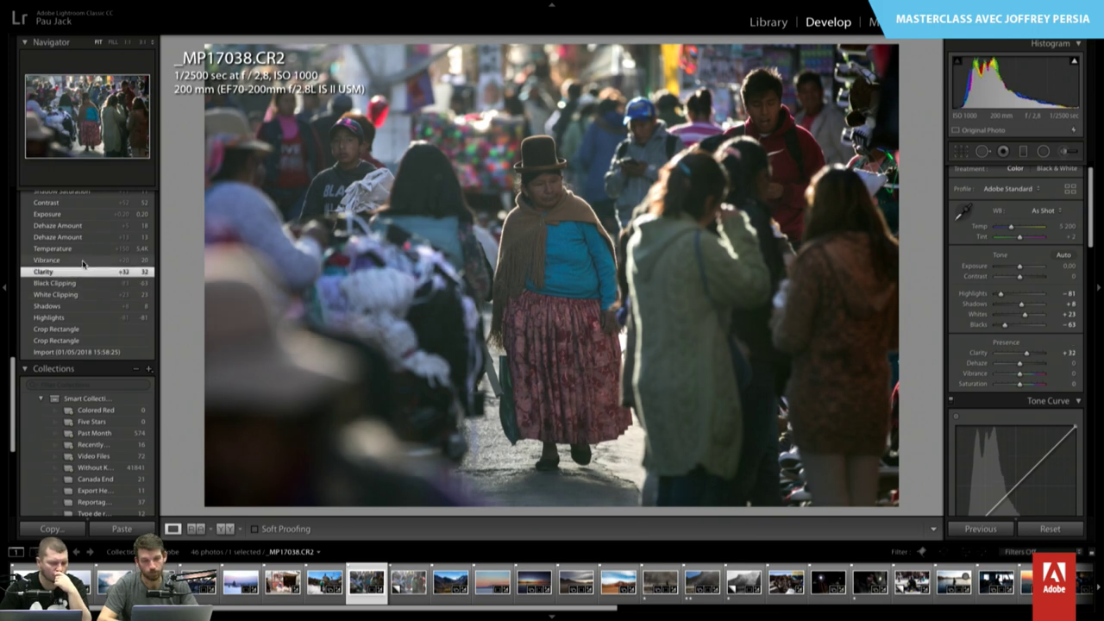
pyautogui.click(82, 263)
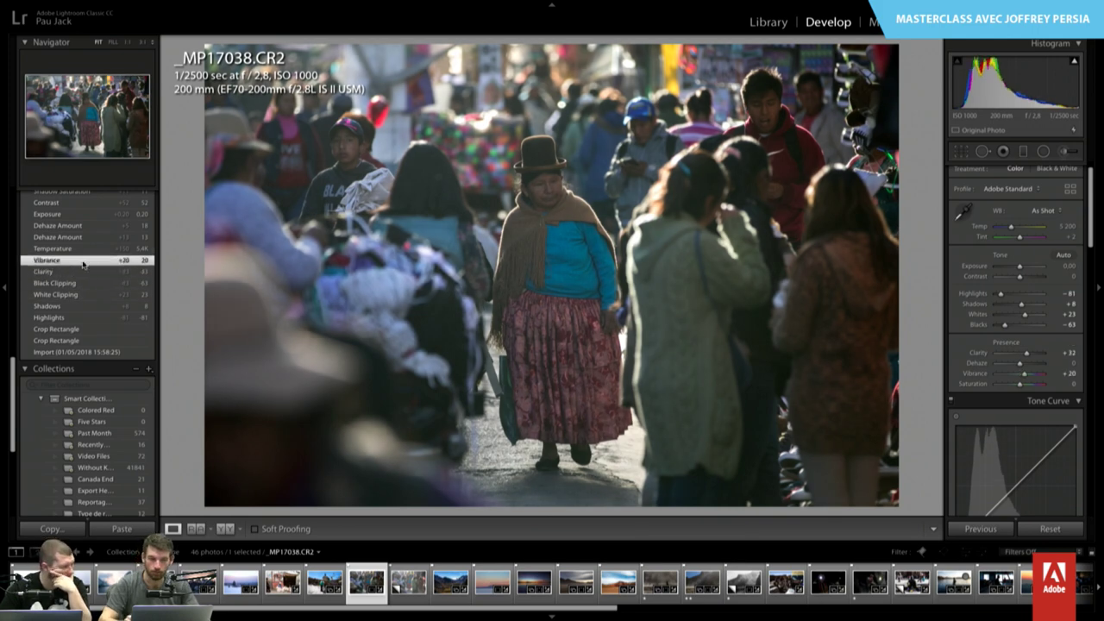
# - Continue through the Temperature, Dehaze +13, Exposure, Contrast +52 and Shadow Saturation history steps
pyautogui.scroll(2, 82, 263)
pyautogui.scroll(2, 82, 262)
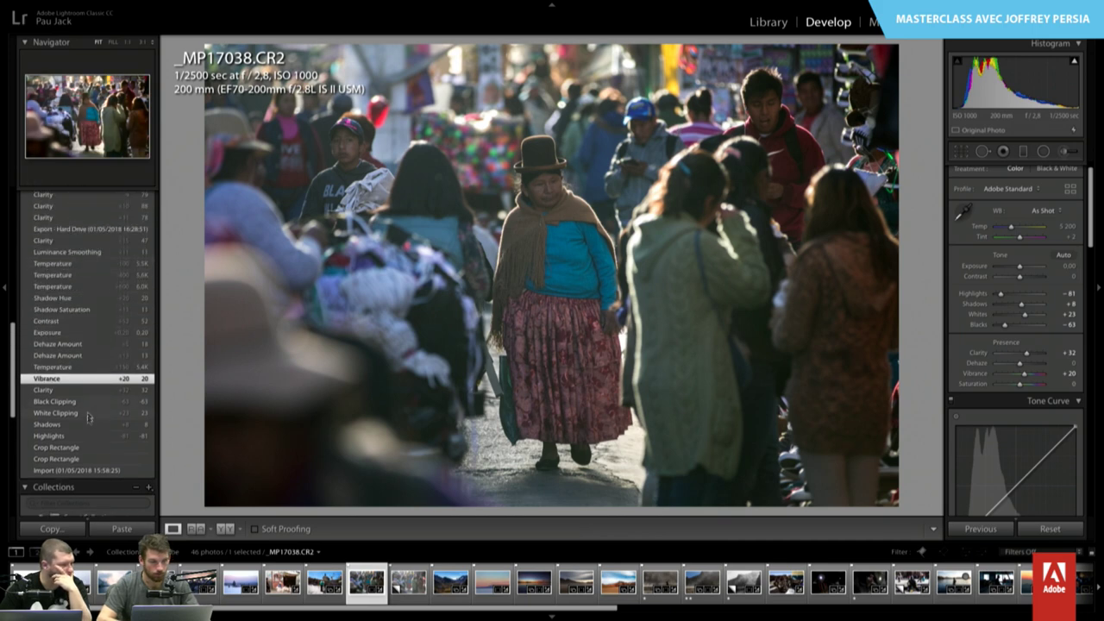
pyautogui.click(60, 368)
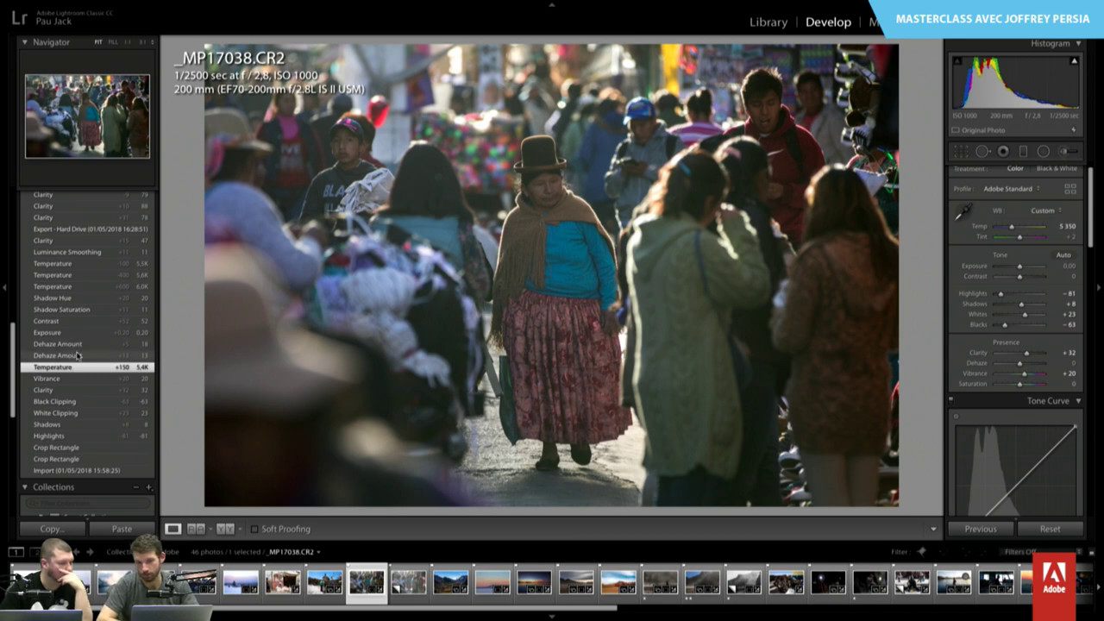
pyautogui.click(61, 354)
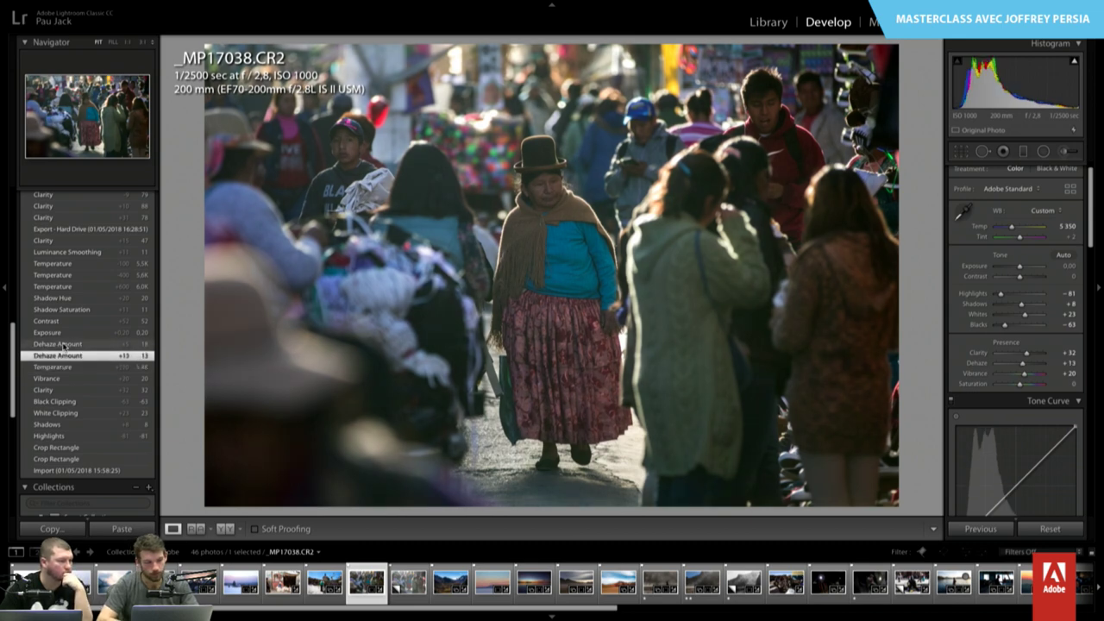
pyautogui.click(63, 344)
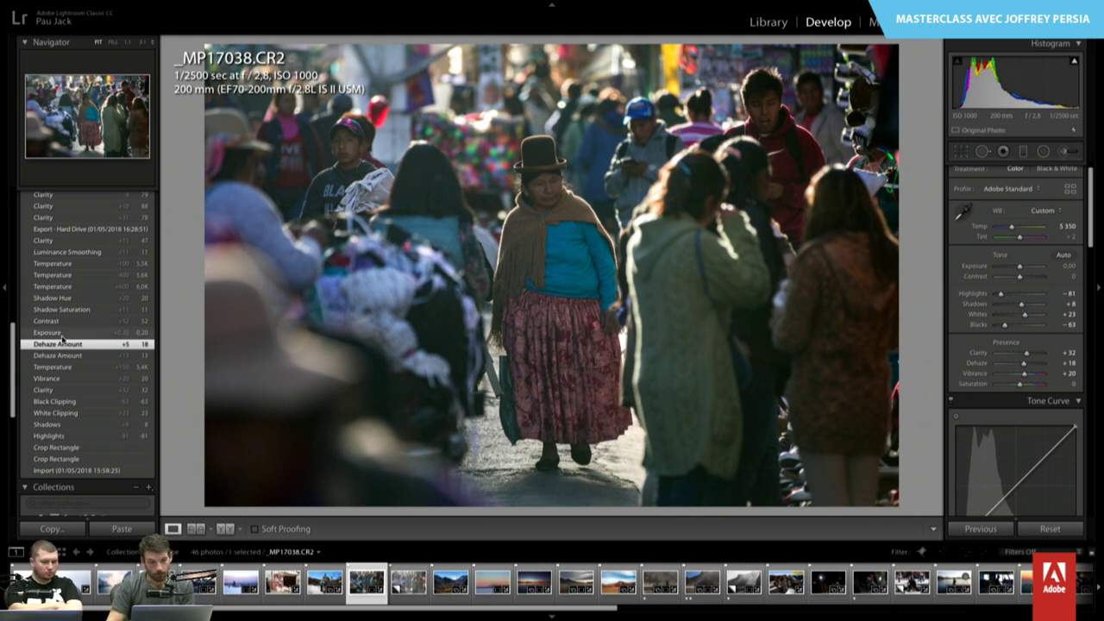
pyautogui.click(61, 334)
pyautogui.click(53, 320)
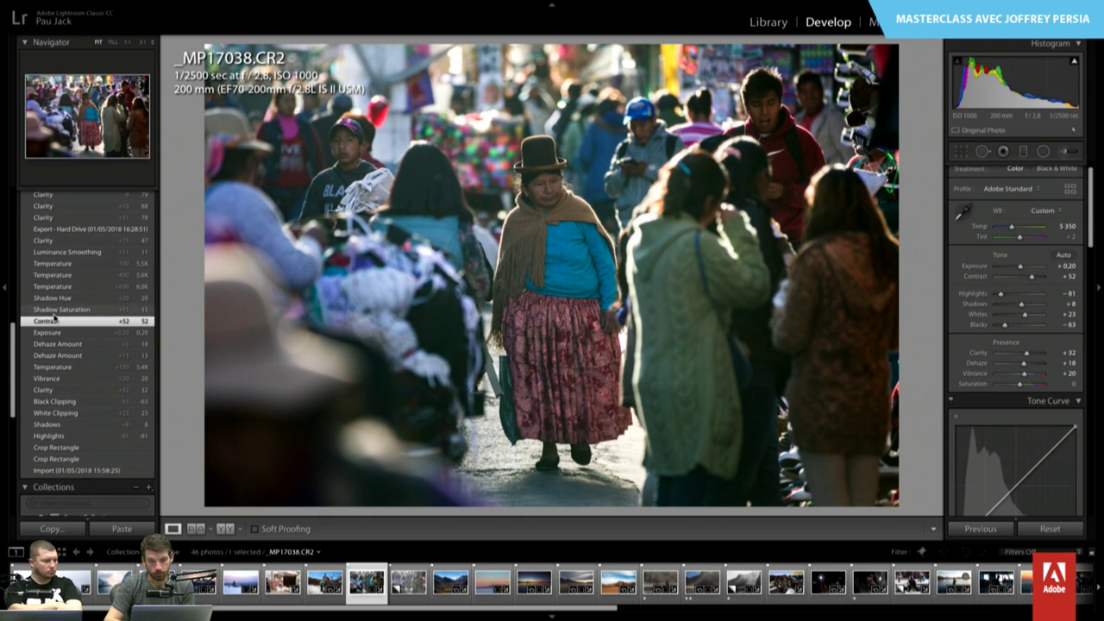
pyautogui.click(53, 314)
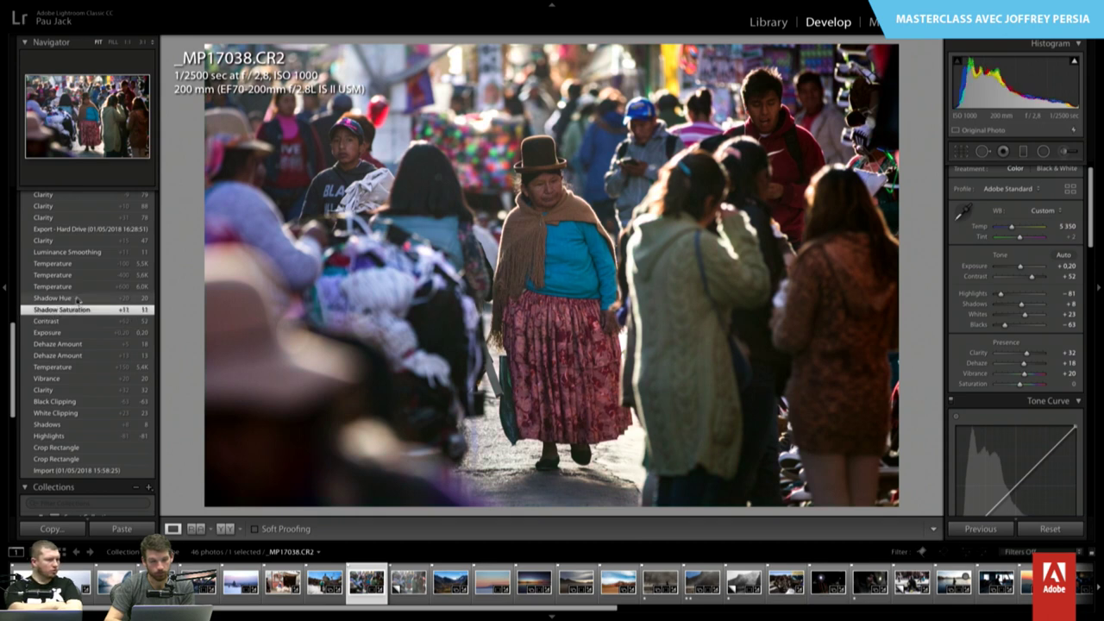
# - Step back through Shadow Hue and the +600, 5.6K and 5.5K temperature edits
pyautogui.click(75, 298)
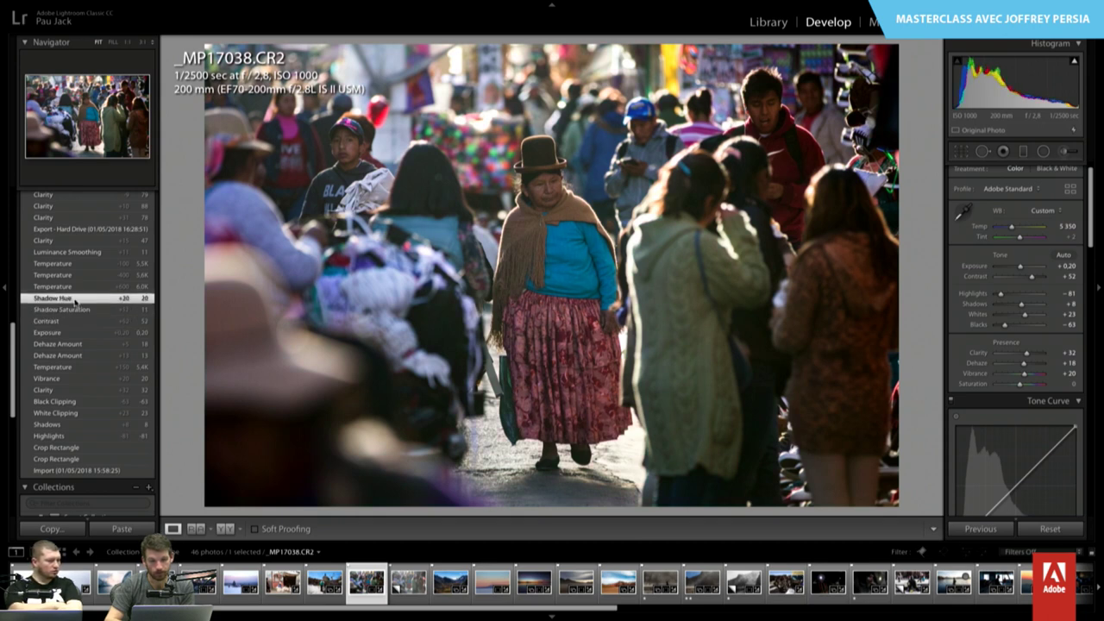
pyautogui.click(73, 287)
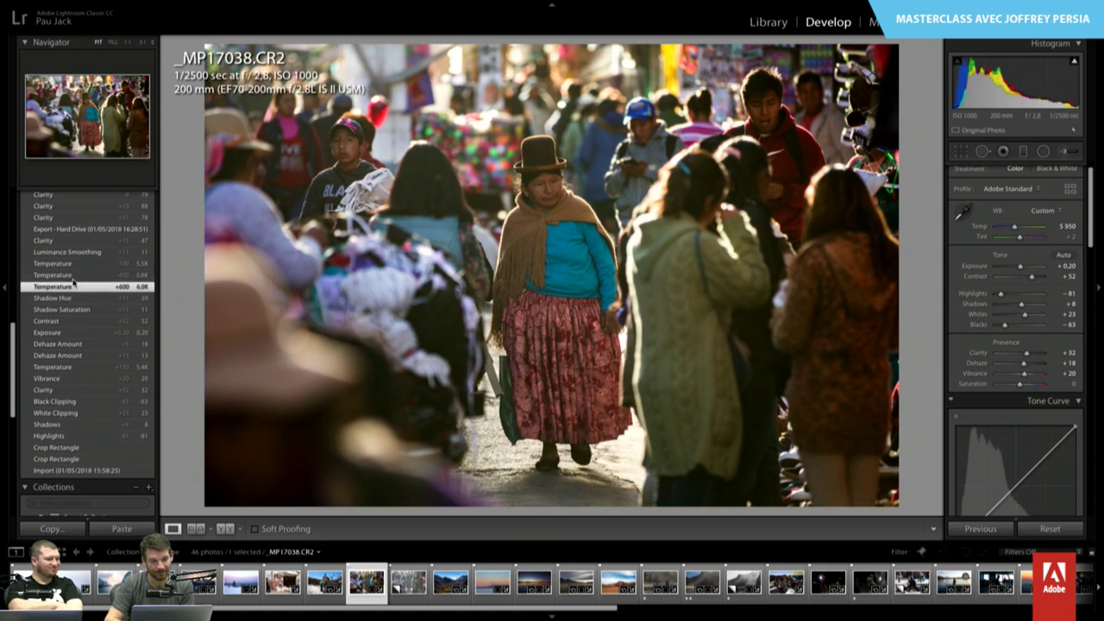
pyautogui.click(72, 276)
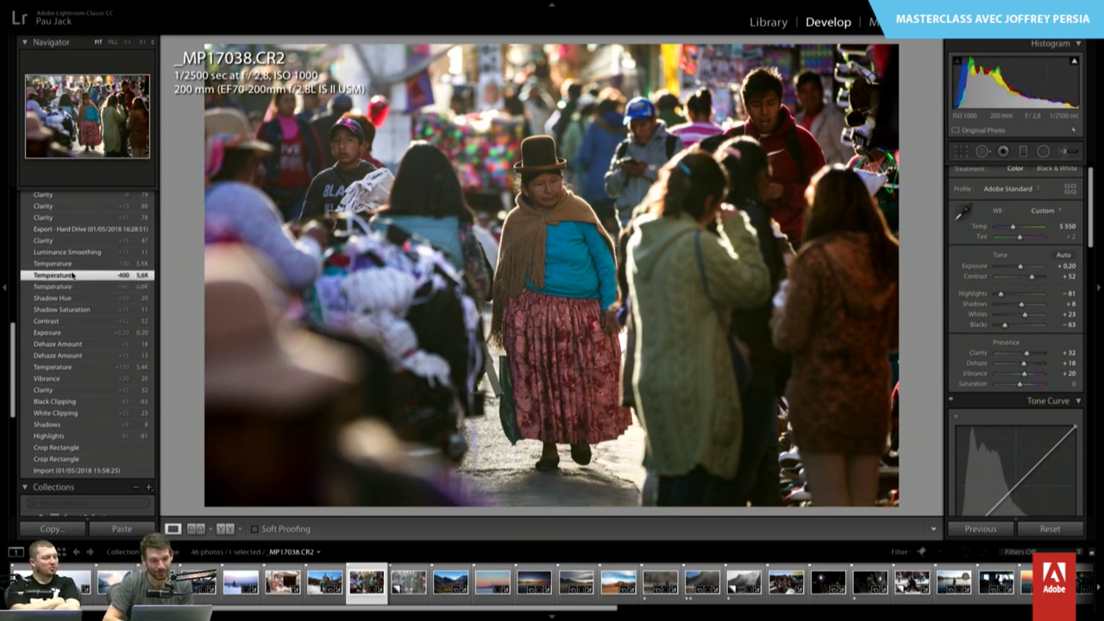
pyautogui.click(72, 263)
pyautogui.scroll(2, 74, 265)
pyautogui.scroll(3, 74, 265)
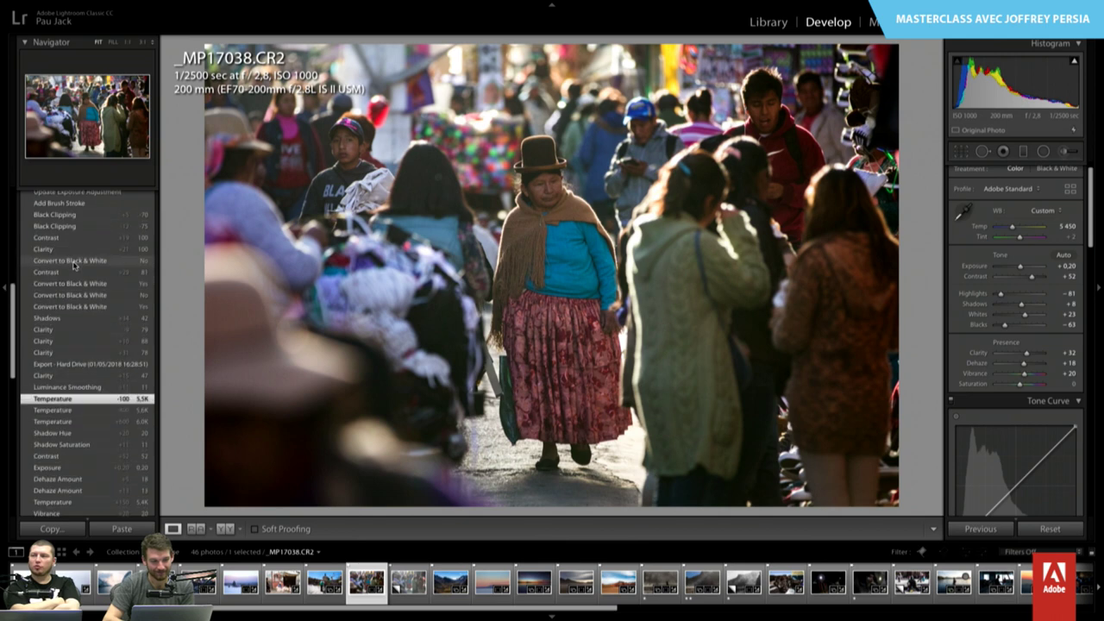
pyautogui.scroll(2, 75, 265)
pyautogui.scroll(3, 74, 265)
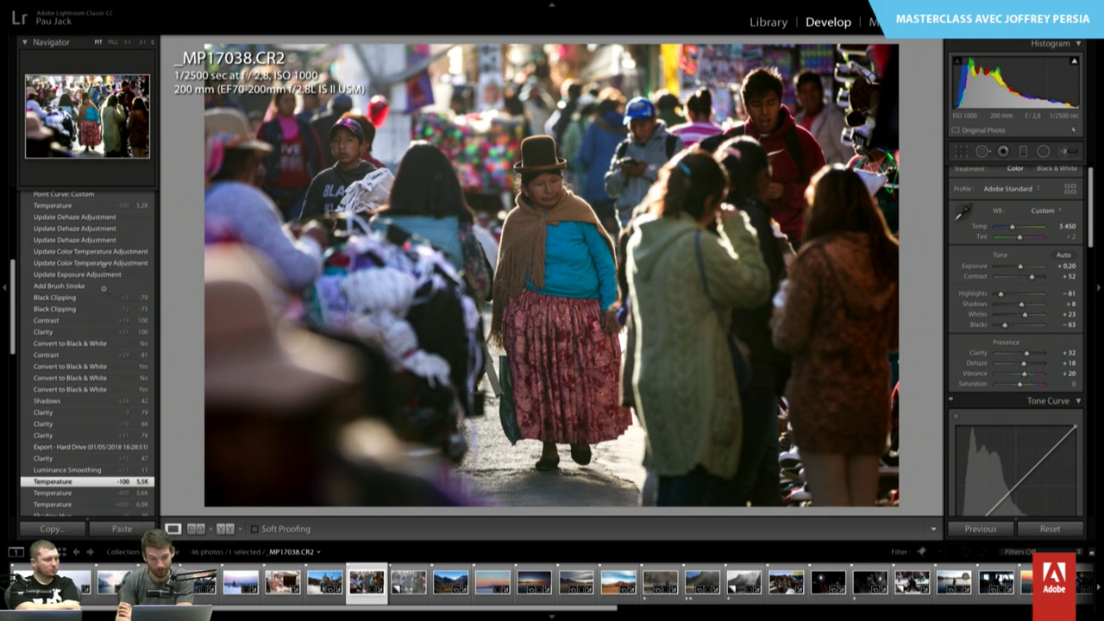
# - Preview later history steps: Luminance Smoothing, export, and Clarity +15, +31, +13, -9
pyautogui.click(64, 470)
pyautogui.click(85, 459)
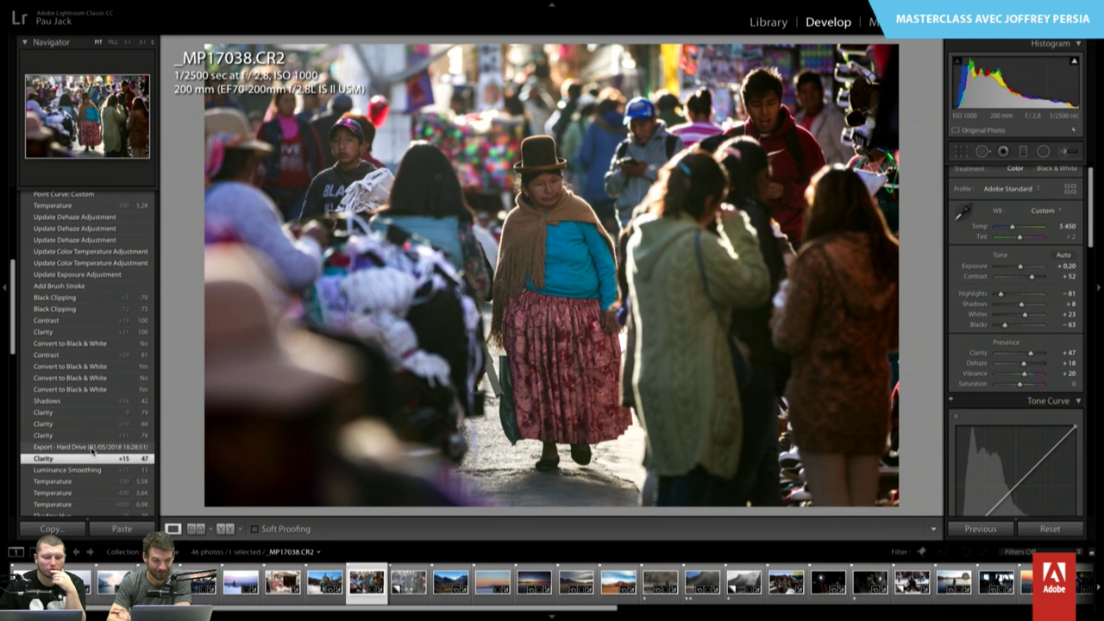
pyautogui.click(92, 447)
pyautogui.click(95, 435)
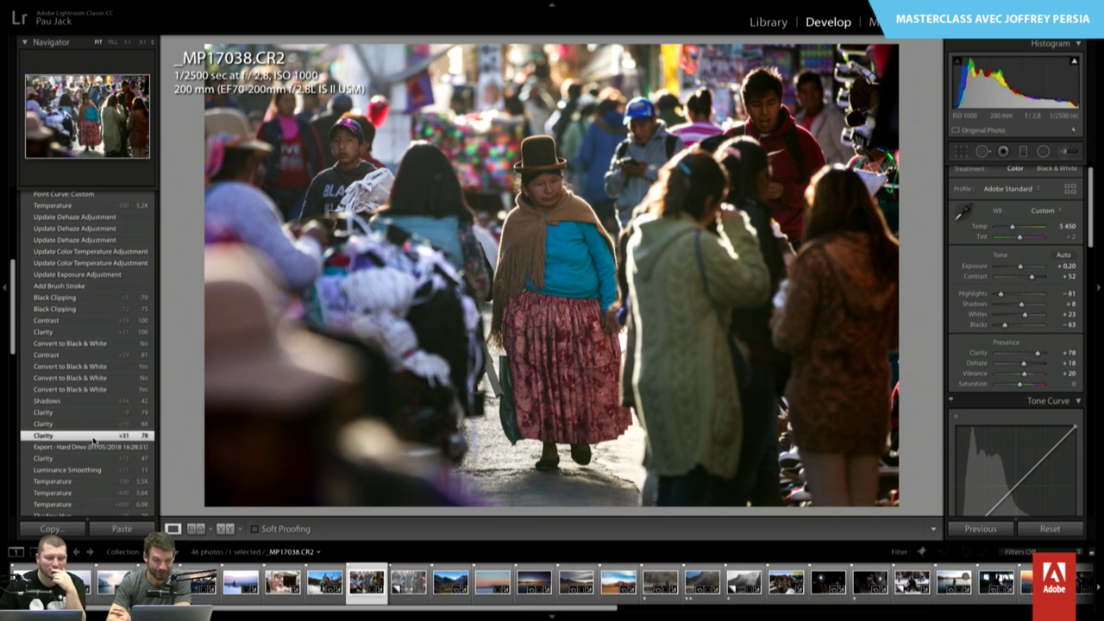
pyautogui.click(96, 424)
pyautogui.click(95, 413)
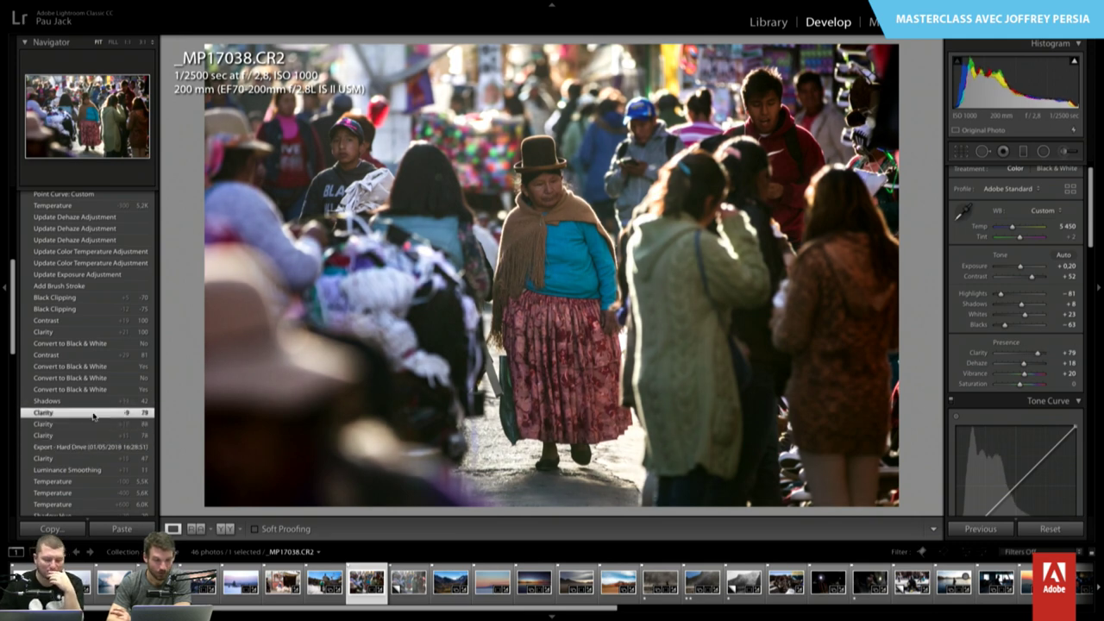
pyautogui.scroll(-3, 93, 417)
pyautogui.scroll(5, 93, 417)
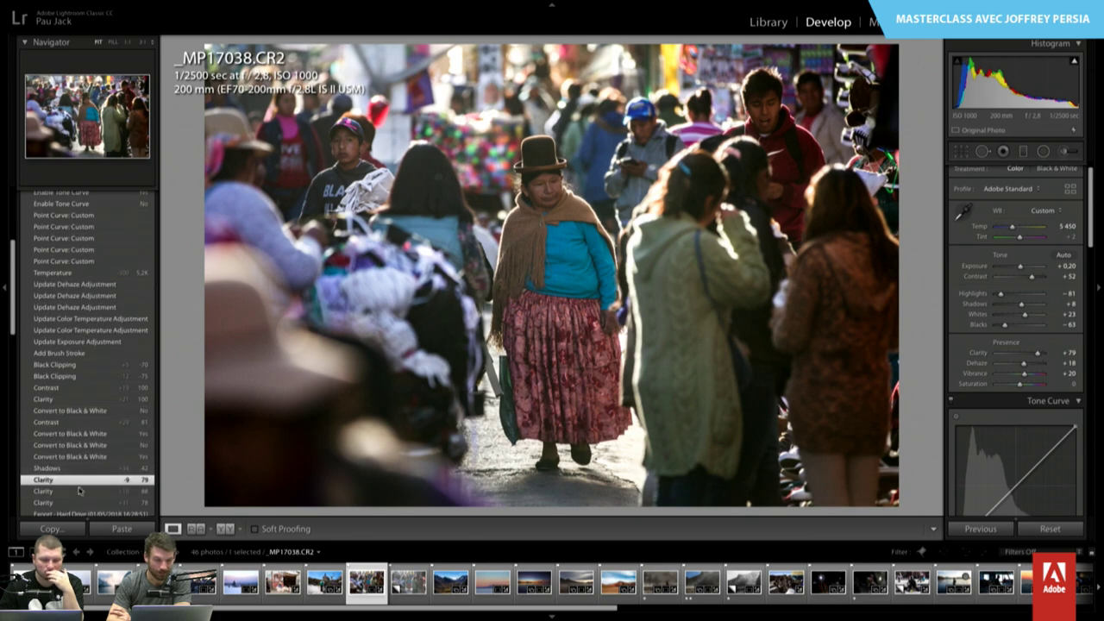
# - Preview the B&W conversion steps, then settle on Add Brush Stroke and show its brush settings
pyautogui.click(93, 457)
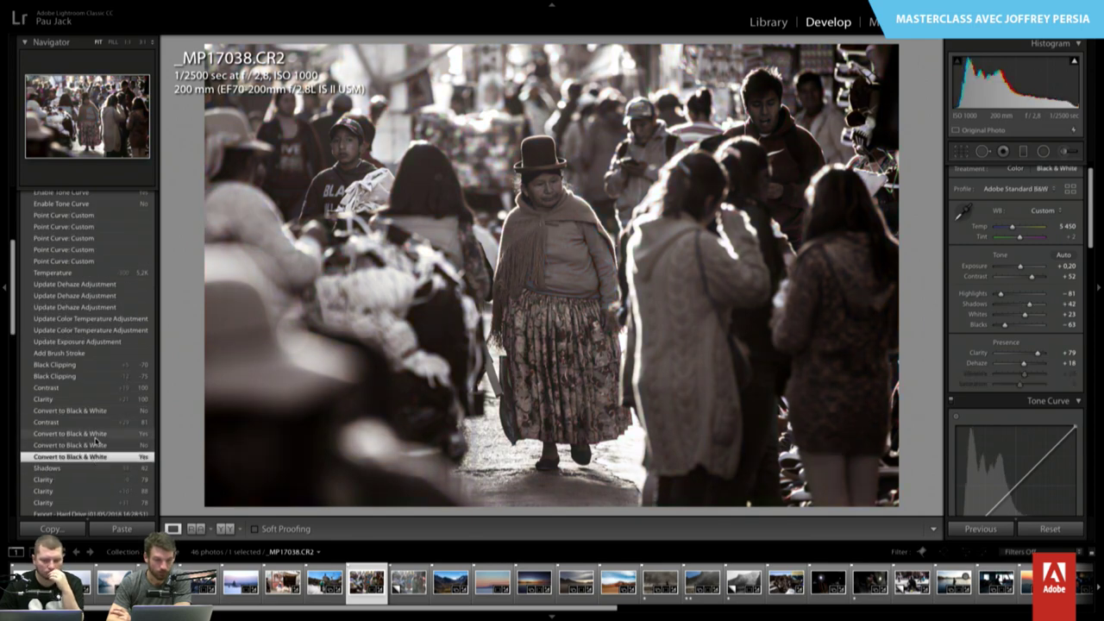
pyautogui.click(95, 433)
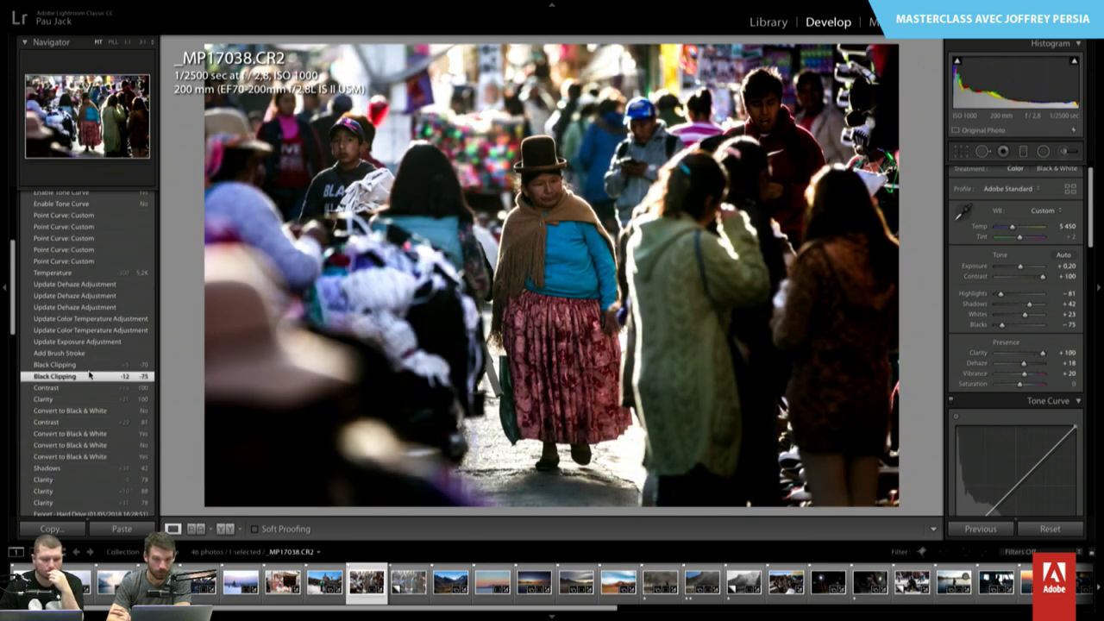
pyautogui.click(86, 376)
pyautogui.click(86, 354)
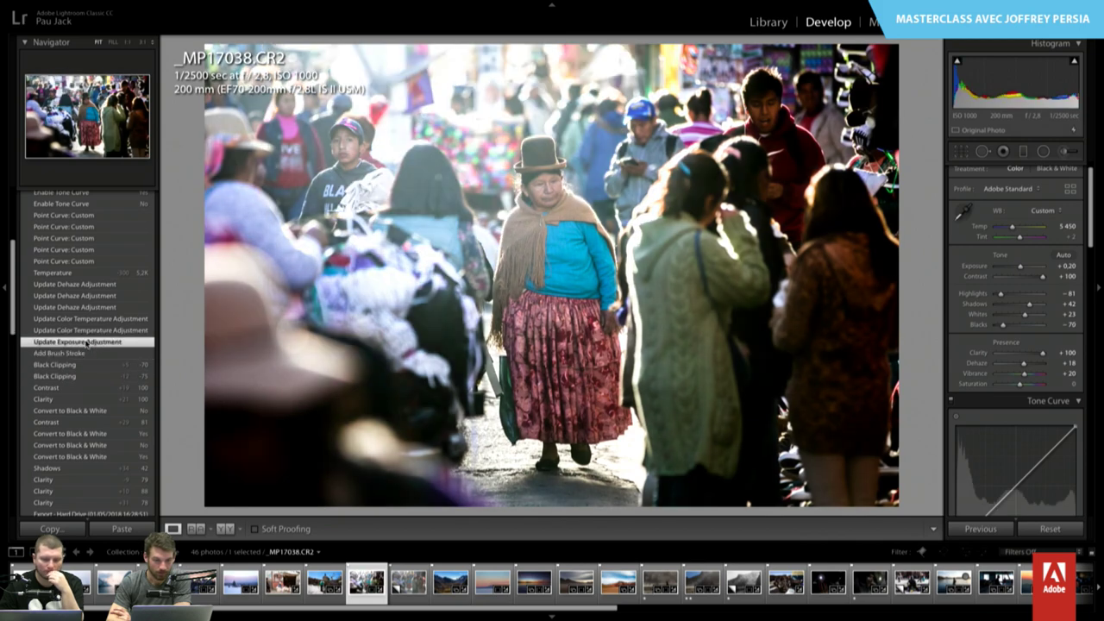
pyautogui.click(82, 354)
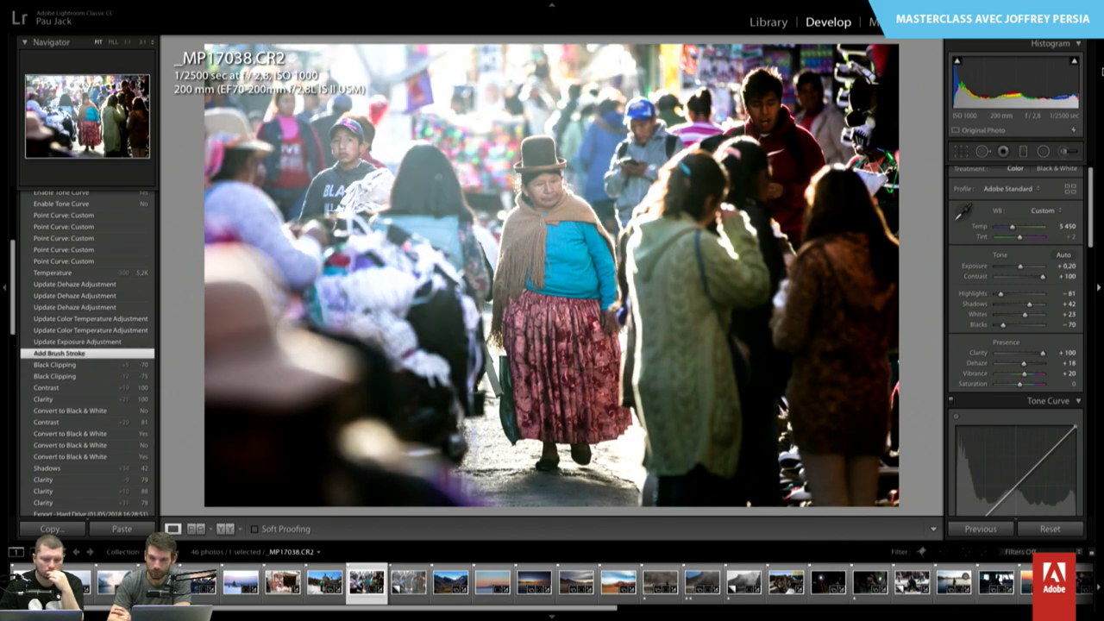
pyautogui.click(1044, 153)
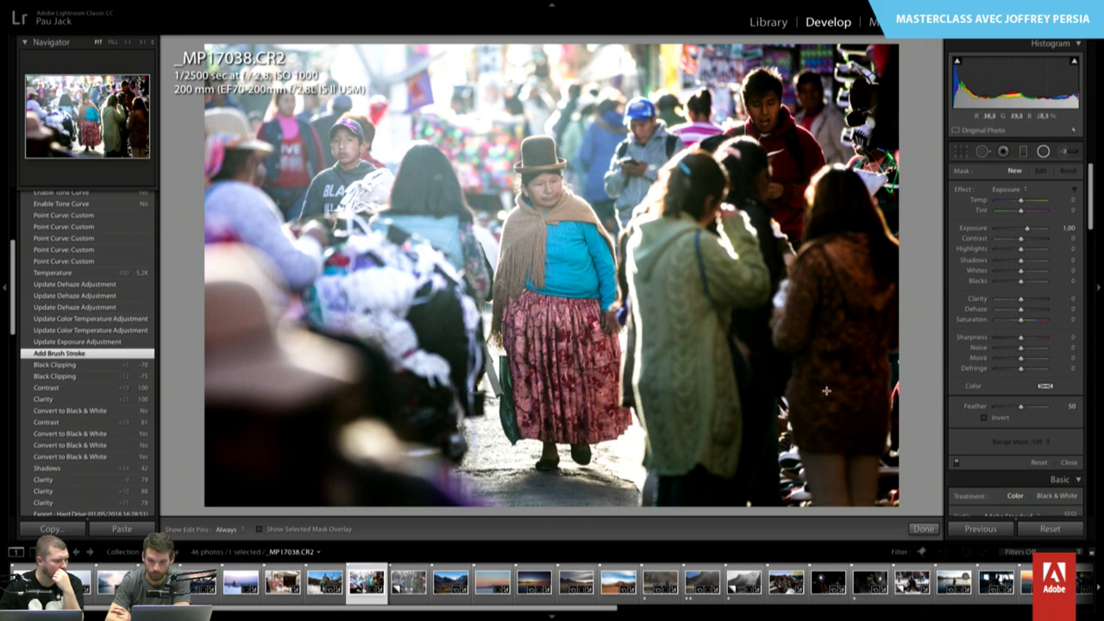
# - Cycle through the Graduated Filter, Crop, Radial Filter and Adjustment Brush tool panels
pyautogui.click(1026, 153)
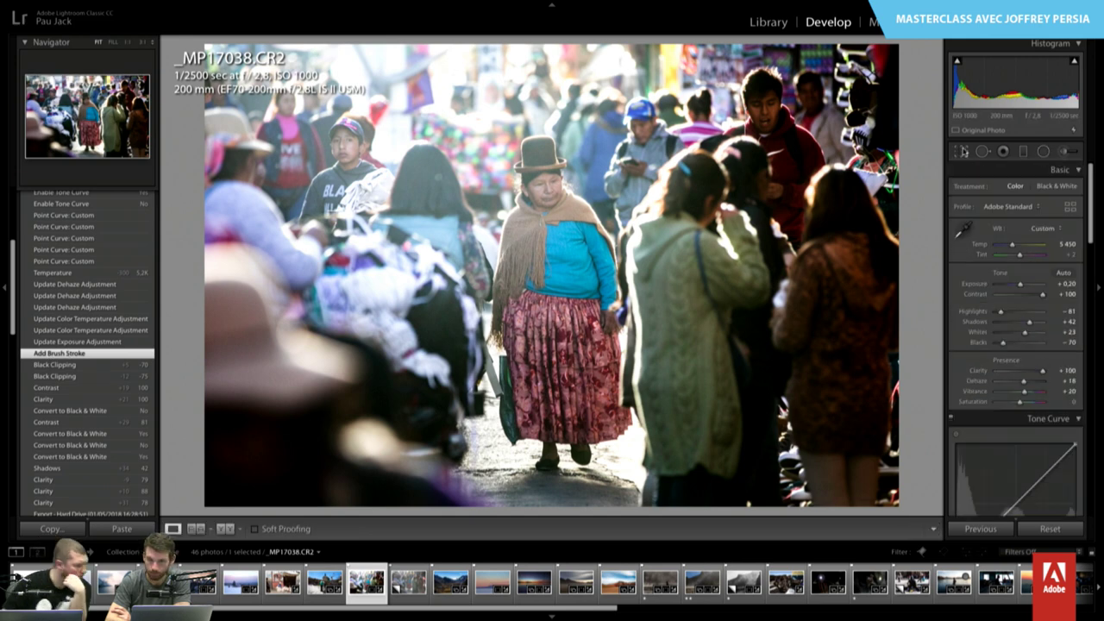
pyautogui.press('m')
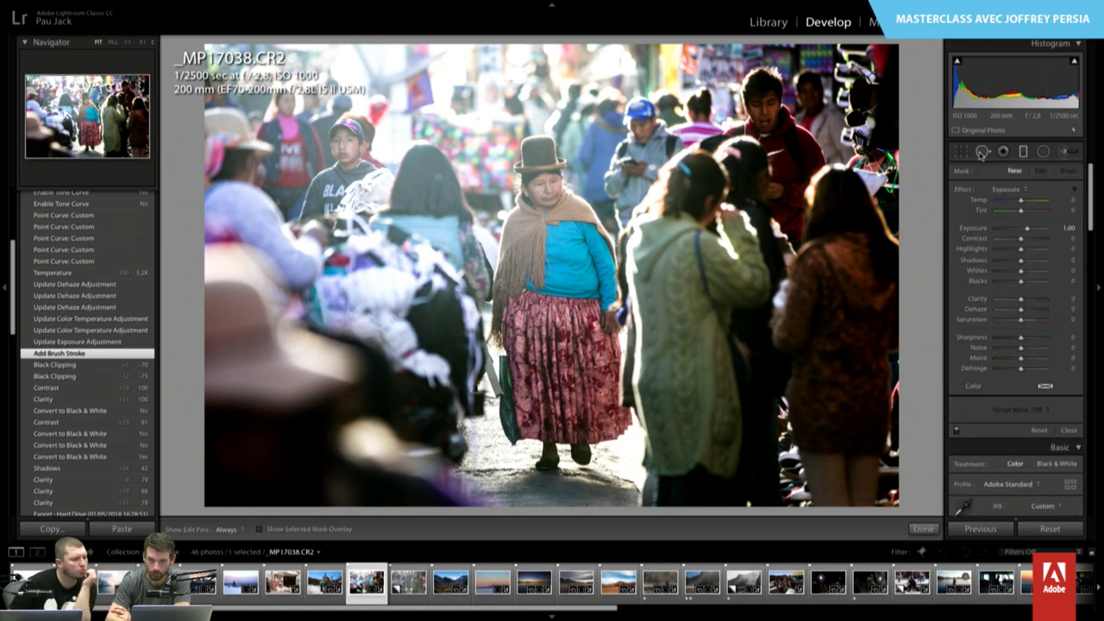
pyautogui.click(982, 152)
pyautogui.press('r')
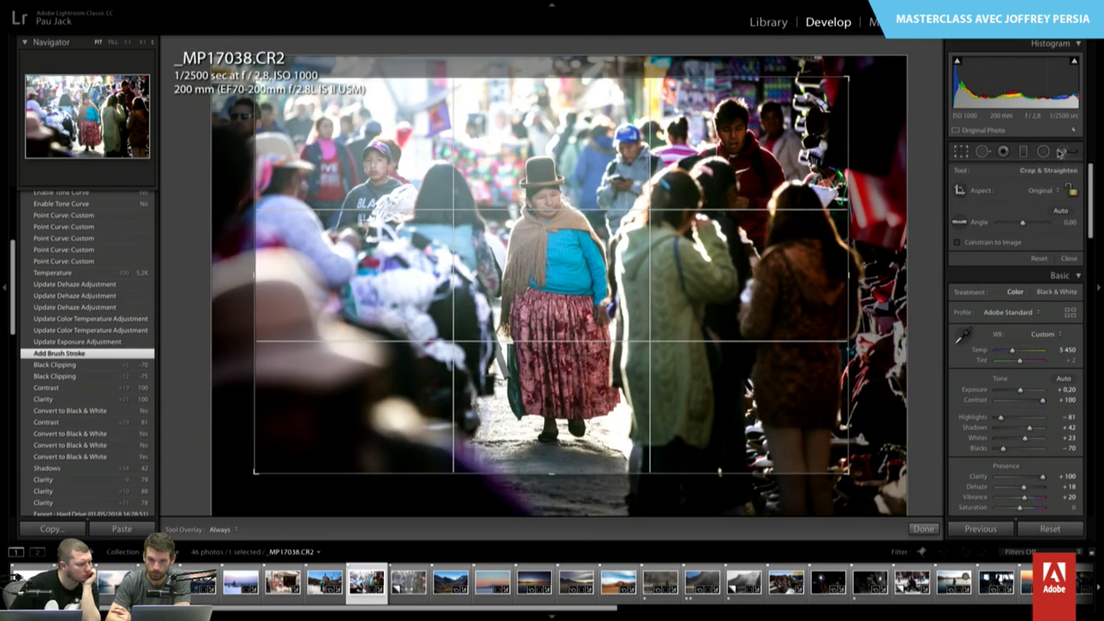
pyautogui.click(1049, 152)
pyautogui.click(1046, 152)
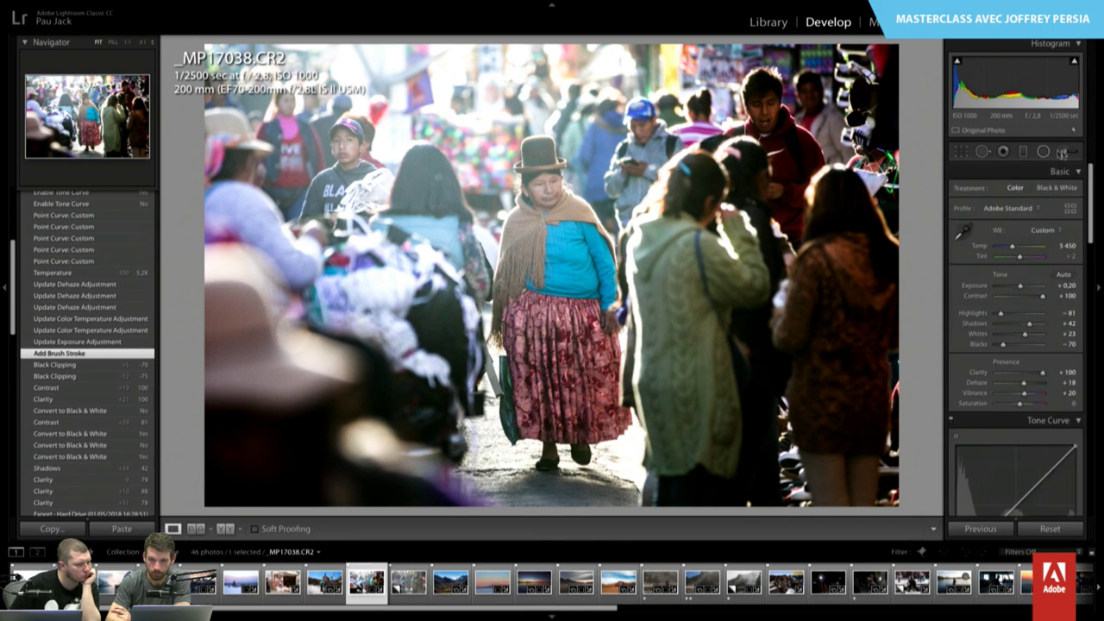
pyautogui.click(1068, 152)
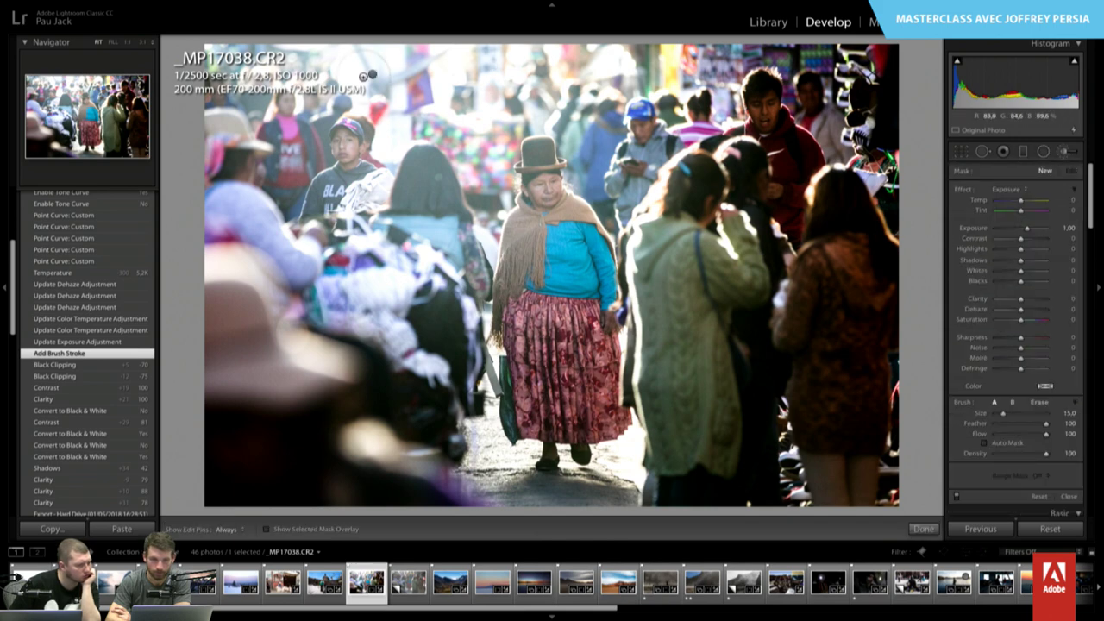
# - Select the brush mask pin and step back through History past temperature and Dehaze updates
pyautogui.click(373, 74)
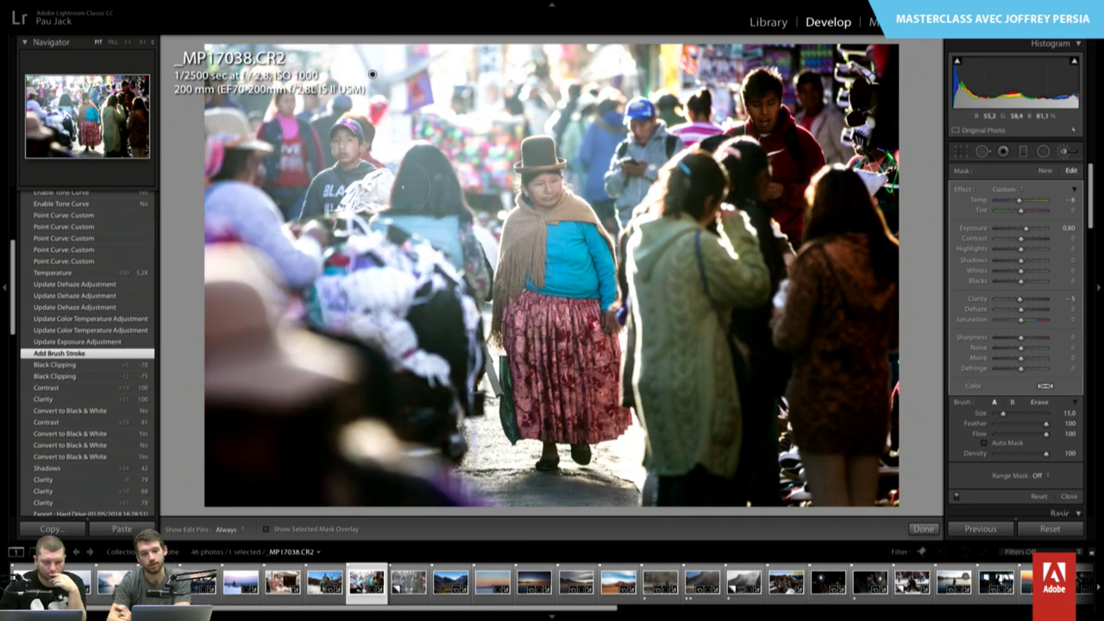
pyautogui.click(95, 342)
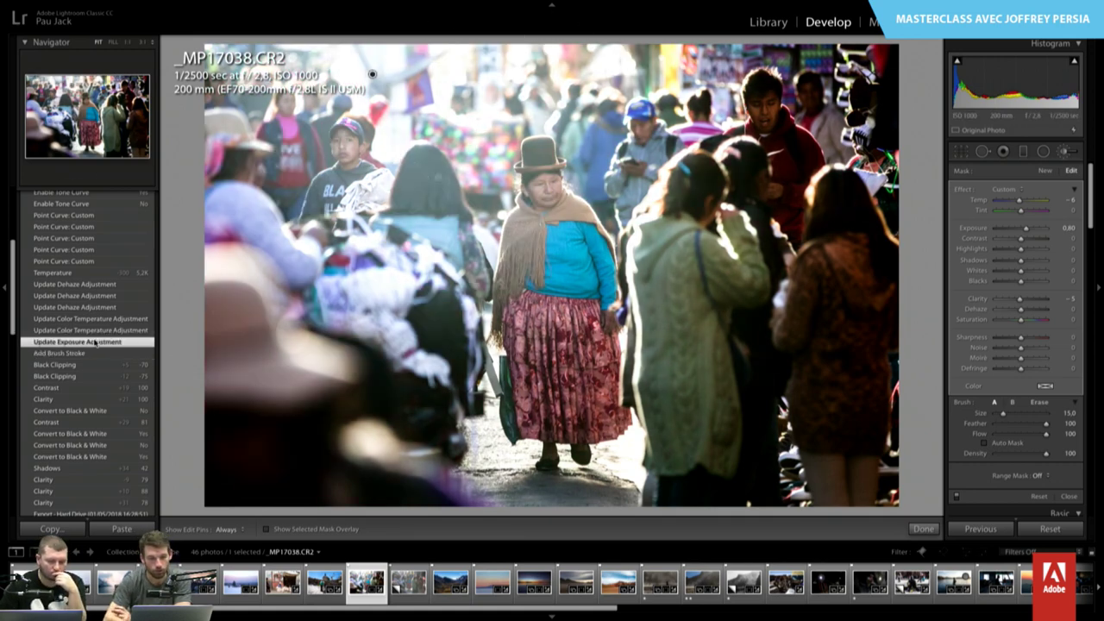
pyautogui.click(97, 330)
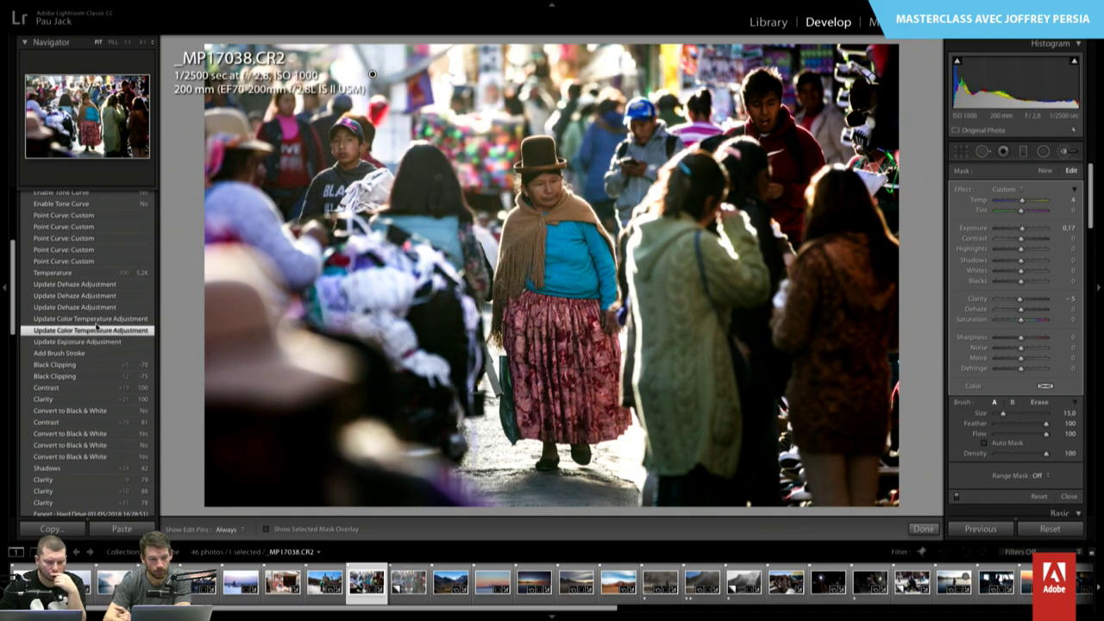
pyautogui.click(98, 319)
pyautogui.click(98, 308)
pyautogui.click(97, 297)
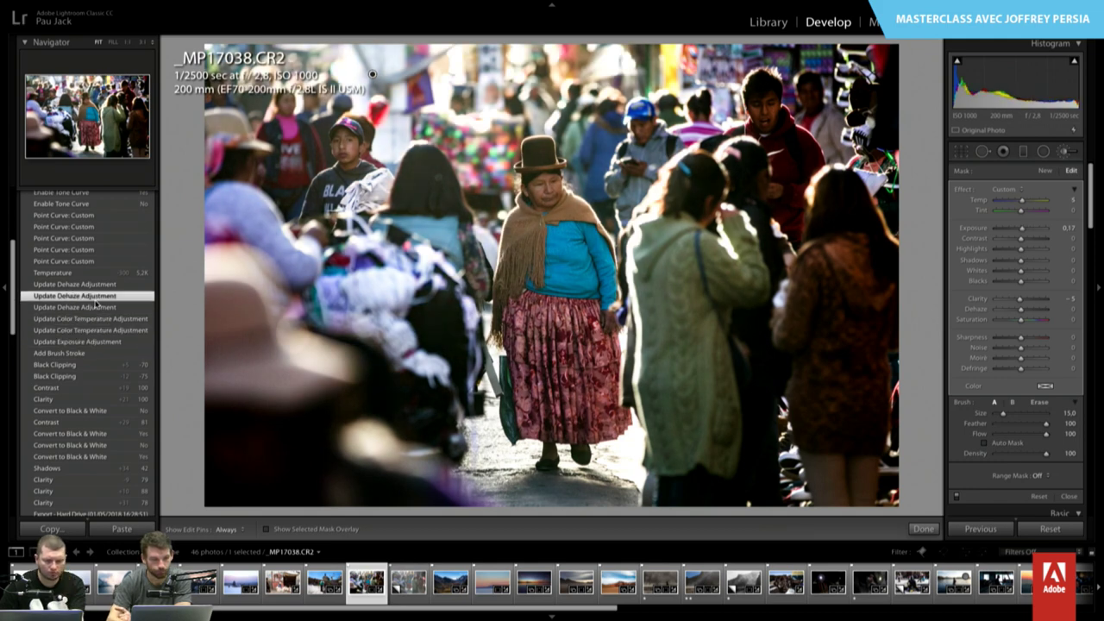
pyautogui.click(98, 284)
# - Go back to the earliest brush exposure update in History and close the mask panel
pyautogui.scroll(-3, 86, 345)
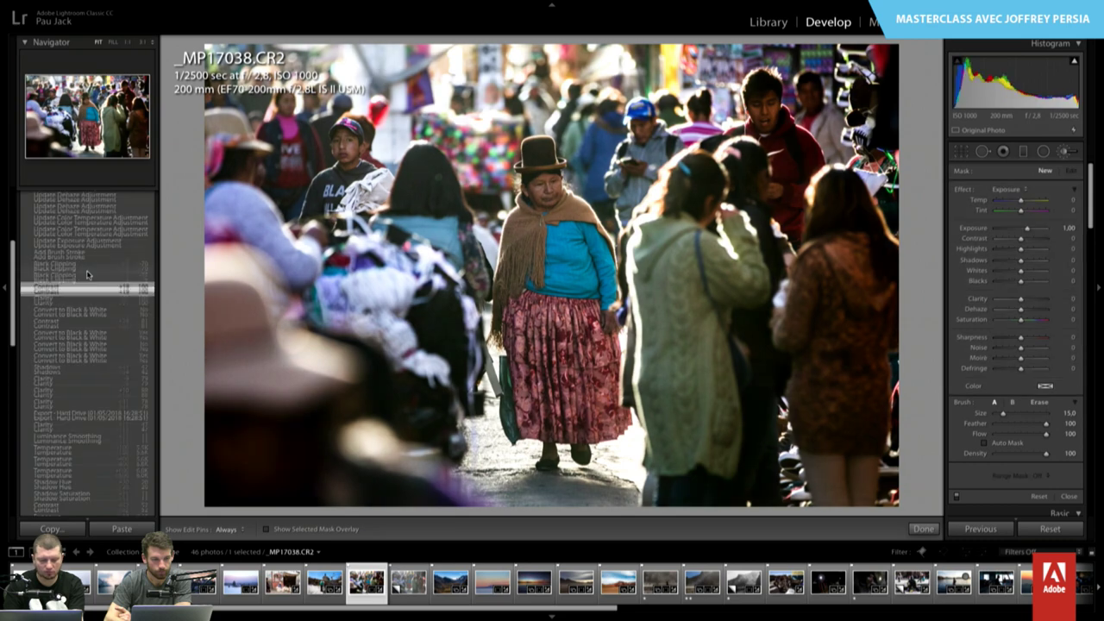
pyautogui.click(83, 316)
pyautogui.click(83, 295)
pyautogui.click(83, 270)
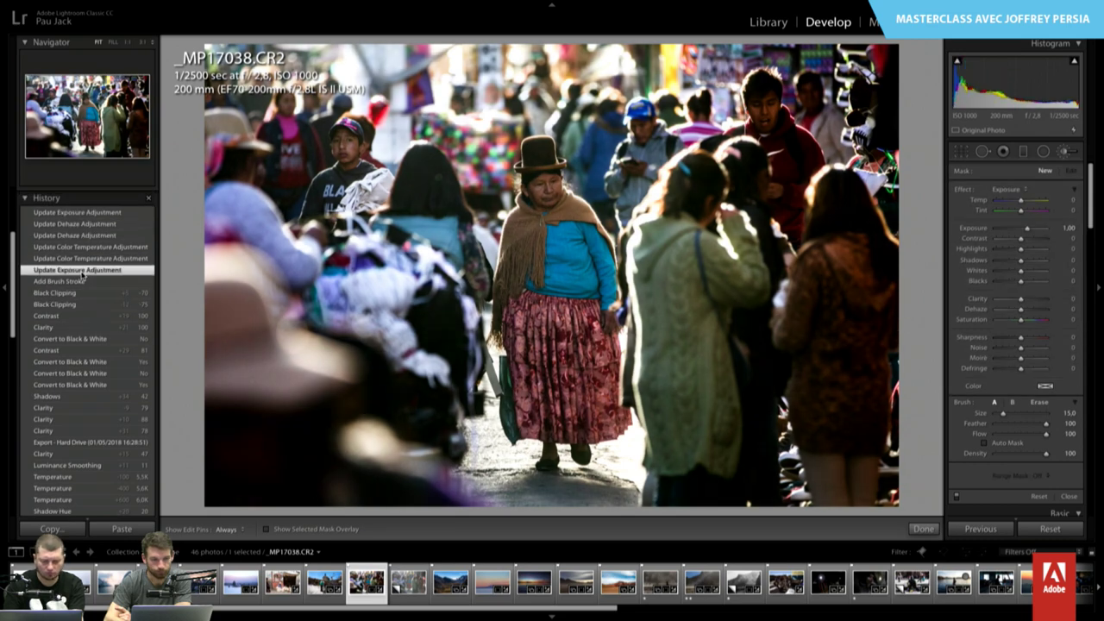
pyautogui.scroll(1, 83, 274)
pyautogui.click(83, 272)
pyautogui.scroll(1, 83, 272)
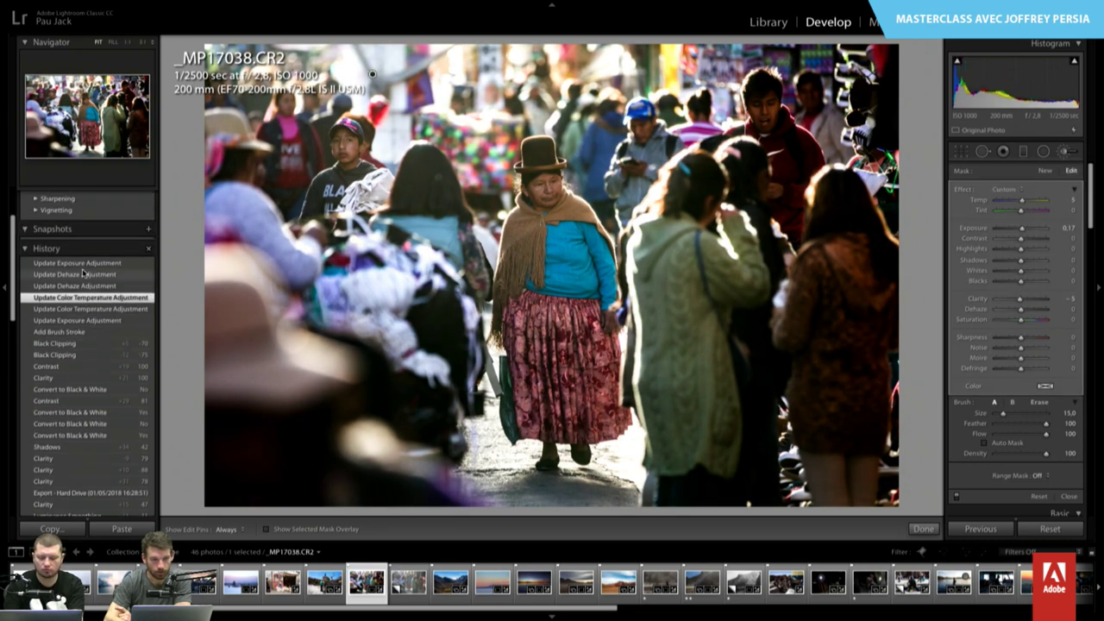
pyautogui.click(83, 263)
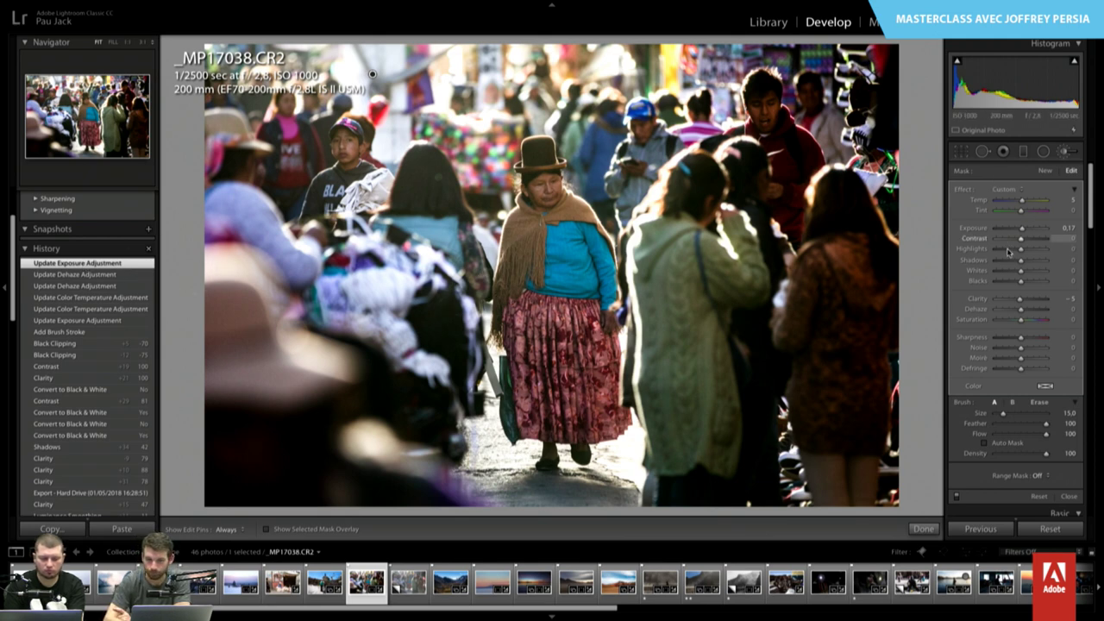
pyautogui.click(923, 529)
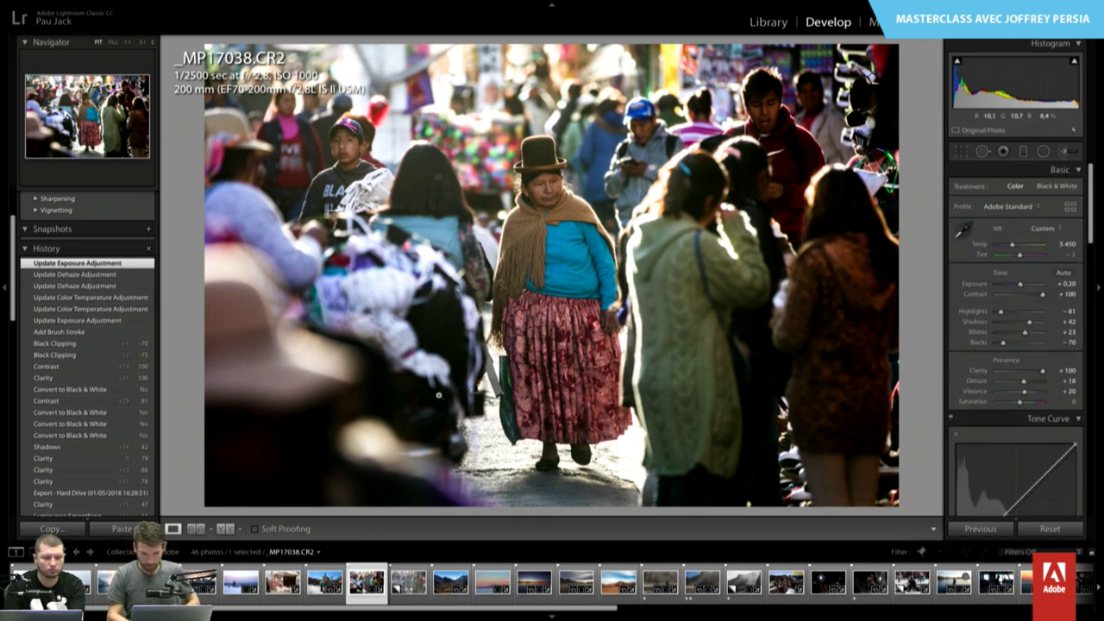
pyautogui.moveTo(409, 583)
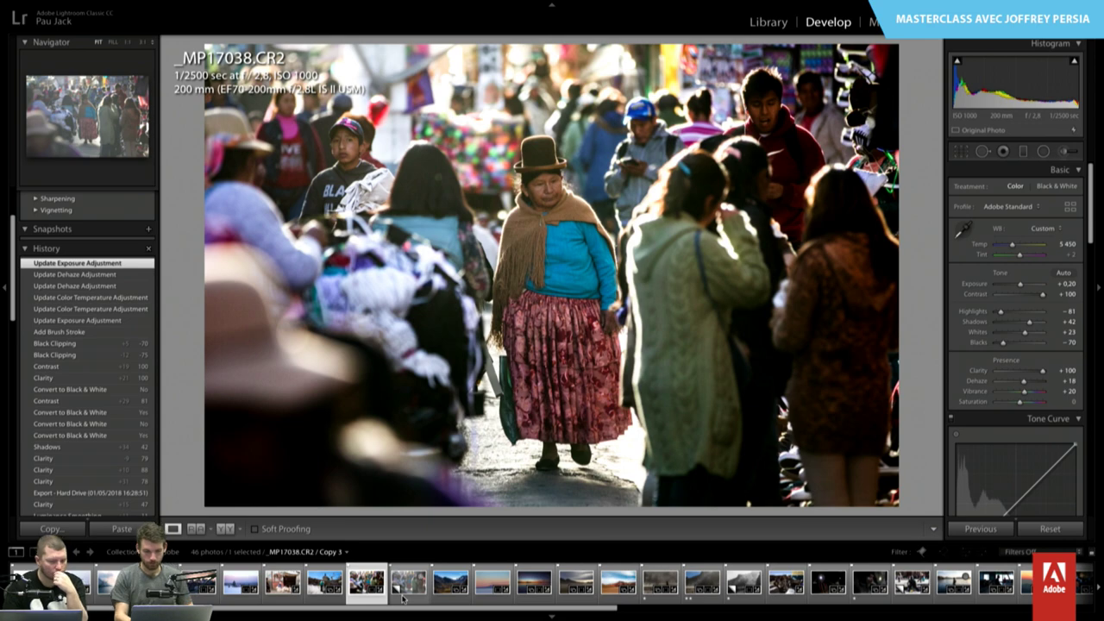
# - Delete the reset virtual copy Copy 3 and review the valley photo's Develop panels
pyautogui.click(402, 596)
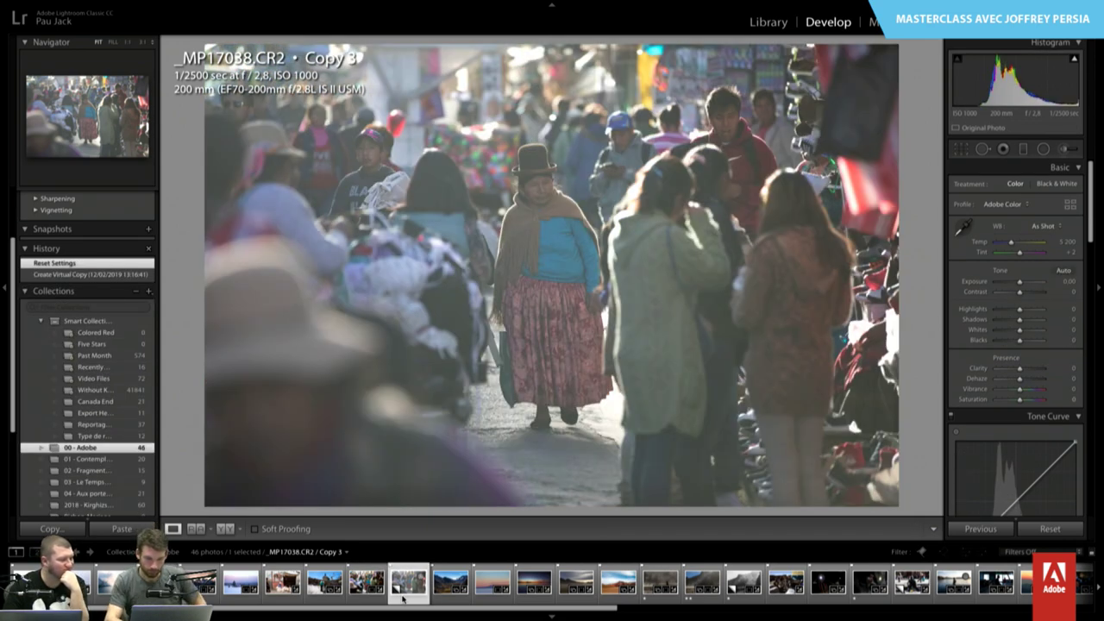
pyautogui.press('Delete')
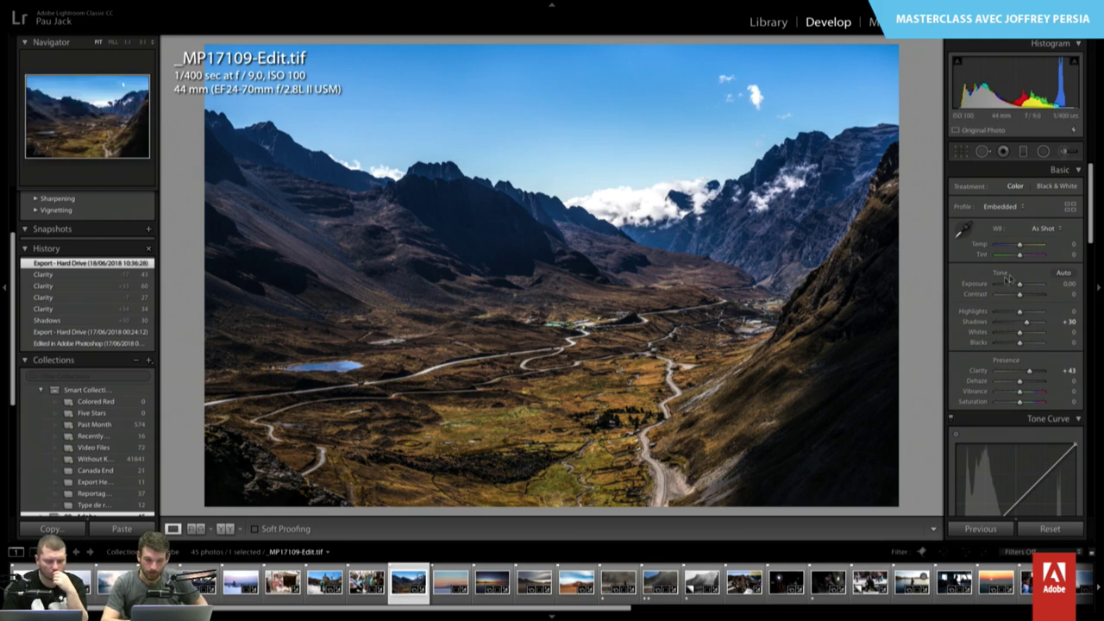
pyautogui.scroll(-2, 990, 268)
pyautogui.scroll(-3, 990, 310)
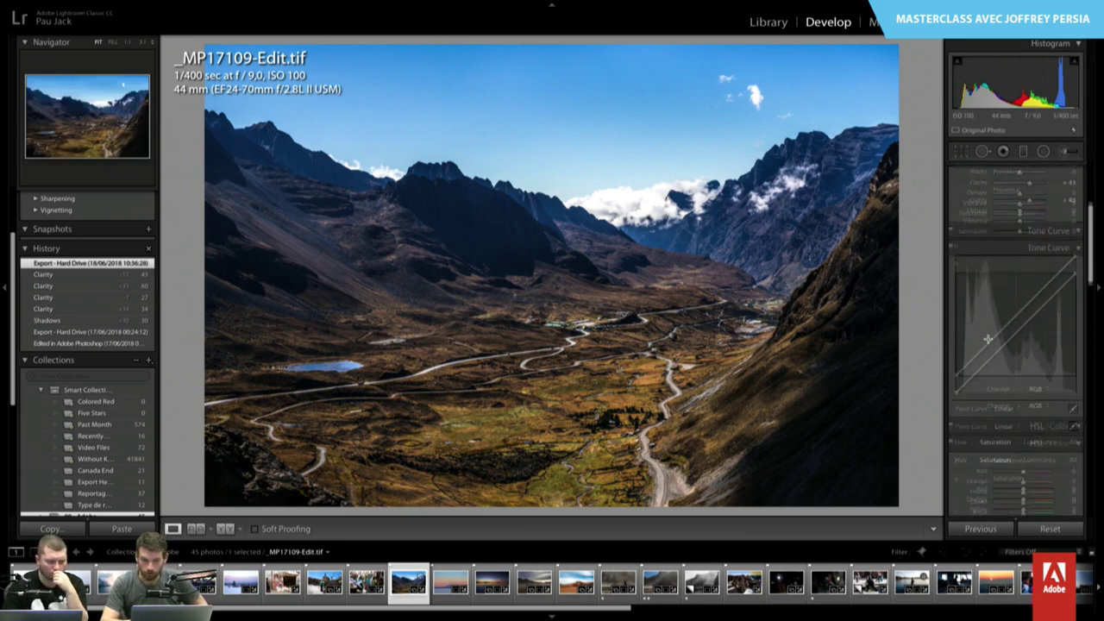
pyautogui.scroll(-3, 989, 336)
pyautogui.scroll(-2, 989, 342)
# - Scroll back up the panels and advance to the sunset mountain photo _MP17788.CR2
pyautogui.scroll(3, 989, 343)
pyautogui.scroll(2, 989, 342)
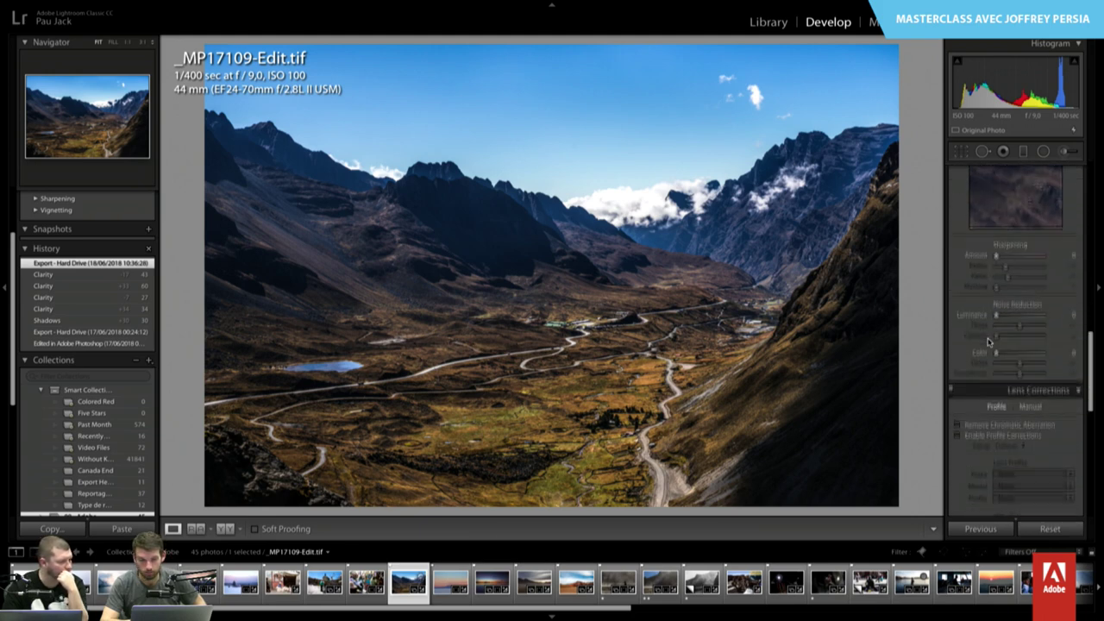
pyautogui.scroll(3, 989, 343)
pyautogui.scroll(2, 989, 342)
pyautogui.scroll(1, 988, 342)
pyautogui.scroll(1, 989, 342)
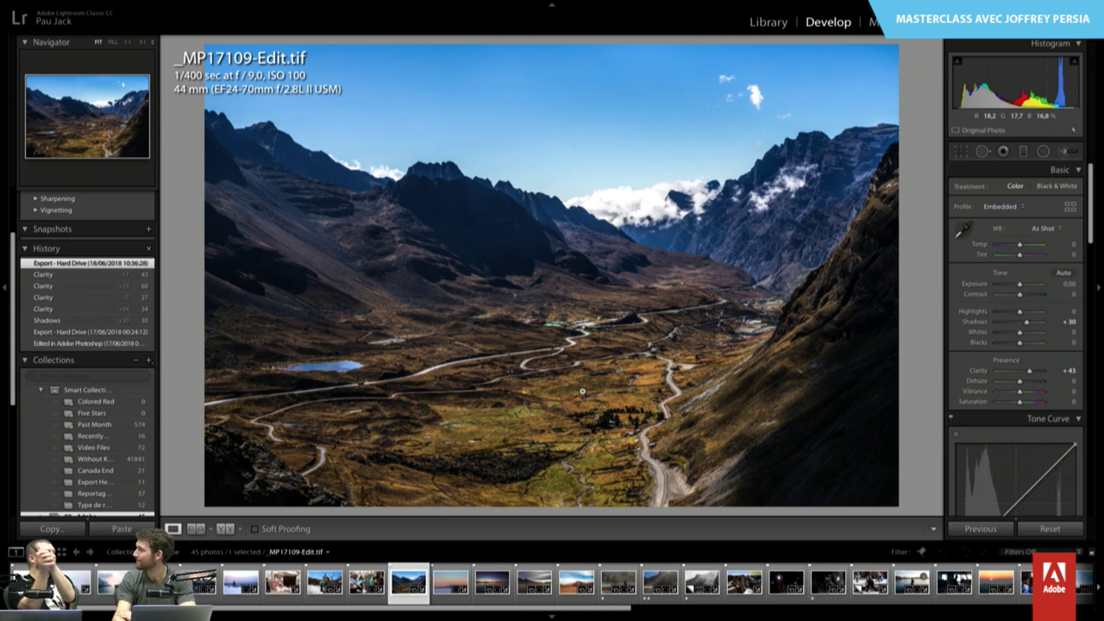
pyautogui.press('Right')
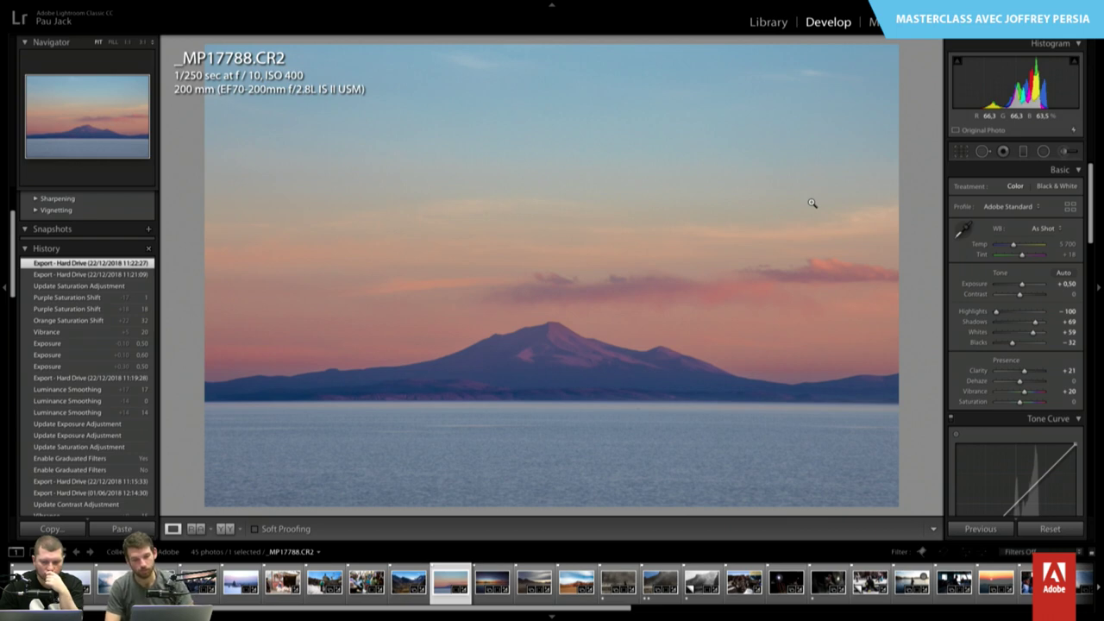
# - Review the sunset photo's HSL Luminance, Saturation and Hue adjustments
pyautogui.scroll(-3, 1016, 336)
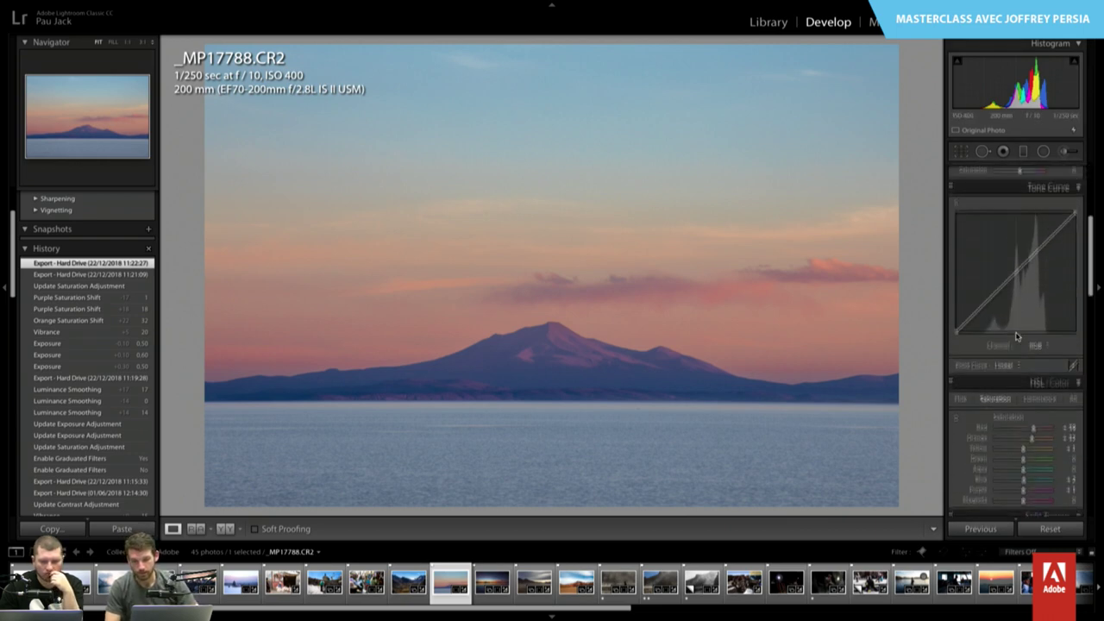
pyautogui.scroll(-3, 1017, 337)
pyautogui.scroll(-1, 1009, 327)
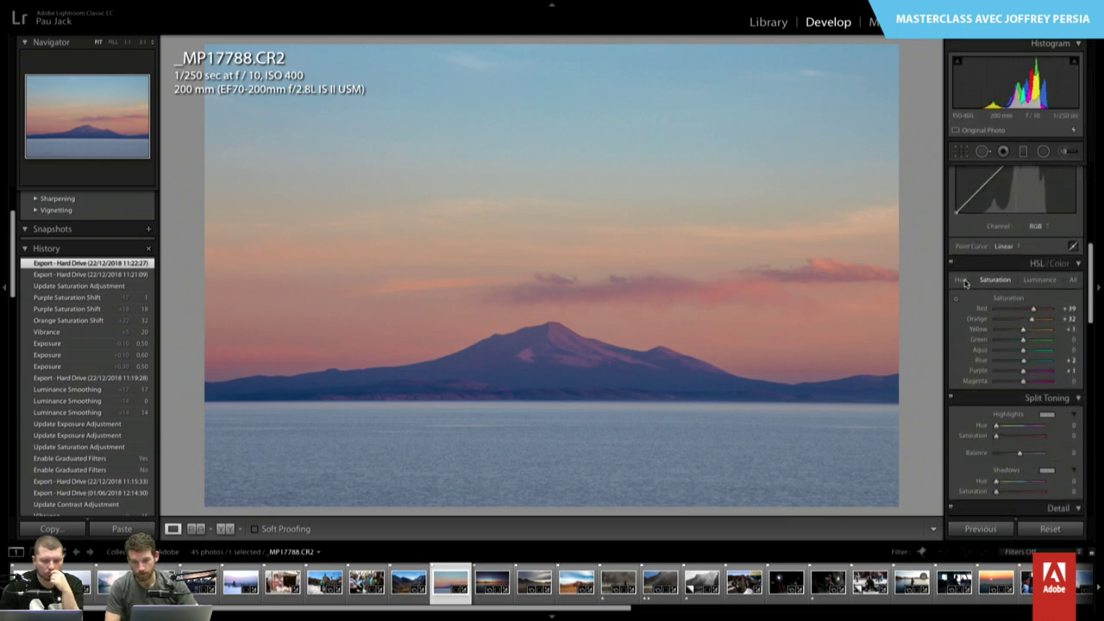
pyautogui.click(961, 281)
pyautogui.click(1042, 281)
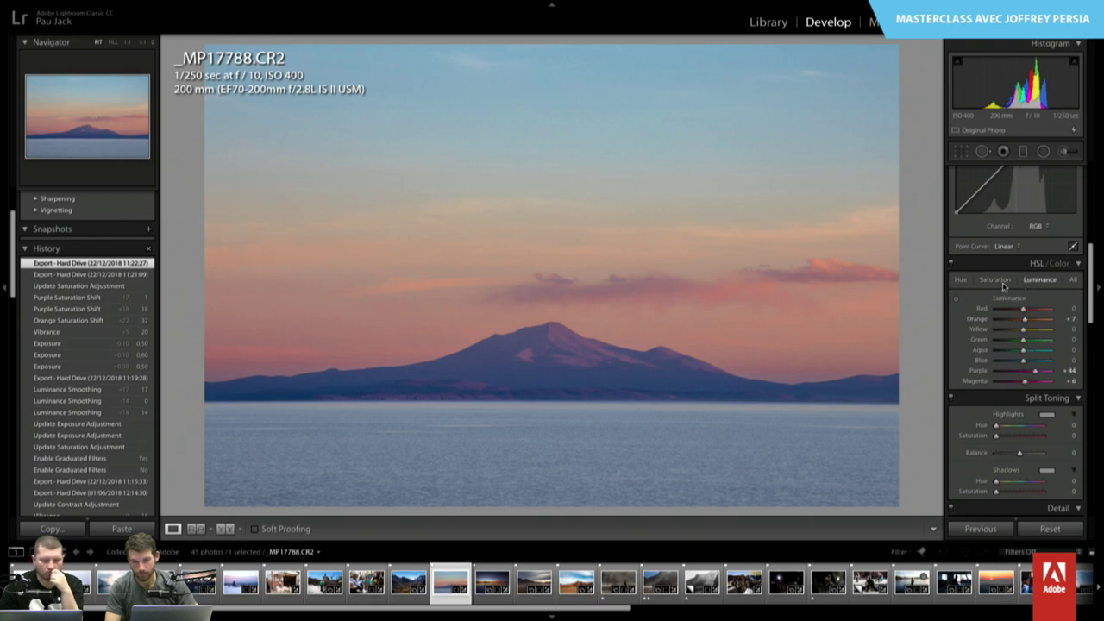
pyautogui.click(997, 281)
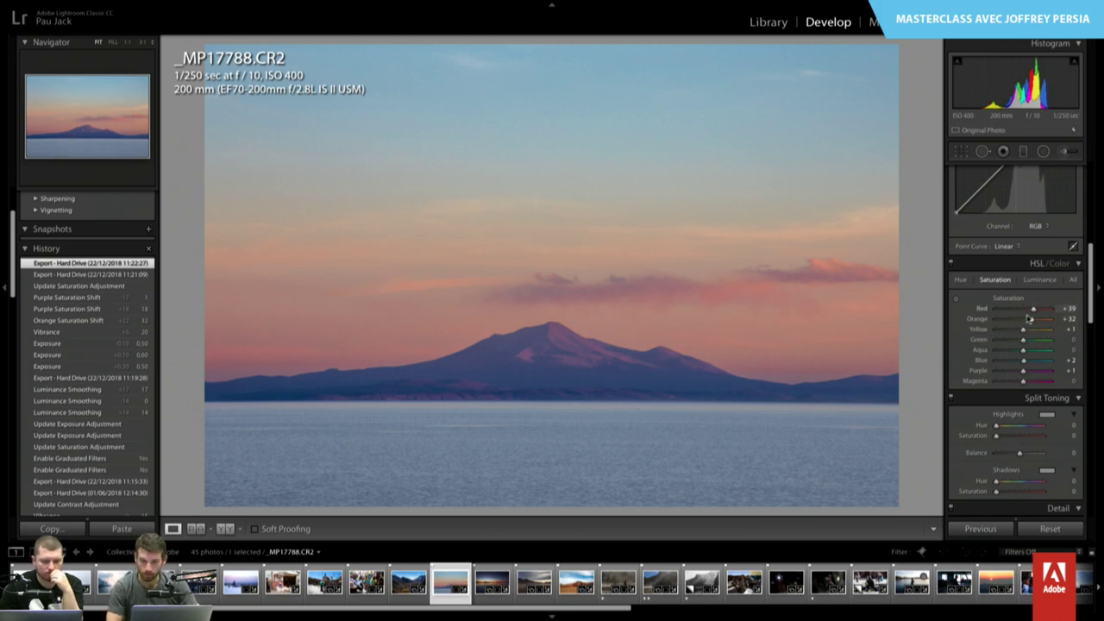
pyautogui.click(959, 280)
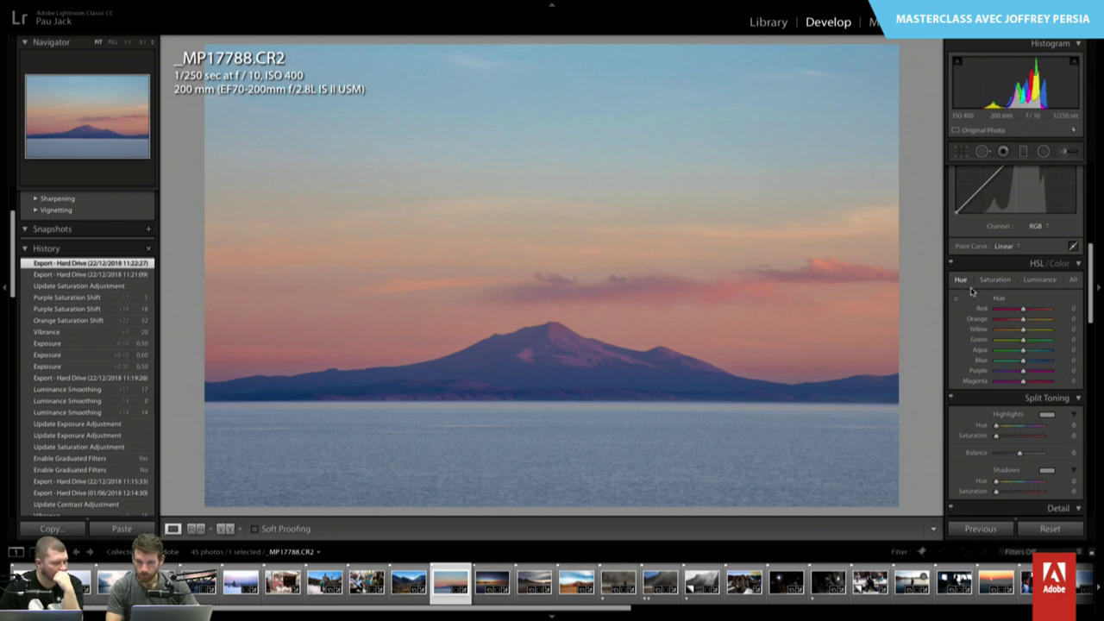
pyautogui.click(1042, 281)
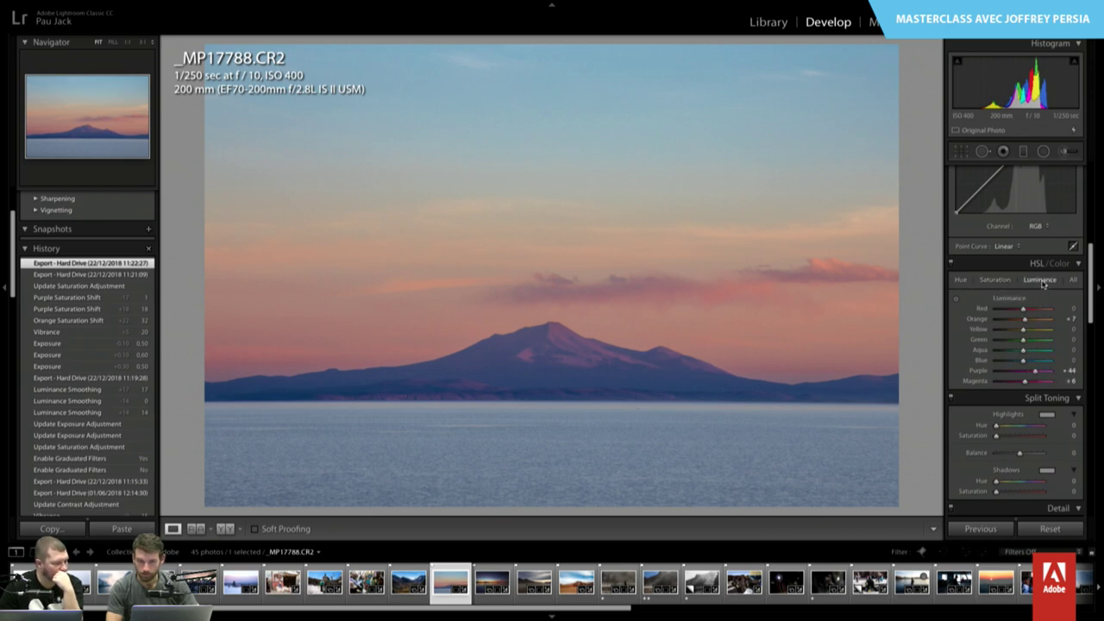
# - Return to the Basic panel and raise Dehaze to +23
pyautogui.scroll(5, 1052, 296)
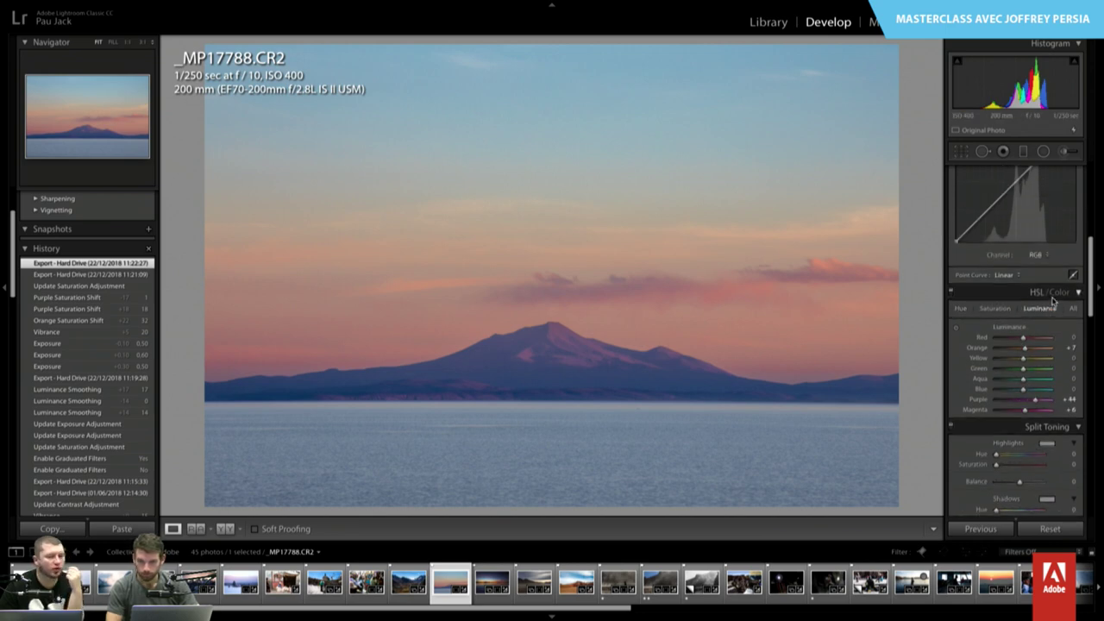
pyautogui.scroll(2, 1053, 298)
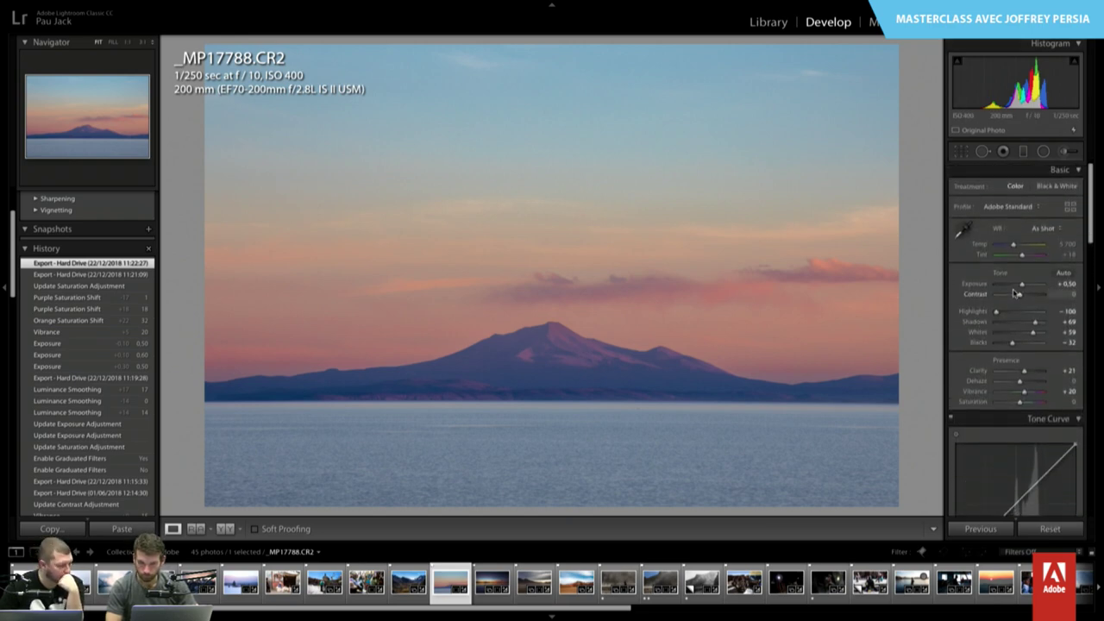
pyautogui.scroll(-2, 1018, 322)
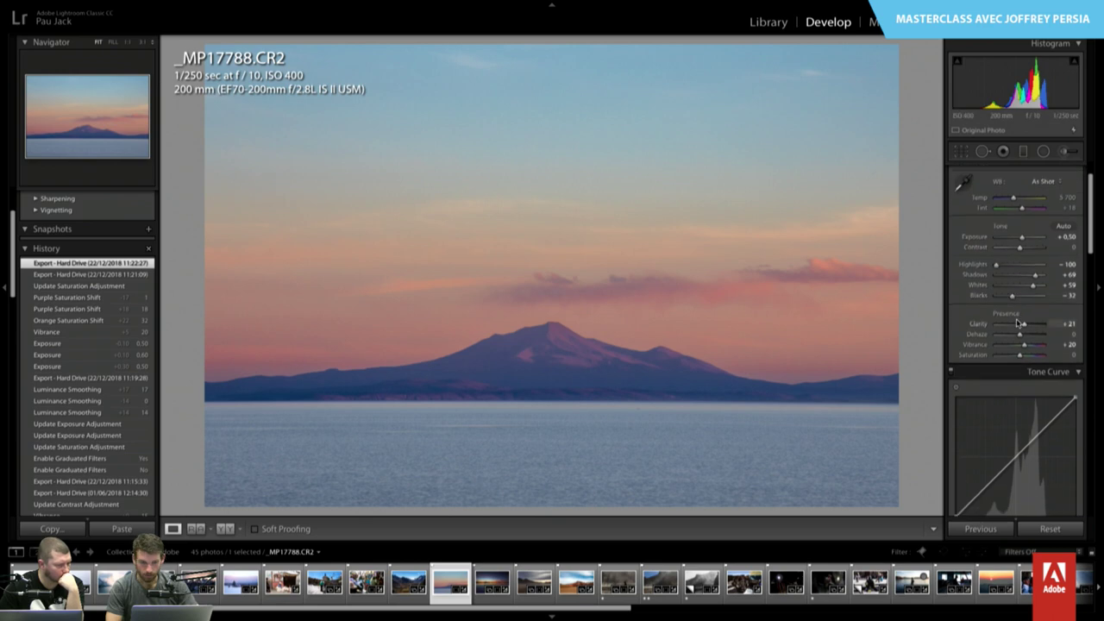
pyautogui.press('Right')
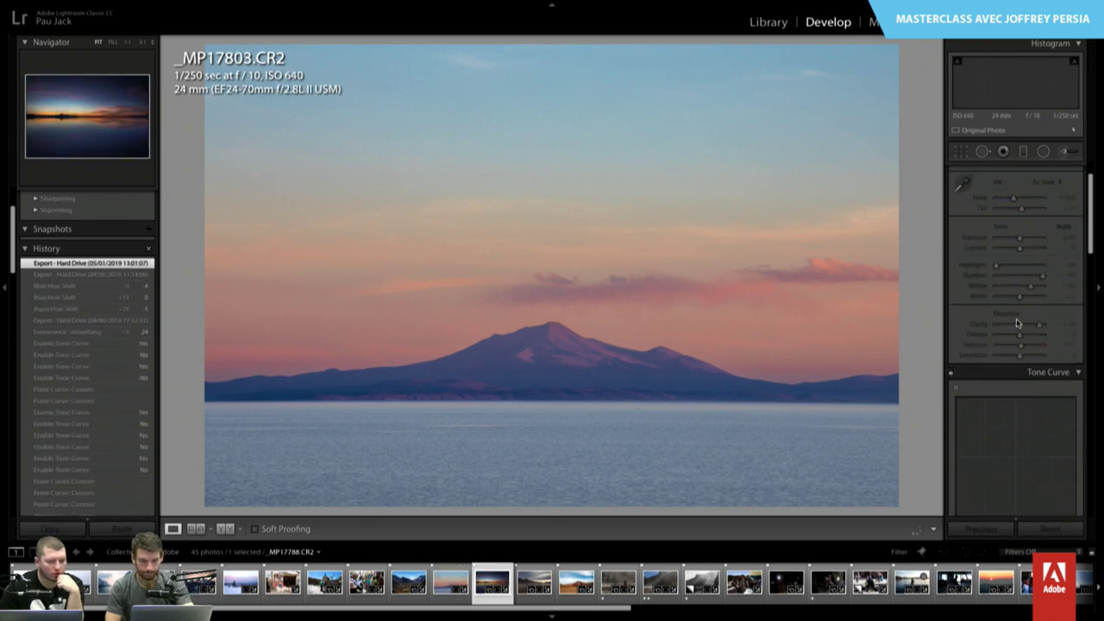
pyautogui.press('Left')
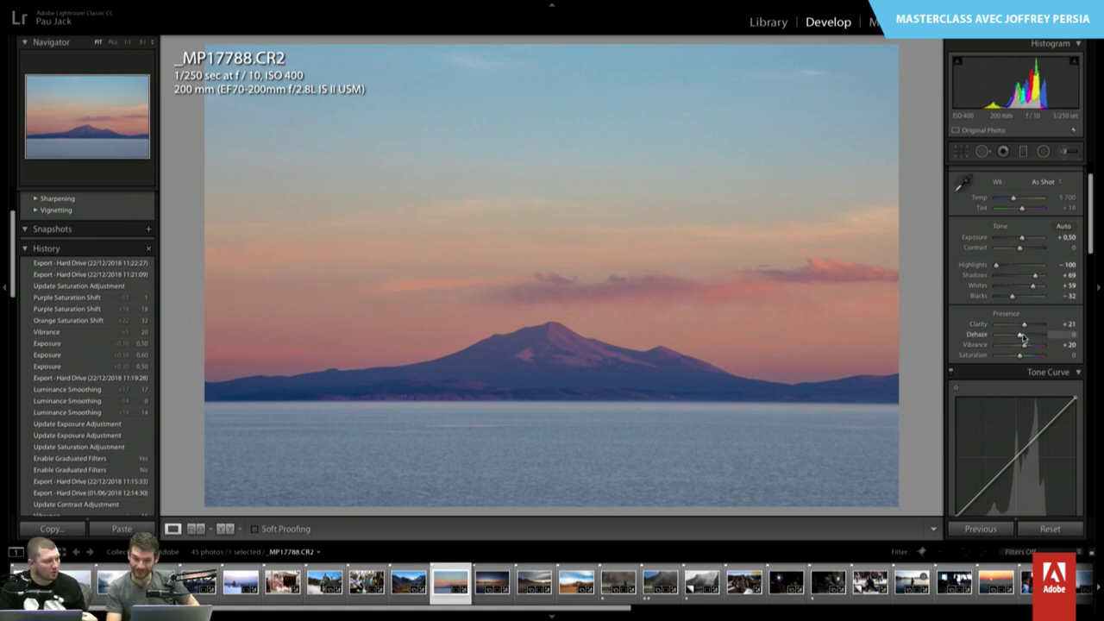
pyautogui.moveTo(1020, 334); pyautogui.dragTo(1029, 343)
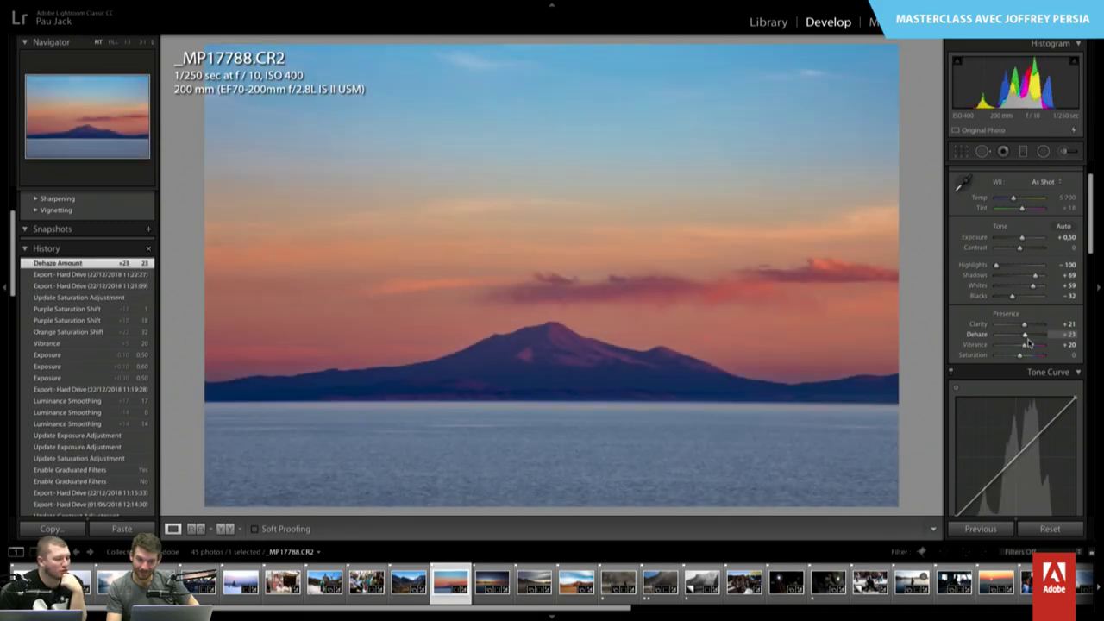
# - Push Dehaze higher, undo it, try about +29, then reset Dehaze to 0
pyautogui.doubleClick(1028, 346)
pyautogui.hotkey('ctrl', 'z')
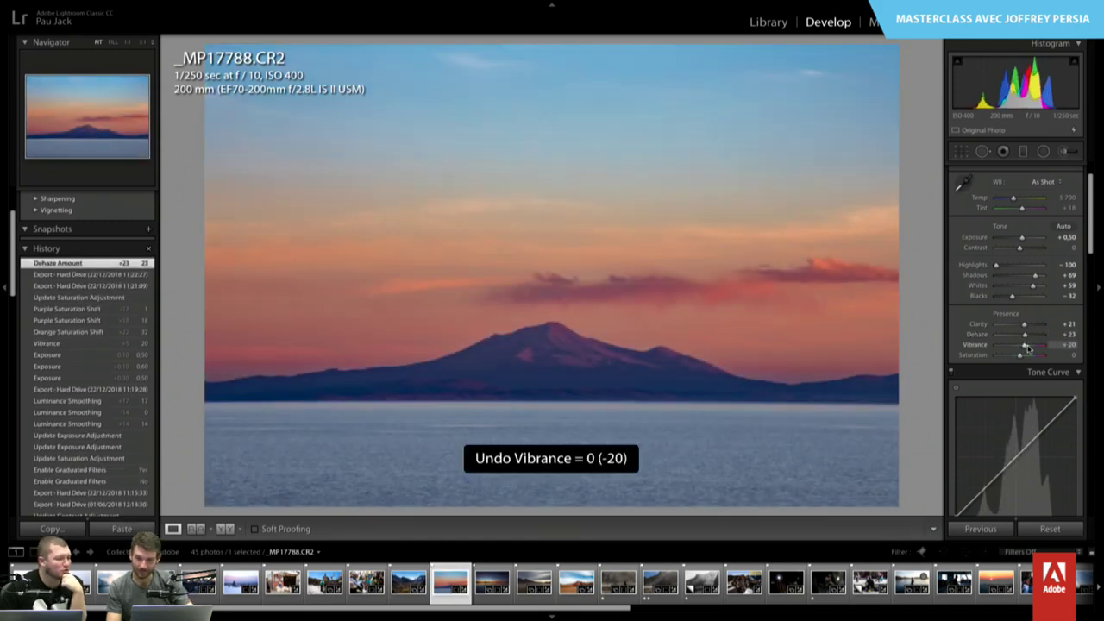
pyautogui.hotkey('ctrl', 'z')
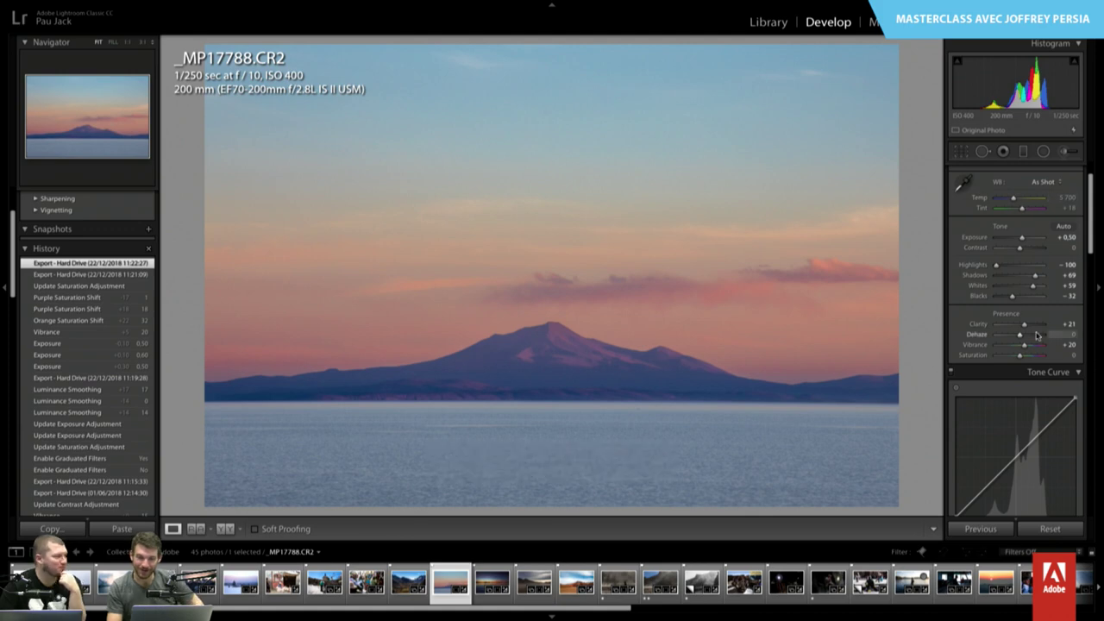
pyautogui.moveTo(1024, 336); pyautogui.dragTo(1015, 338)
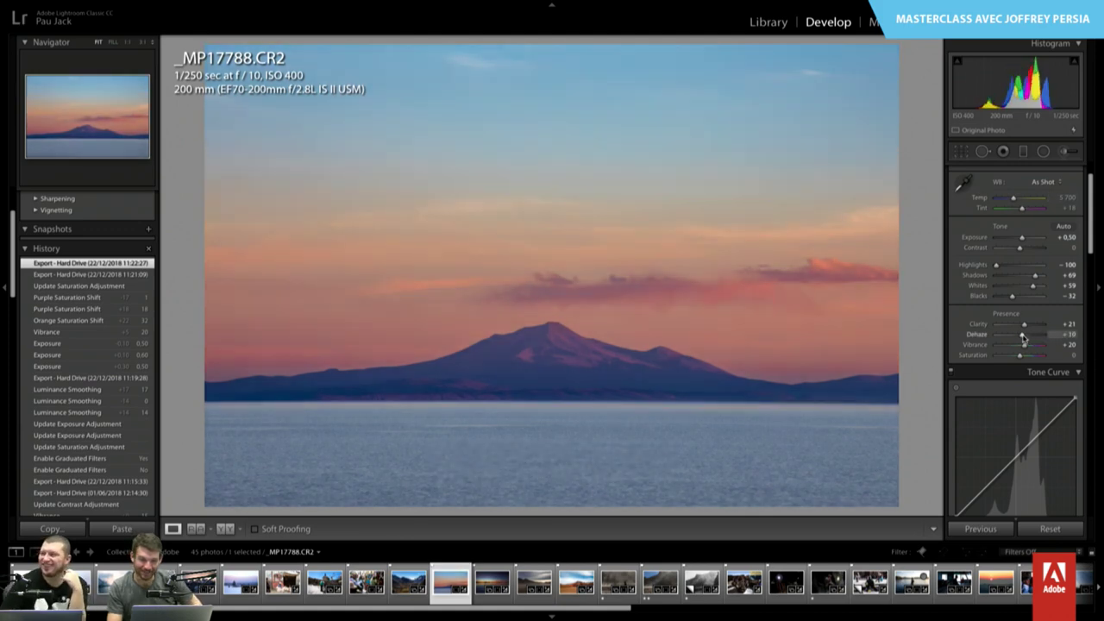
pyautogui.doubleClick(1020, 335)
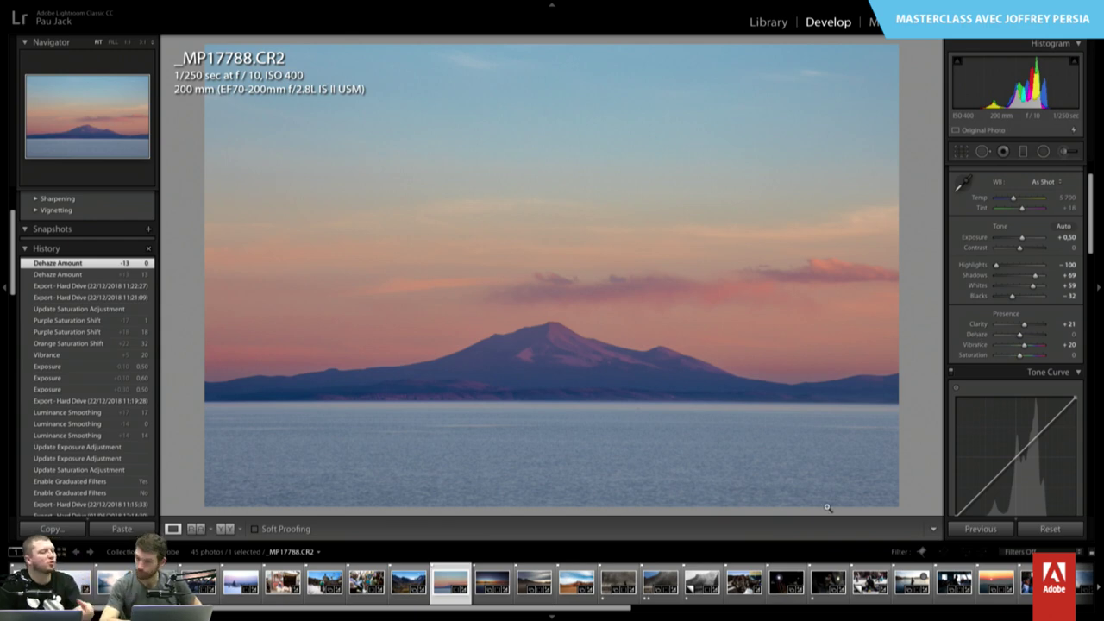
# - Scroll through the panels and open the _MP17803.CR2 sunset reflection photo
pyautogui.scroll(-10, 707, 596)
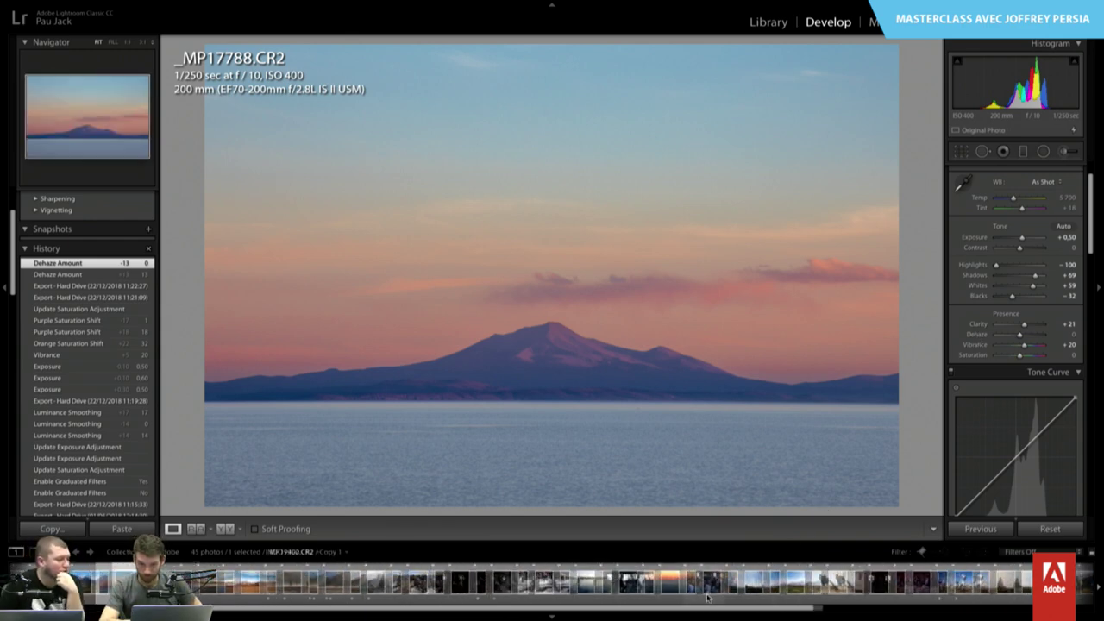
pyautogui.scroll(3, 708, 595)
pyautogui.scroll(3, 699, 595)
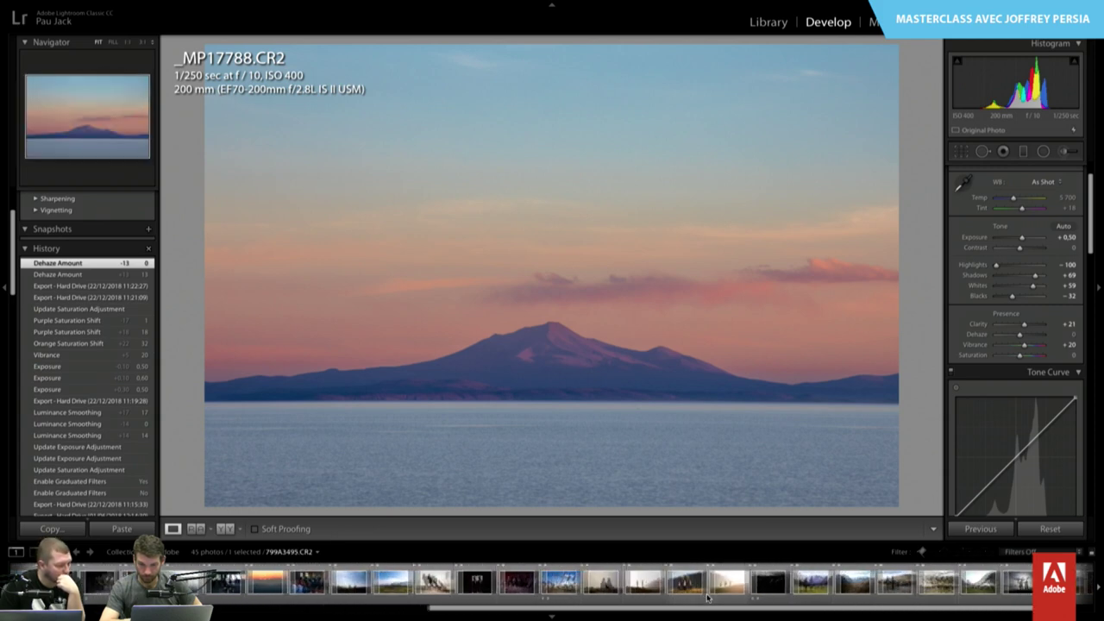
pyautogui.scroll(3, 691, 596)
pyautogui.scroll(3, 681, 594)
pyautogui.scroll(3, 668, 595)
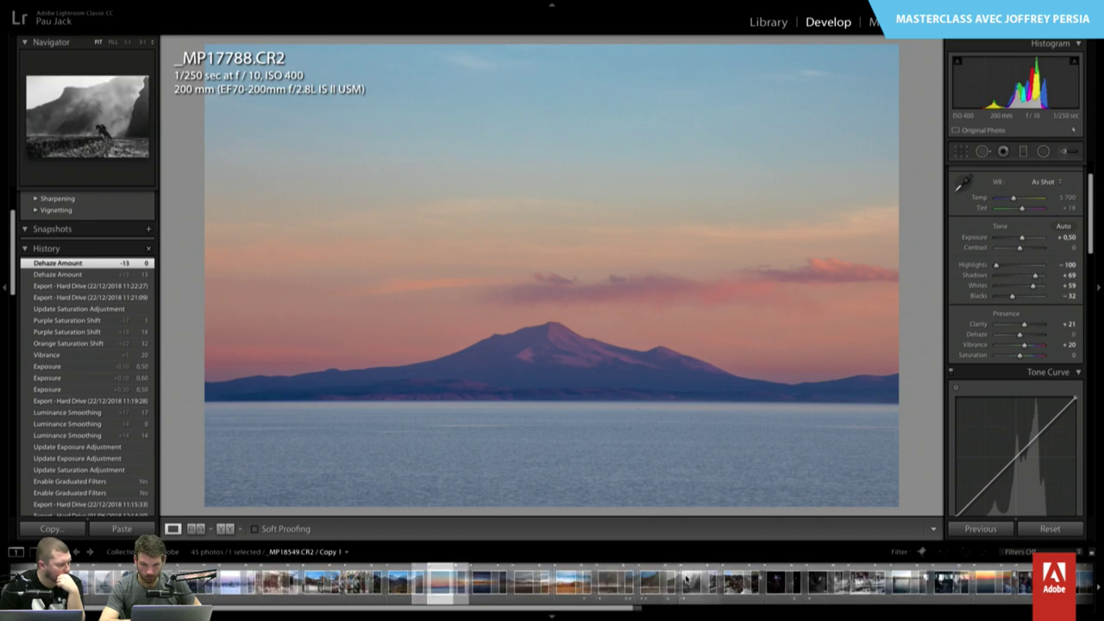
pyautogui.scroll(-5, 656, 595)
pyautogui.scroll(-5, 654, 595)
pyautogui.scroll(3, 656, 594)
pyautogui.scroll(3, 561, 593)
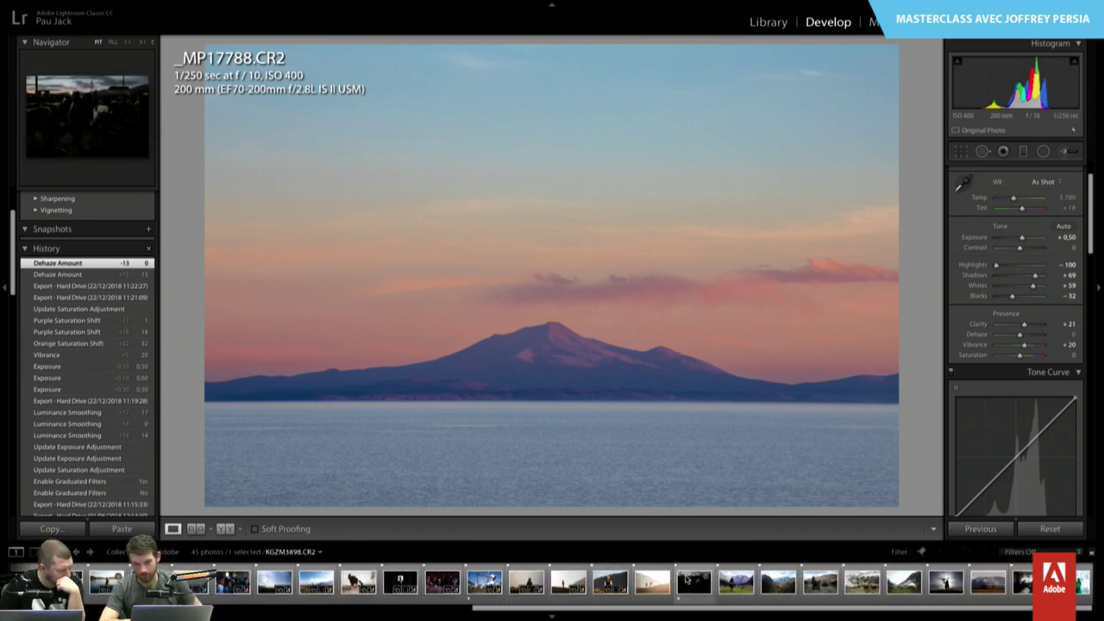
pyautogui.scroll(3, 483, 595)
pyautogui.scroll(2, 444, 596)
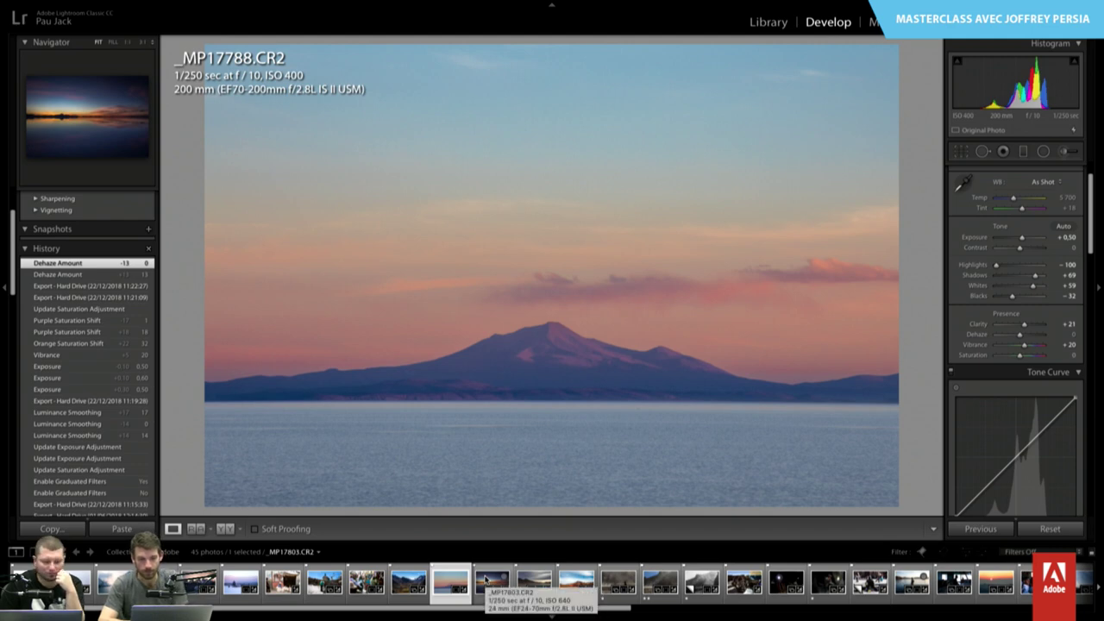
pyautogui.click(486, 579)
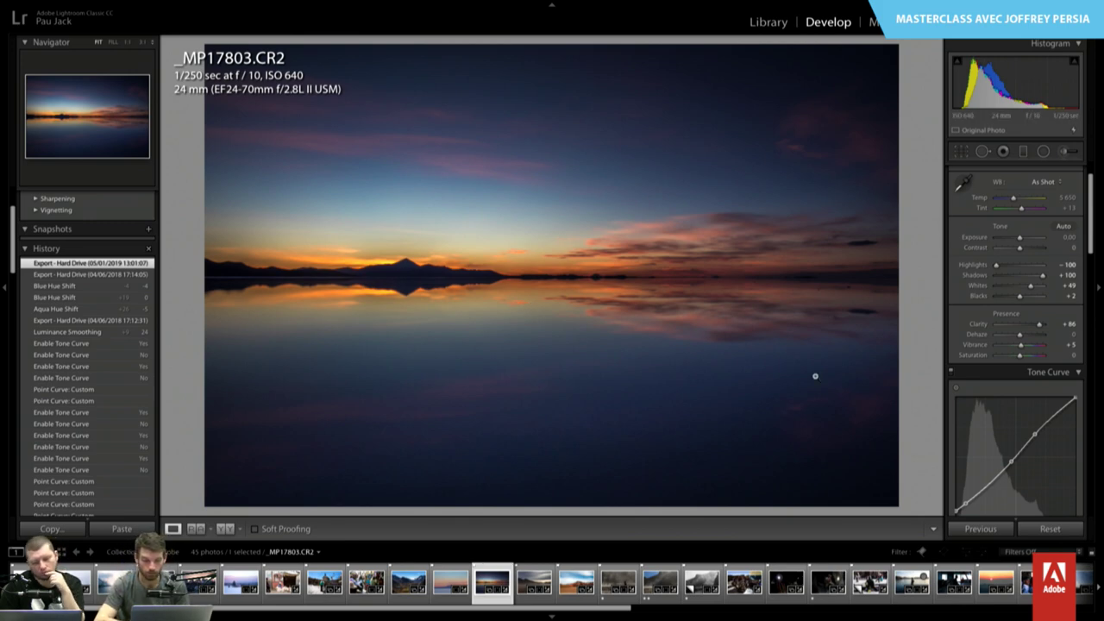
# - Make a reset virtual copy Copy 1, compare it with the original, then remove it
pyautogui.hotkey('ctrl', "'")
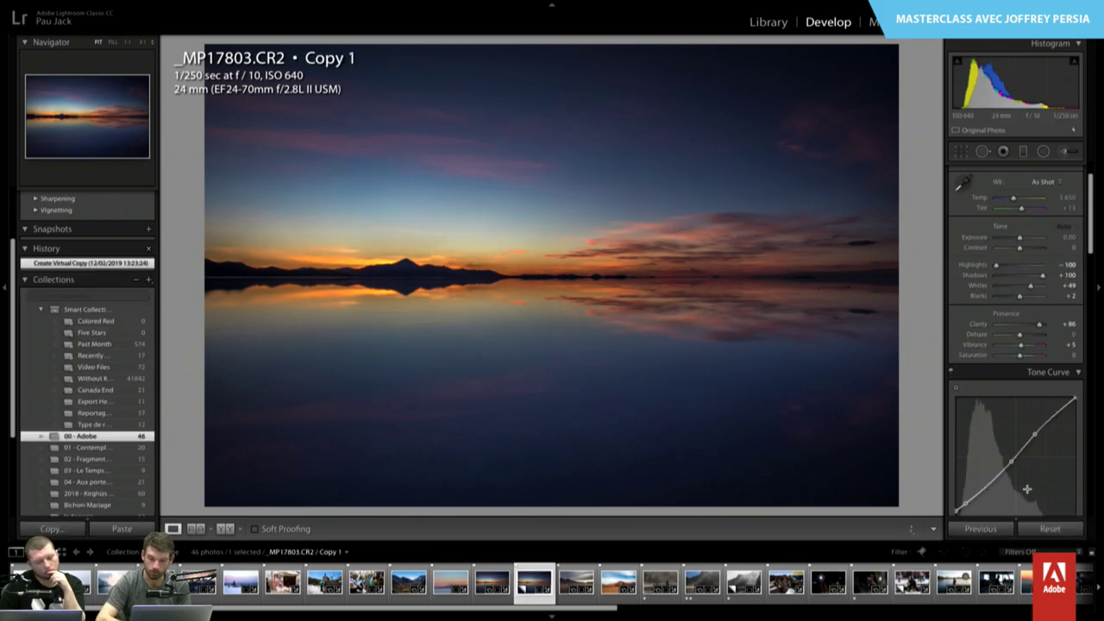
pyautogui.click(1053, 529)
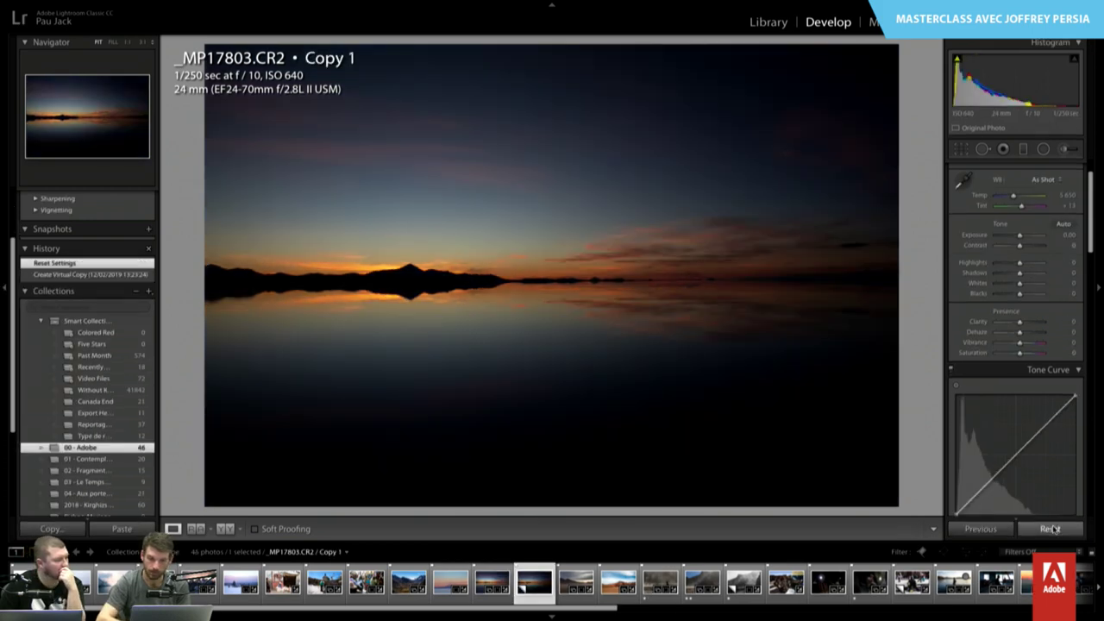
pyautogui.press('Left')
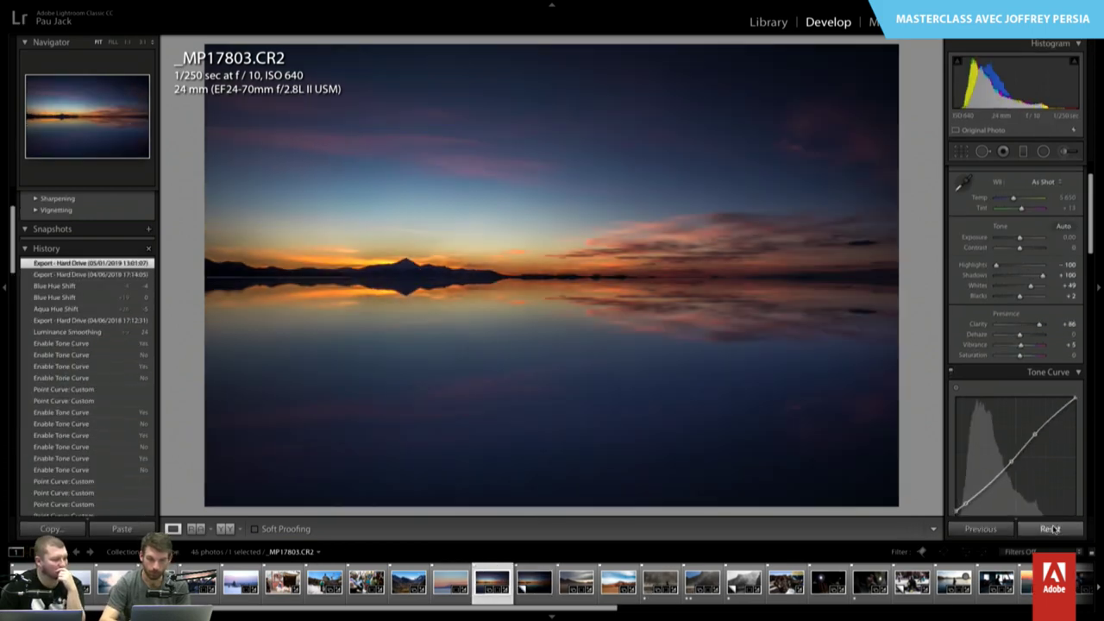
pyautogui.press('Left')
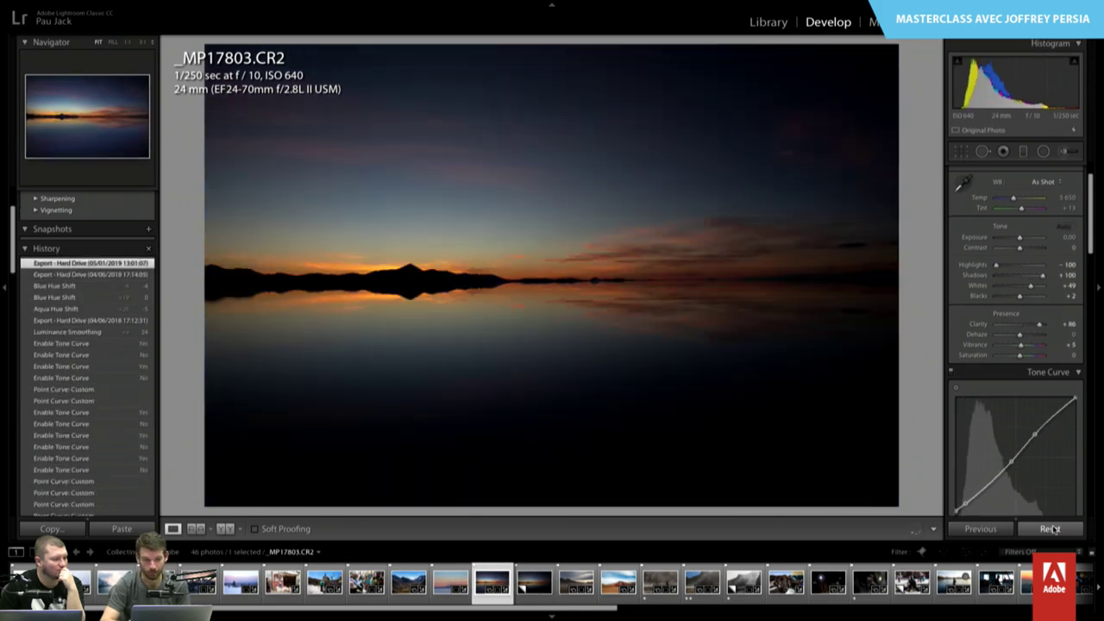
pyautogui.press('Right')
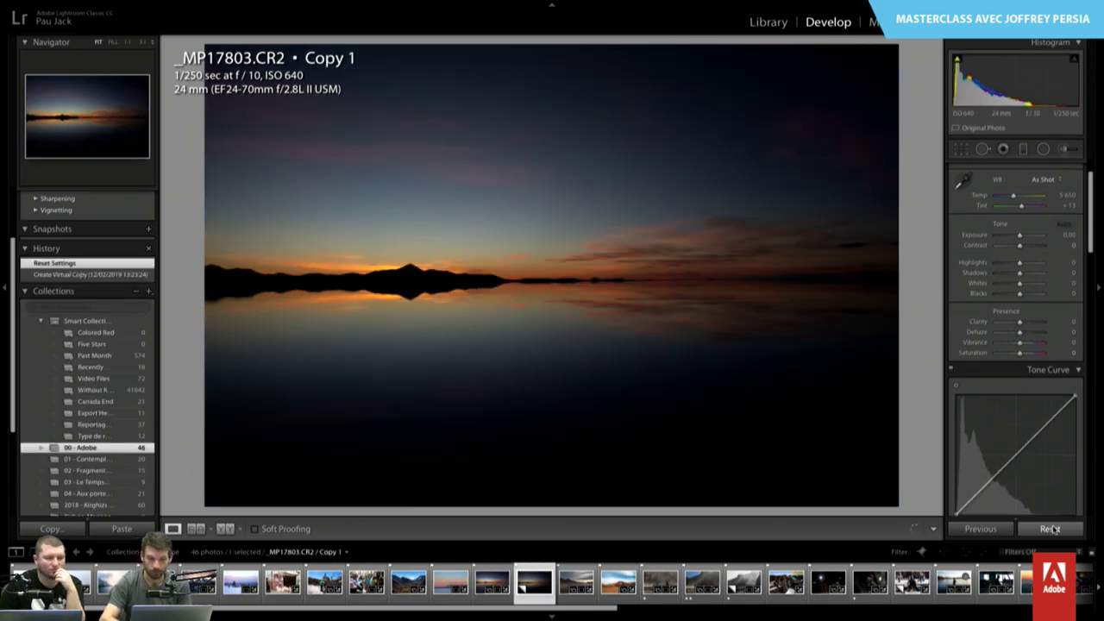
pyautogui.press('Delete')
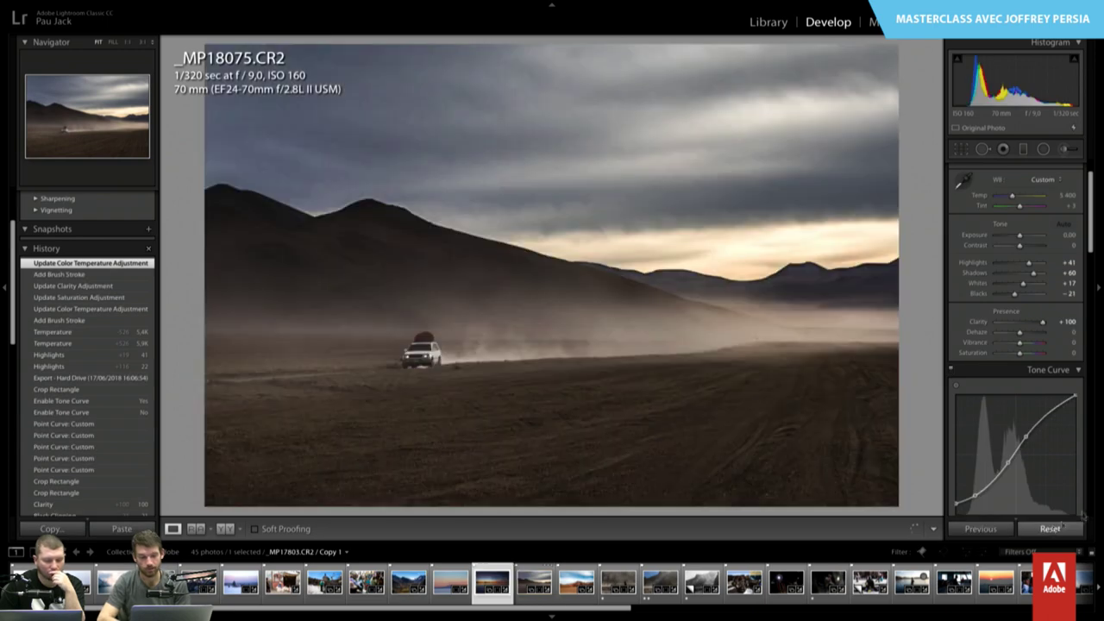
pyautogui.press('Left')
# - Hide and restore the right adjustment panels to view the photo larger
pyautogui.click(1100, 250)
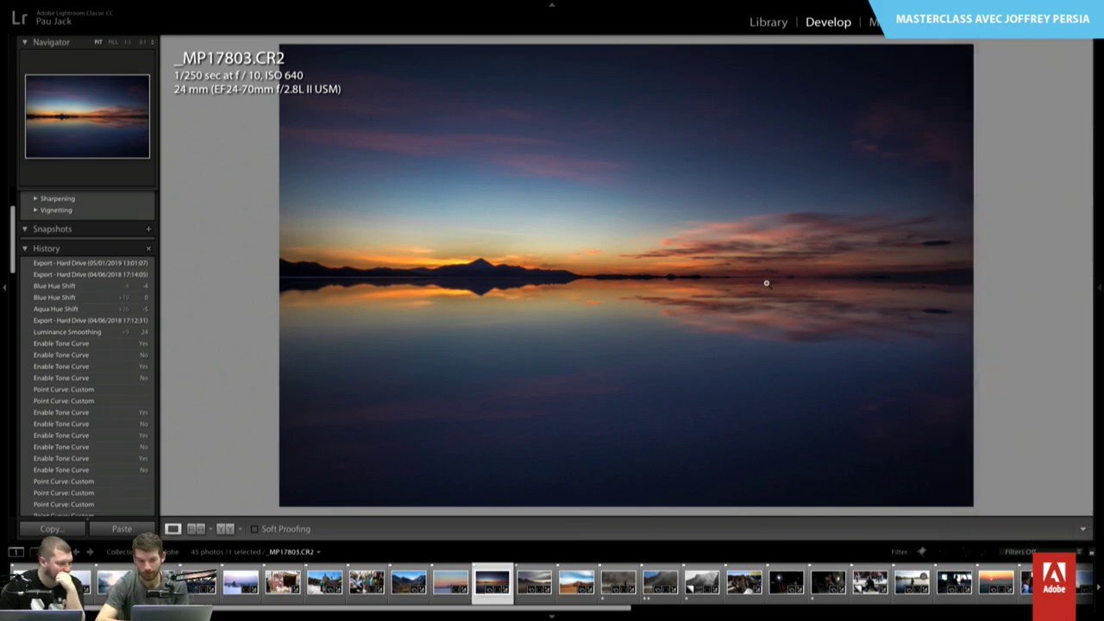
pyautogui.click(1094, 245)
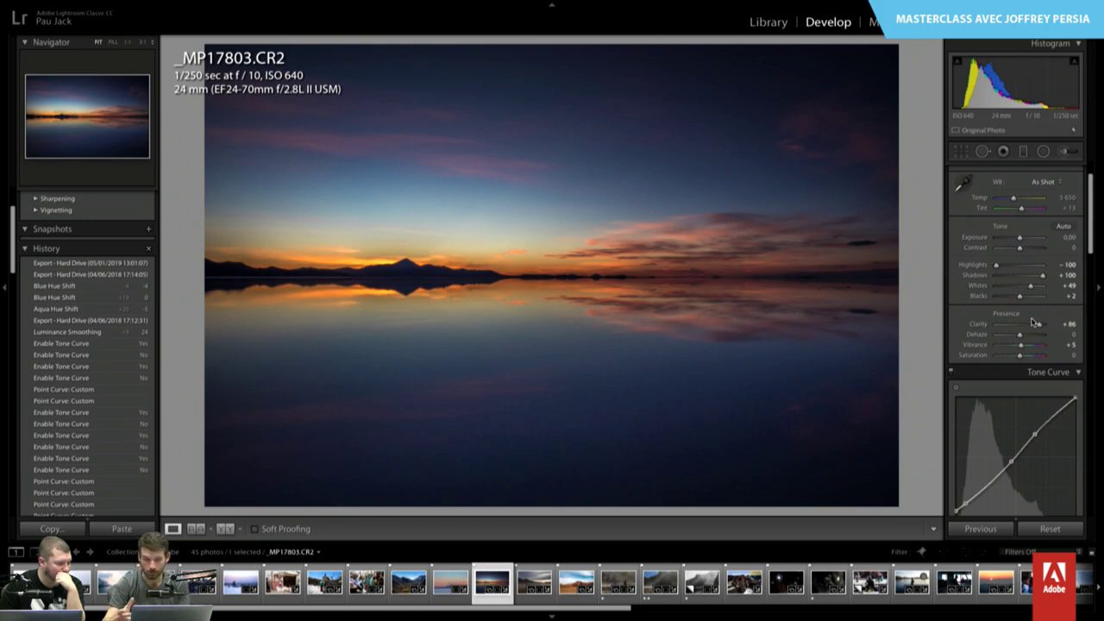
pyautogui.scroll(-3, 1034, 322)
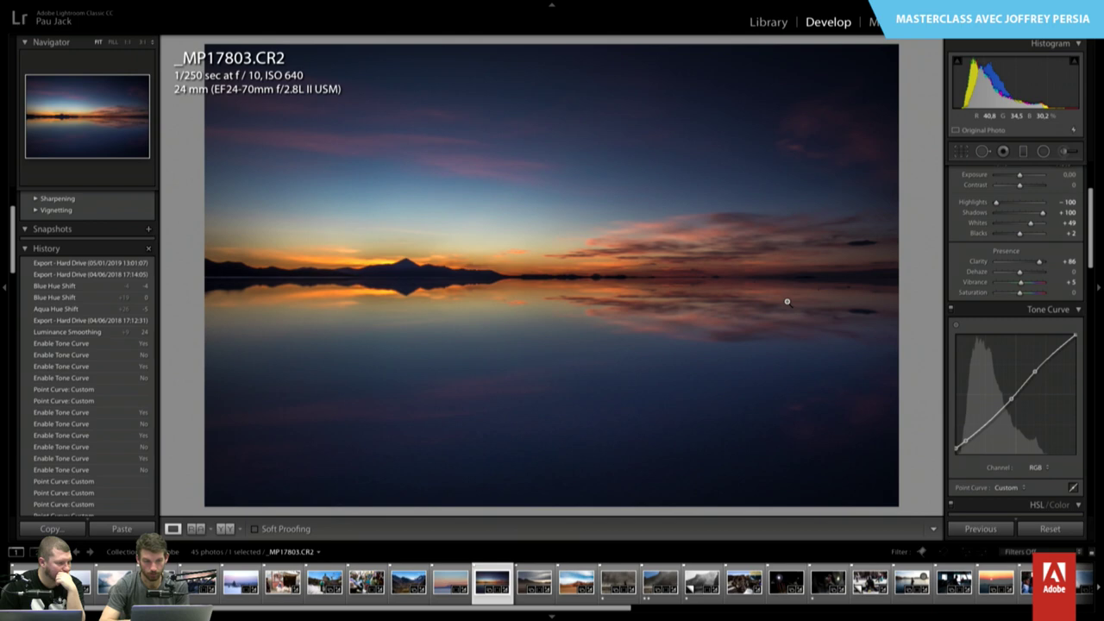
# - Advance past _MP18075, _MP18091 and _MP18523 to the B&W _MP18549 Copy 1
pyautogui.press('Right')
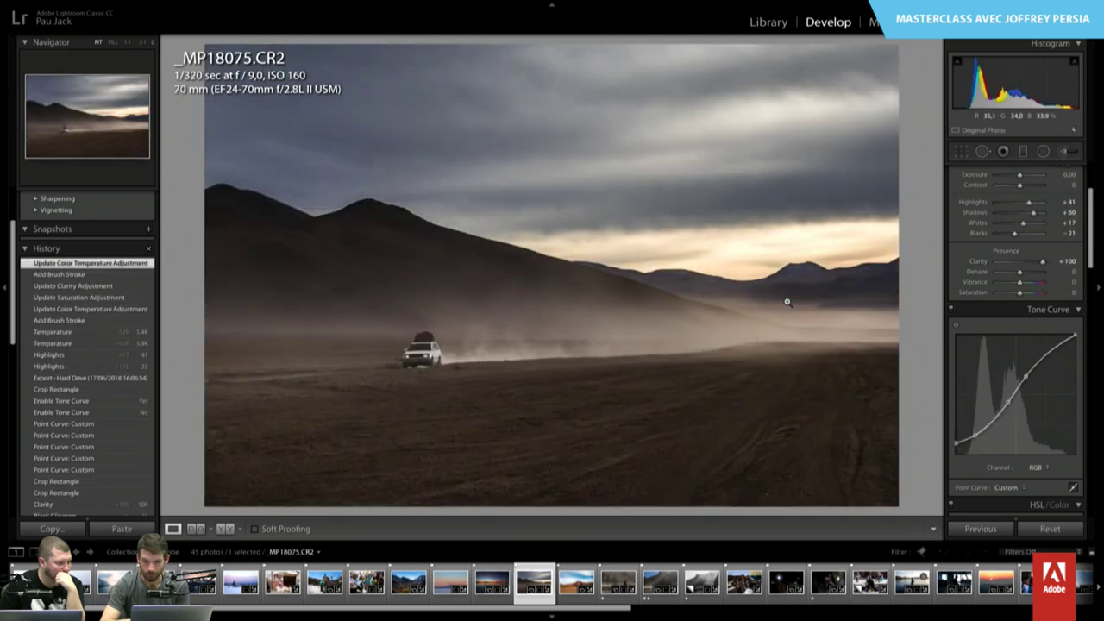
pyautogui.press('Right')
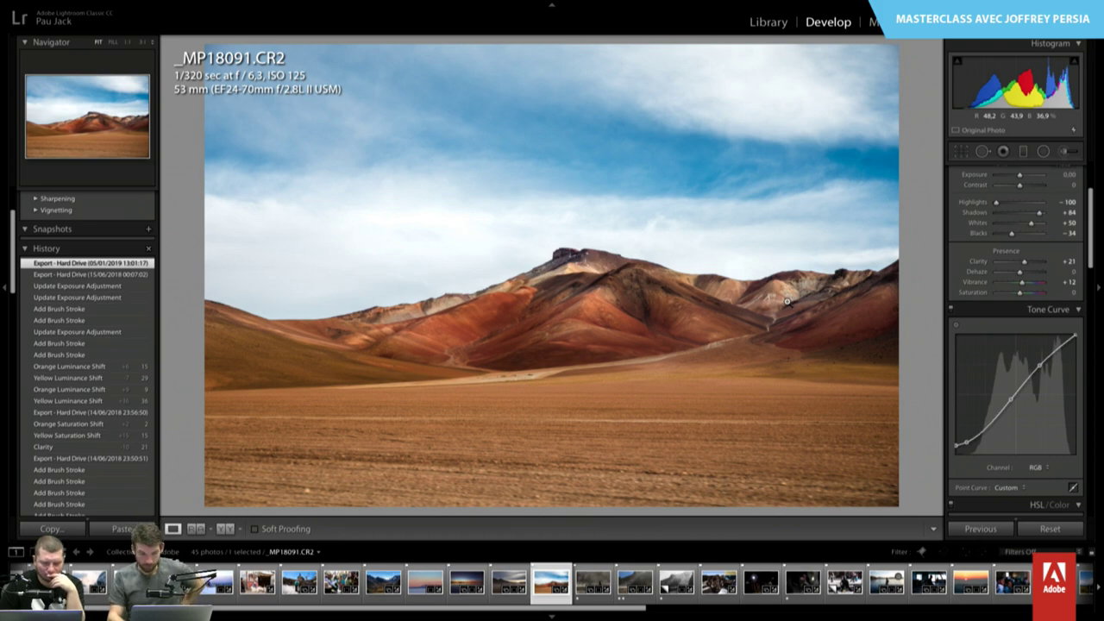
pyautogui.press('Right')
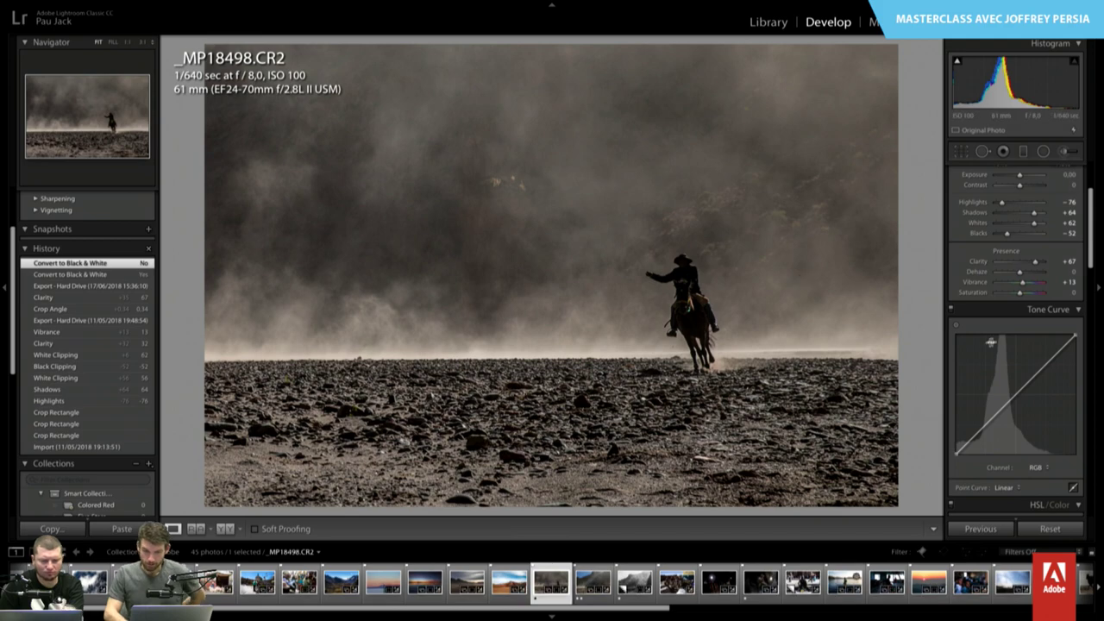
pyautogui.press('Right')
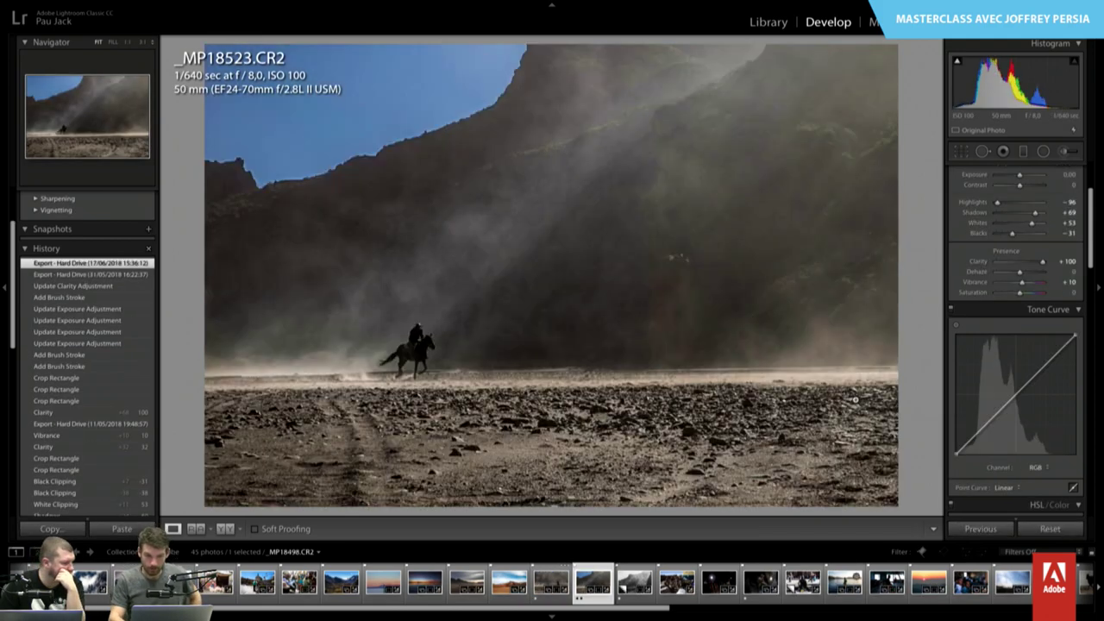
pyautogui.press('Right')
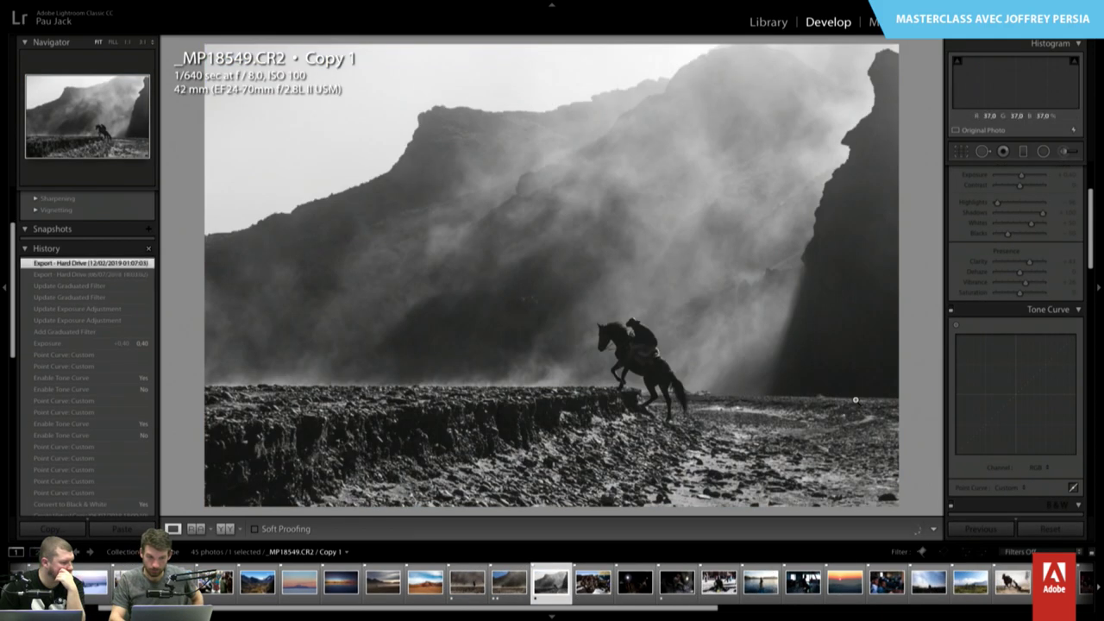
# - Create a reset, unedited virtual copy Copy 2 of the horse rider photo
pyautogui.scroll(3, 1026, 300)
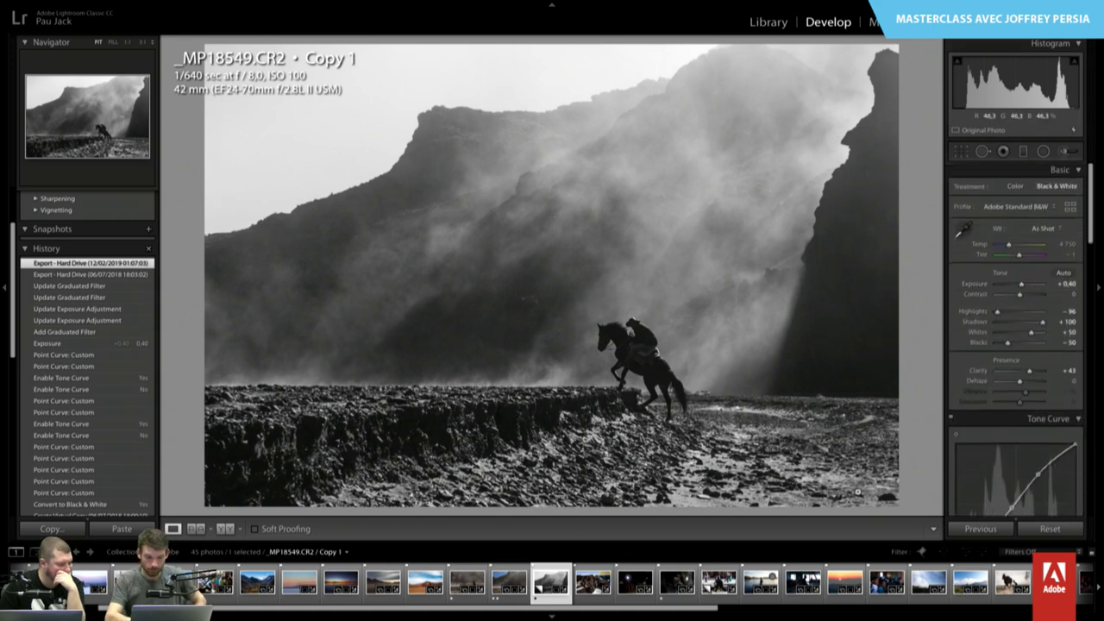
pyautogui.hotkey('ctrl', "'")
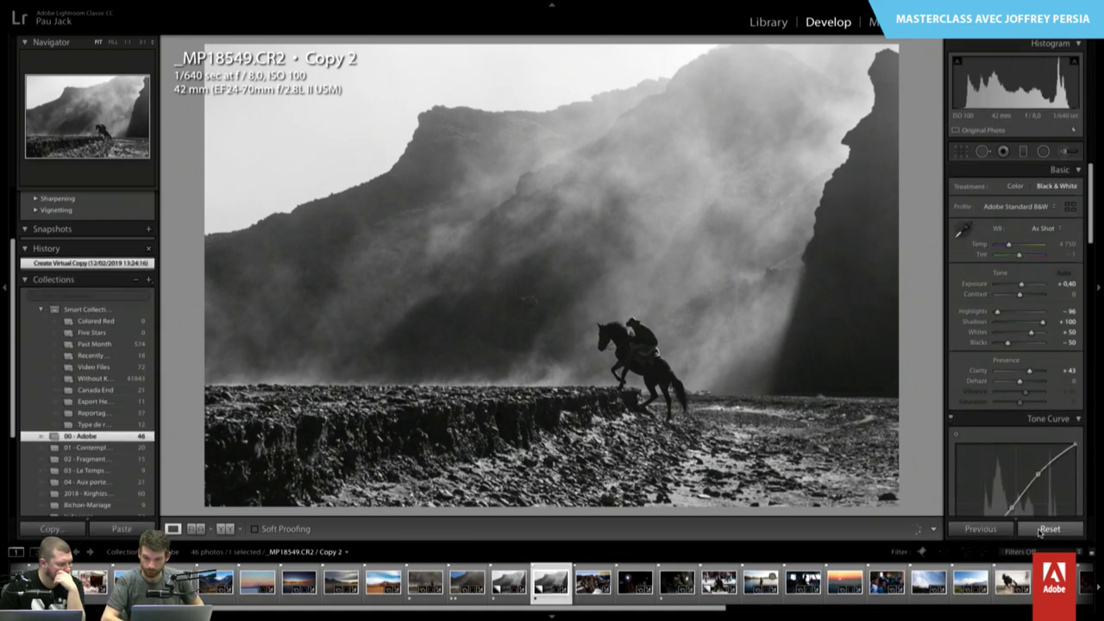
pyautogui.click(1046, 528)
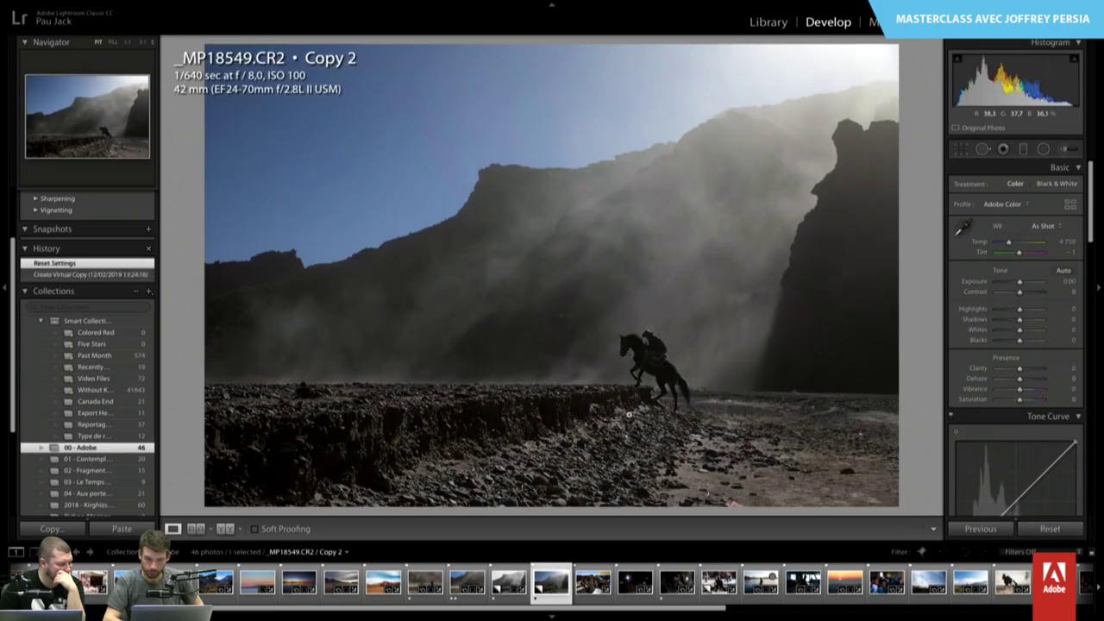
# - Back on Copy 1, compare with the colour frame and set Highlights to -100
pyautogui.press('Right')
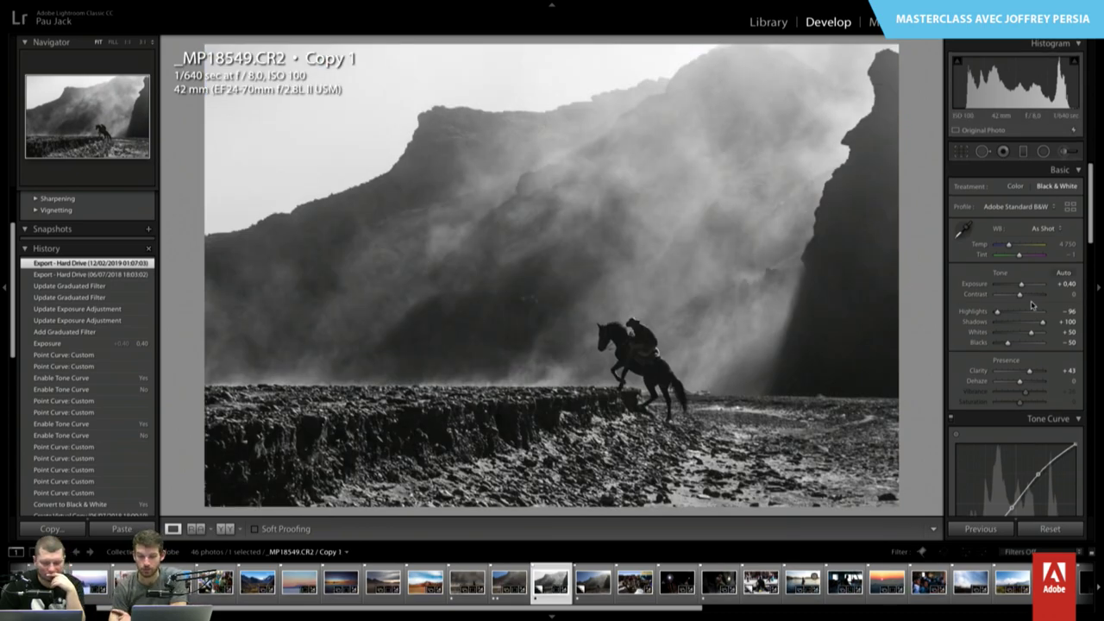
pyautogui.scroll(-5, 1013, 306)
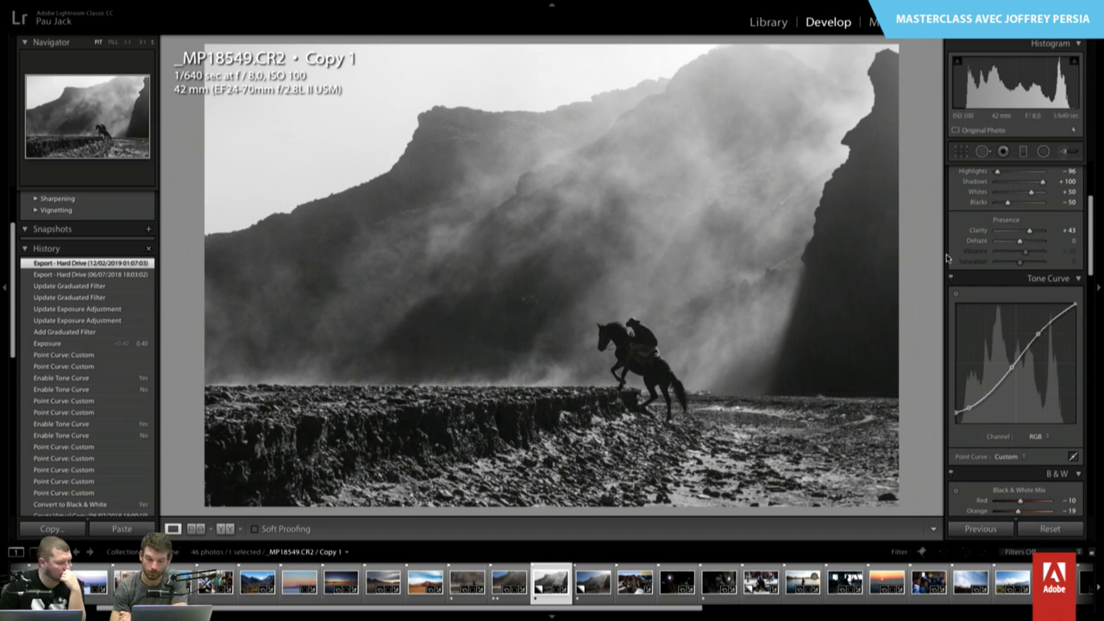
pyautogui.scroll(5, 949, 257)
pyautogui.press('Left')
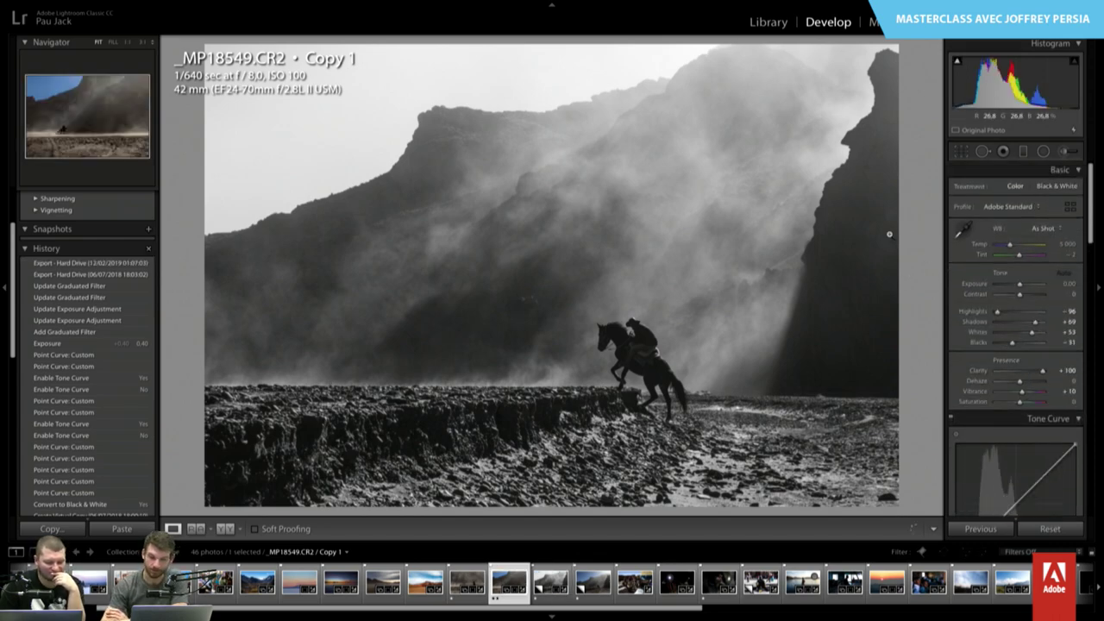
pyautogui.press('Right')
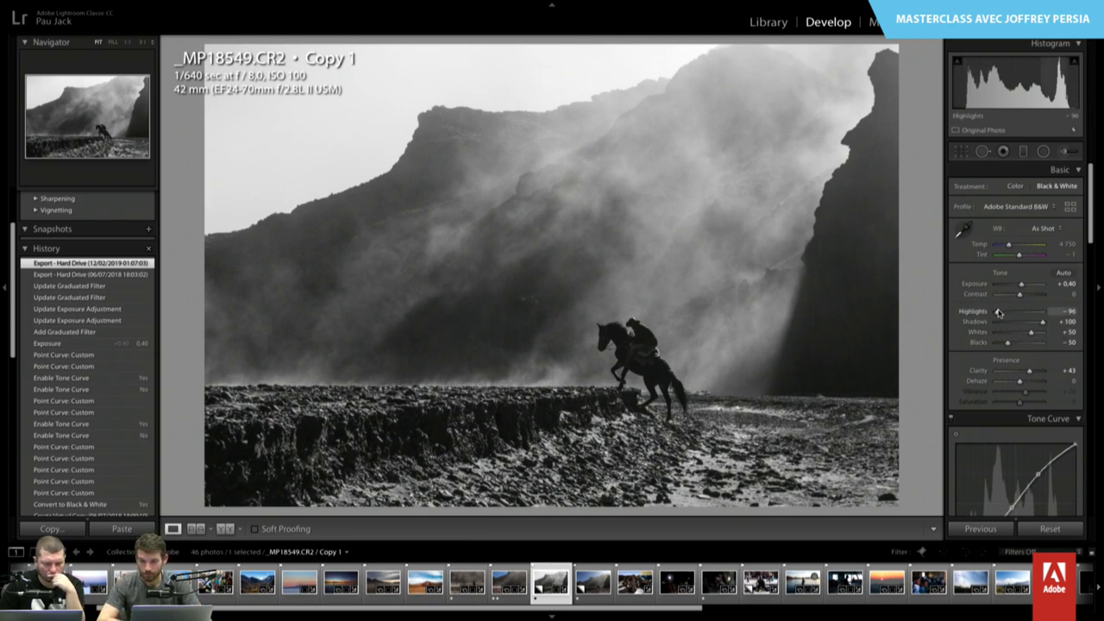
pyautogui.moveTo(997, 312); pyautogui.dragTo(992, 312)
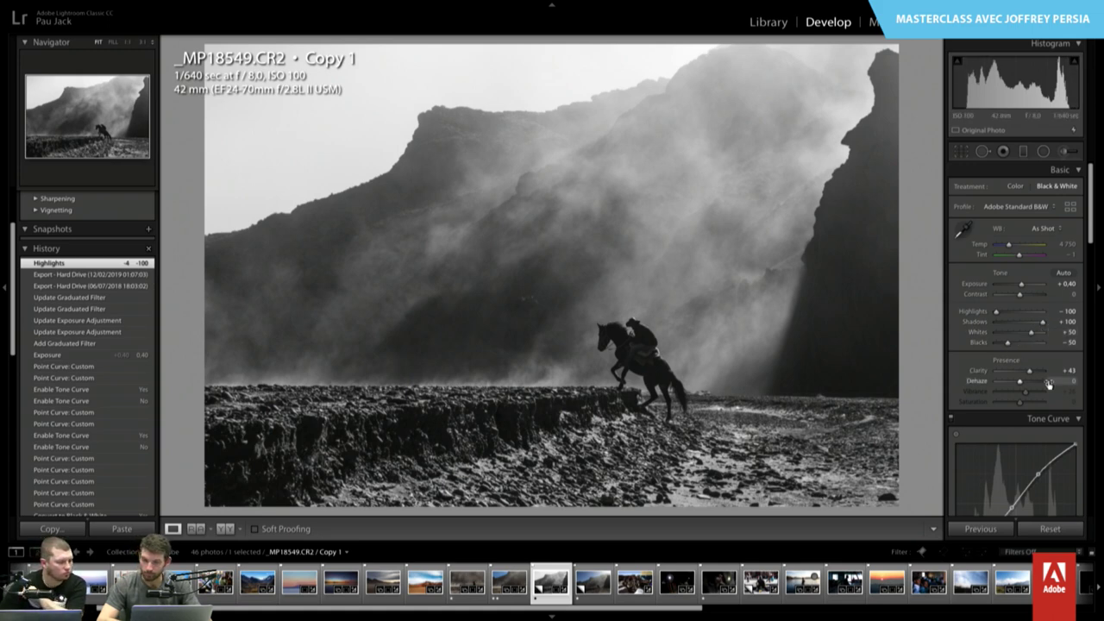
pyautogui.click(1064, 151)
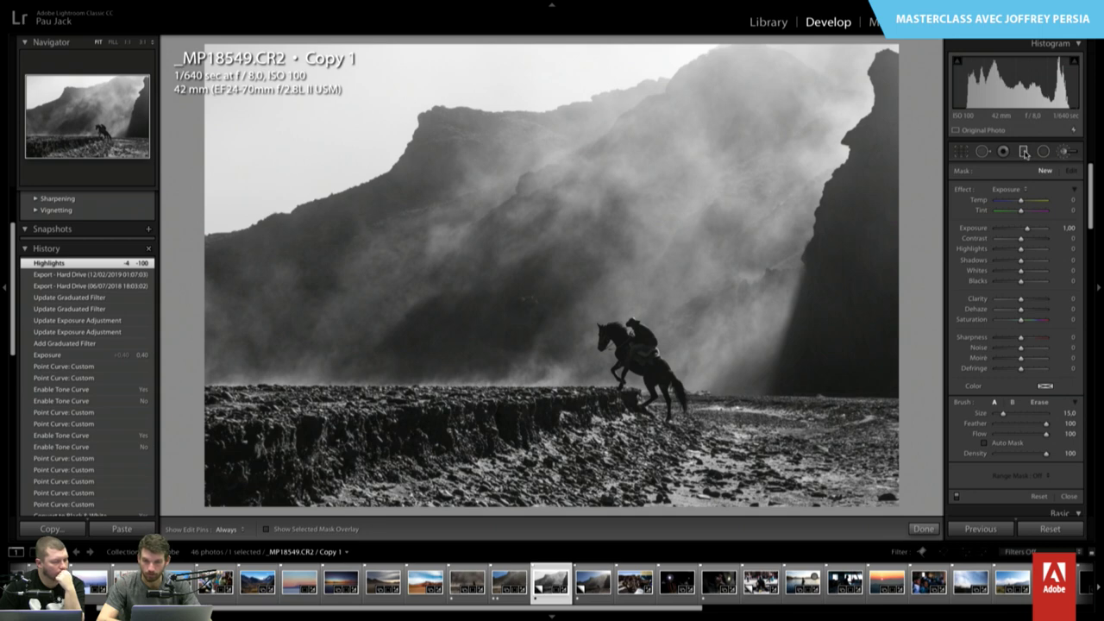
pyautogui.click(1025, 153)
pyautogui.click(325, 172)
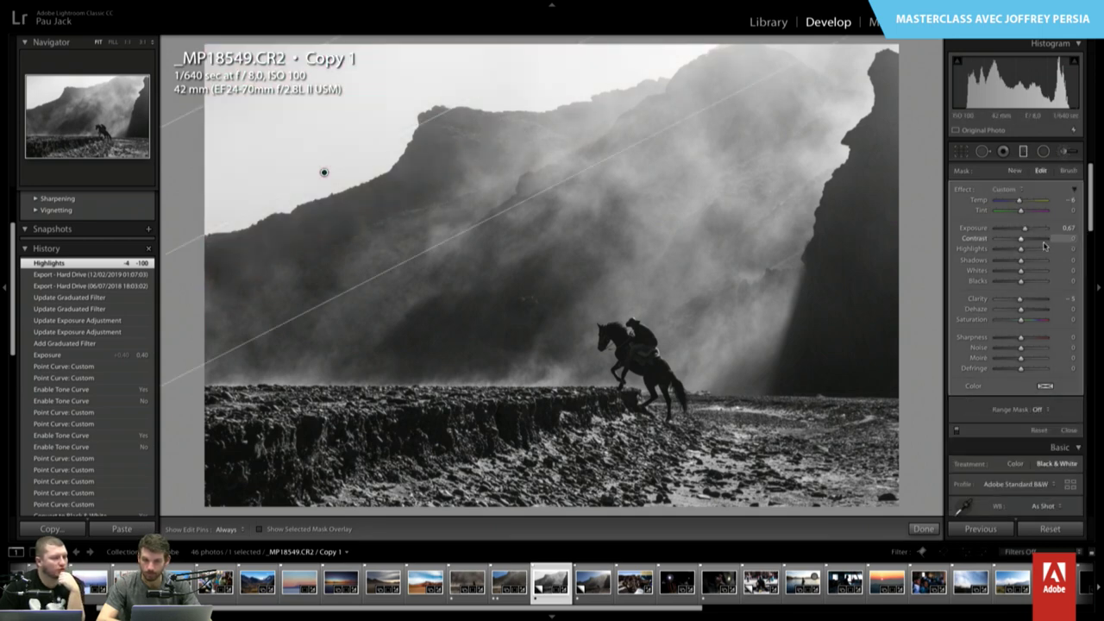
pyautogui.click(956, 431)
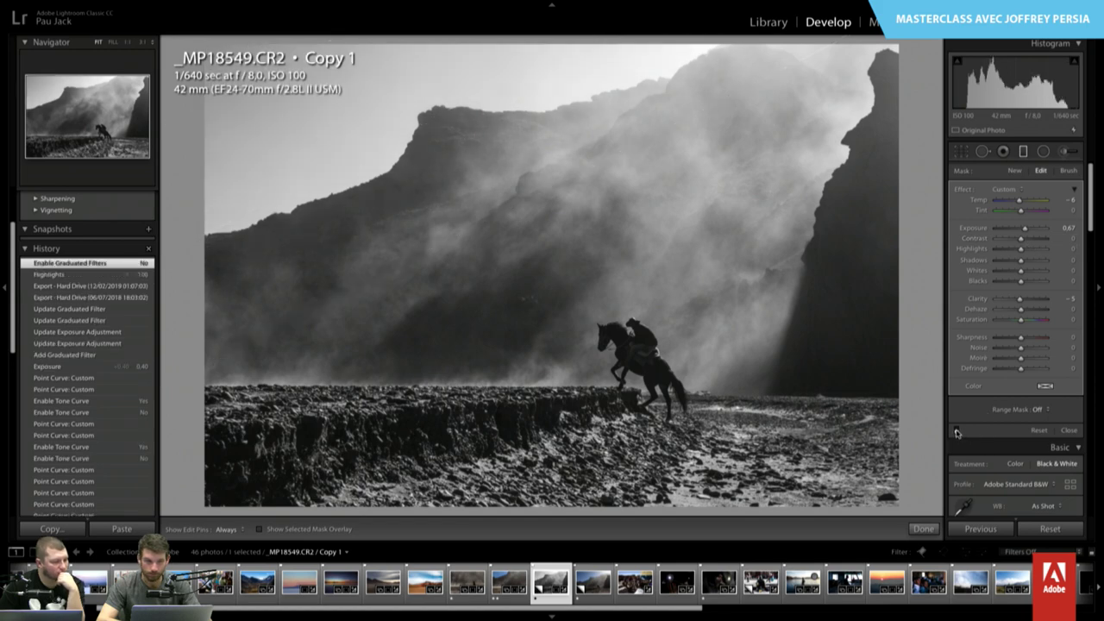
pyautogui.click(956, 431)
pyautogui.click(956, 431)
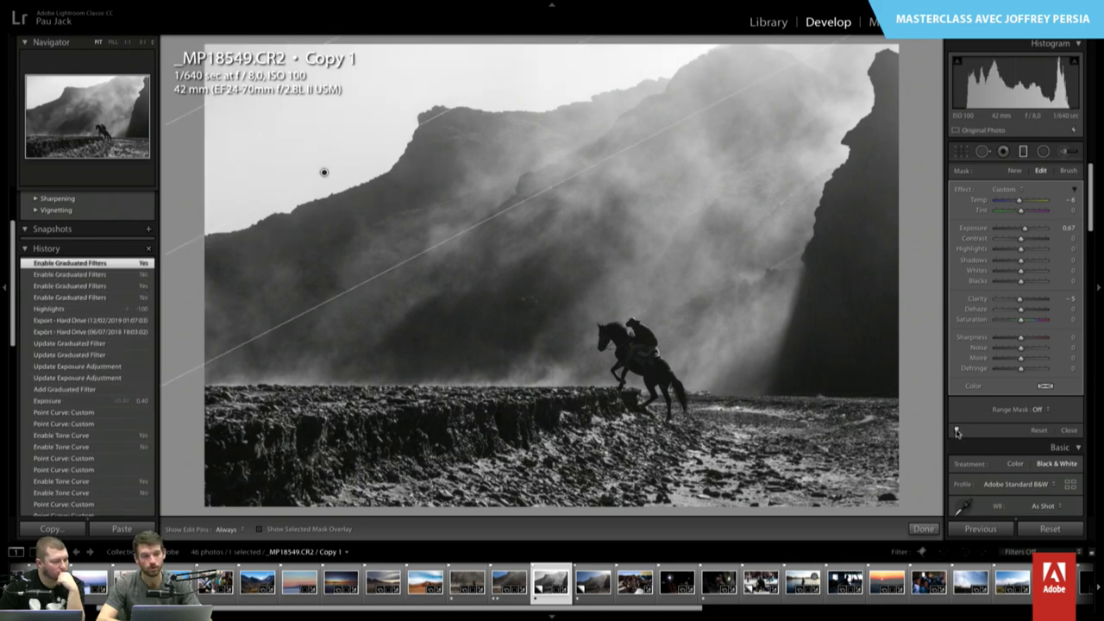
pyautogui.click(956, 431)
pyautogui.click(956, 432)
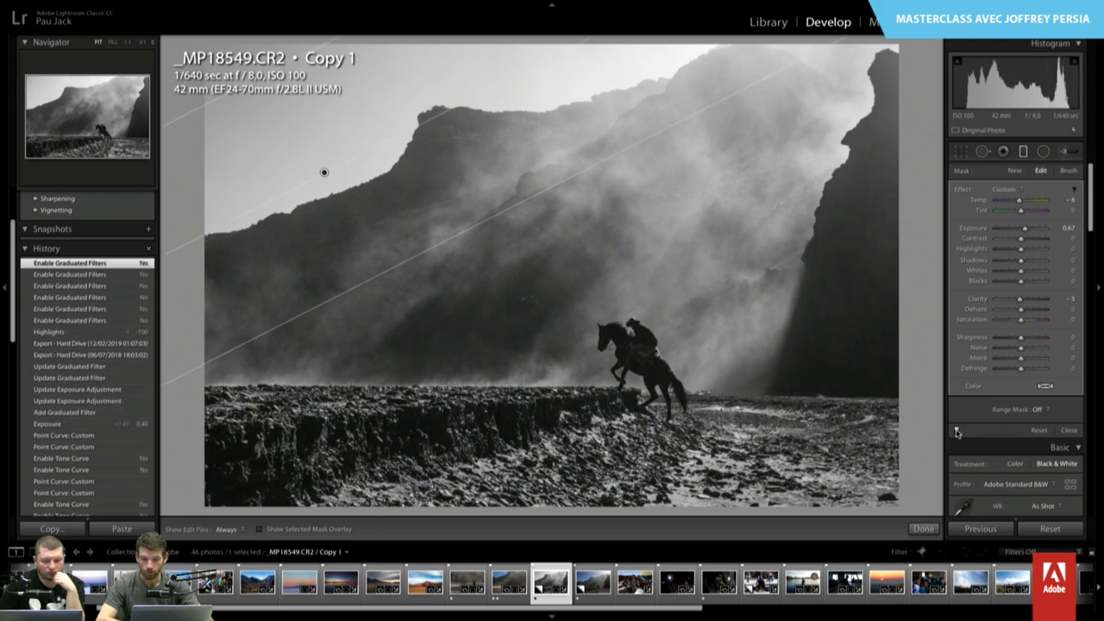
pyautogui.click(956, 431)
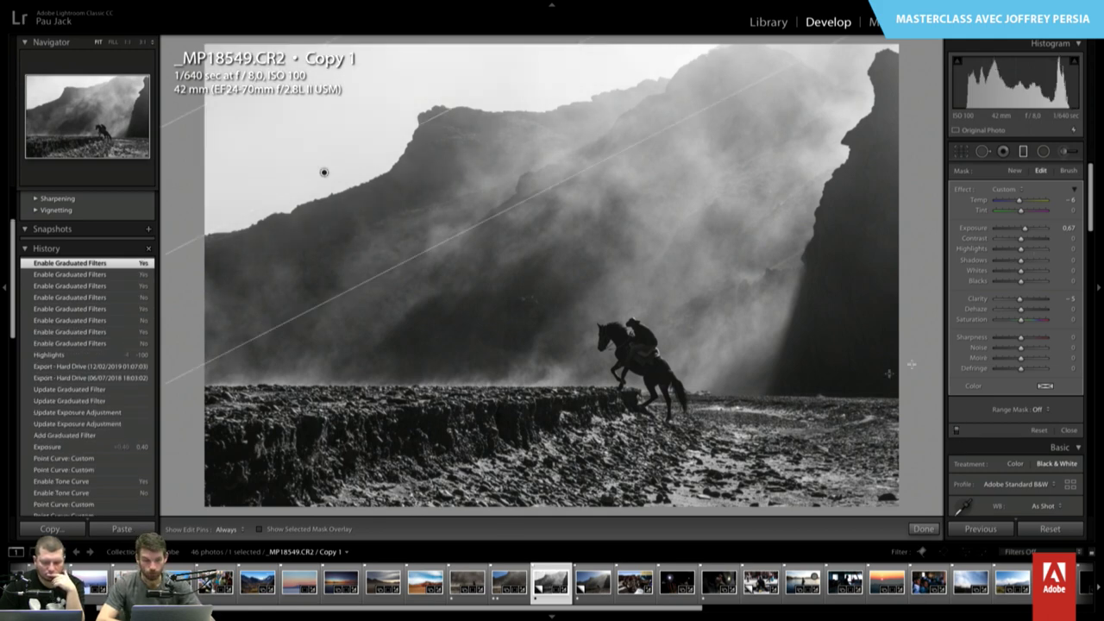
pyautogui.click(923, 529)
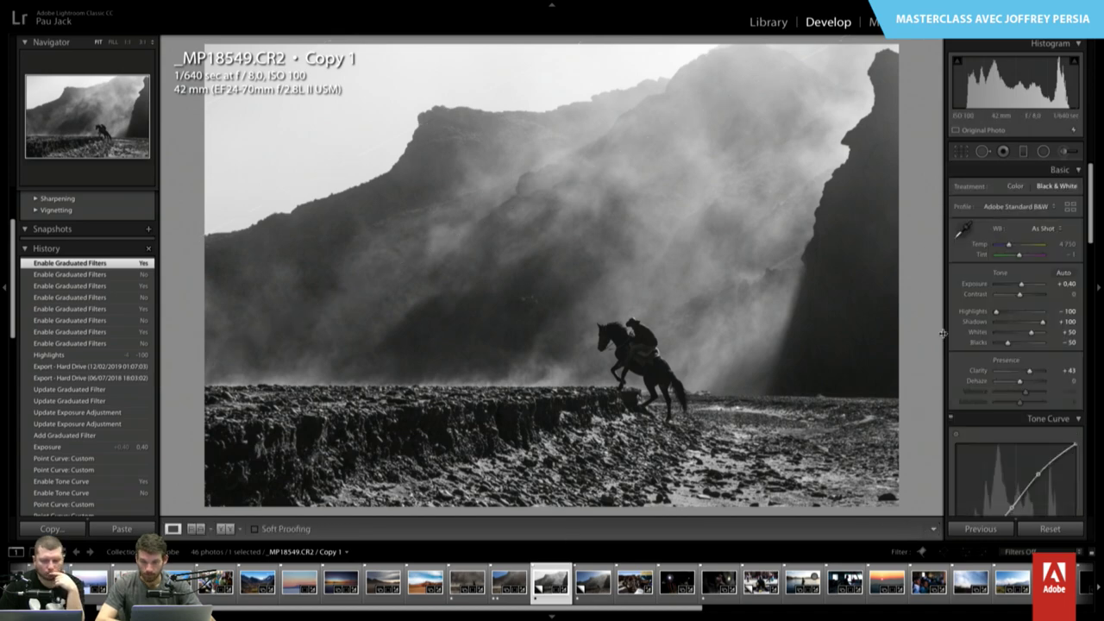
pyautogui.click(960, 152)
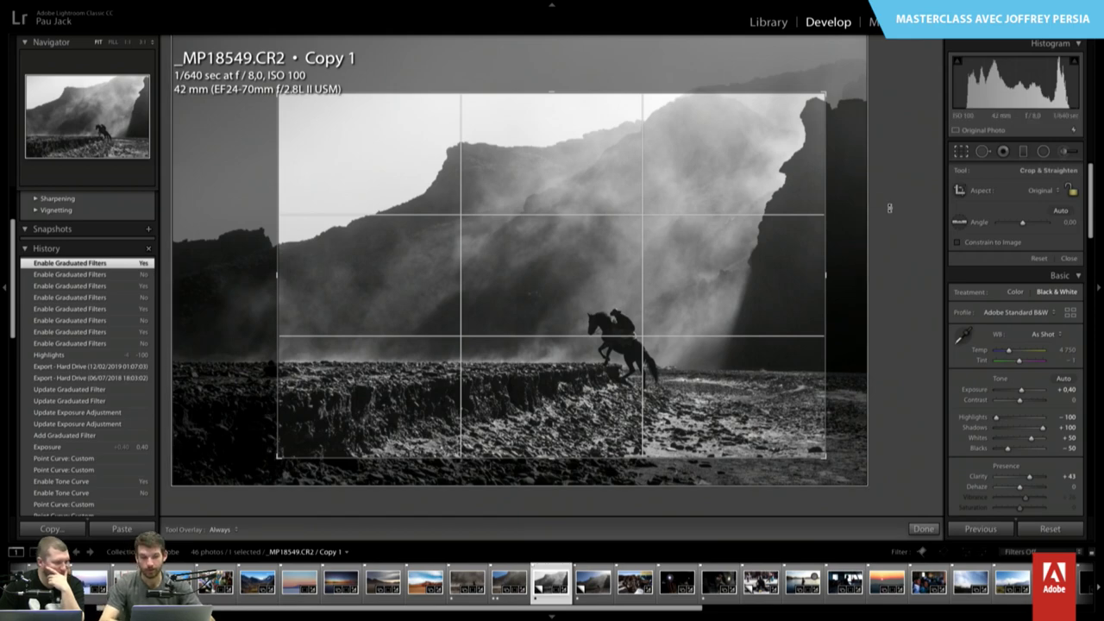
pyautogui.press('Return')
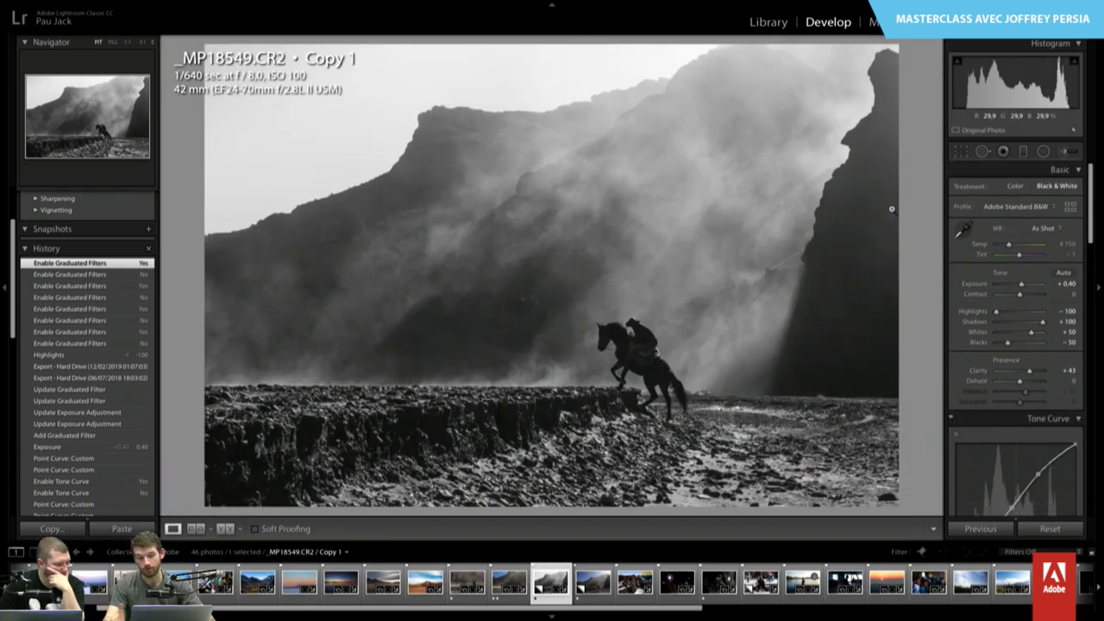
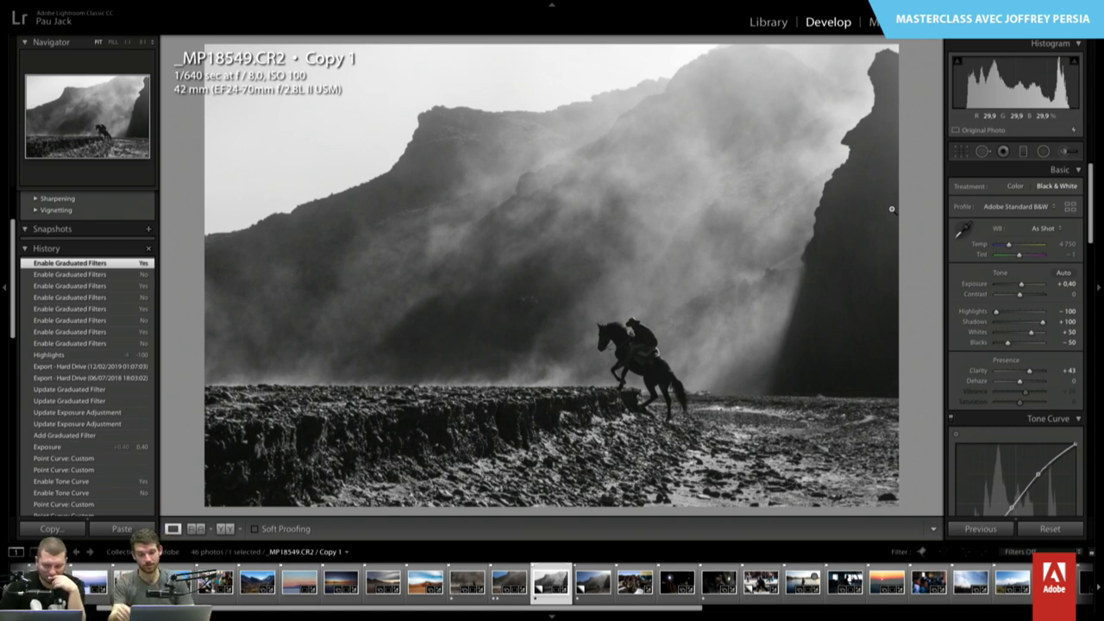
# - Compare a reset colour virtual copy of _MP18734 with the black-and-white Copy 1, then delete it
pyautogui.hotkey('ctrl', "'")
pyautogui.hotkey('ctrl', 'shift', 'r')
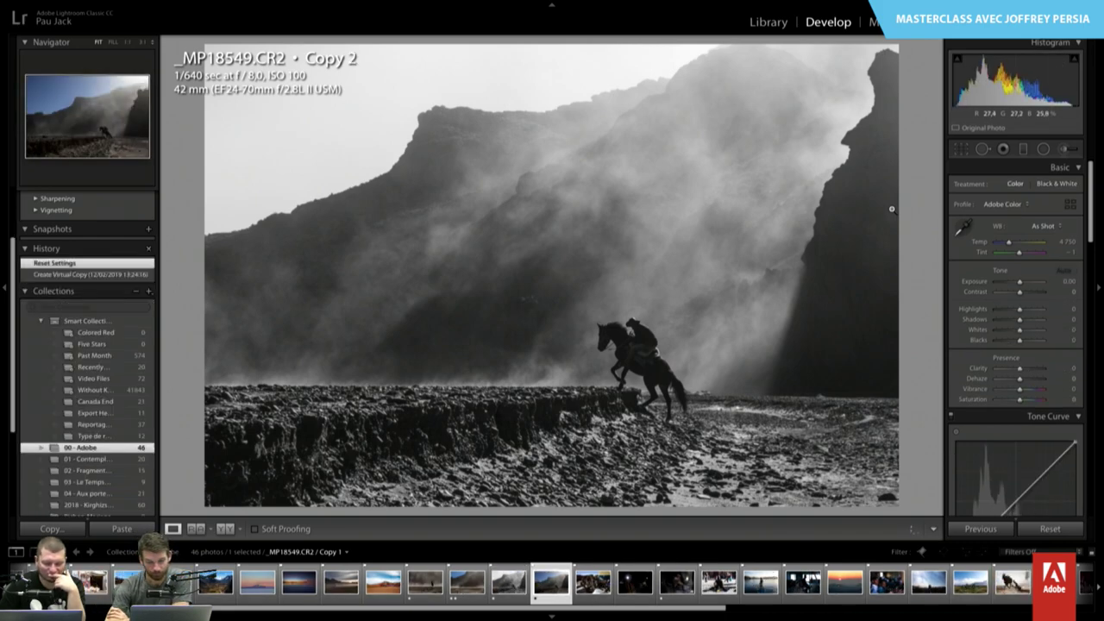
pyautogui.press('Left')
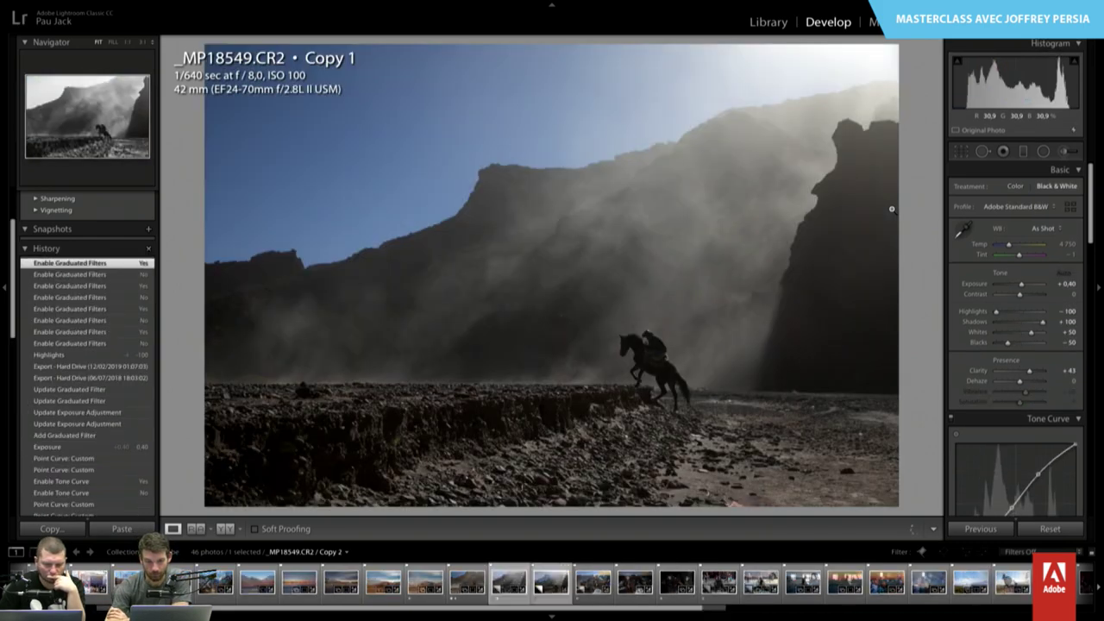
pyautogui.press('Right')
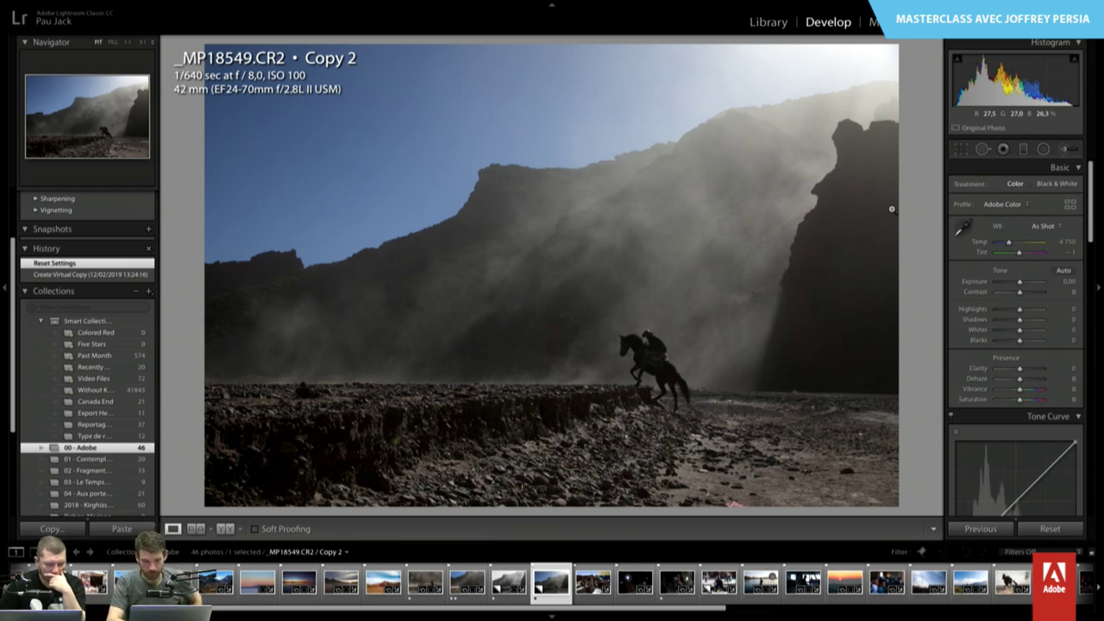
pyautogui.press('Delete')
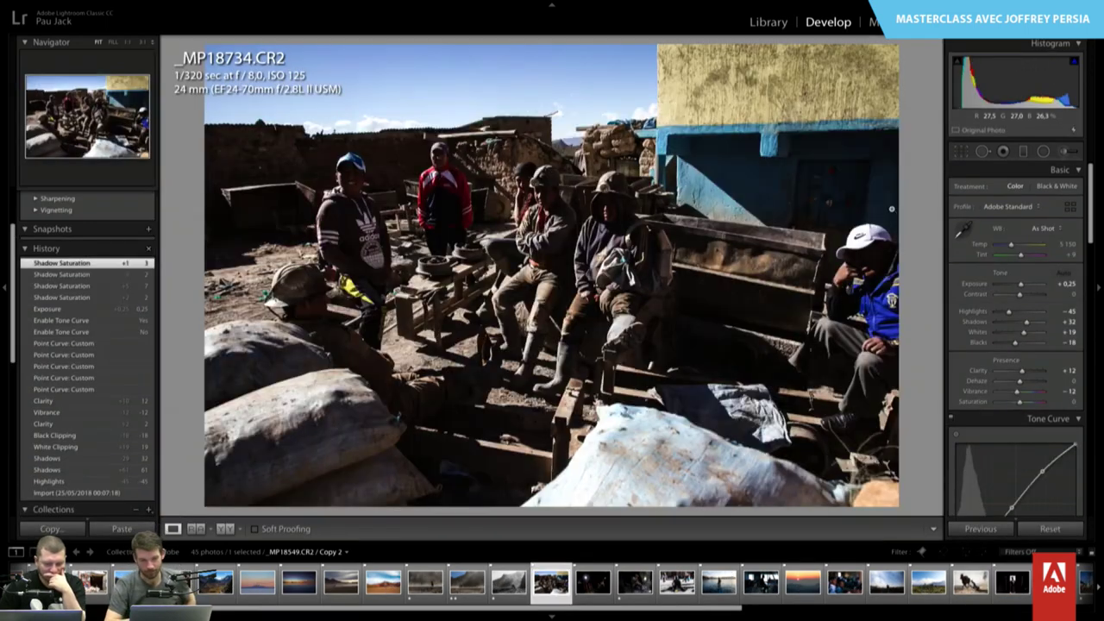
# - Show capture date and dimensions in _MP18734's info overlay, then advance to miner photo _MP18762.CR2
pyautogui.press('Right')
pyautogui.press('Left')
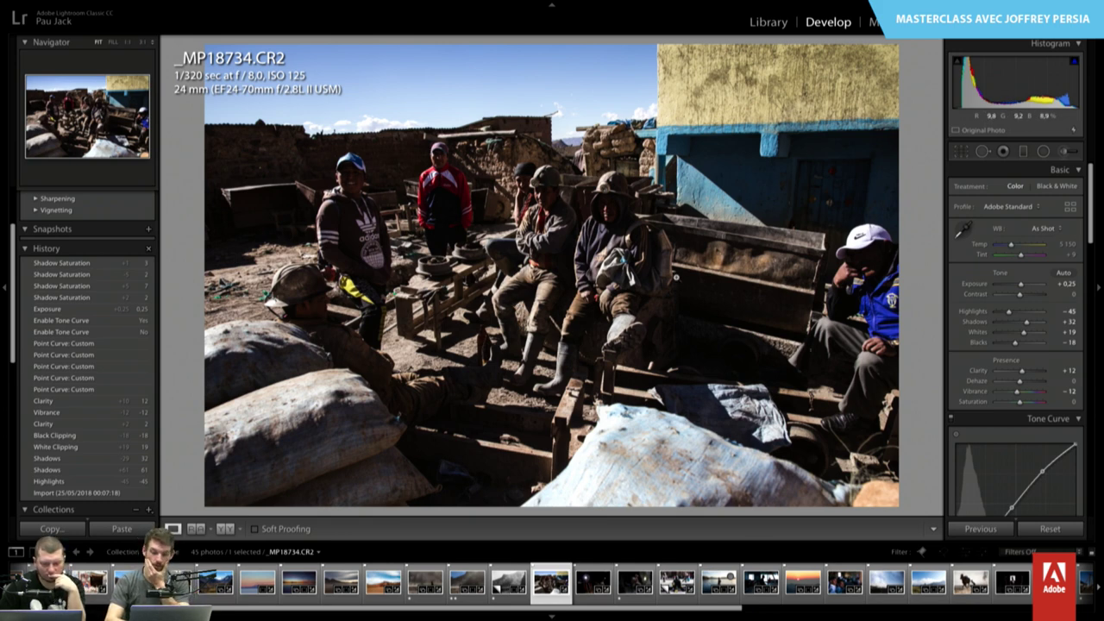
pyautogui.press('i')
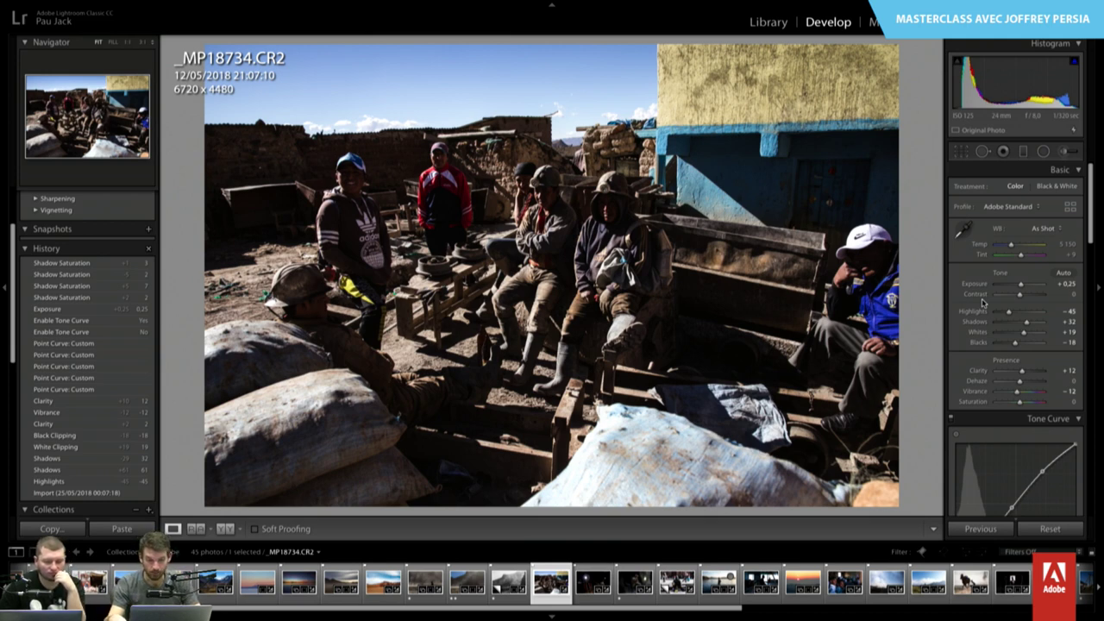
pyautogui.press('Right')
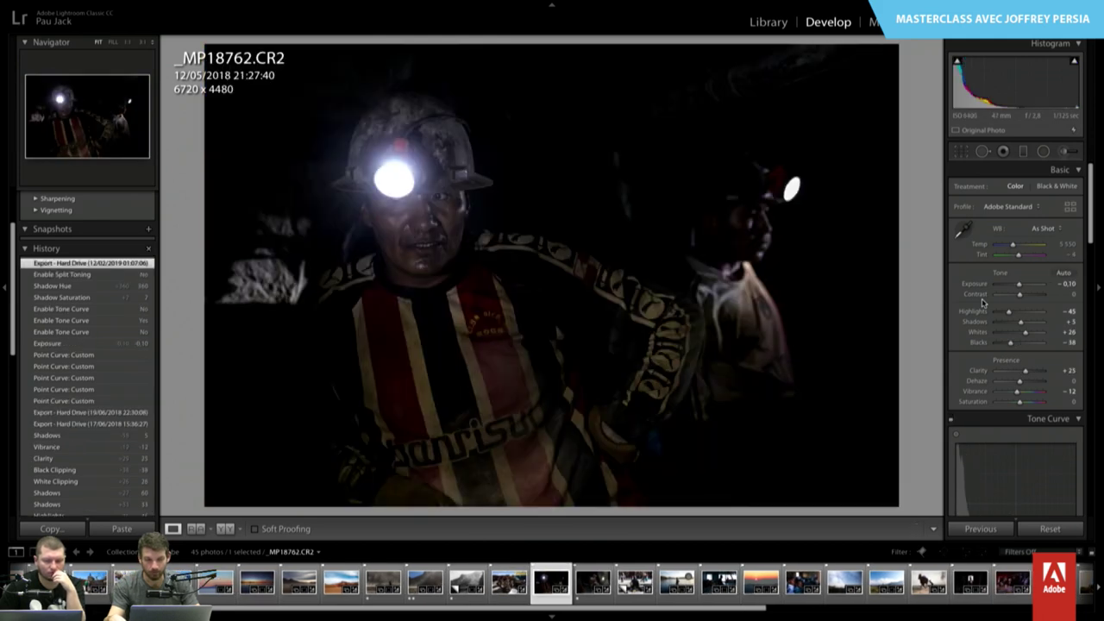
# - Create a reset virtual copy of _MP18762.CR2 and toggle between it and the darker edited original
pyautogui.scroll(-3, 983, 319)
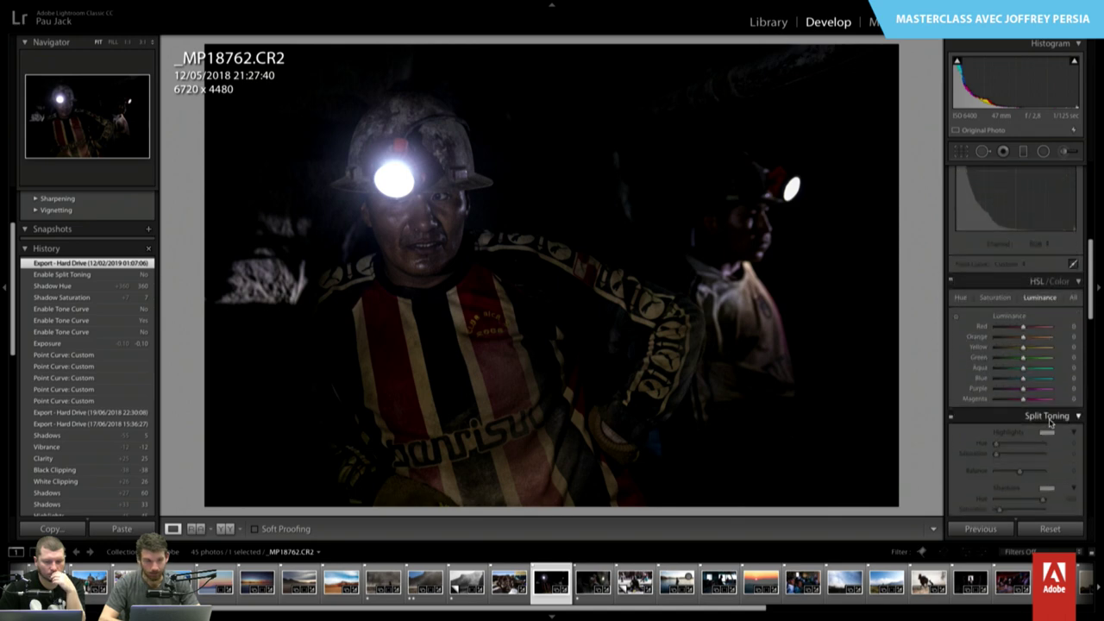
pyautogui.scroll(3, 1050, 421)
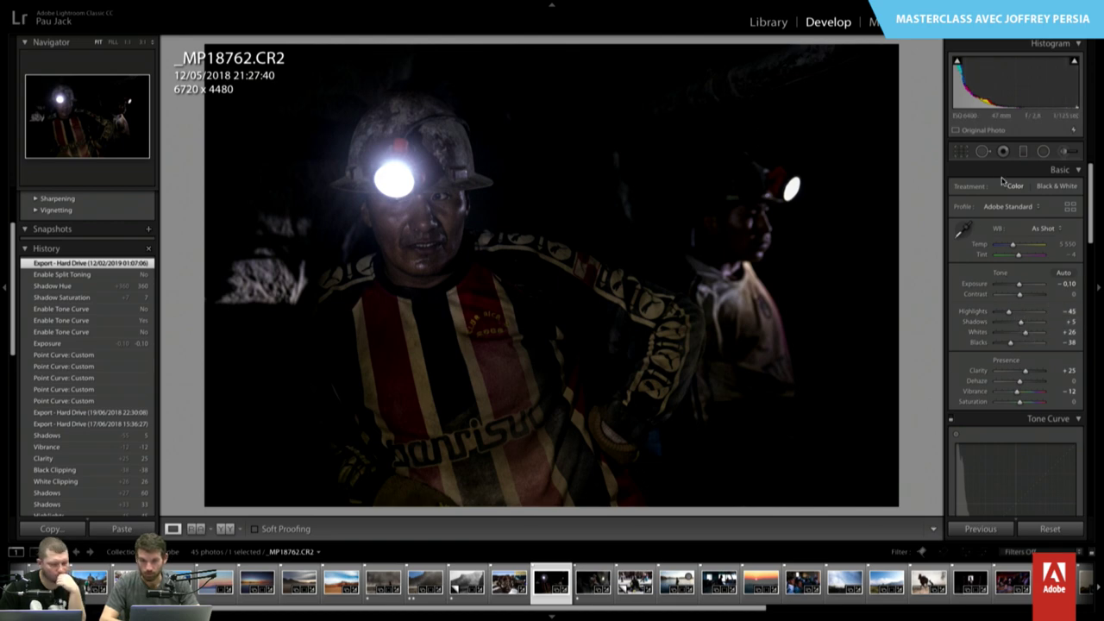
pyautogui.hotkey('ctrl', "'")
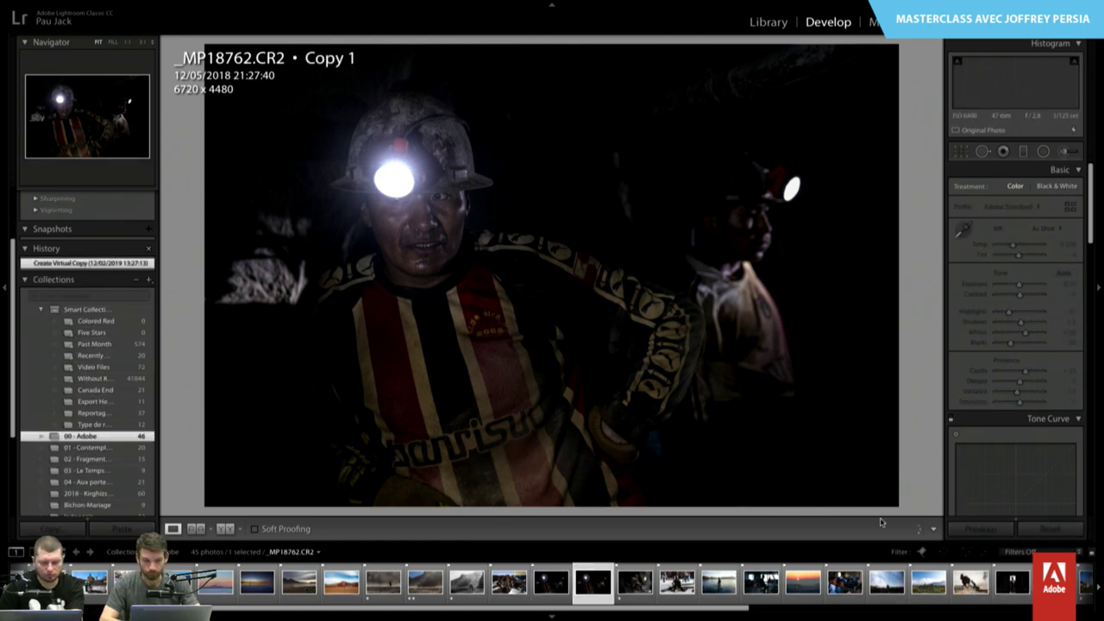
pyautogui.scroll(-3, 1017, 401)
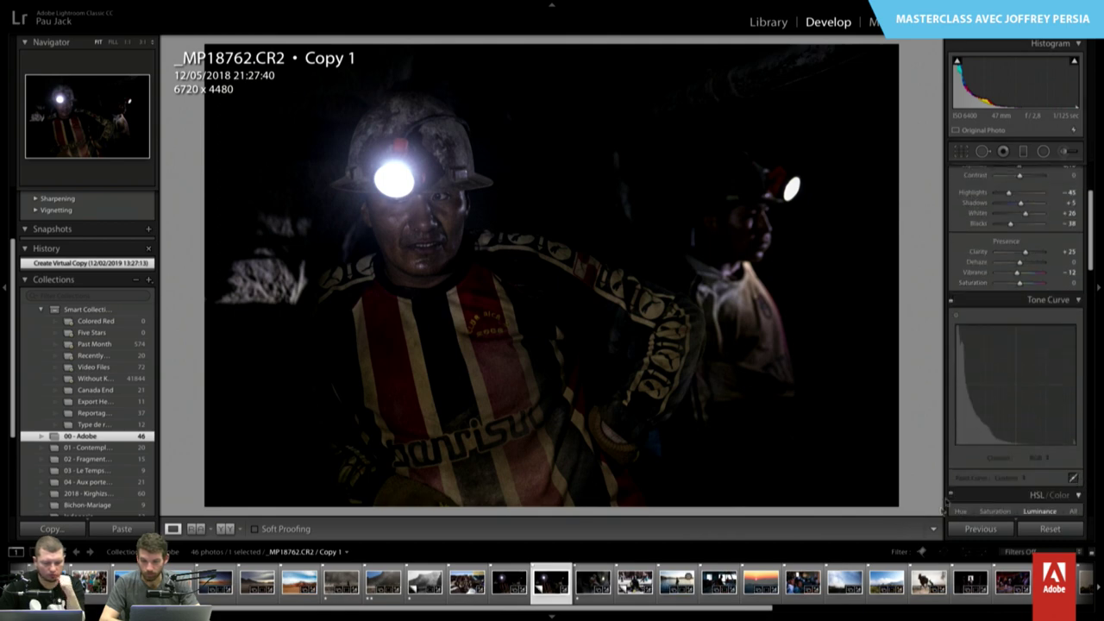
pyautogui.click(1040, 528)
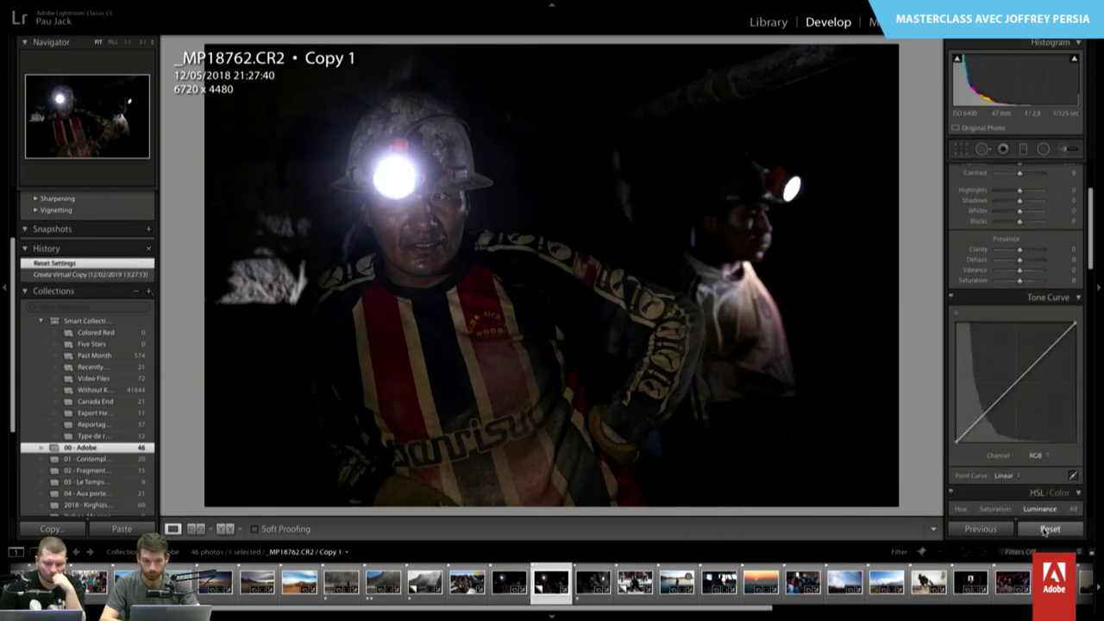
pyautogui.press('Left')
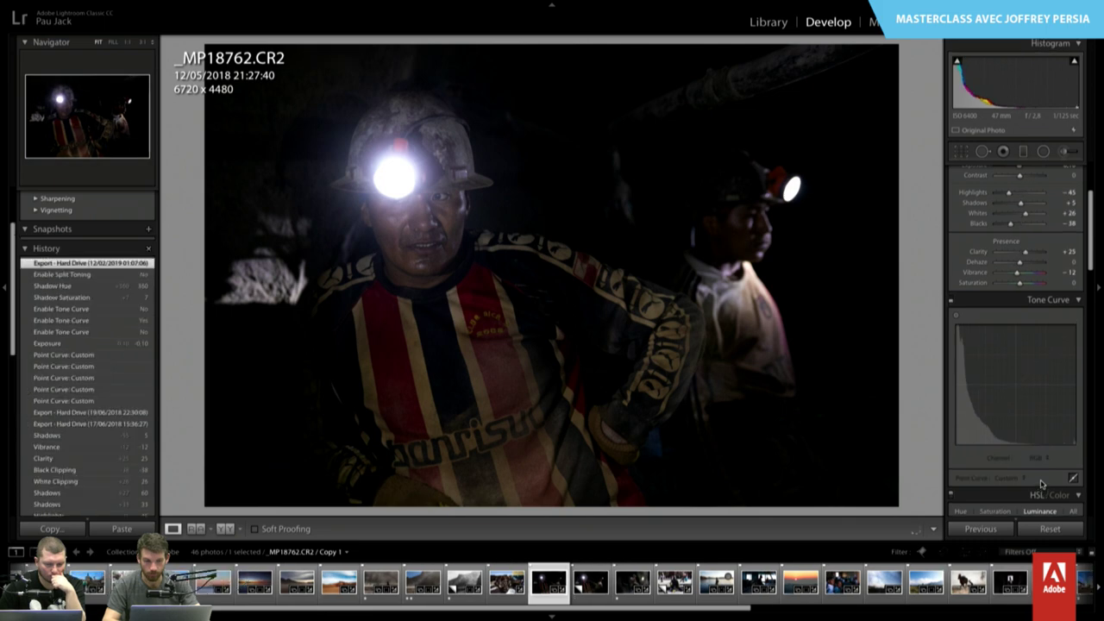
pyautogui.press('Right')
pyautogui.press('Left')
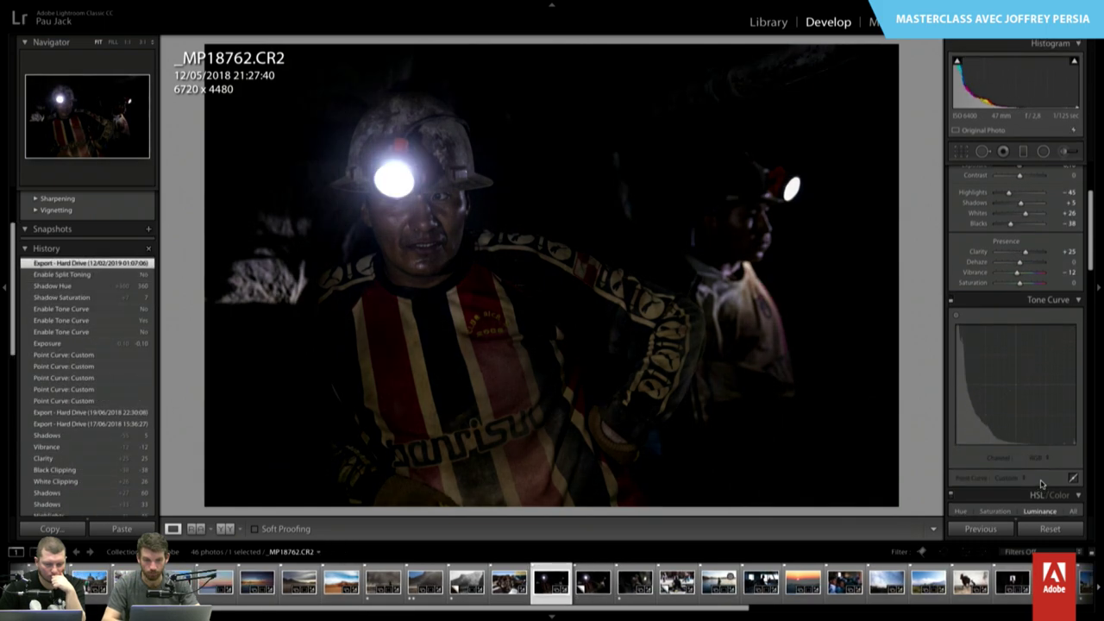
pyautogui.press('Right')
pyautogui.press('Left')
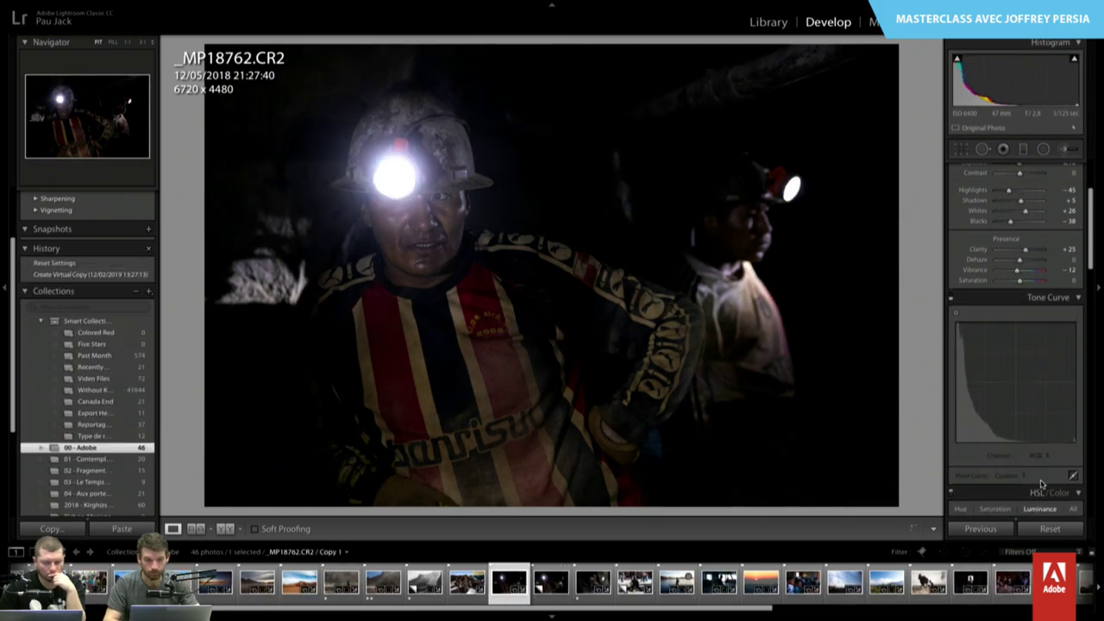
pyautogui.scroll(3, 1001, 276)
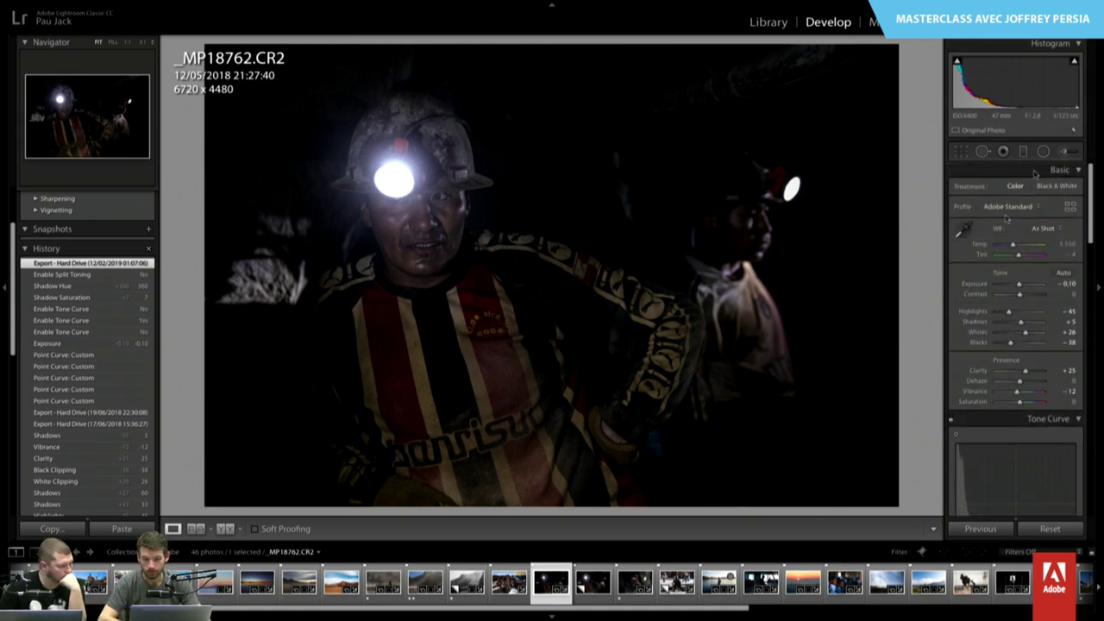
pyautogui.click(1064, 151)
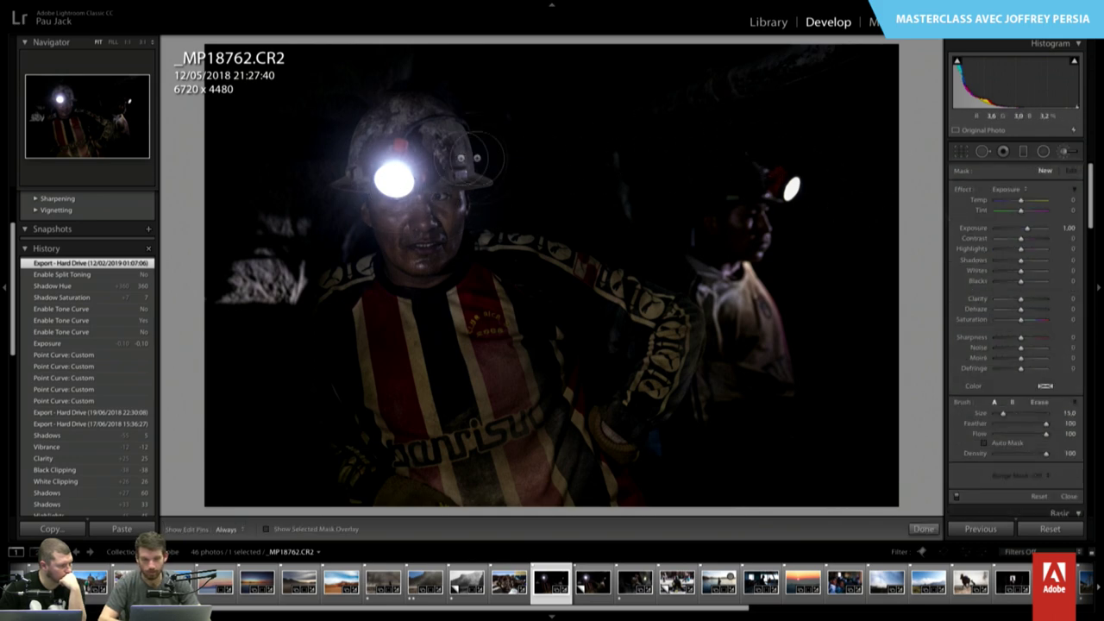
pyautogui.click(396, 183)
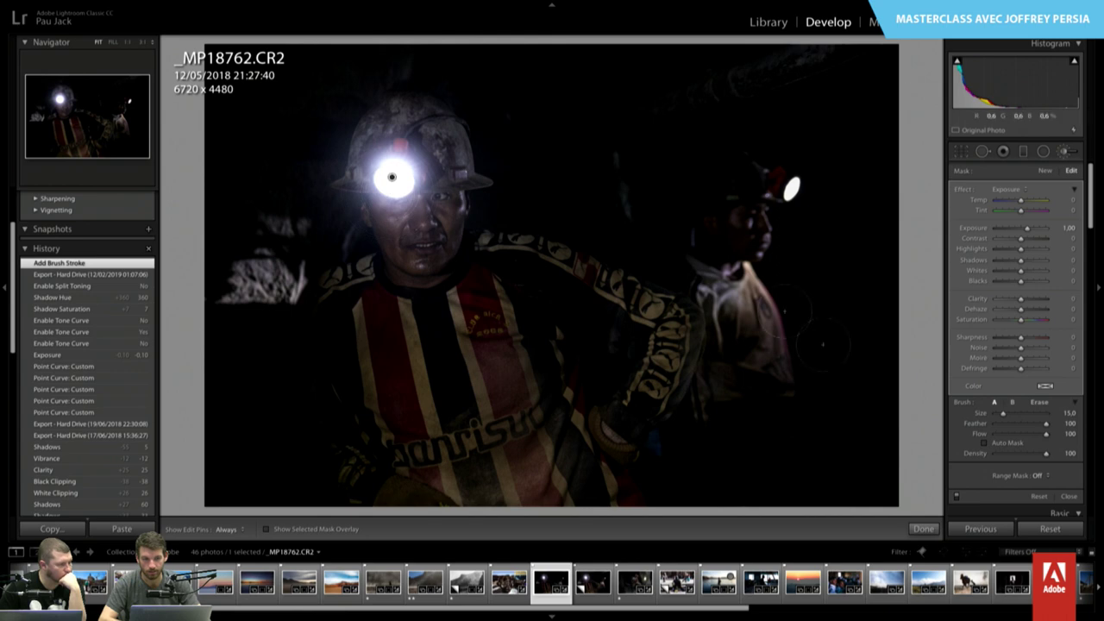
pyautogui.moveTo(1028, 228); pyautogui.dragTo(1028, 230)
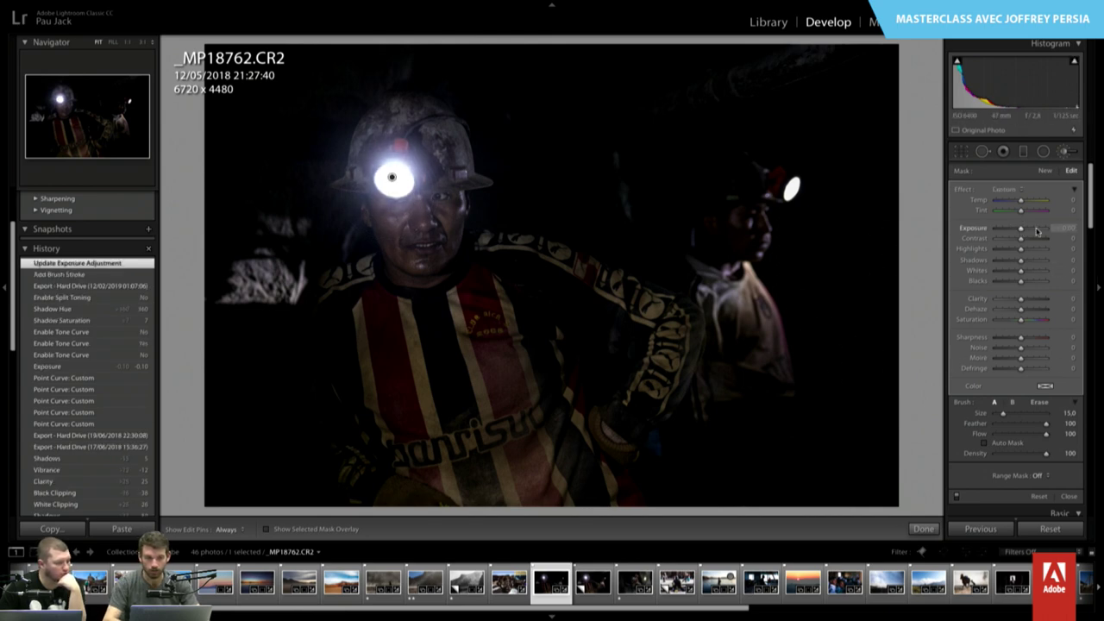
pyautogui.press('Delete')
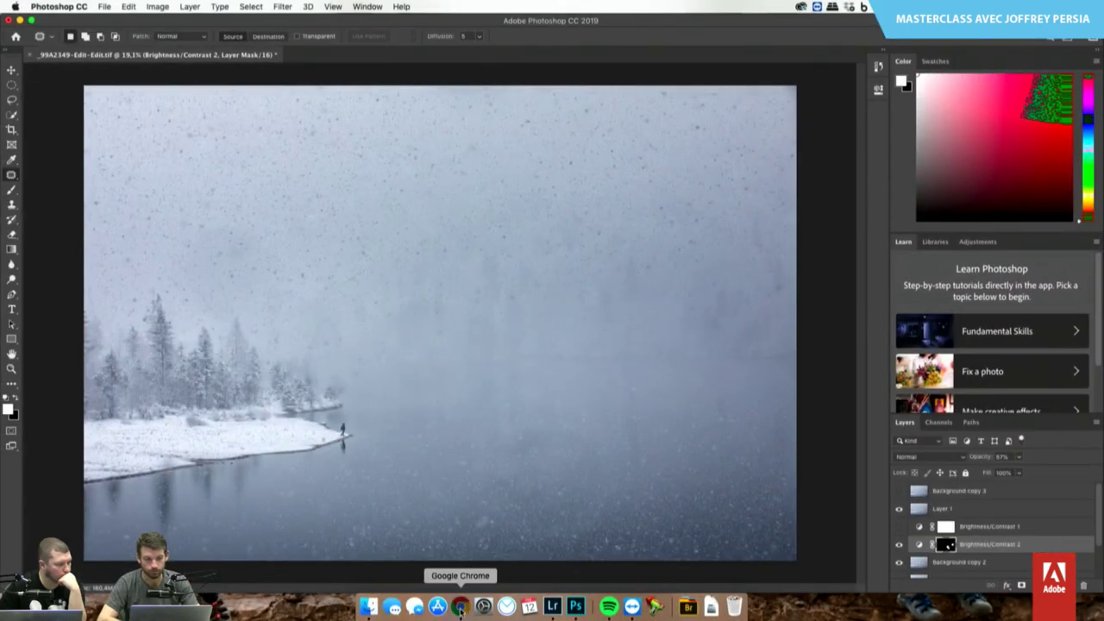
# - Open the Souvenirs de Voyages series and view the dark Thai kitchen photo enlarged, then close it
pyautogui.click(461, 607)
pyautogui.moveTo(708, 100)
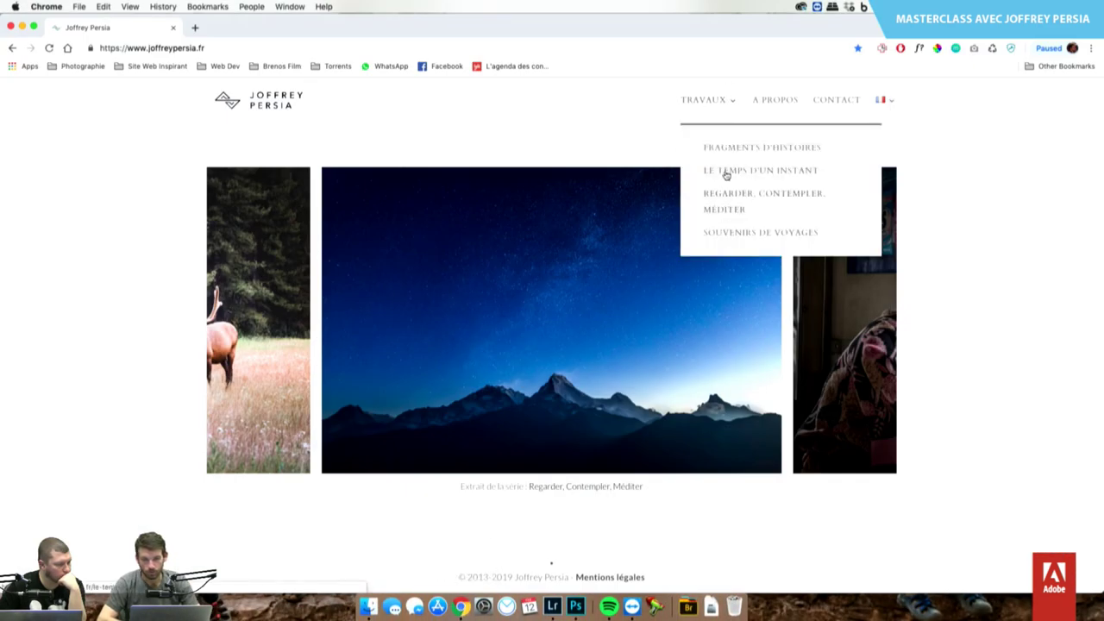
pyautogui.click(718, 233)
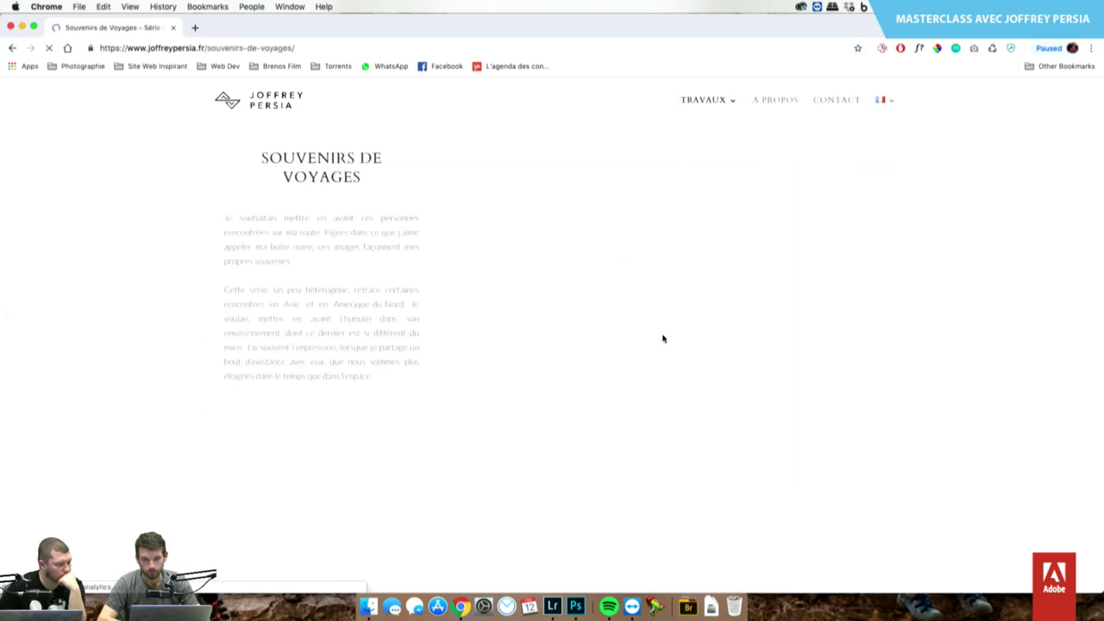
pyautogui.scroll(-10, 662, 338)
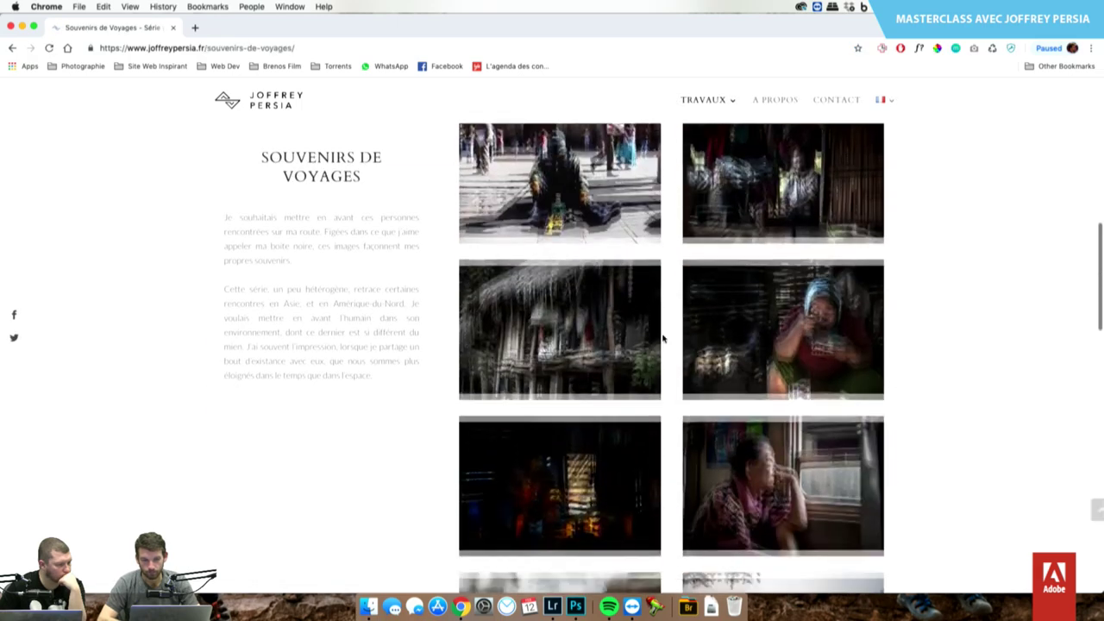
pyautogui.click(582, 367)
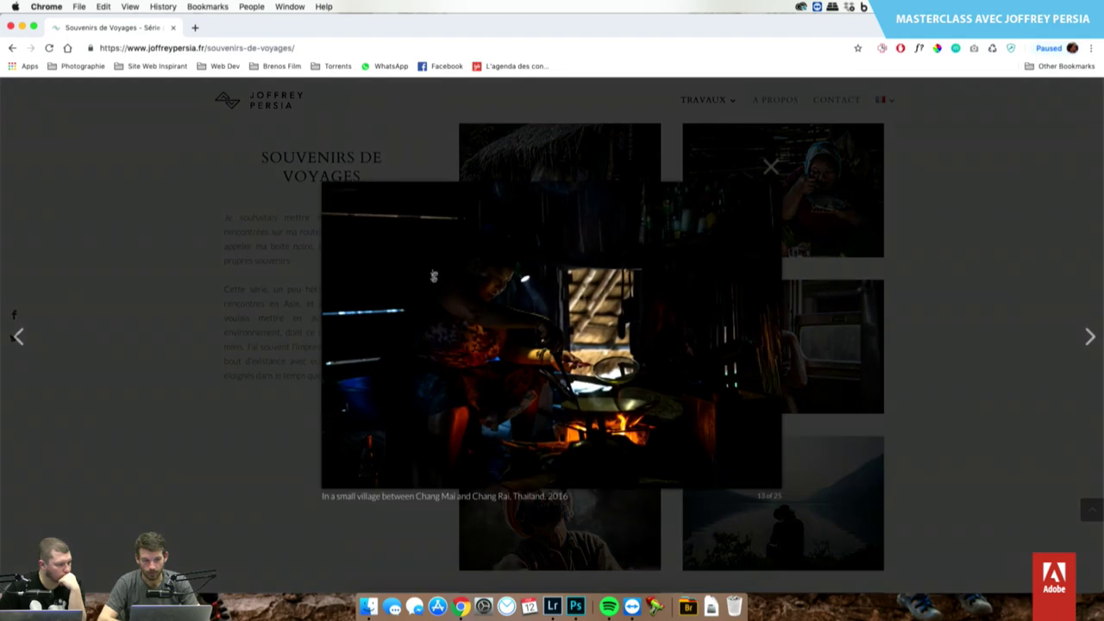
pyautogui.scroll(5, 592, 371)
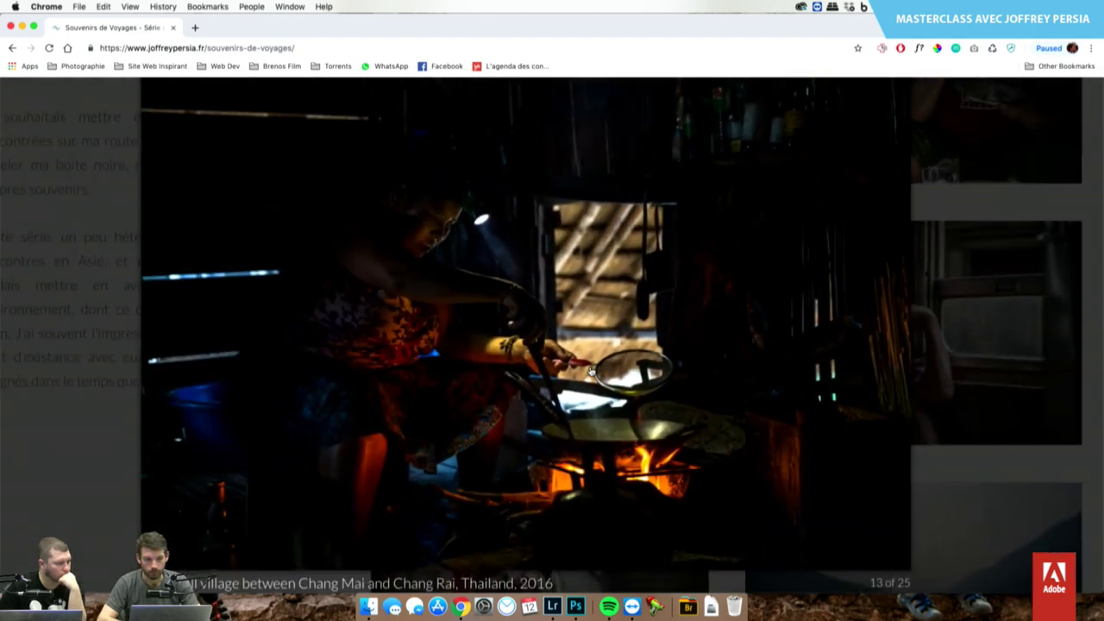
pyautogui.scroll(-1, 591, 371)
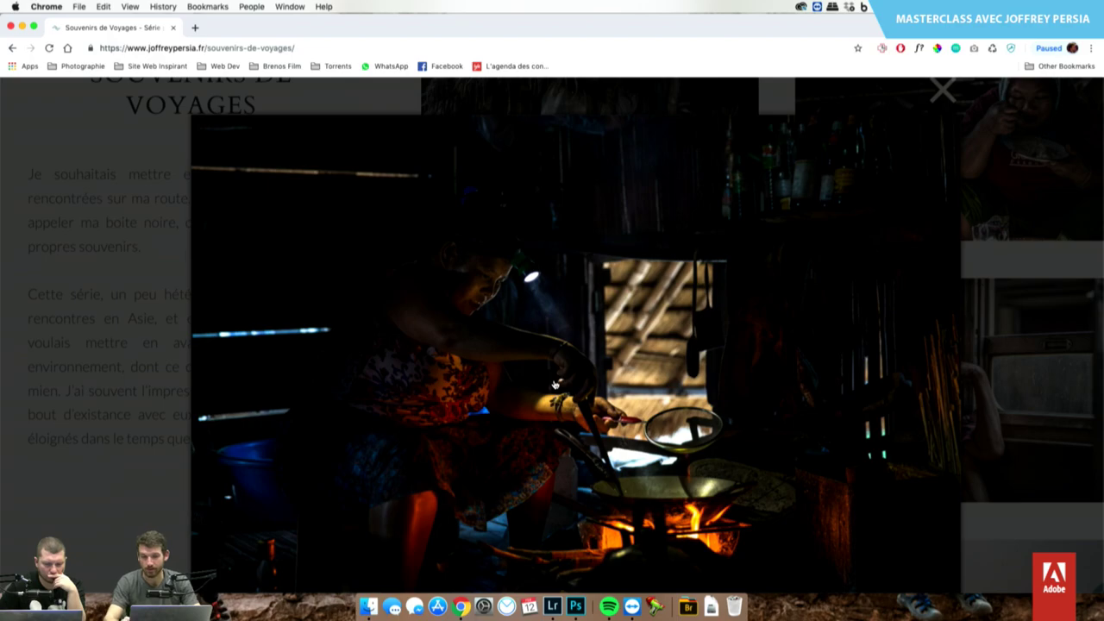
pyautogui.click(555, 384)
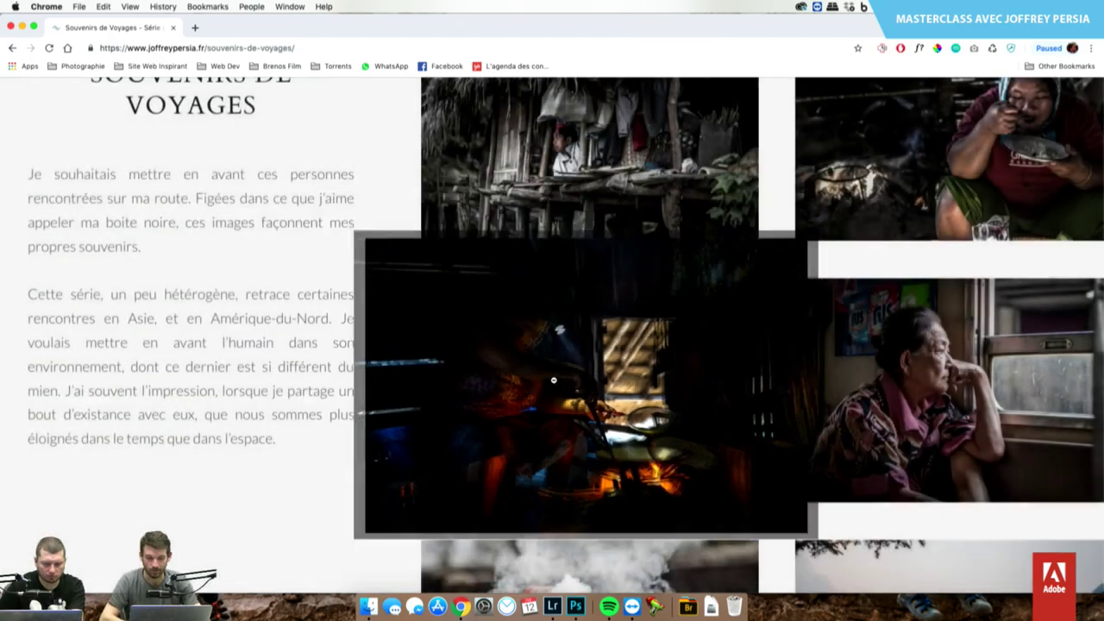
pyautogui.scroll(-1, 655, 395)
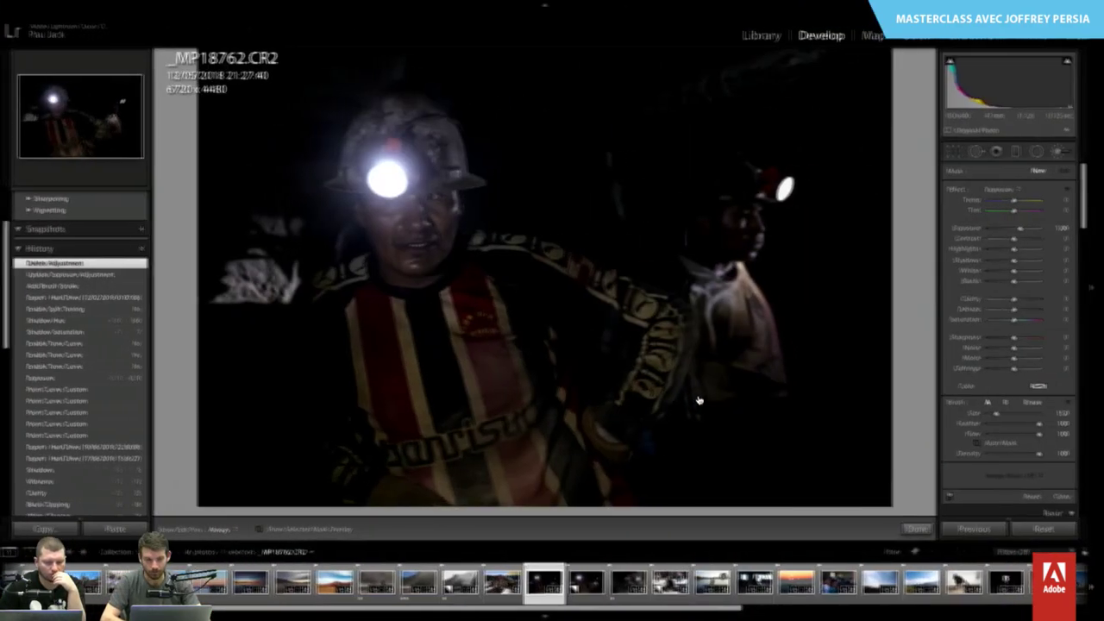
# - Return to original _MP18762.CR2 and review its Basic edits (Exposure −0.10, Highlights −45, Clarity +25)
pyautogui.hotkey('ctrl', "'")
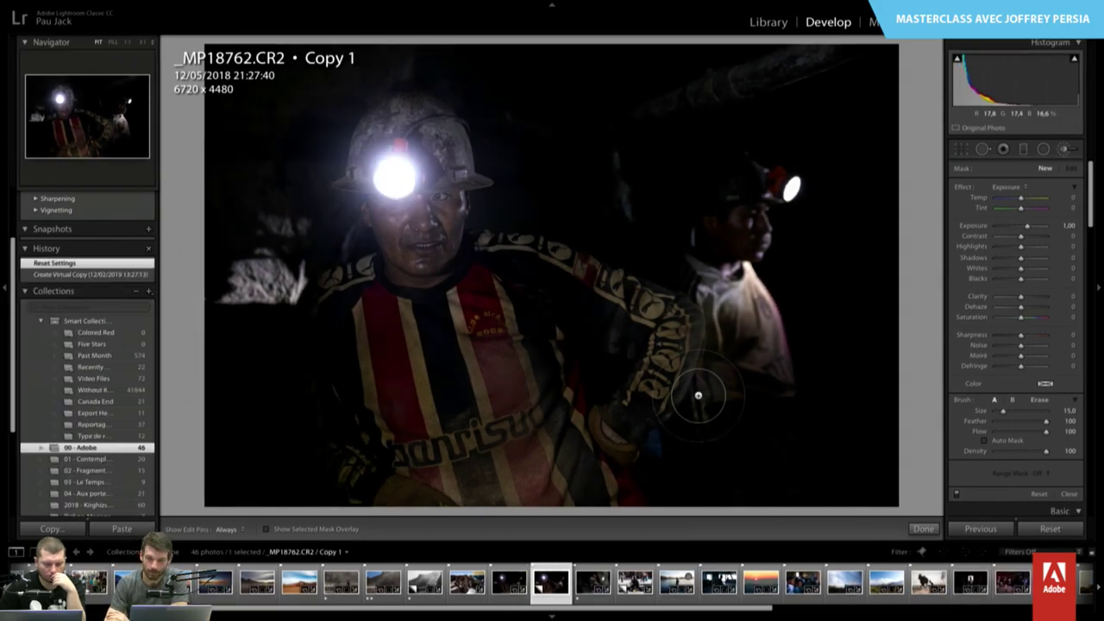
pyautogui.press('Left')
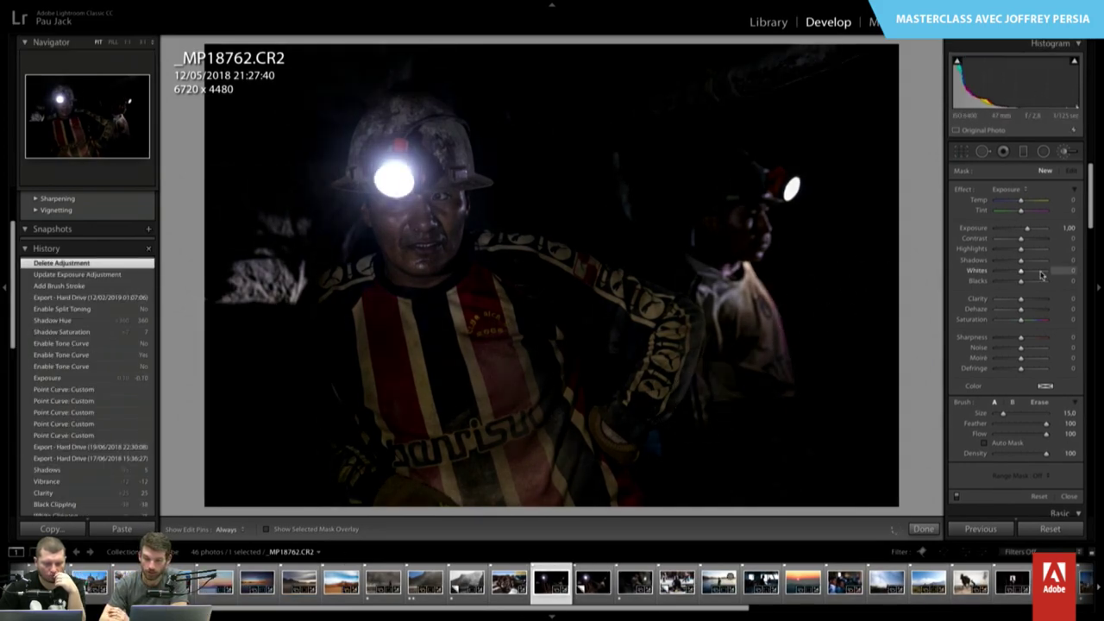
pyautogui.scroll(-5, 1017, 291)
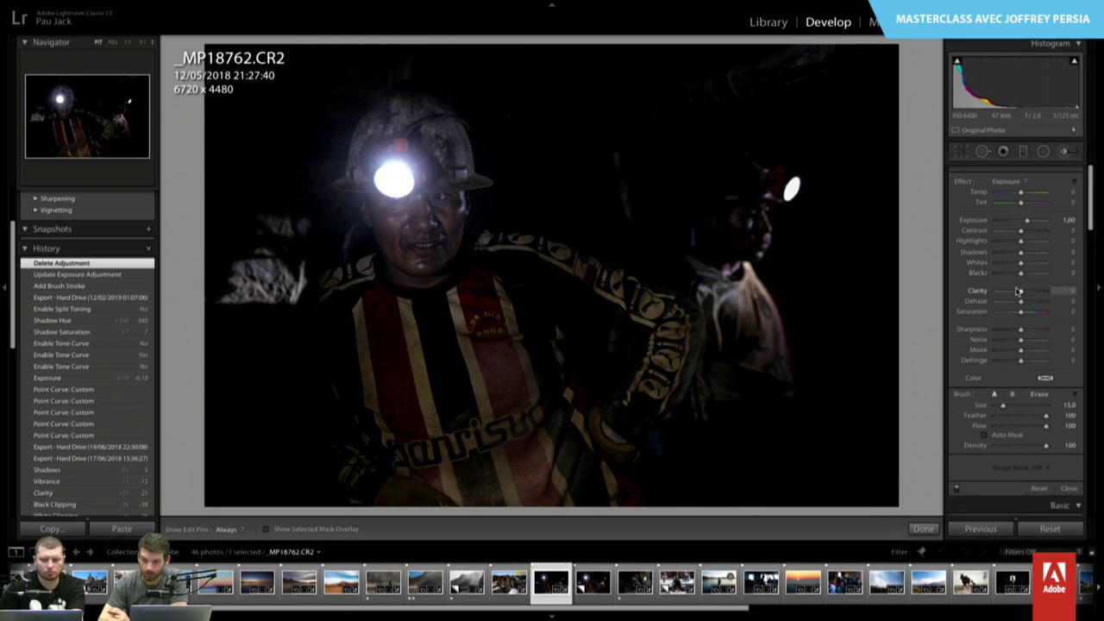
pyautogui.scroll(-4, 1017, 292)
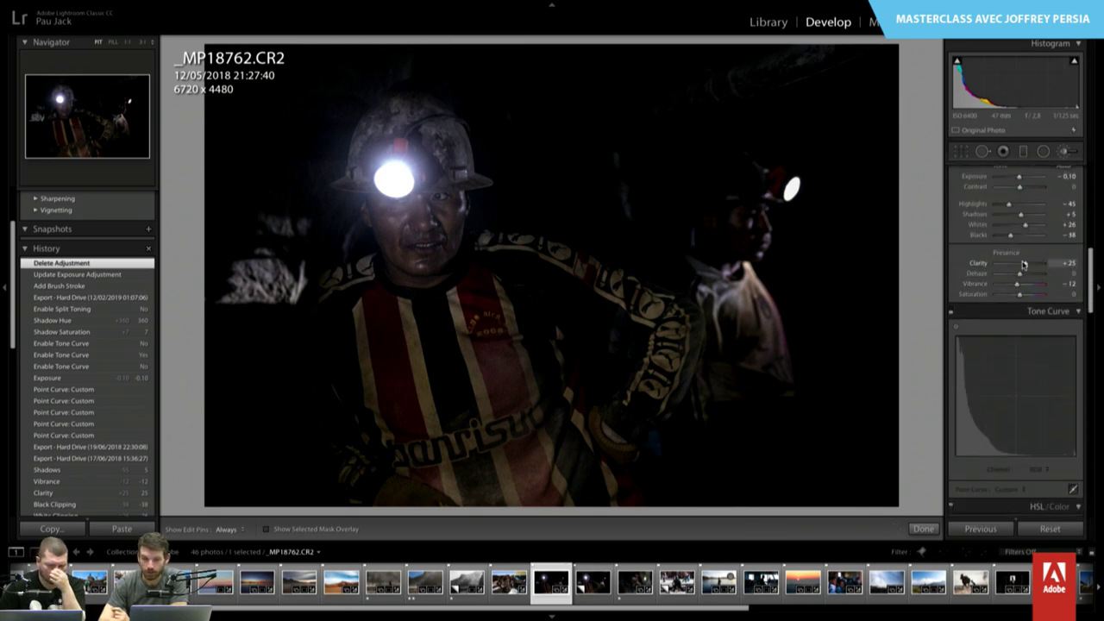
pyautogui.scroll(1, 1025, 267)
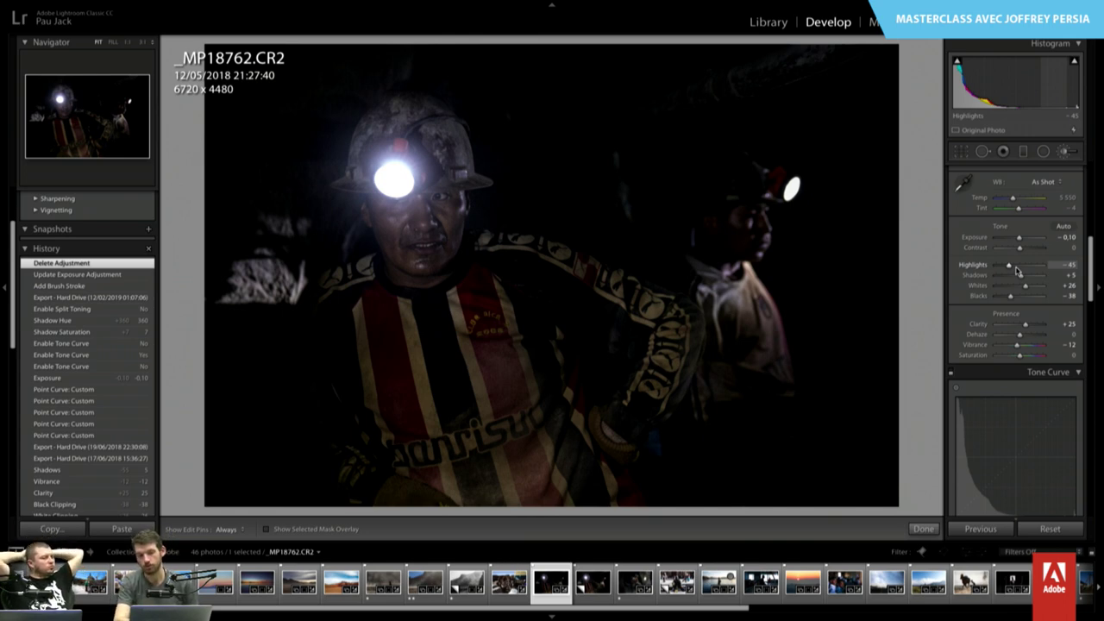
# - Cycle the info overlay, then make a reset virtual Copy 1 of _MP18762.CR2 and compare it
pyautogui.press('i')
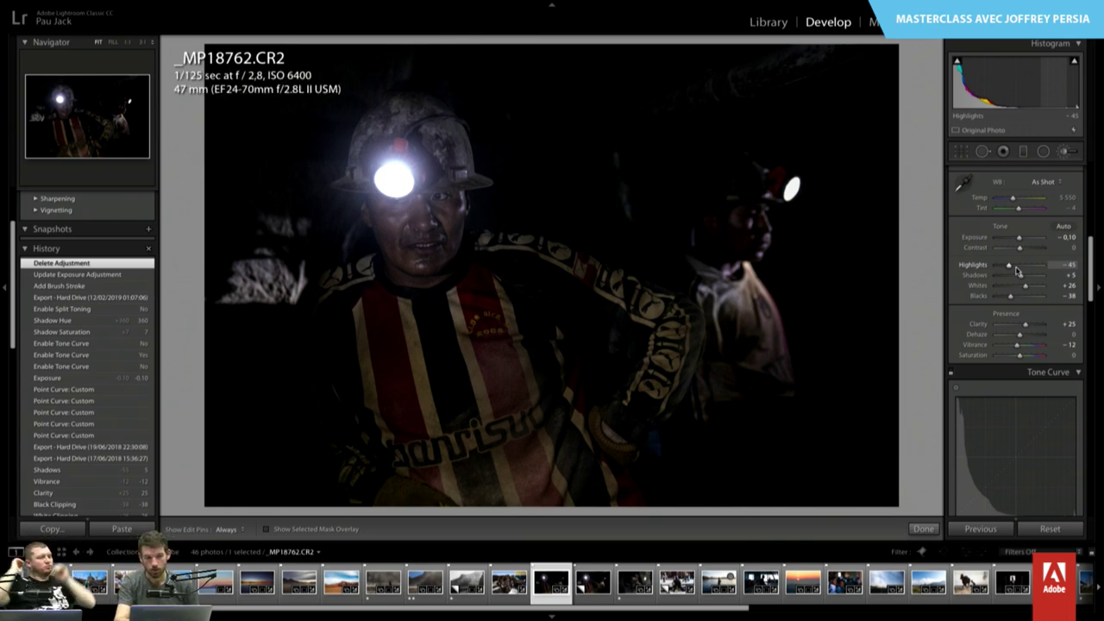
pyautogui.press('i')
pyautogui.press('i')
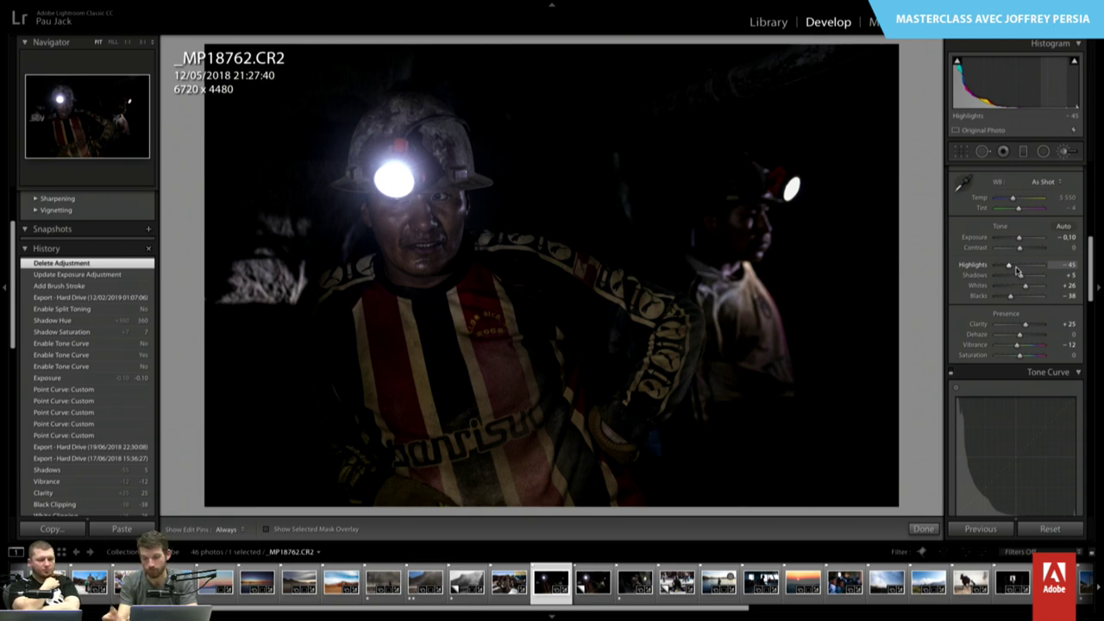
pyautogui.hotkey('ctrl', "'")
pyautogui.hotkey('ctrl', 'shift', 'r')
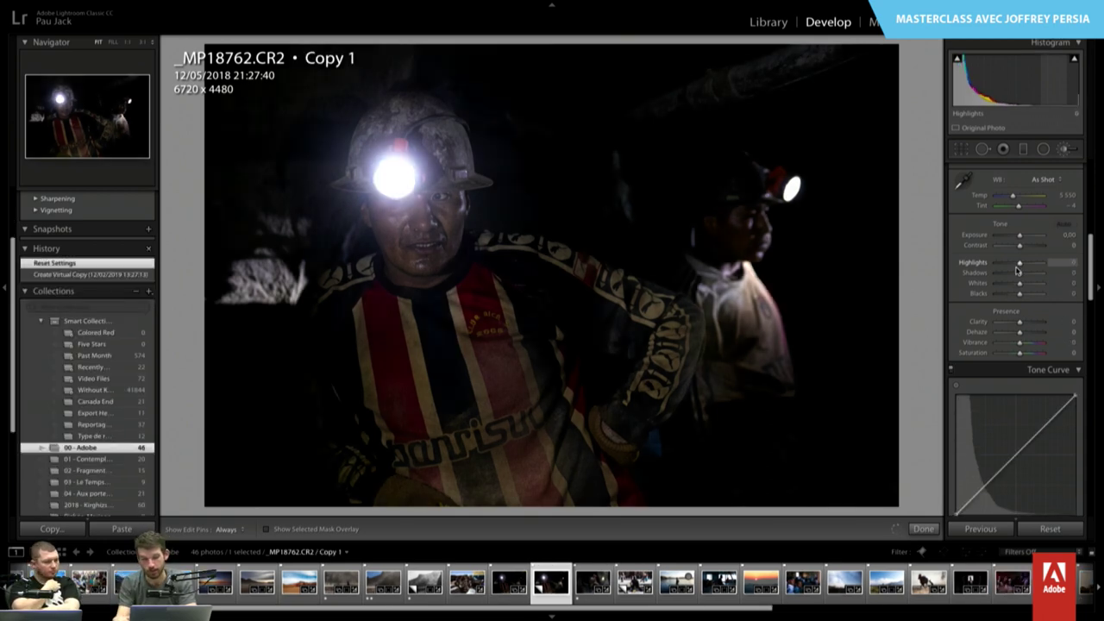
pyautogui.press('Left')
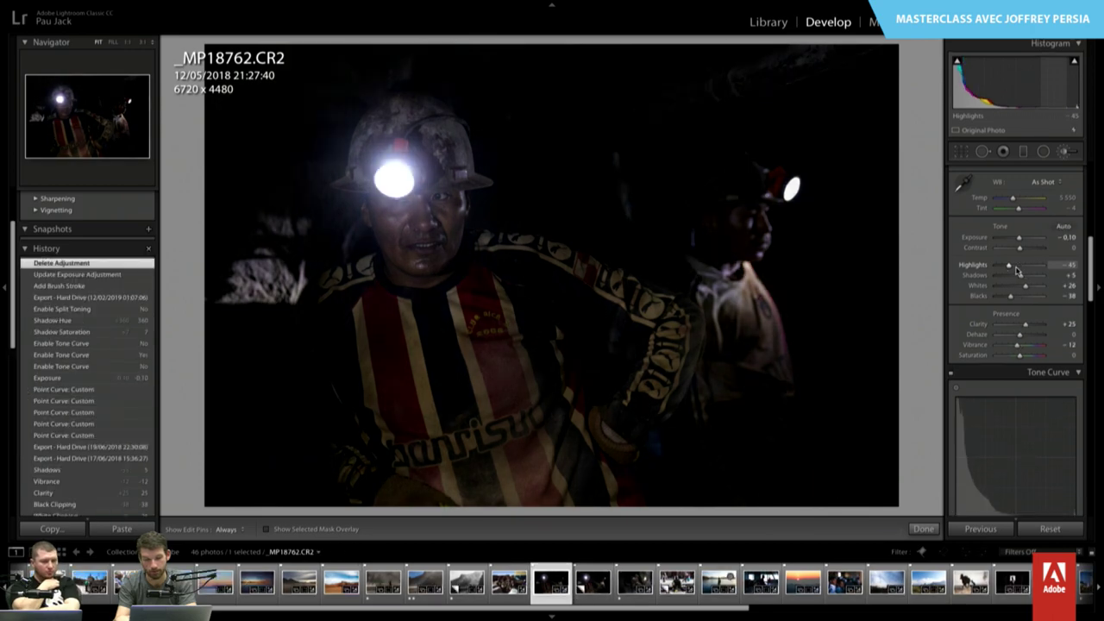
pyautogui.press('Right')
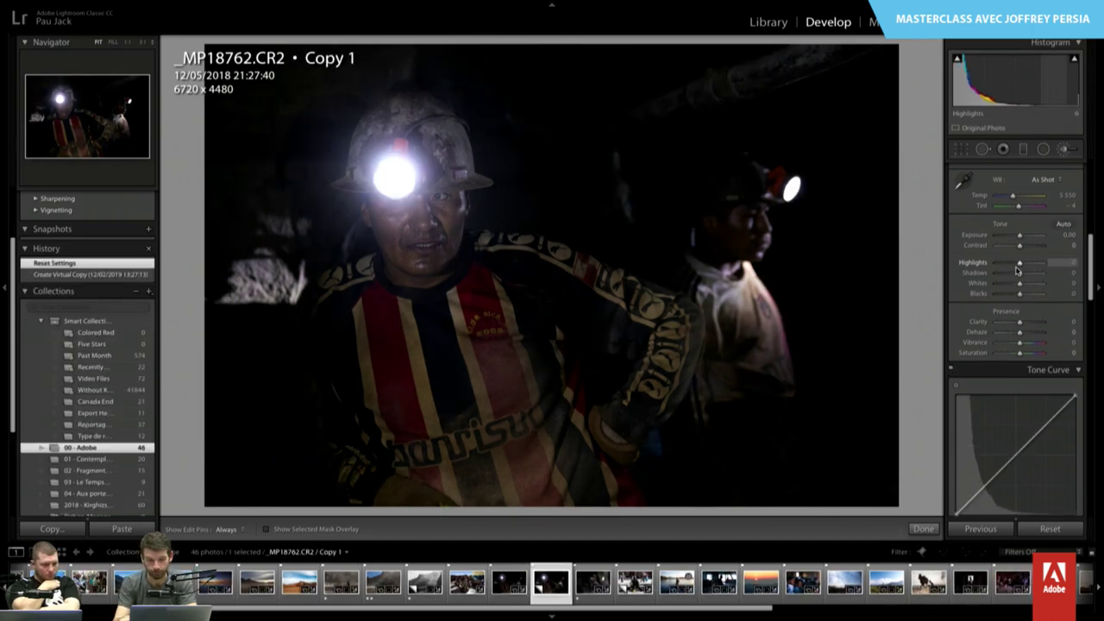
# - Delete the reset virtual copy and inspect the mine photo at 1:1, panning to the rail and headlamp
pyautogui.press('Delete')
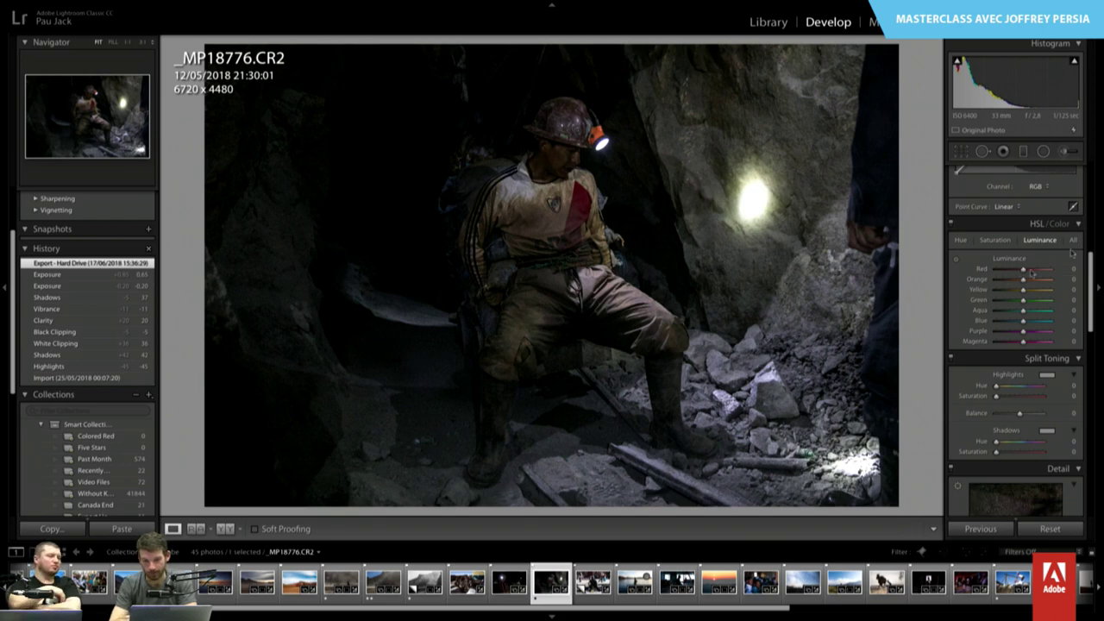
pyautogui.click(656, 453)
pyautogui.moveTo(657, 453)
pyautogui.mouseDown()
pyautogui.moveTo(685, 286)
pyautogui.moveTo(742, 306)
pyautogui.mouseUp()
pyautogui.click(742, 306)
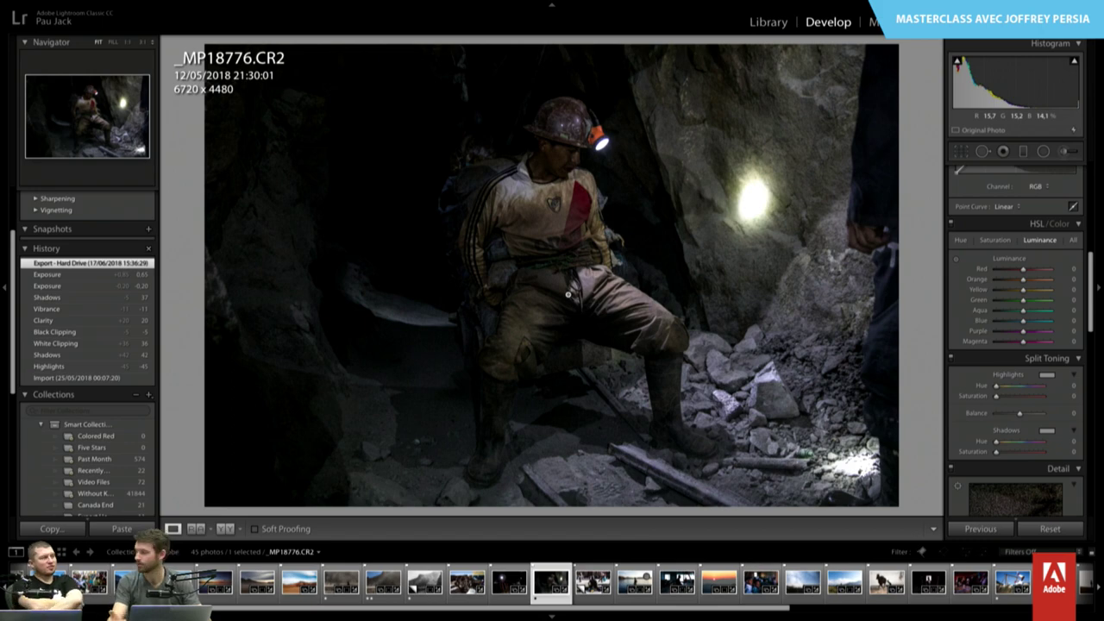
pyautogui.click(554, 169)
pyautogui.moveTo(556, 169); pyautogui.dragTo(586, 325)
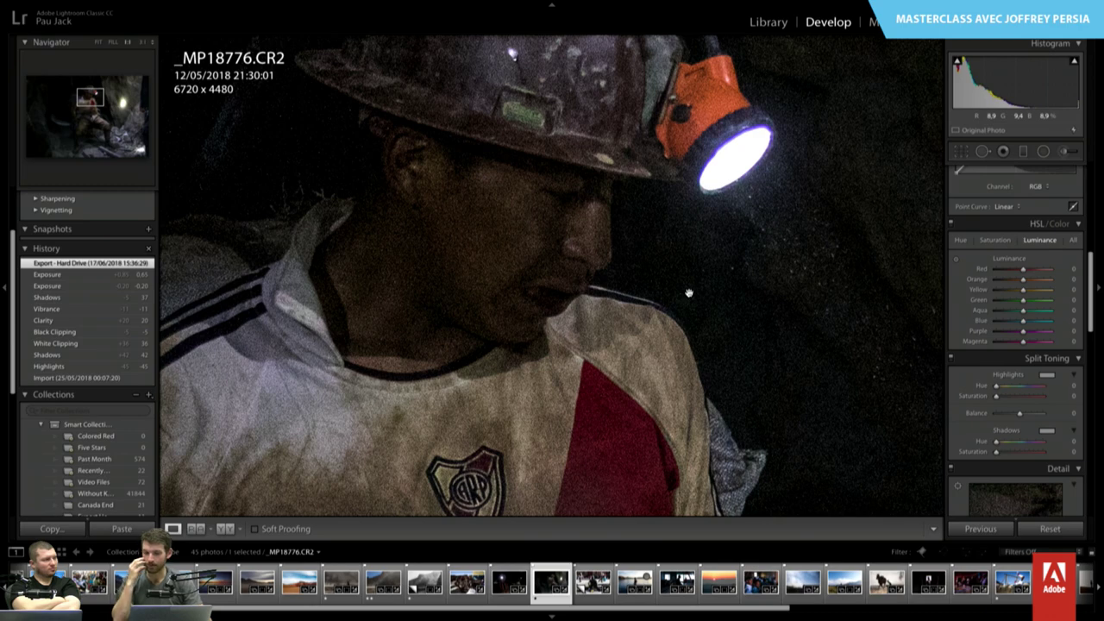
# - Zoom in on the previous miner's face and headlamp, then advance to shoeshiner photo _MP19400.CR2 Copy 1
pyautogui.press('Left')
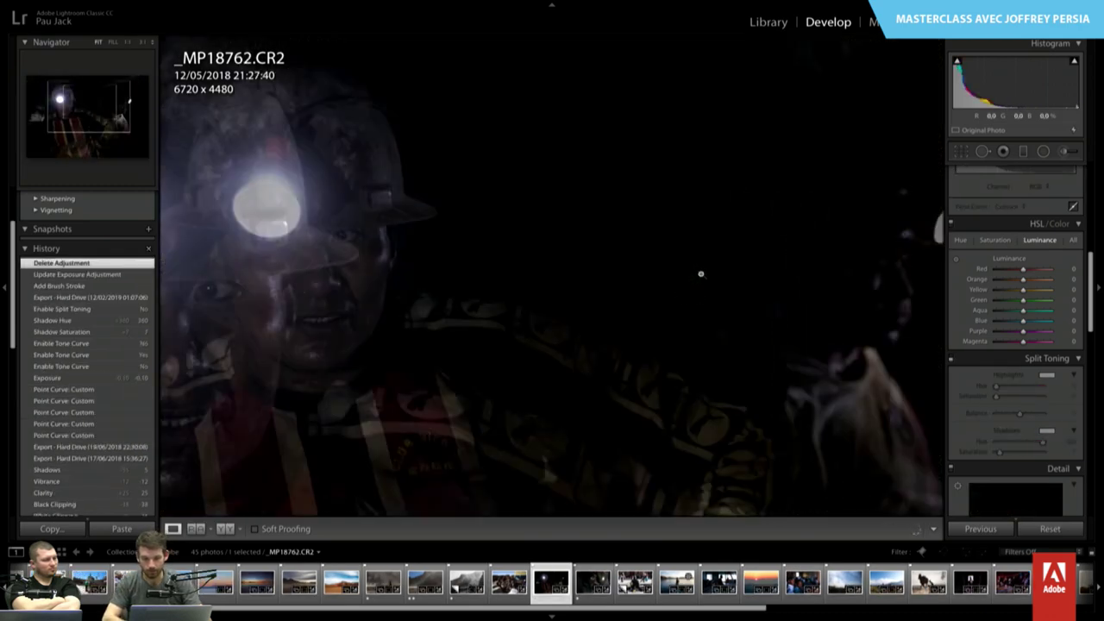
pyautogui.click(771, 253)
pyautogui.moveTo(779, 160); pyautogui.dragTo(763, 270)
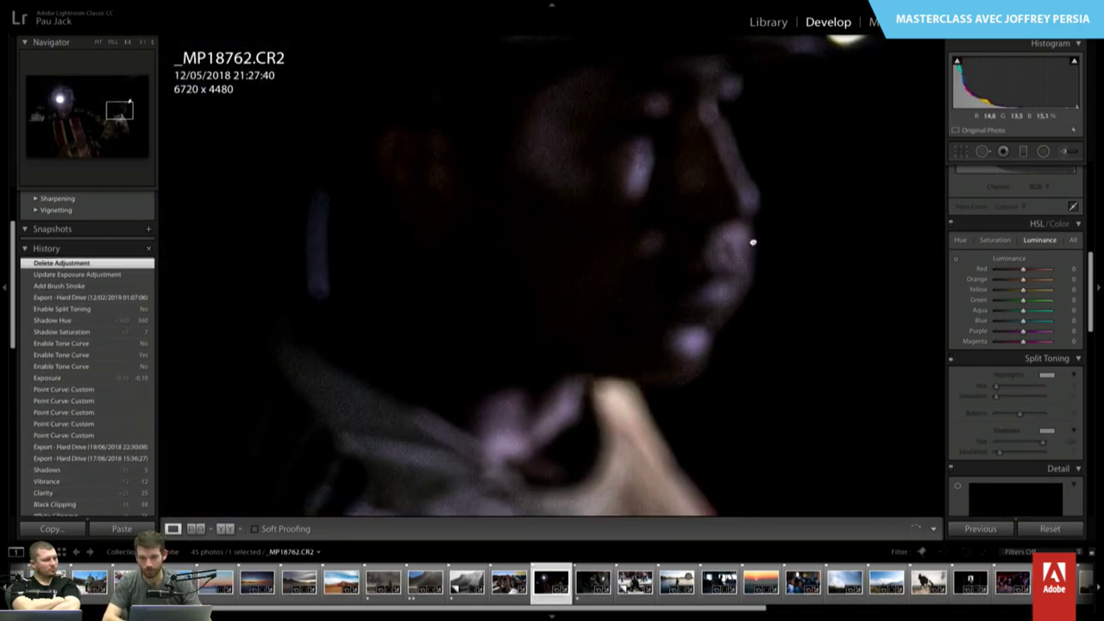
pyautogui.click(749, 294)
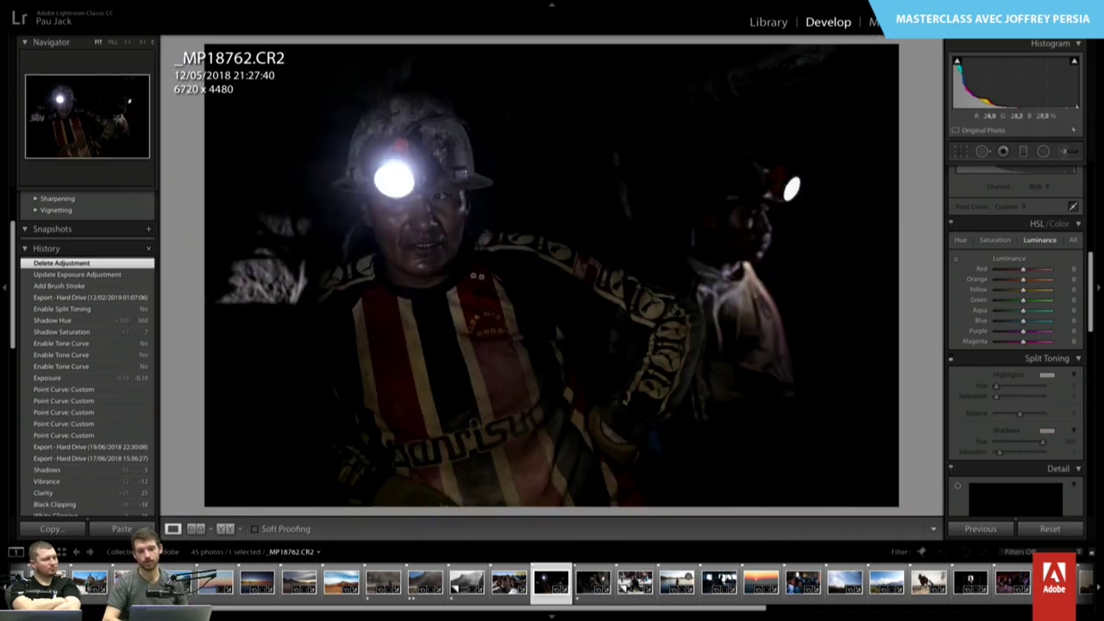
pyautogui.press('Right')
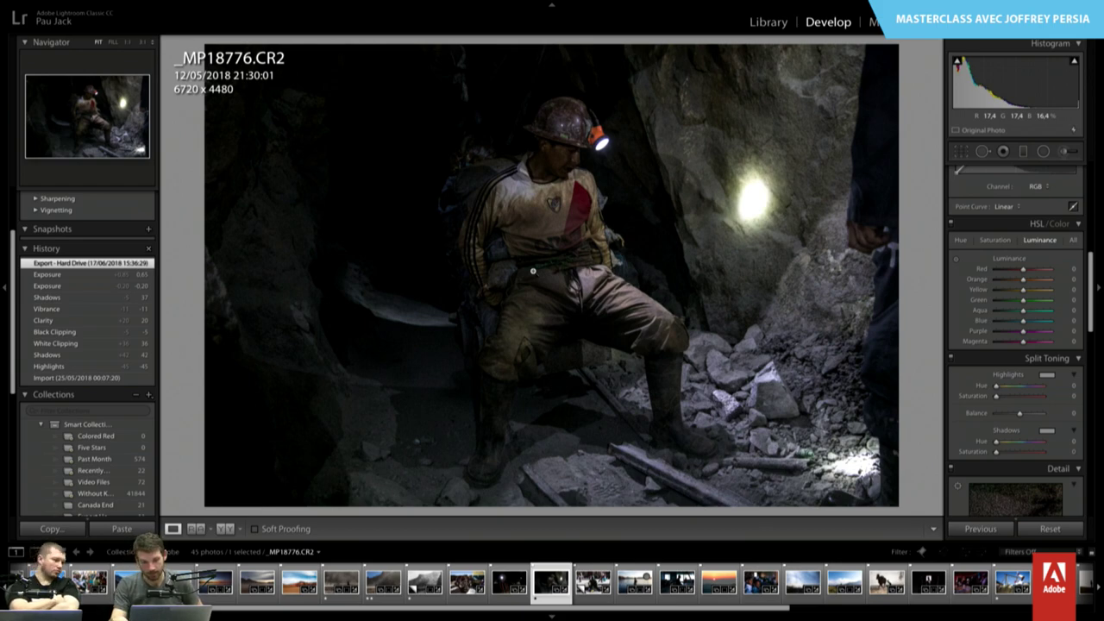
pyautogui.press('Right')
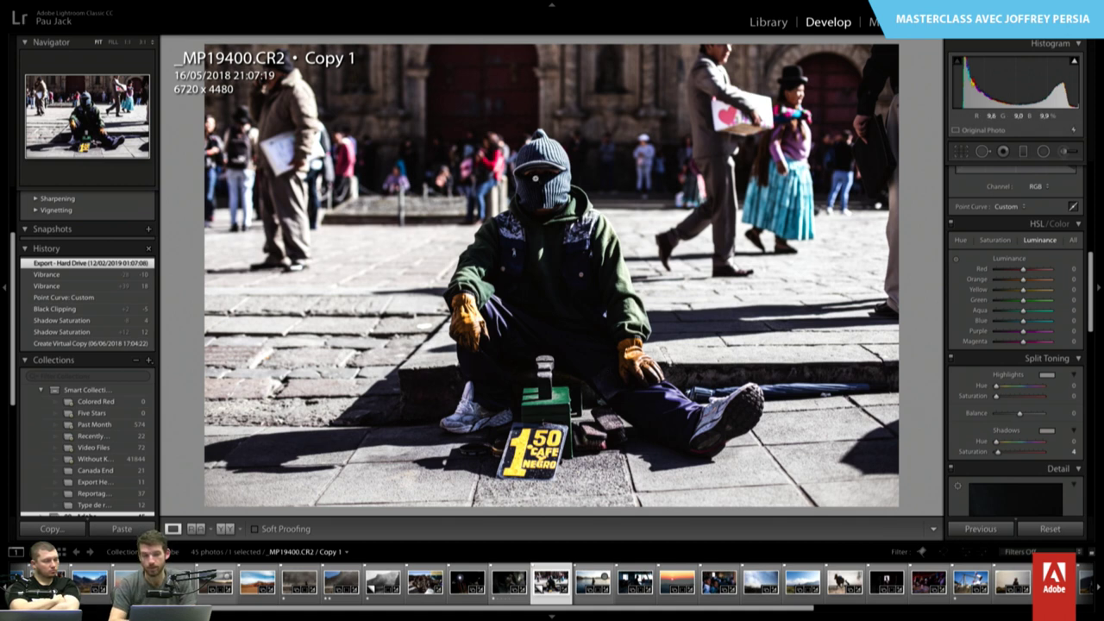
# - Zoom 1:1 on the shoeshiner's masked face, then review the Develop panel settings
pyautogui.click(537, 179)
pyautogui.click(642, 184)
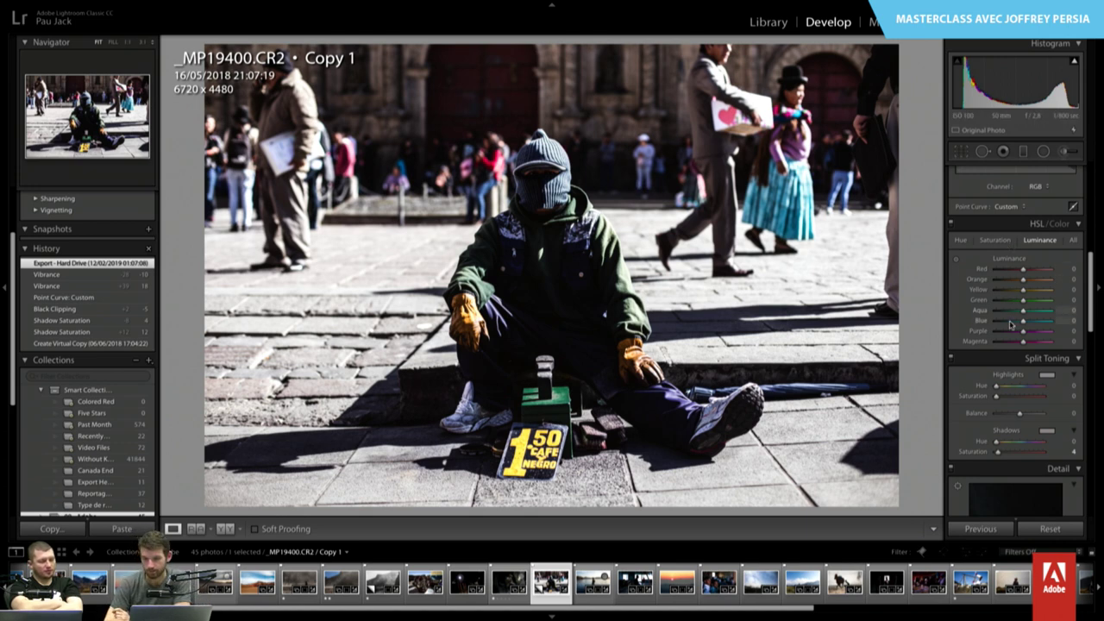
pyautogui.scroll(2, 1011, 324)
pyautogui.scroll(3, 1011, 324)
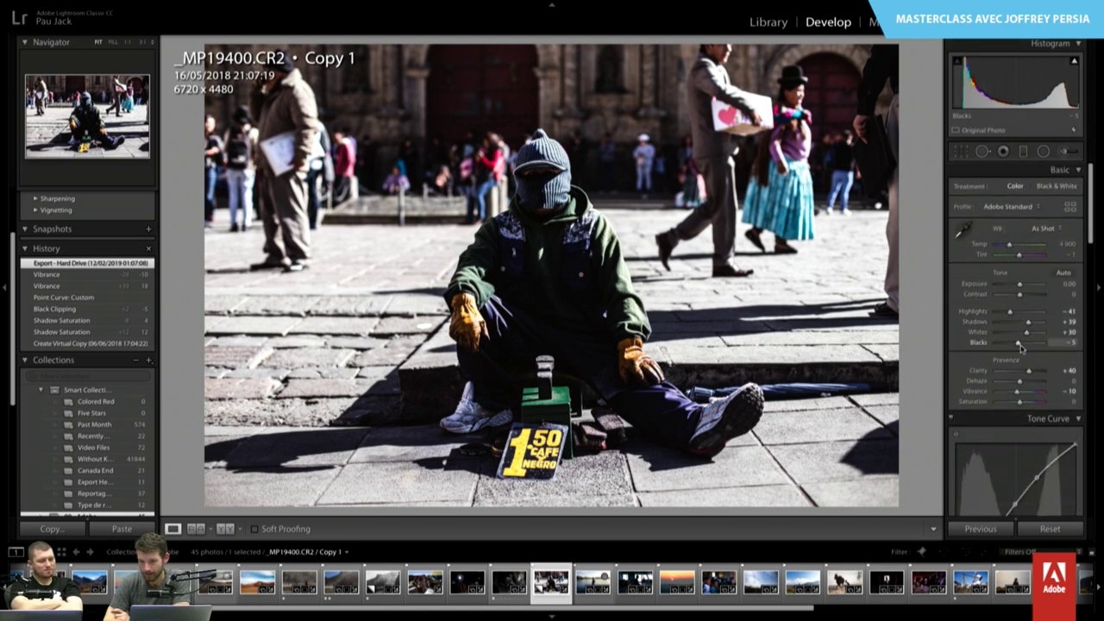
pyautogui.scroll(-2, 1021, 351)
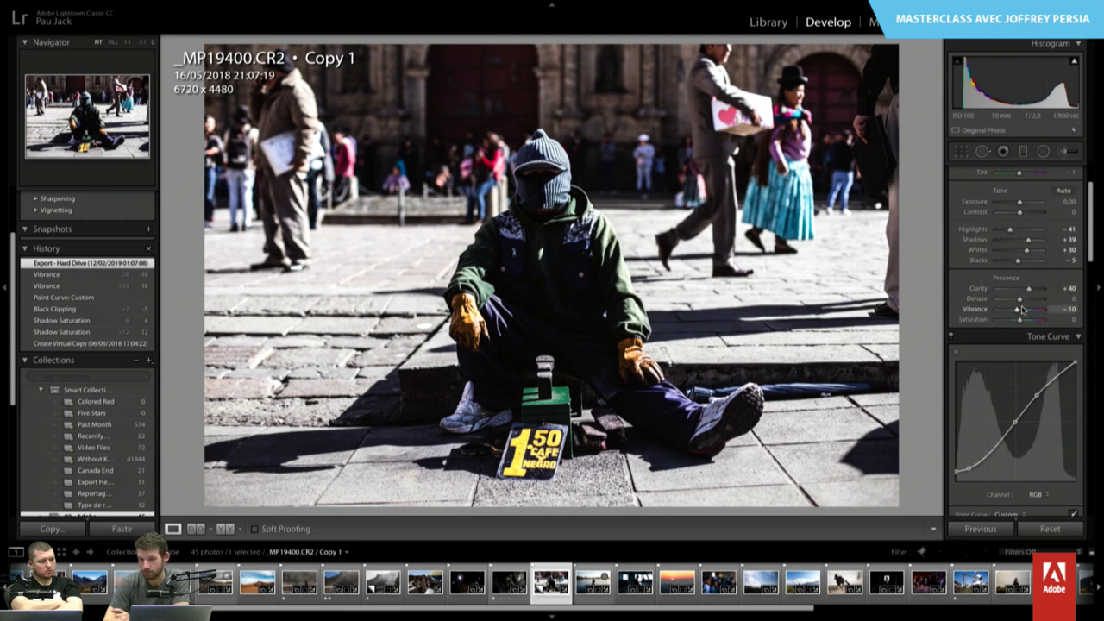
pyautogui.scroll(1, 1024, 314)
pyautogui.scroll(-3, 1031, 312)
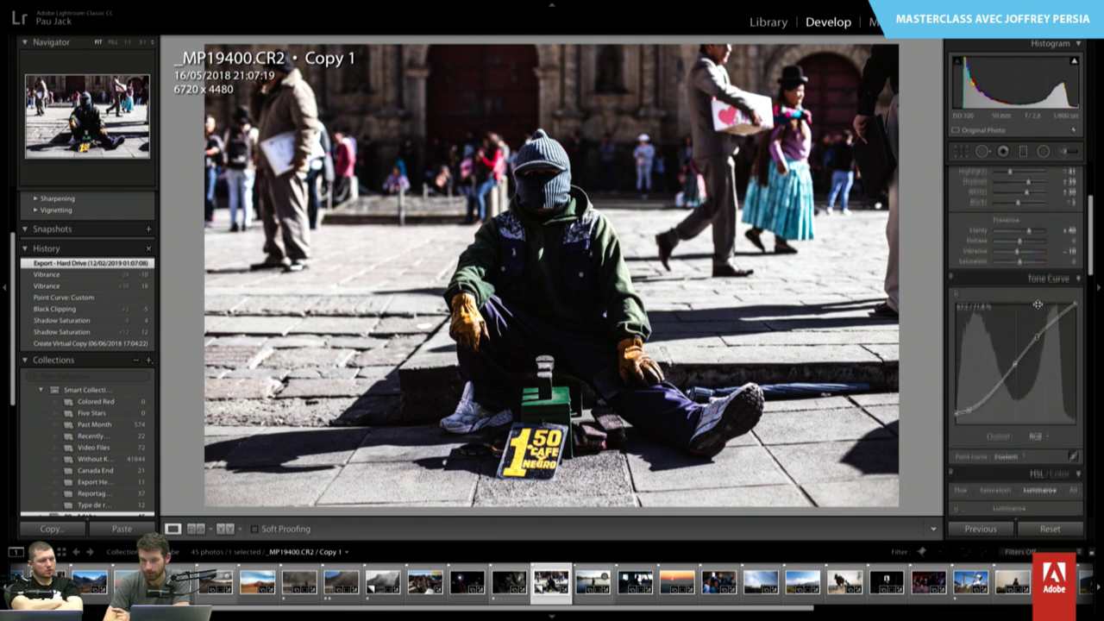
pyautogui.scroll(1, 1040, 308)
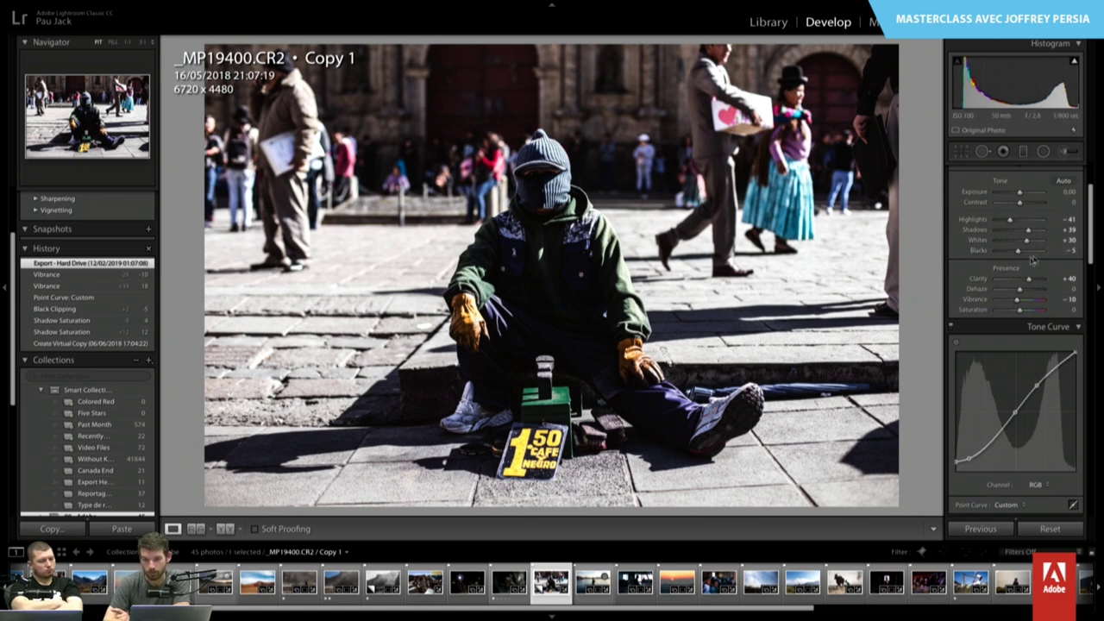
pyautogui.scroll(-5, 1040, 256)
pyautogui.scroll(-5, 1031, 263)
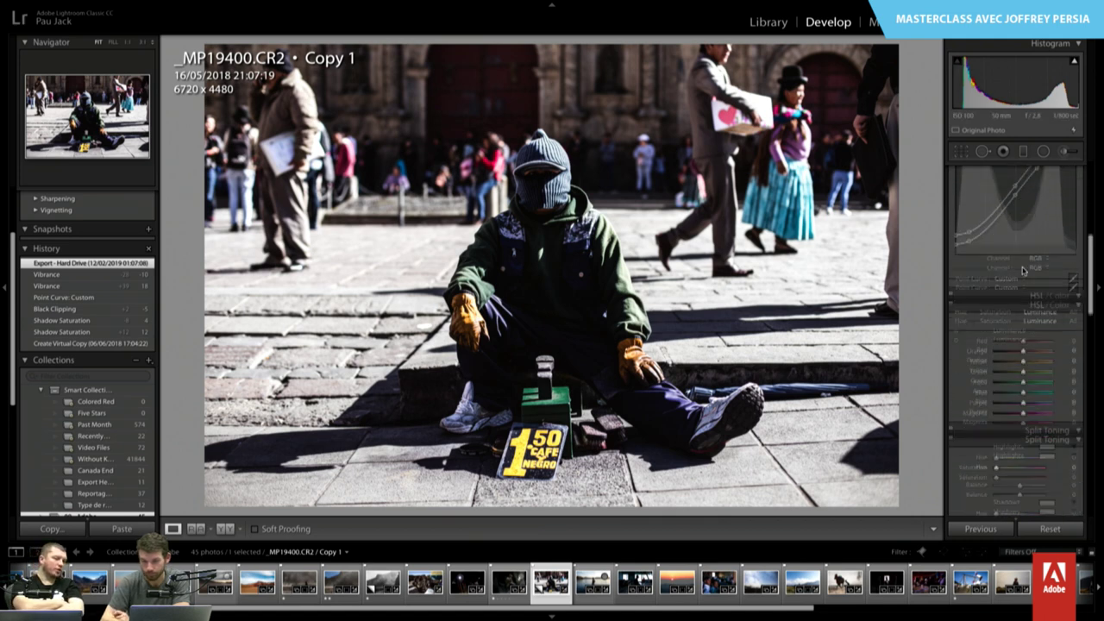
pyautogui.scroll(-1, 1023, 272)
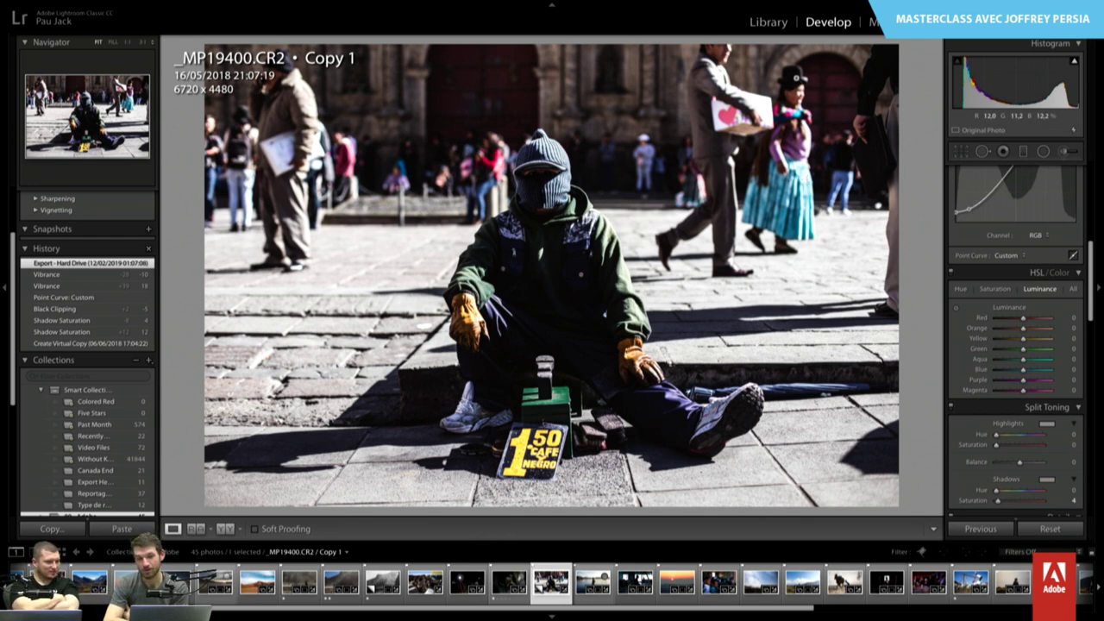
# - Zoom in on the background woman and heart box, then advance to INDO1830.CR2
pyautogui.click(794, 86)
pyautogui.moveTo(780, 95); pyautogui.dragTo(784, 227)
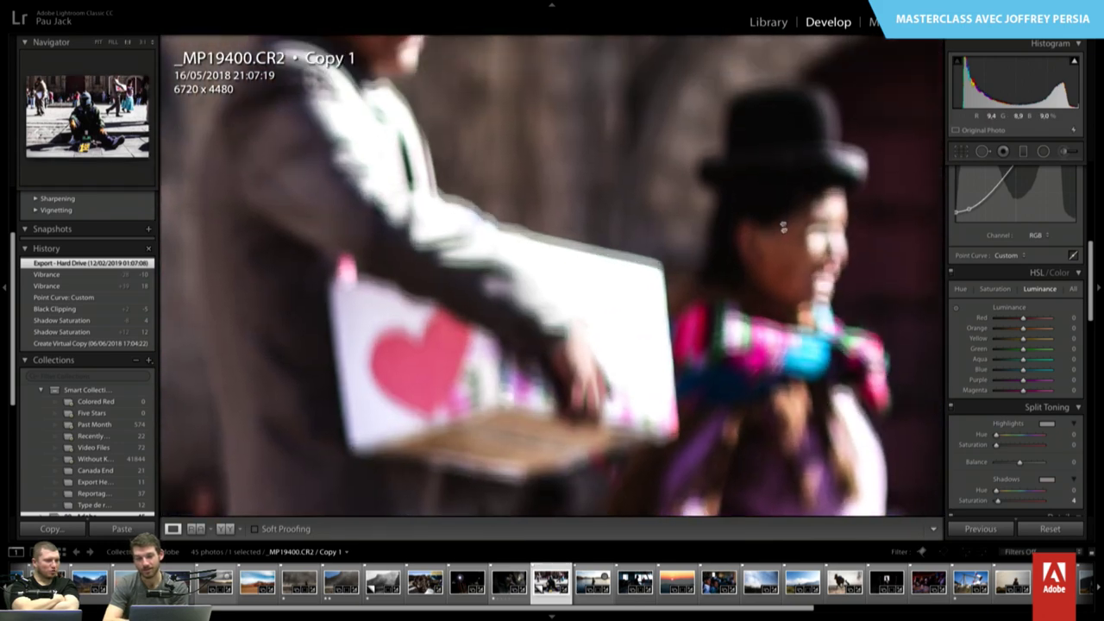
pyautogui.click(797, 254)
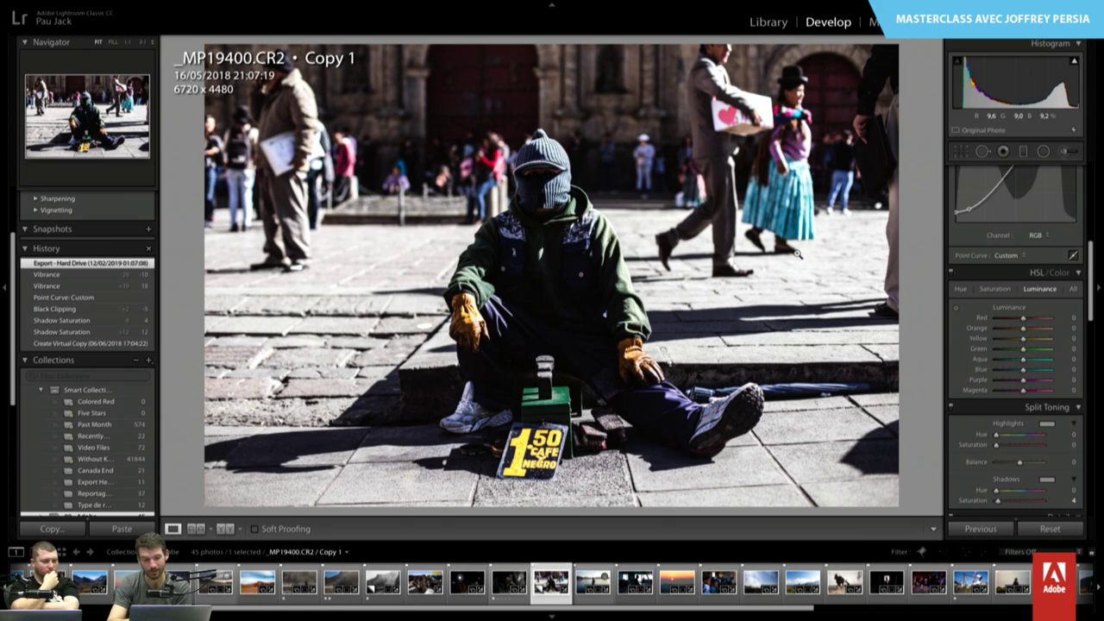
pyautogui.press('Right')
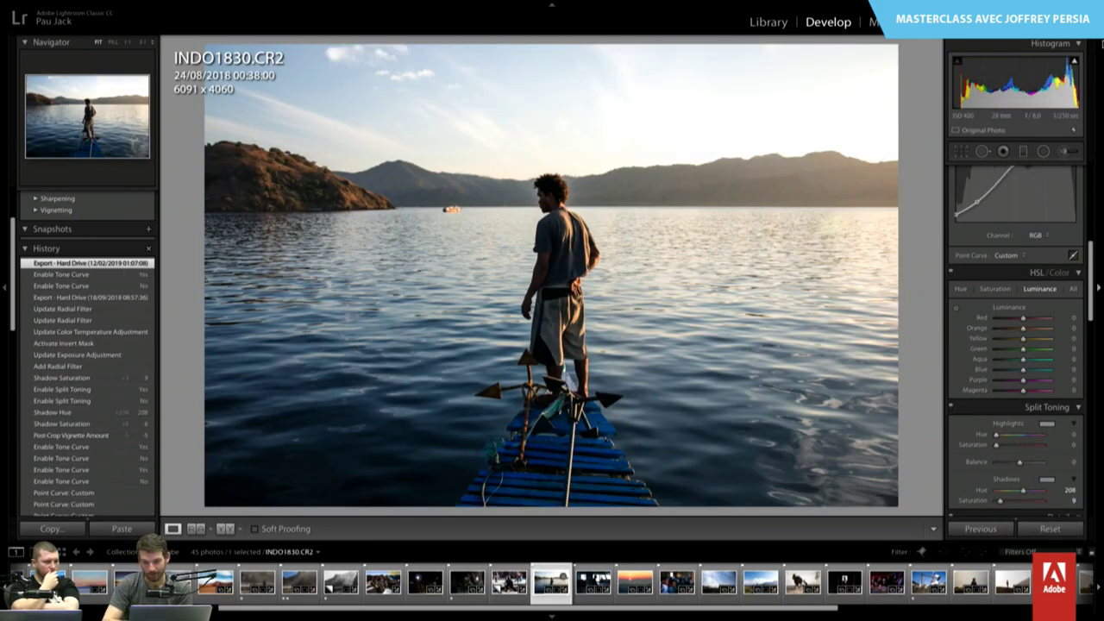
# - Review the lakeside boy photo's Develop panels, then advance to INDO1962.CR2
pyautogui.scroll(-5, 1042, 376)
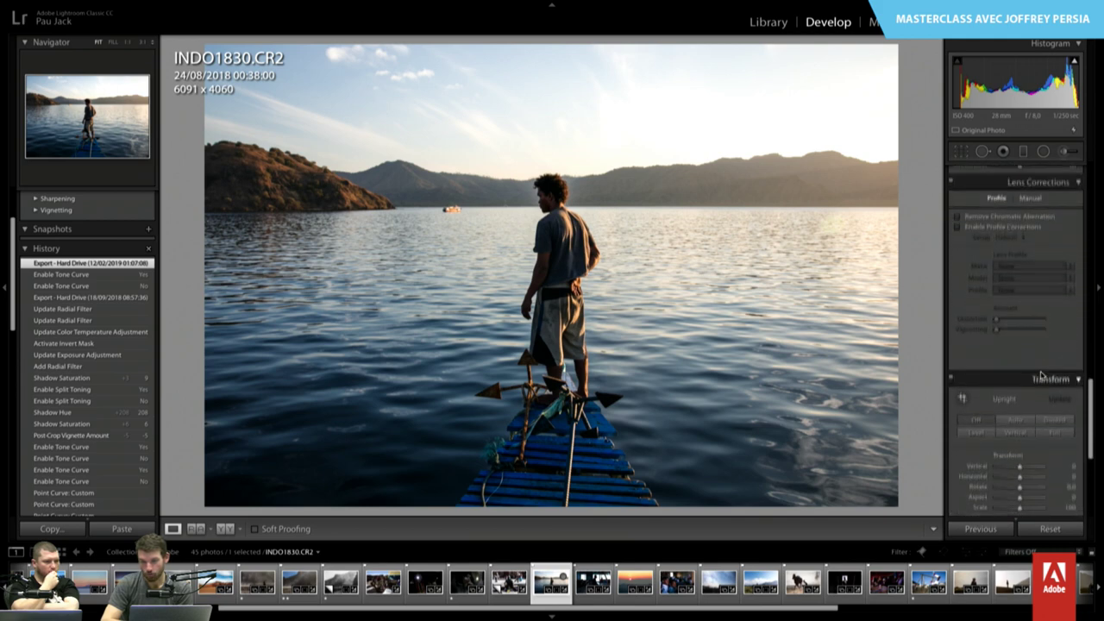
pyautogui.scroll(5, 1043, 375)
pyautogui.scroll(3, 1042, 375)
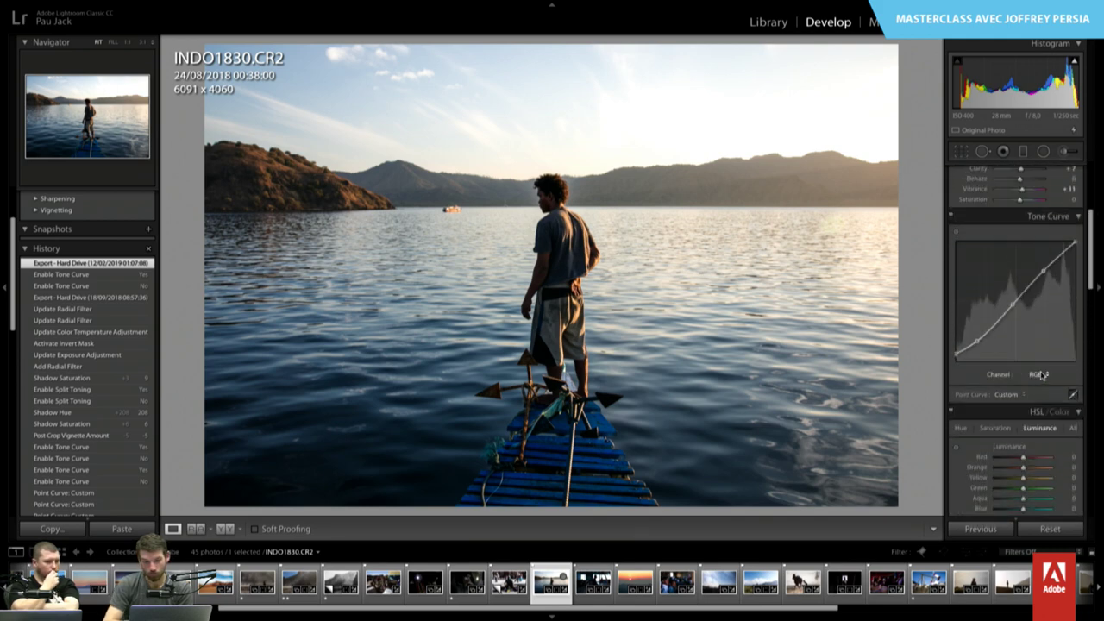
pyautogui.scroll(-1, 1042, 375)
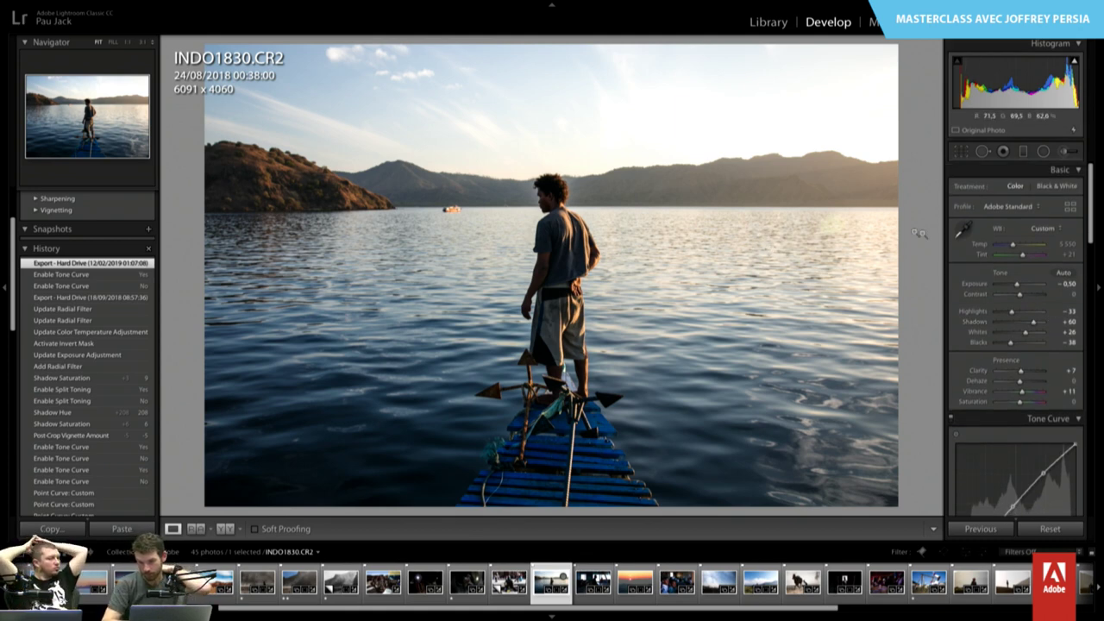
pyautogui.scroll(-5, 985, 305)
pyautogui.scroll(-5, 984, 305)
pyautogui.scroll(2, 985, 305)
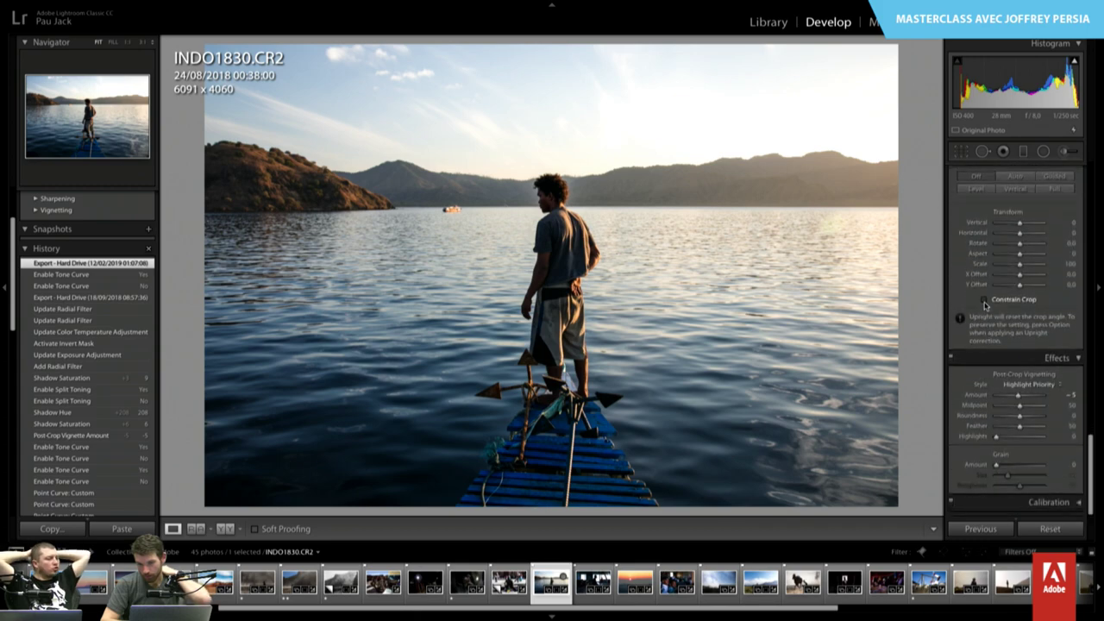
pyautogui.scroll(2, 984, 305)
pyautogui.scroll(2, 984, 306)
pyautogui.scroll(3, 985, 305)
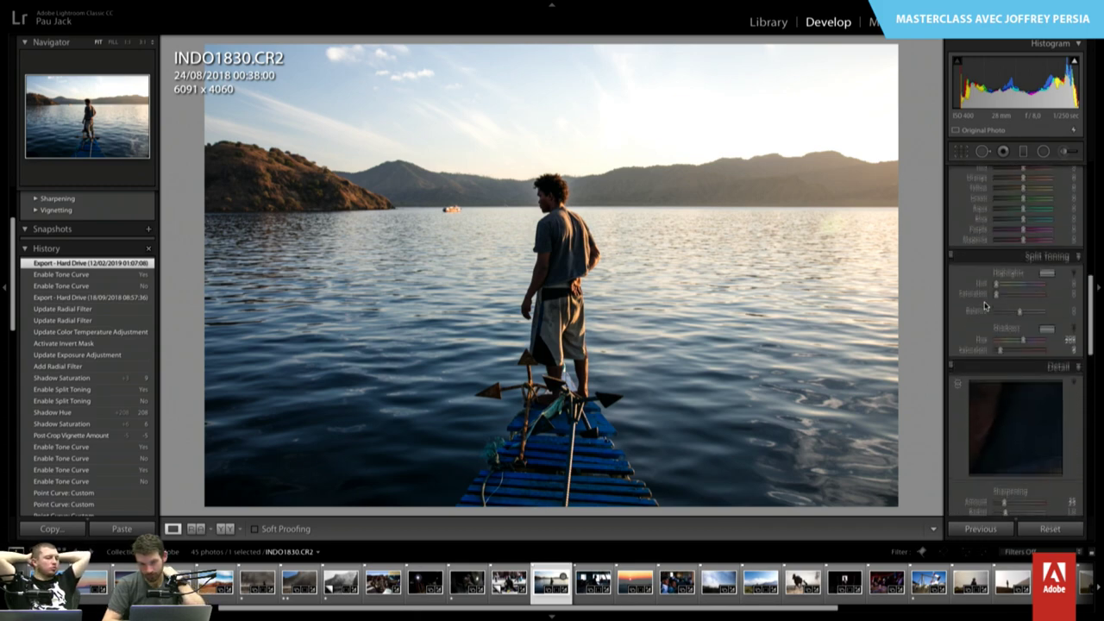
pyautogui.press('Right')
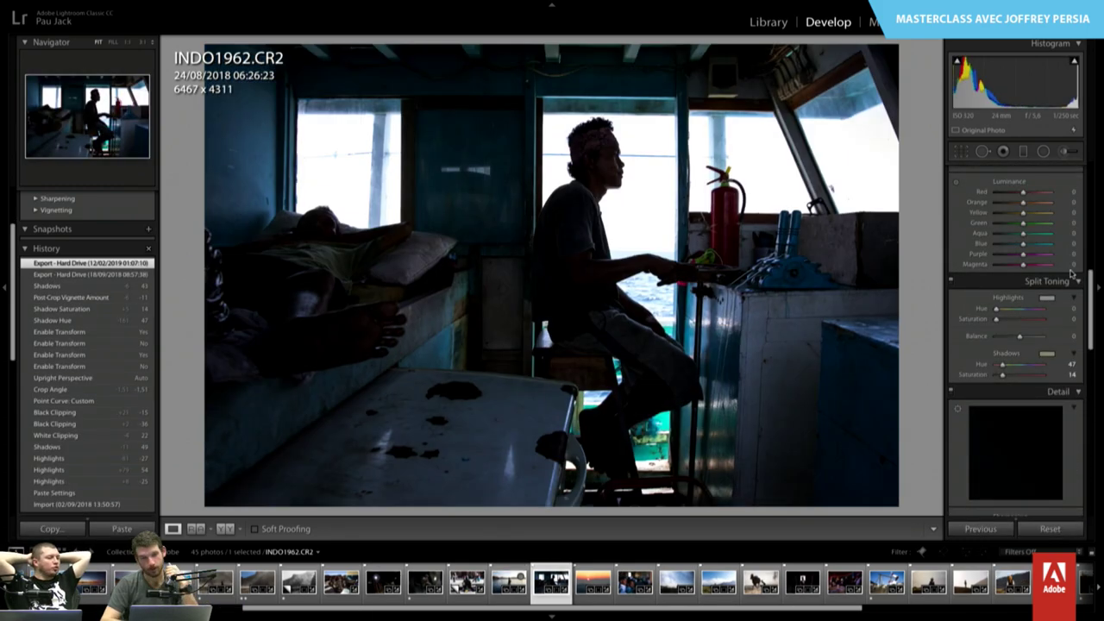
# - Raise the HSL Aqua luminance of INDO1962.CR2 to +47
pyautogui.click(1038, 234)
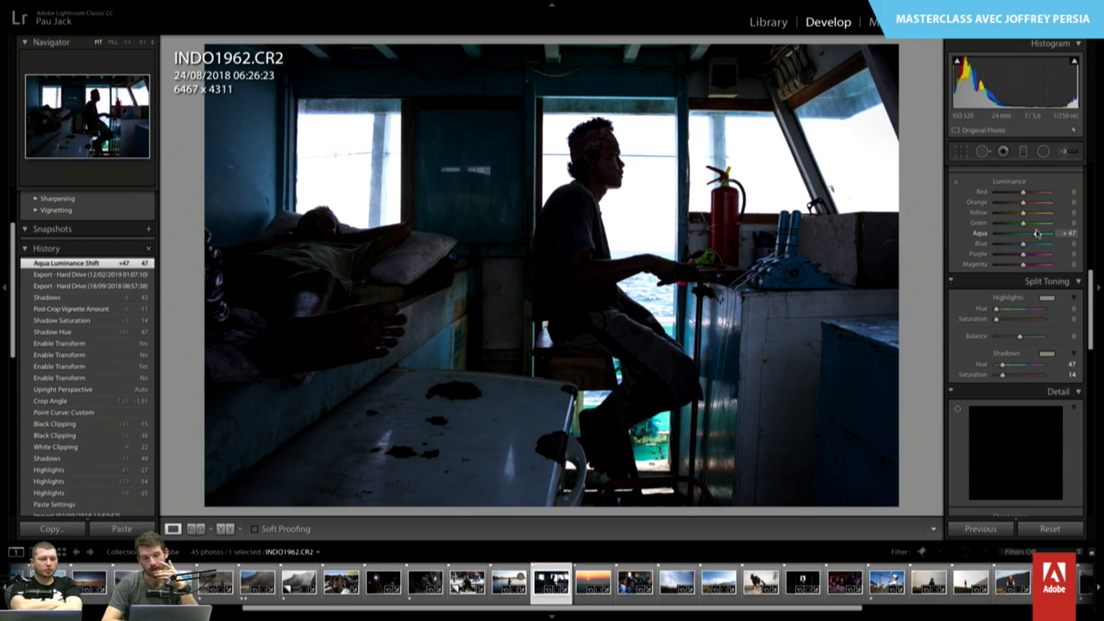
pyautogui.scroll(-3, 1031, 229)
pyautogui.scroll(-4, 1027, 226)
pyautogui.scroll(-3, 1022, 224)
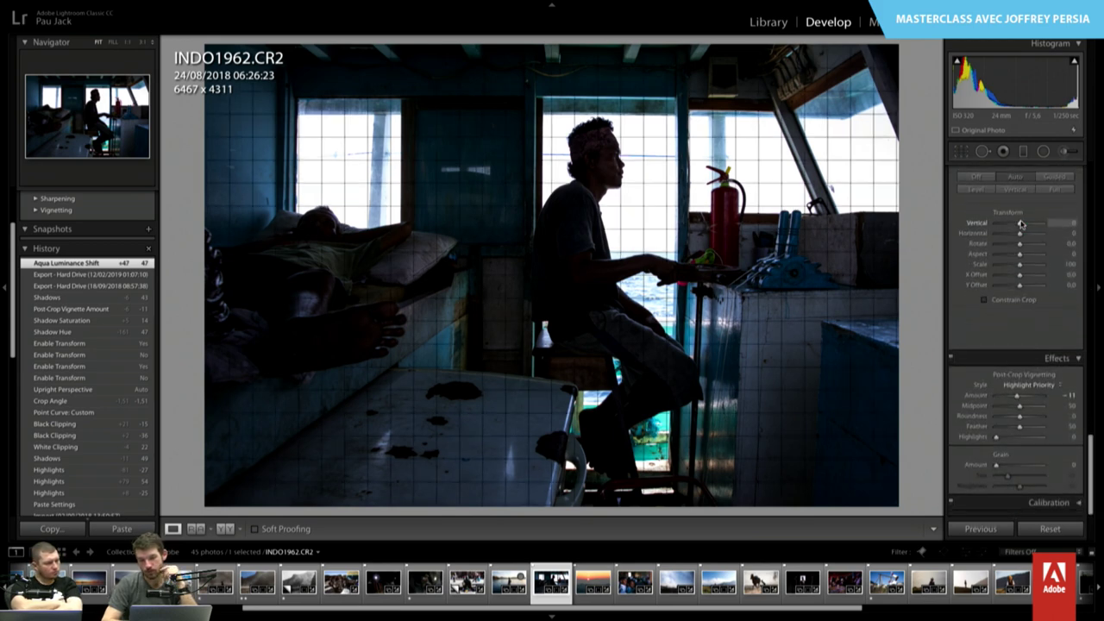
pyautogui.scroll(2, 1018, 363)
pyautogui.scroll(1, 1018, 367)
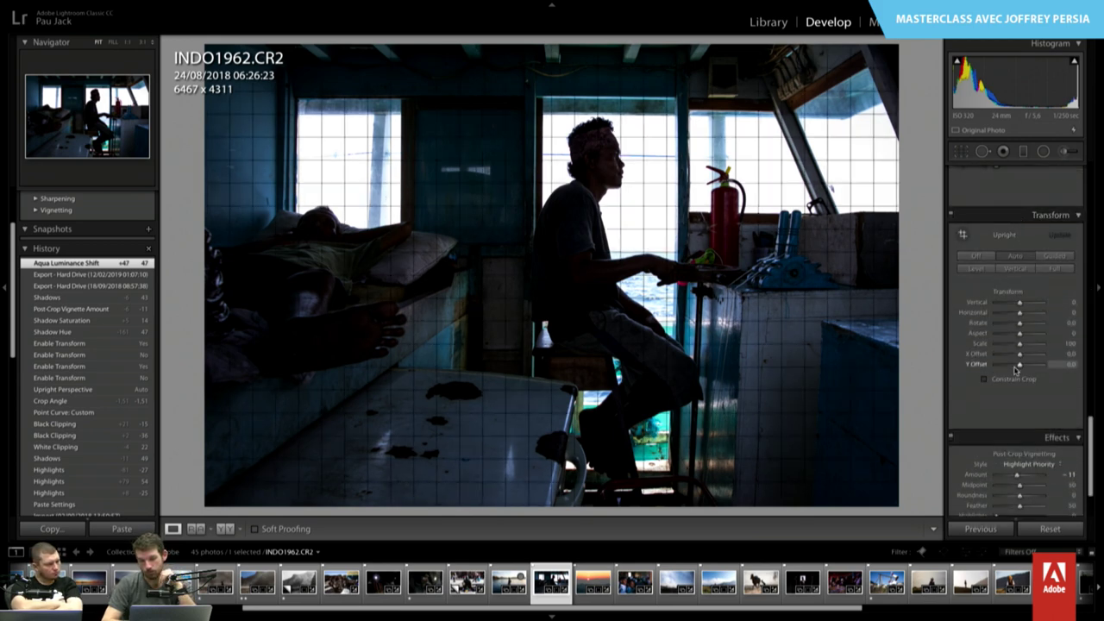
pyautogui.scroll(2, 1017, 369)
pyautogui.scroll(2, 1017, 369)
pyautogui.scroll(2, 1016, 370)
pyautogui.scroll(3, 1015, 371)
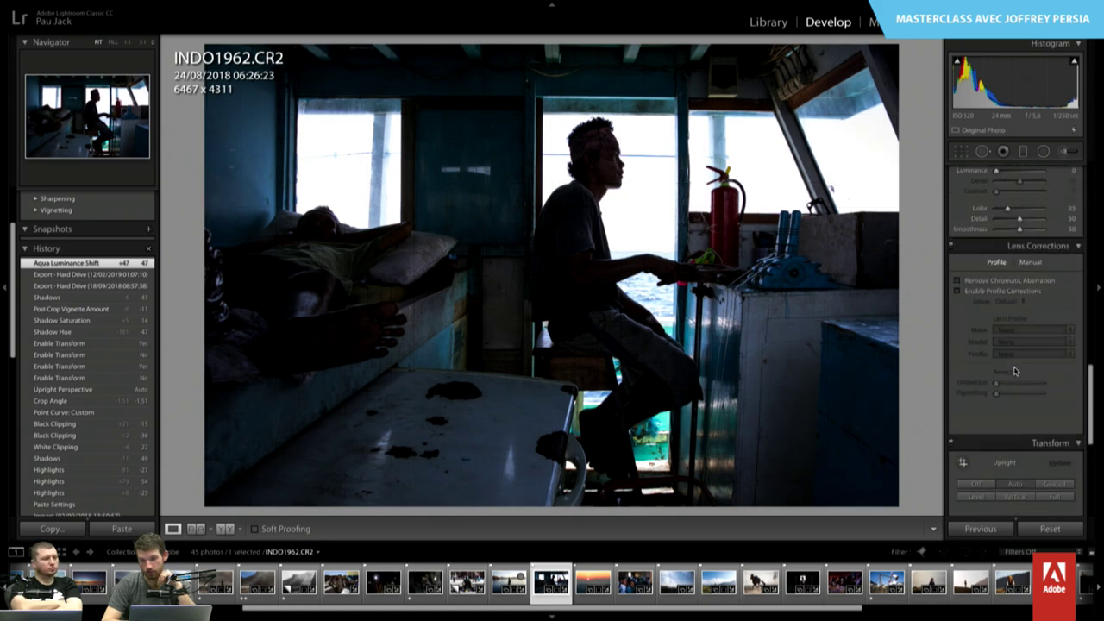
pyautogui.scroll(-2, 1015, 371)
pyautogui.scroll(-2, 1016, 371)
pyautogui.scroll(-2, 1018, 380)
pyautogui.scroll(-1, 1036, 422)
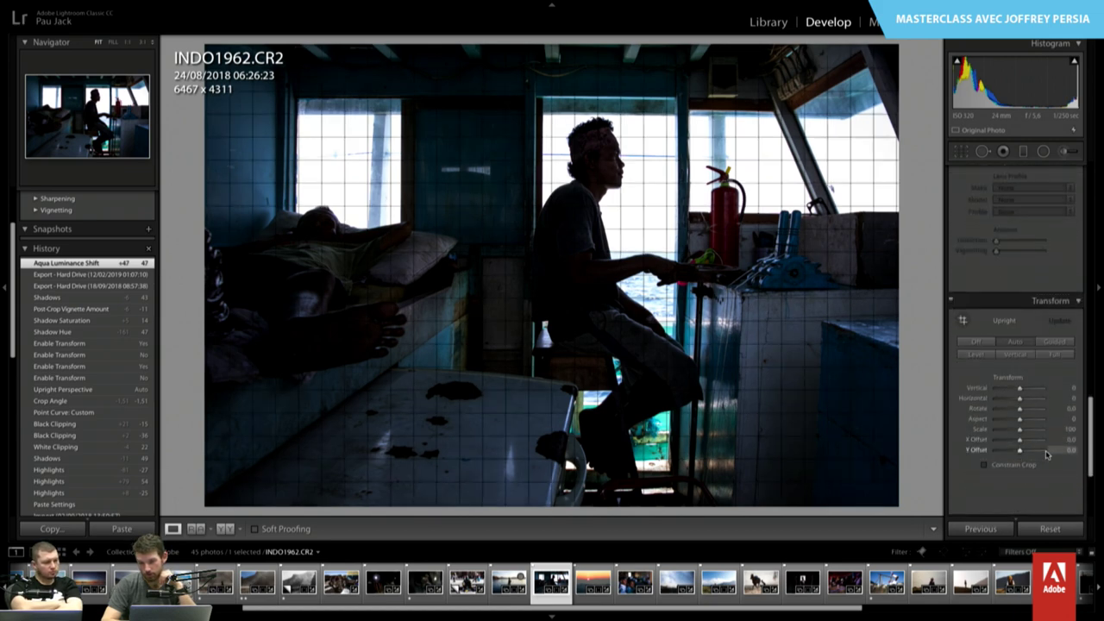
# - Apply Auto upright perspective correction, toggling it off once to compare
pyautogui.click(989, 343)
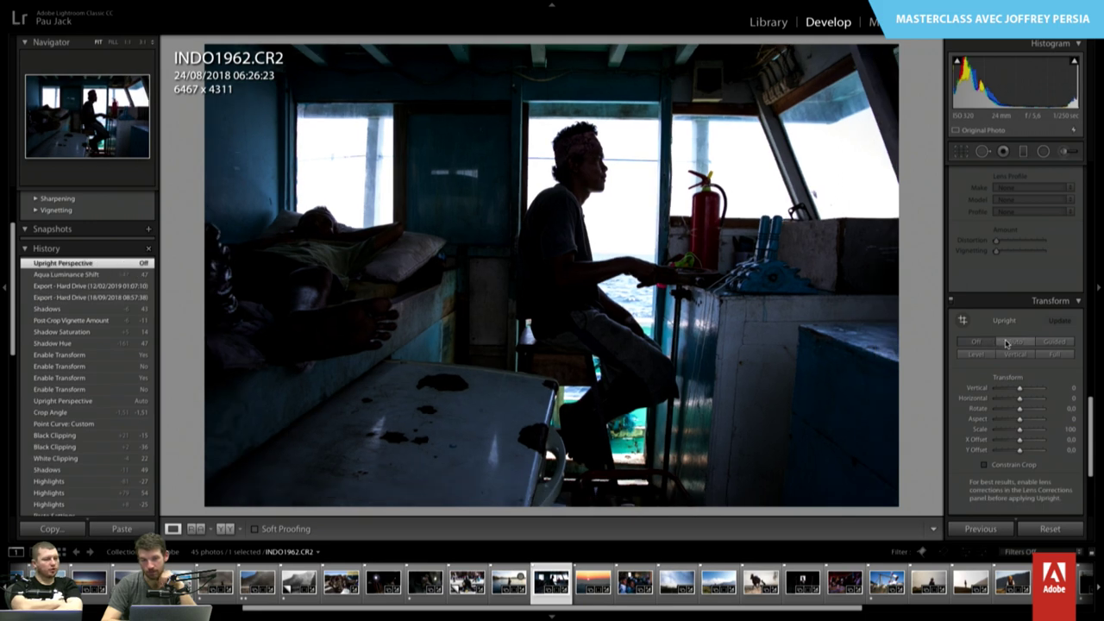
pyautogui.click(1007, 343)
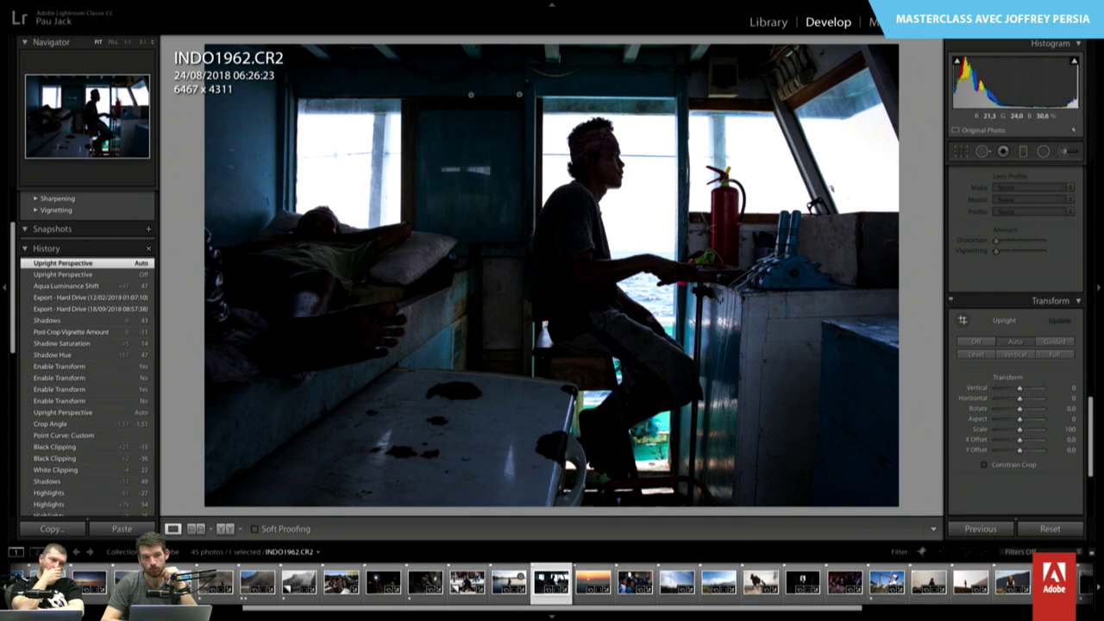
pyautogui.click(975, 414)
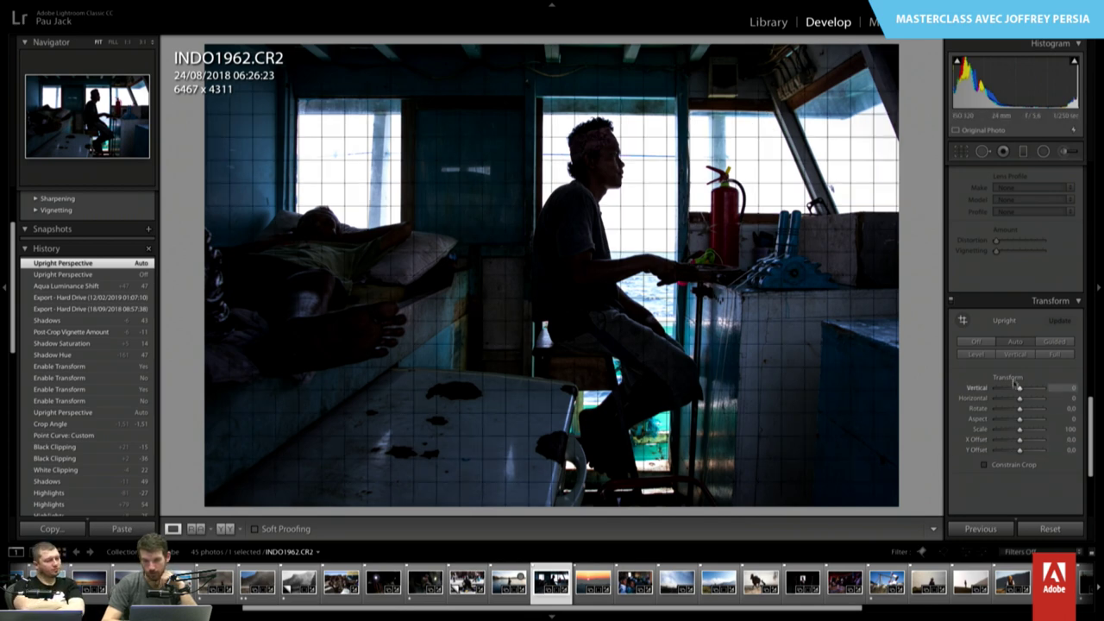
pyautogui.click(988, 343)
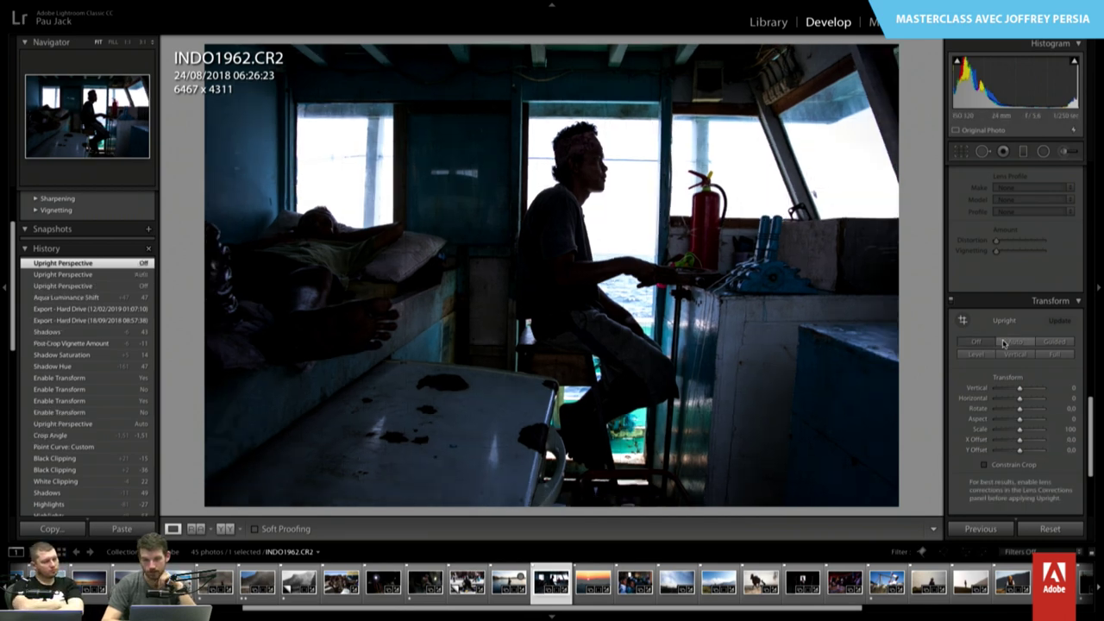
pyautogui.click(1003, 344)
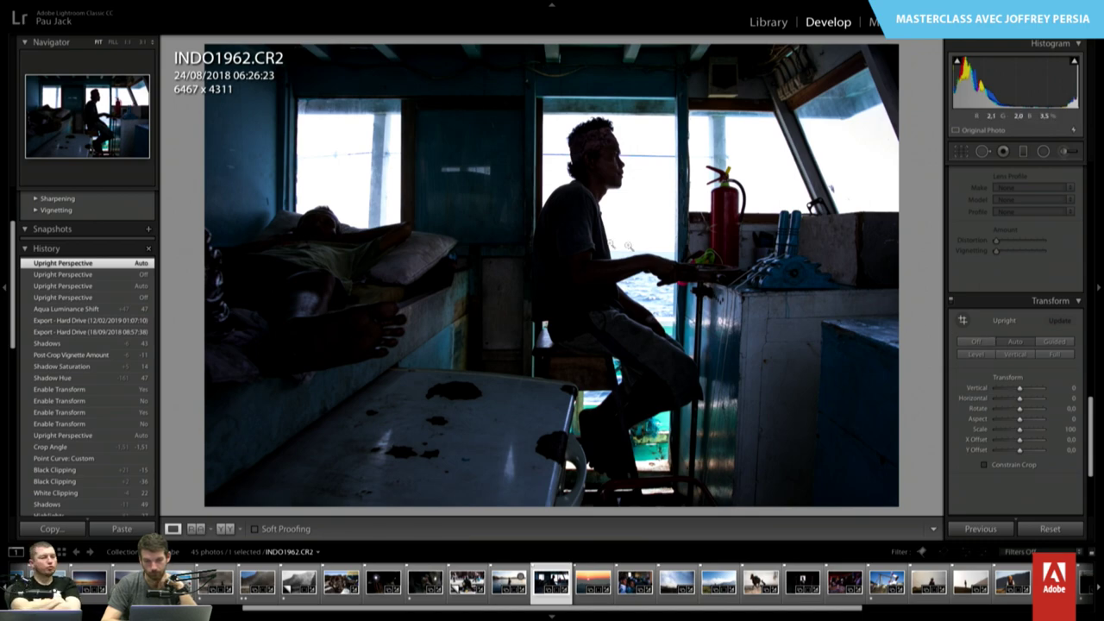
# - Inspect at 1:1 the man's hand on the wheel and the sleeping man's foot and face
pyautogui.click(705, 267)
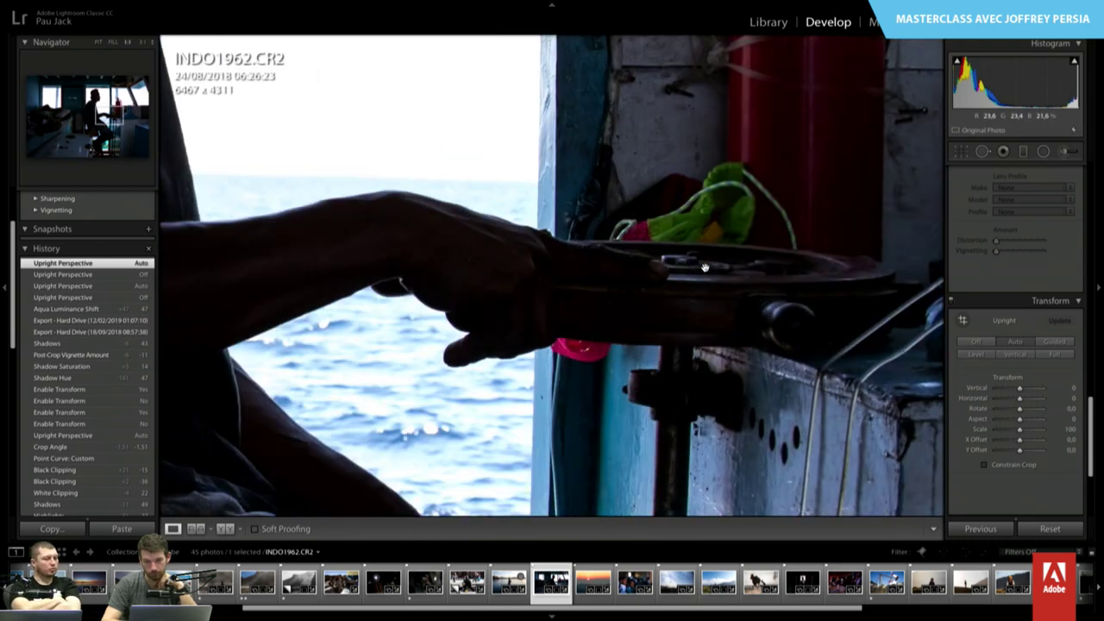
pyautogui.click(705, 269)
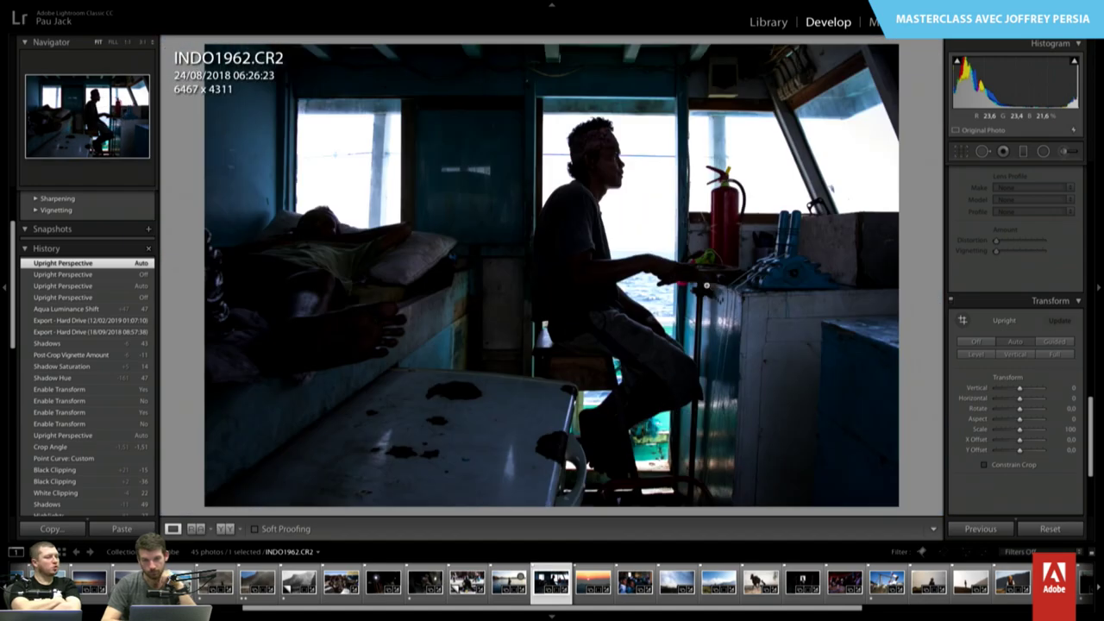
pyautogui.click(367, 324)
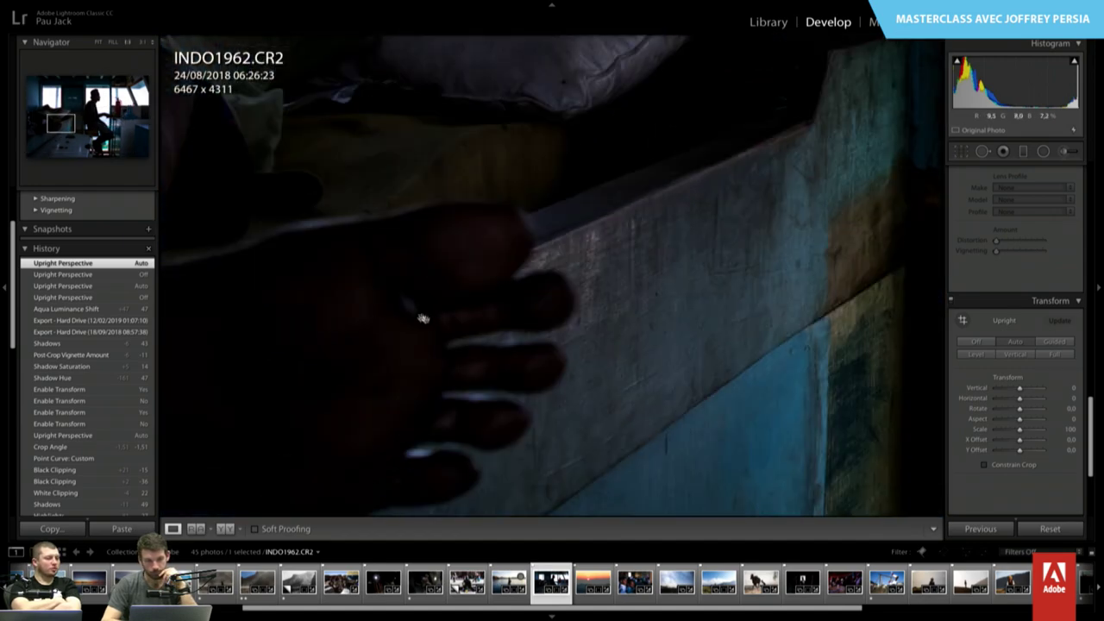
pyautogui.moveTo(371, 58); pyautogui.dragTo(576, 321)
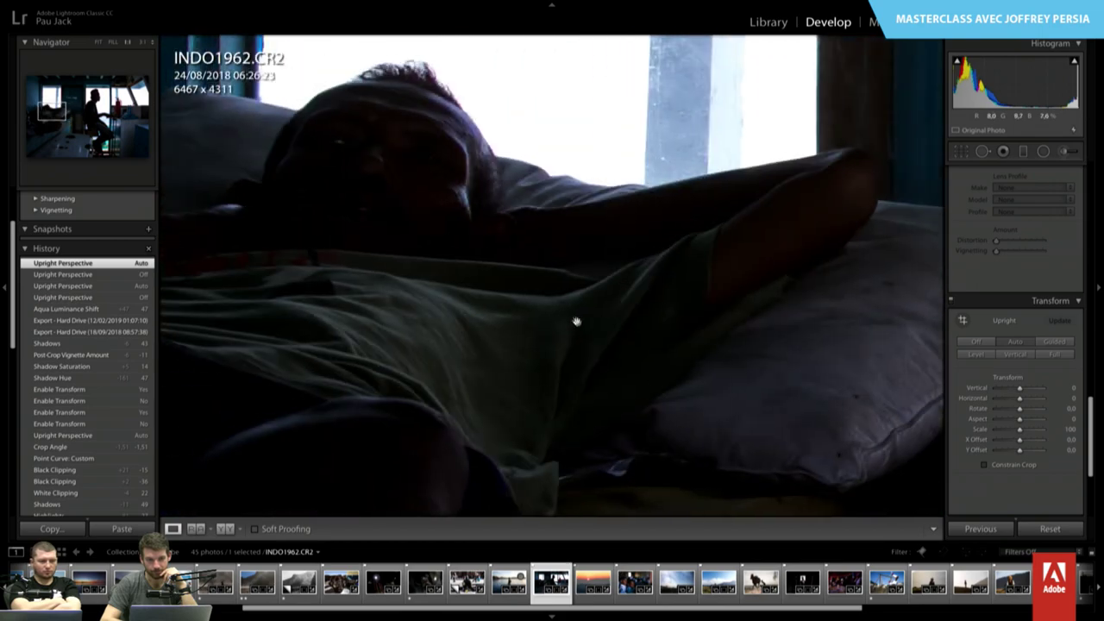
pyautogui.click(473, 224)
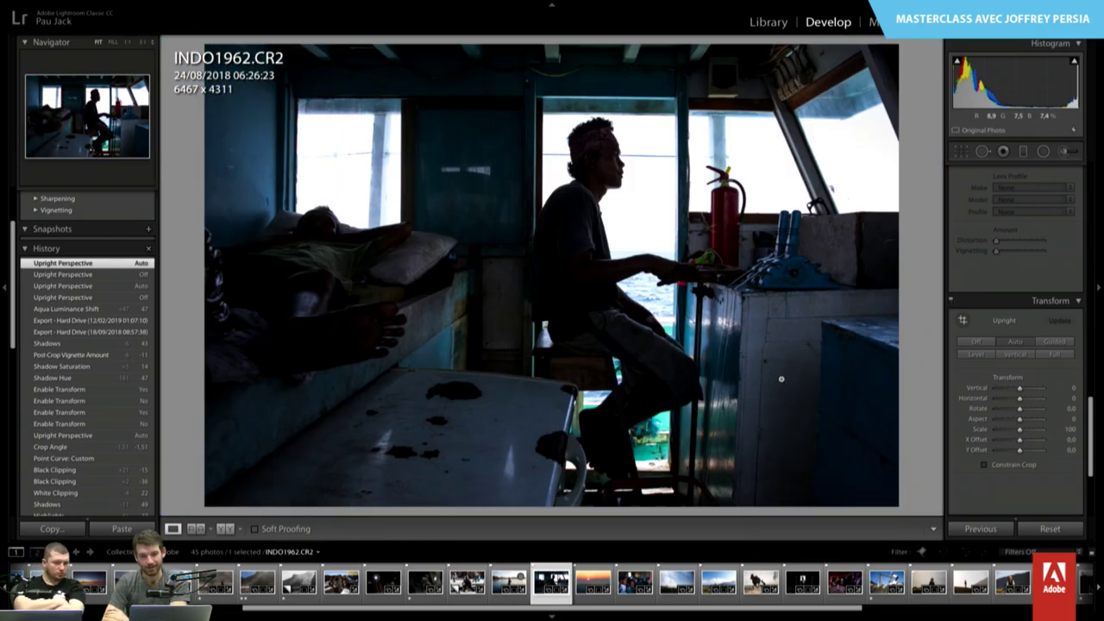
pyautogui.scroll(5, 1034, 409)
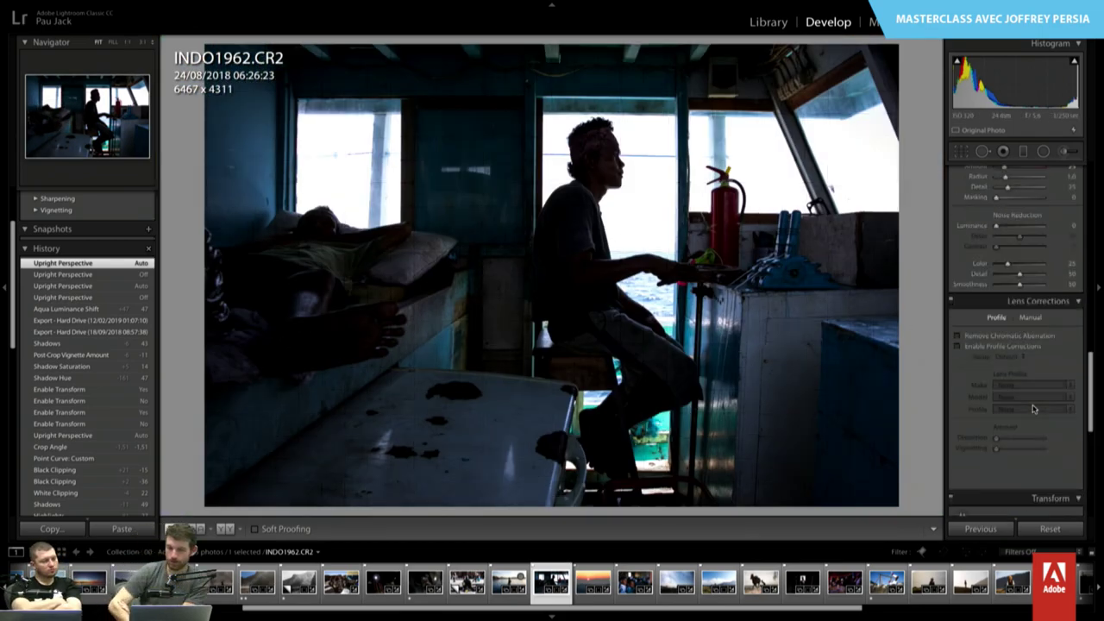
pyautogui.press('r')
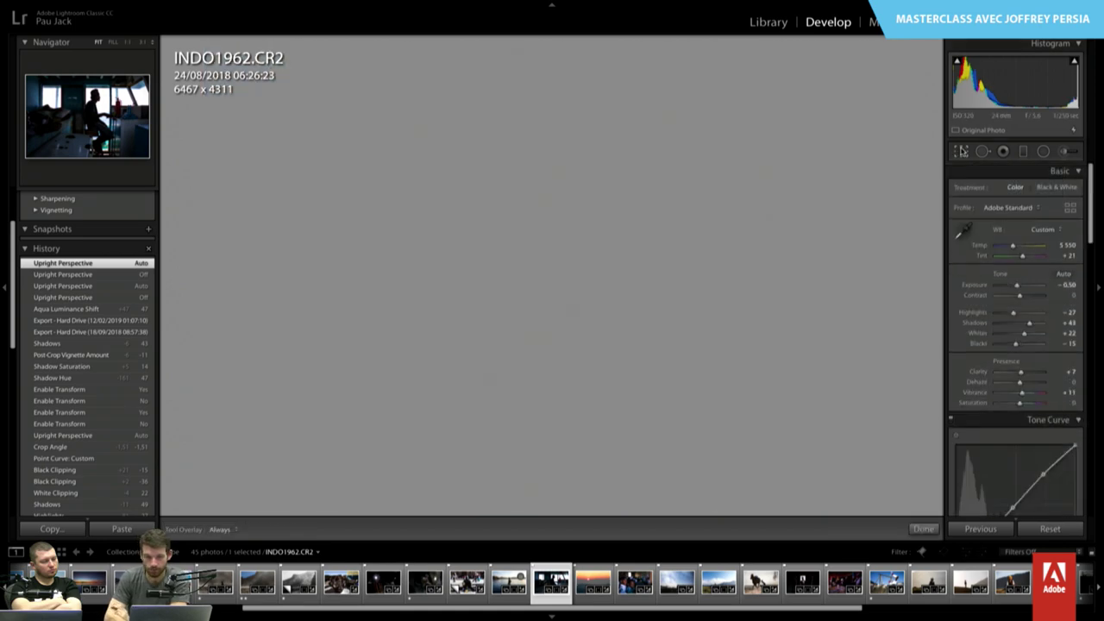
pyautogui.press('r')
pyautogui.press('r')
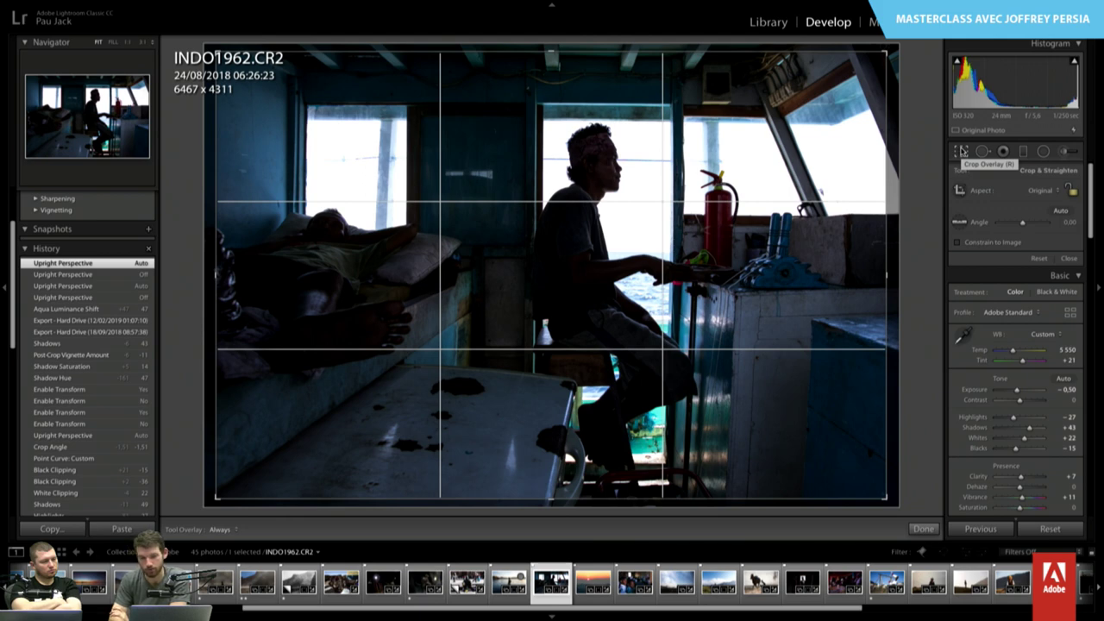
pyautogui.click(963, 152)
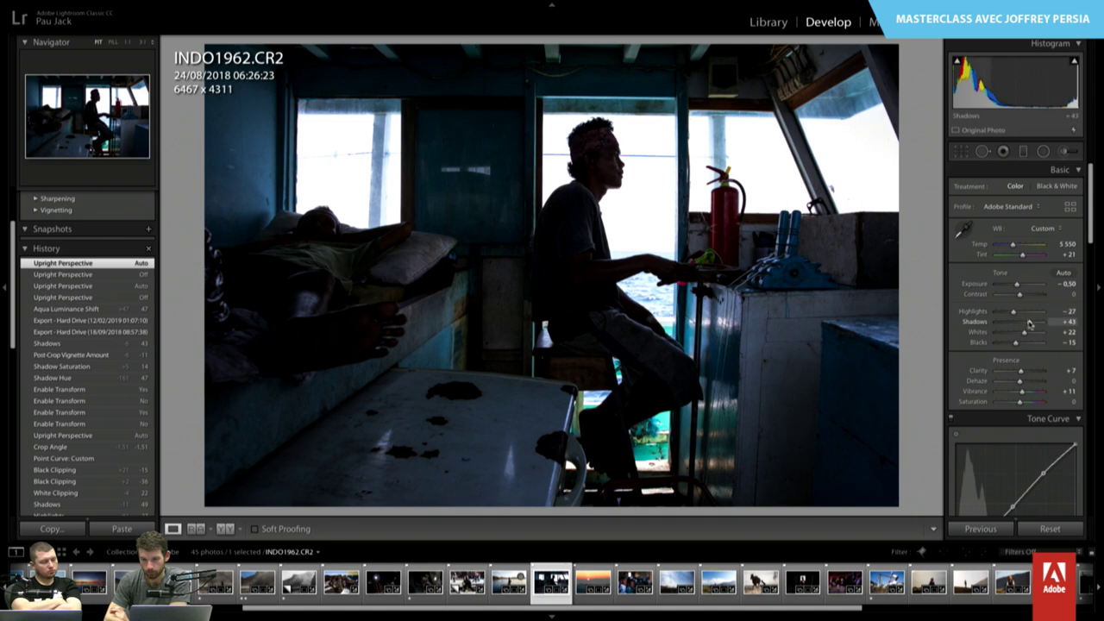
pyautogui.click(1016, 246)
pyautogui.moveTo(1015, 245); pyautogui.dragTo(1018, 247)
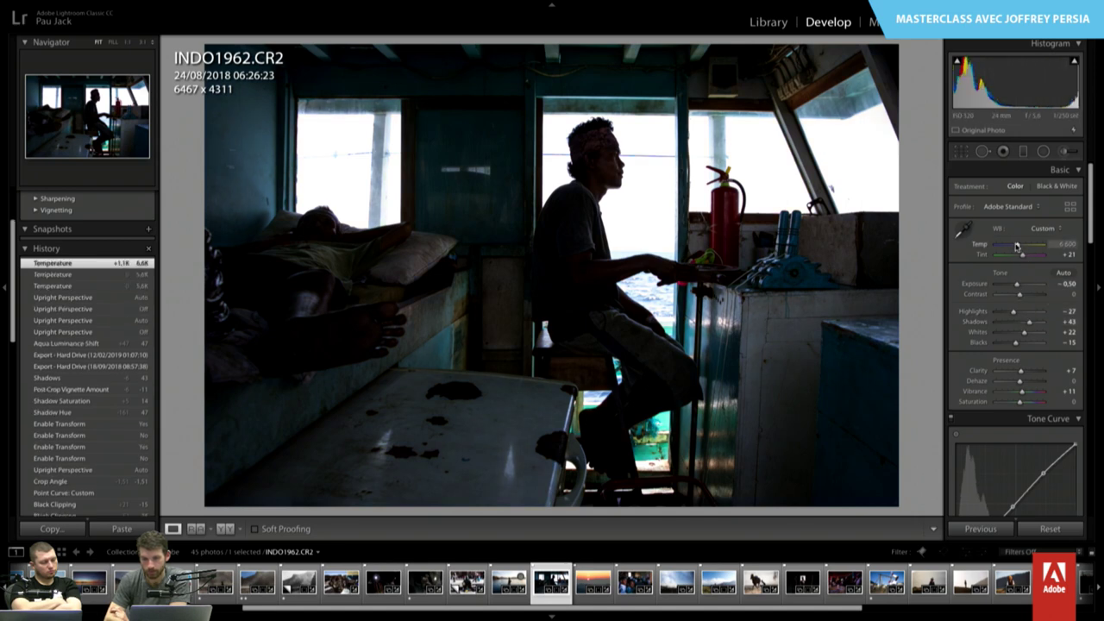
pyautogui.hotkey('ctrl', 'z')
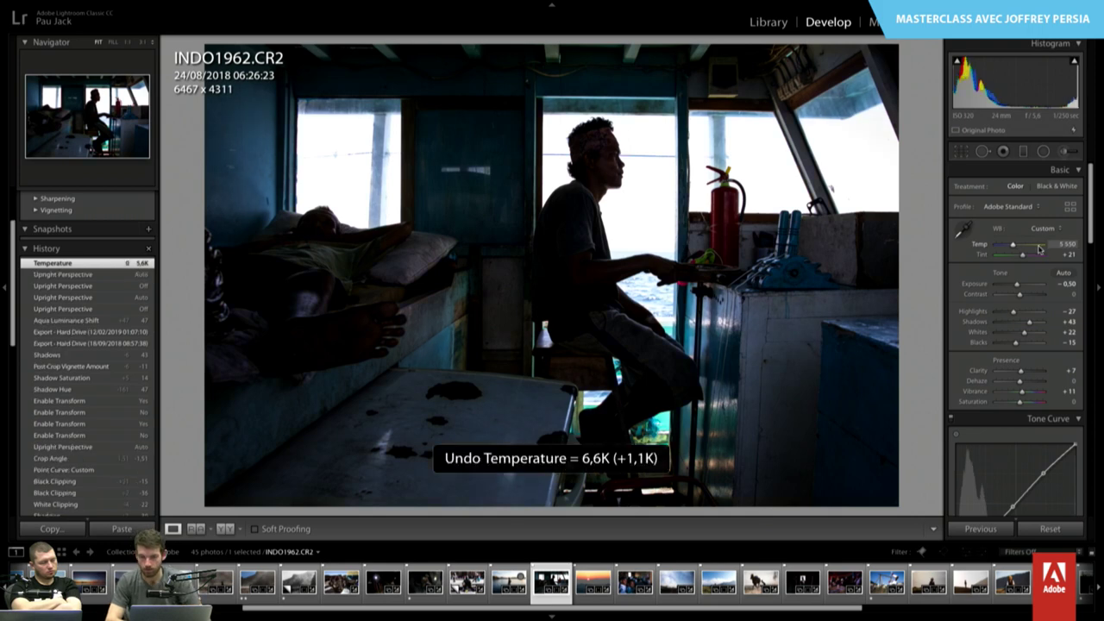
pyautogui.scroll(-3, 1027, 276)
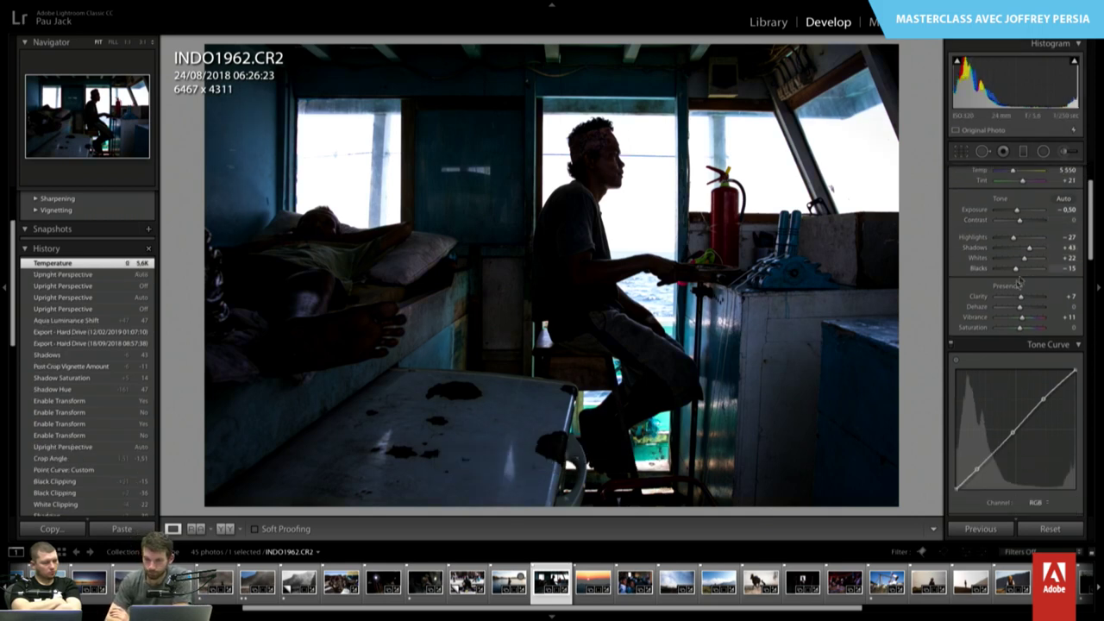
pyautogui.scroll(-2, 1009, 300)
pyautogui.scroll(-2, 1009, 300)
pyautogui.scroll(-2, 1009, 301)
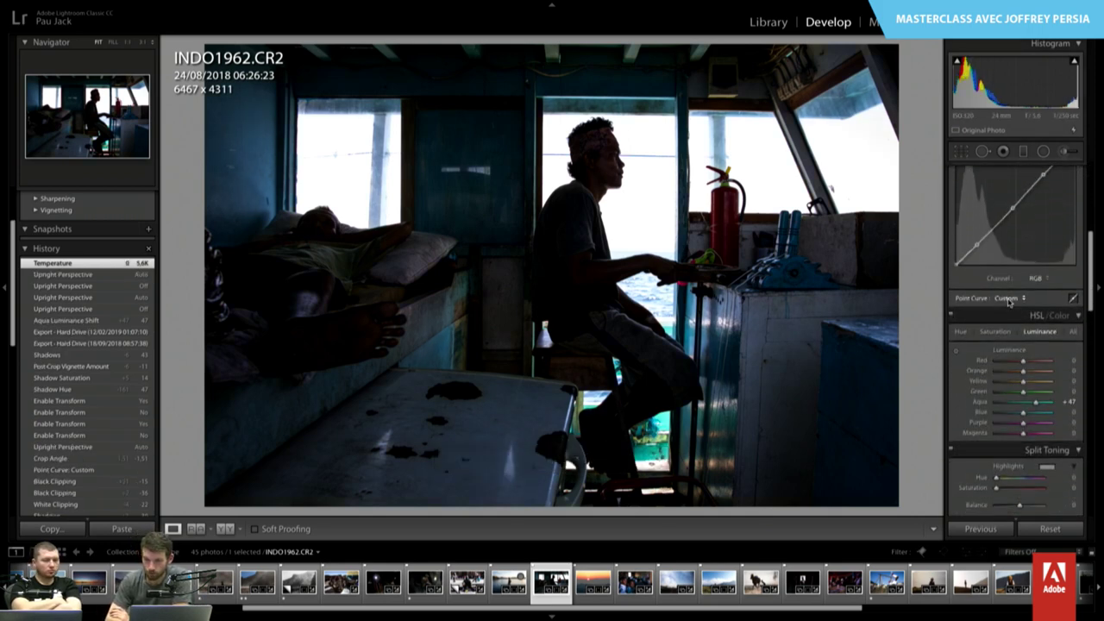
pyautogui.scroll(-2, 1008, 300)
pyautogui.scroll(-2, 1009, 300)
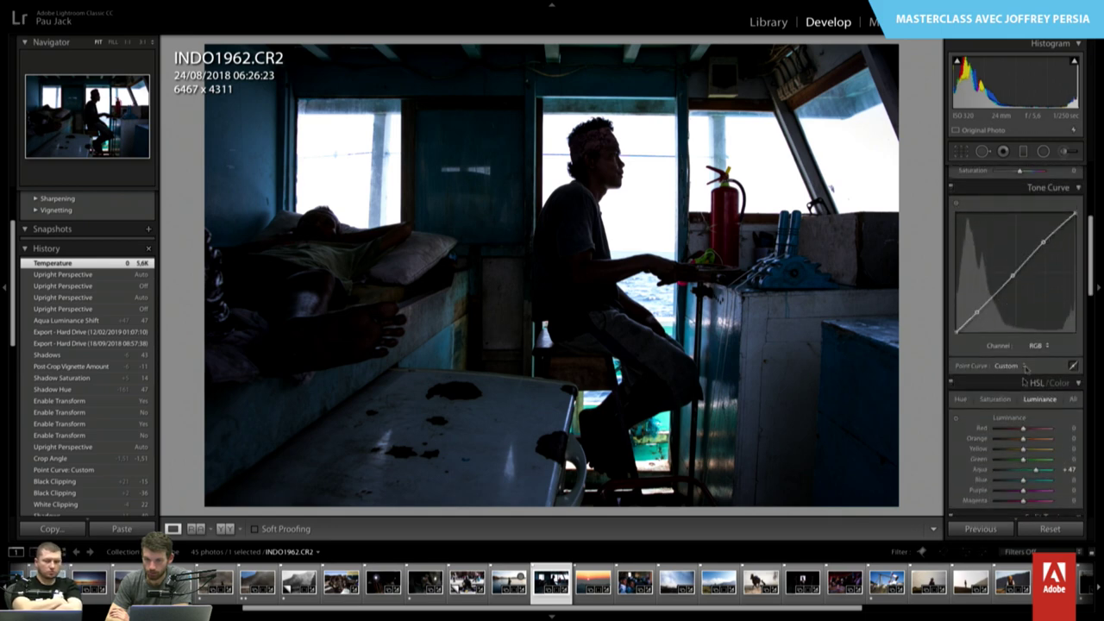
pyautogui.scroll(-1, 1021, 399)
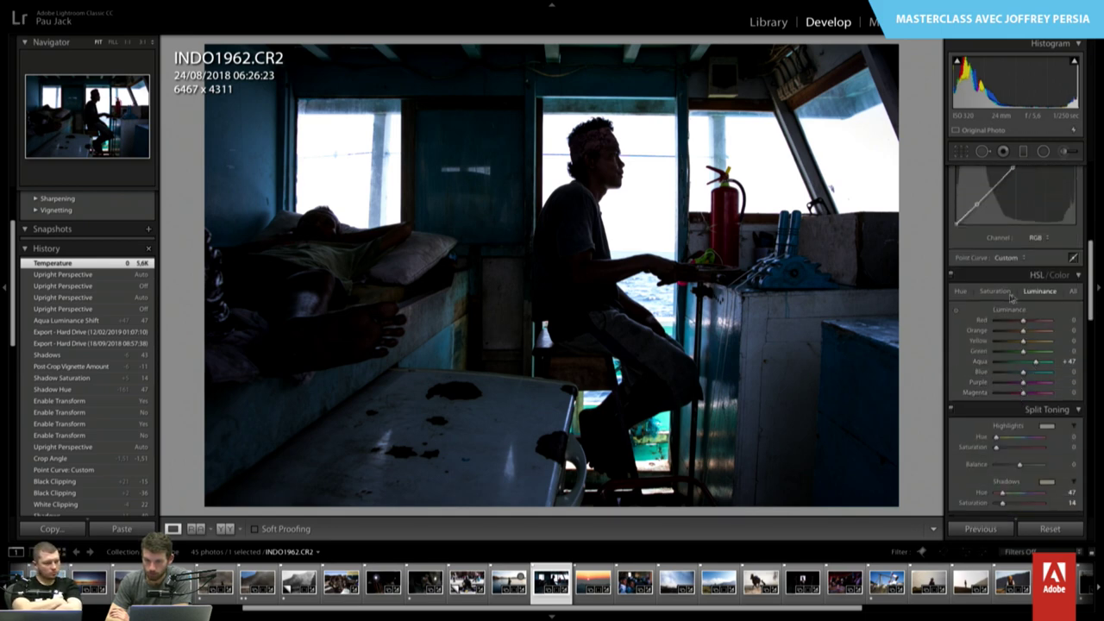
# - Collapse and re-expand HSL/Color, then toggle its adjustments off and on to compare
pyautogui.click(953, 273)
pyautogui.click(954, 274)
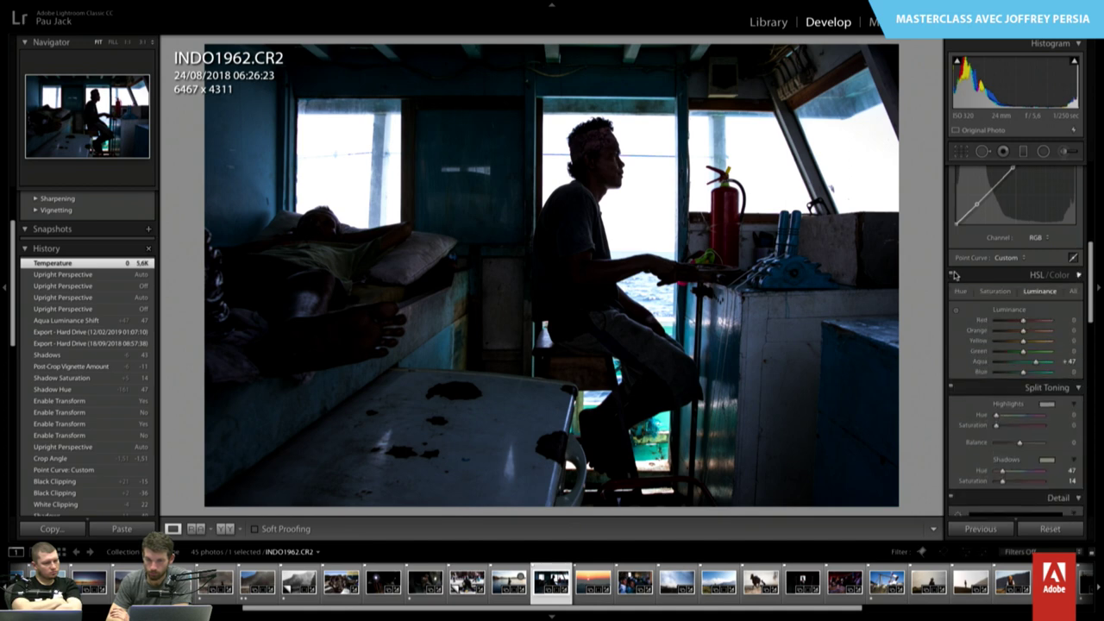
pyautogui.click(953, 274)
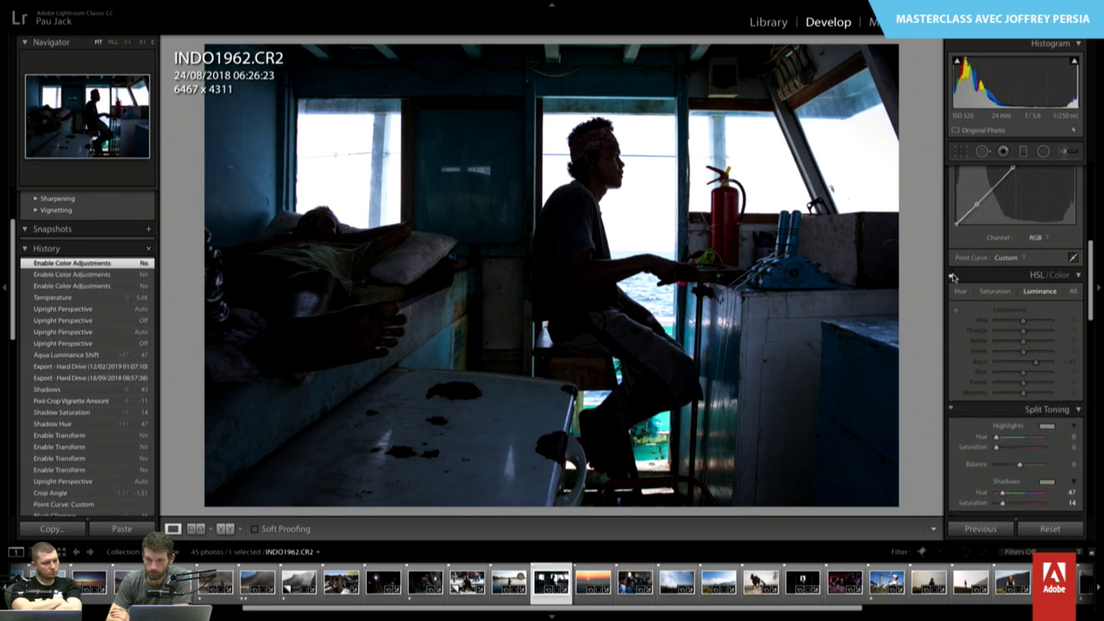
pyautogui.click(952, 275)
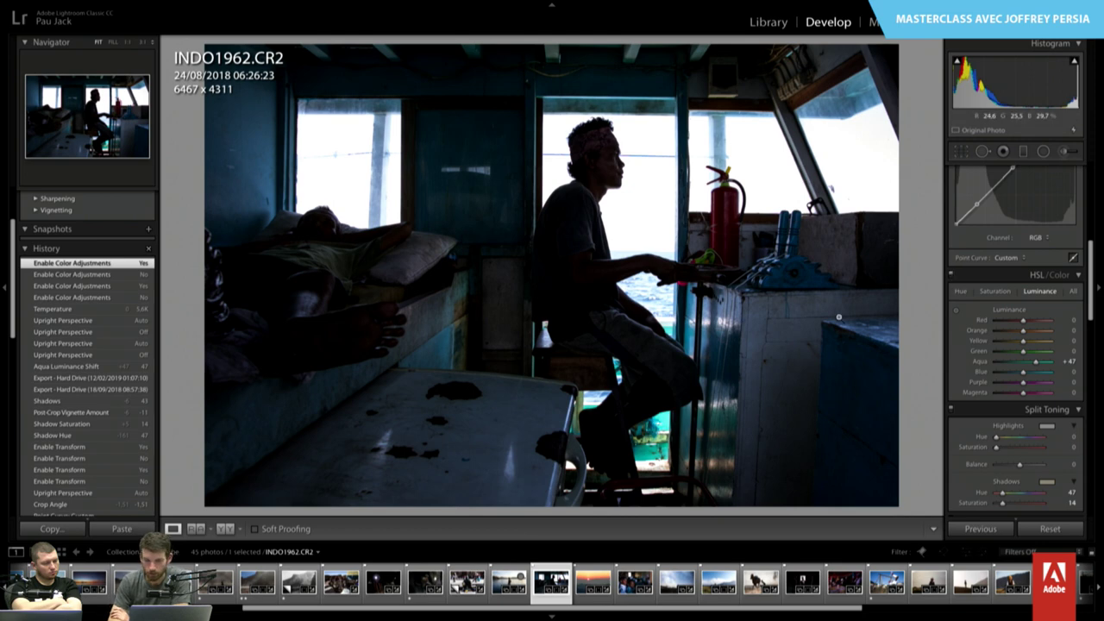
# - Toggle the boat cabin photo's split toning off and on, leaving it enabled
pyautogui.scroll(-3, 1054, 382)
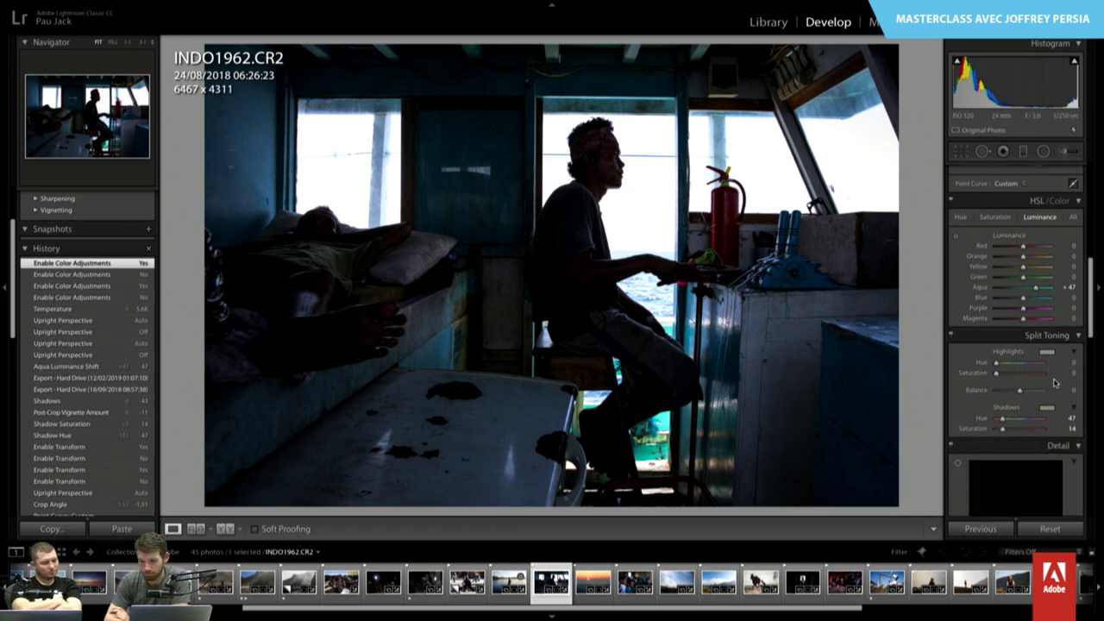
pyautogui.click(952, 336)
pyautogui.click(953, 336)
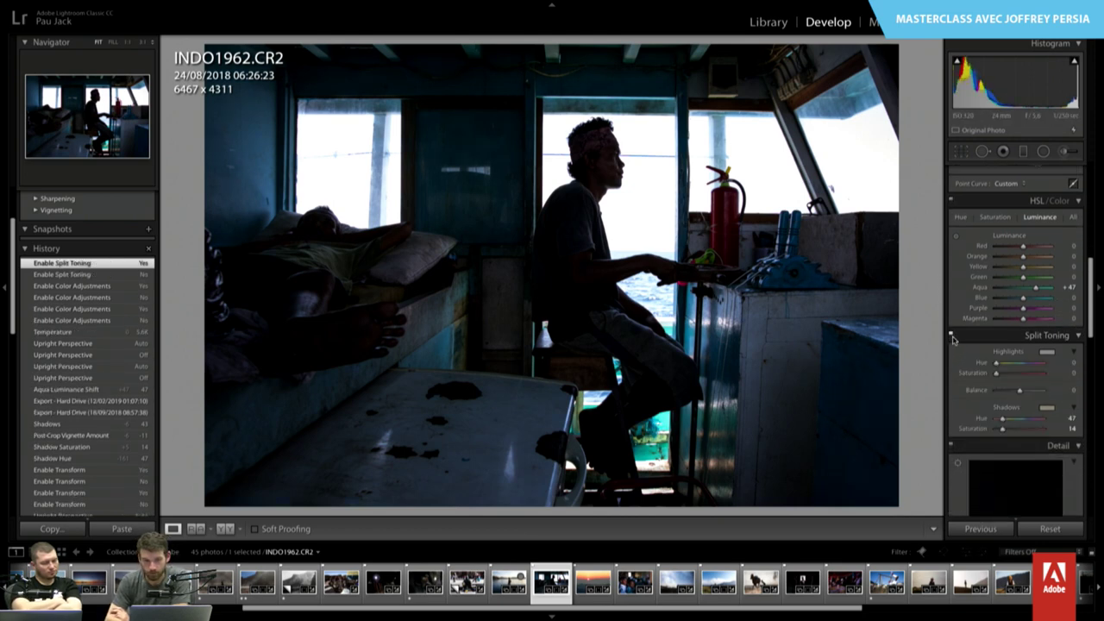
pyautogui.click(952, 336)
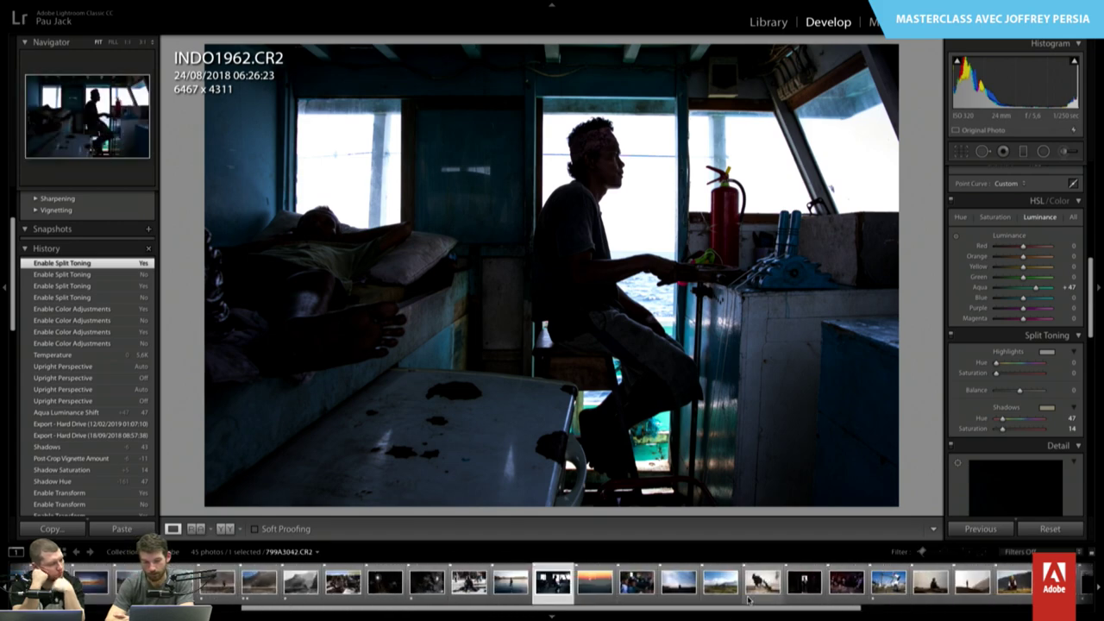
# - Open the sunset photo INDO2057 and flip between it and the classroom photo INDO2272
pyautogui.scroll(-2, 748, 600)
pyautogui.scroll(-2, 750, 600)
pyautogui.scroll(-2, 755, 599)
pyautogui.scroll(-2, 761, 599)
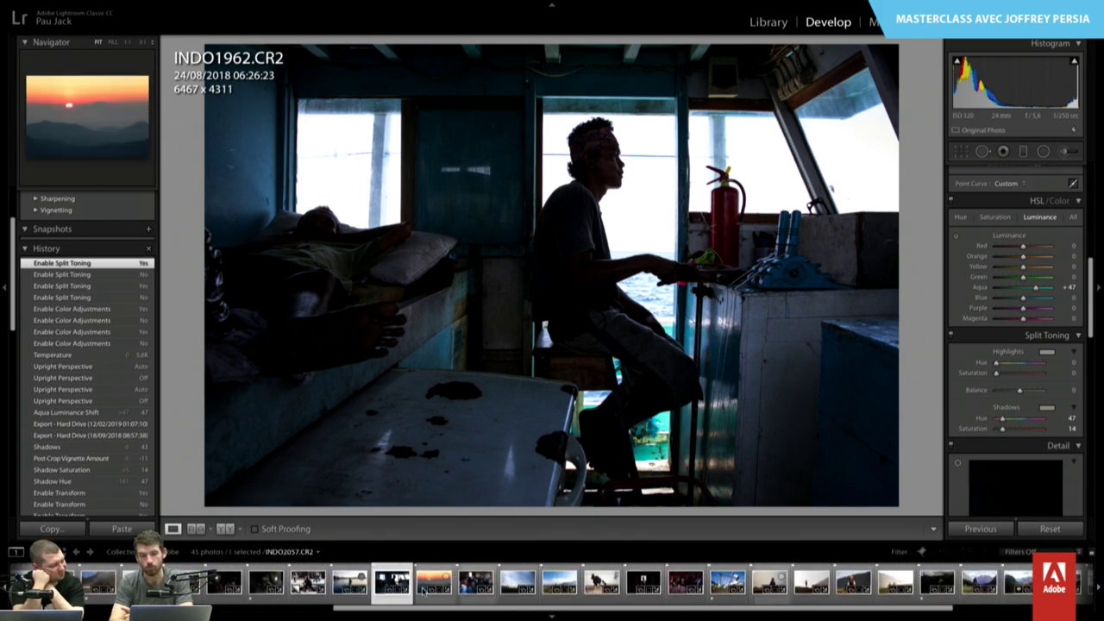
pyautogui.moveTo(595, 583)
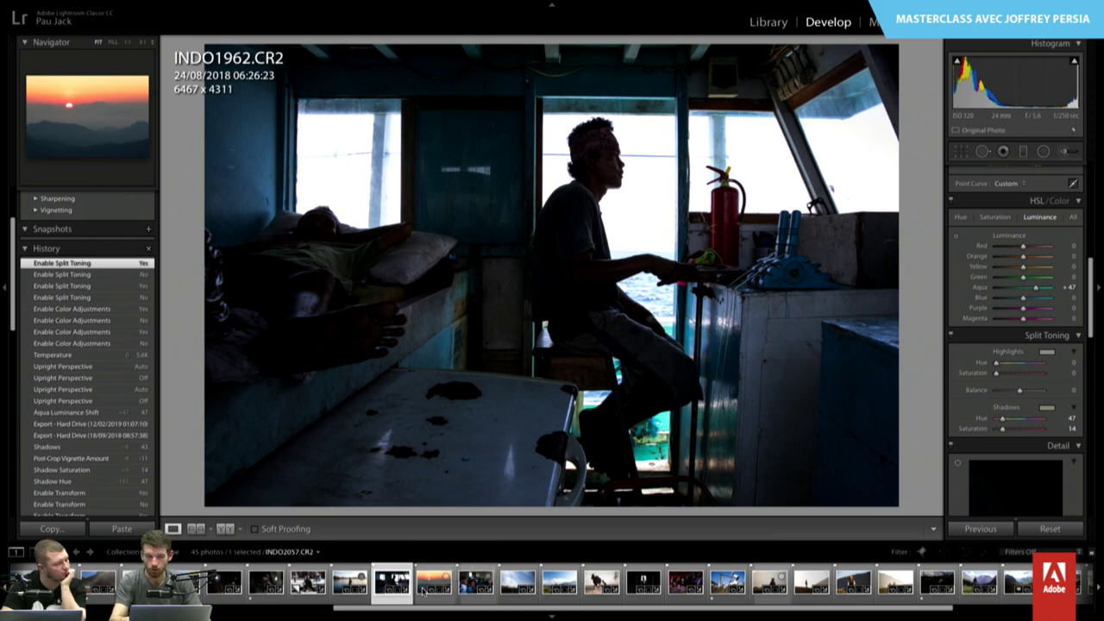
pyautogui.click(423, 589)
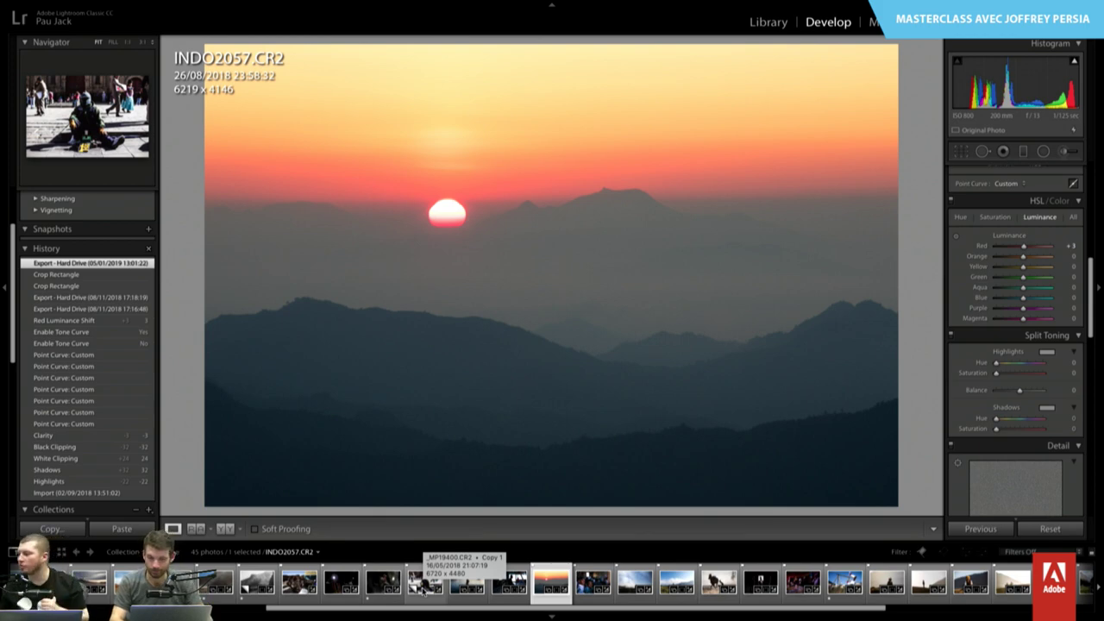
pyautogui.press('Right')
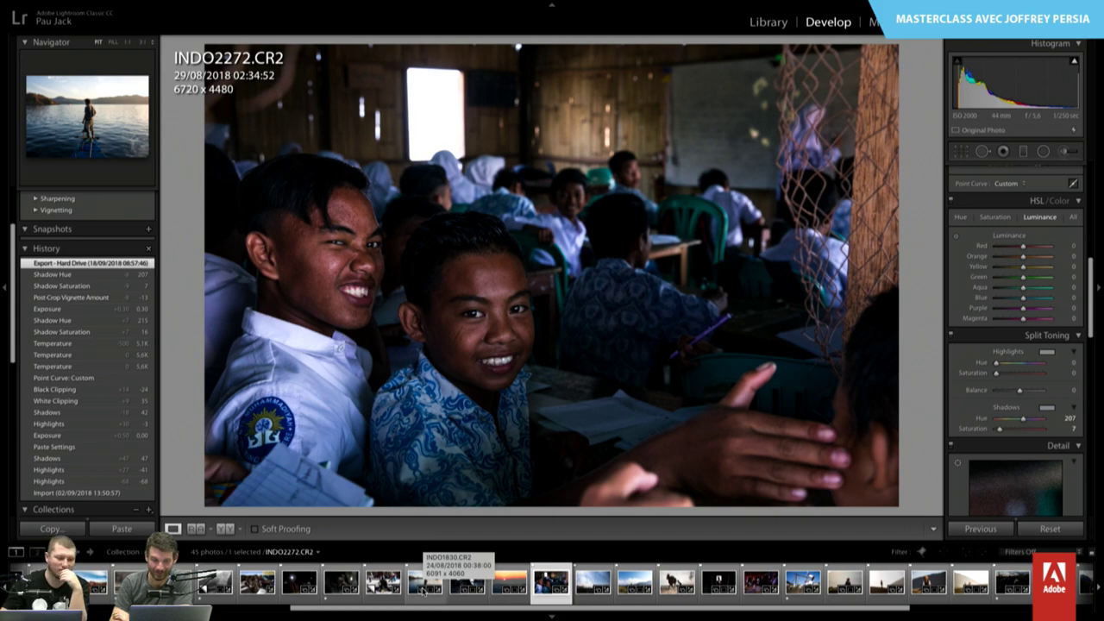
pyautogui.press('Right')
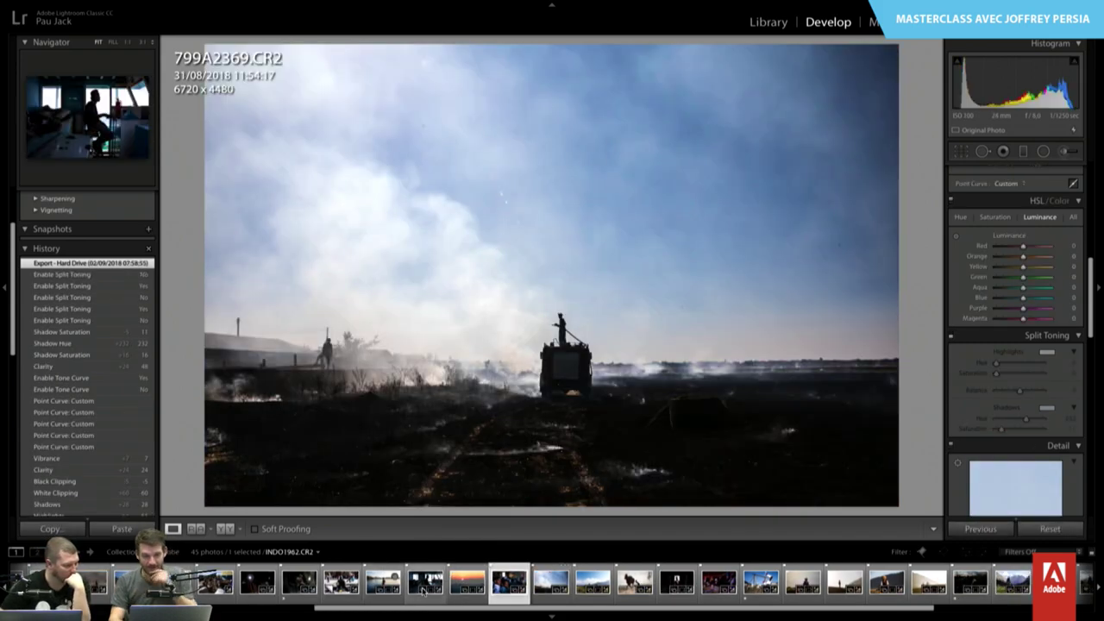
pyautogui.press('Left')
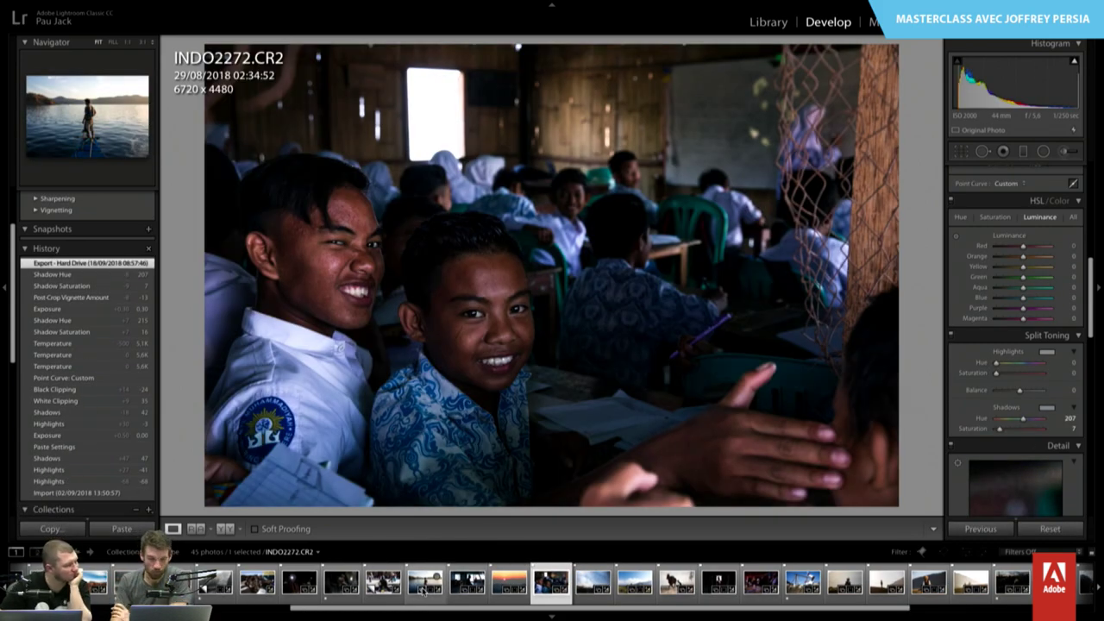
pyautogui.press('Left')
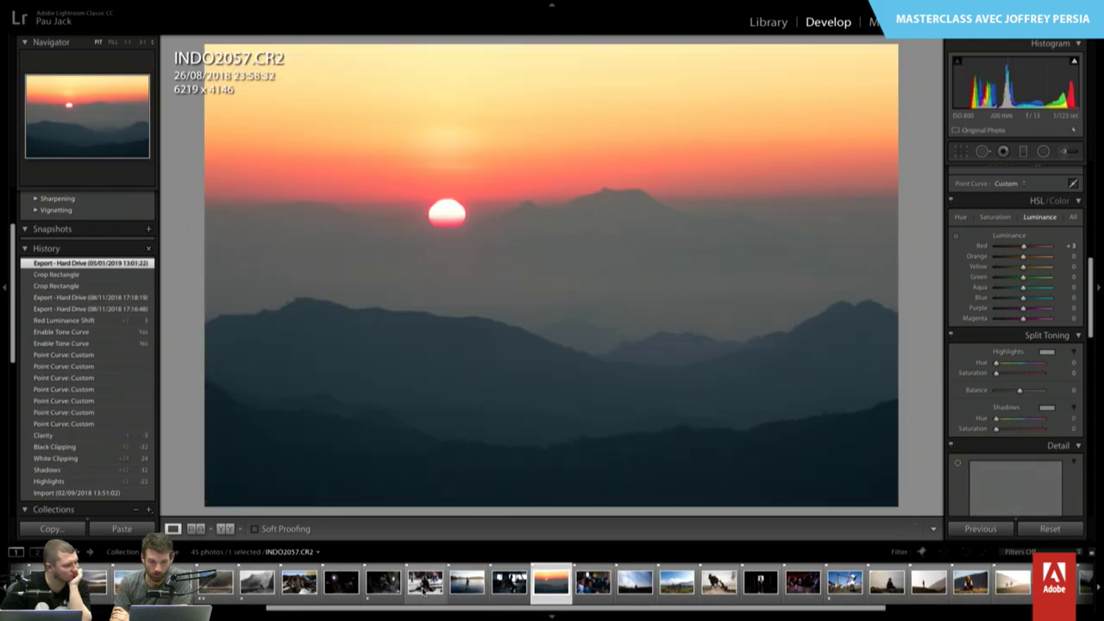
pyautogui.press('Right')
pyautogui.press('Left')
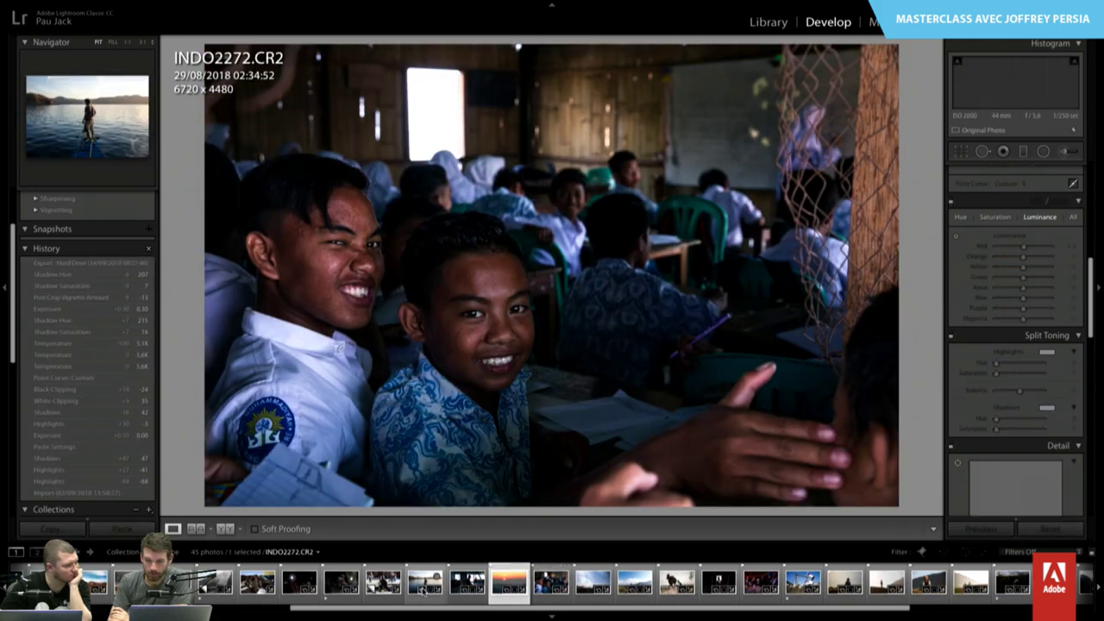
# - Step forward from the sunset photo through INDO2272 to the smoky field photo 799A2369
pyautogui.scroll(5, 1010, 349)
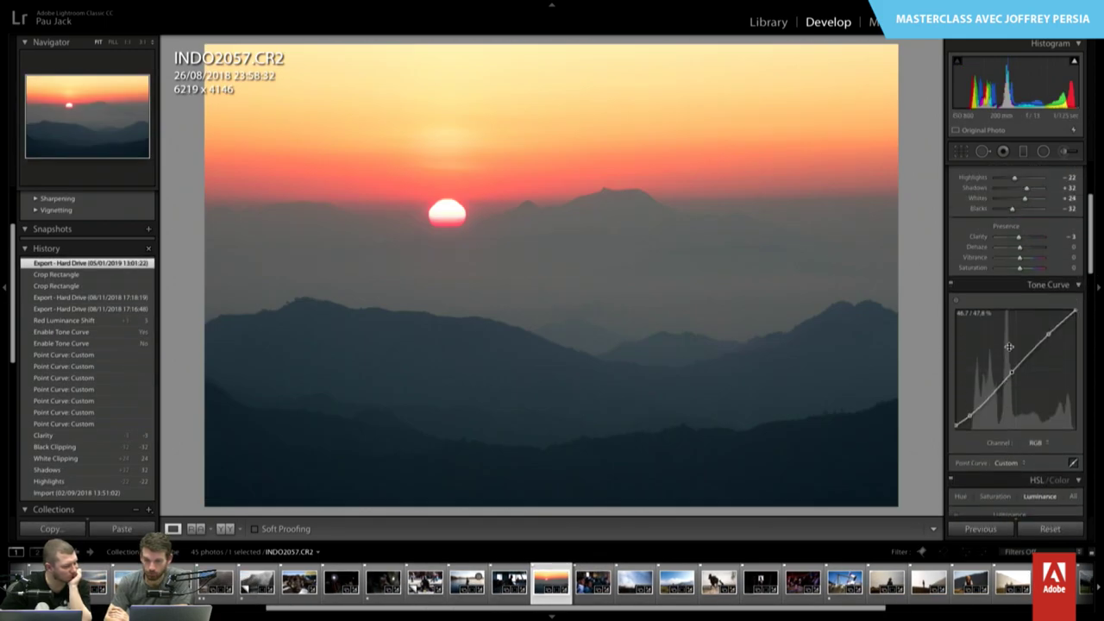
pyautogui.scroll(5, 1011, 350)
pyautogui.scroll(2, 1011, 349)
pyautogui.scroll(-5, 1010, 350)
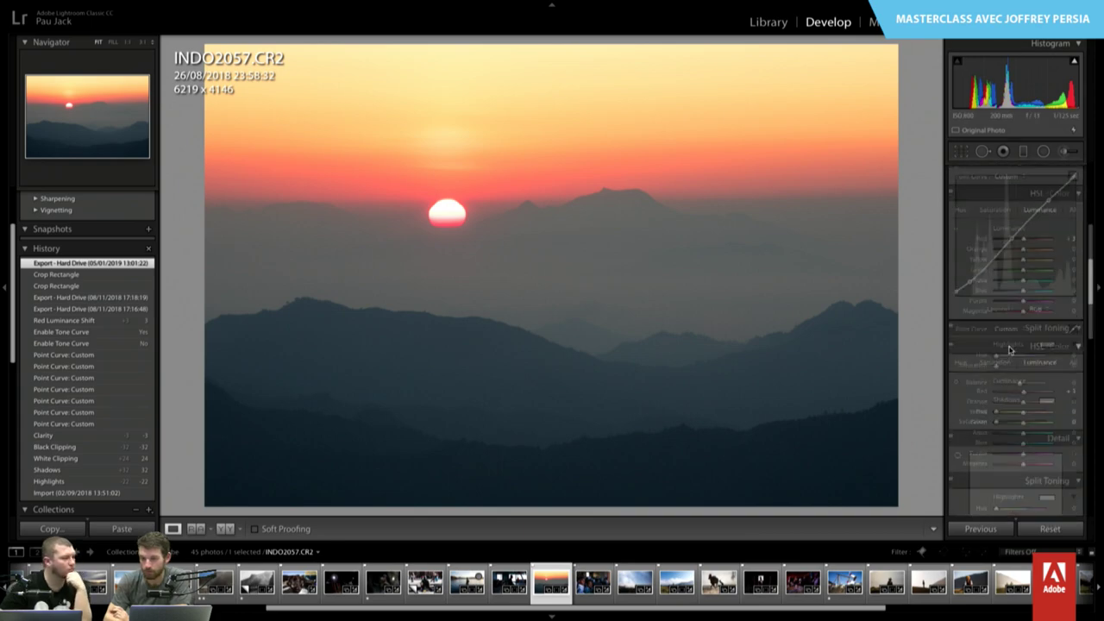
pyautogui.scroll(-5, 1011, 349)
pyautogui.scroll(-3, 1010, 350)
pyautogui.scroll(-2, 1010, 350)
pyautogui.scroll(5, 1010, 349)
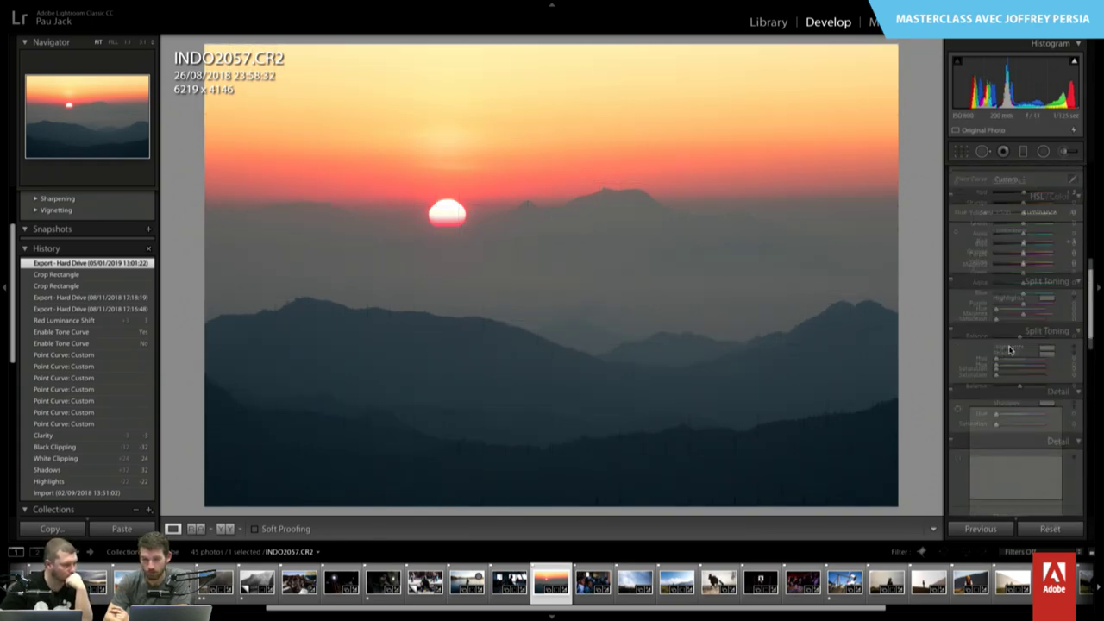
pyautogui.scroll(5, 1010, 350)
pyautogui.scroll(3, 1010, 349)
pyautogui.press('Right')
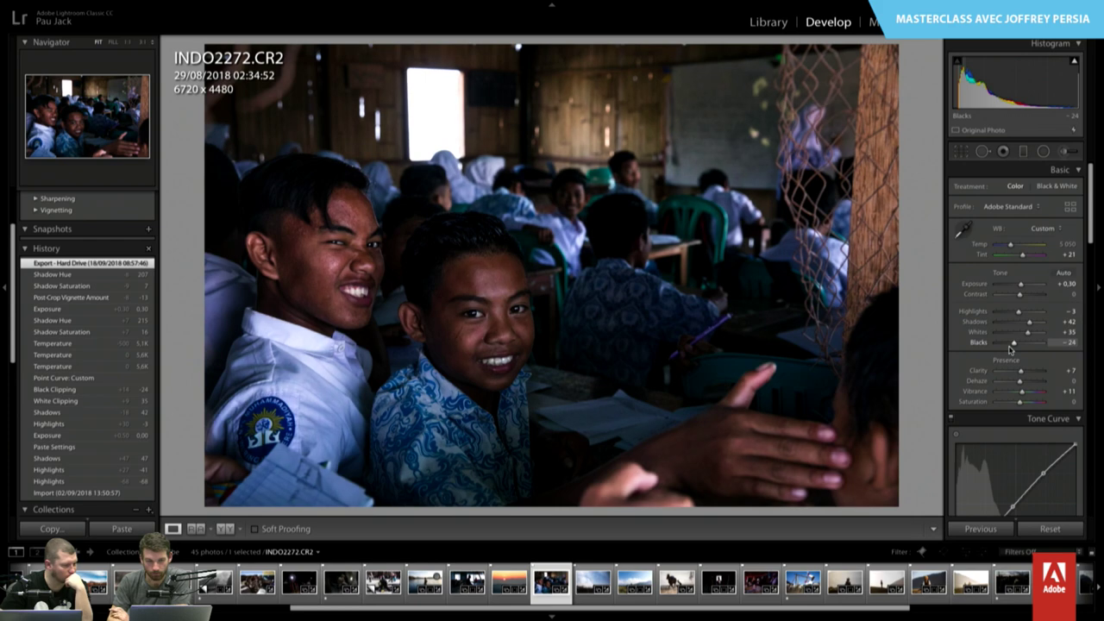
pyautogui.press('Right')
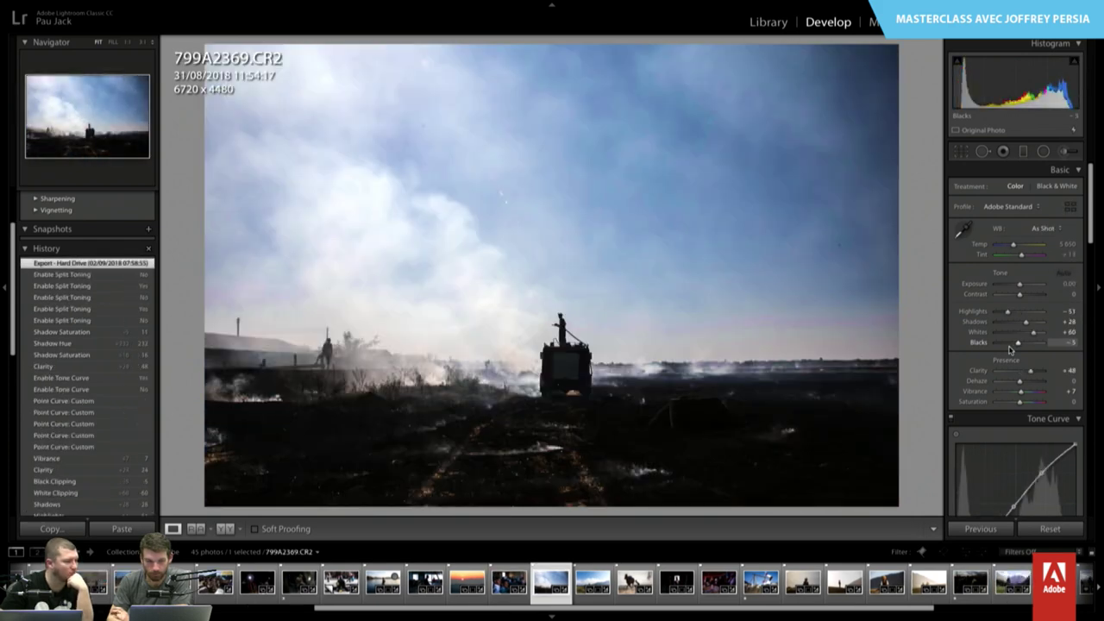
pyautogui.scroll(-3, 984, 301)
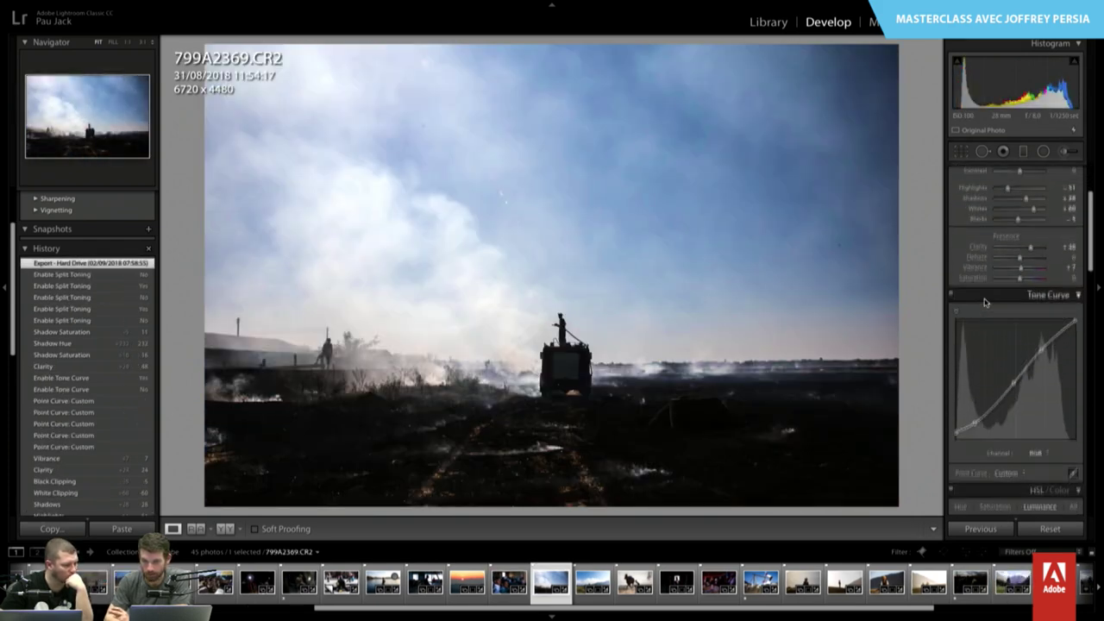
pyautogui.scroll(-2, 985, 300)
# - Virtual-copy 799A2369, reset the copy, undo the reset, then start an Adjustment Brush at Exposure 1.00
pyautogui.hotkey('ctrl', "'")
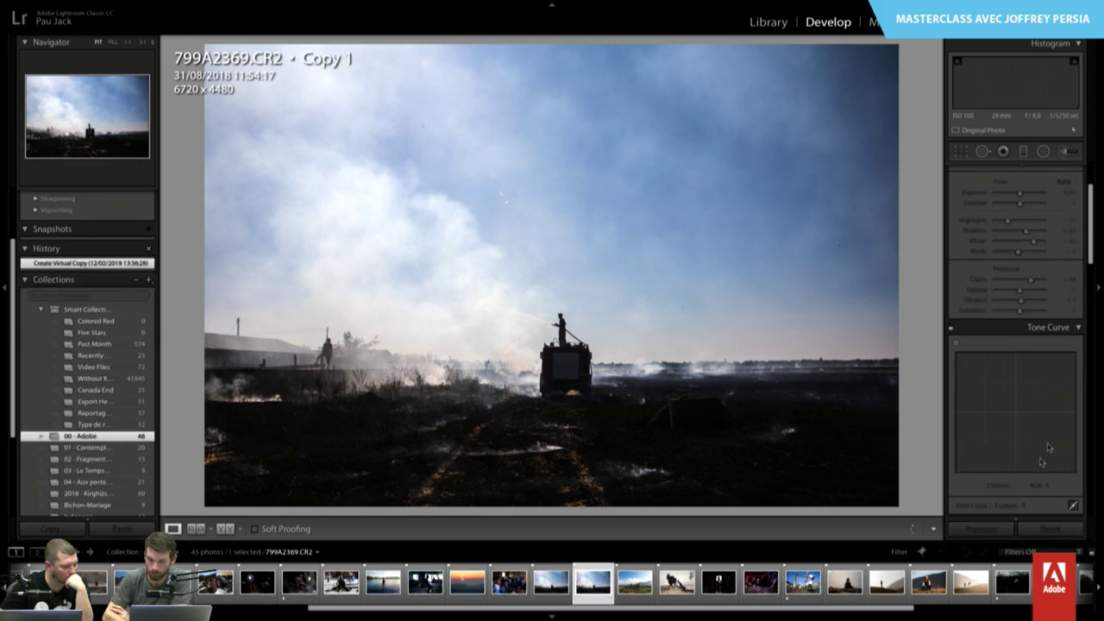
pyautogui.click(1049, 529)
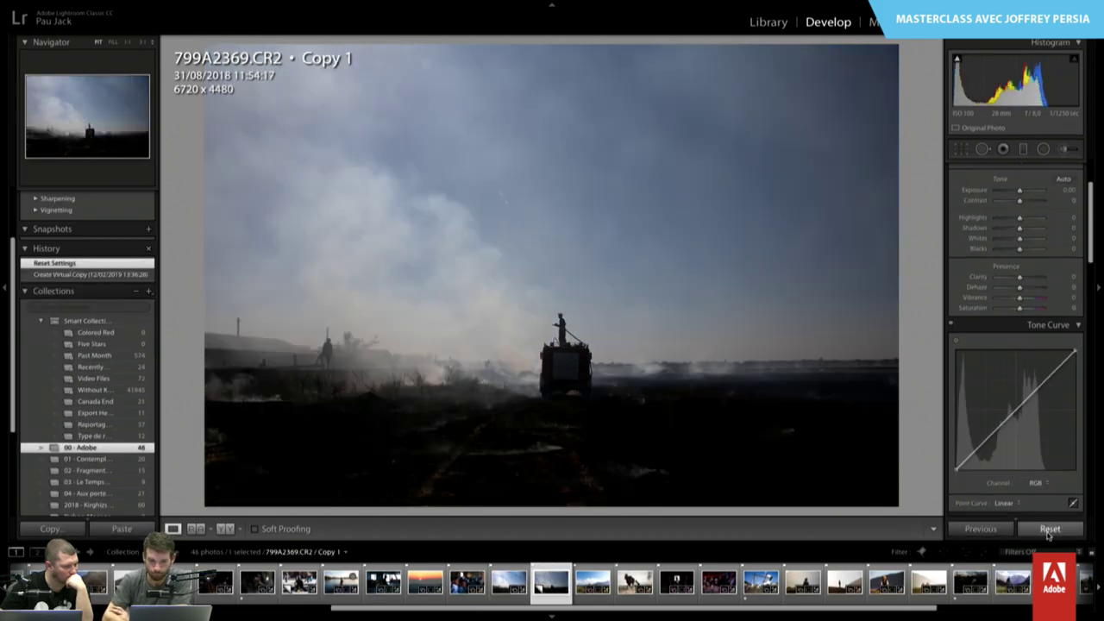
pyautogui.hotkey('ctrl', 'z')
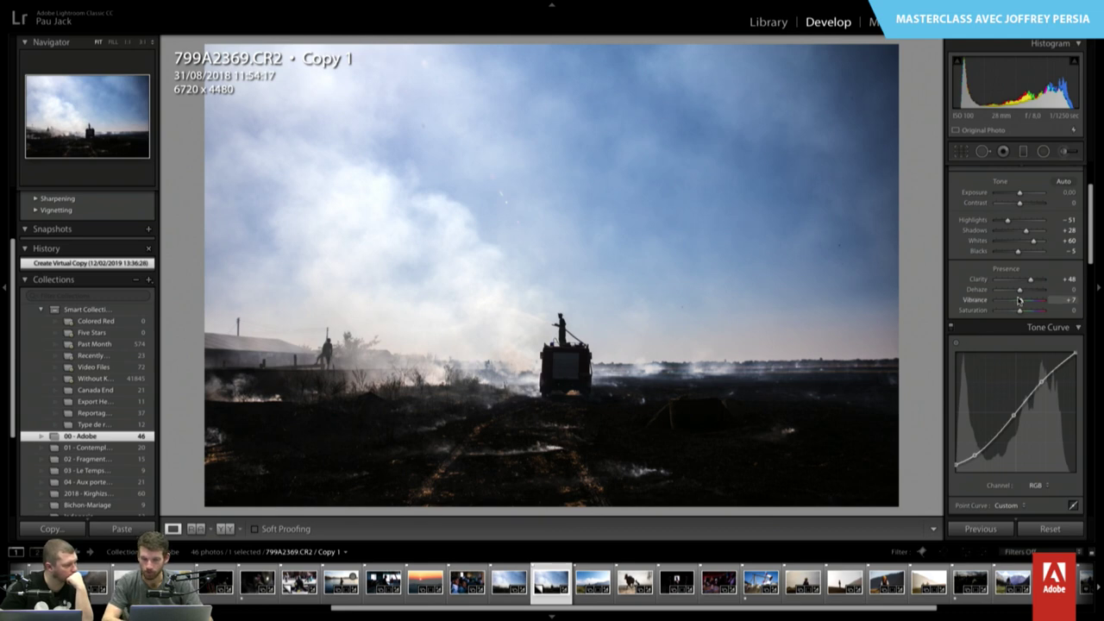
pyautogui.scroll(3, 1009, 306)
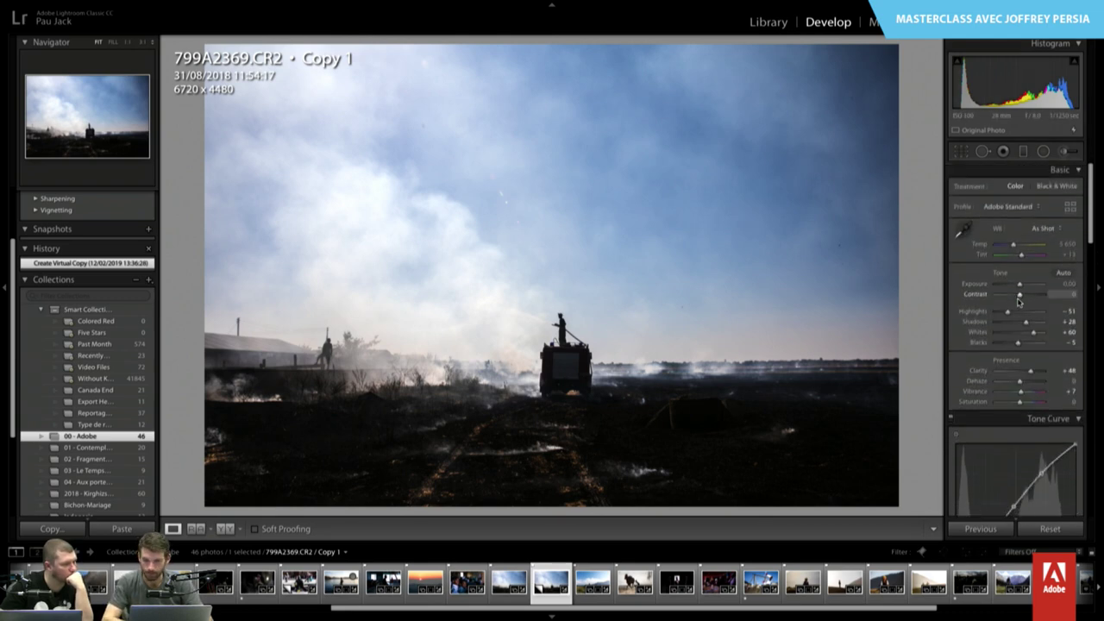
pyautogui.press('k')
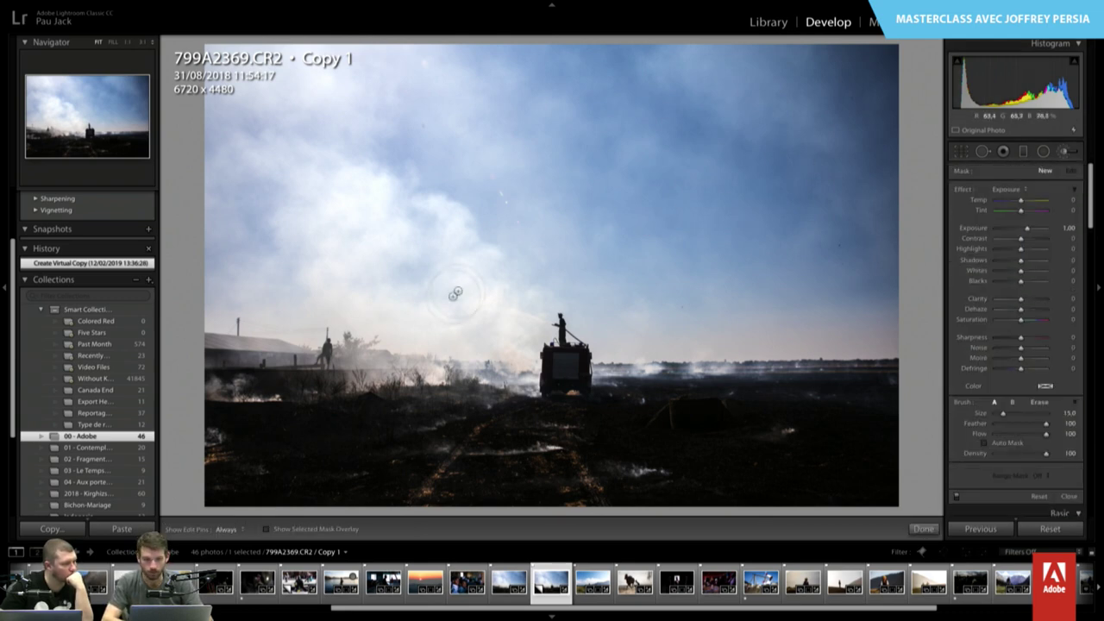
# - Brush over the smoke and upper-right sky with exposure 0 and raised clarity, then advance to 799A2413
pyautogui.moveTo(444, 320)
pyautogui.mouseDown()
pyautogui.moveTo(492, 303)
pyautogui.moveTo(289, 90)
pyautogui.mouseUp()
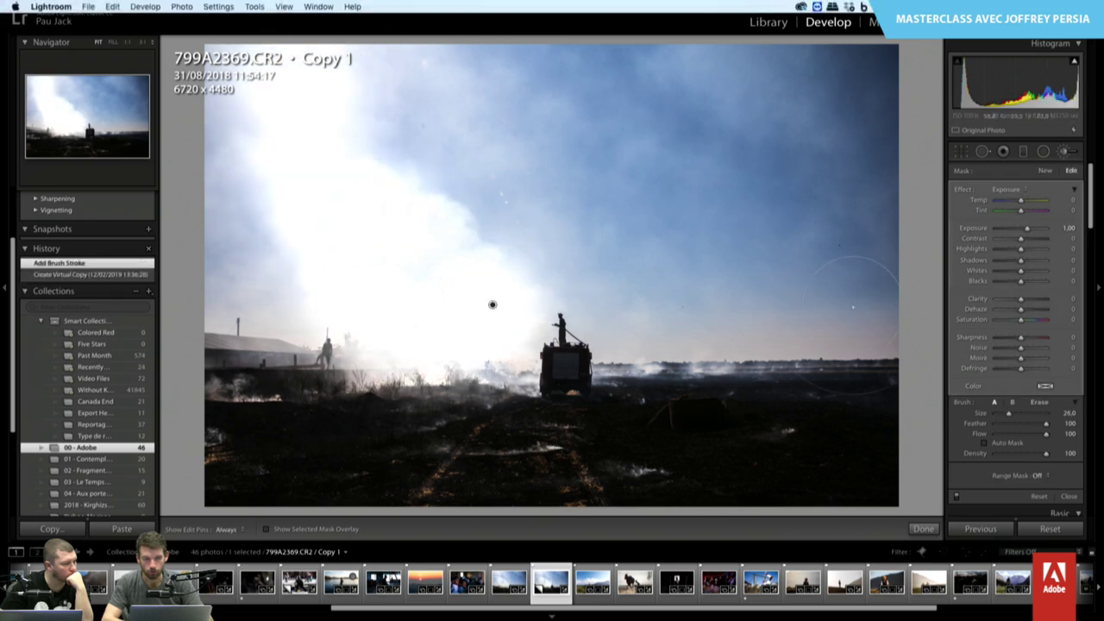
pyautogui.doubleClick(1027, 229)
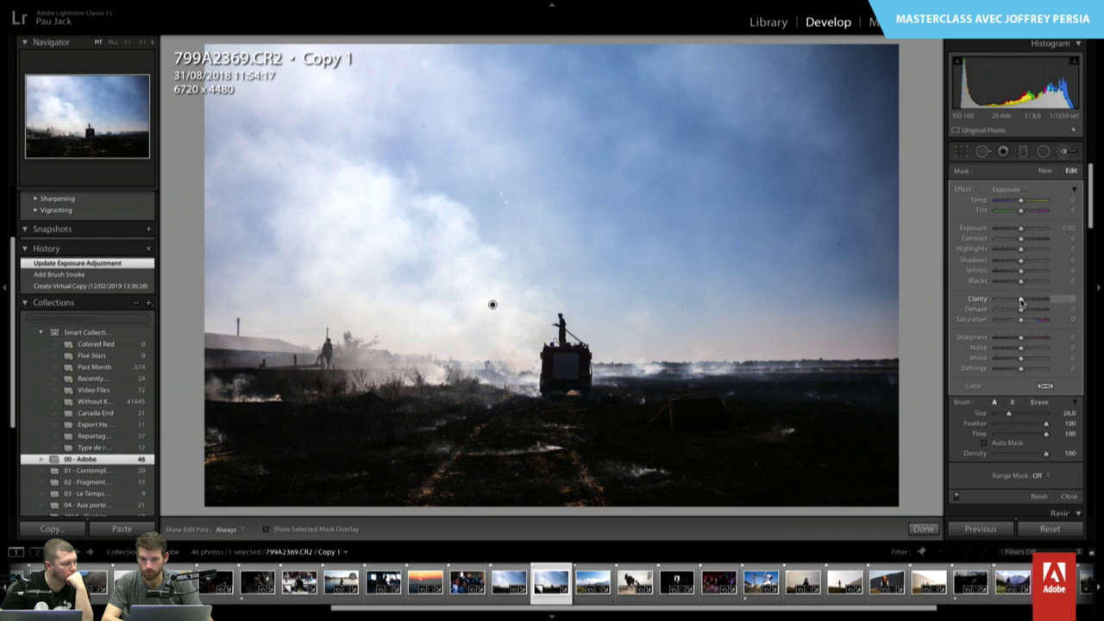
pyautogui.moveTo(1021, 298); pyautogui.dragTo(1043, 298)
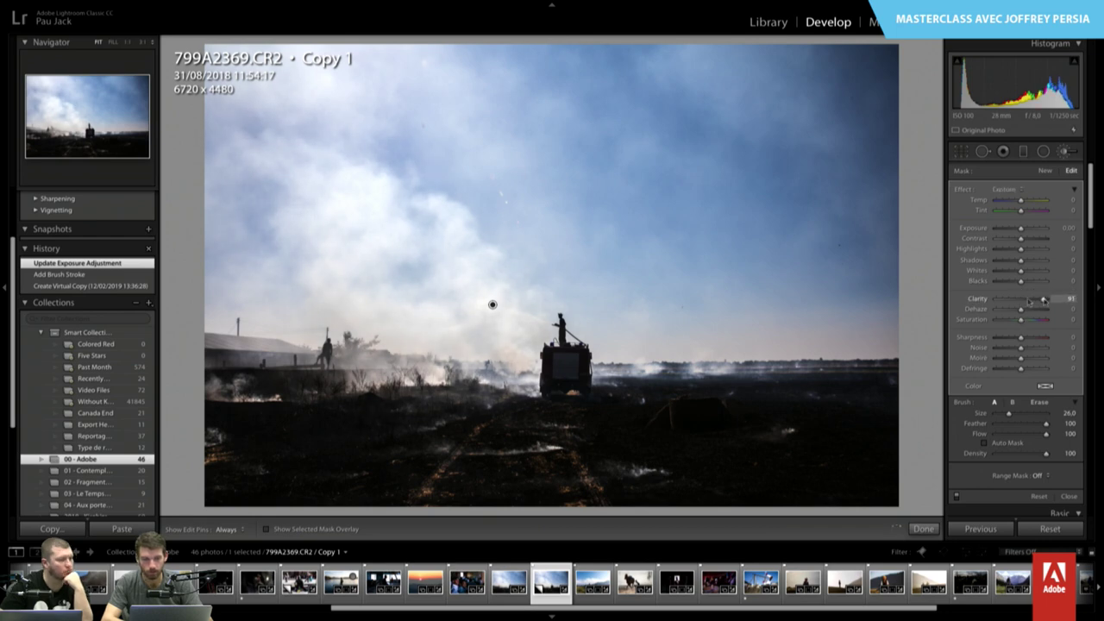
pyautogui.click(471, 121)
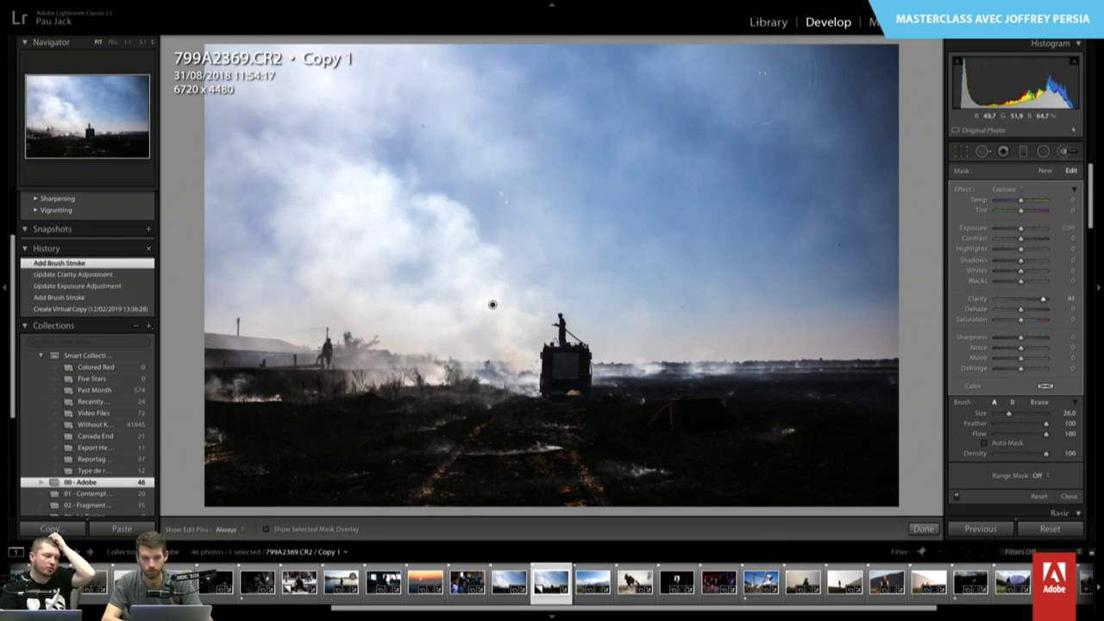
pyautogui.moveTo(829, 87); pyautogui.dragTo(867, 181)
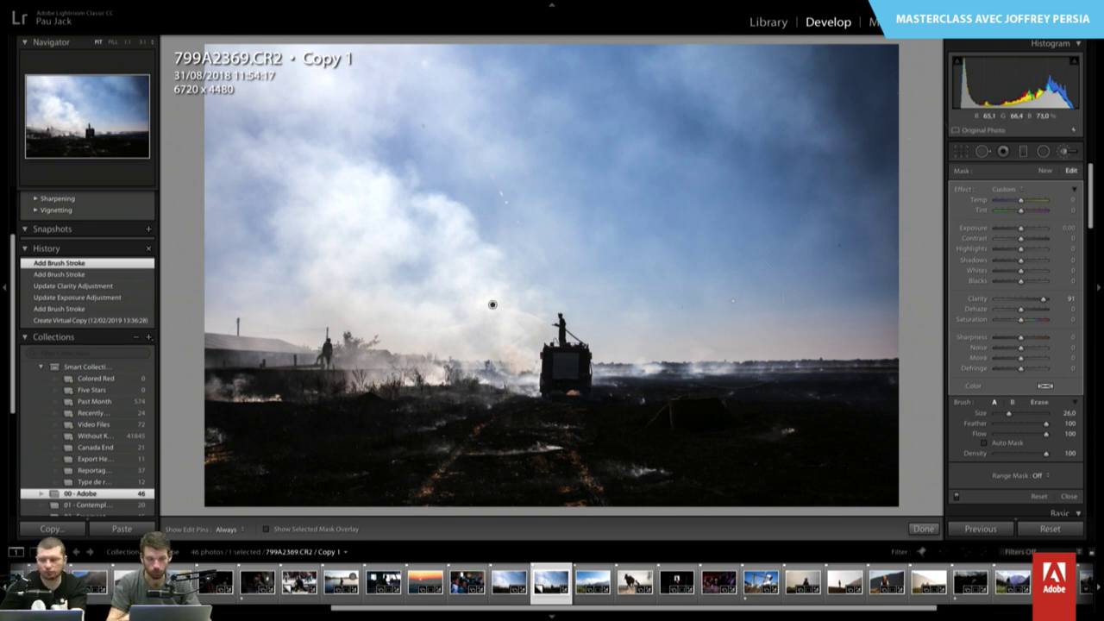
pyautogui.press('Right')
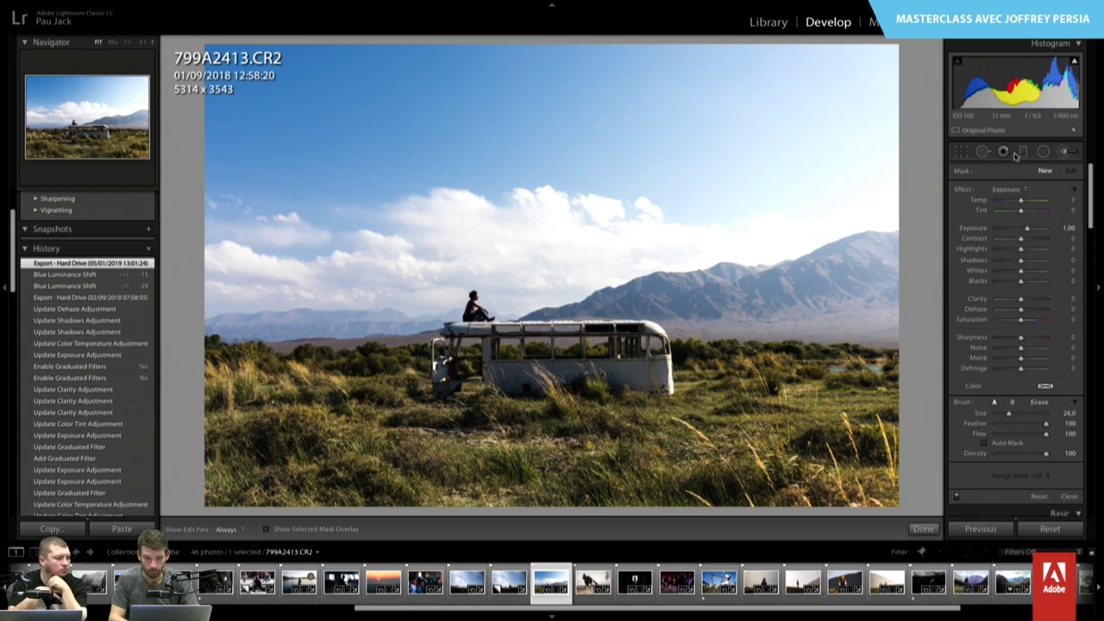
# - Create a reset virtual copy of 799A2413, then return to the edited original bus photo
pyautogui.hotkey('ctrl', "'")
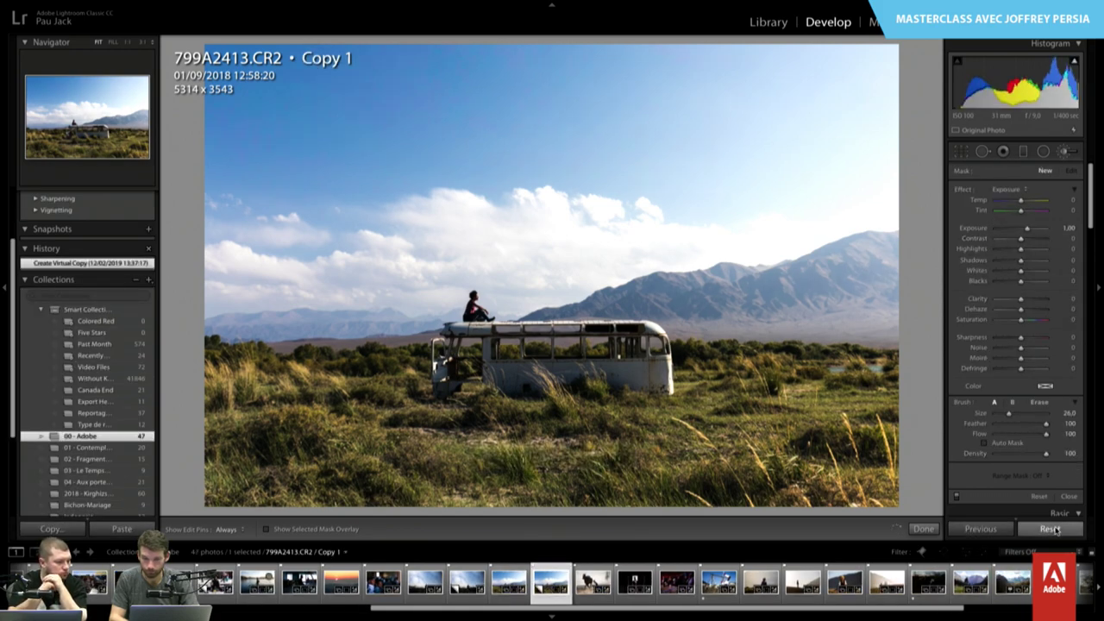
pyautogui.click(1052, 529)
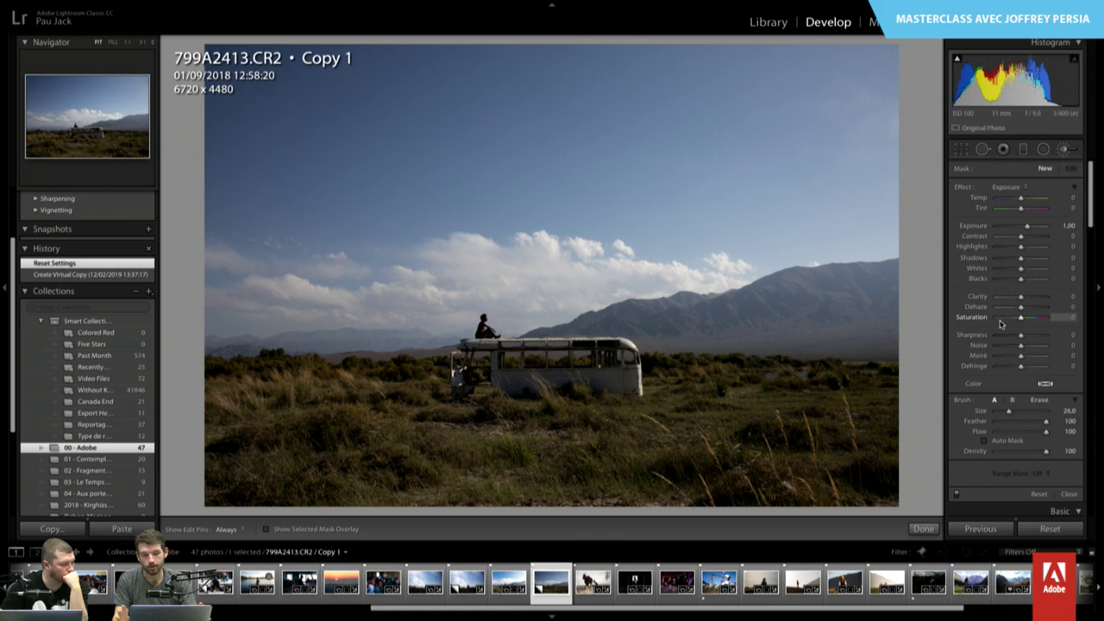
pyautogui.press('Left')
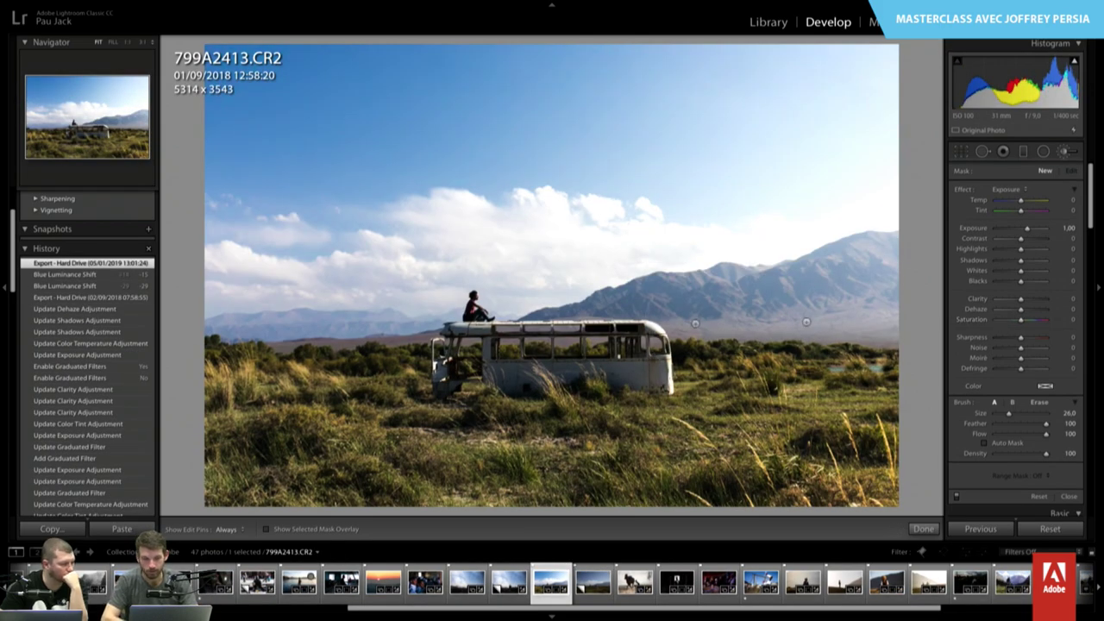
# - Step back through History to the Import state, the first crop and Highlights −23
pyautogui.scroll(-3, 124, 355)
pyautogui.scroll(-3, 123, 355)
pyautogui.scroll(-3, 123, 355)
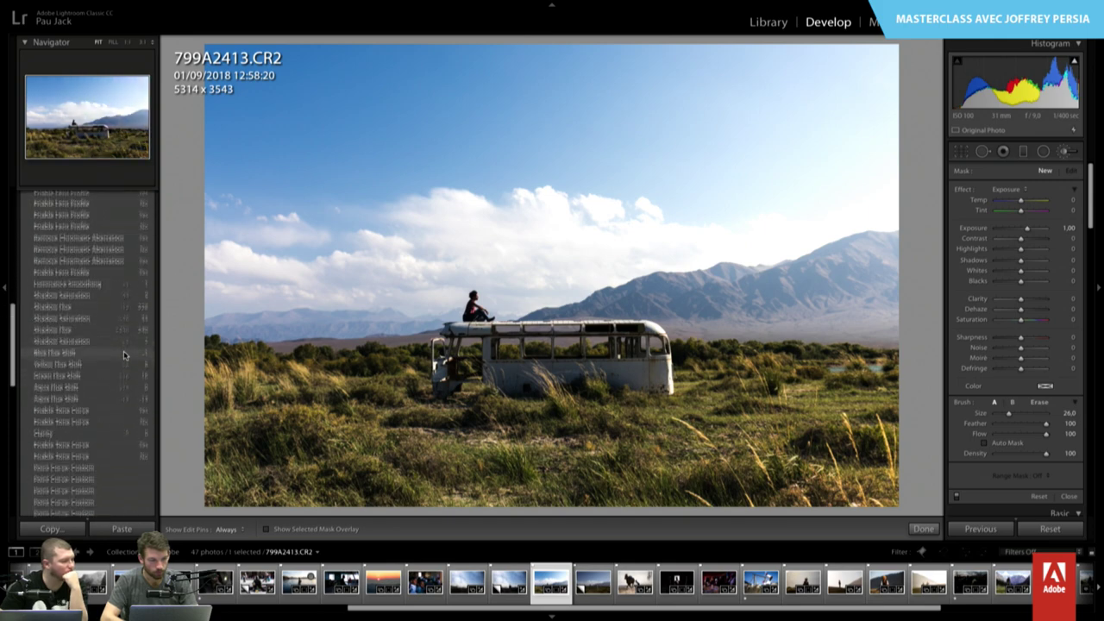
pyautogui.scroll(-3, 124, 355)
pyautogui.scroll(-3, 123, 355)
pyautogui.scroll(-3, 124, 355)
pyautogui.scroll(2, 123, 355)
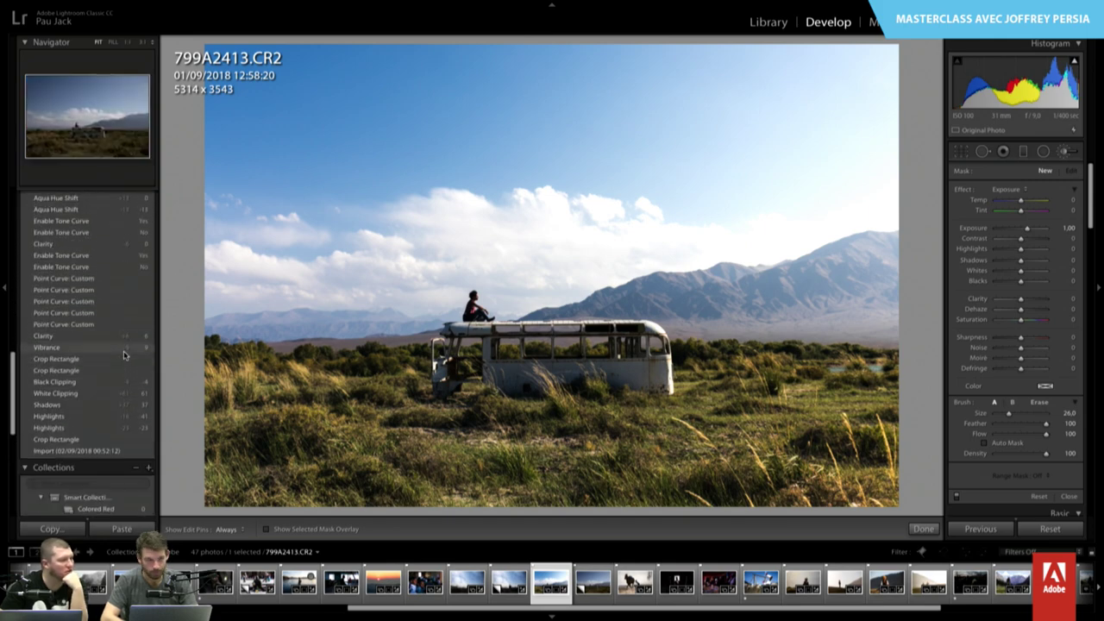
pyautogui.scroll(2, 123, 355)
pyautogui.scroll(3, 123, 354)
pyautogui.scroll(3, 123, 355)
pyautogui.scroll(1, 124, 354)
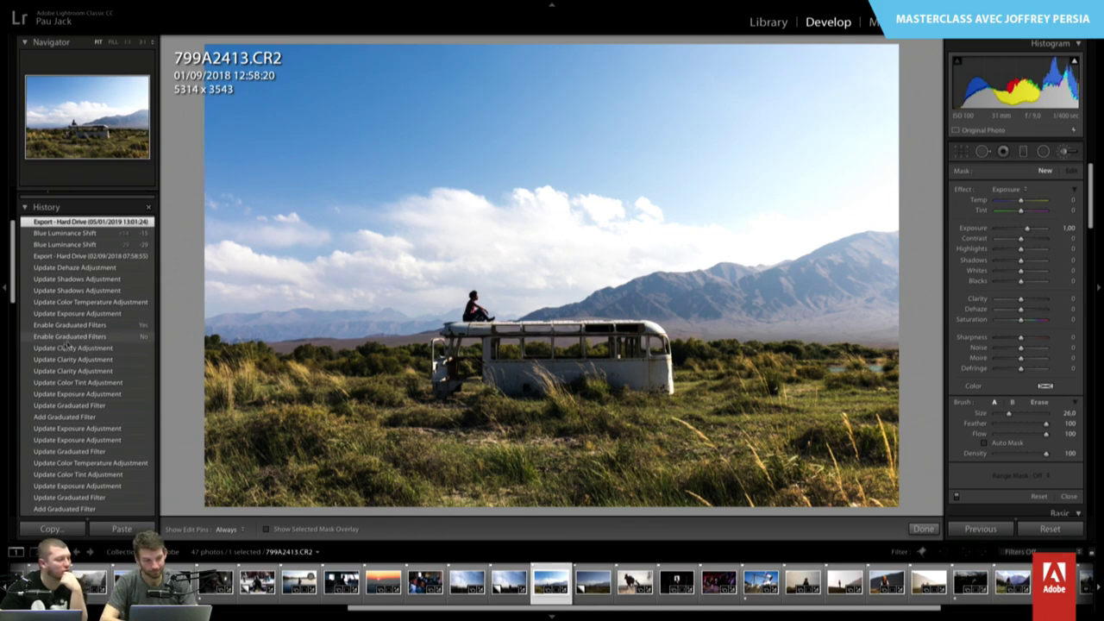
pyautogui.scroll(-3, 124, 355)
pyautogui.scroll(-3, 104, 414)
pyautogui.scroll(-2, 82, 490)
pyautogui.scroll(-1, 82, 490)
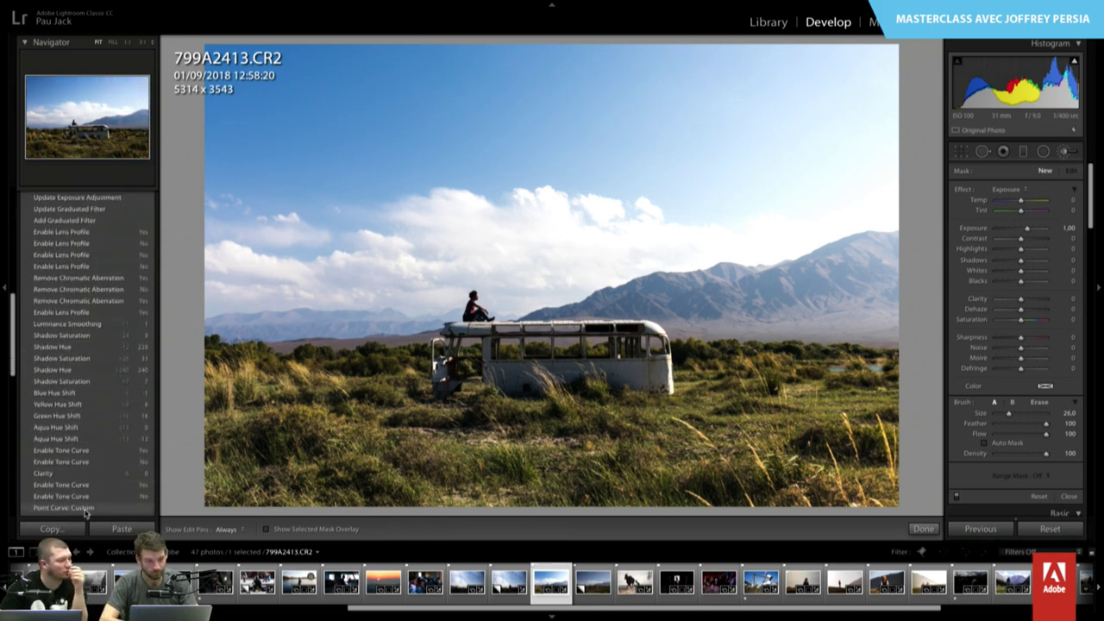
pyautogui.scroll(-2, 86, 500)
pyautogui.scroll(-3, 93, 494)
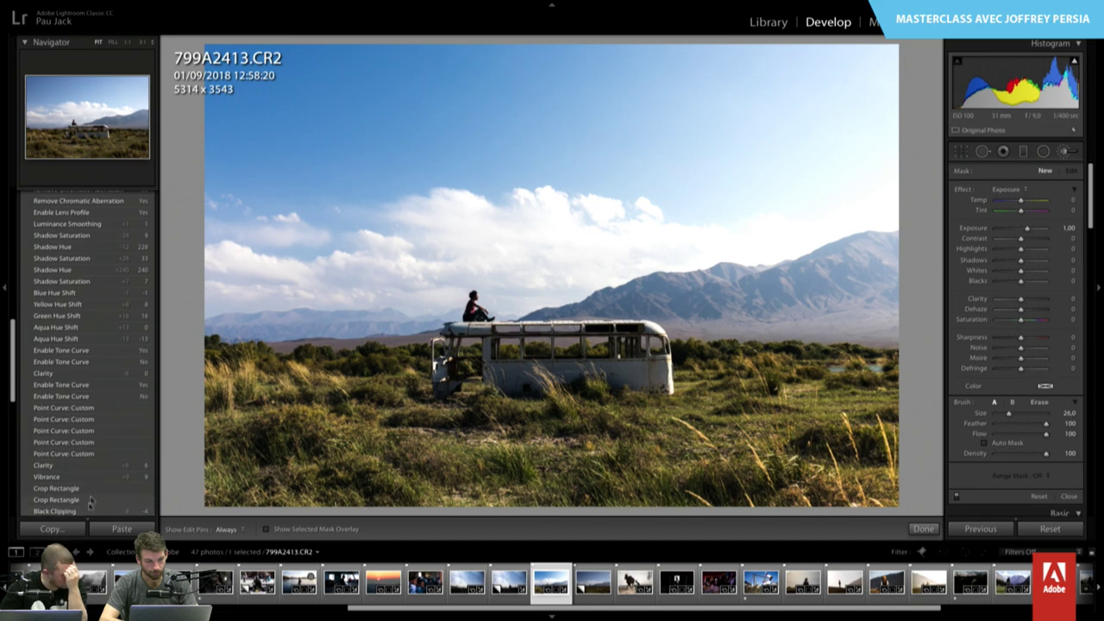
pyautogui.scroll(-2, 89, 496)
pyautogui.scroll(-2, 88, 495)
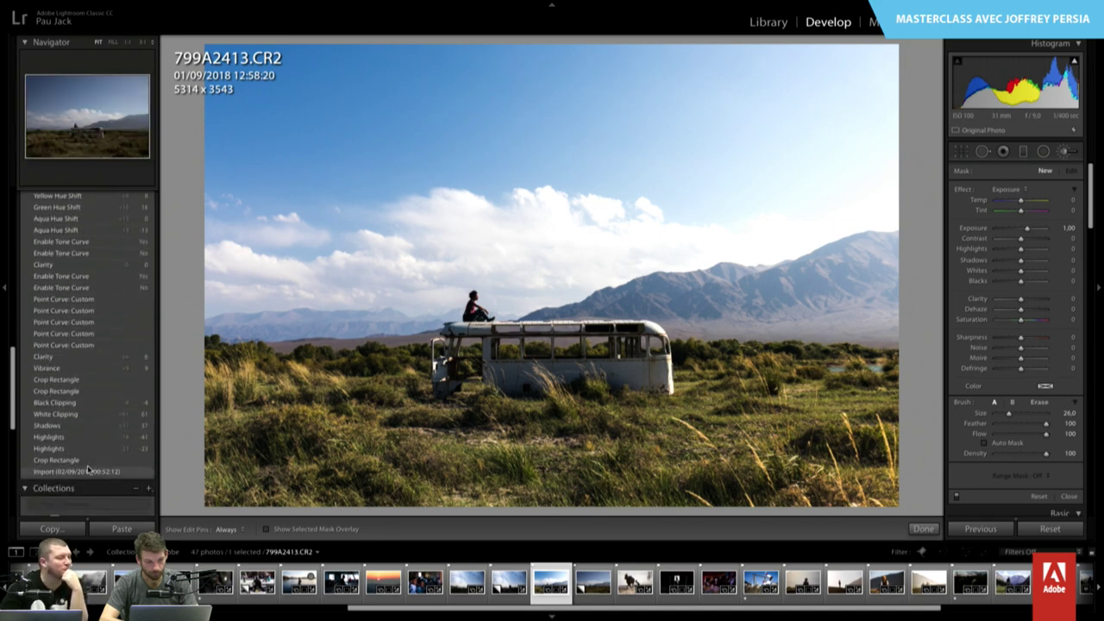
pyautogui.click(87, 471)
pyautogui.click(87, 463)
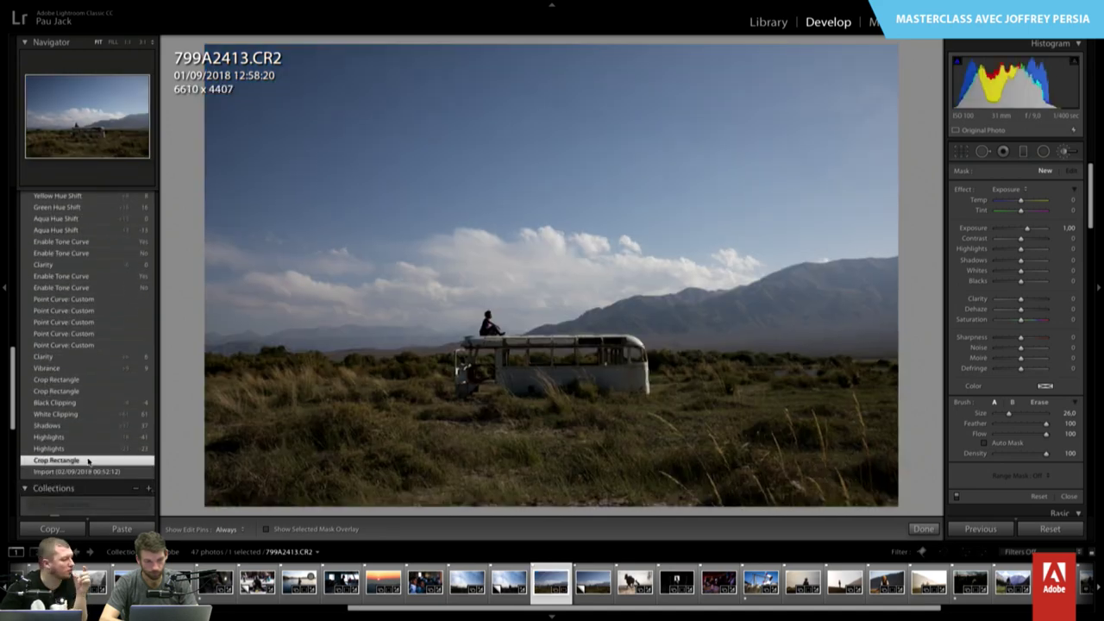
pyautogui.click(88, 449)
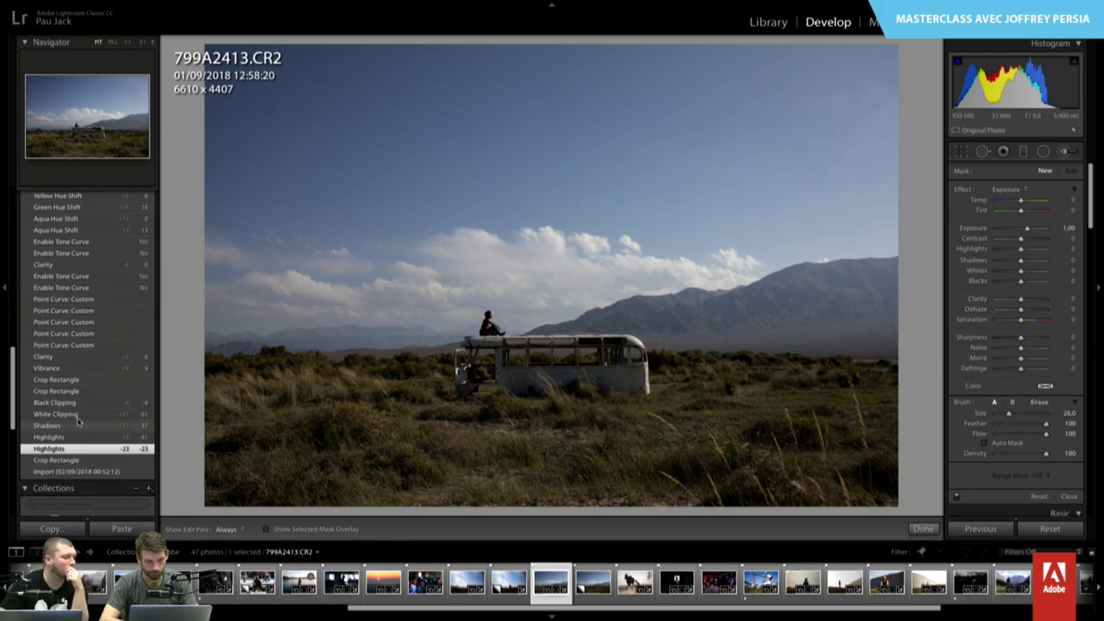
# - Preview the later crop, Vibrance and tone curve steps, then restore the latest edited state
pyautogui.click(76, 391)
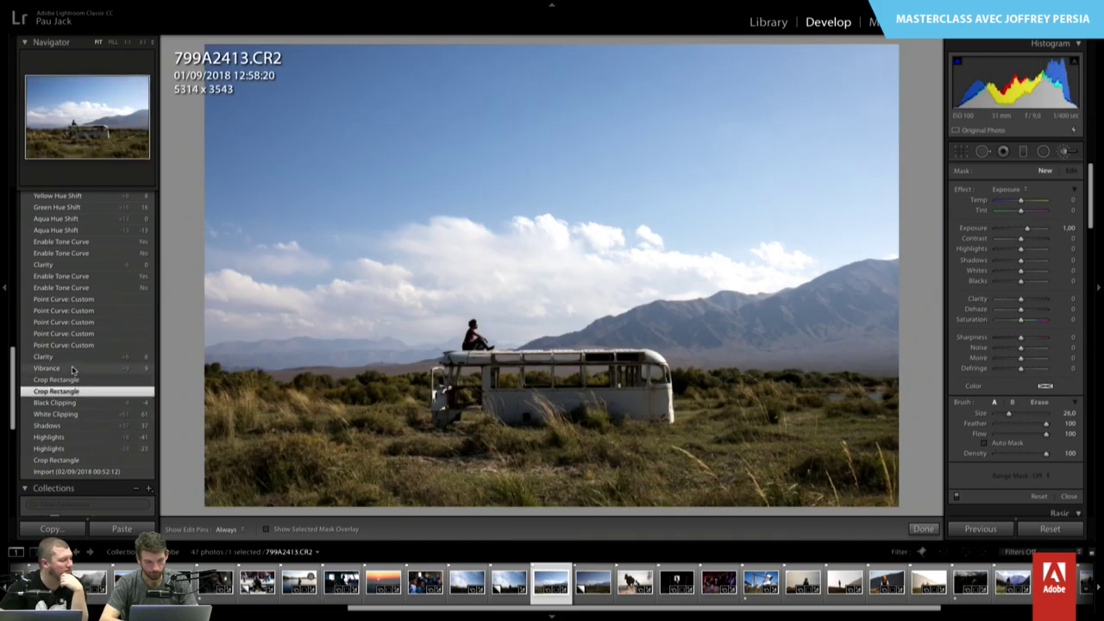
pyautogui.click(98, 380)
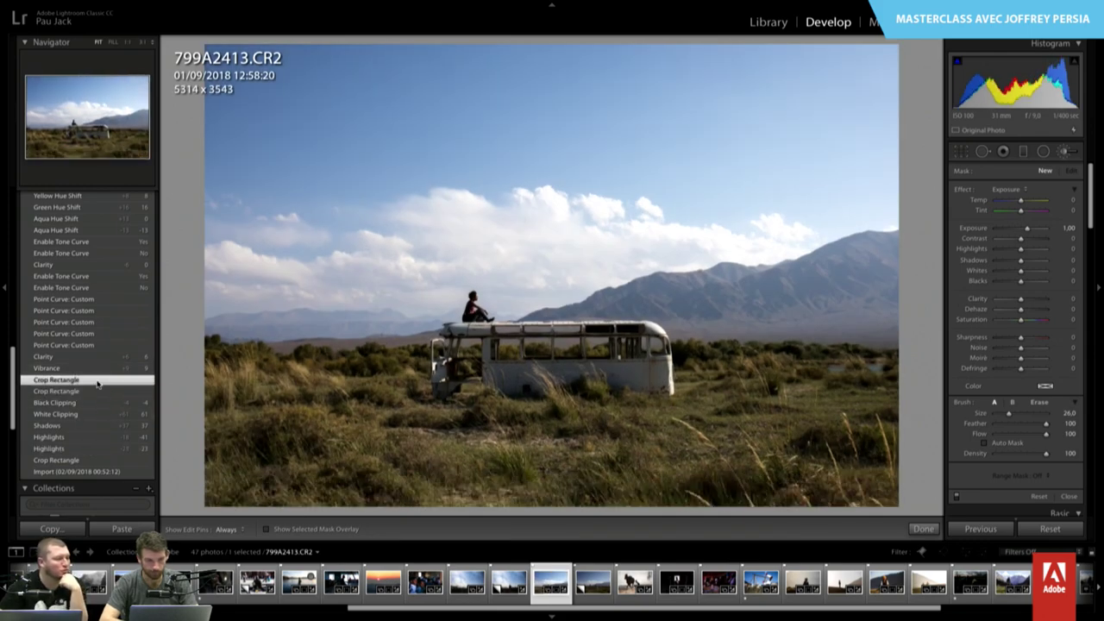
pyautogui.click(96, 369)
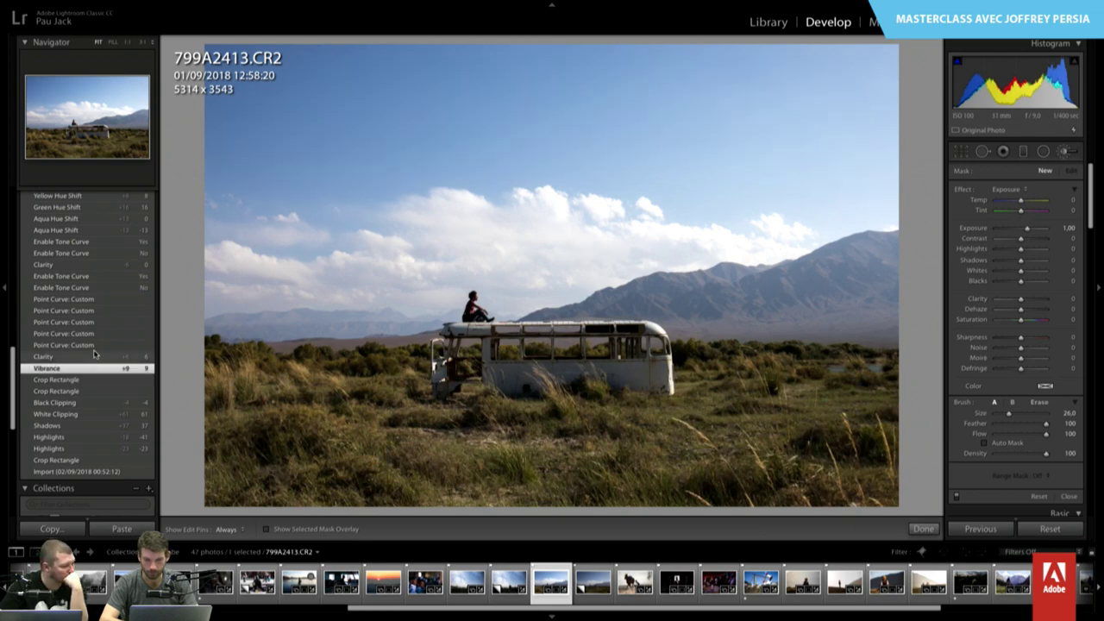
pyautogui.click(95, 345)
pyautogui.click(94, 312)
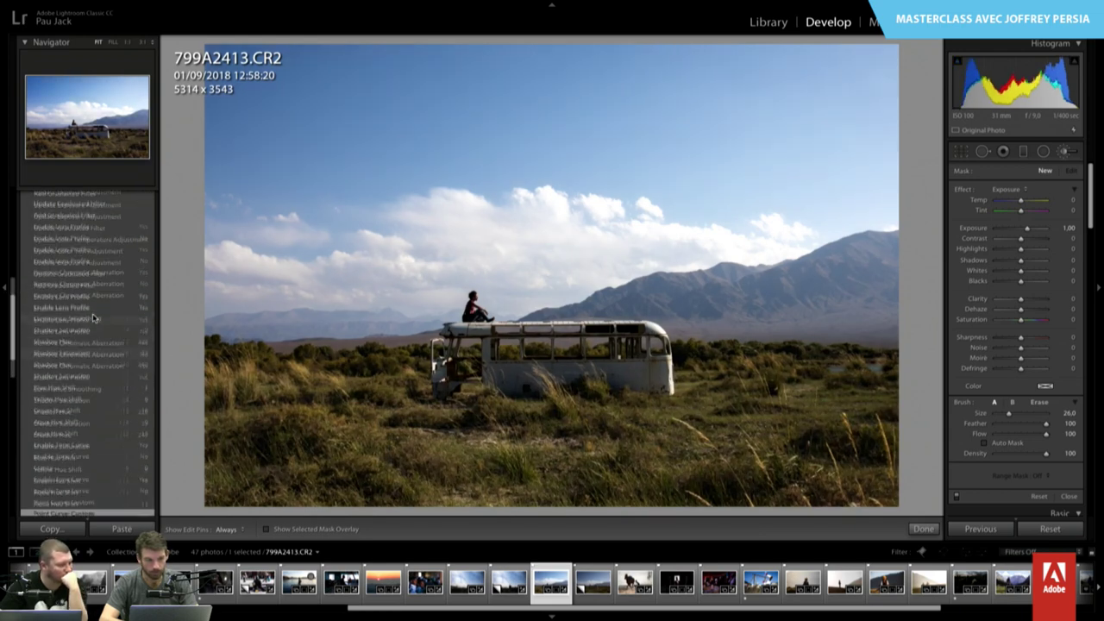
pyautogui.scroll(10, 86, 285)
pyautogui.click(80, 345)
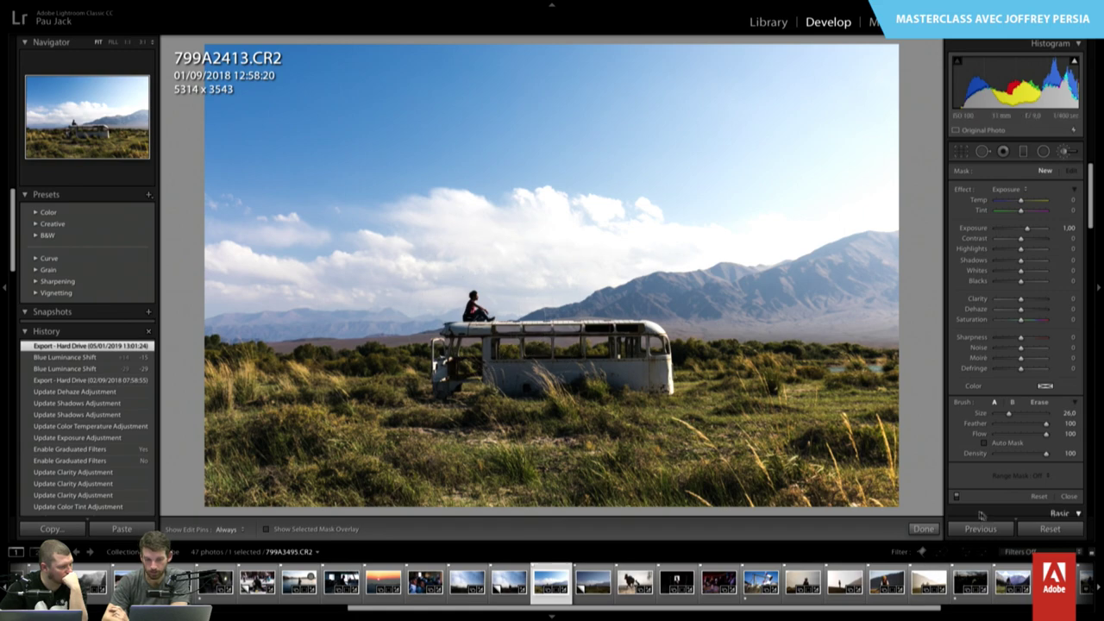
# - Close the brush adjustments and zoom in twice on the person on the bus
pyautogui.click(923, 529)
pyautogui.click(484, 318)
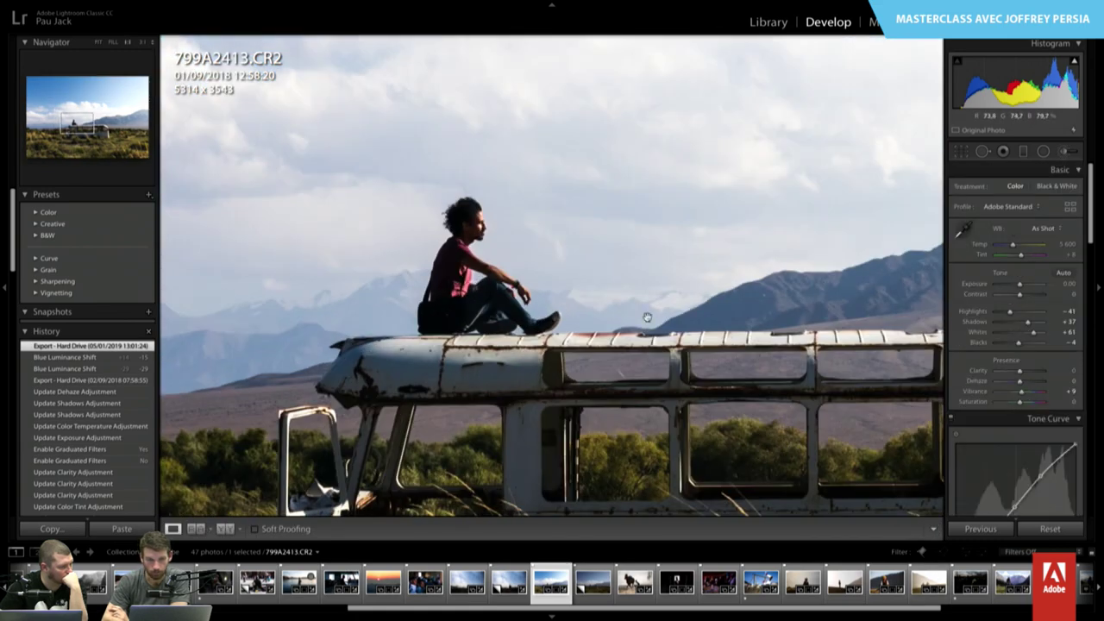
pyautogui.moveTo(648, 317); pyautogui.dragTo(572, 309)
pyautogui.click(634, 325)
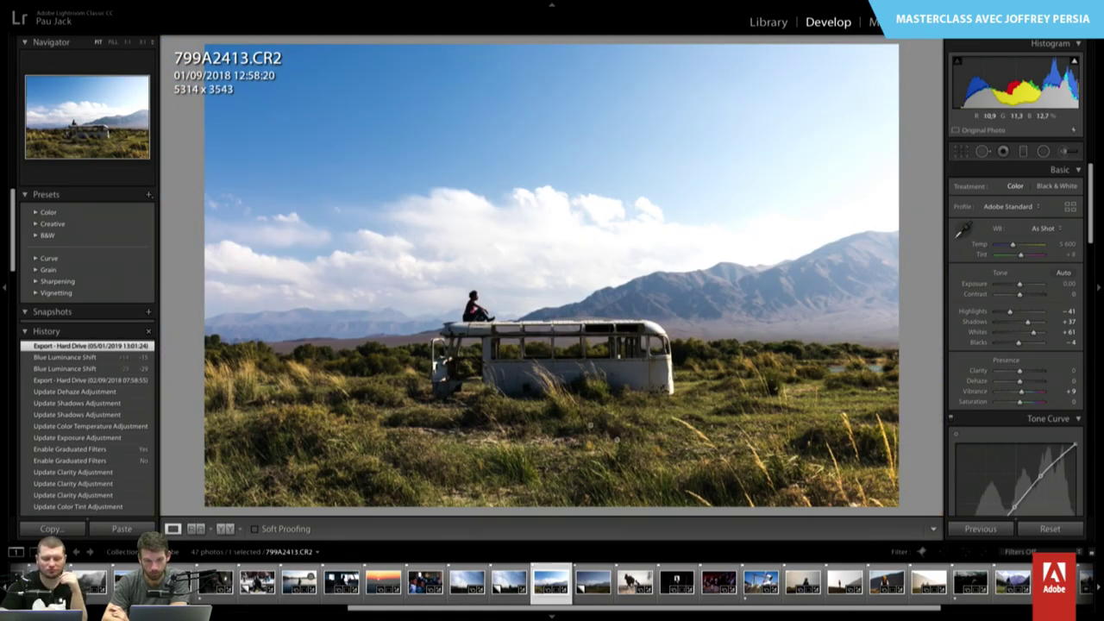
pyautogui.click(523, 362)
pyautogui.moveTo(523, 363); pyautogui.dragTo(547, 462)
pyautogui.click(547, 462)
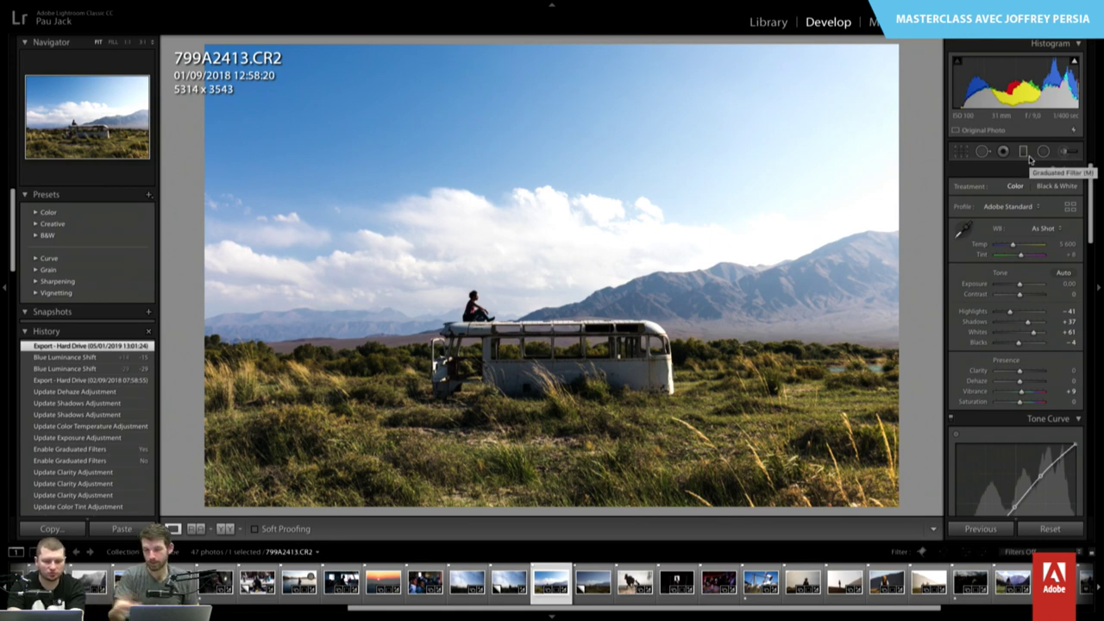
# - Select the bus photo's existing graduated filter and toggle it off and on to compare
pyautogui.click(1025, 152)
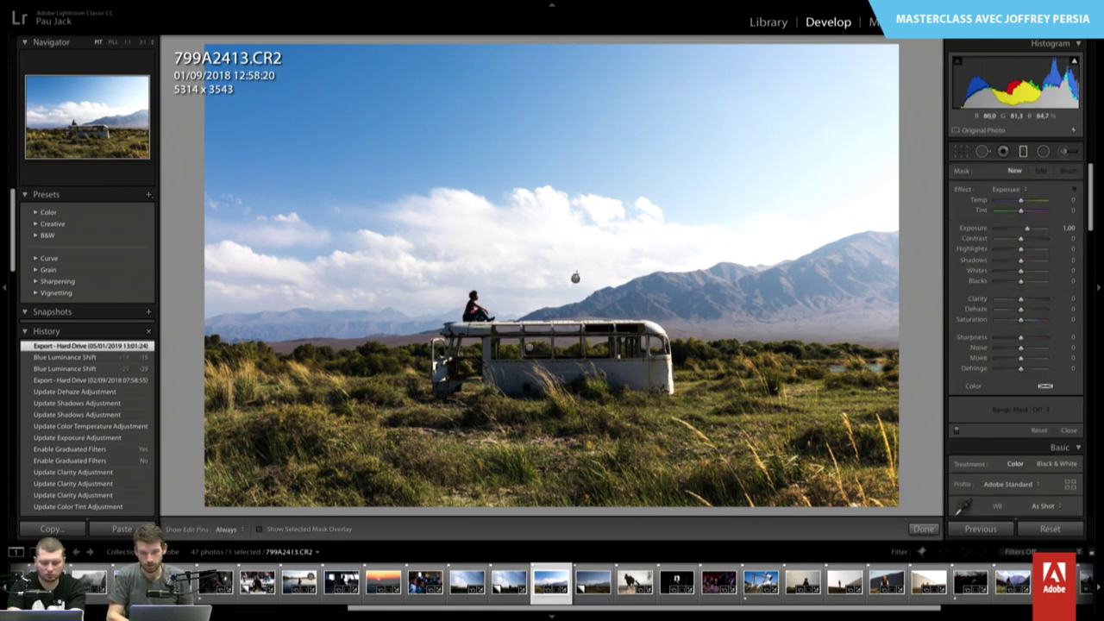
pyautogui.click(575, 277)
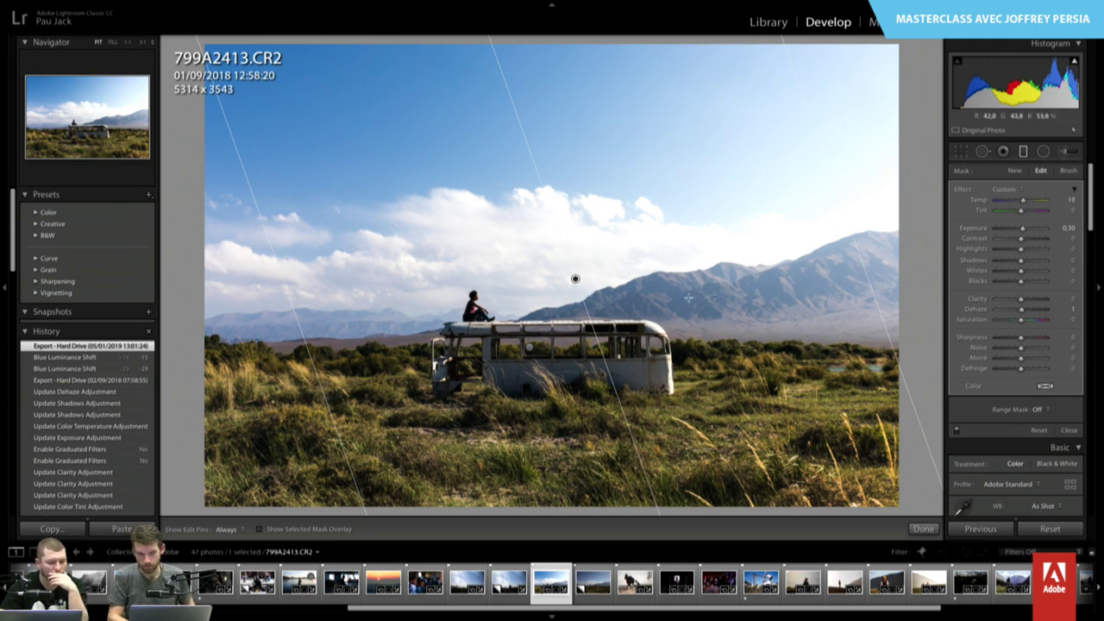
pyautogui.click(957, 432)
pyautogui.click(957, 432)
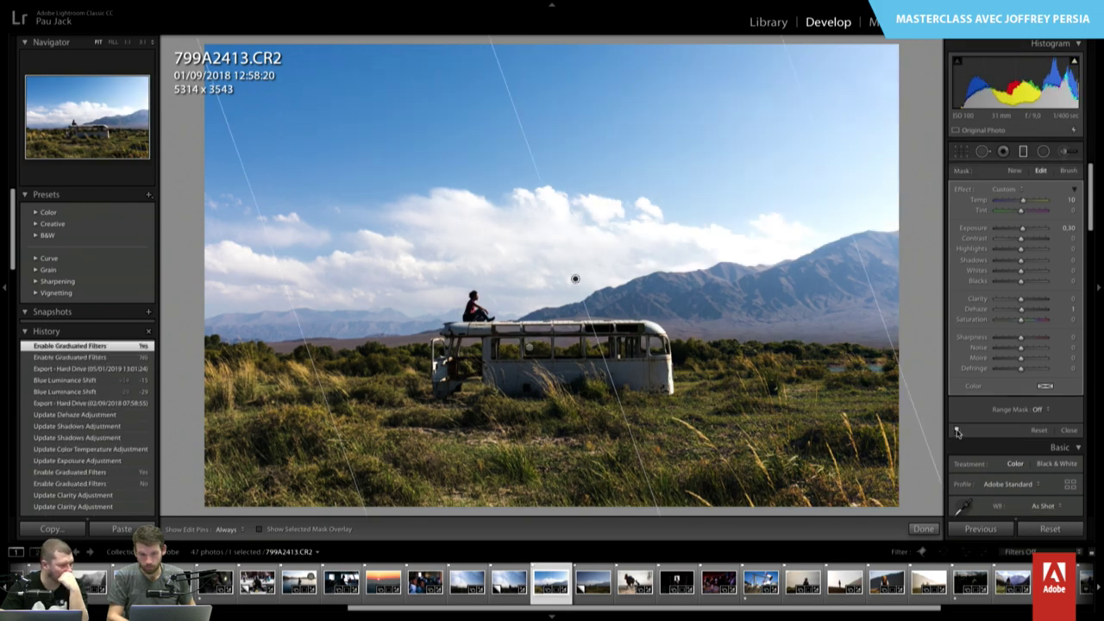
pyautogui.click(957, 432)
pyautogui.click(956, 432)
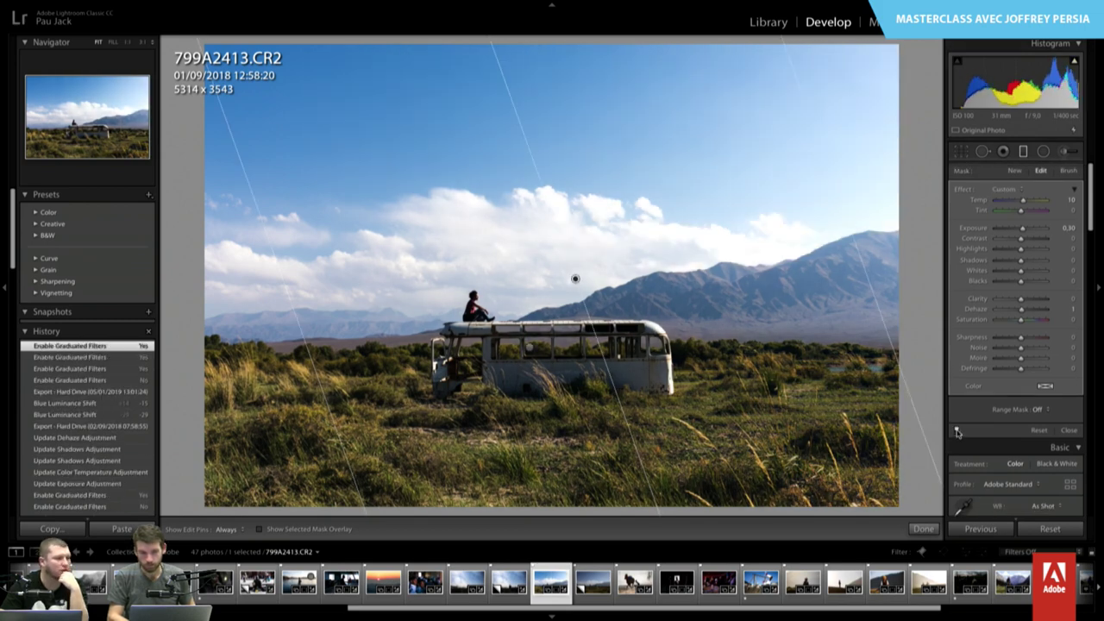
pyautogui.click(923, 528)
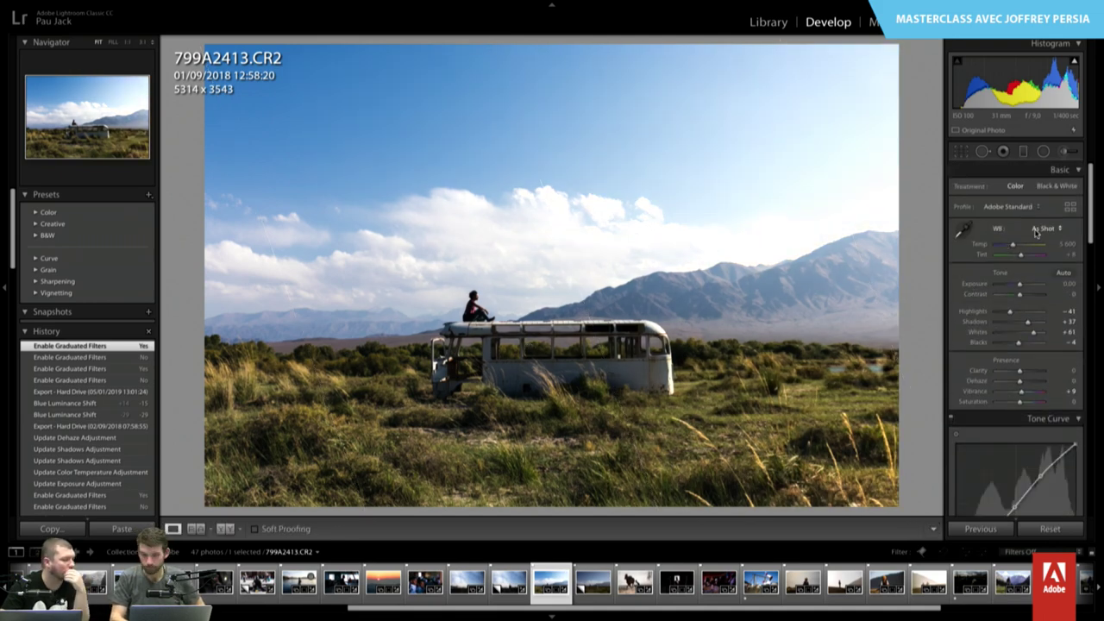
# - Reopen graduated filters, compare a second filter on and off, and finish the edit
pyautogui.click(1023, 151)
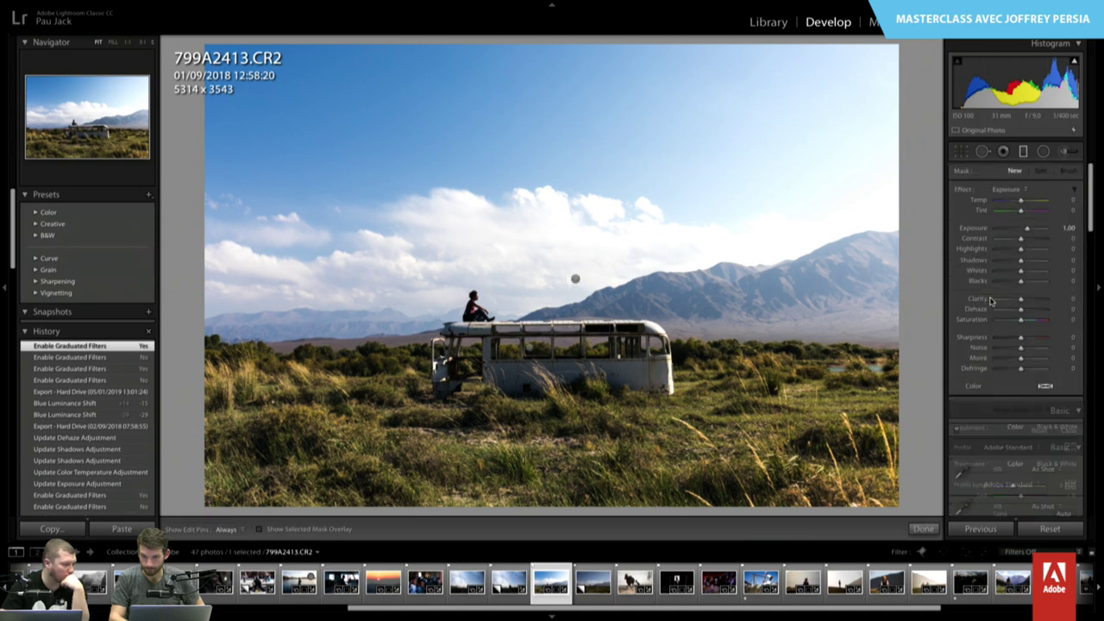
pyautogui.click(958, 429)
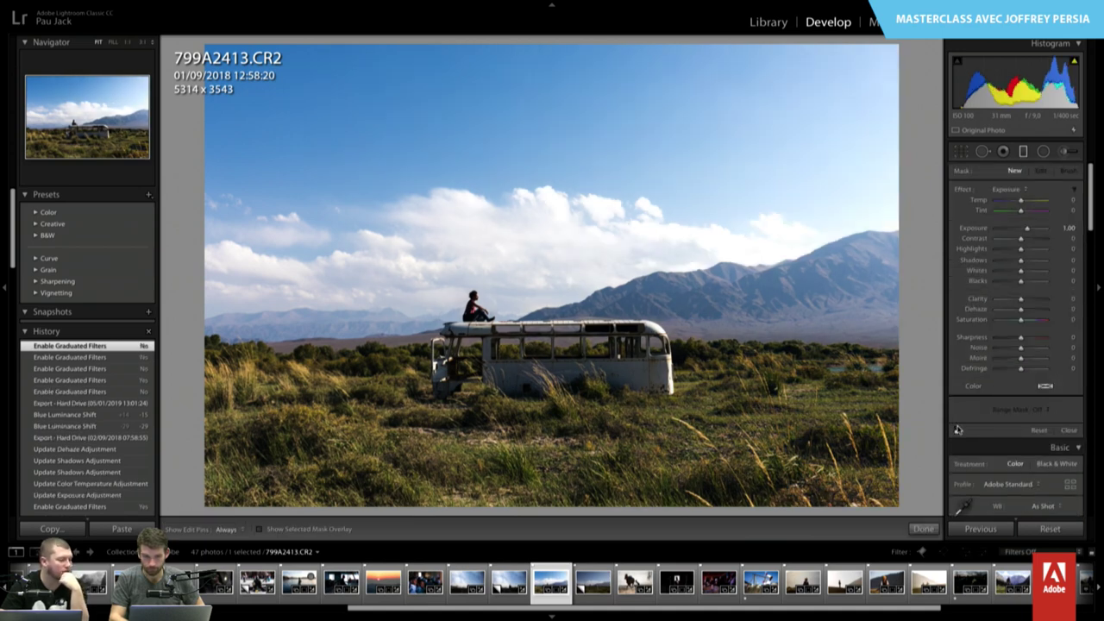
pyautogui.click(957, 430)
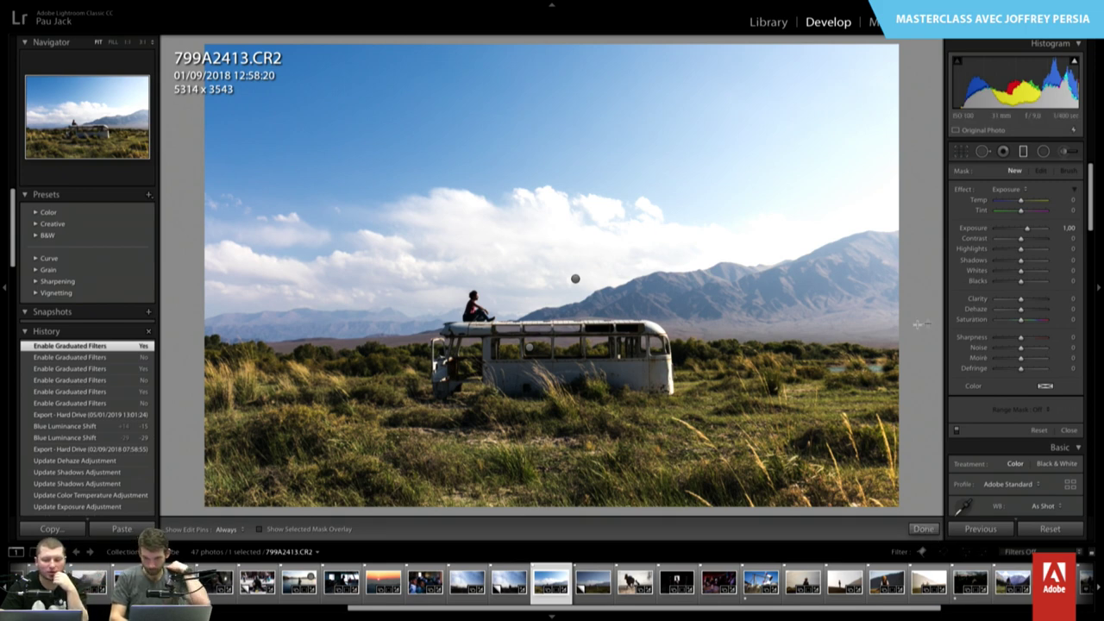
pyautogui.click(529, 348)
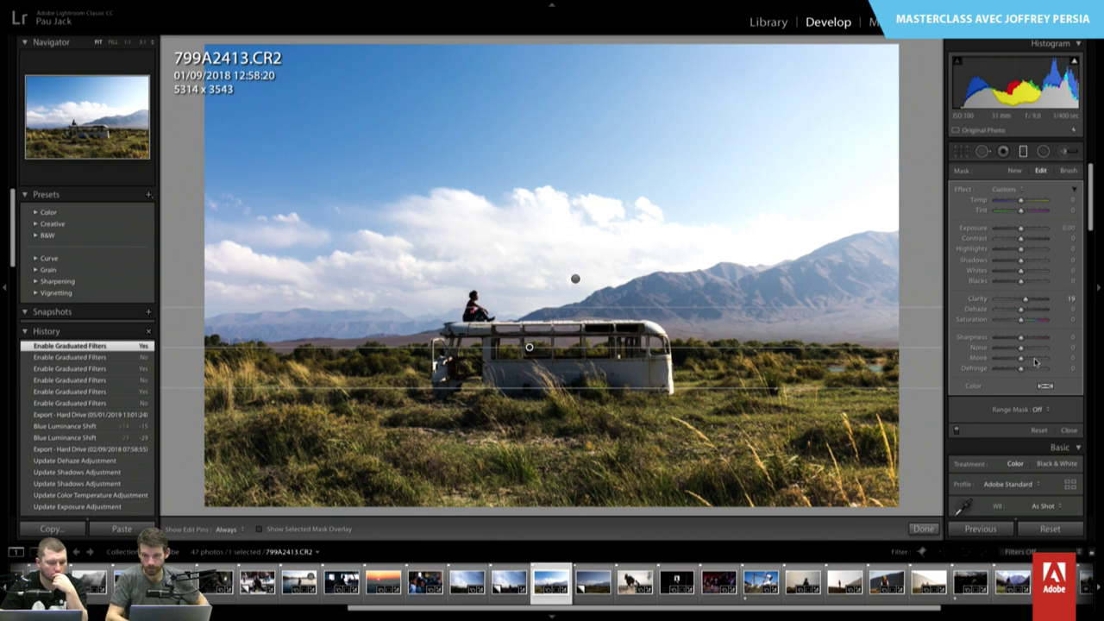
pyautogui.click(957, 432)
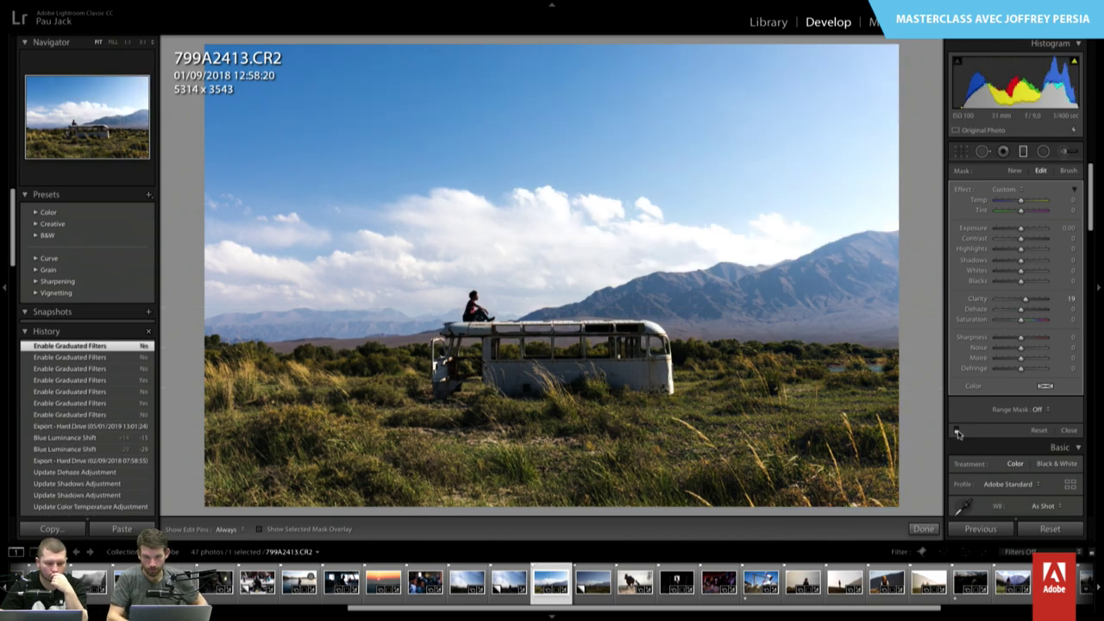
pyautogui.click(957, 431)
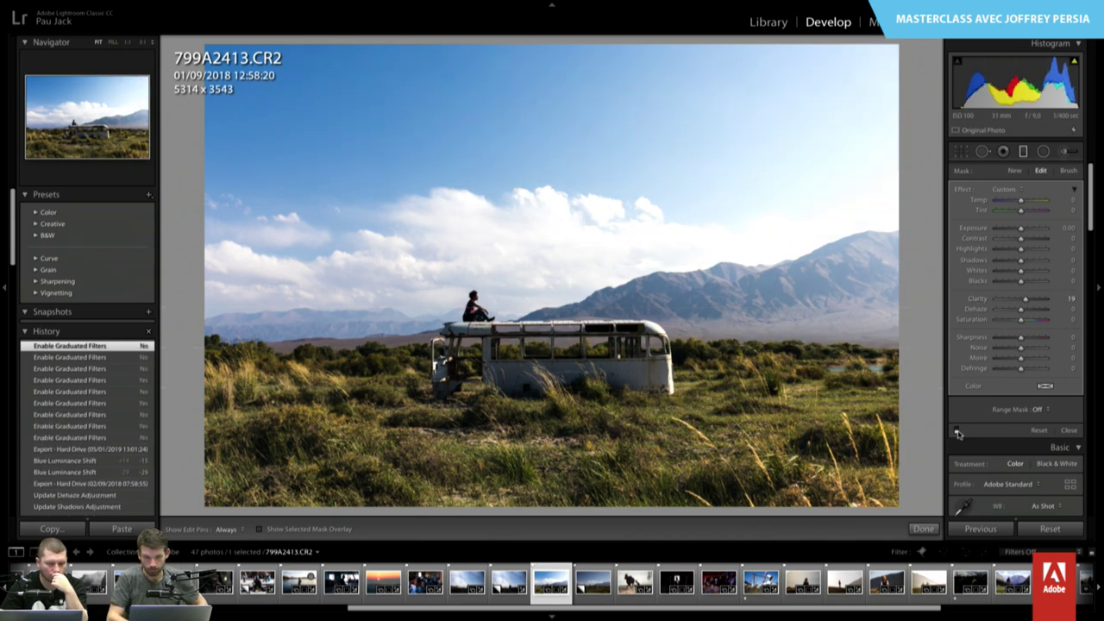
pyautogui.click(957, 431)
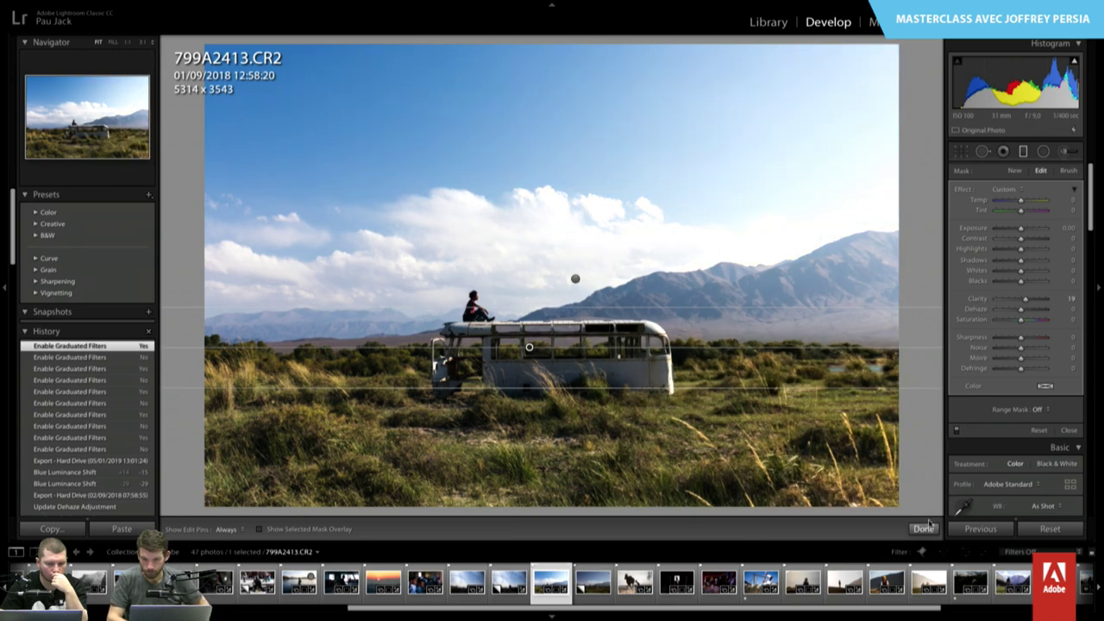
pyautogui.click(924, 529)
# - Create and reset a virtual copy of the bus photo, then delete it to reach 799A2869
pyautogui.hotkey('ctrl', "'")
pyautogui.hotkey('ctrl', 'shift', 'r')
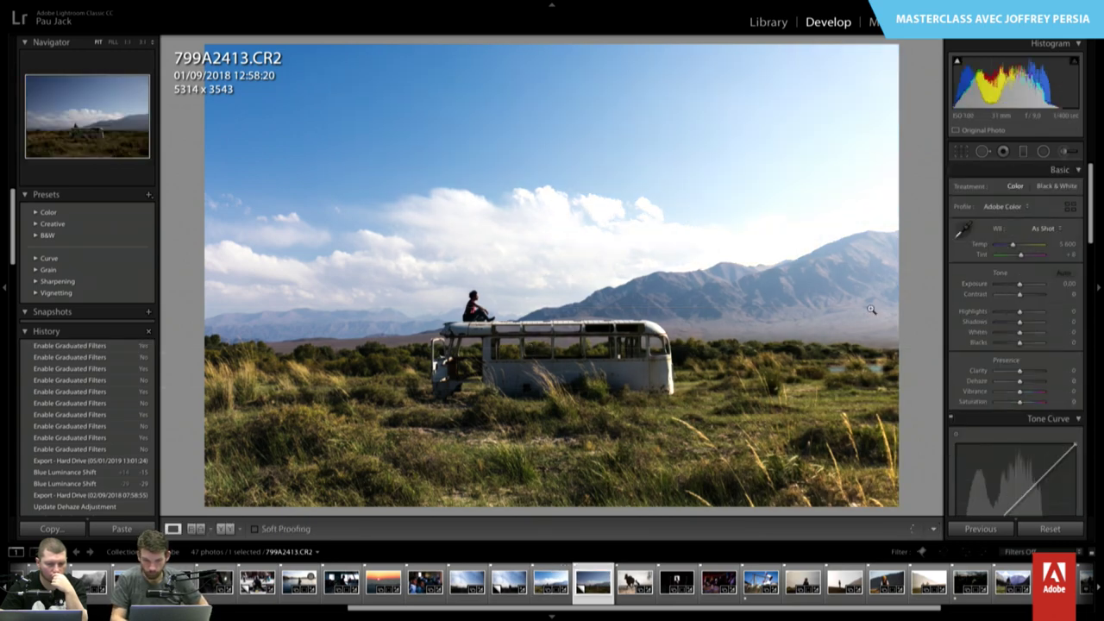
pyautogui.press('Delete')
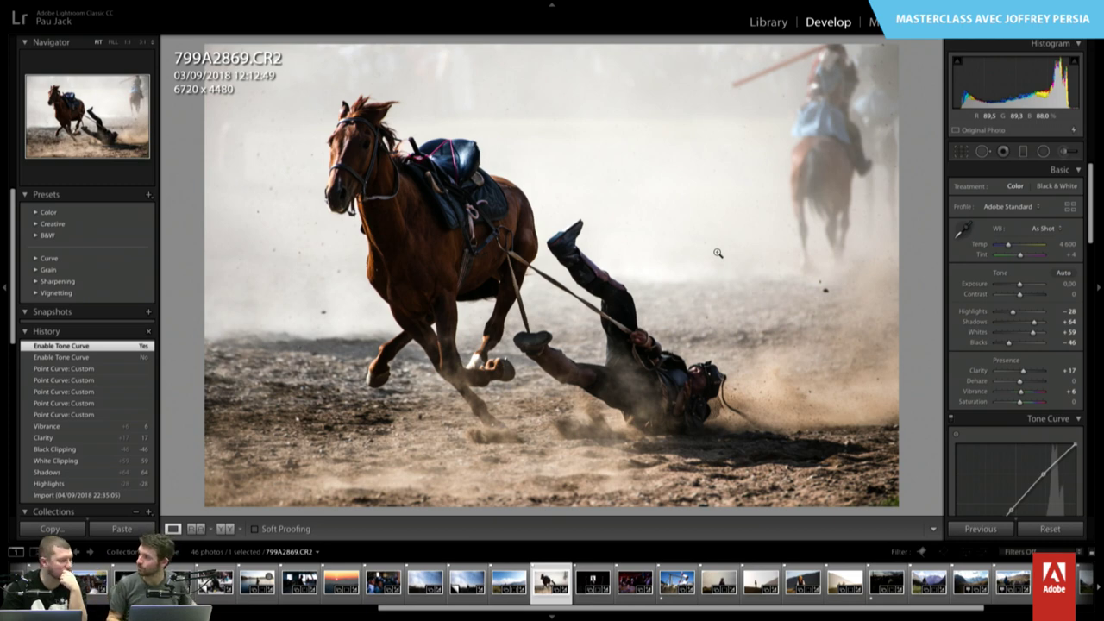
# - Browse 799A3042 and 799A3059, zoom on the doorway woman's scarf and pearls, then open 799A3193
pyautogui.press('Right')
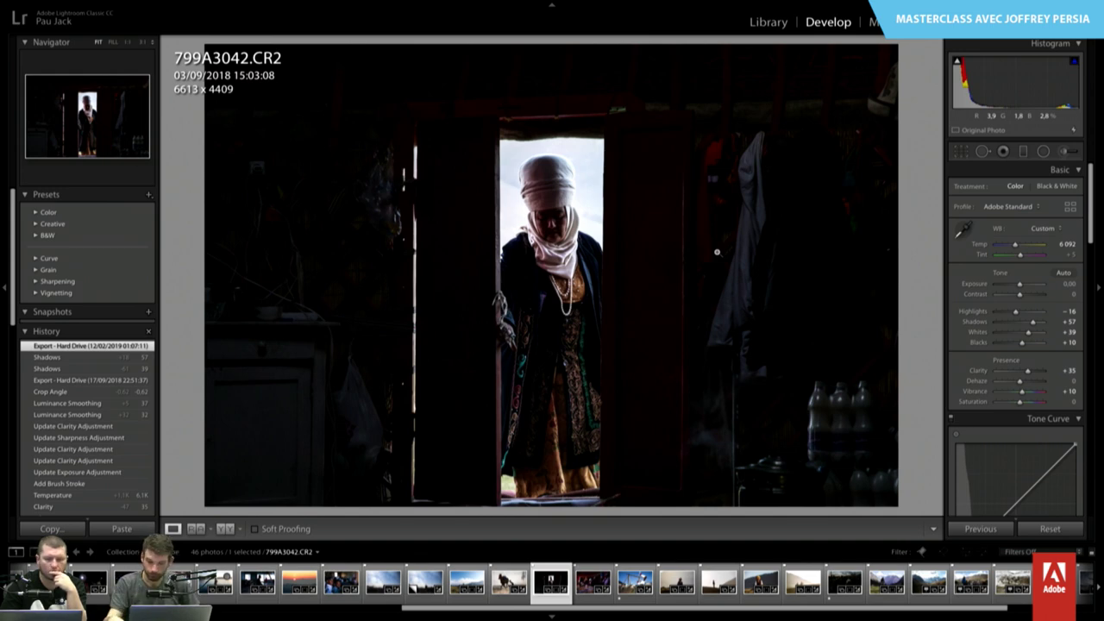
pyautogui.press('Right')
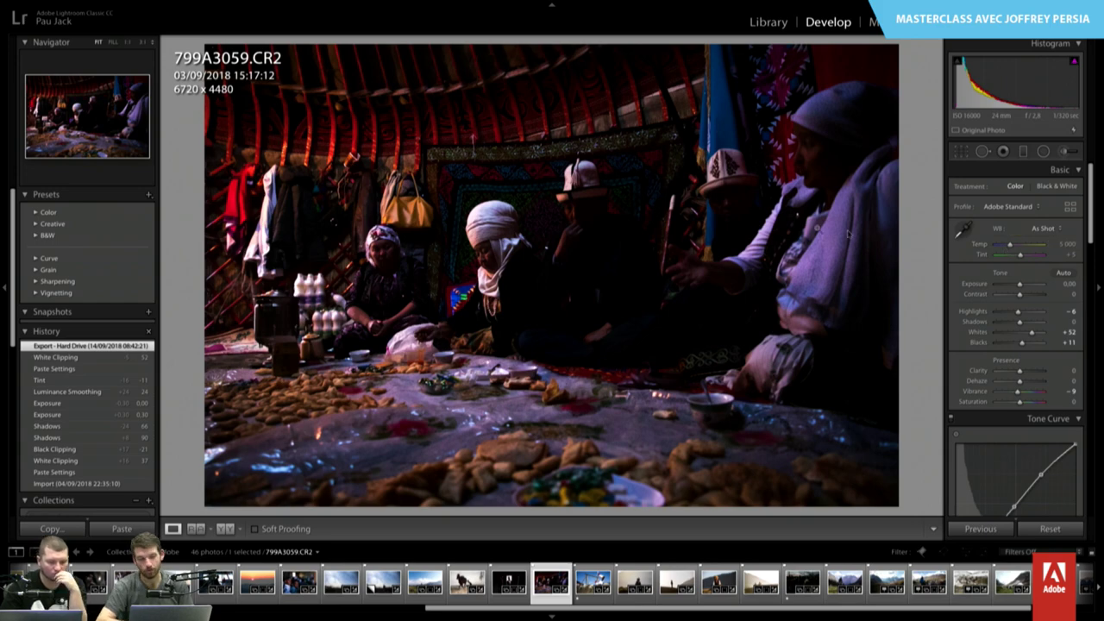
pyautogui.press('Left')
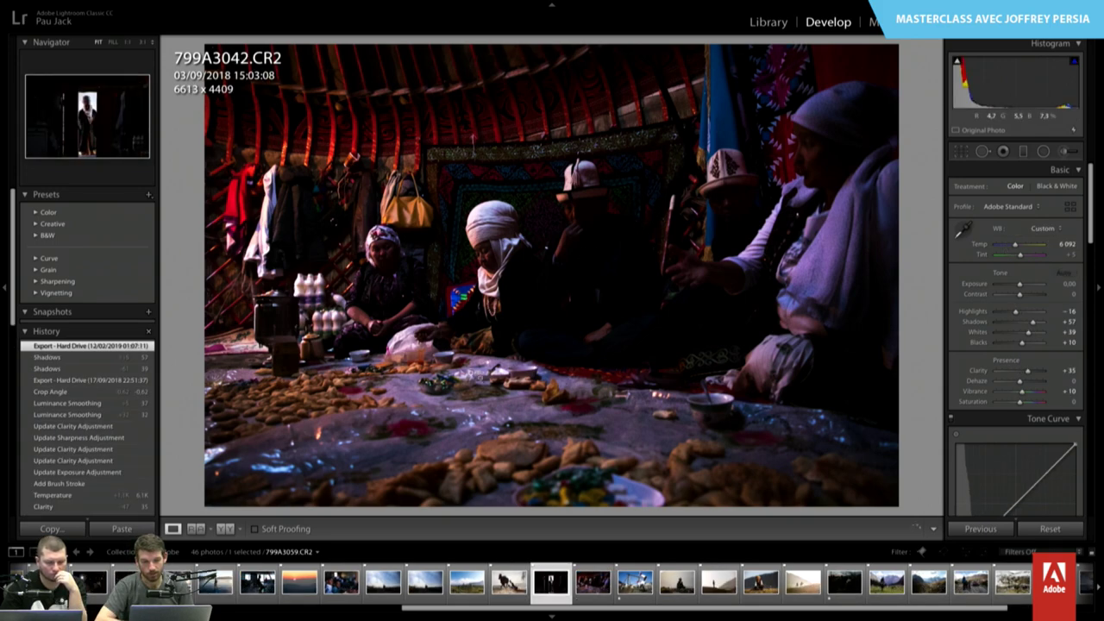
pyautogui.click(578, 299)
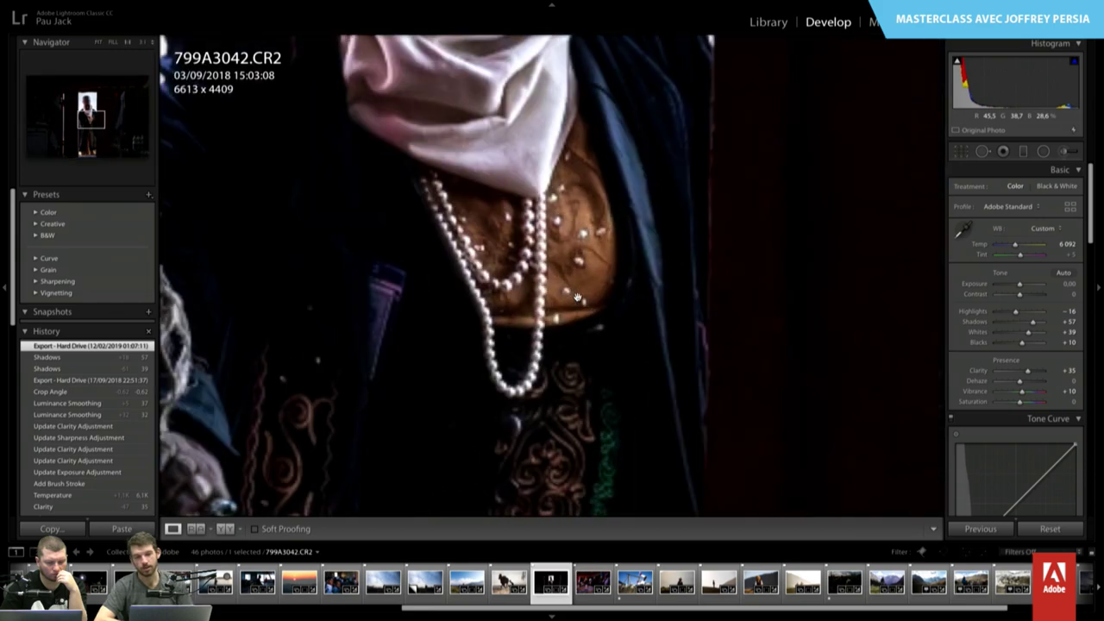
pyautogui.scroll(3, 587, 259)
pyautogui.scroll(3, 588, 250)
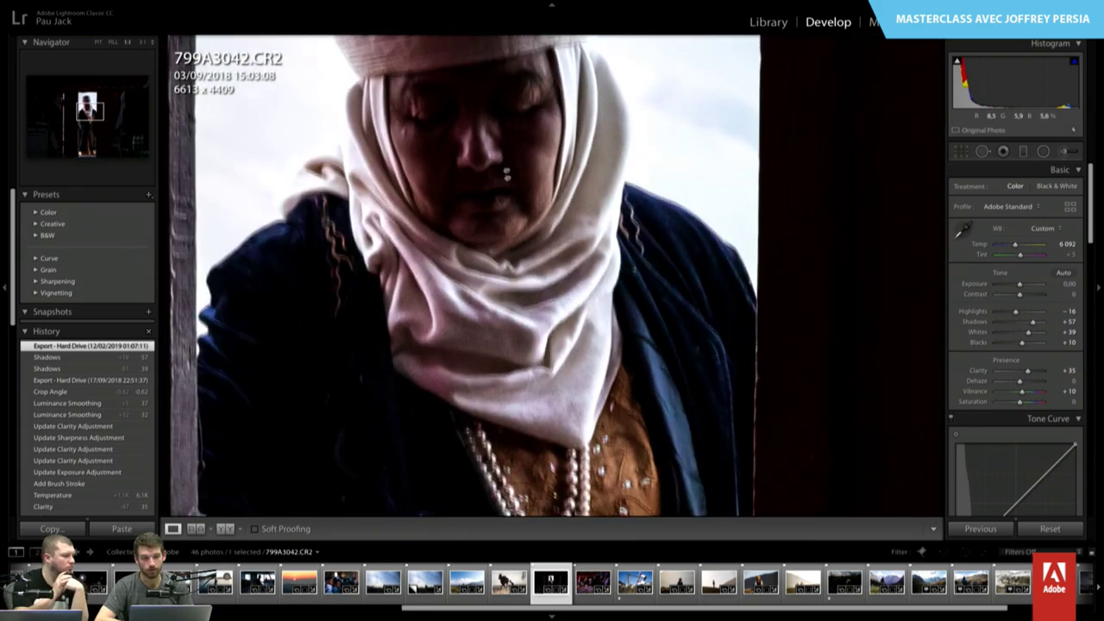
pyautogui.scroll(3, 591, 233)
pyautogui.click(595, 217)
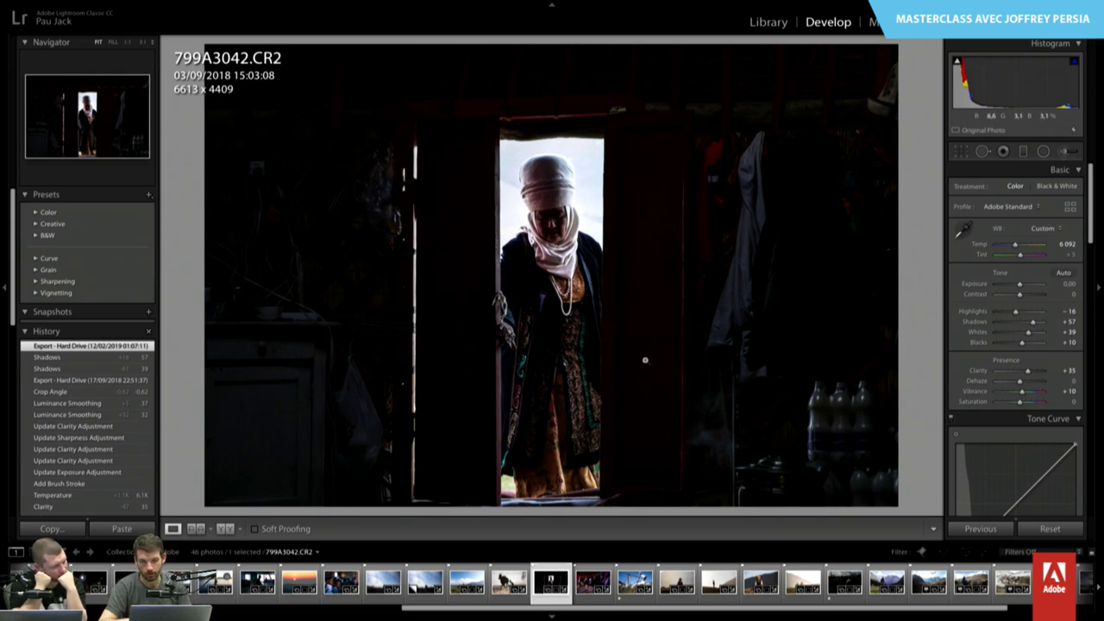
pyautogui.click(636, 582)
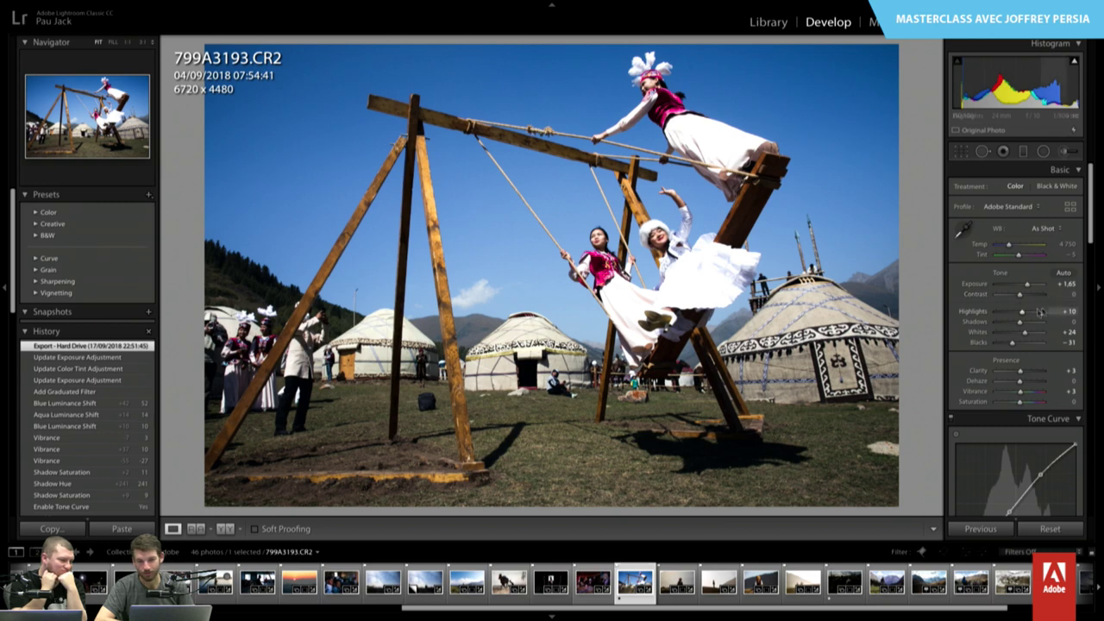
# - Toggle the swing photo's split toning off and on to compare before and after
pyautogui.scroll(-1, 1009, 304)
pyautogui.scroll(-5, 1002, 312)
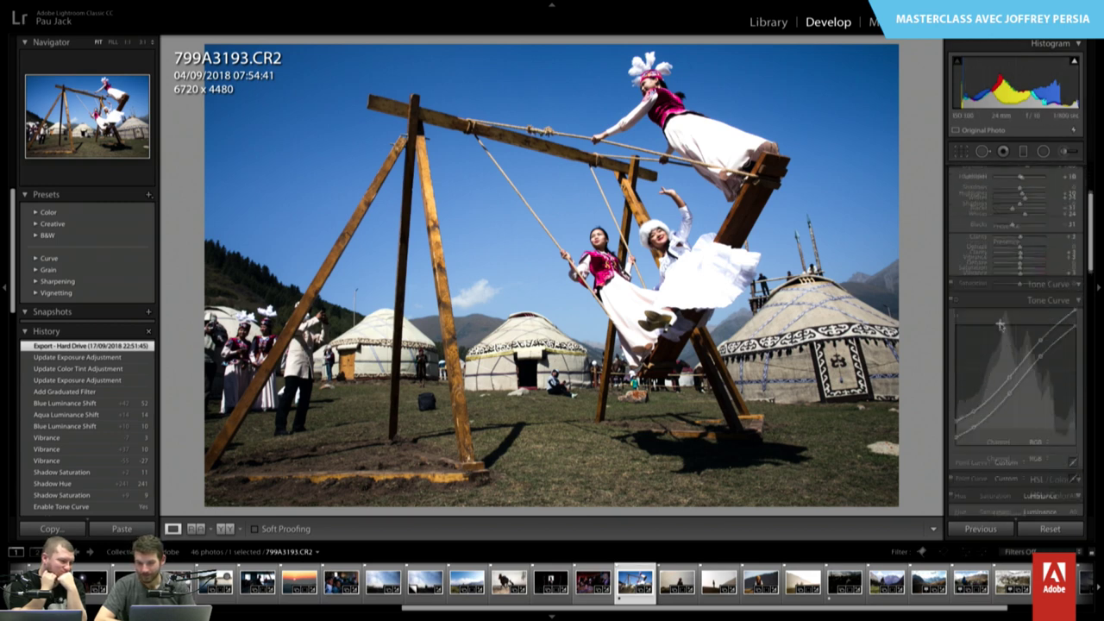
pyautogui.scroll(-5, 1001, 315)
pyautogui.scroll(-5, 1001, 319)
pyautogui.scroll(-5, 1001, 325)
pyautogui.scroll(-3, 1001, 326)
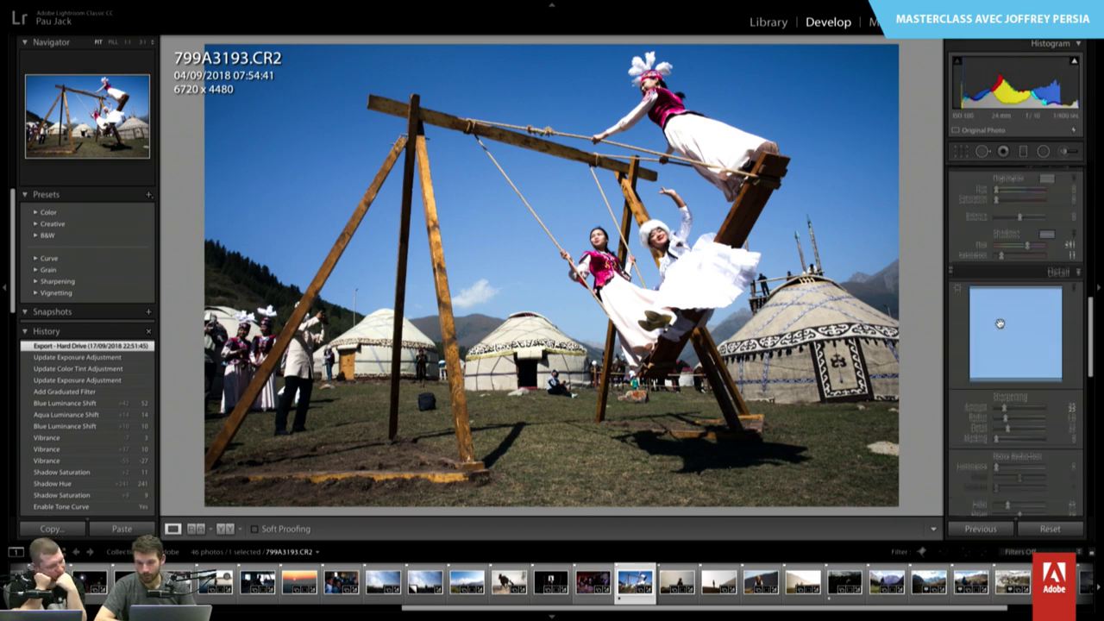
pyautogui.scroll(2, 1001, 275)
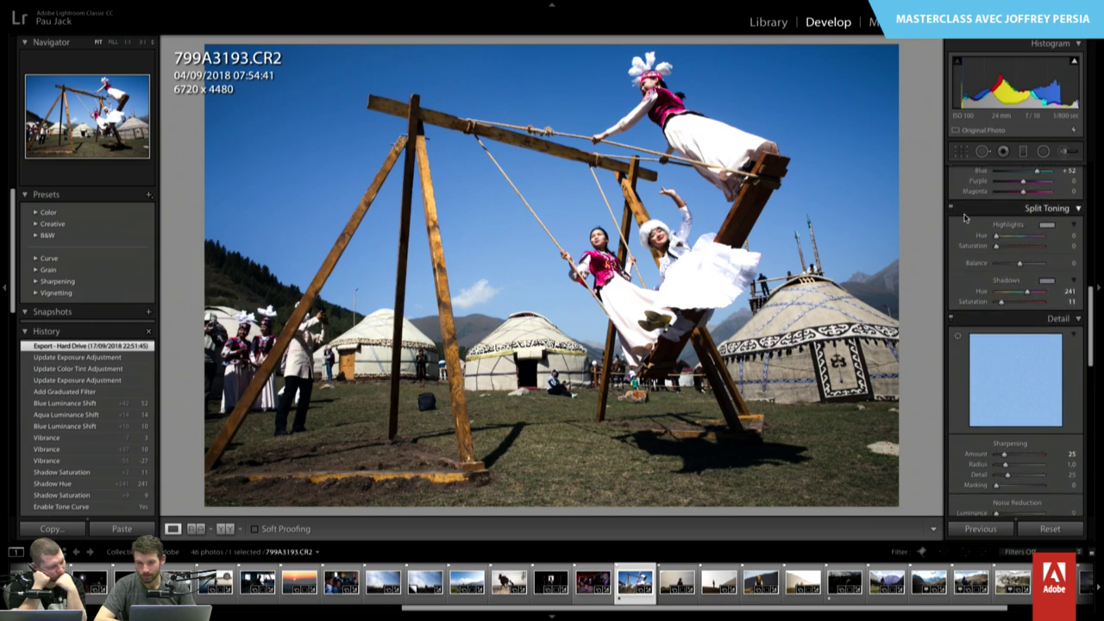
pyautogui.click(951, 208)
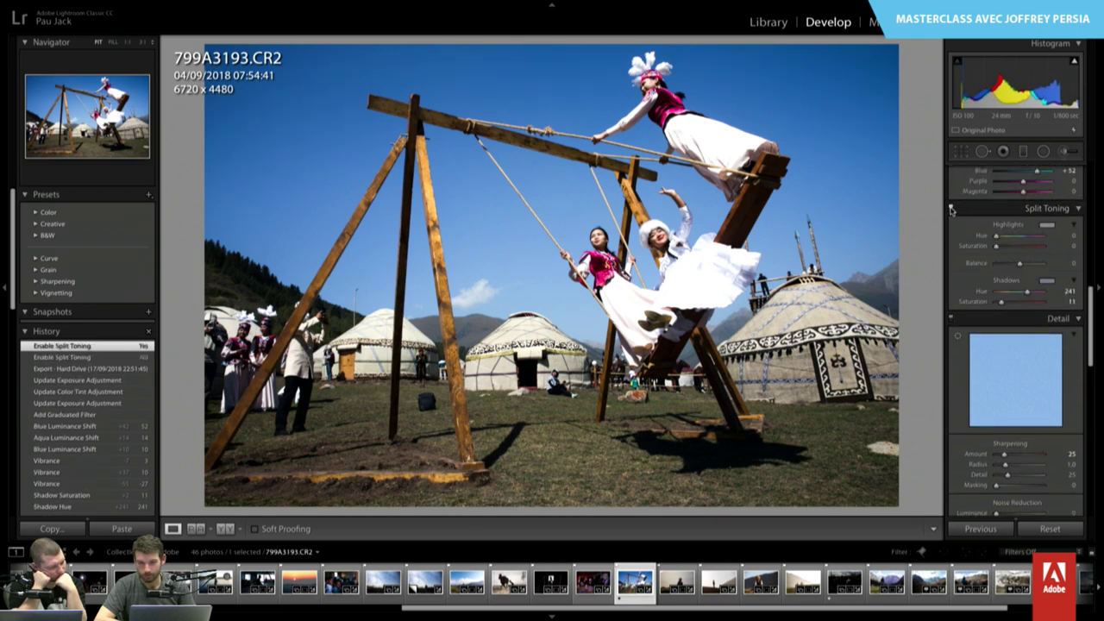
pyautogui.click(952, 208)
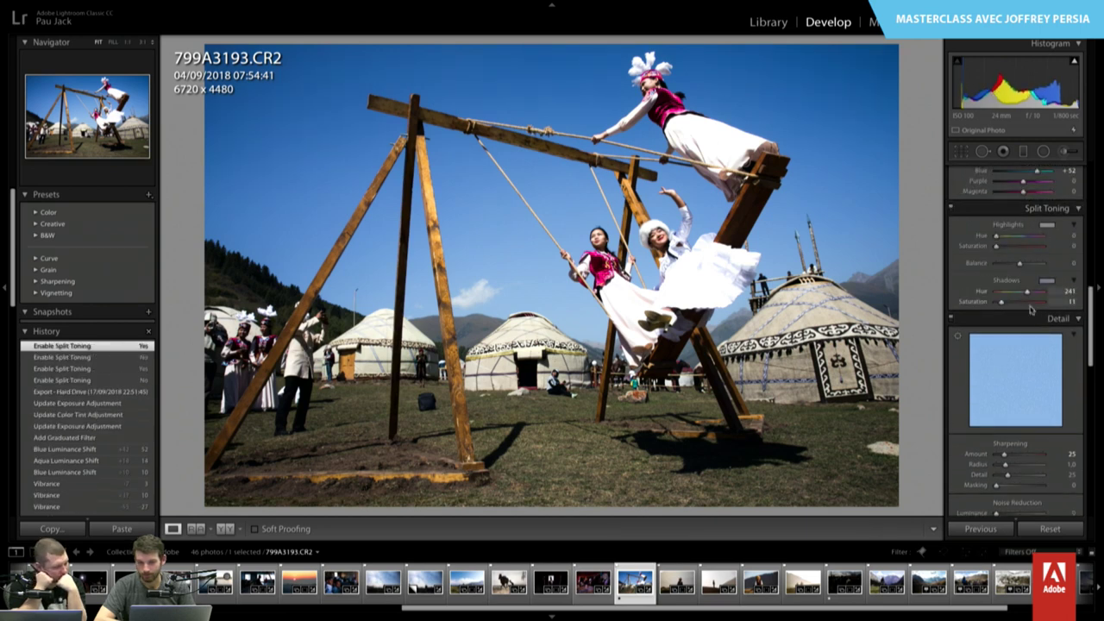
# - Scroll the right panels, then move on to the seated man photo 799A3446
pyautogui.scroll(-5, 1025, 308)
pyautogui.scroll(-3, 1025, 308)
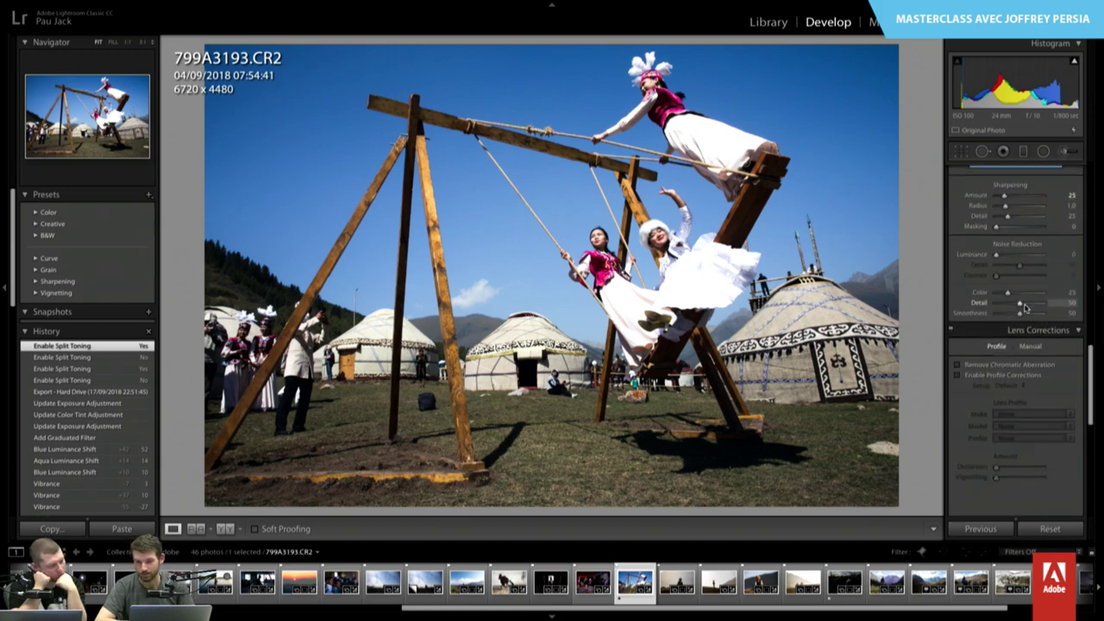
pyautogui.scroll(-2, 1025, 308)
pyautogui.scroll(-2, 1025, 308)
pyautogui.scroll(-3, 1025, 304)
pyautogui.scroll(5, 1025, 302)
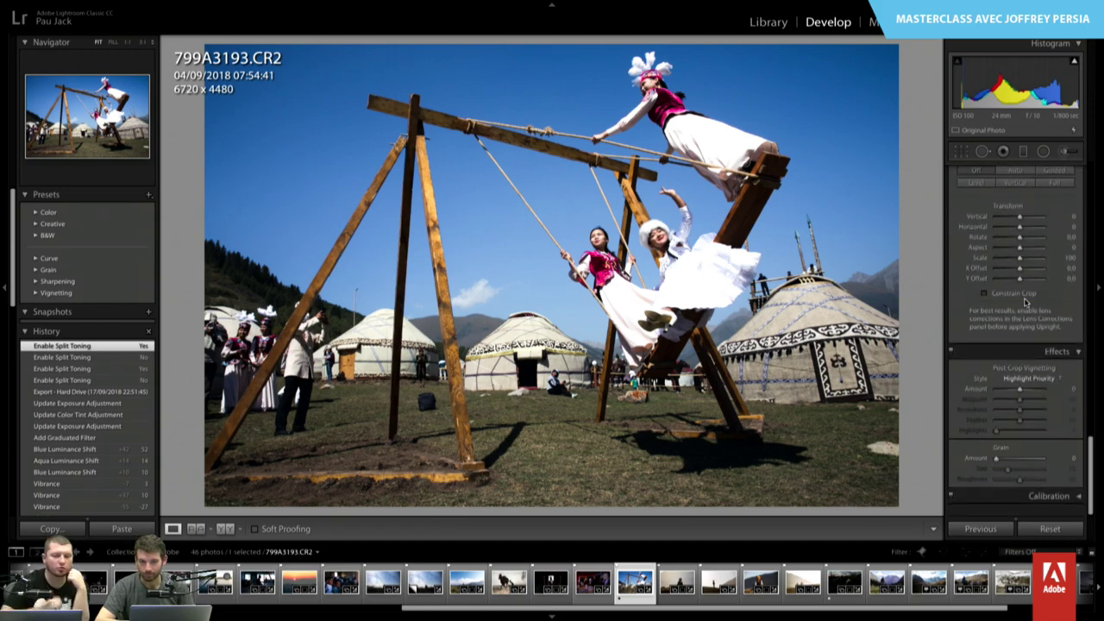
pyautogui.scroll(3, 1026, 302)
pyautogui.scroll(3, 1026, 302)
pyautogui.press('Right')
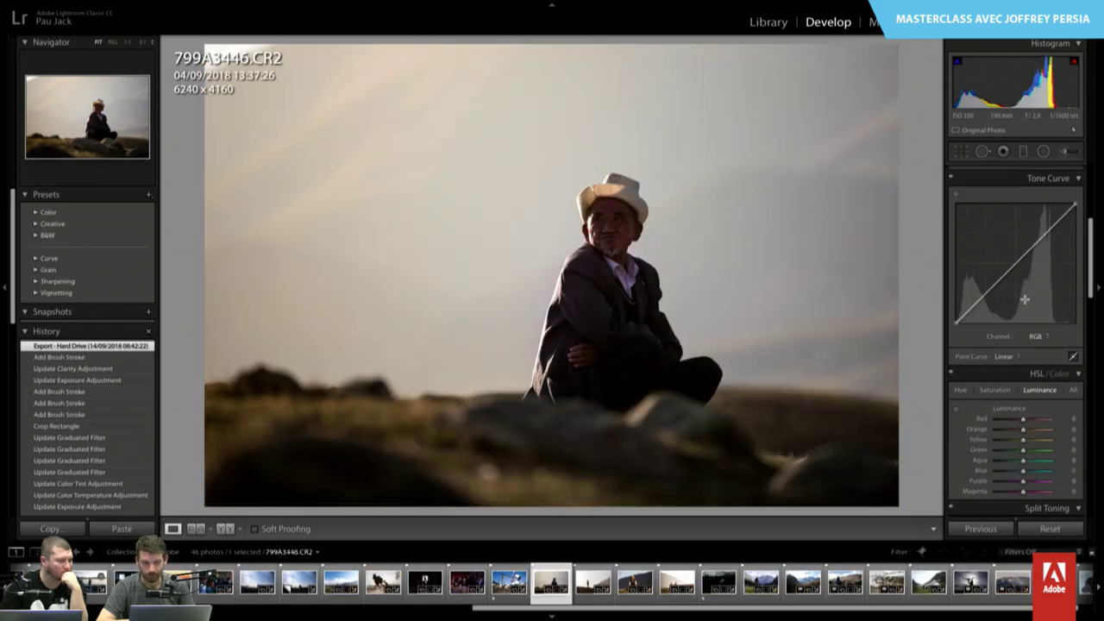
# - Zoom in on the seated man's face, zoom back out, and move to the hillside silhouette photo
pyautogui.click(618, 233)
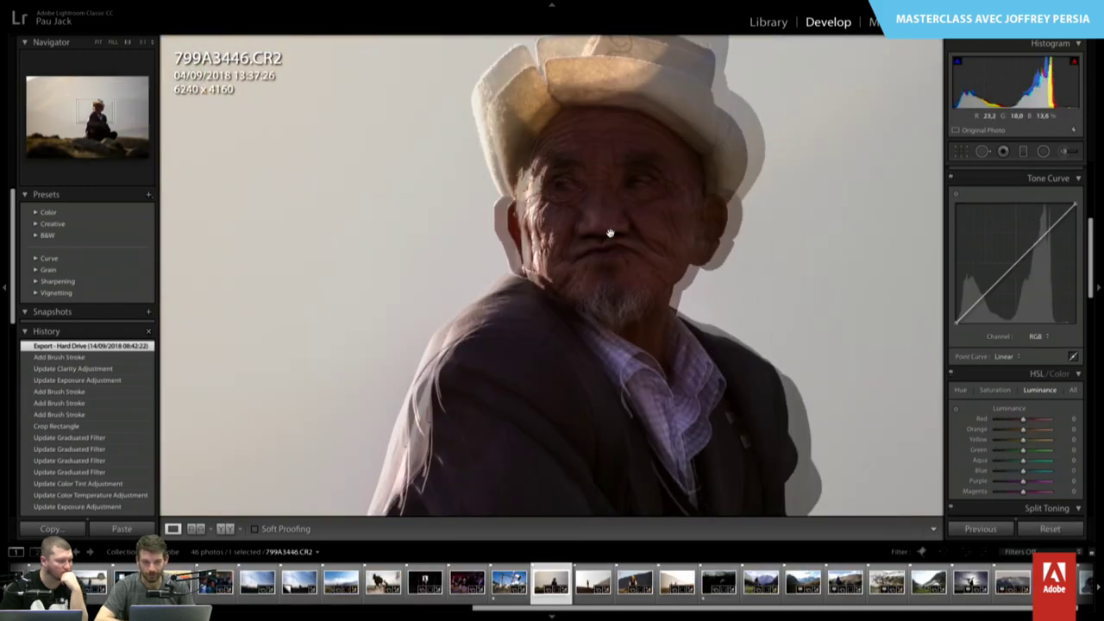
pyautogui.click(690, 298)
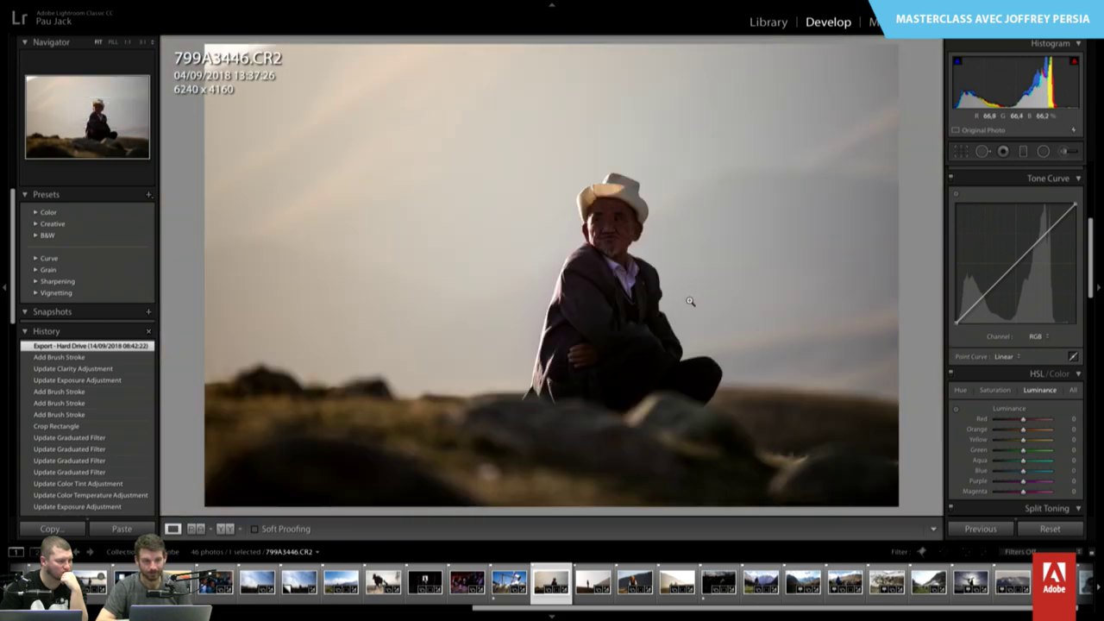
pyautogui.press('Right')
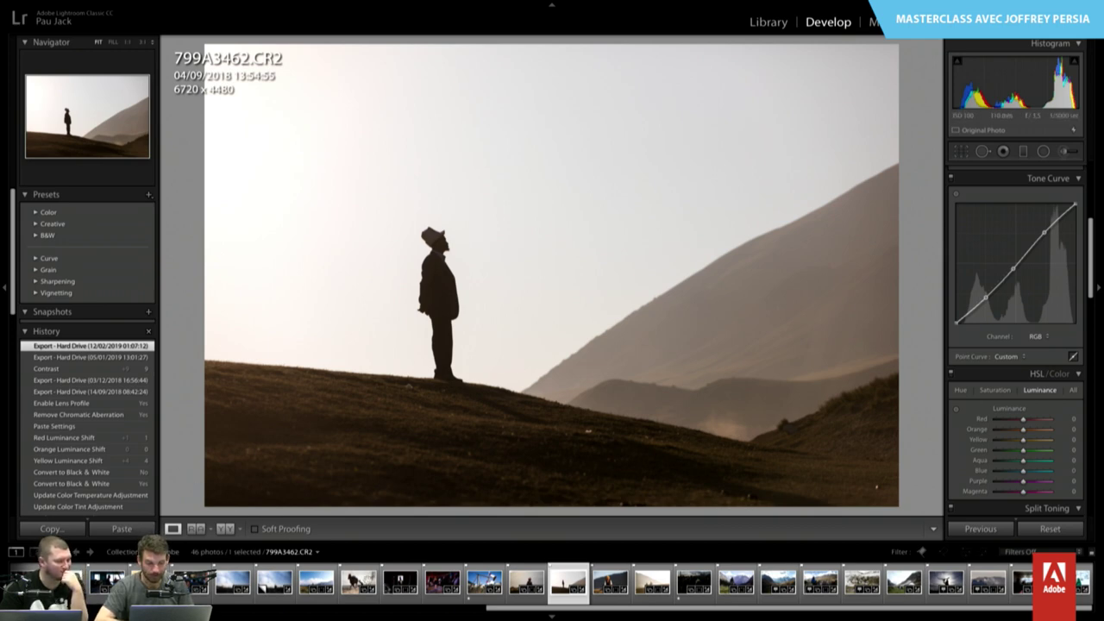
# - View the INDO2272 classroom photo, then return to the swing photo 799A3193
pyautogui.click(461, 604)
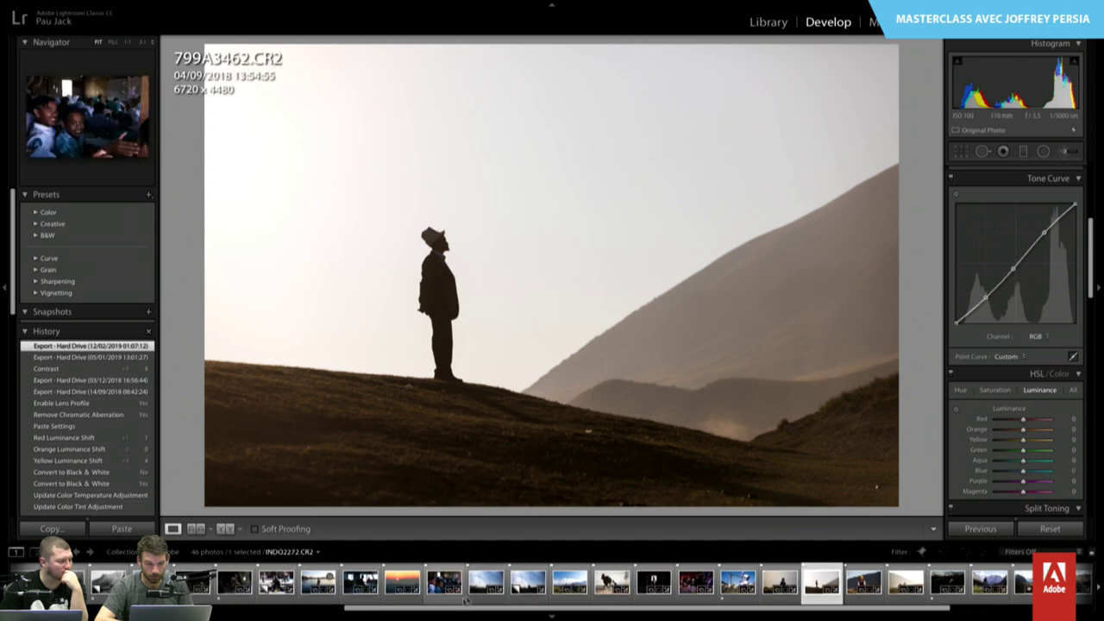
pyautogui.click(436, 588)
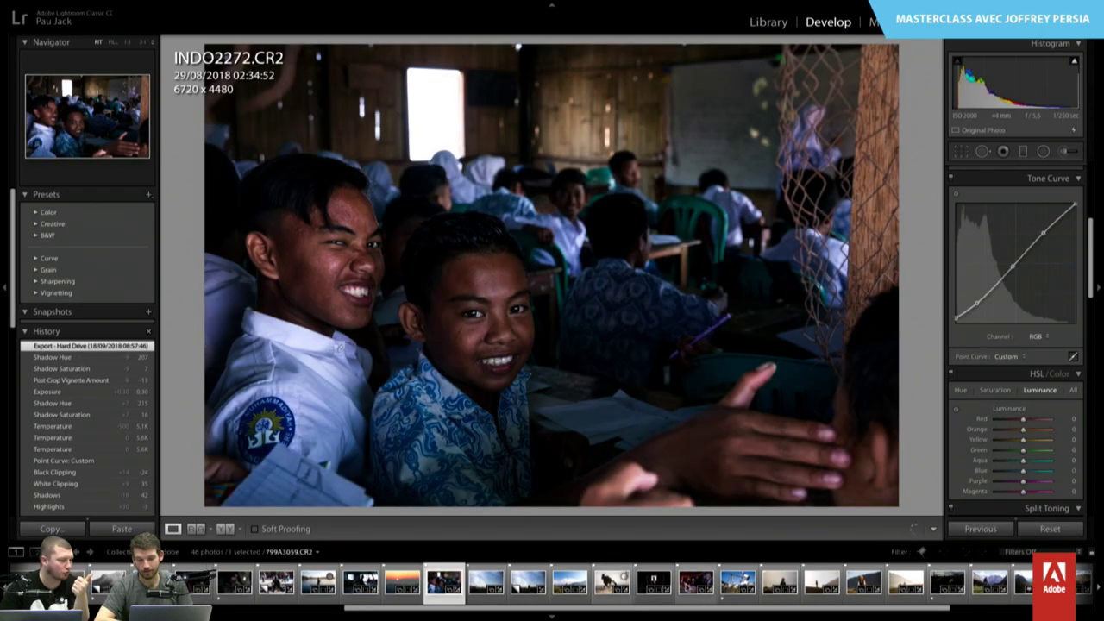
pyautogui.click(737, 585)
pyautogui.scroll(3, 554, 596)
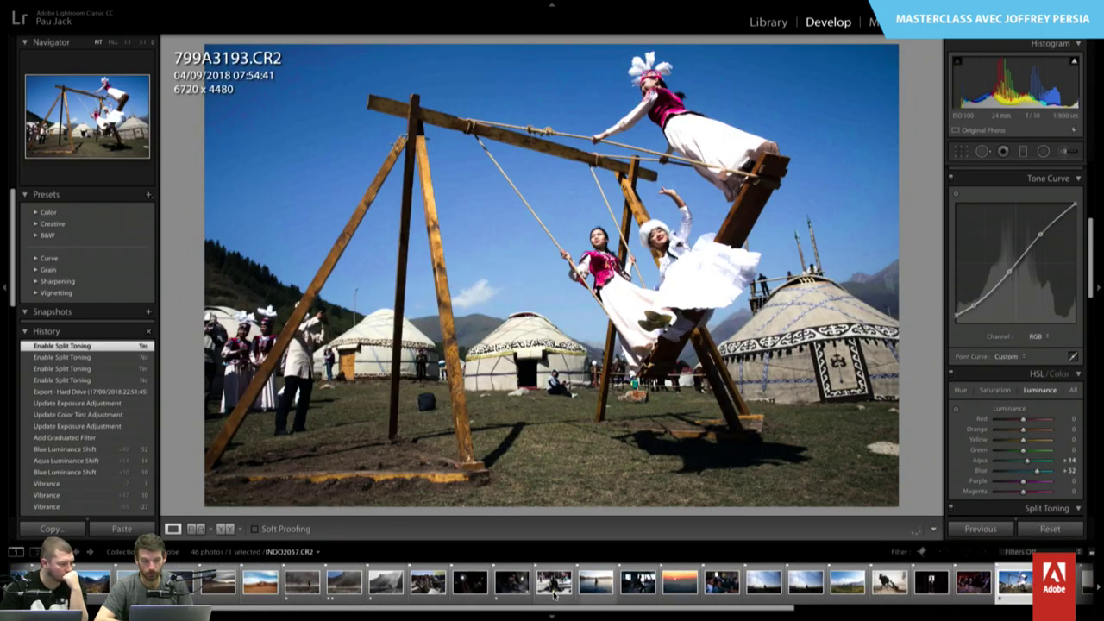
pyautogui.scroll(2, 554, 596)
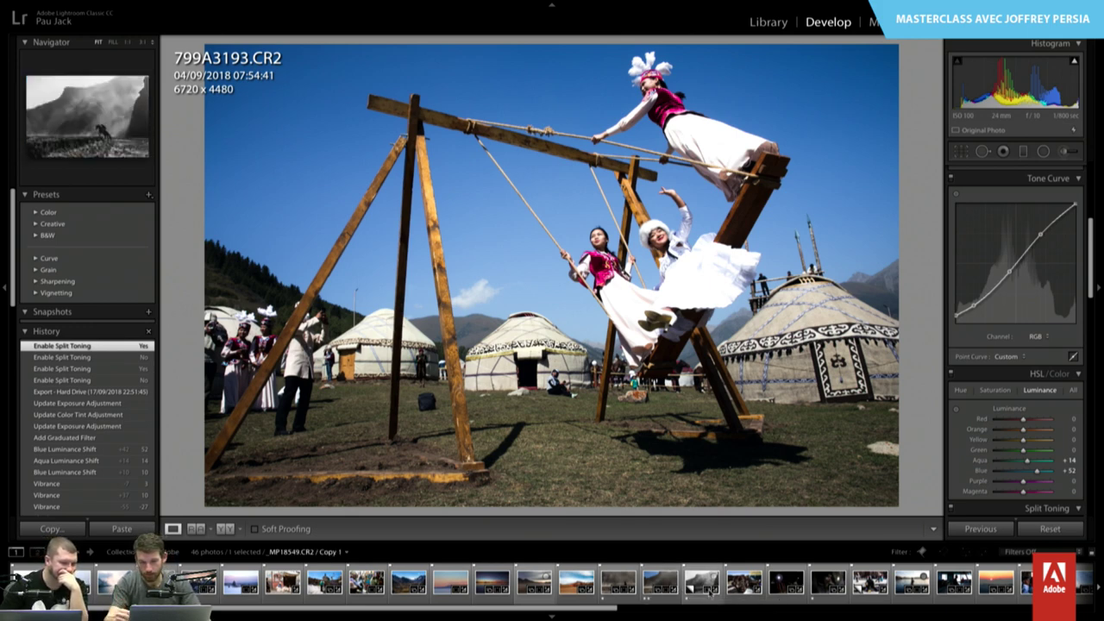
# - Scroll the filmstrip and load the smoke-filled field photo 799A2369.CR2
pyautogui.moveTo(554, 612); pyautogui.dragTo(691, 617)
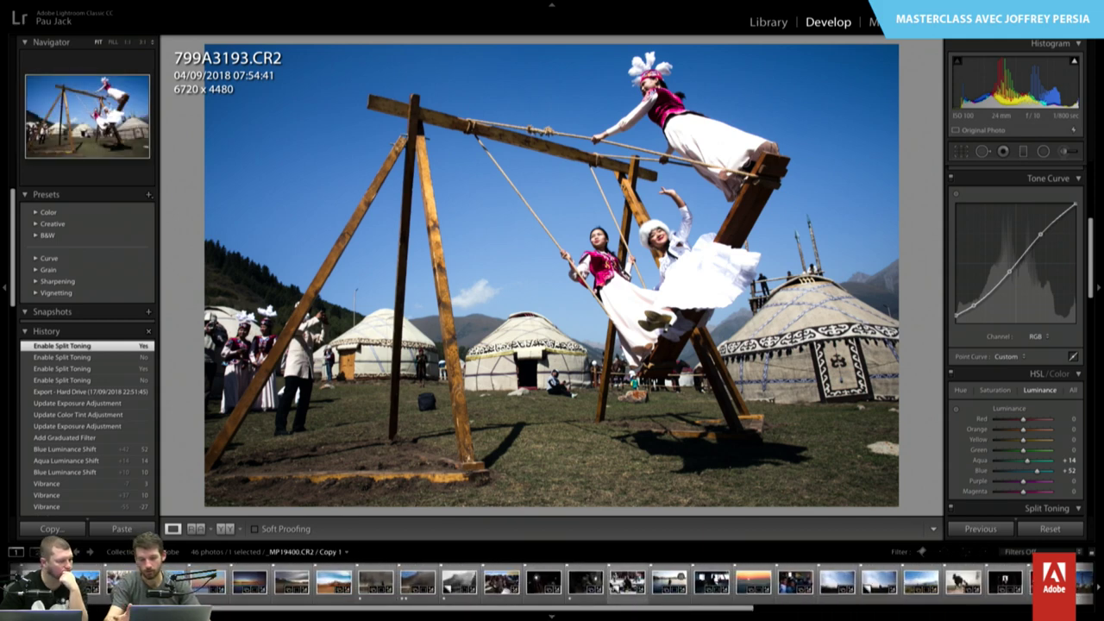
pyautogui.click(668, 584)
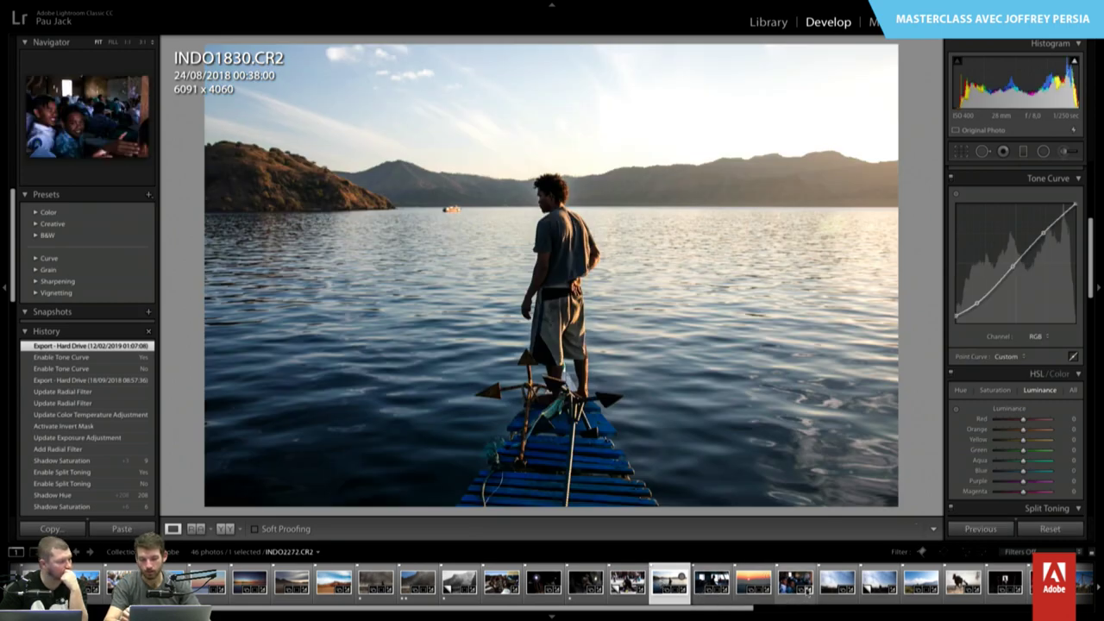
pyautogui.click(837, 582)
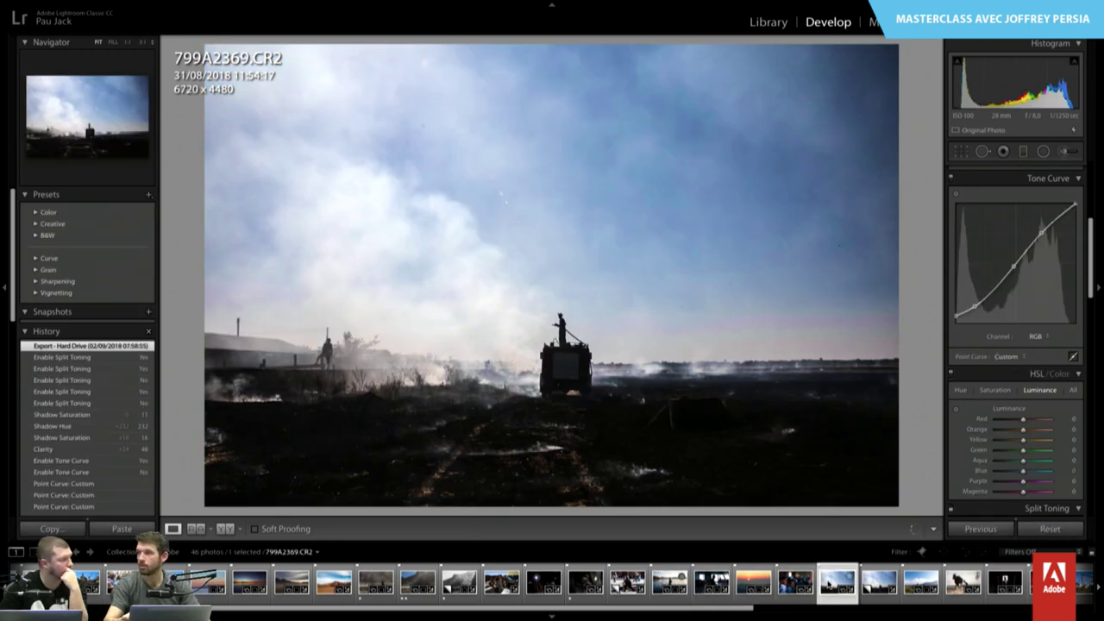
pyautogui.moveTo(837, 582)
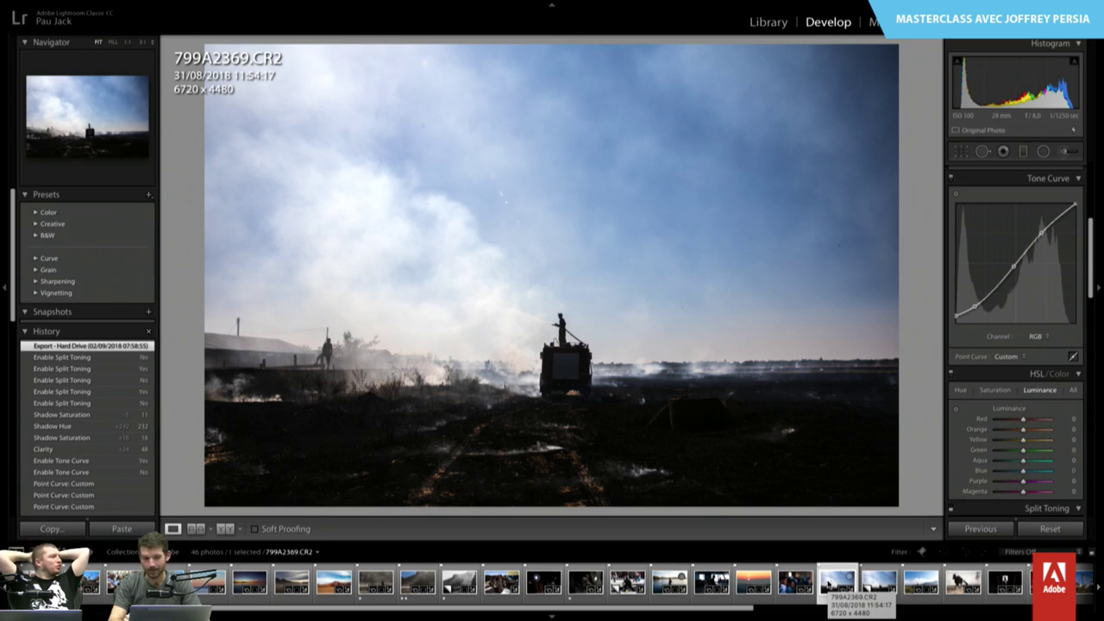
# - Make a virtual copy of the smoke photo, then step forward four photos to the seated man portrait
pyautogui.hotkey('ctrl', "'")
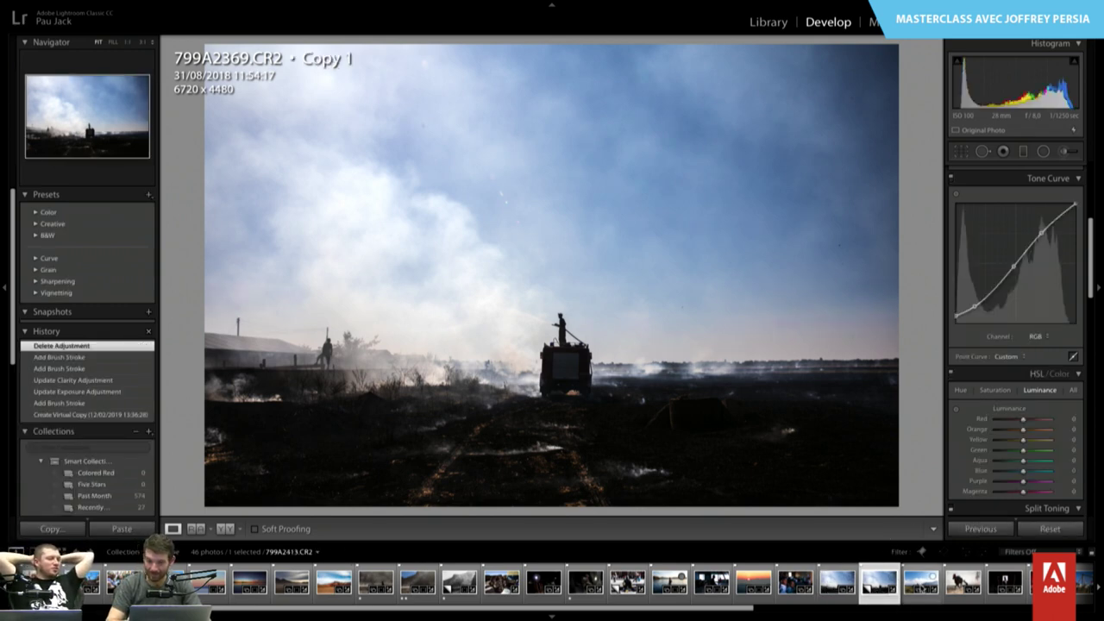
pyautogui.press('Right')
pyautogui.press('Right')
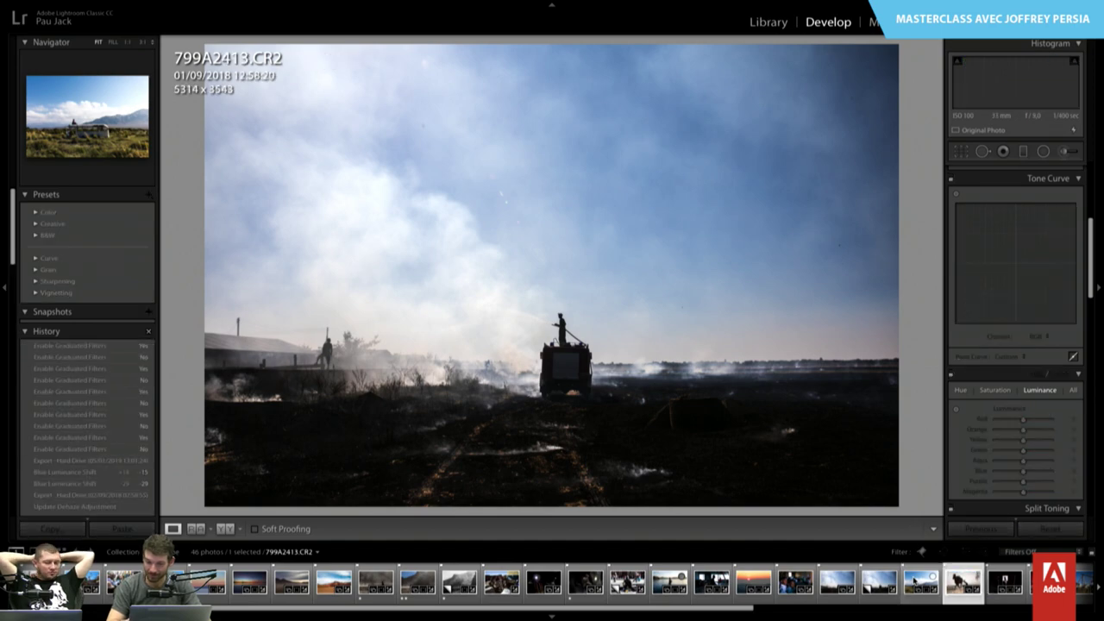
pyautogui.press('Right')
pyautogui.press('Right')
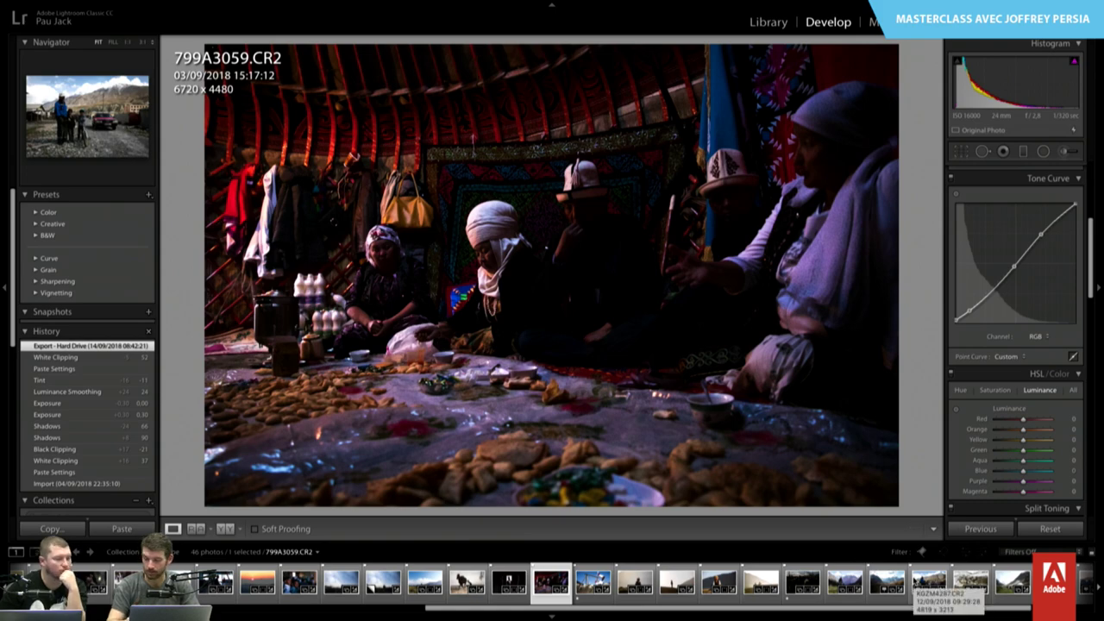
pyautogui.press('Right')
pyautogui.press('Right')
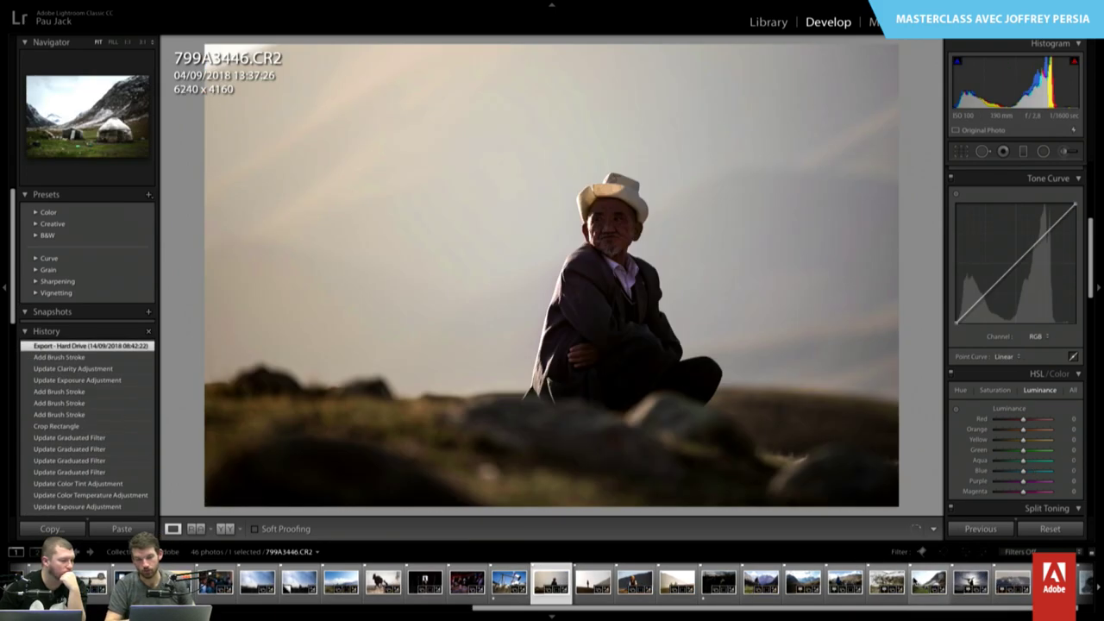
pyautogui.press('Right')
pyautogui.press('Right')
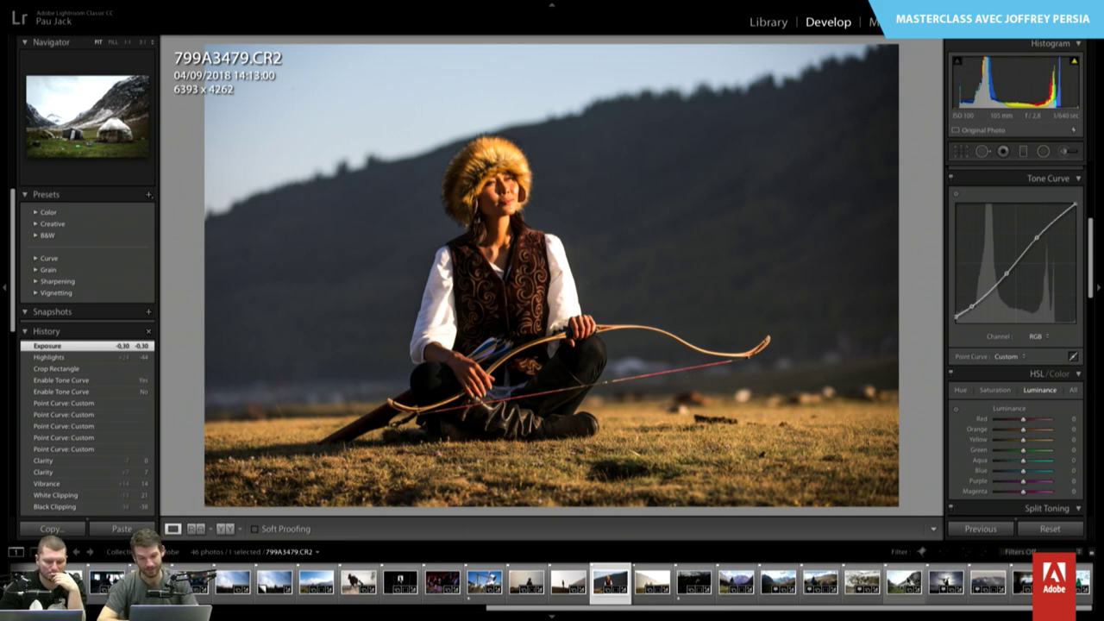
# - Scroll through the archer portrait's Develop panels to review its Basic tone settings
pyautogui.scroll(5, 1001, 336)
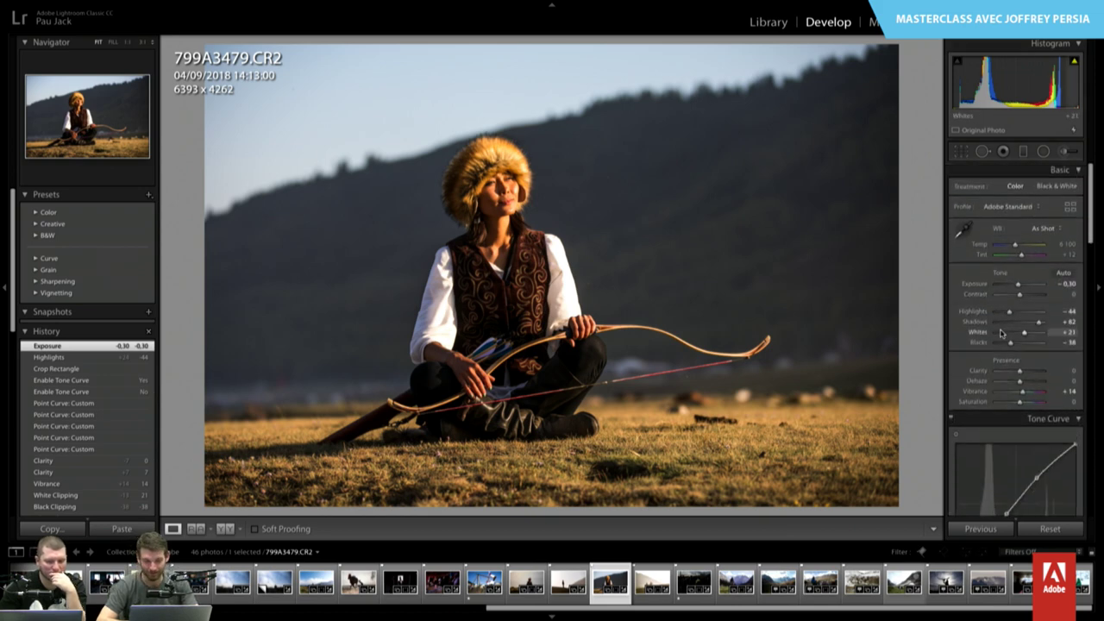
pyautogui.scroll(-1, 1001, 333)
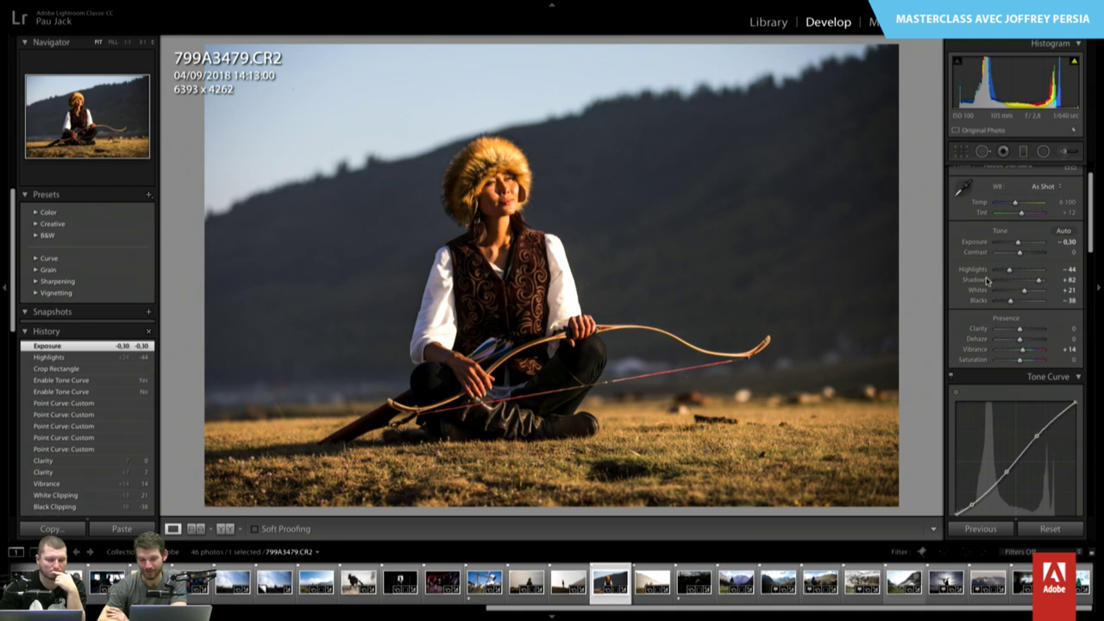
pyautogui.scroll(-3, 988, 281)
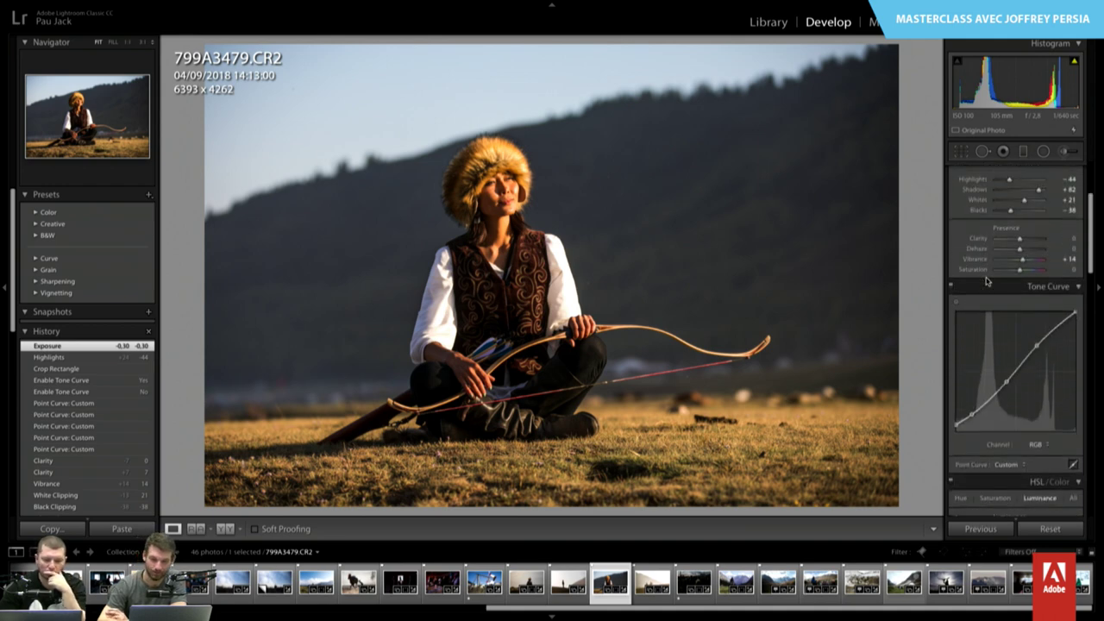
pyautogui.scroll(2, 988, 280)
pyautogui.scroll(2, 988, 278)
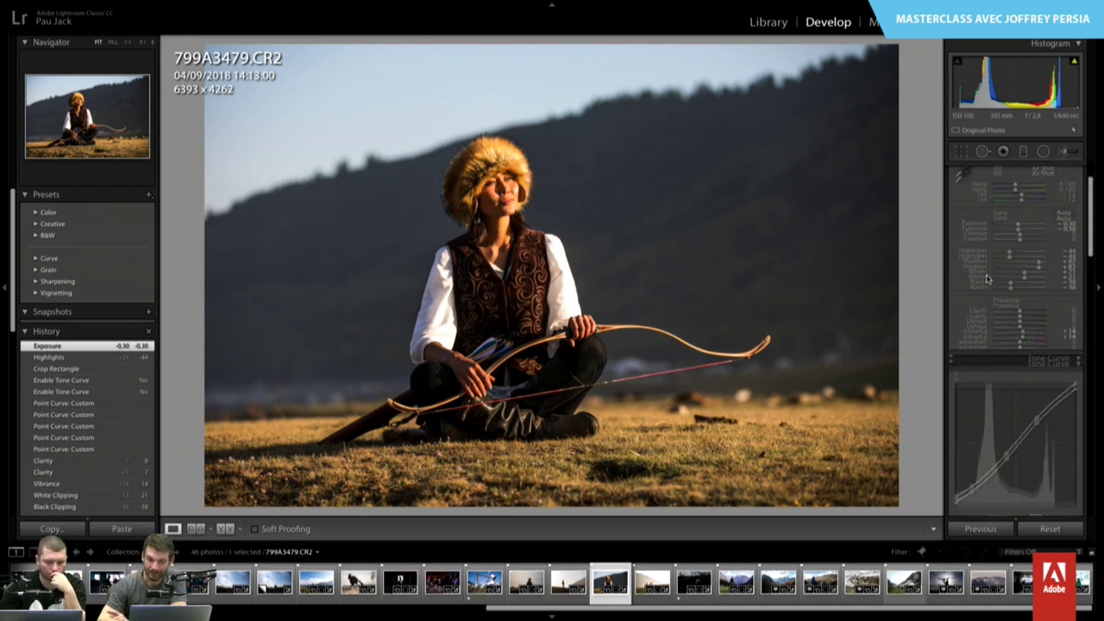
pyautogui.scroll(1, 988, 279)
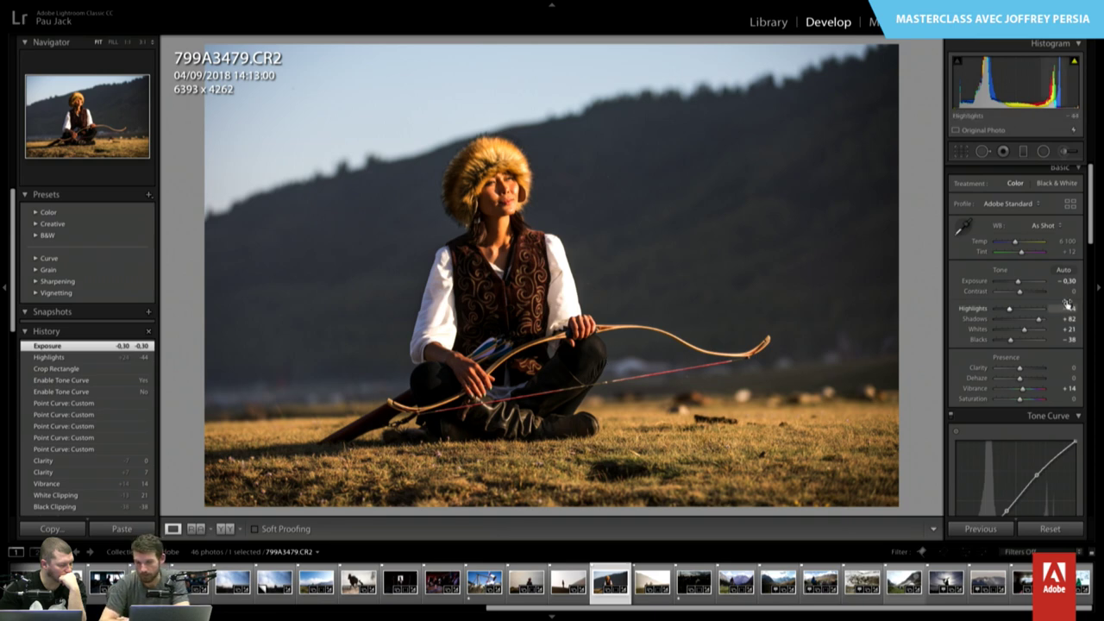
# - Review the lower panels through Detail and Lens Corrections, then advance to the dusk cattle market KGZM3898
pyautogui.scroll(-3, 998, 351)
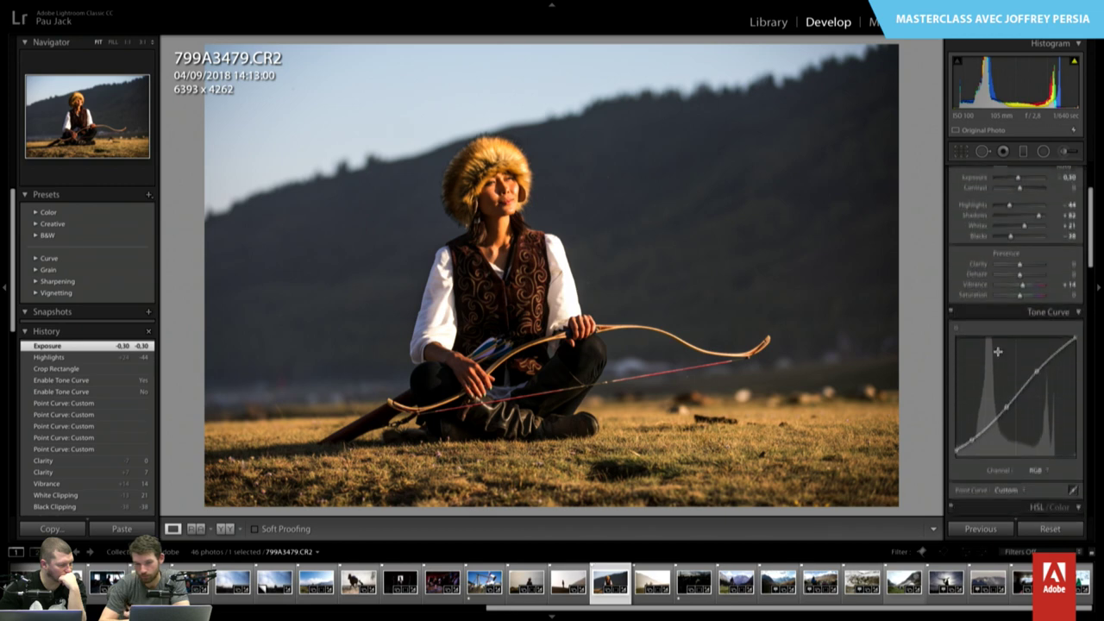
pyautogui.scroll(2, 995, 273)
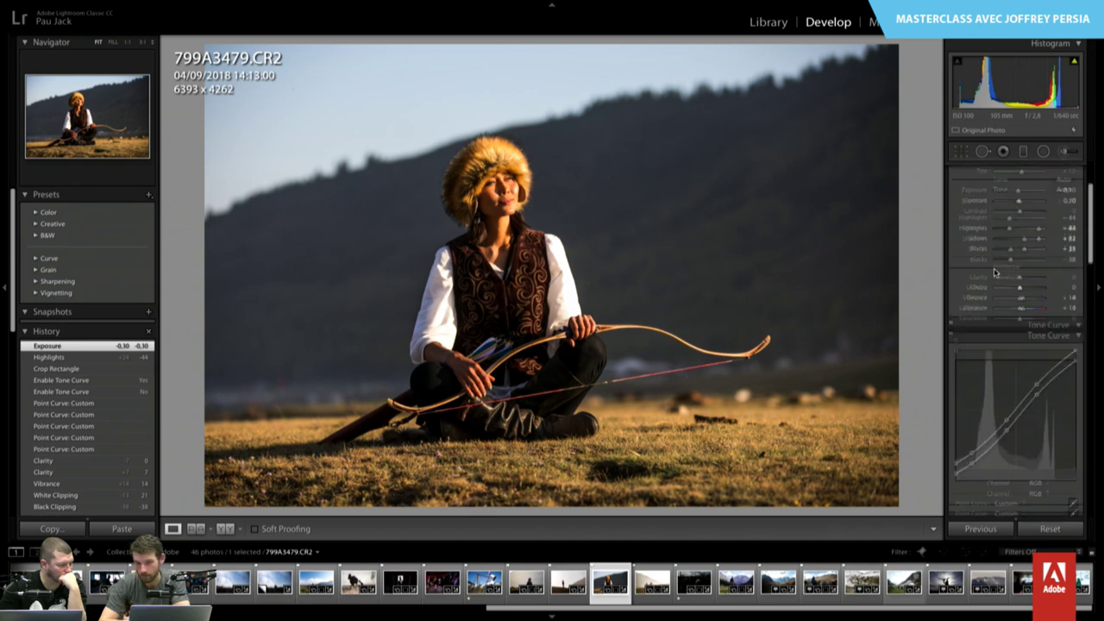
pyautogui.scroll(1, 995, 273)
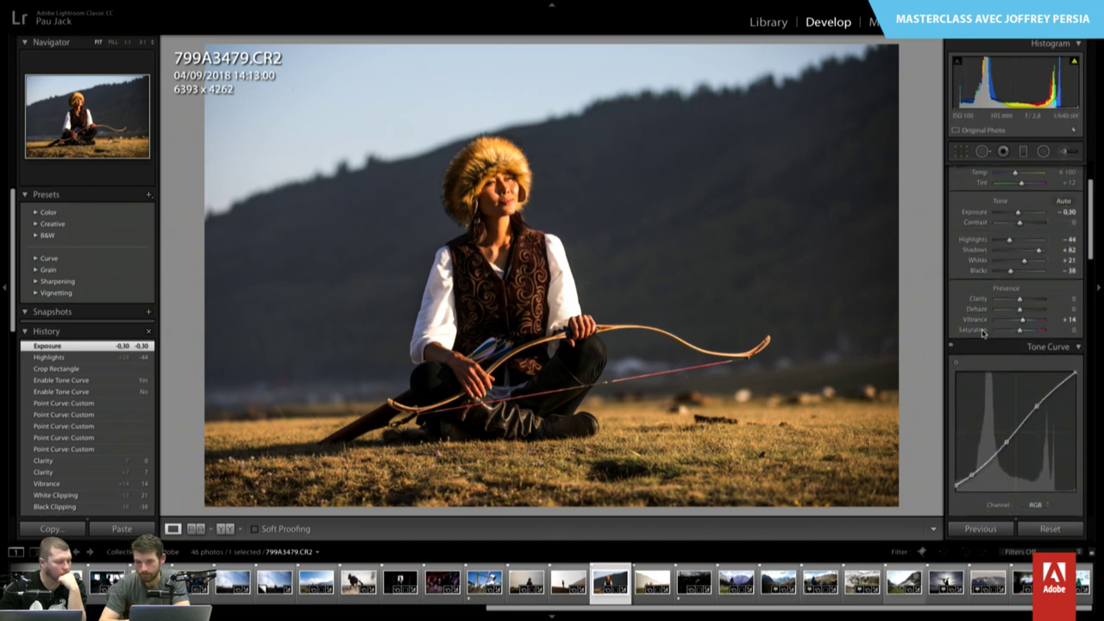
pyautogui.scroll(-3, 983, 334)
pyautogui.scroll(-3, 983, 334)
pyautogui.scroll(-3, 983, 334)
pyautogui.scroll(-2, 982, 330)
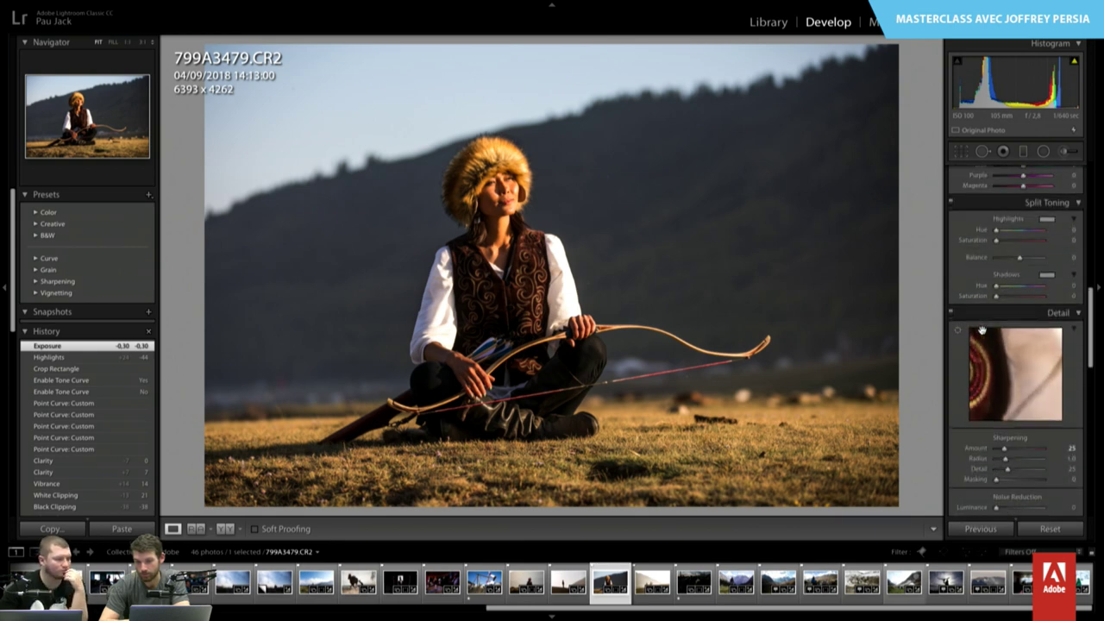
pyautogui.scroll(-2, 981, 331)
pyautogui.scroll(-2, 982, 331)
pyautogui.scroll(-2, 983, 332)
pyautogui.scroll(-2, 983, 334)
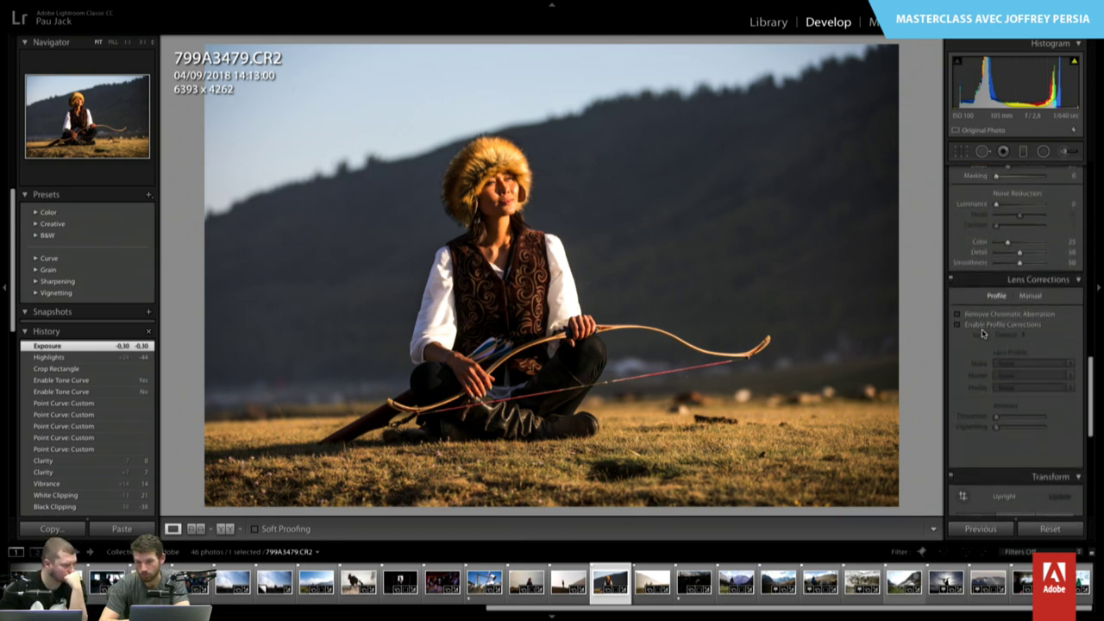
pyautogui.scroll(-3, 983, 333)
pyautogui.scroll(3, 982, 333)
pyautogui.scroll(3, 983, 333)
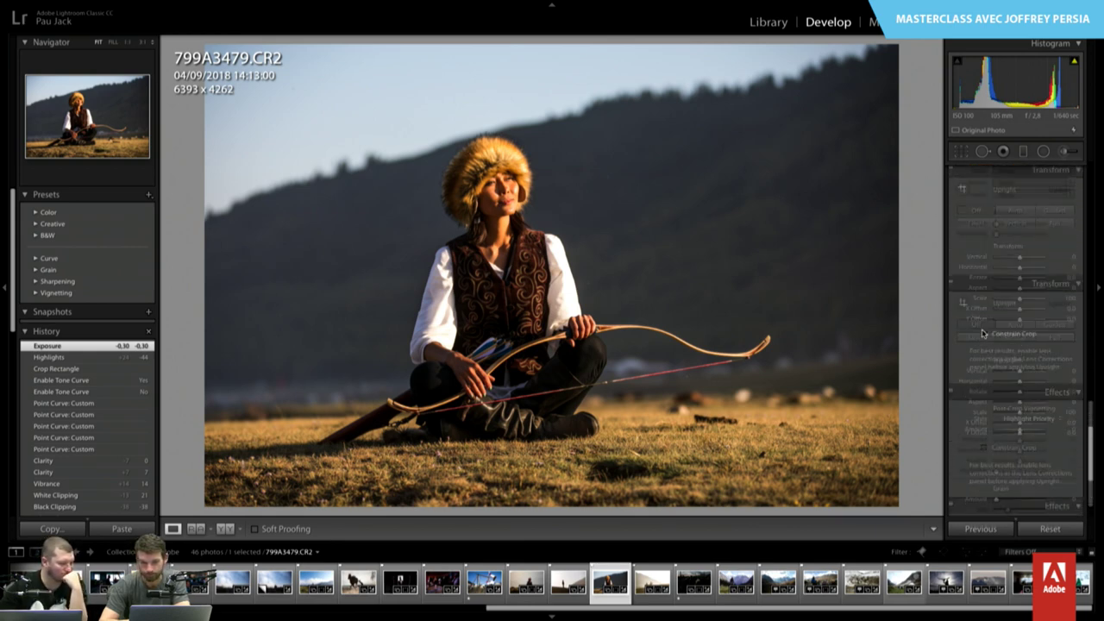
pyautogui.scroll(3, 984, 335)
pyautogui.press('Right')
pyautogui.press('Right')
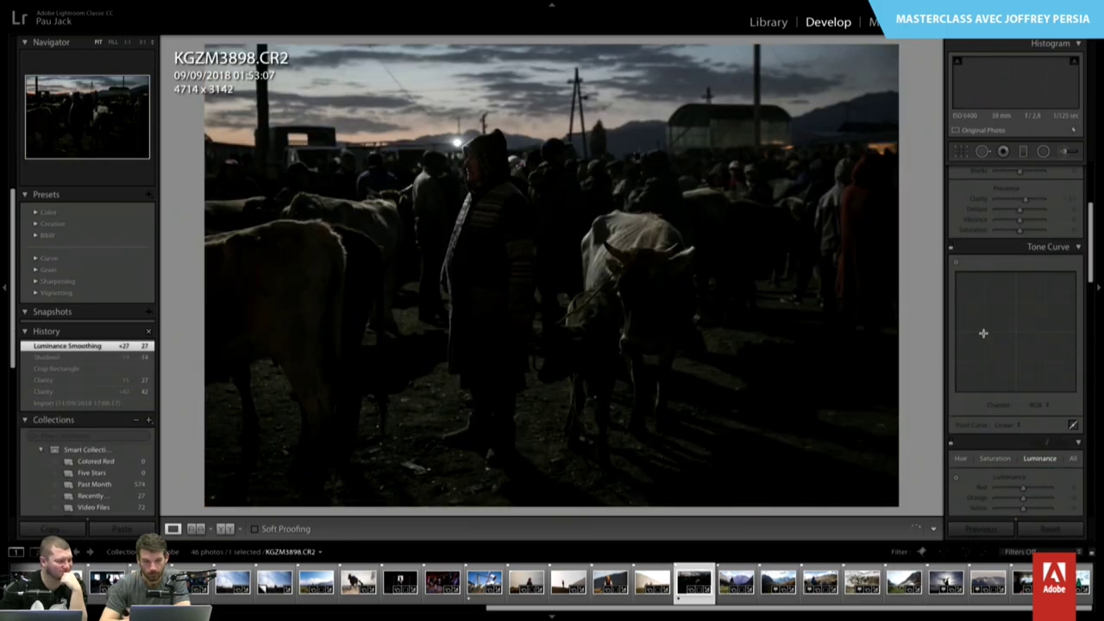
pyautogui.press('Right')
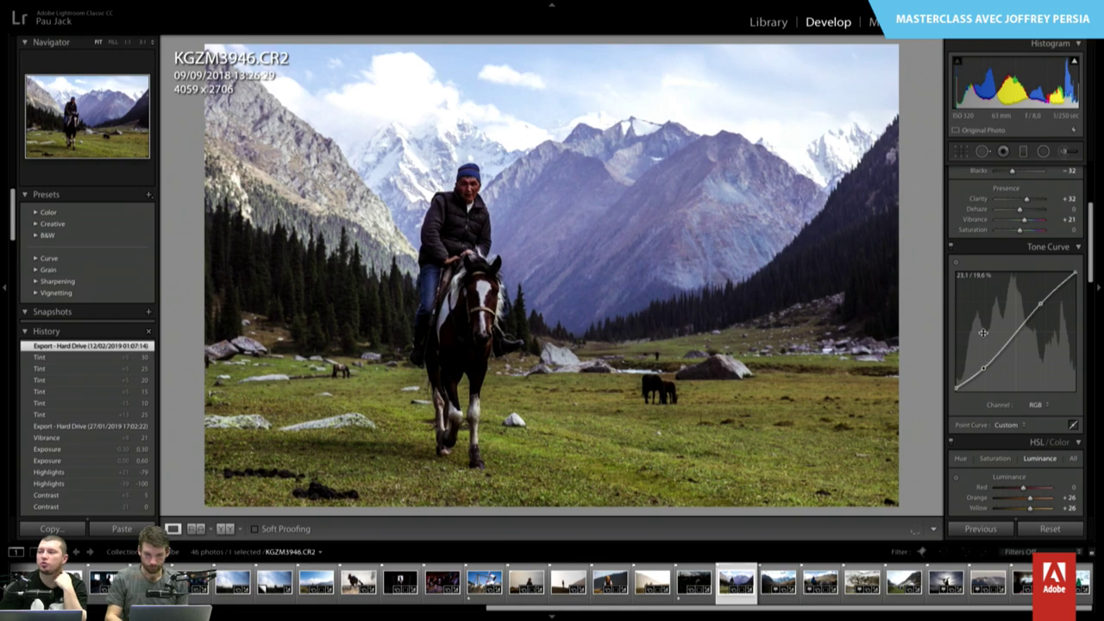
# - Go back to the horseman photo KGZM3946
pyautogui.press('Right')
pyautogui.press('Left')
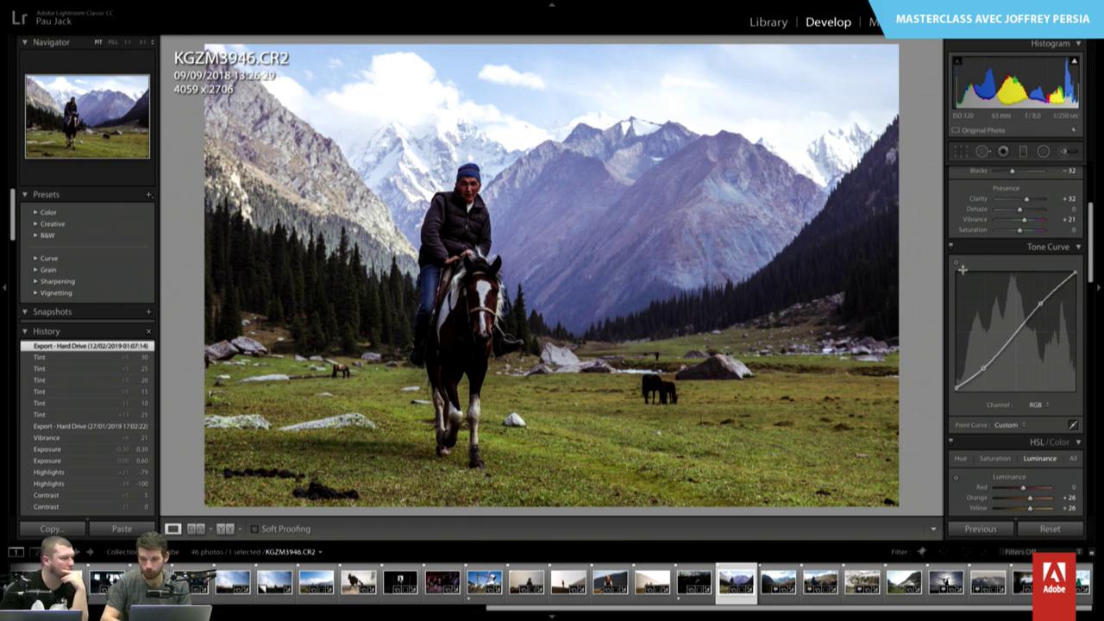
pyautogui.scroll(5, 979, 258)
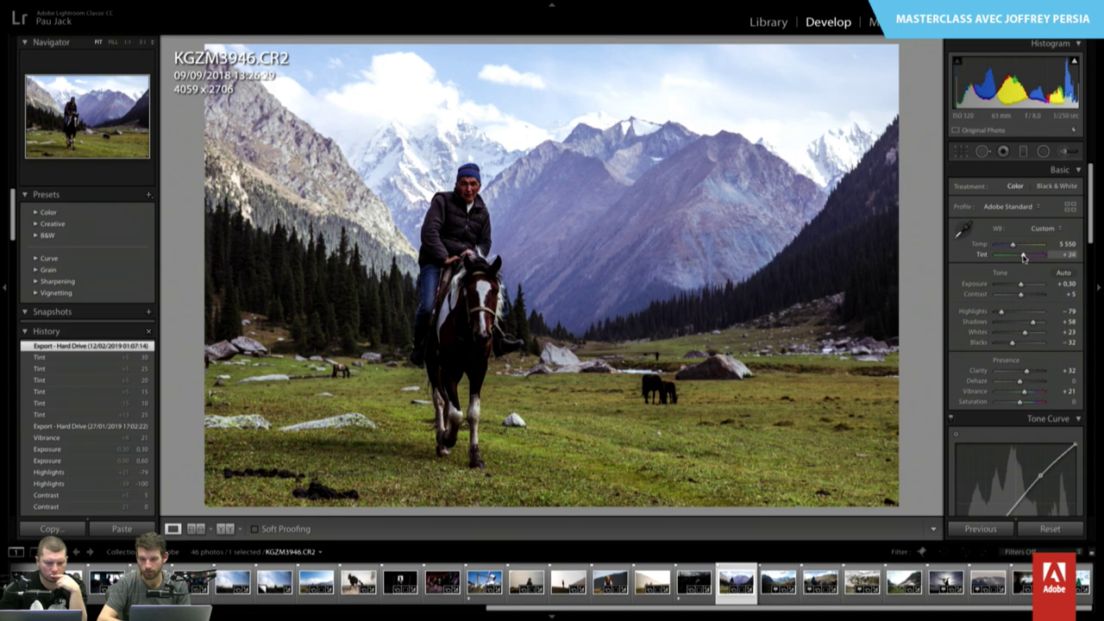
# - Compare Tint at 0 and +50, then set Tint to exactly +30
pyautogui.moveTo(1025, 257); pyautogui.dragTo(1021, 258)
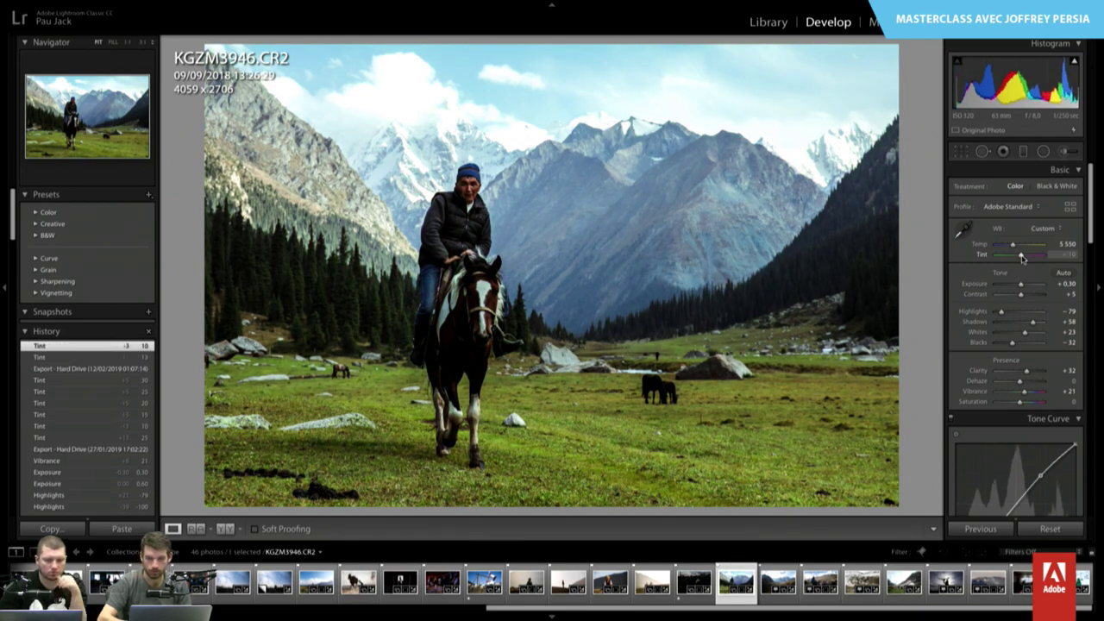
pyautogui.moveTo(1022, 258); pyautogui.dragTo(1030, 257)
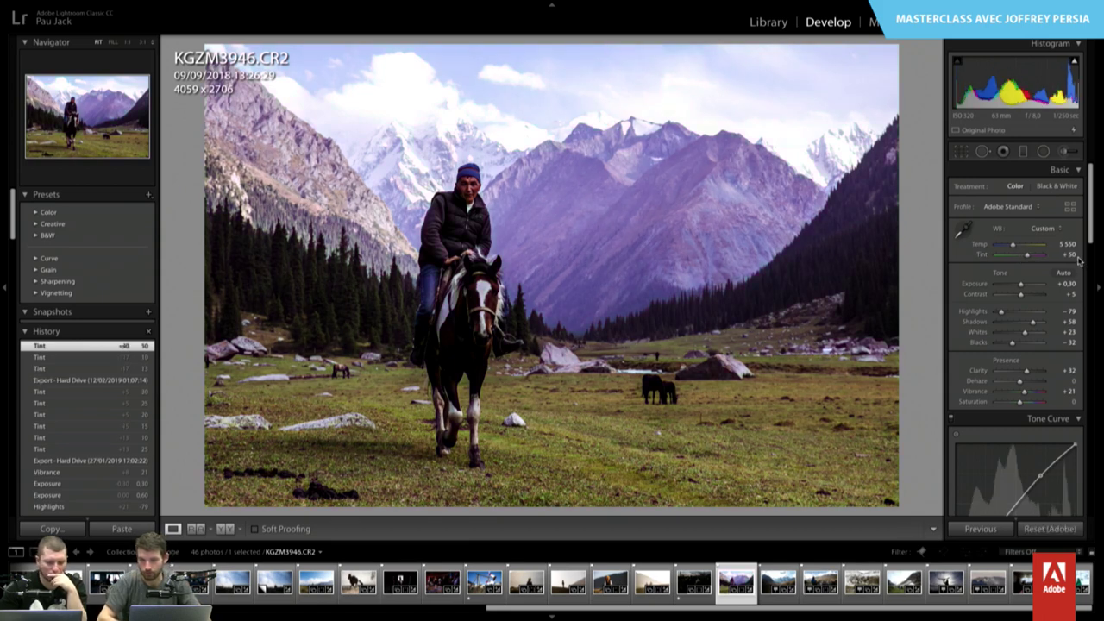
pyautogui.click(1075, 256)
pyautogui.write('30')
pyautogui.press('Return')
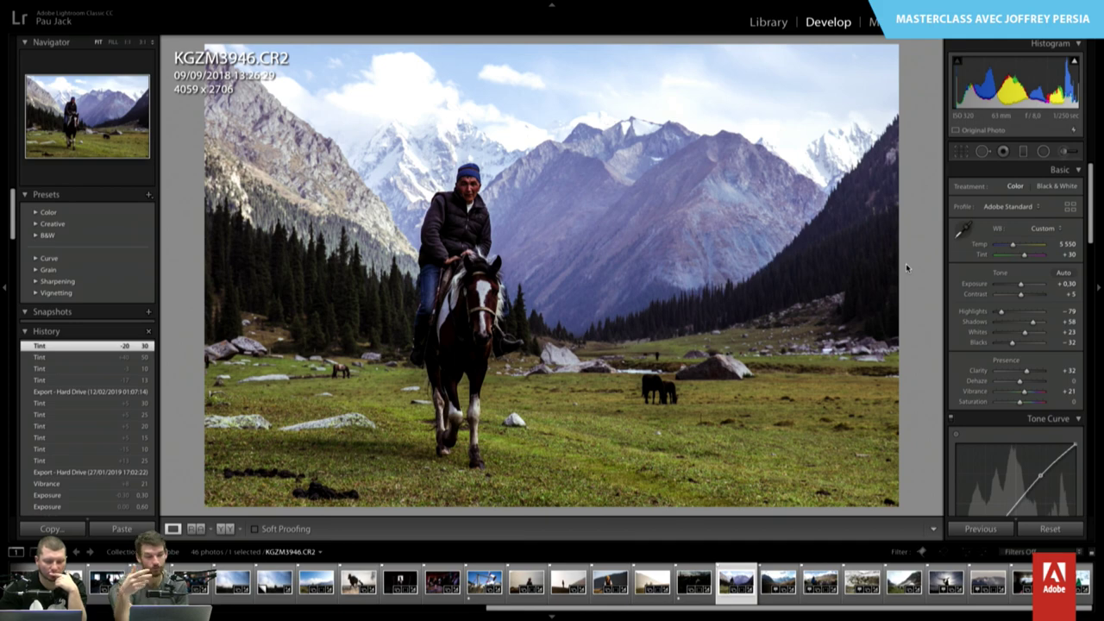
# - Scroll down and back up through the Develop panels to review the horseman's settings
pyautogui.scroll(-10, 128, 390)
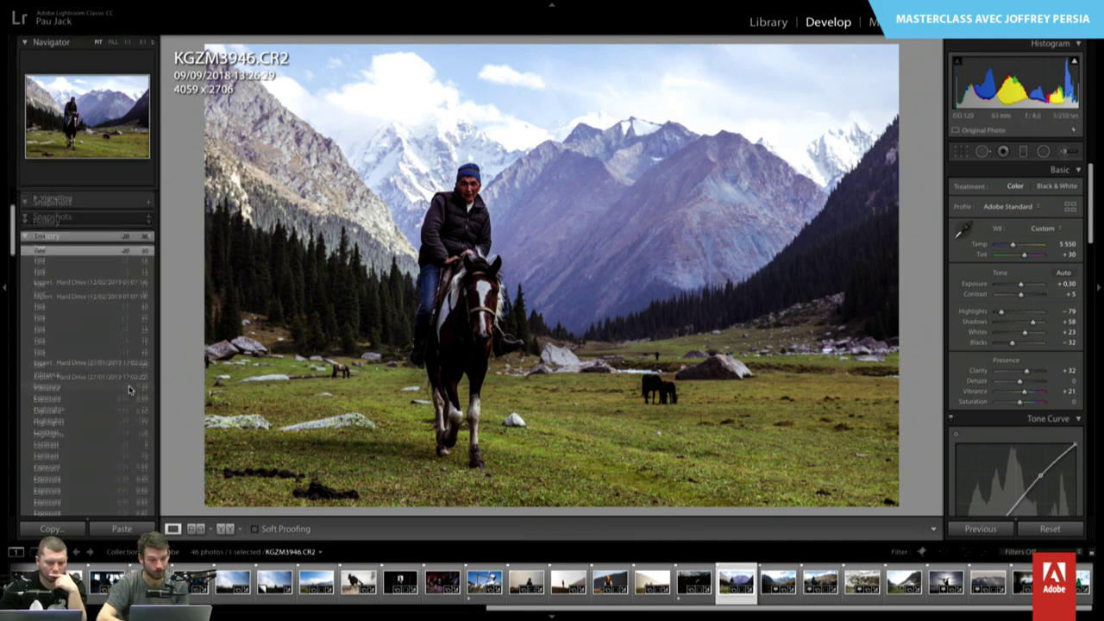
pyautogui.scroll(-5, 129, 390)
pyautogui.scroll(-5, 129, 390)
pyautogui.scroll(-5, 129, 390)
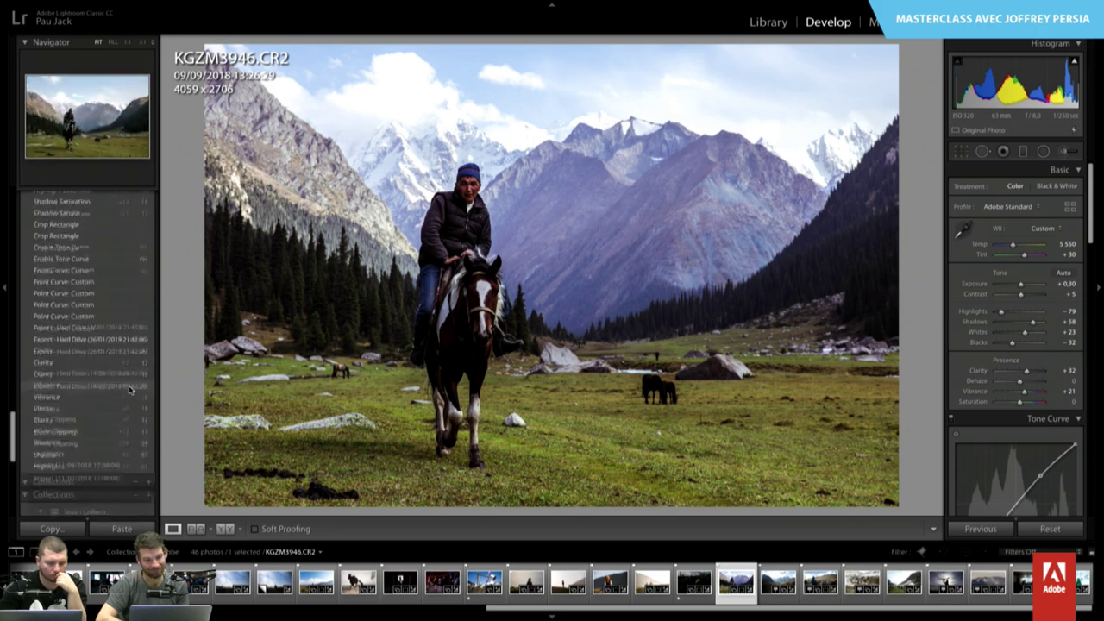
pyautogui.scroll(-5, 129, 390)
pyautogui.scroll(5, 128, 390)
pyautogui.scroll(3, 129, 390)
pyautogui.scroll(5, 103, 379)
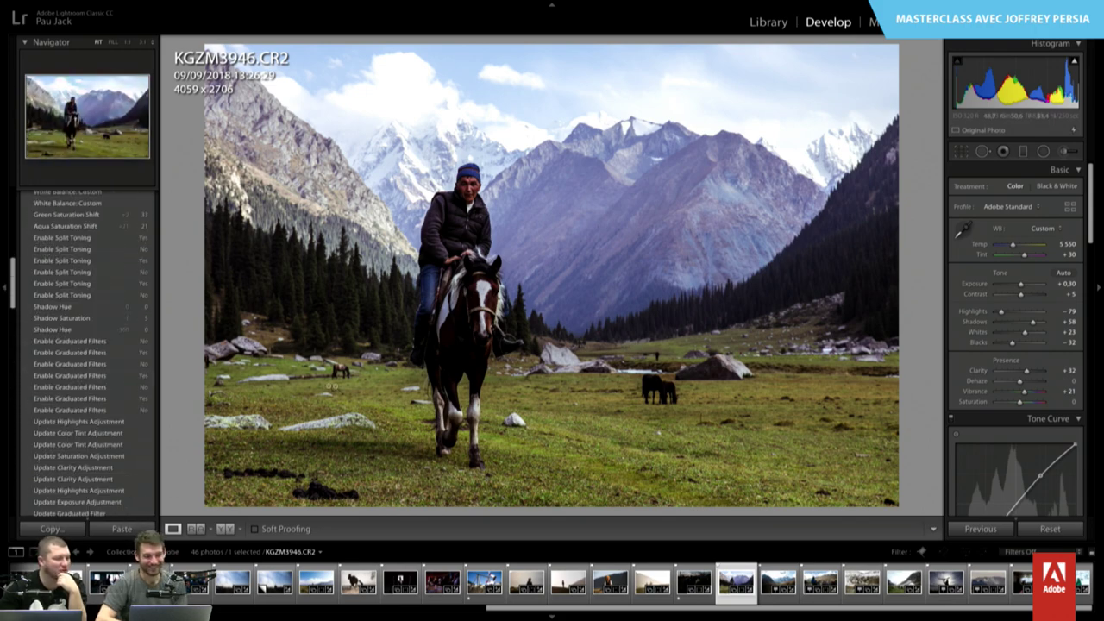
pyautogui.scroll(5, 74, 365)
pyautogui.scroll(5, 73, 364)
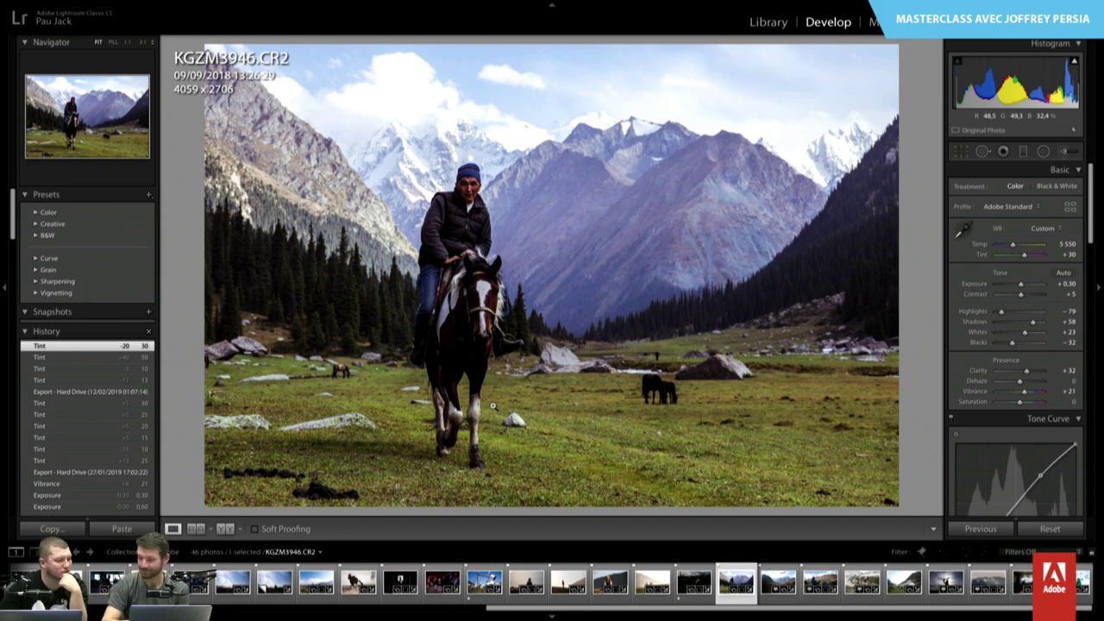
# - Compare mountain valley KGZM4228 with village KGZM4287, then advance to the horse-herd photo KGZM4350
pyautogui.press('Right')
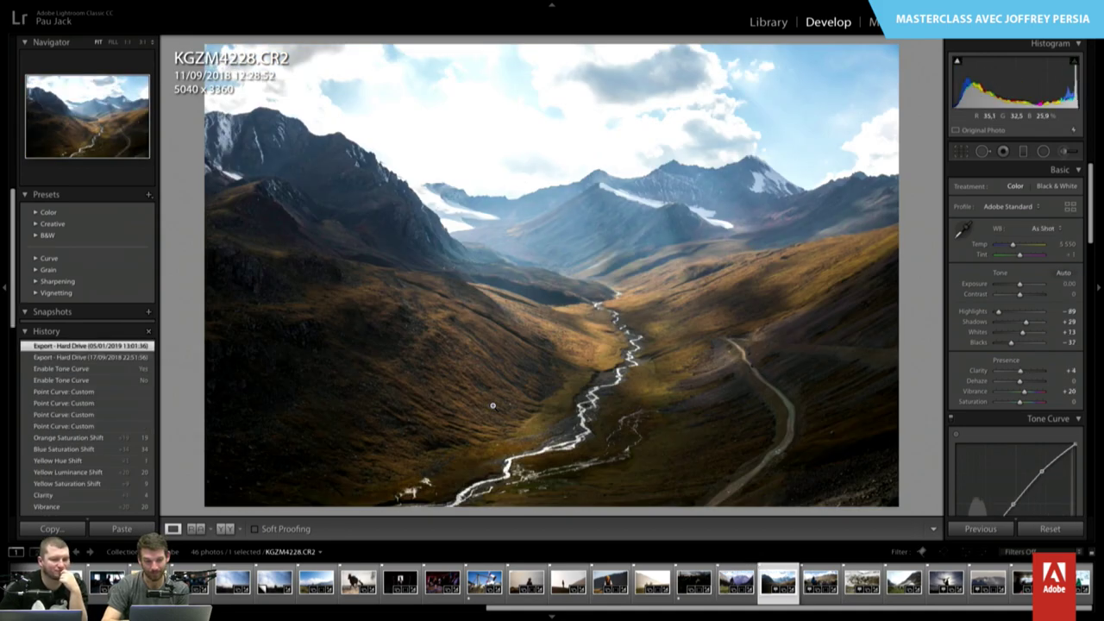
pyautogui.press('Right')
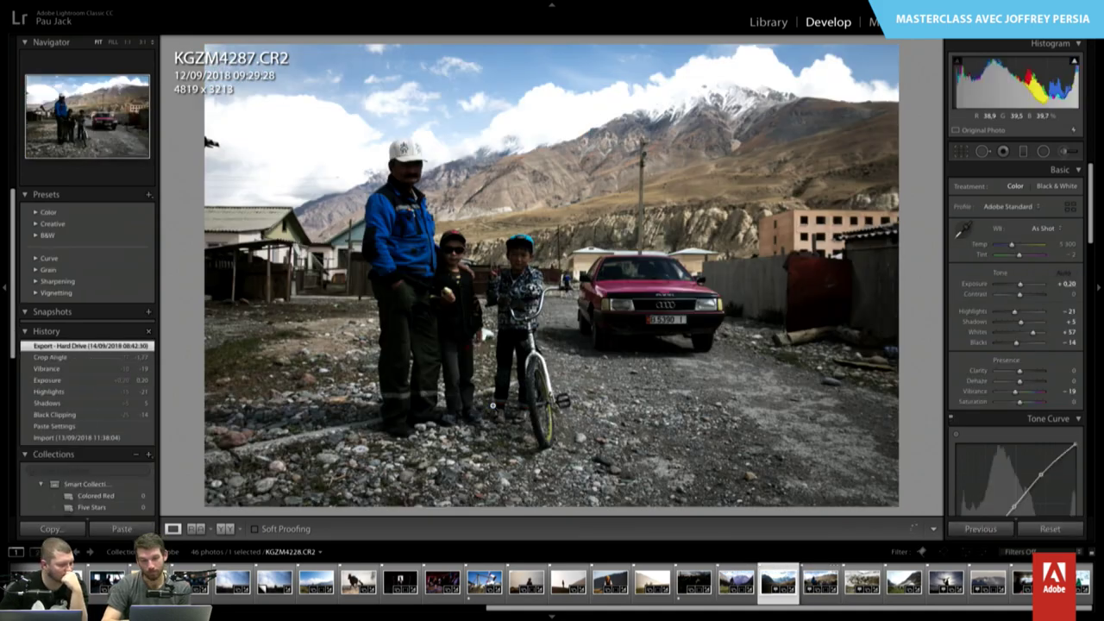
pyautogui.press('Left')
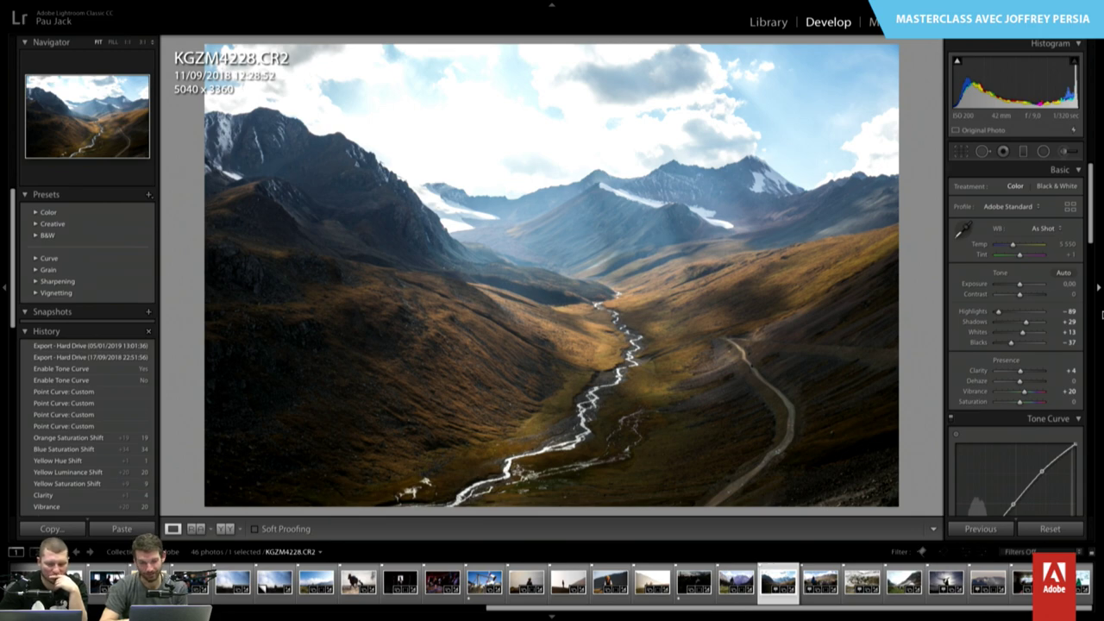
pyautogui.press('Right')
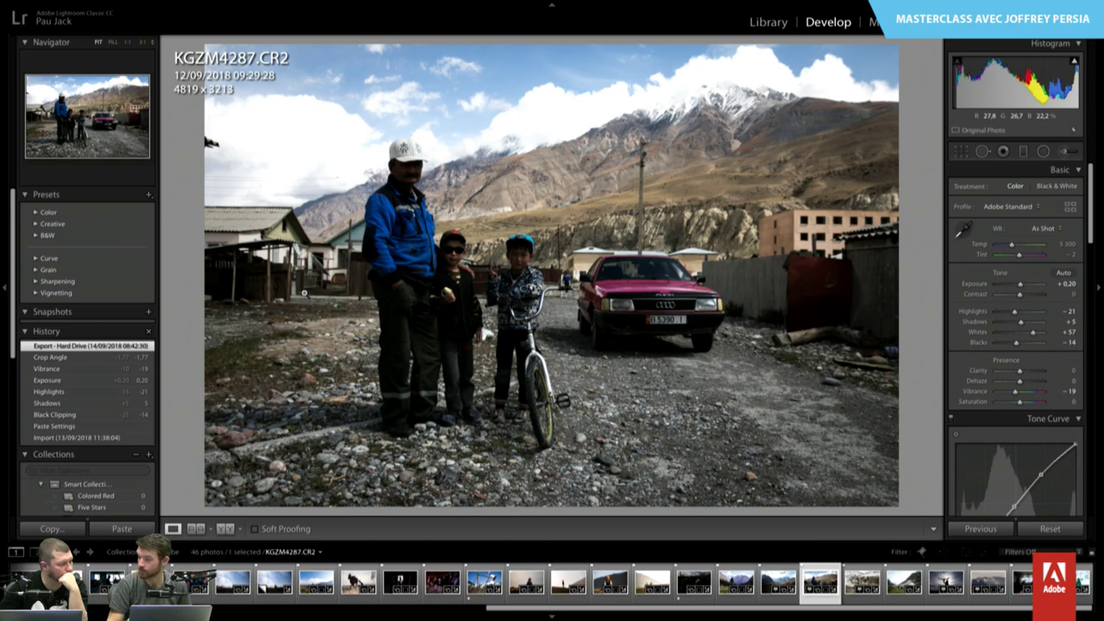
pyautogui.press('Right')
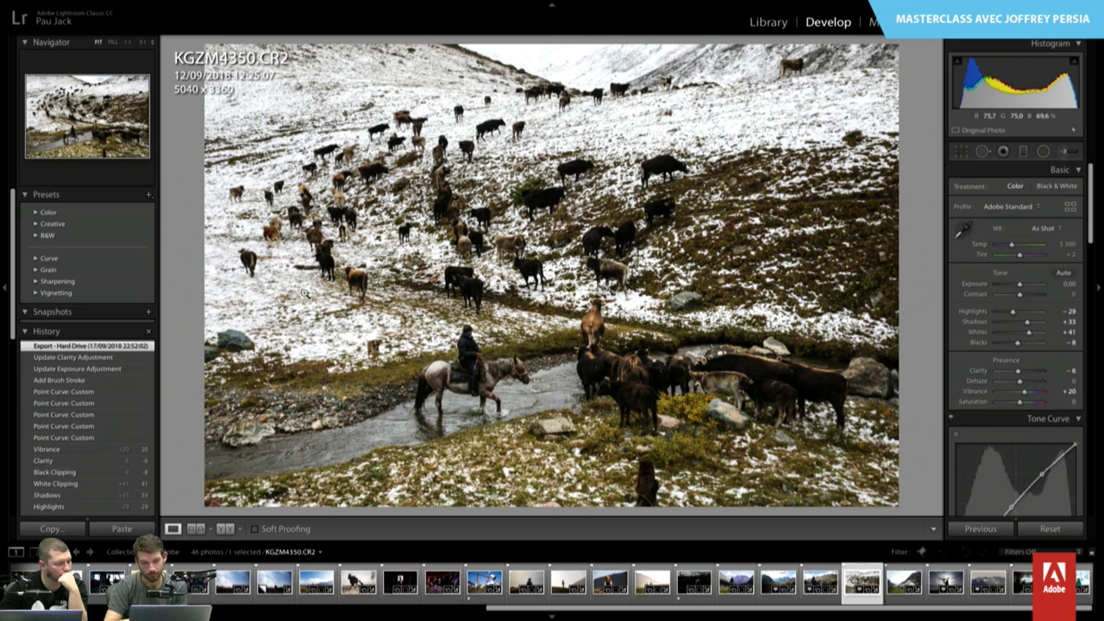
# - Glance at the next yurt shot, return to KGZM4350, then move on to yurt photo KGZM4358
pyautogui.press('Right')
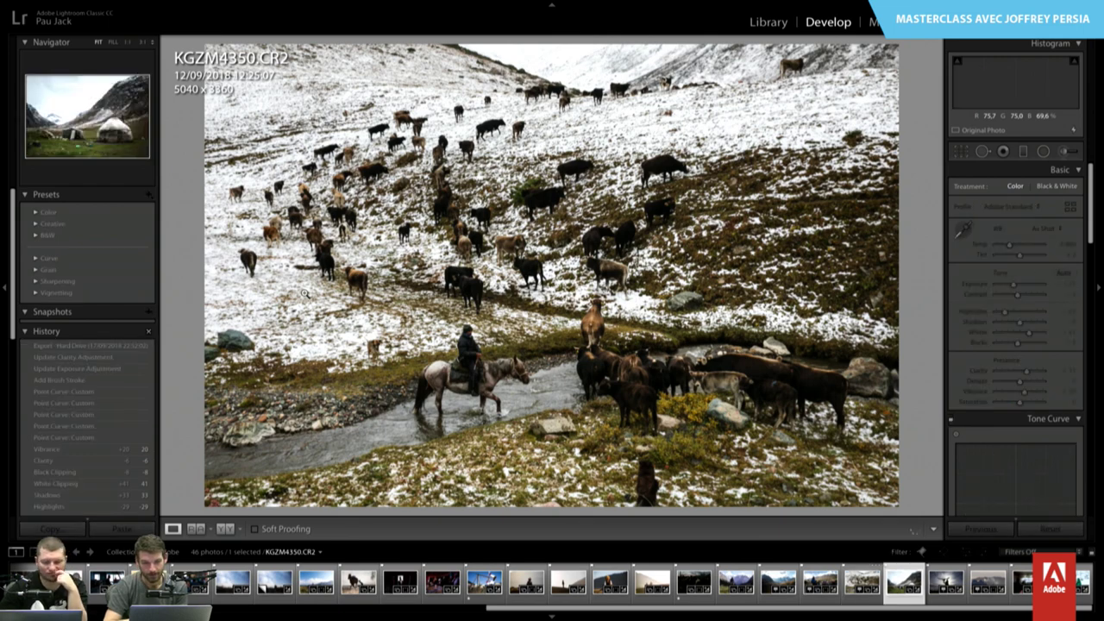
pyautogui.press('Left')
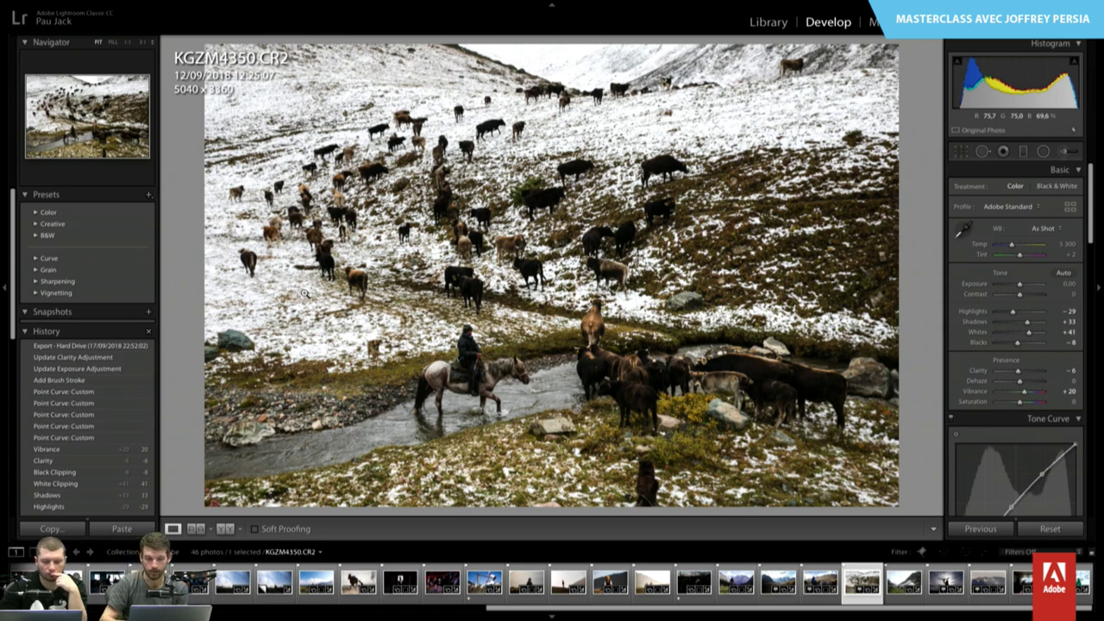
pyautogui.press('Right')
pyautogui.press('Right')
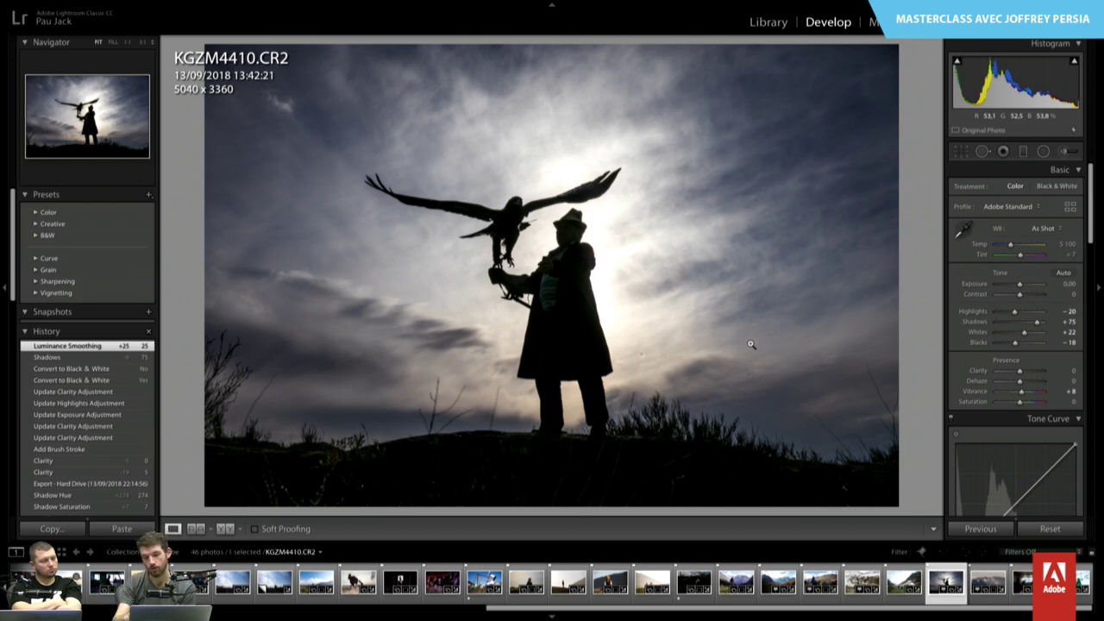
# - Step through KGZL5194, _G2L7692 and _G2L8478, then go back to interior photo _G2L7692
pyautogui.press('Right')
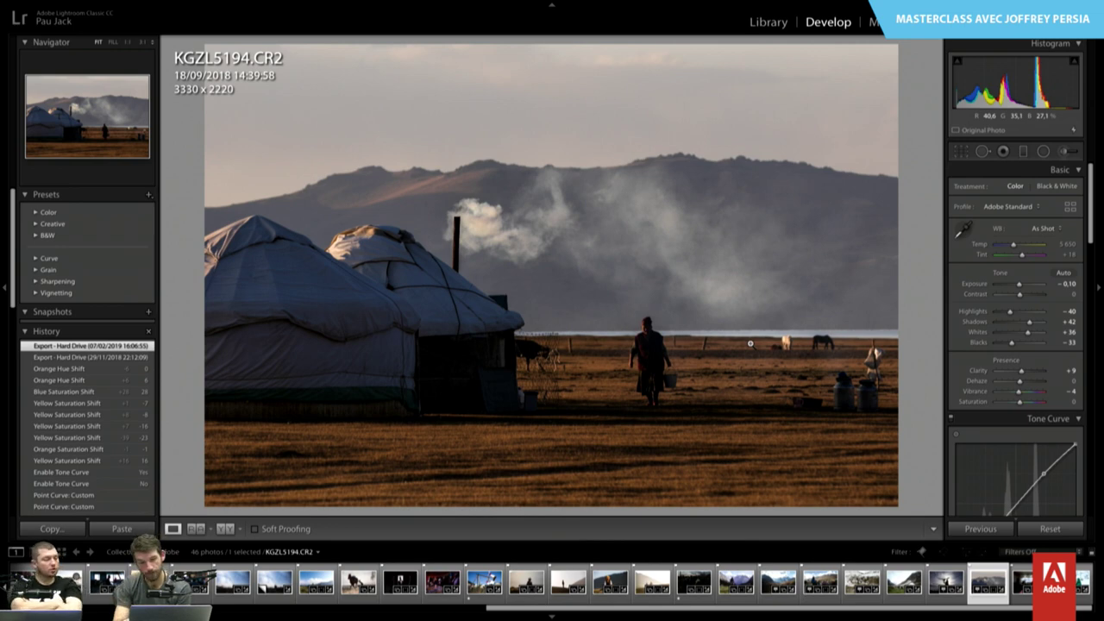
pyautogui.press('Right')
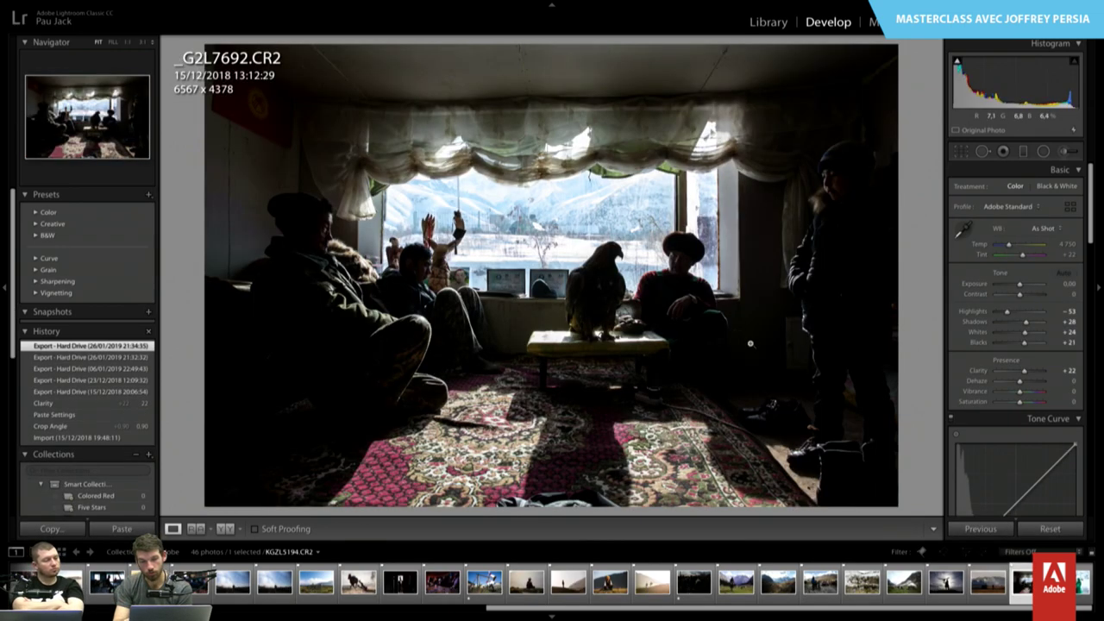
pyautogui.press('Right')
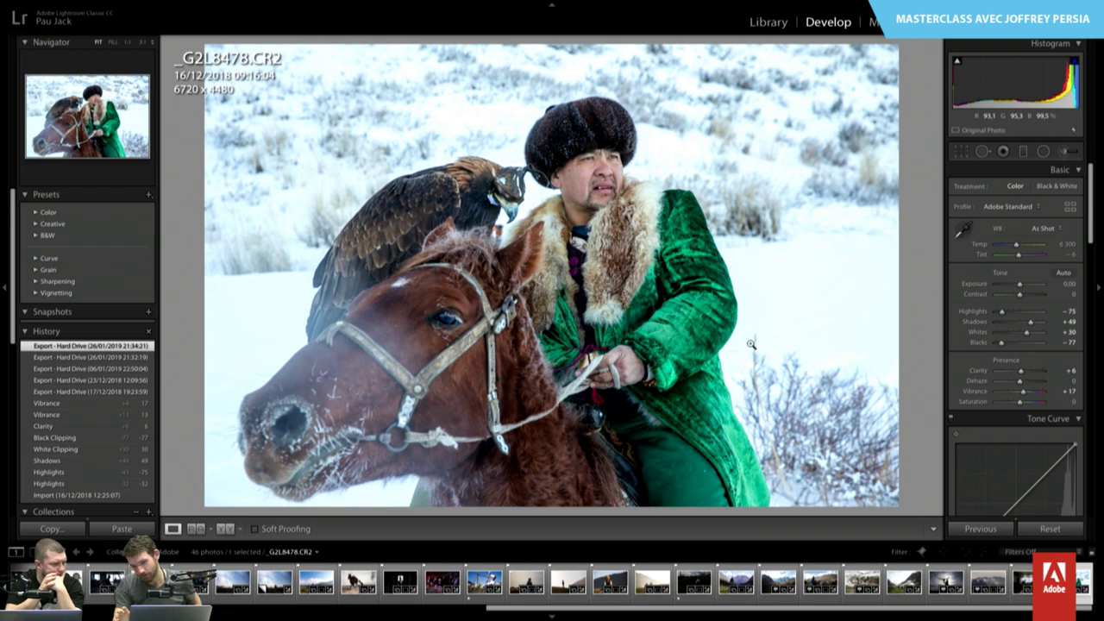
pyautogui.press('Left')
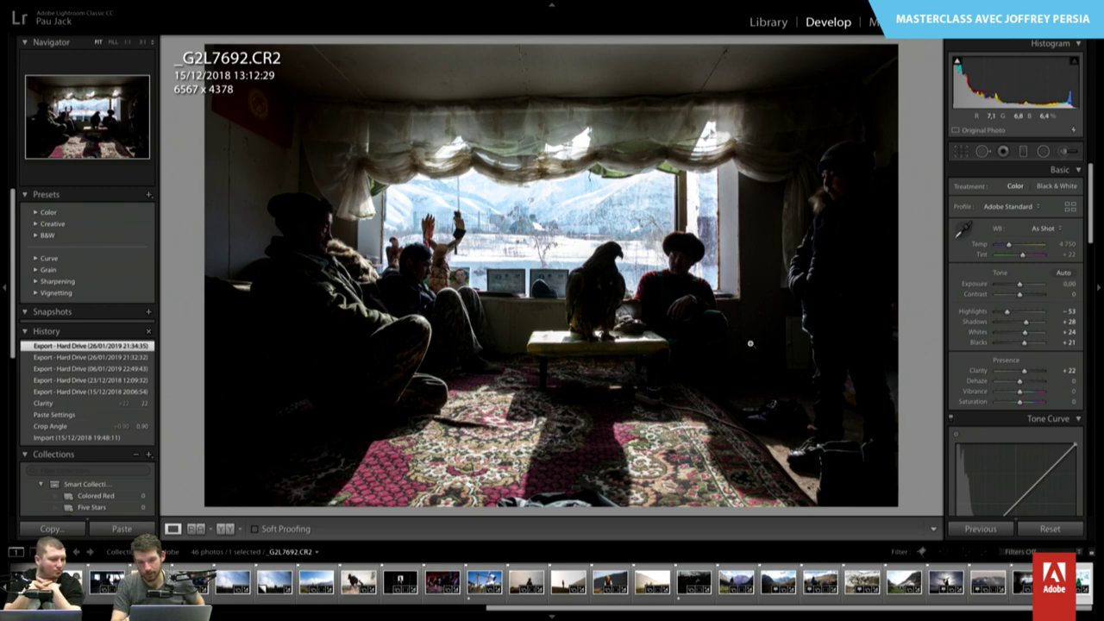
# - Advance to _G2L8478, the eagle hunter on a chestnut horse in snow
pyautogui.press('Right')
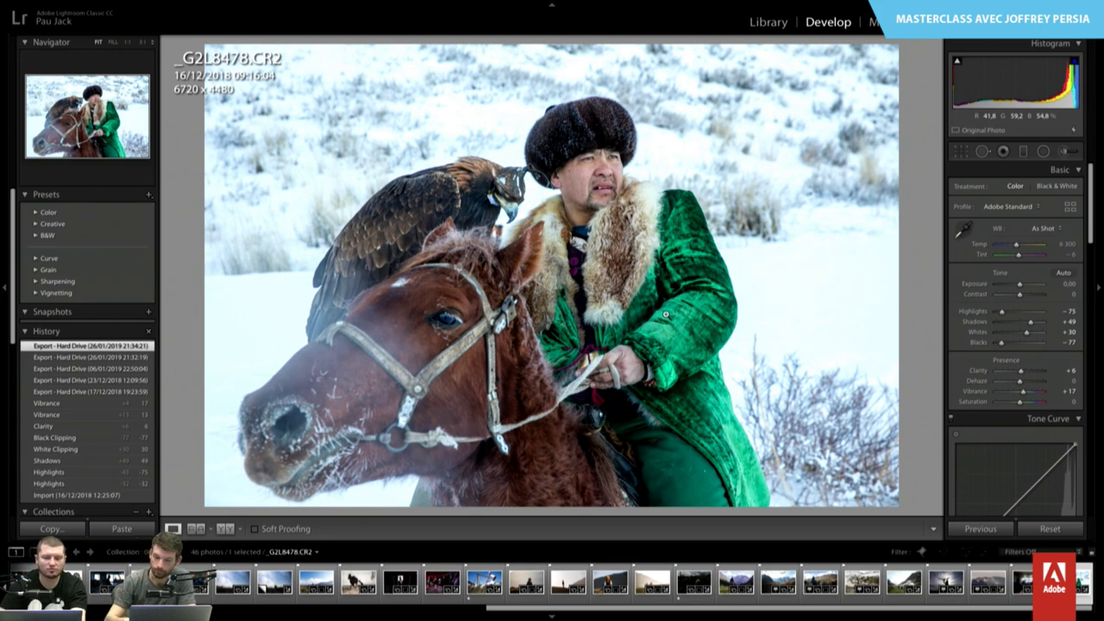
# - Step back three photos, view _G2L7692 and KGZL5194, then open the fallen-rider photo 799A2869
pyautogui.press('Left')
pyautogui.press('Left')
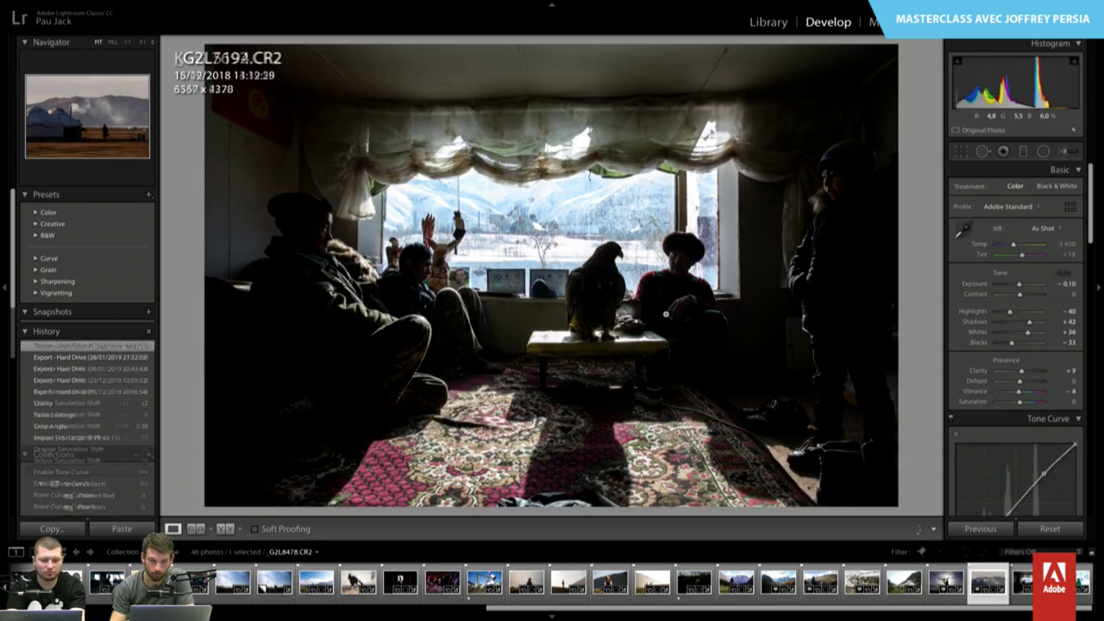
pyautogui.press('Left')
pyautogui.press('Left')
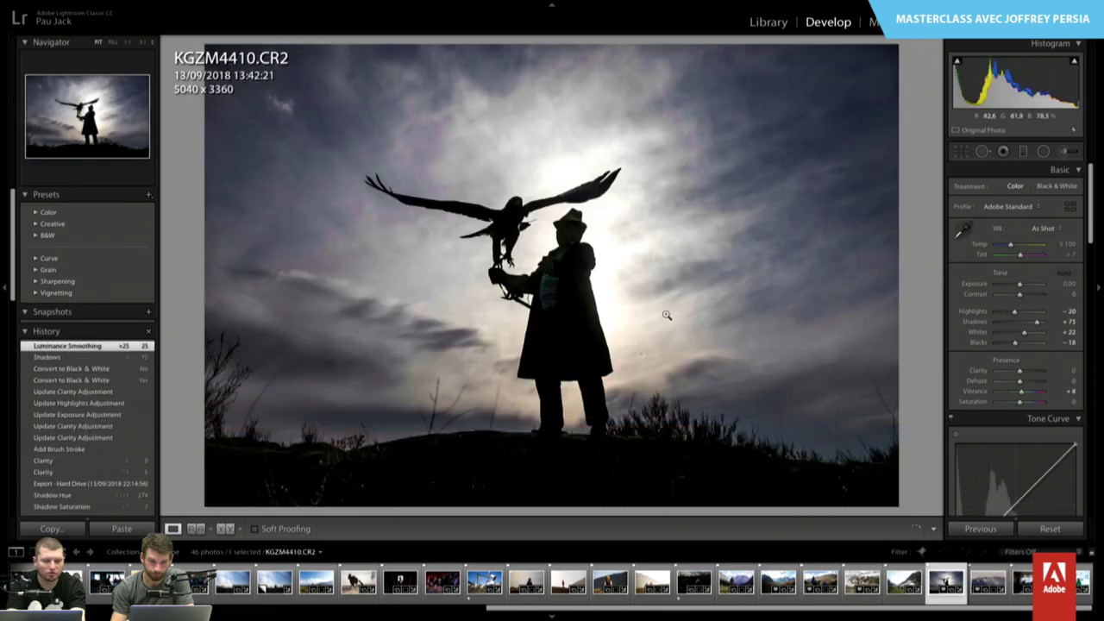
pyautogui.press('Left')
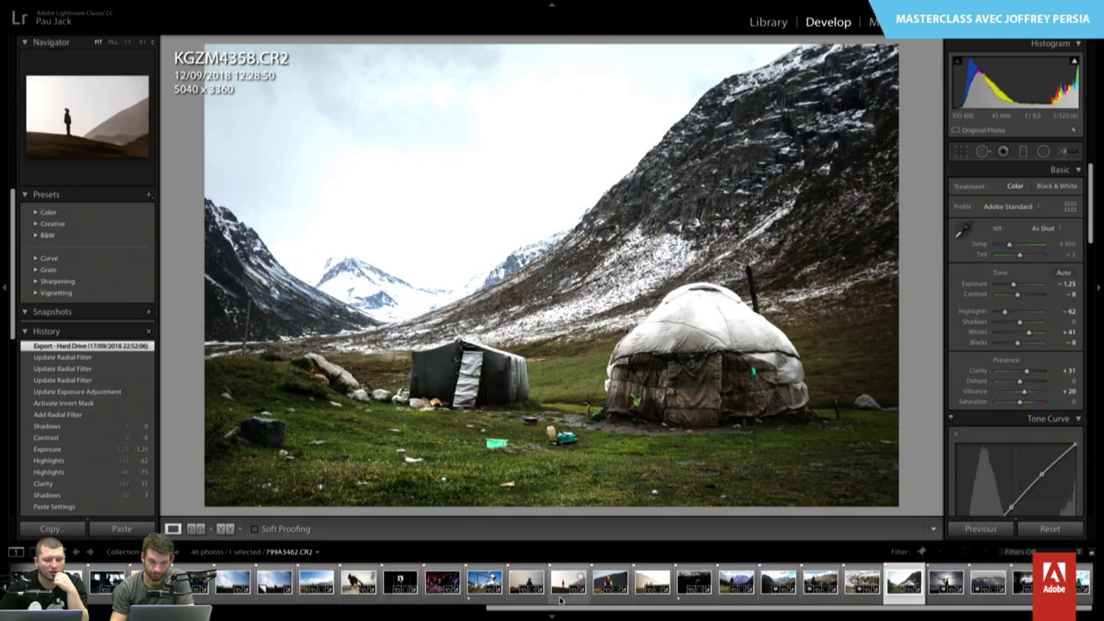
pyautogui.click(1021, 582)
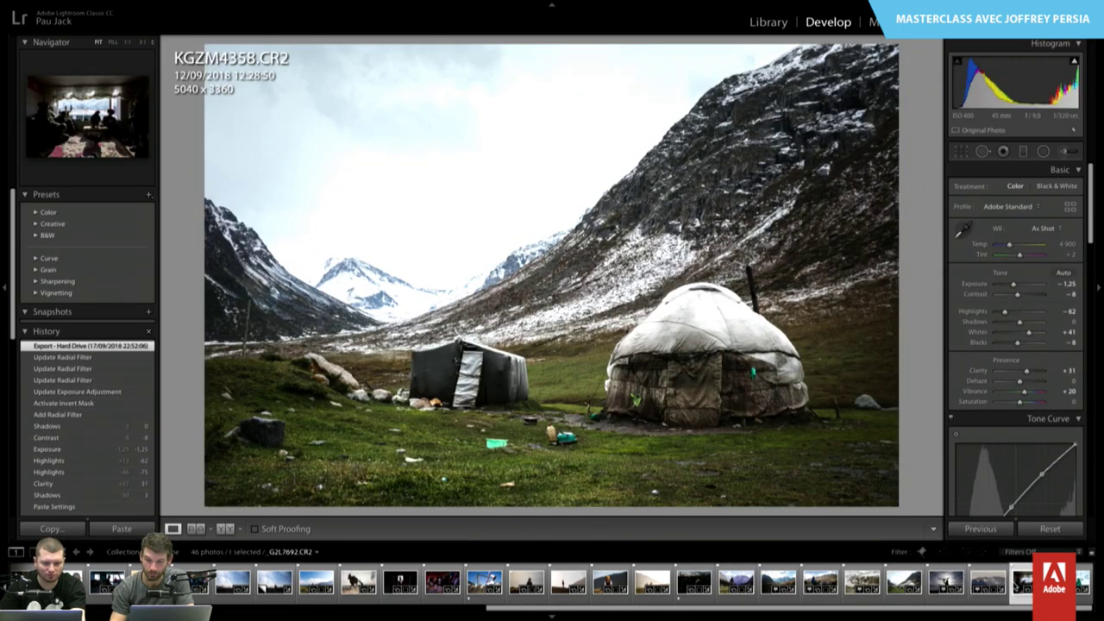
pyautogui.click(988, 583)
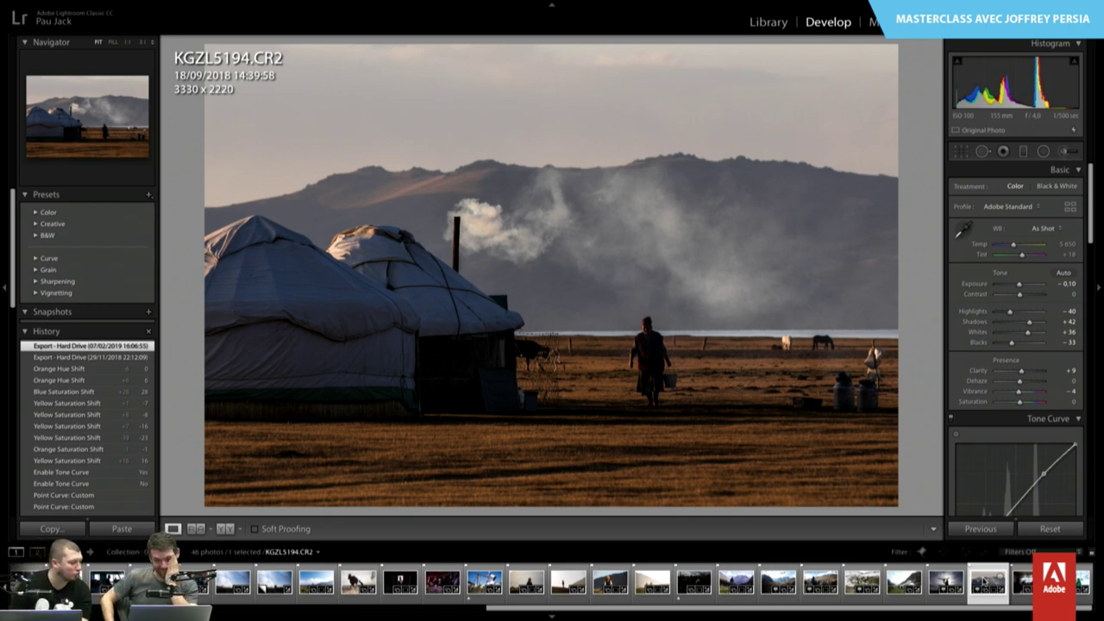
pyautogui.click(358, 583)
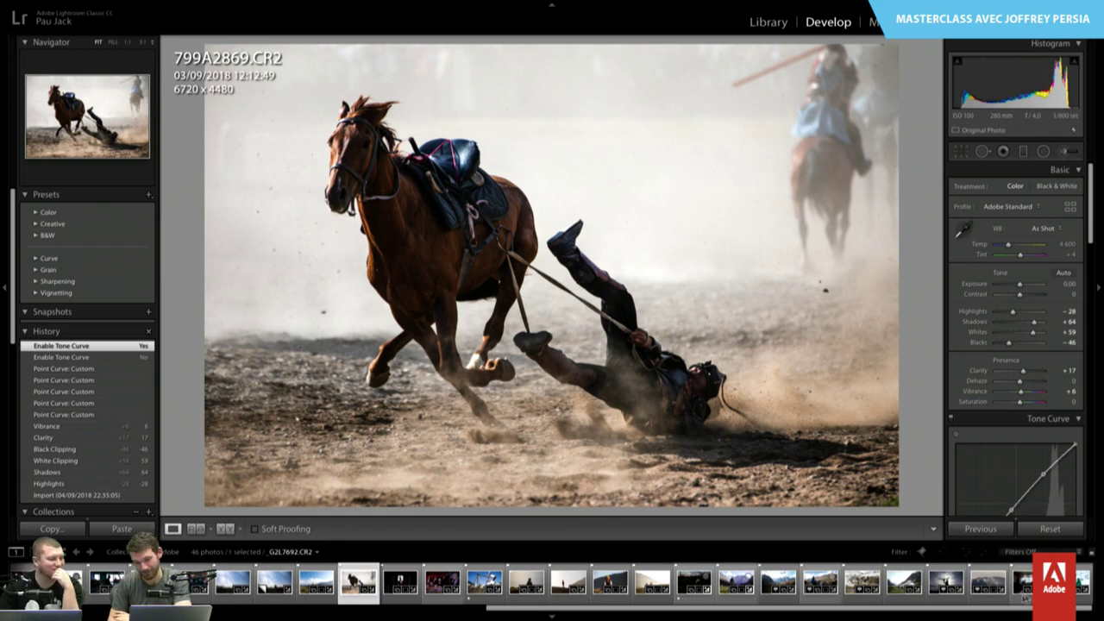
# - Open eagle hunter photo _G2L8478 via _G2L7692, then scroll the filmstrip back to earlier thumbnails
pyautogui.click(1023, 583)
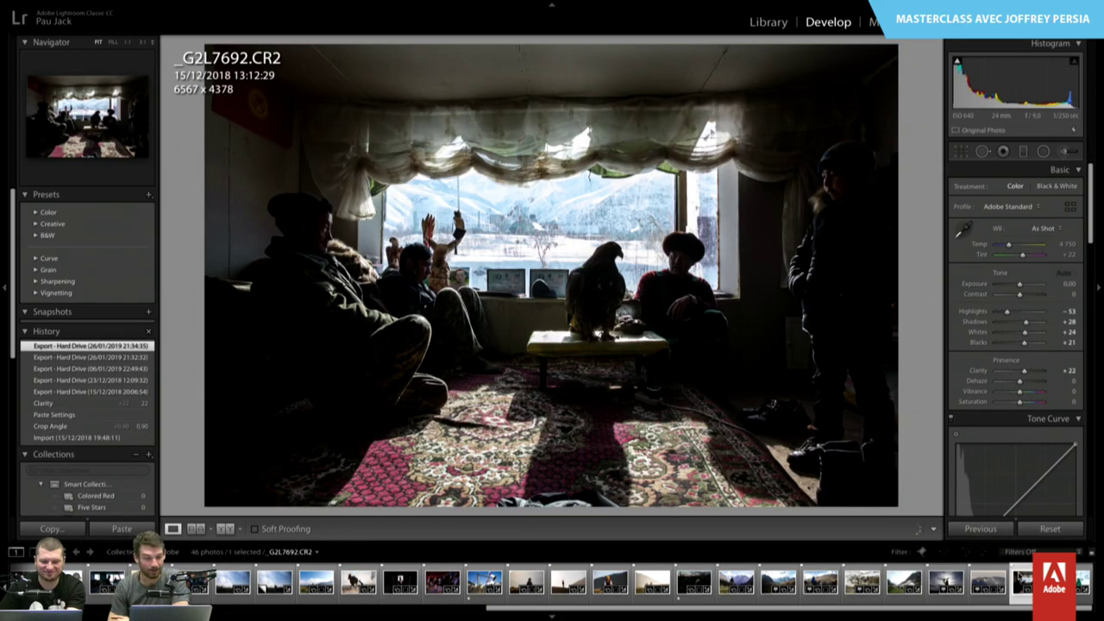
pyautogui.click(987, 583)
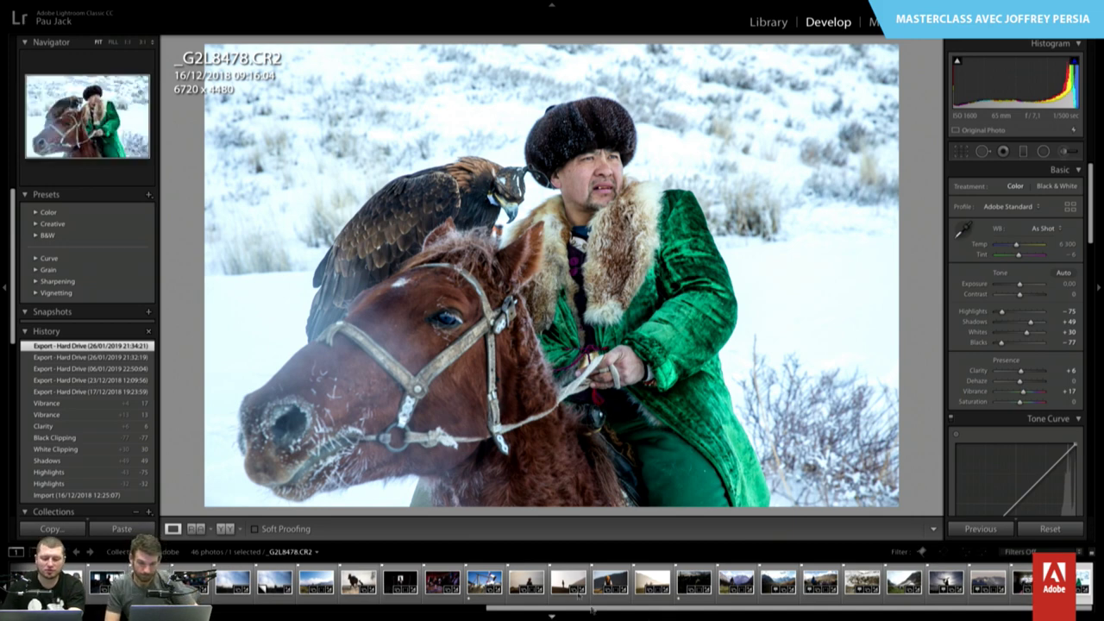
pyautogui.scroll(3, 536, 572)
pyautogui.scroll(3, 536, 572)
pyautogui.scroll(3, 536, 573)
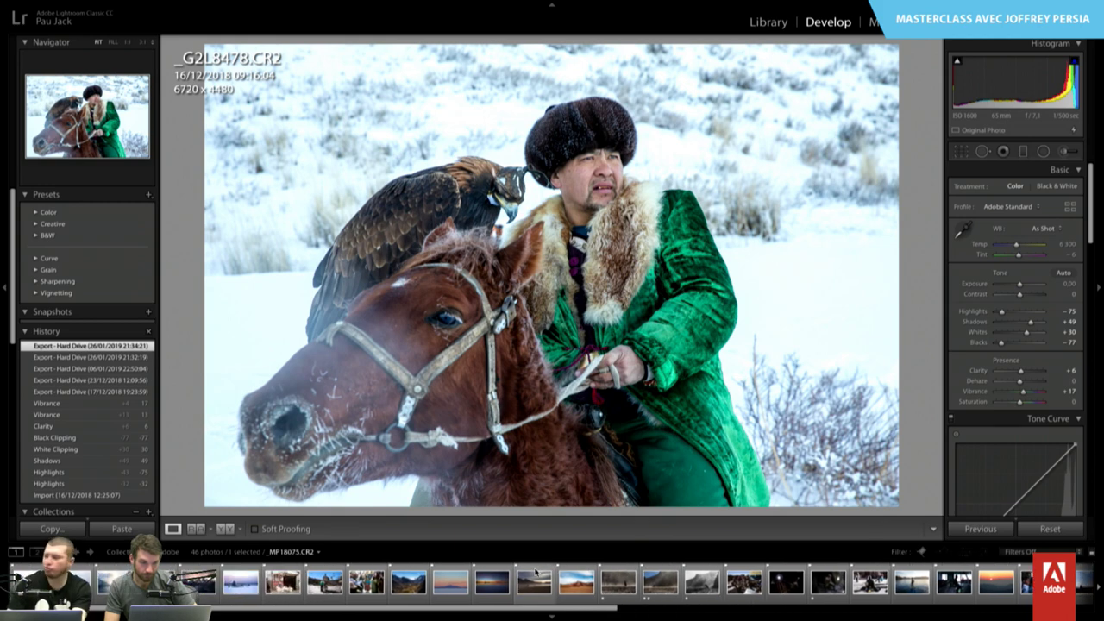